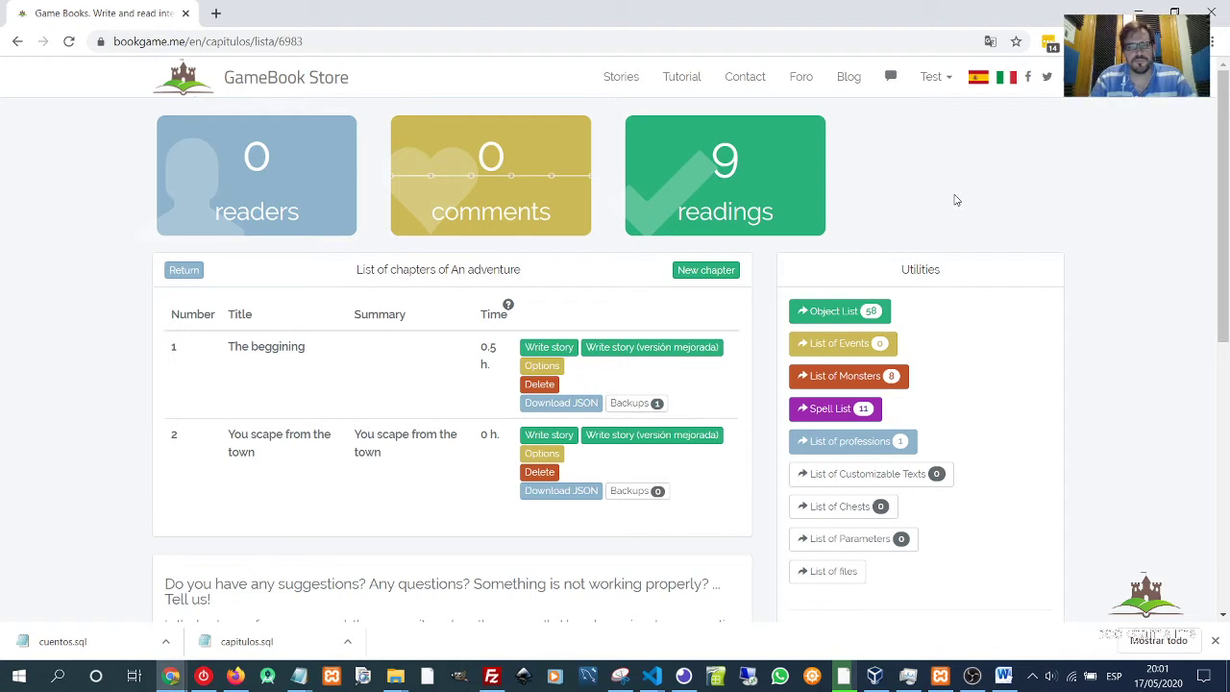
Switch to the Word document and review its list of points from events to combat modifications.
key(alt+Tab)
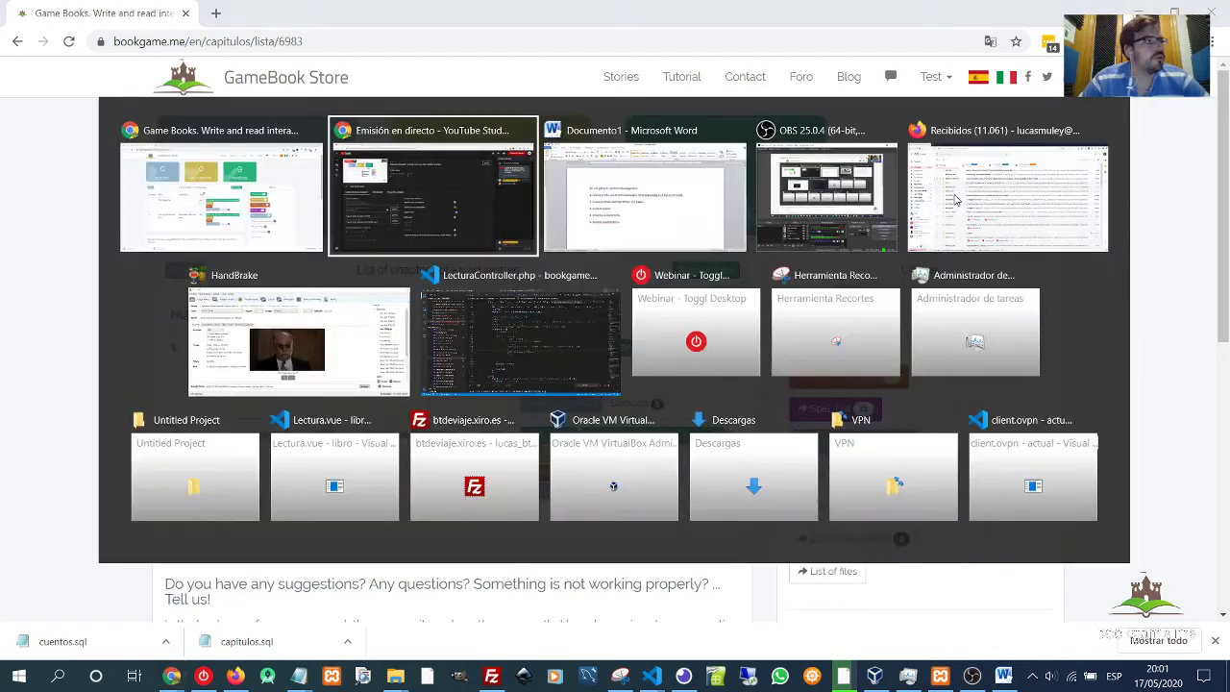
key(alt+Tab)
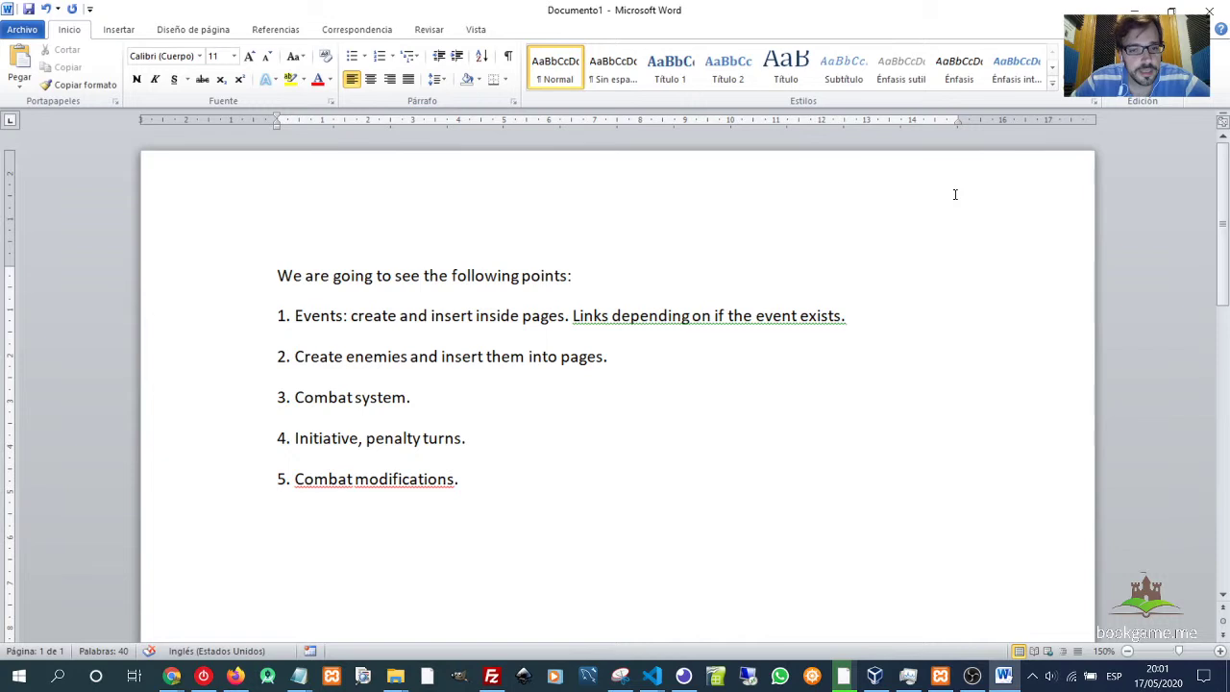
triple_click(472, 479)
click(516, 490)
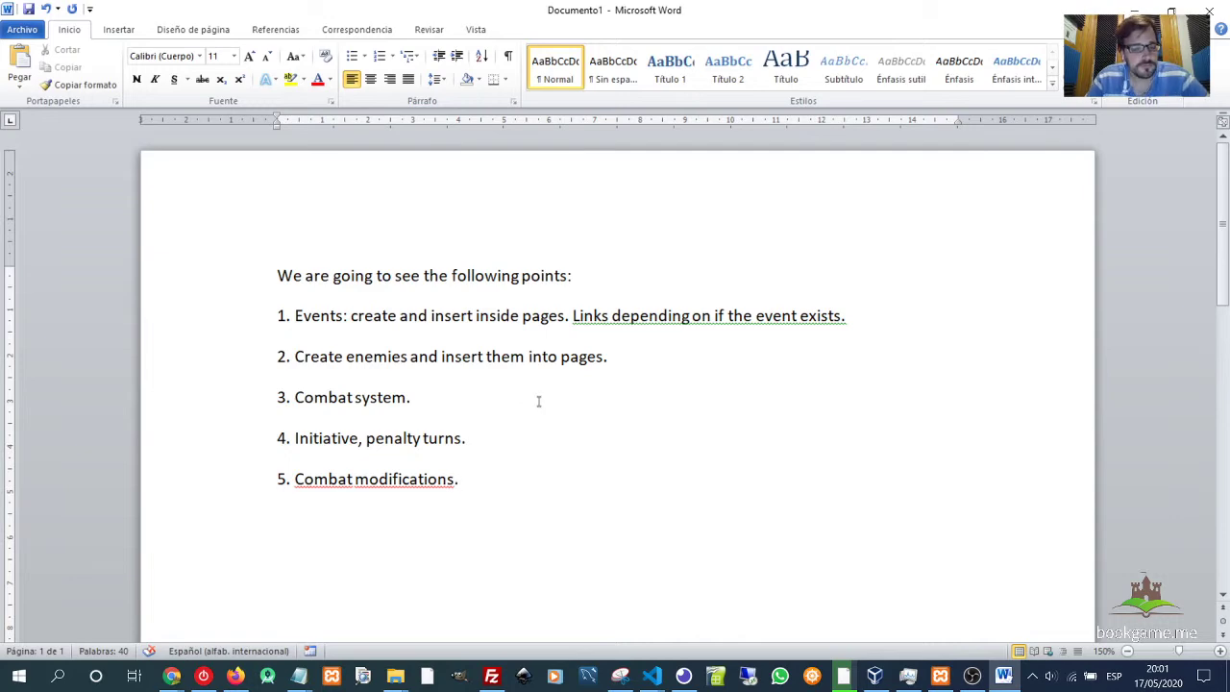
Switch back to the browser and open the chapter The beggining of the gamebook An adventure for story writing.
key(alt+Tab)
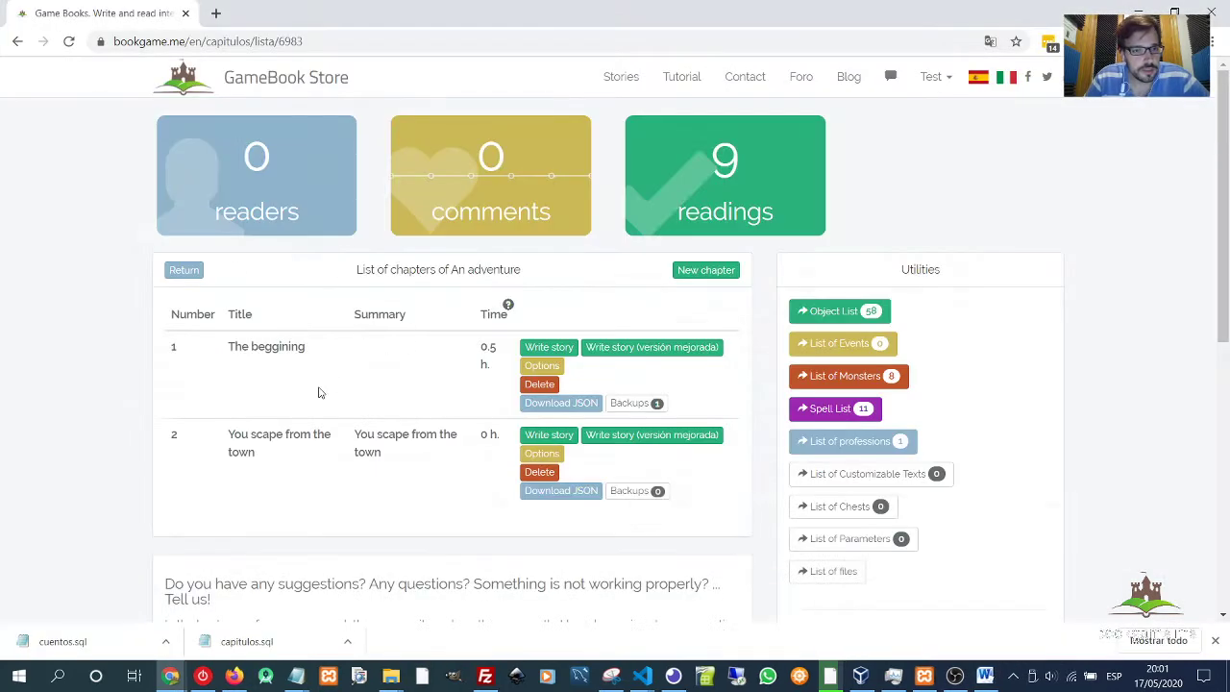
click(182, 273)
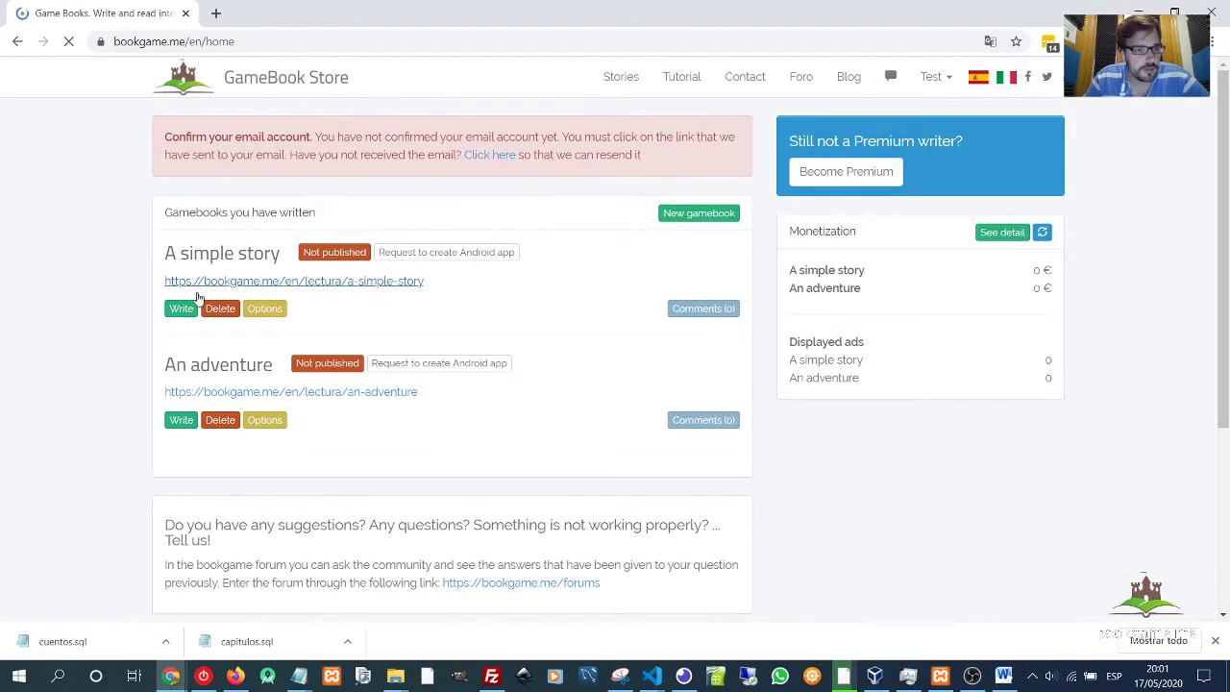
drag(162, 369, 289, 375)
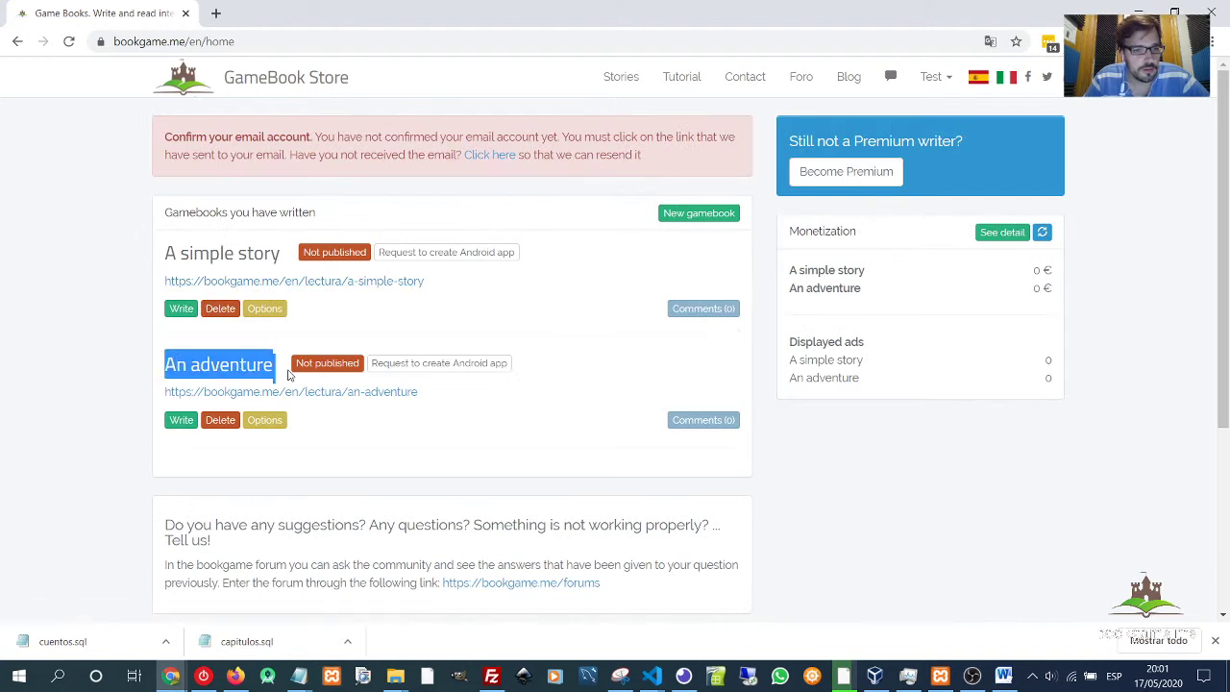
click(181, 420)
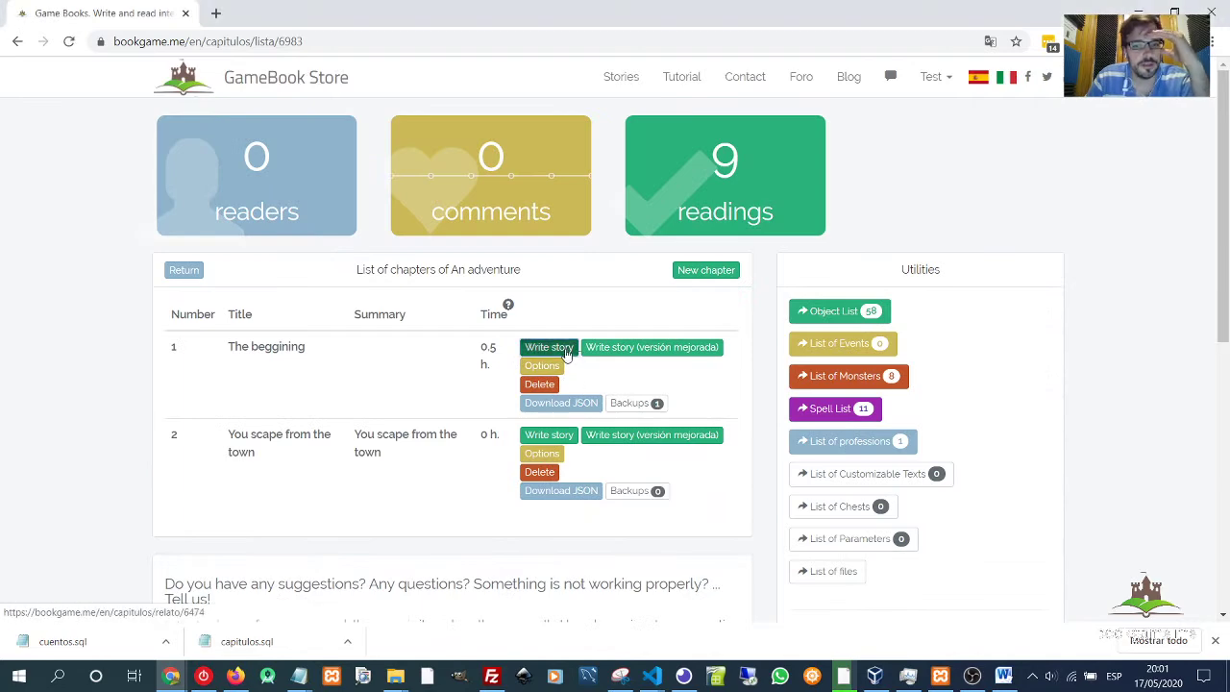
click(567, 352)
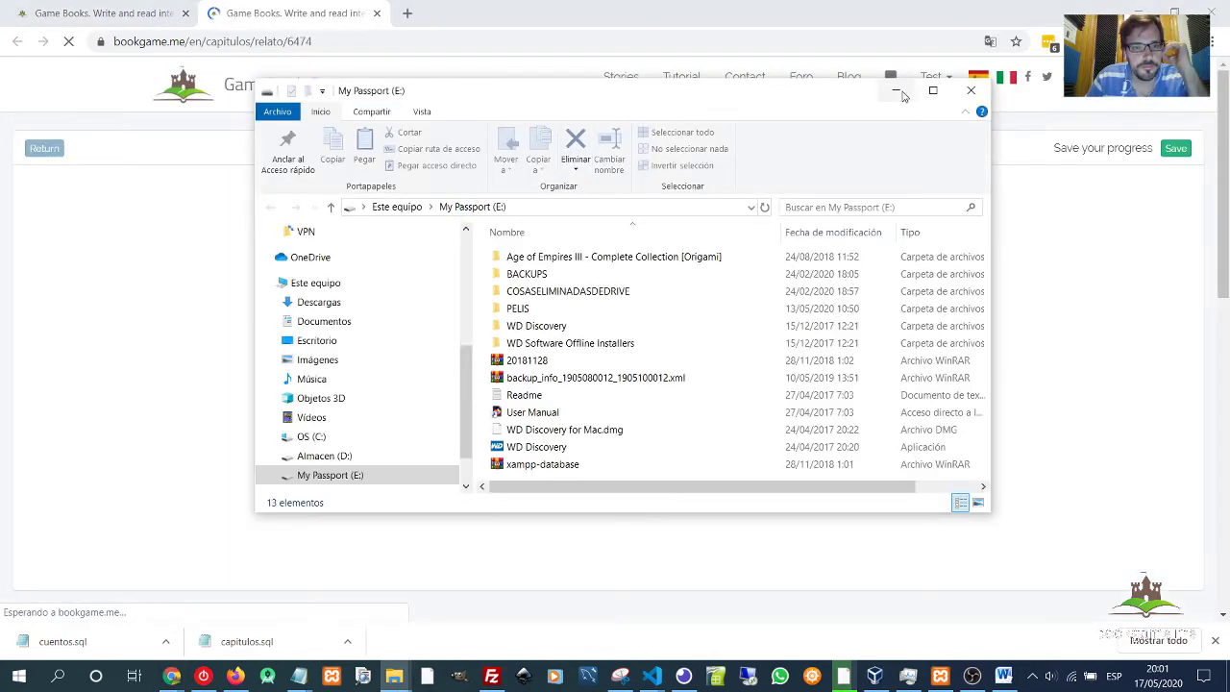
click(970, 90)
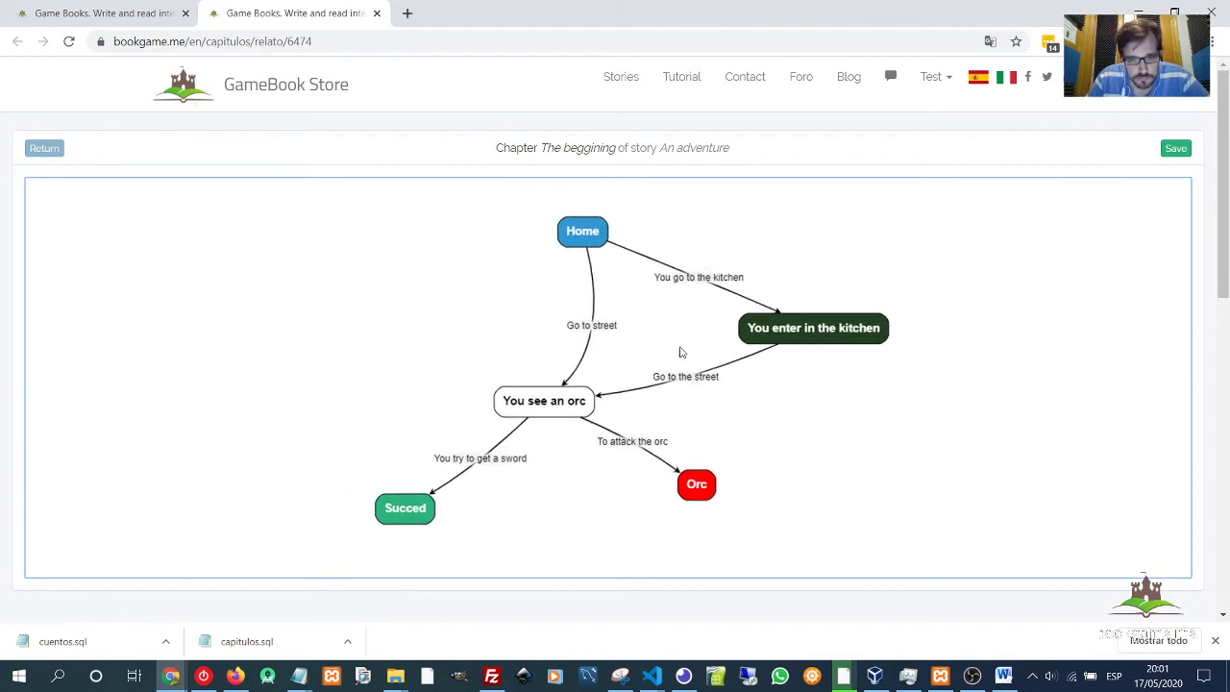
Shift the Home node slightly left and up, and the You see an orc and Succed nodes slightly up.
drag(589, 236, 564, 231)
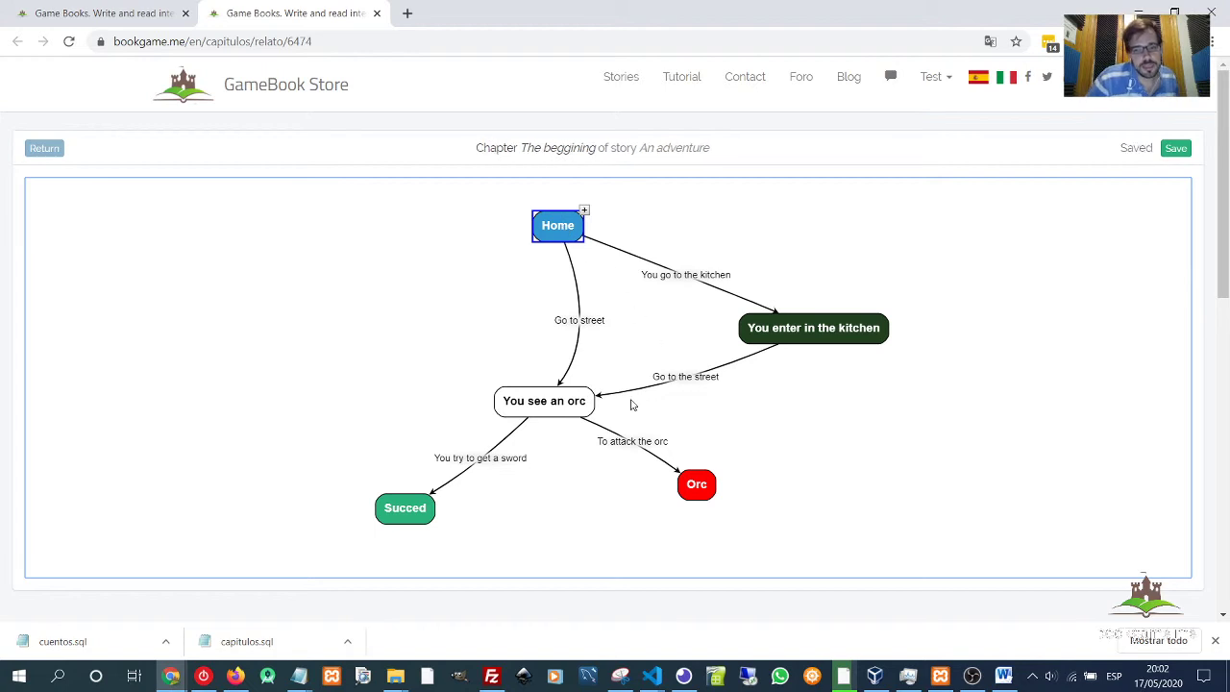
drag(555, 414, 549, 397)
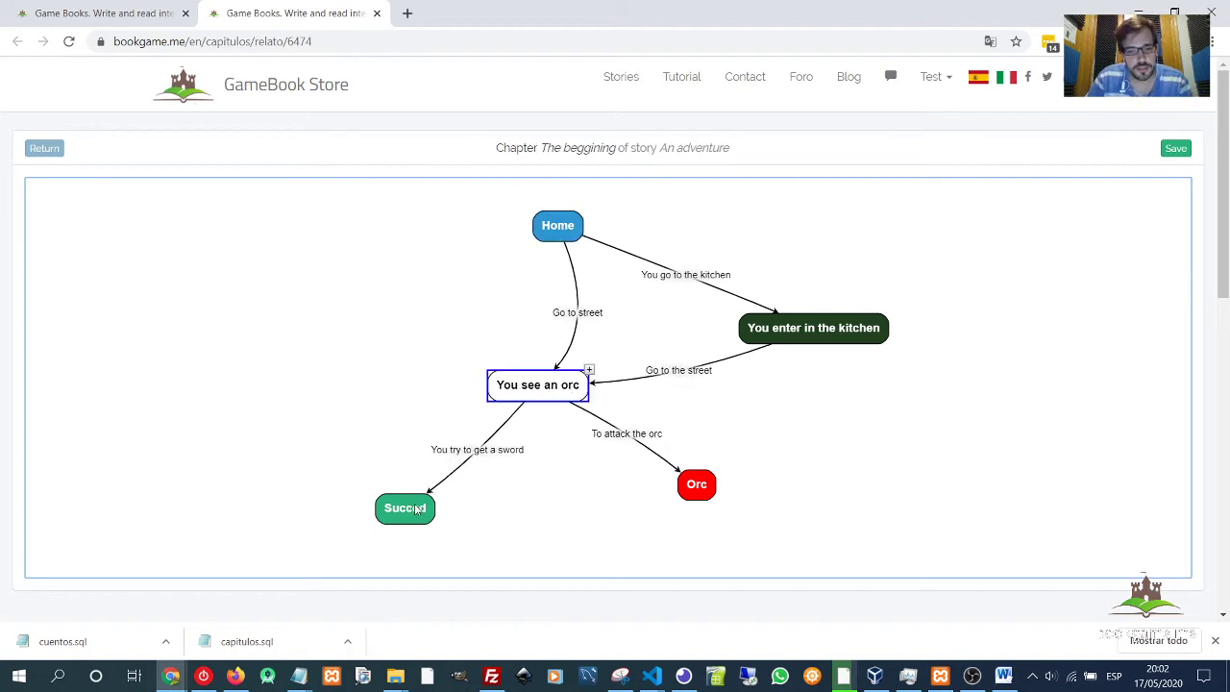
drag(400, 516, 394, 481)
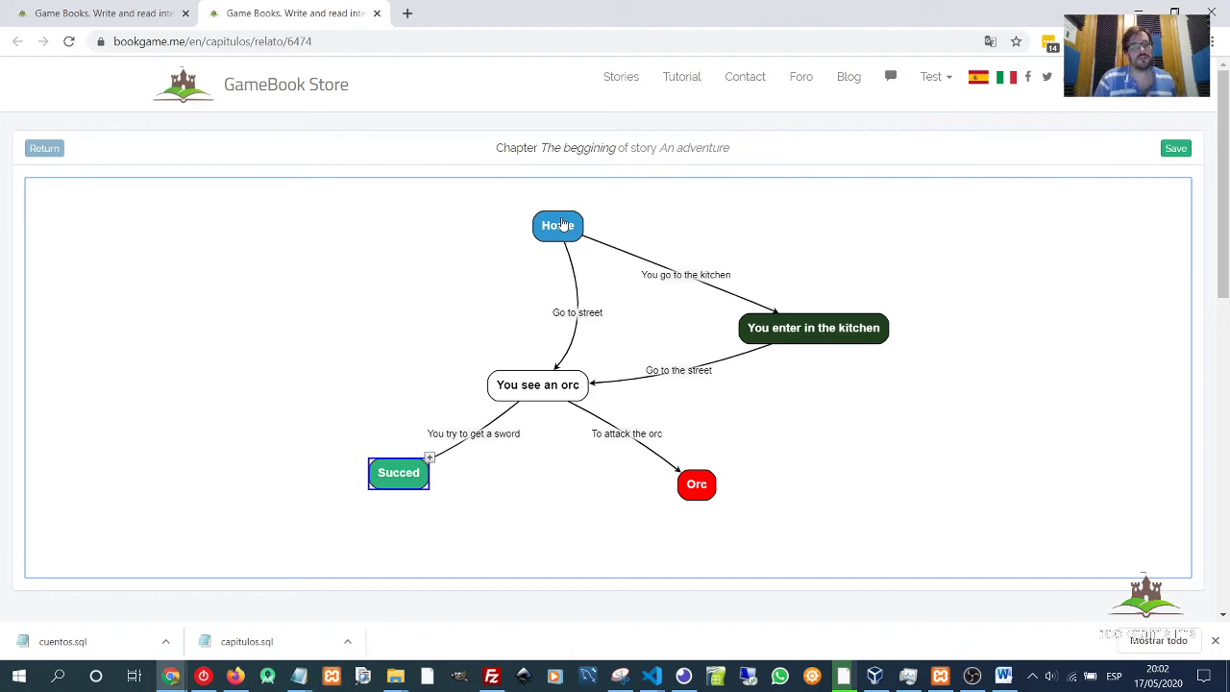
Delete the repeated lines from the Home page, keeping one "You are a boy that lives in a quiet town.", and save the page.
double_click(562, 225)
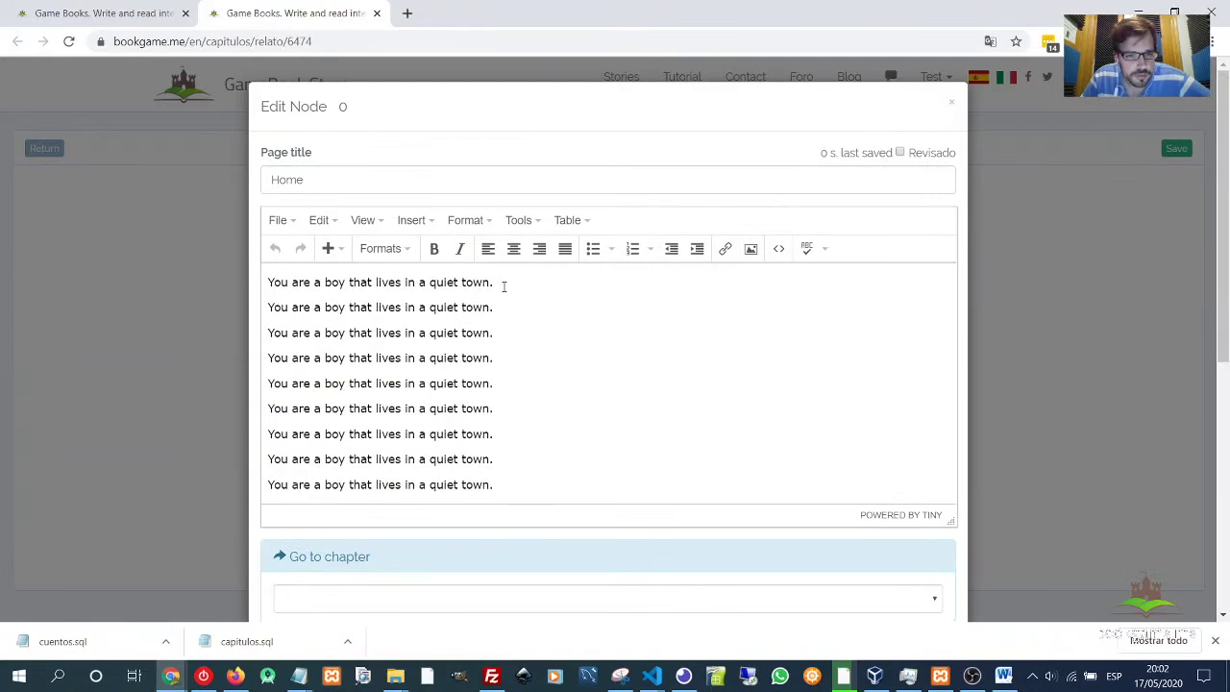
drag(503, 286, 535, 503)
key(BackSpace)
drag(306, 282, 502, 291)
click(547, 306)
scroll(884, 423, down, 1)
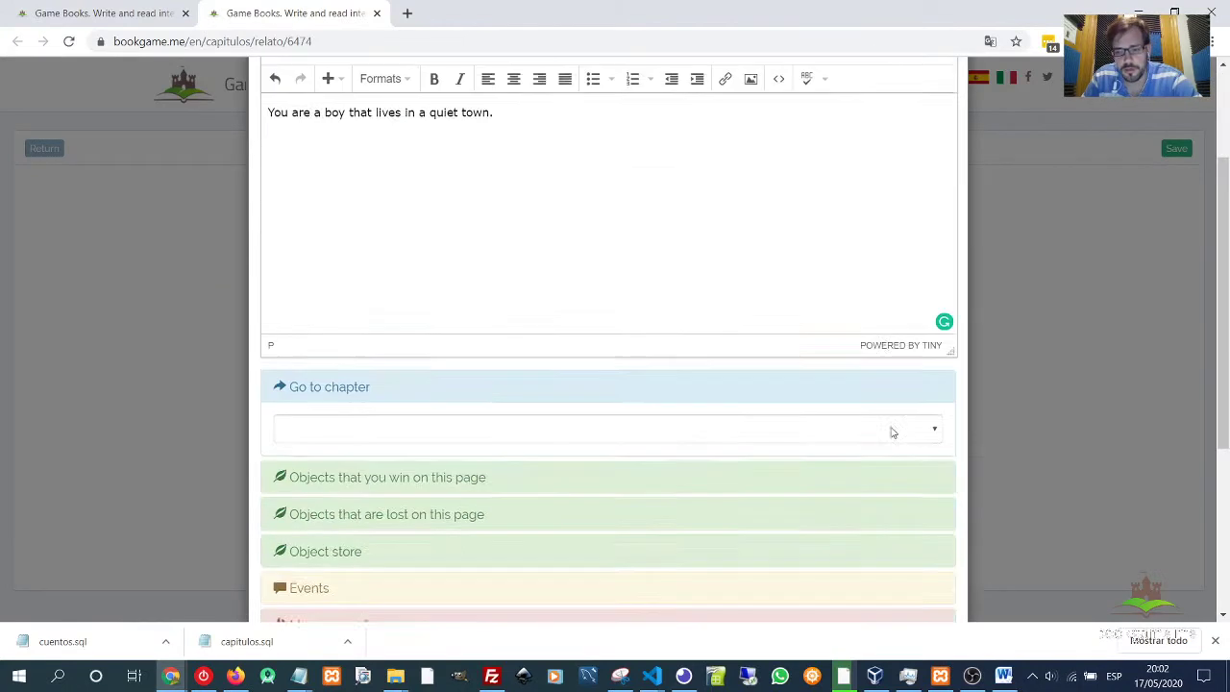
scroll(884, 423, down, 4)
click(947, 571)
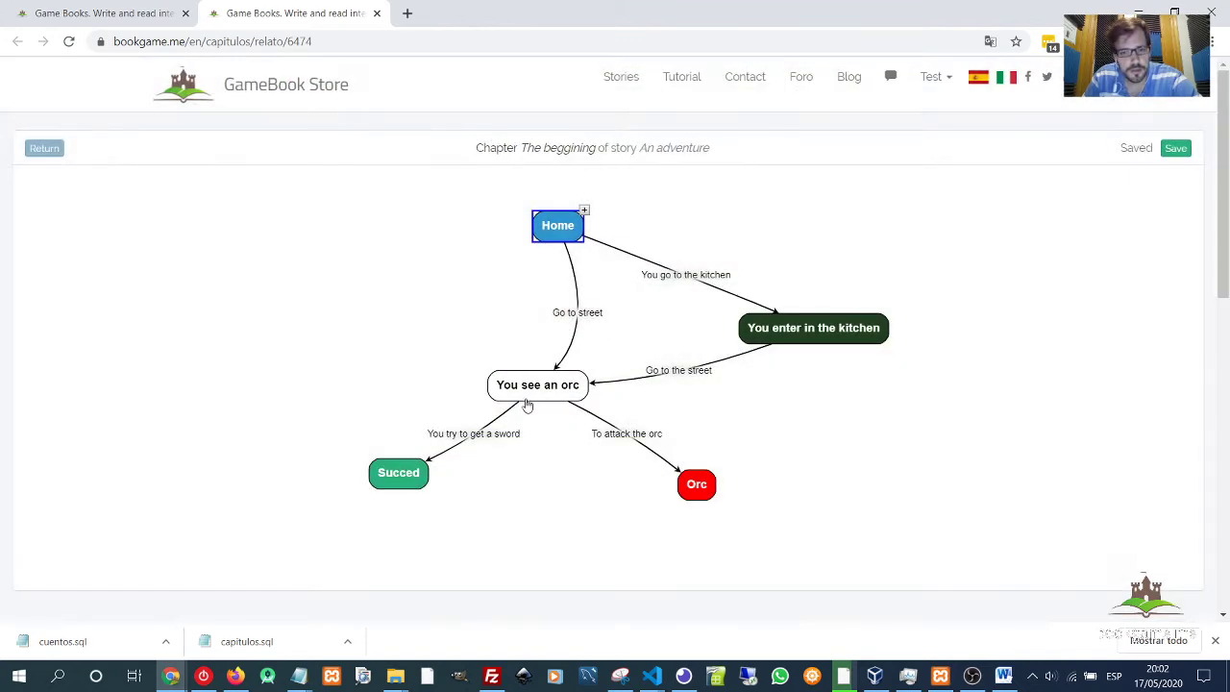
Review the You enter in the kitchen page's text and the objects won there, and save the page.
click(695, 279)
double_click(782, 328)
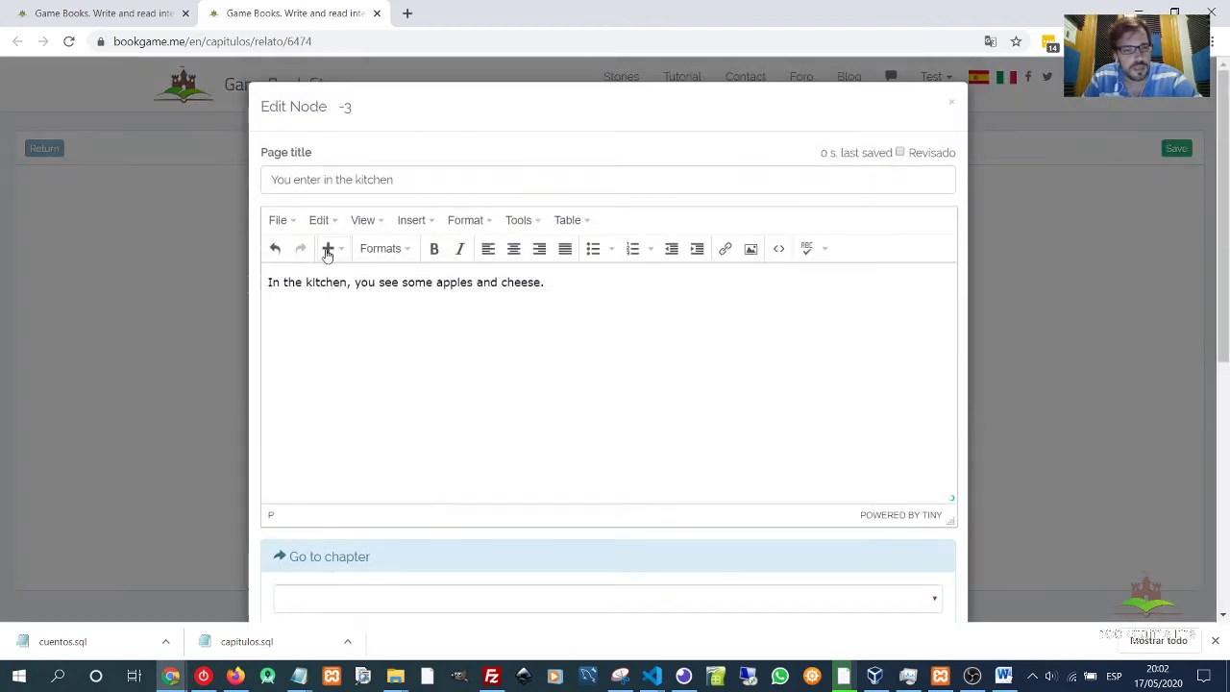
drag(303, 276, 571, 285)
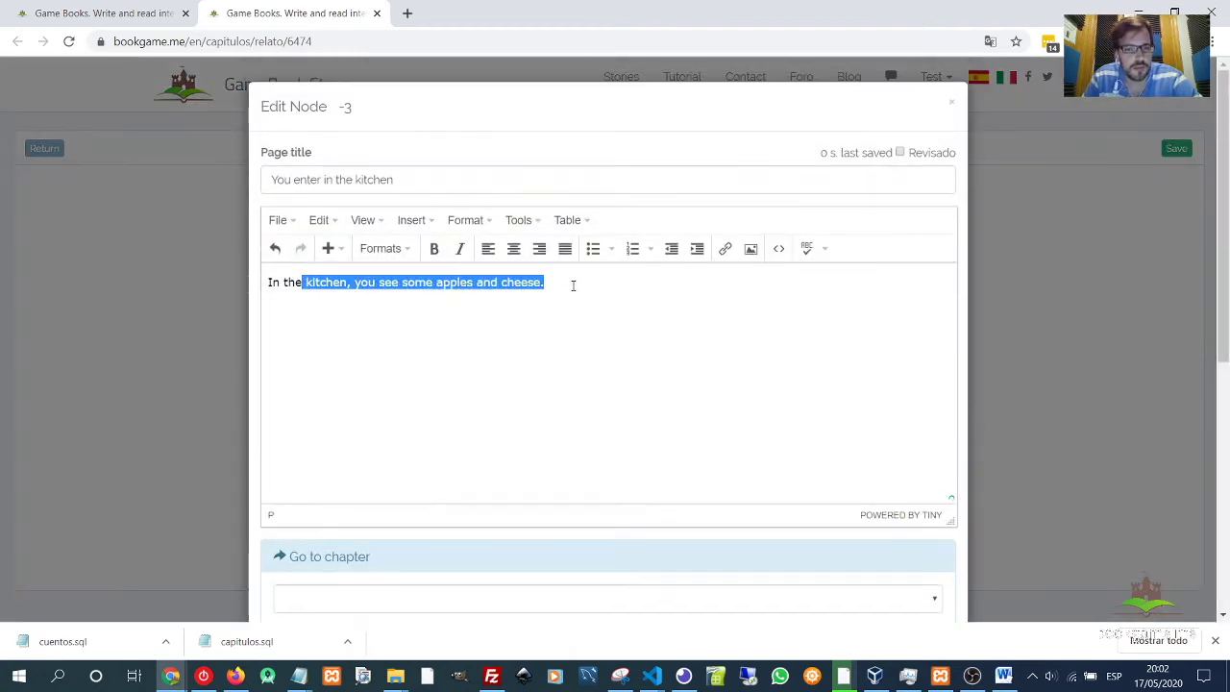
scroll(559, 387, down, 1)
scroll(559, 387, down, 5)
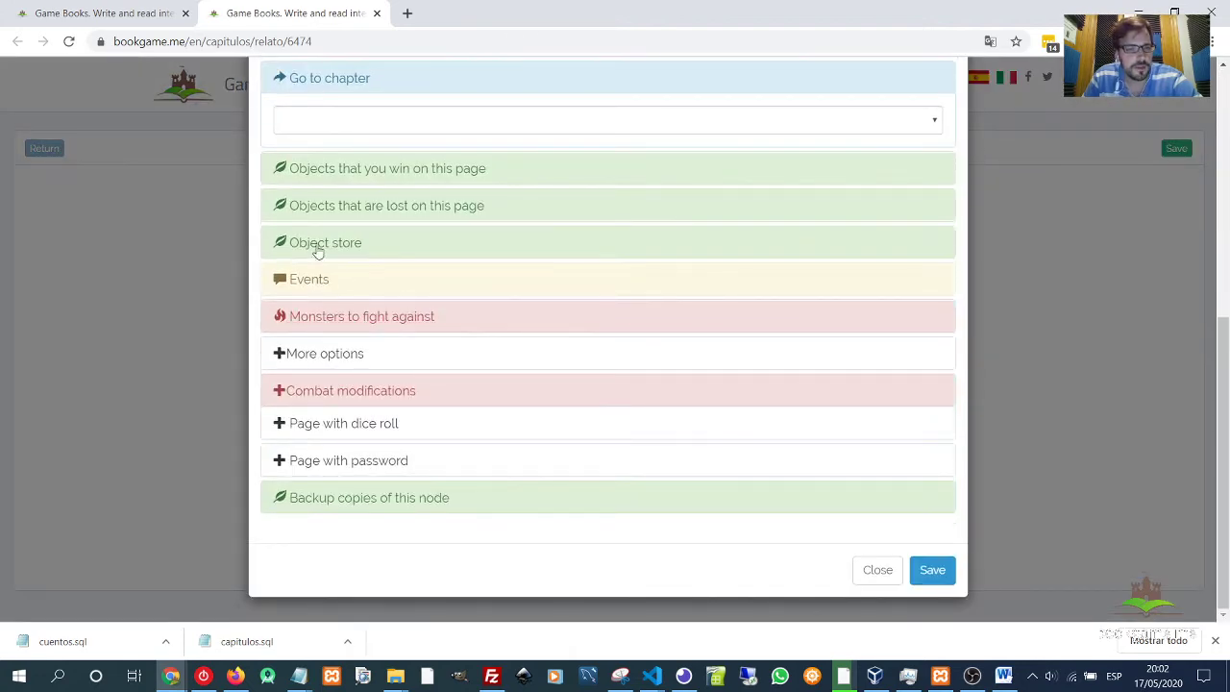
click(392, 171)
scroll(451, 327, down, 15)
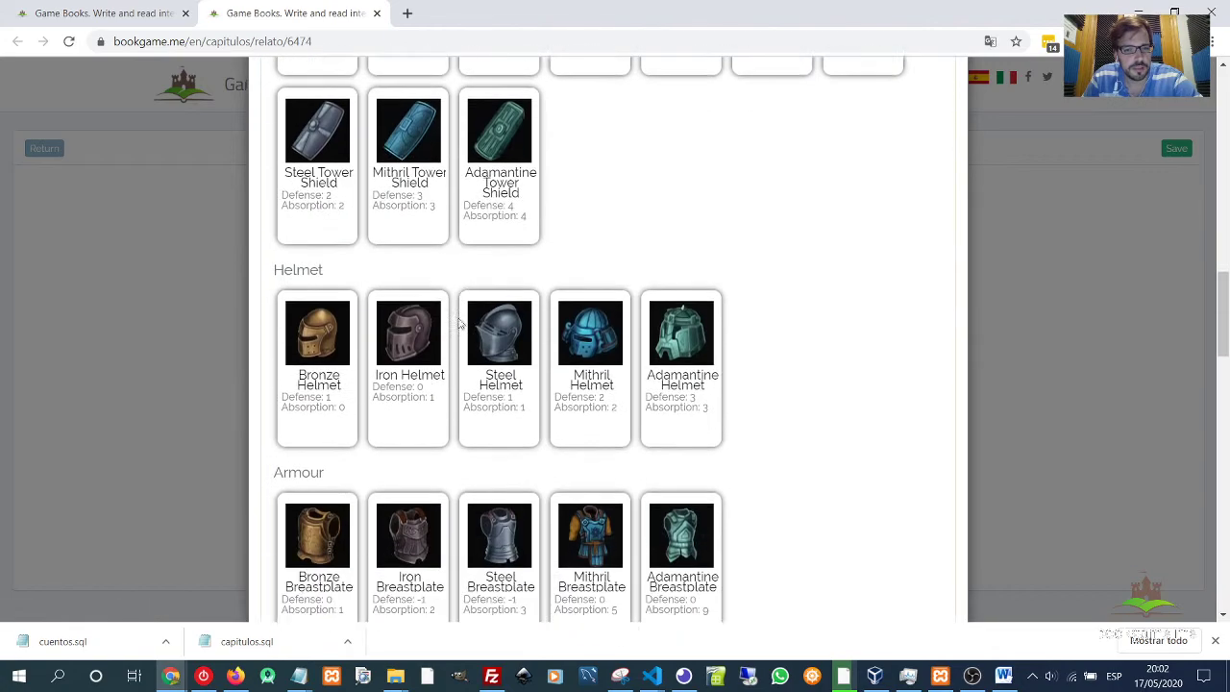
scroll(460, 324, down, 2)
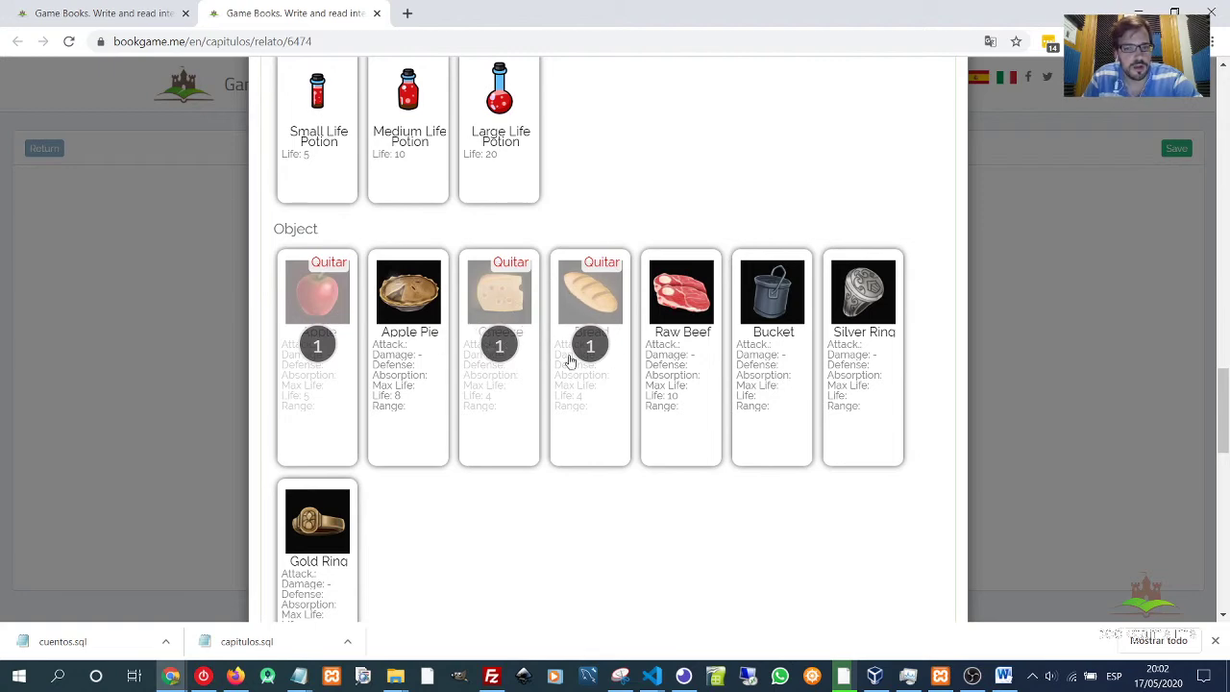
scroll(596, 352, down, 8)
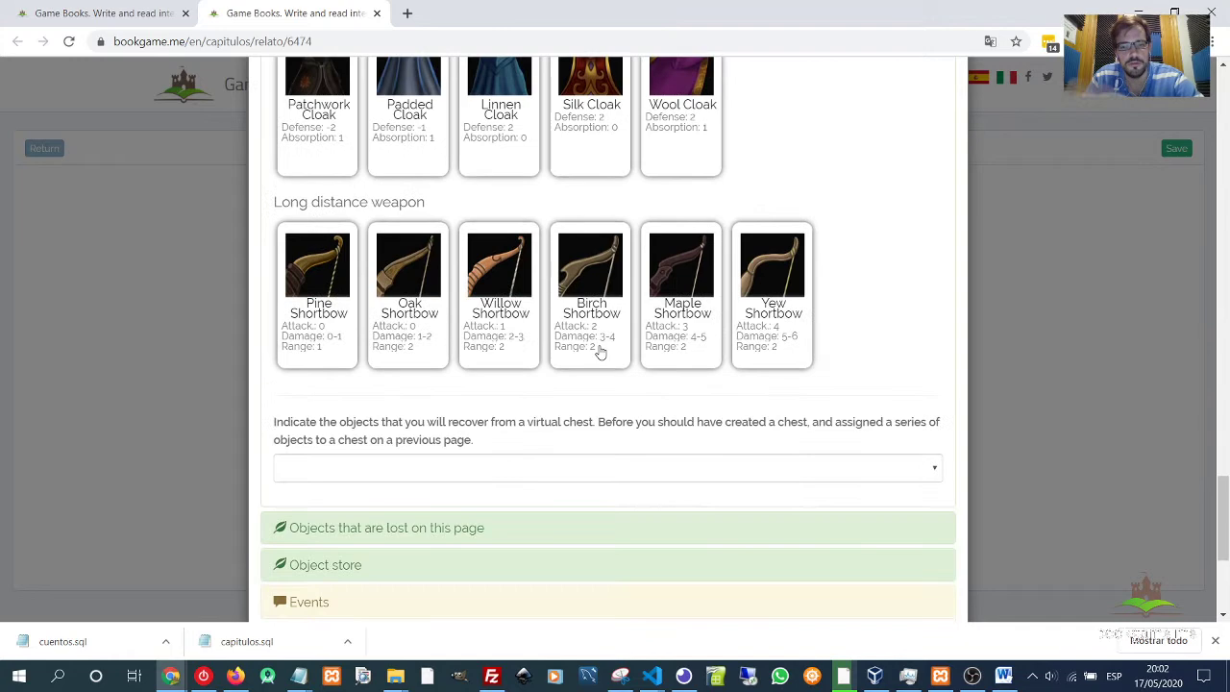
scroll(678, 371, down, 3)
click(928, 569)
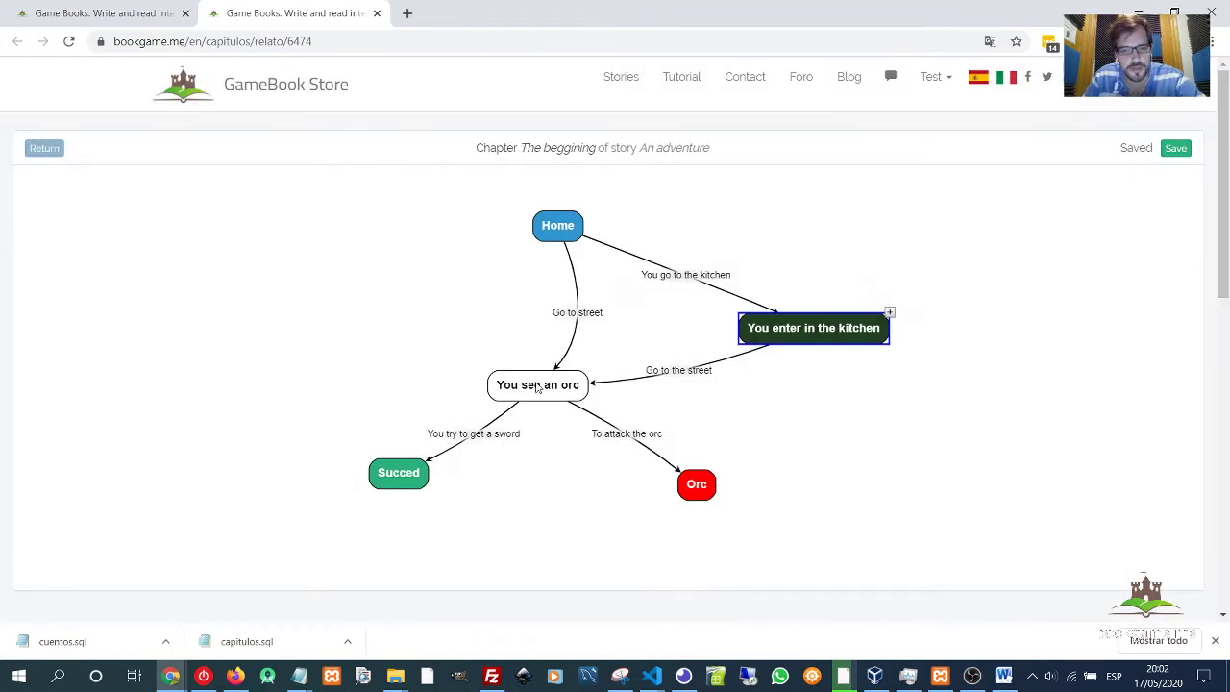
Check the You see an orc page's text, collapse its list of objects to win, and save the page.
double_click(537, 387)
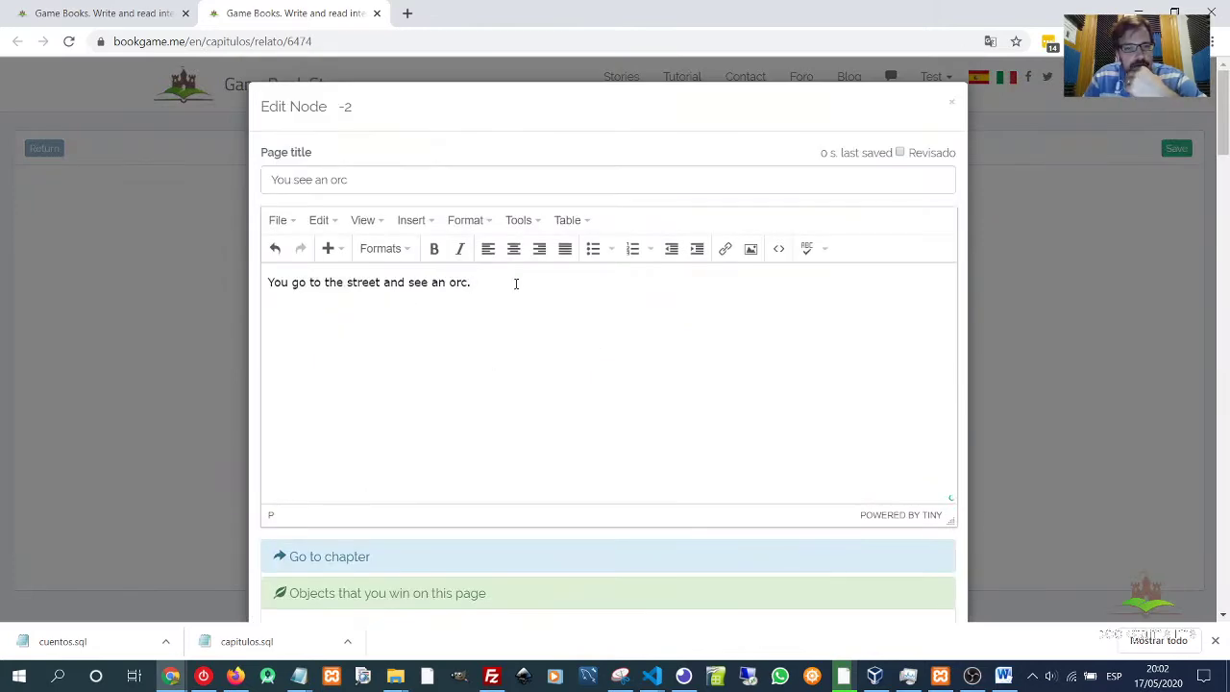
scroll(827, 423, down, 6)
scroll(826, 423, up, 4)
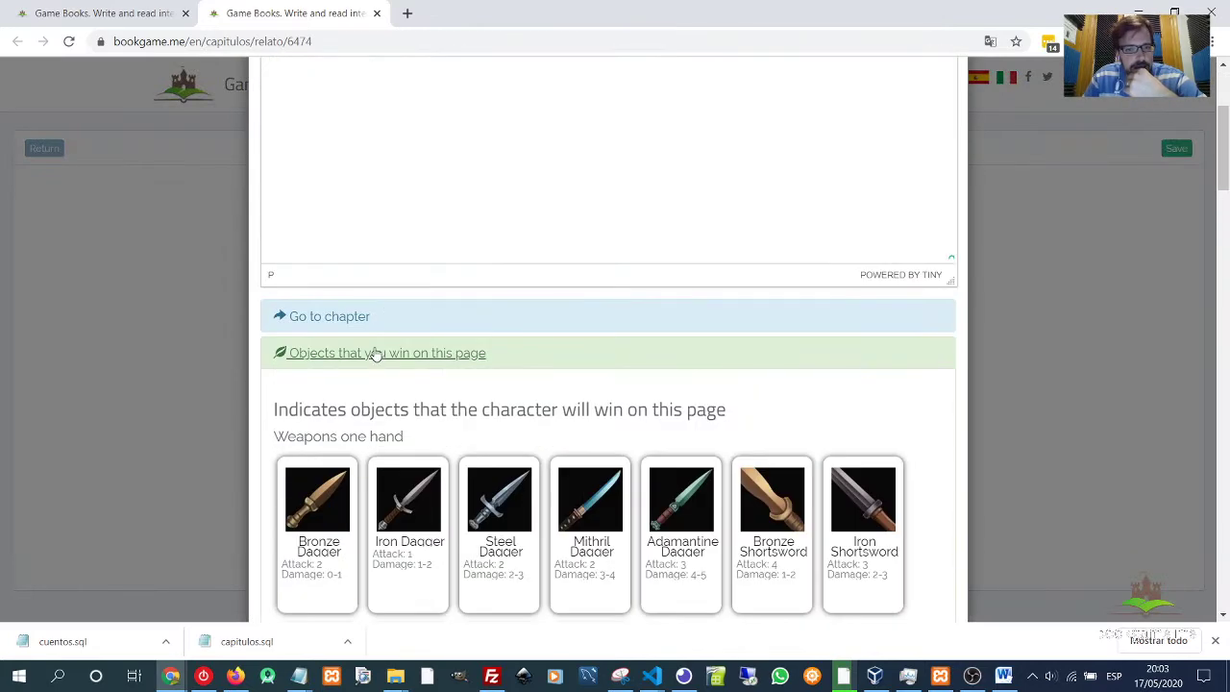
click(403, 356)
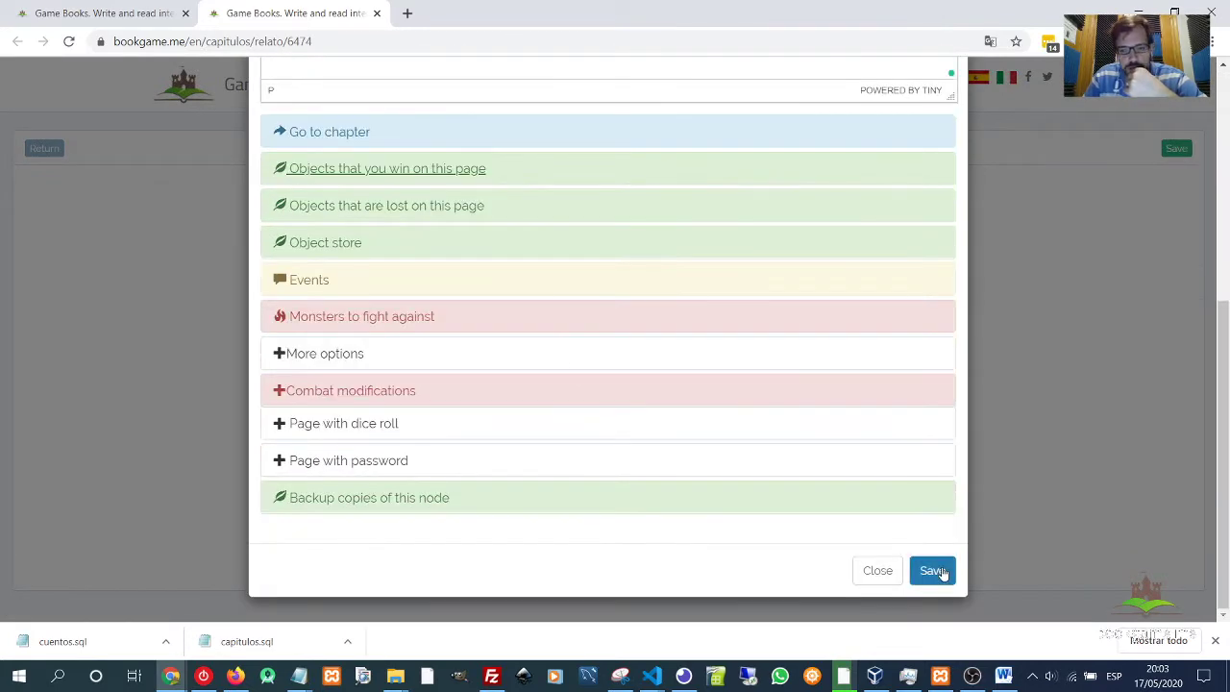
click(939, 574)
Reposition the Succed and Orc nodes slightly higher beneath the You see an orc node in the chapter diagram.
drag(396, 477, 360, 463)
drag(704, 490, 706, 468)
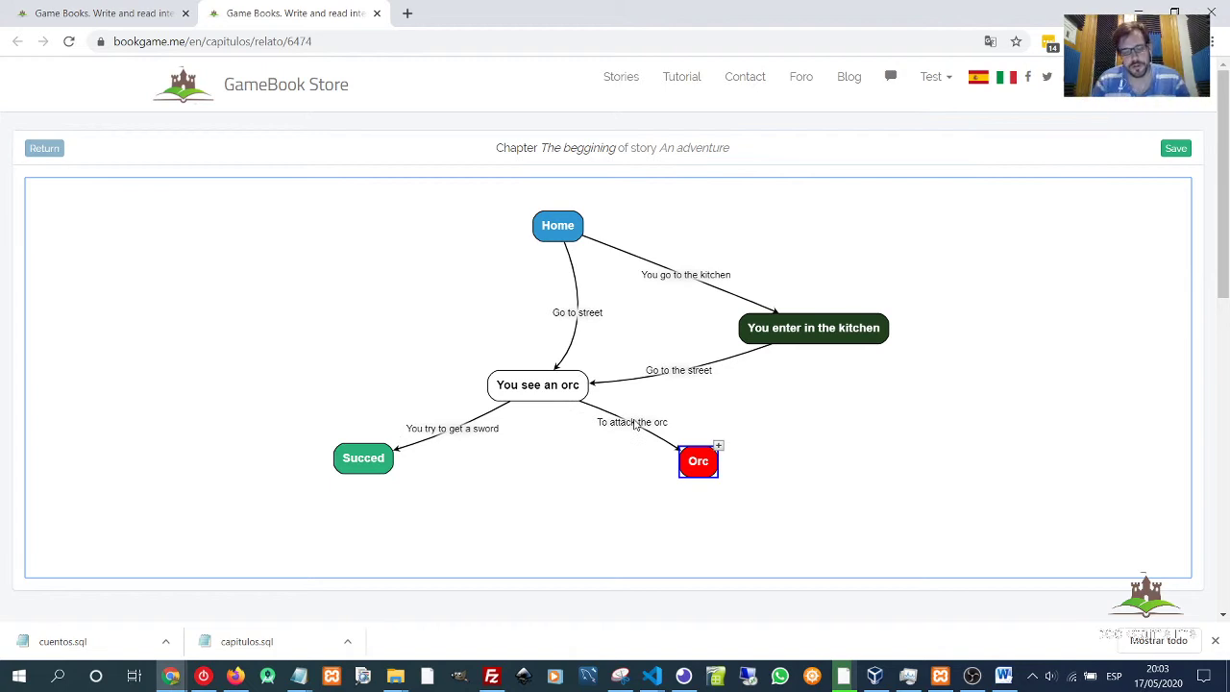
drag(709, 470, 702, 456)
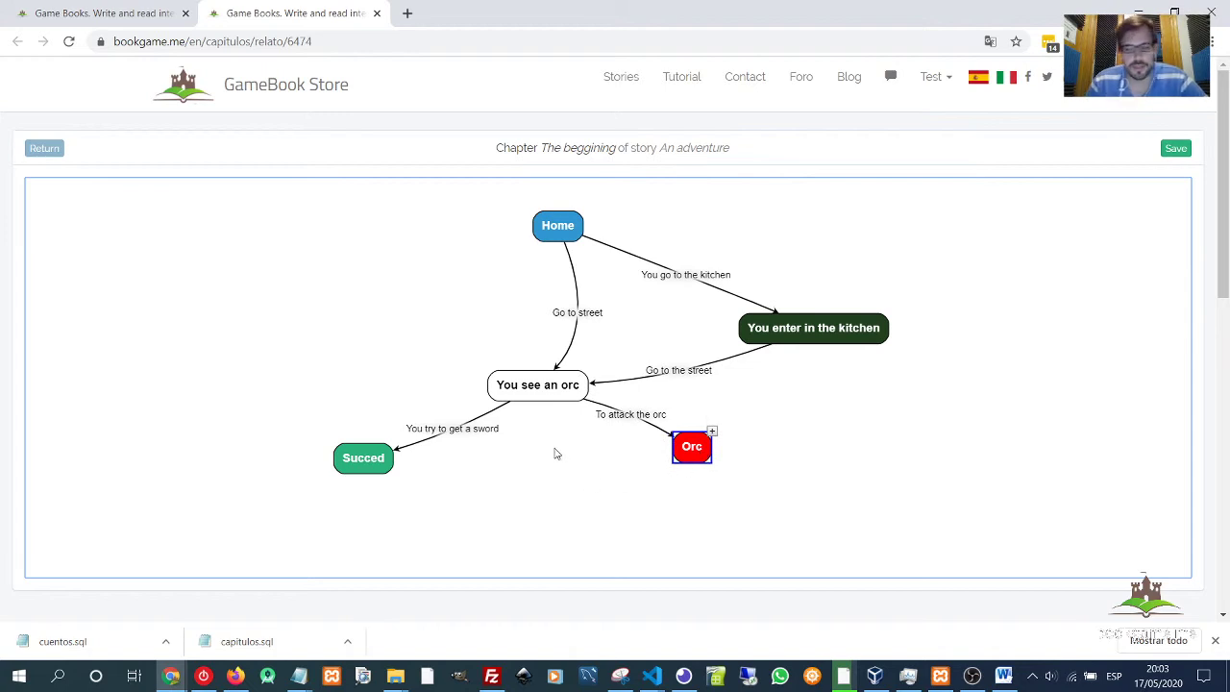
click(372, 466)
mouse_move(363, 463)
mouse_down()
mouse_move(356, 453)
mouse_move(378, 467)
mouse_up()
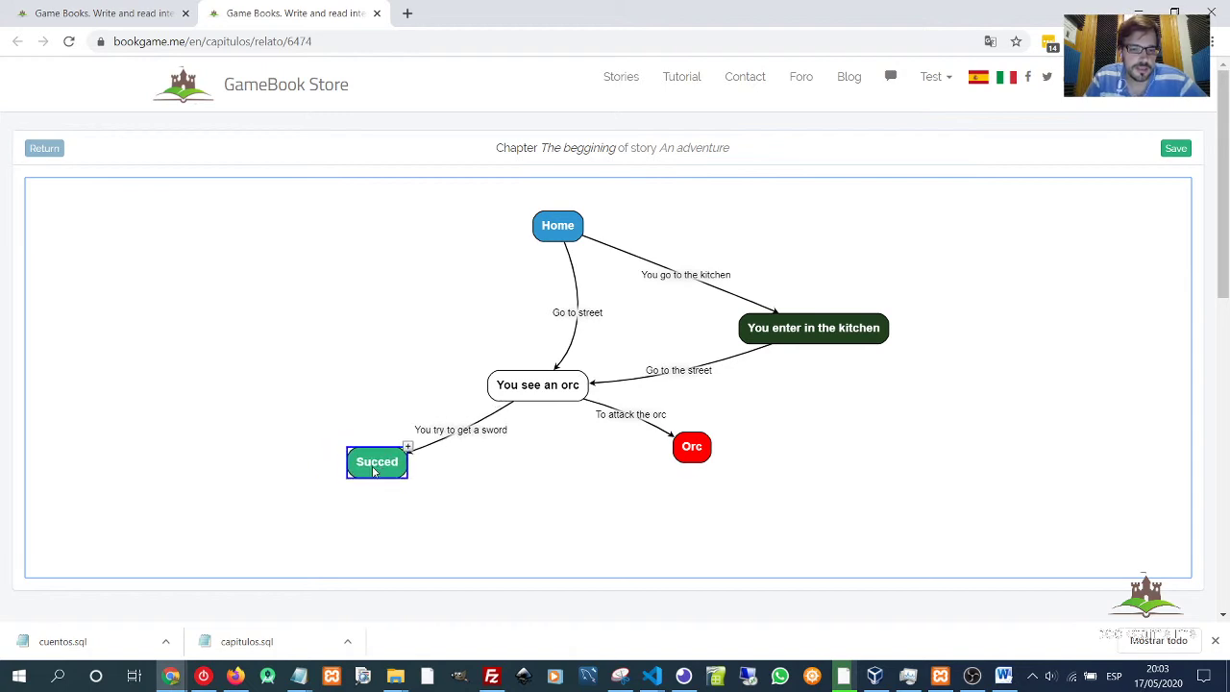
Set the Succed page to go to the chapter You scape from the town and save the page.
double_click(384, 471)
scroll(373, 384, down, 3)
click(322, 398)
scroll(419, 387, down, 2)
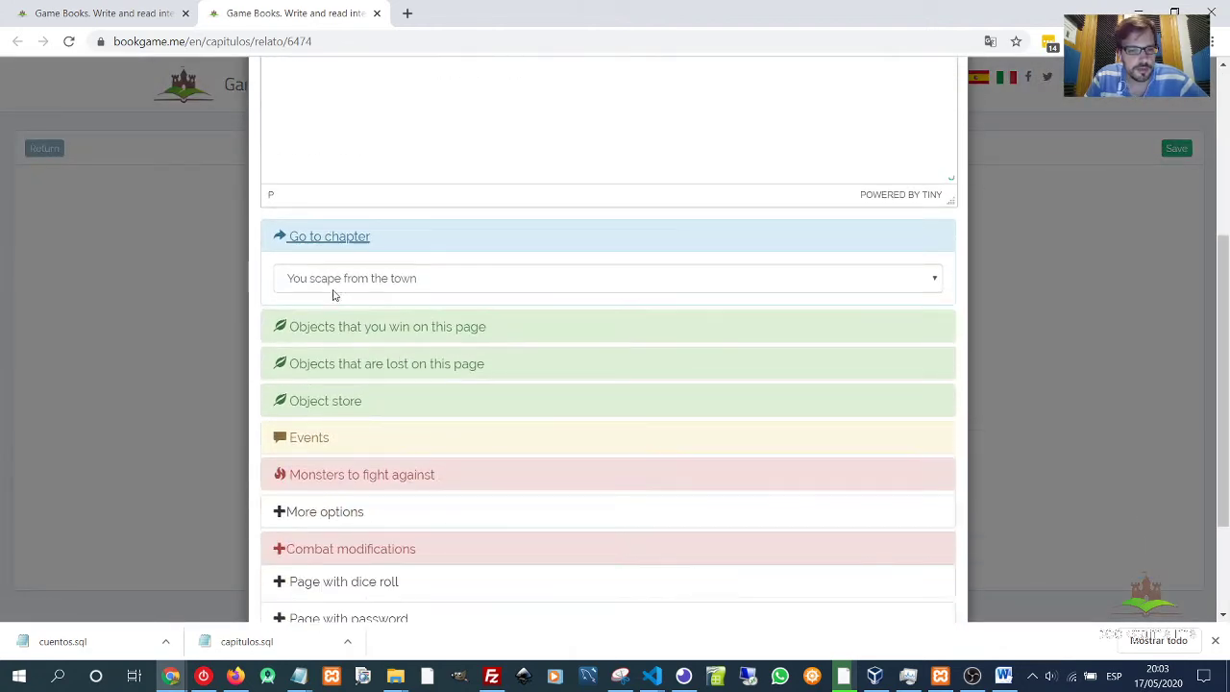
click(394, 281)
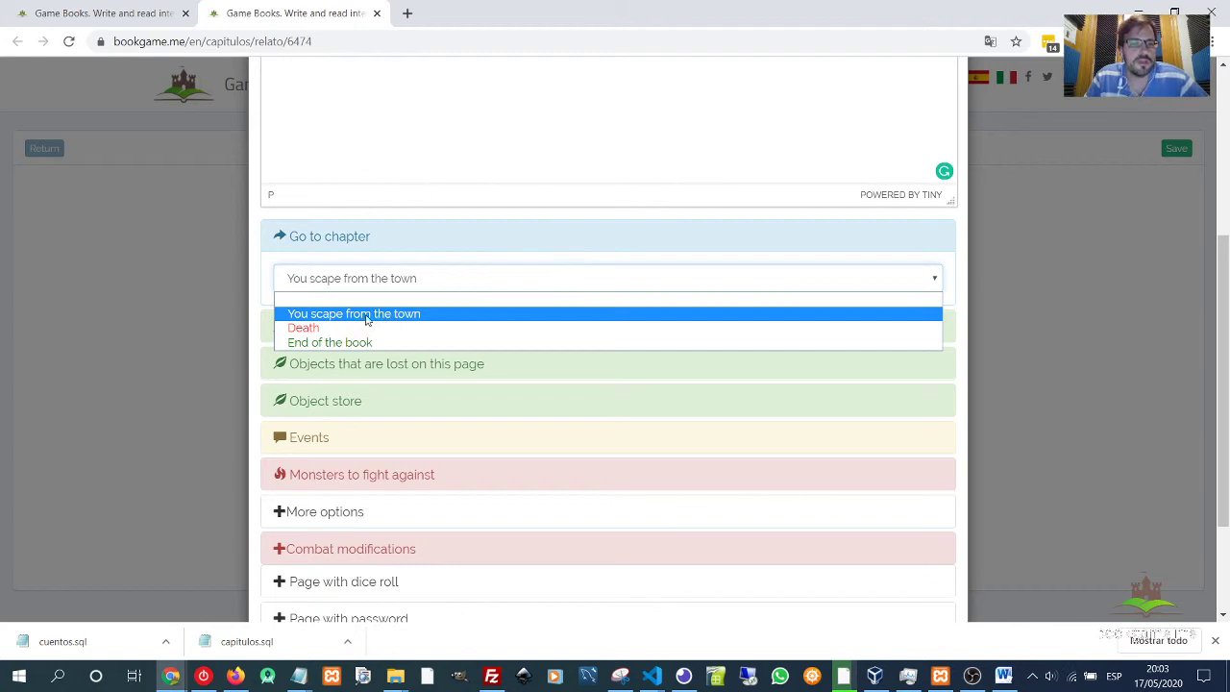
click(356, 319)
scroll(437, 402, down, 2)
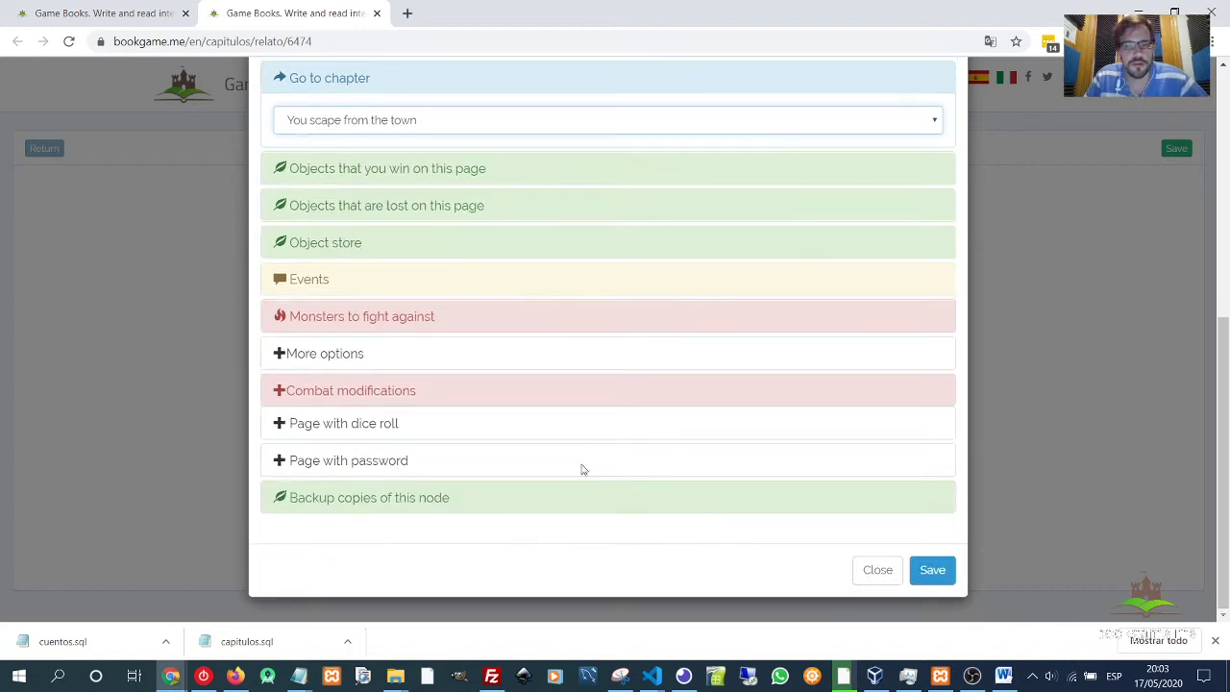
click(922, 573)
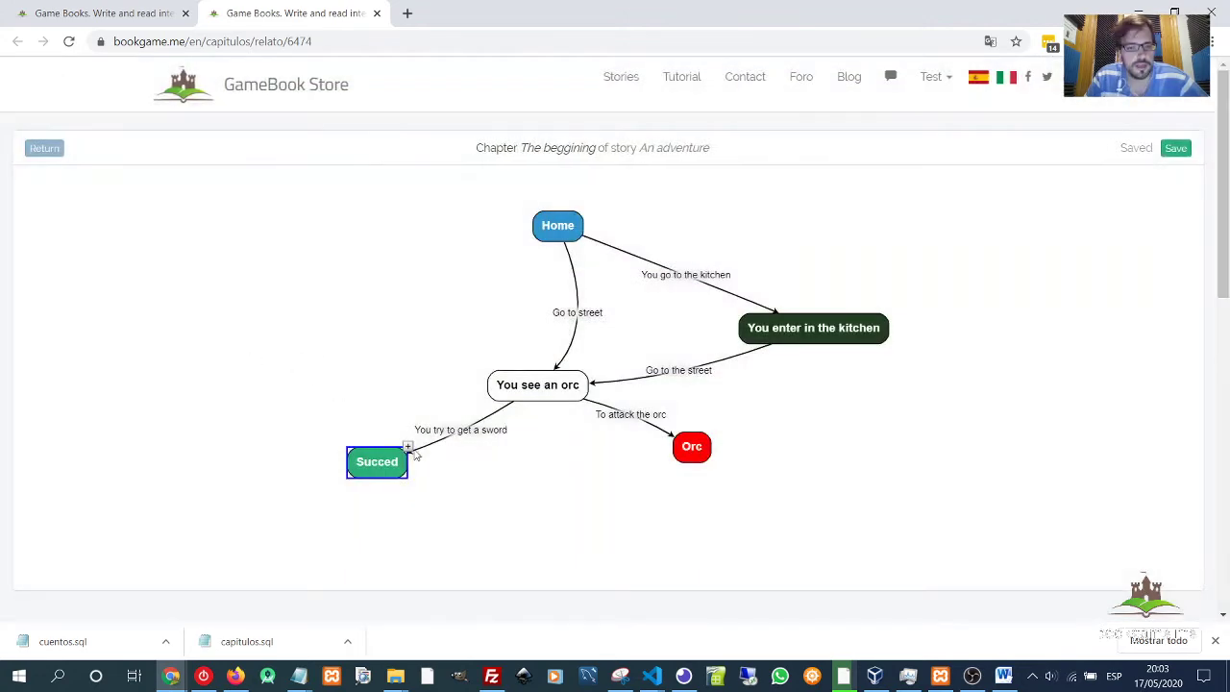
Return to the chapter list and open chapter 2, You scape from the town, for story writing.
click(69, 11)
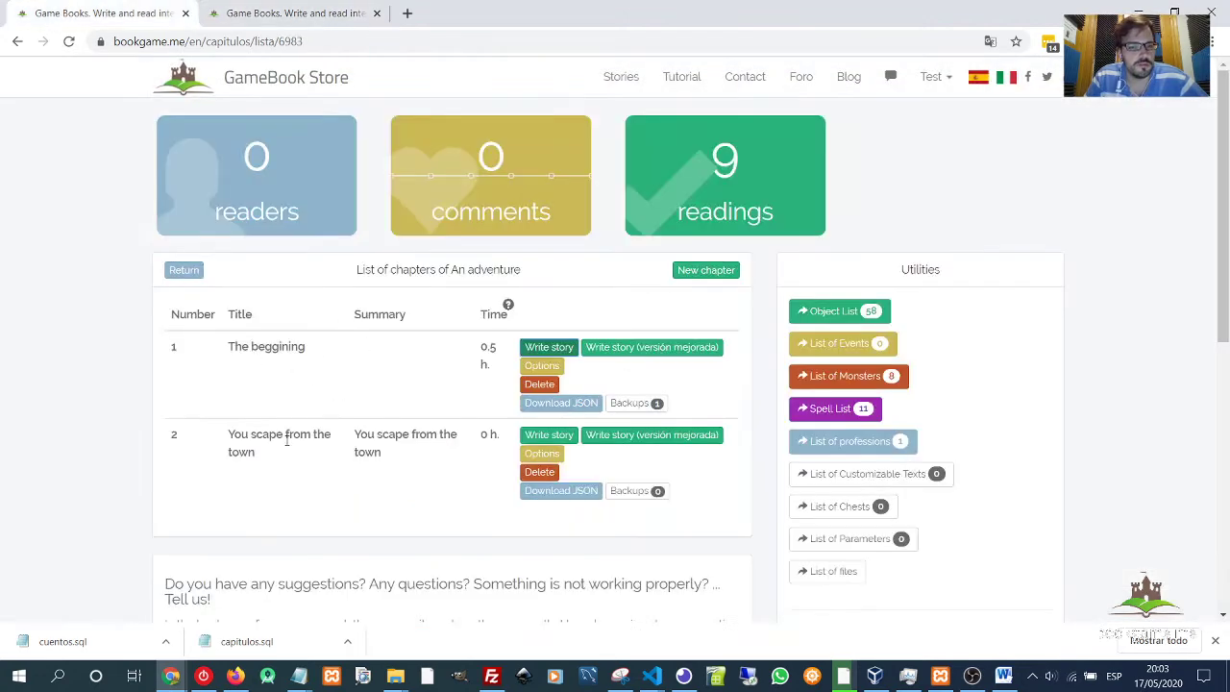
drag(237, 432, 302, 458)
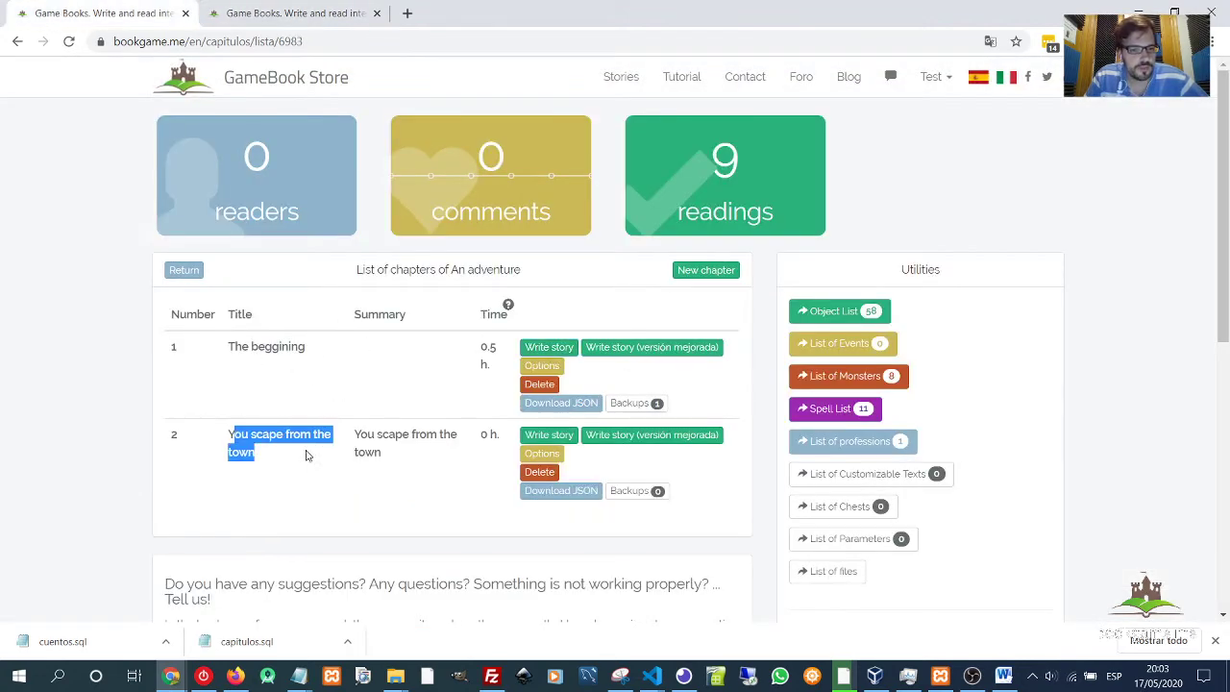
click(538, 438)
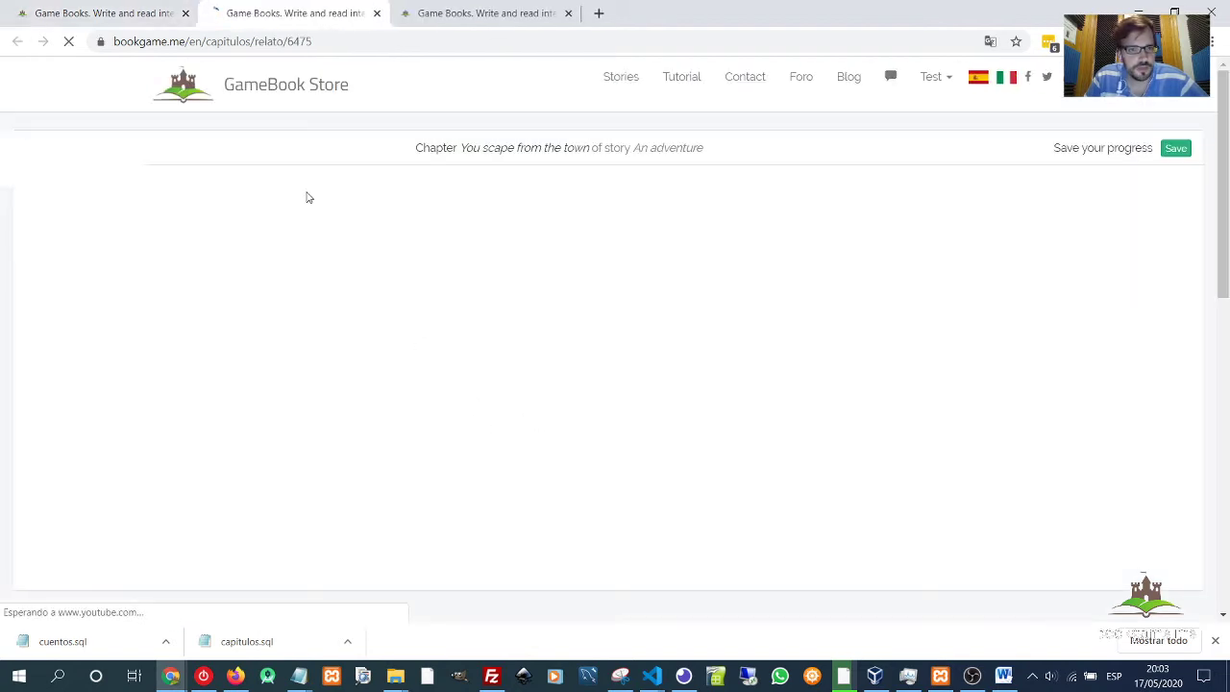
Title the chapter's first page Outside the town and write its opening line: You run outside the town.
mouse_move(557, 326)
mouse_down()
mouse_move(519, 329)
mouse_move(543, 320)
mouse_up()
double_click(543, 320)
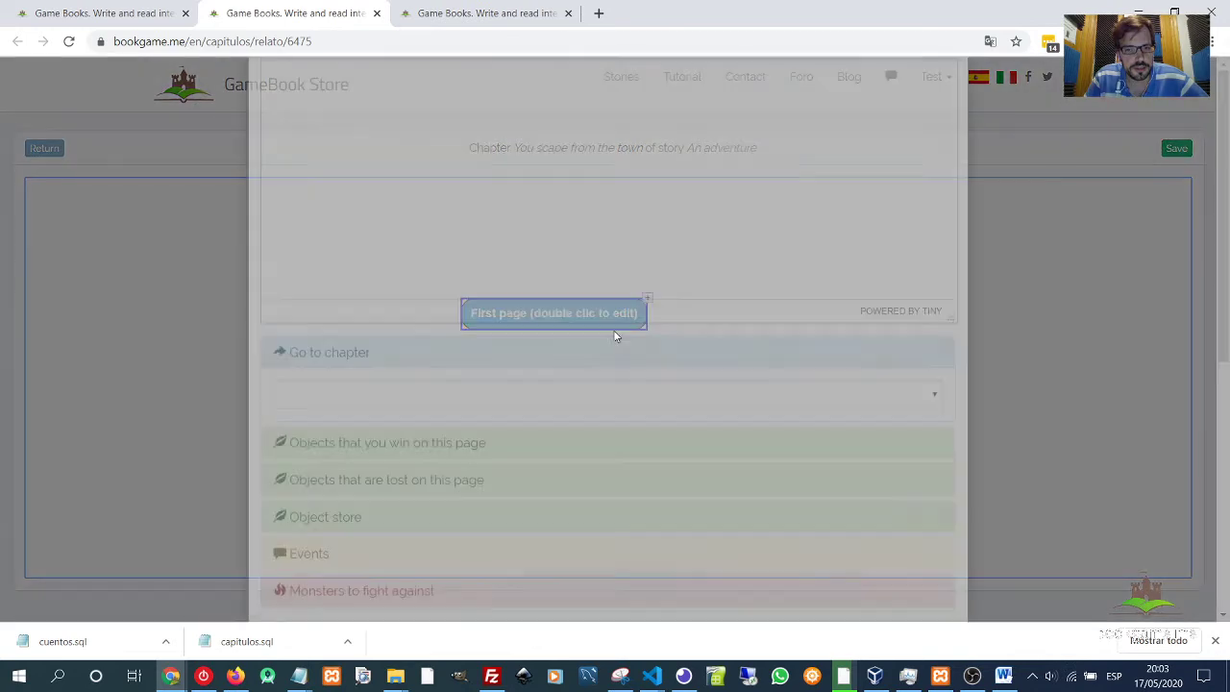
drag(427, 181, 262, 175)
text(C)
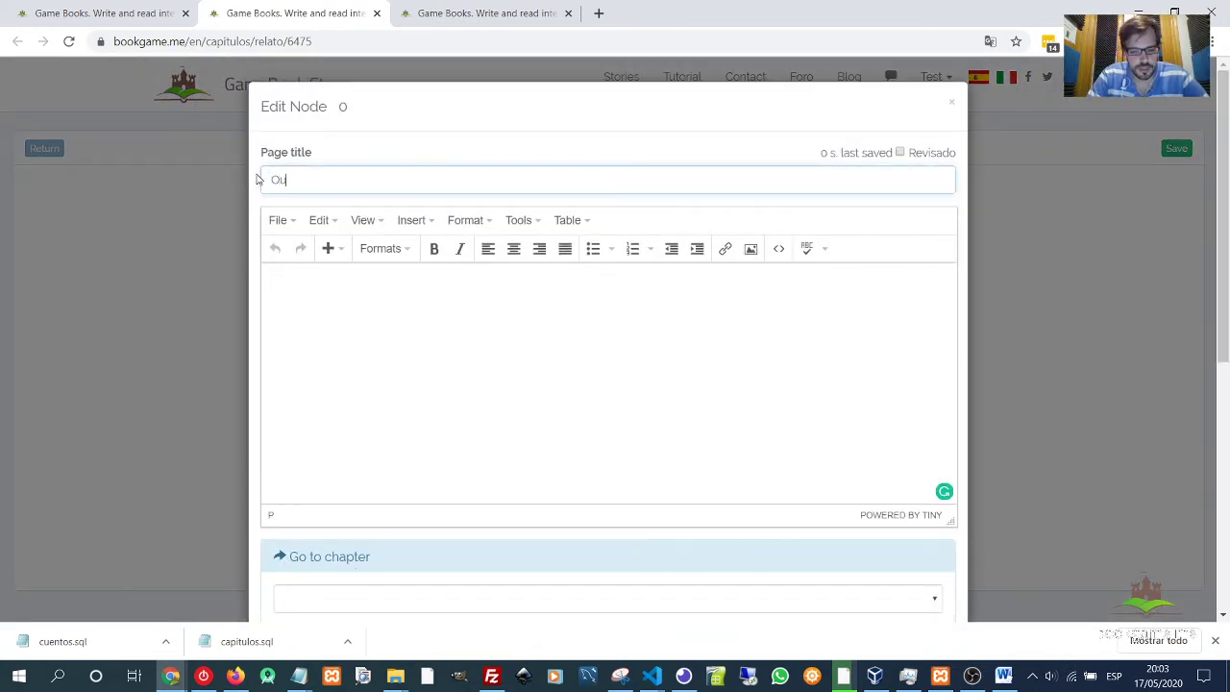
text(utside the town)
key(Tab)
text(You run )
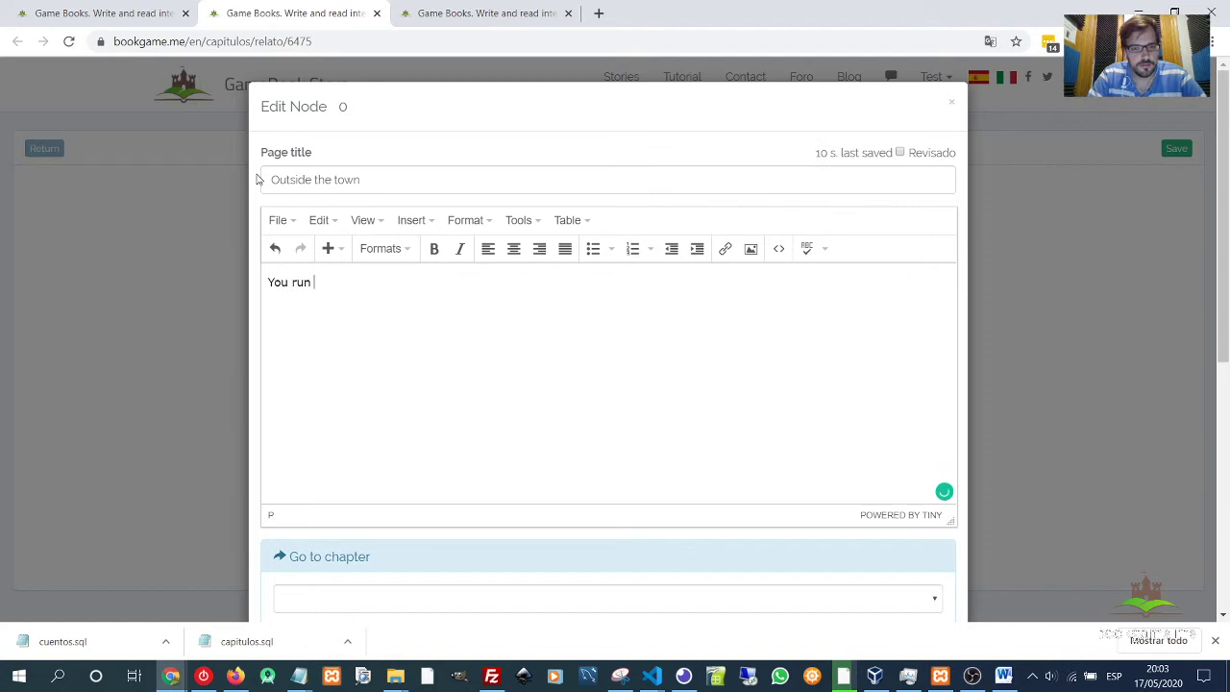
text(aoutside the)
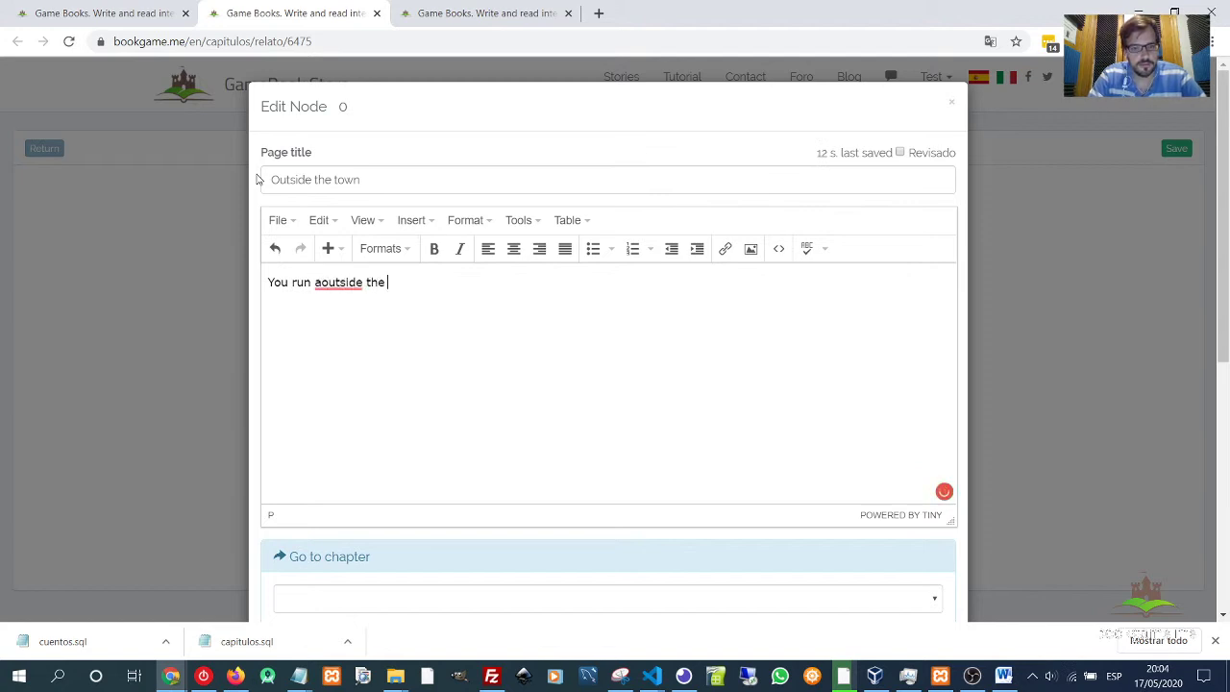
mouse_move(324, 283)
click(365, 307)
text(town.)
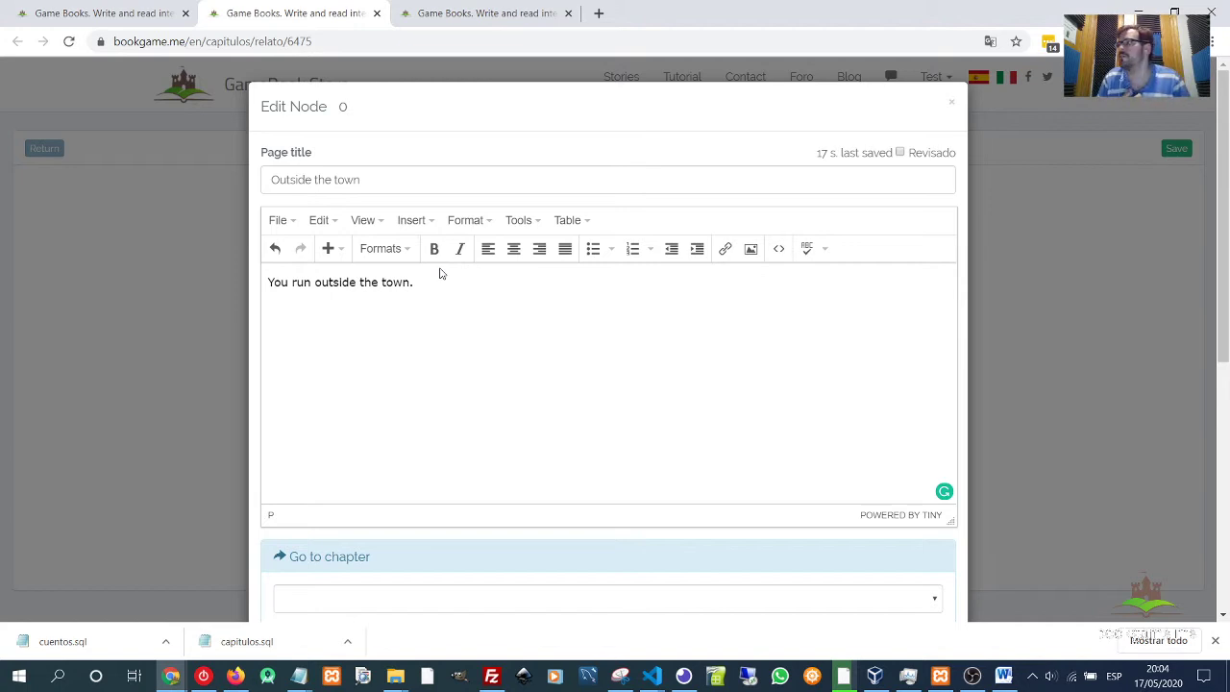
Add the lines You see a house. and What do you do? to the Outside the town page, and save it.
key(Return)
text(Yu see)
key(BackSpace)
key(BackSpace)
key(BackSpace)
key(BackSpace)
key(BackSpace)
text(ou see a )
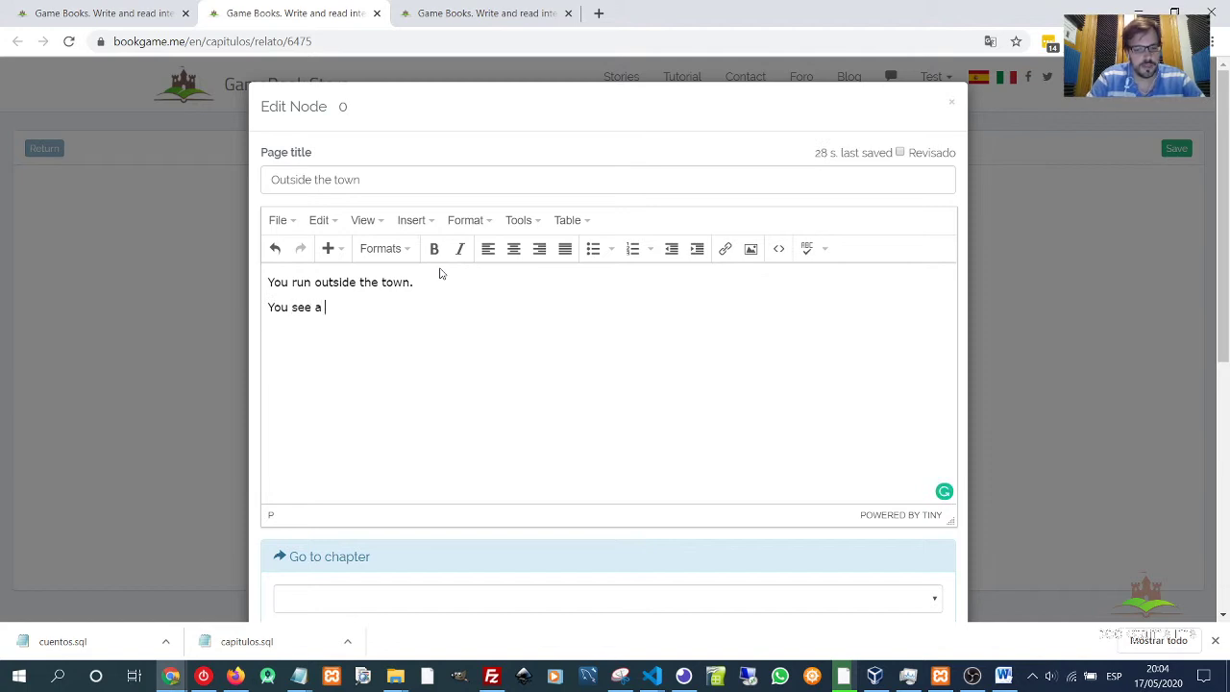
text(house. What do you do?)
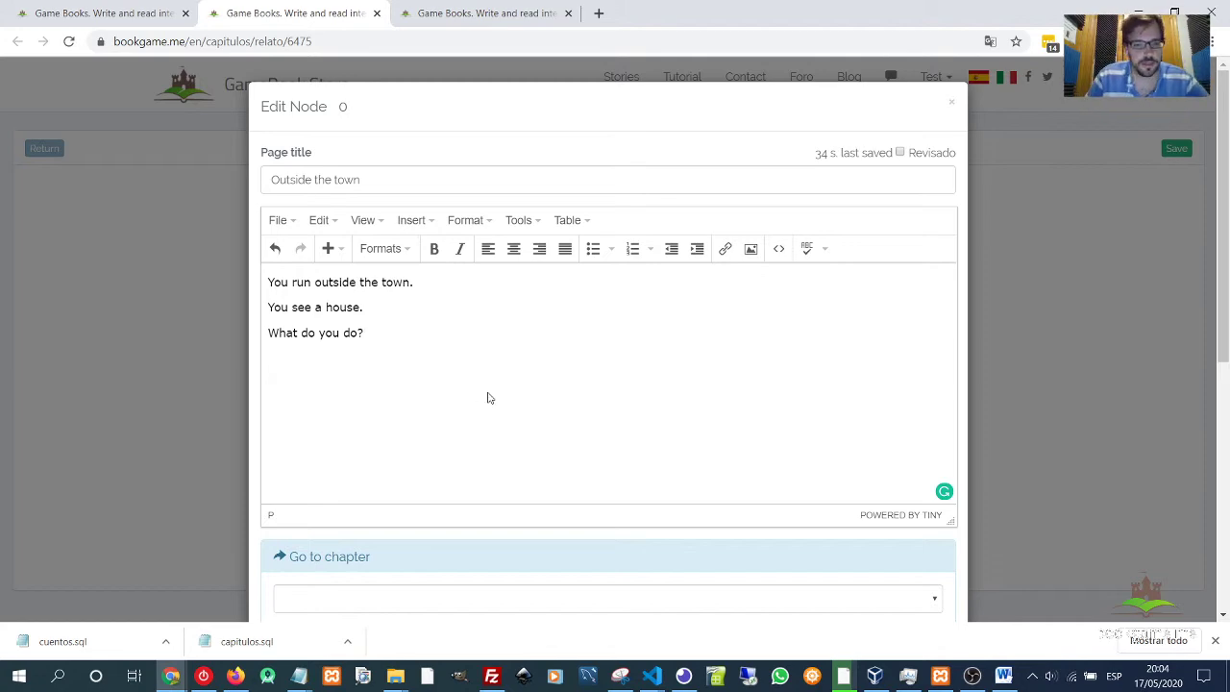
scroll(626, 471, down, 5)
click(930, 569)
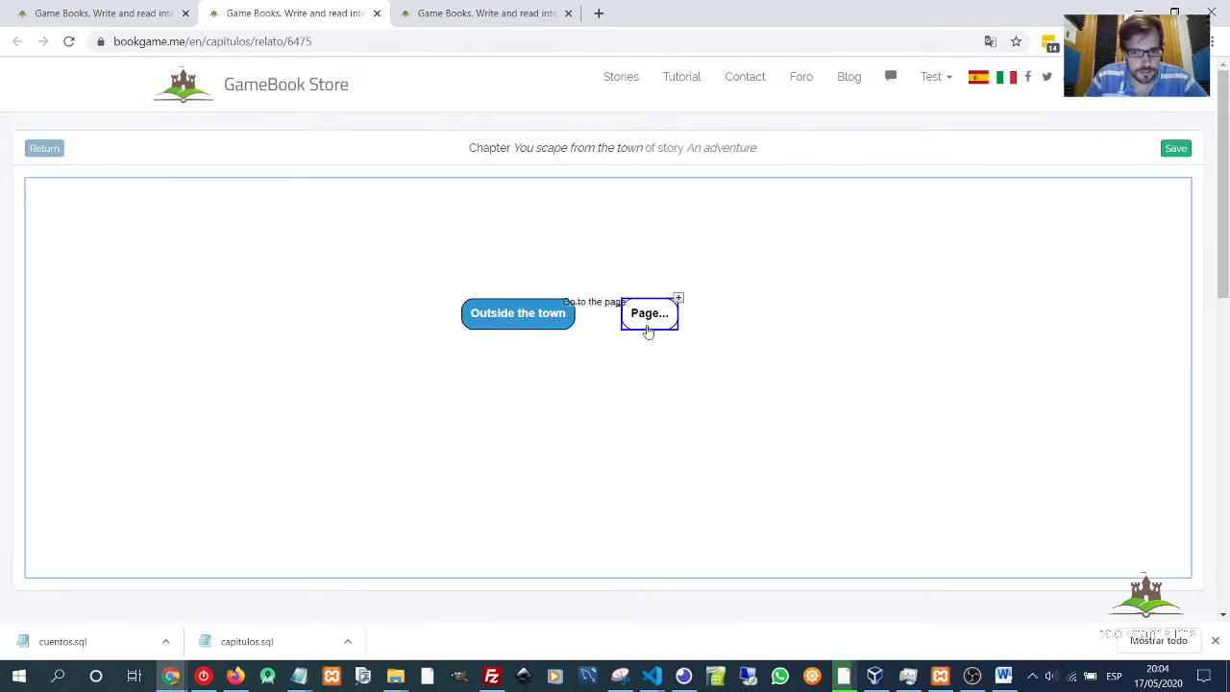
Add a page below Outside the town and title the link leading to it I enter the house, saving the link.
double_click(490, 373)
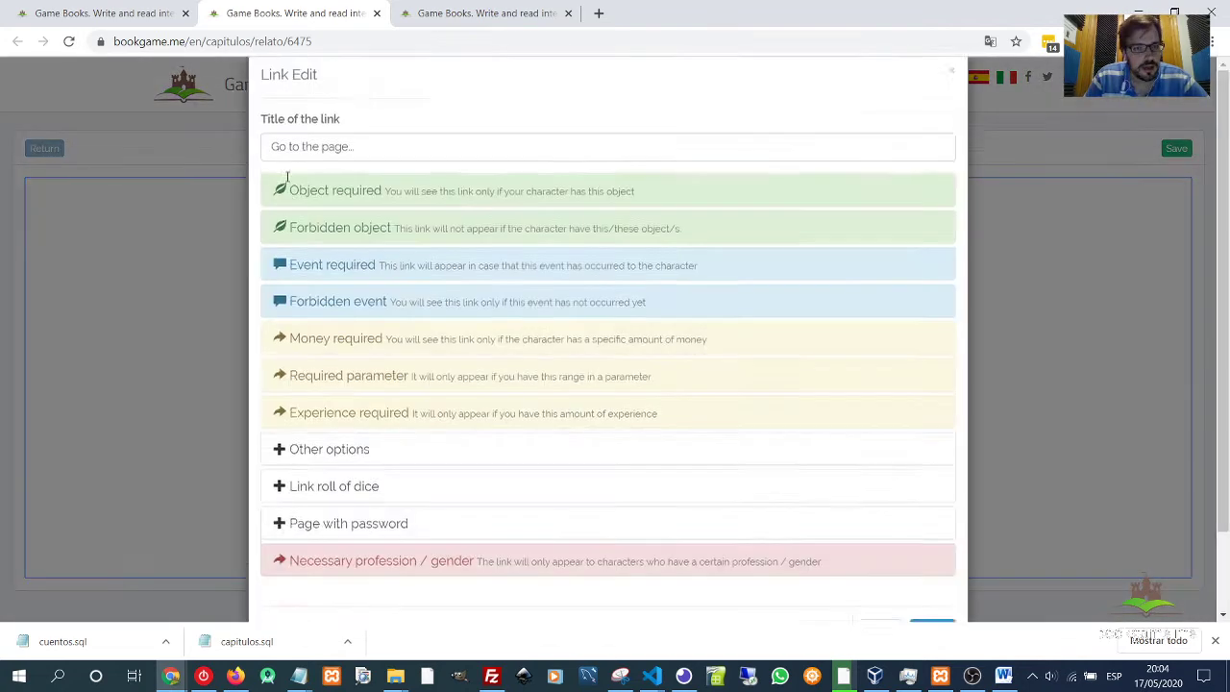
drag(387, 180, 171, 164)
key(BackSpace)
text(I)
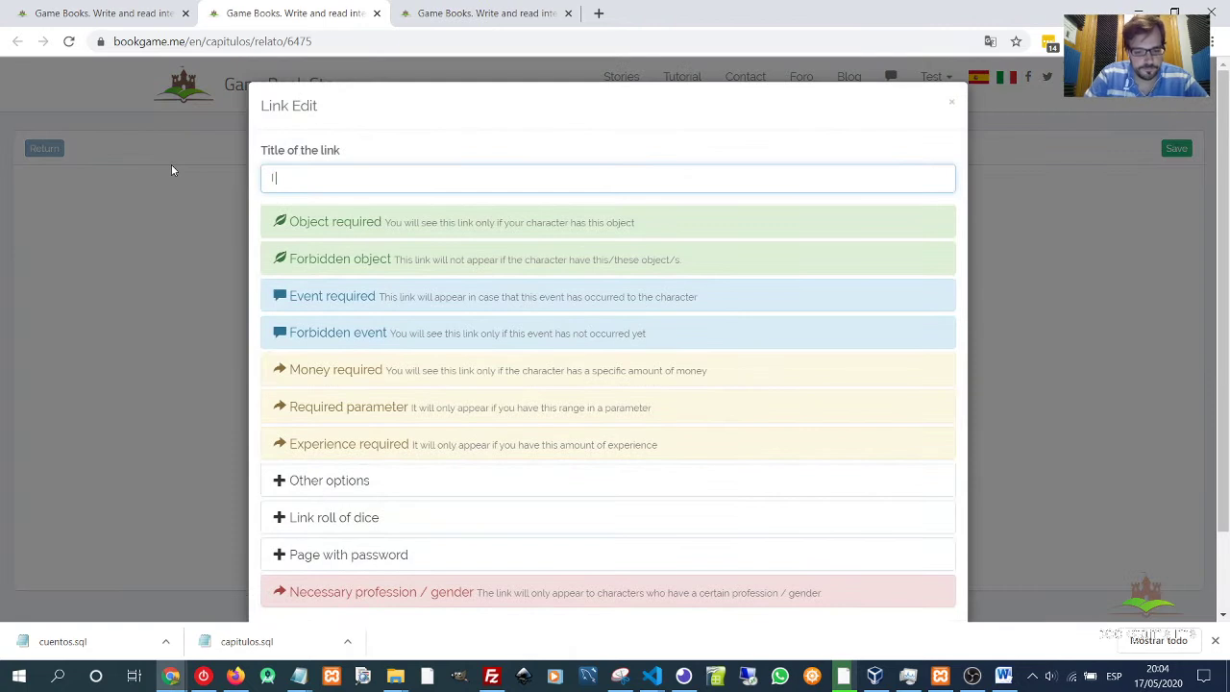
text( enter the house)
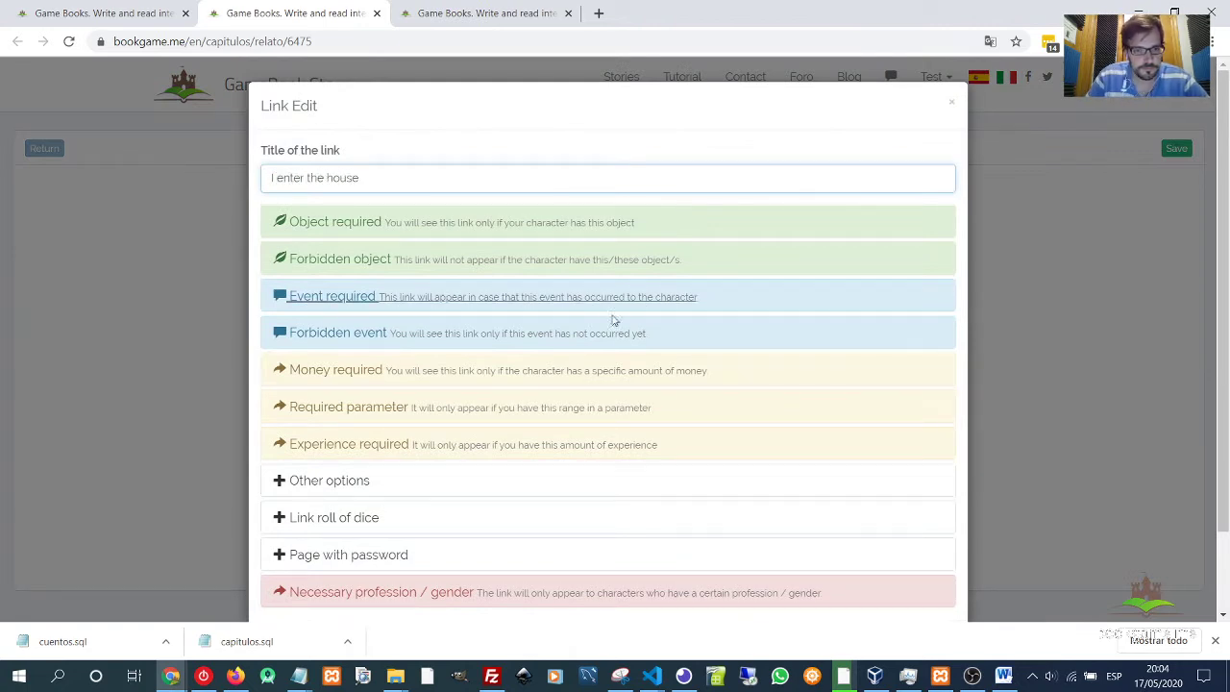
scroll(672, 404, down, 1)
click(931, 571)
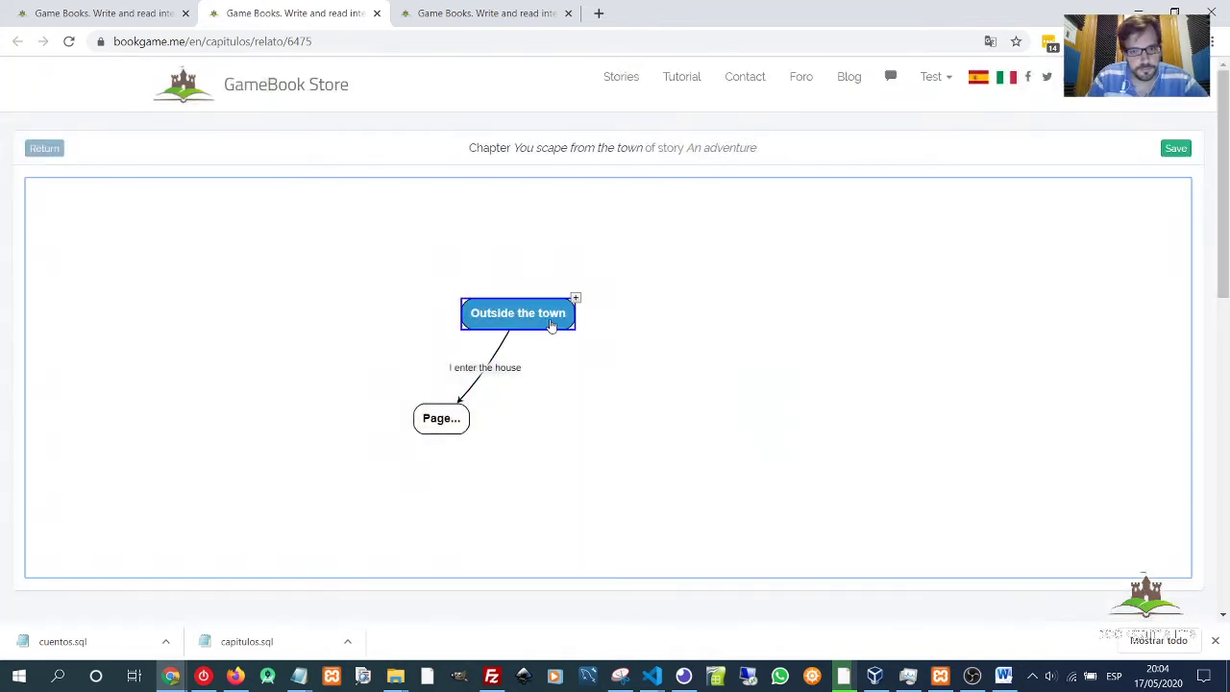
Add a second page linked from Outside the town, title its link I continue, and save the link.
drag(574, 297, 598, 475)
double_click(565, 401)
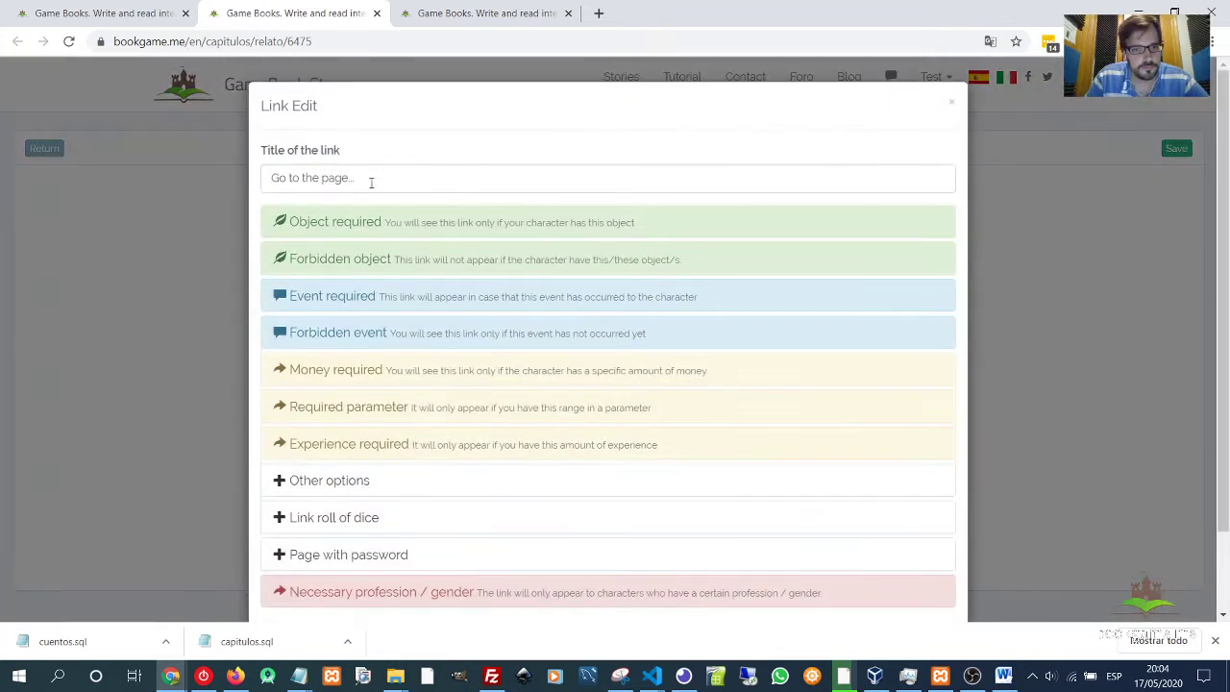
drag(371, 182, 247, 179)
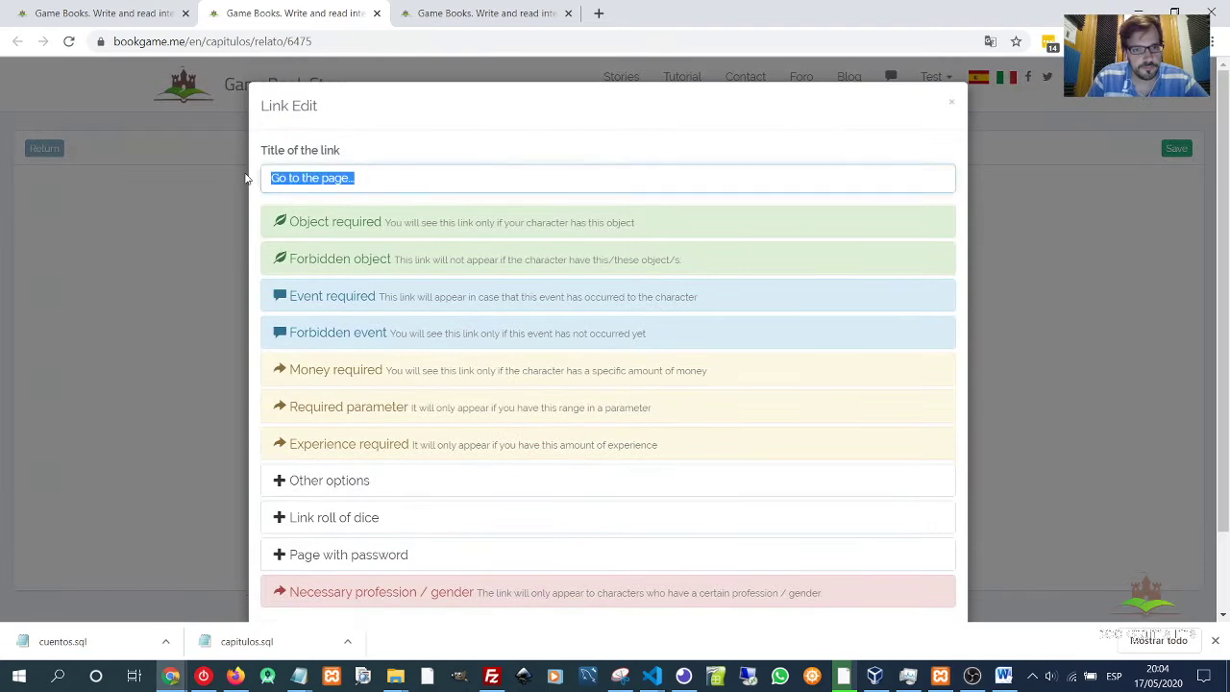
key(BackSpace)
text(I continue)
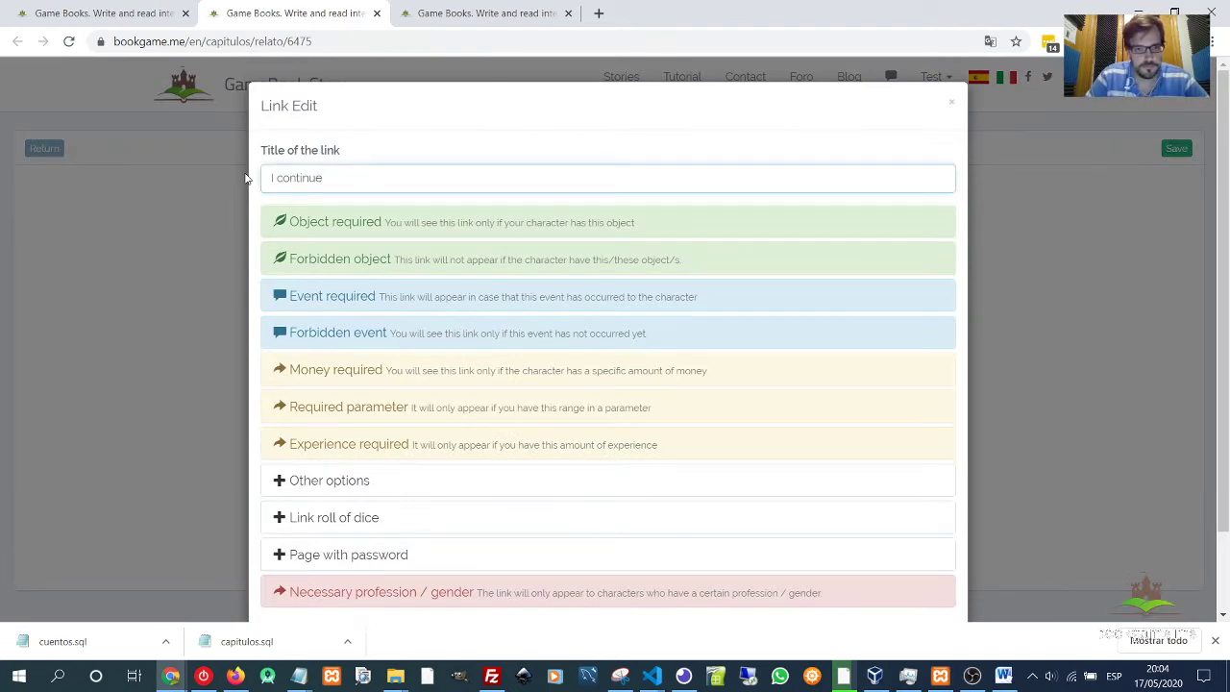
scroll(590, 390, down, 2)
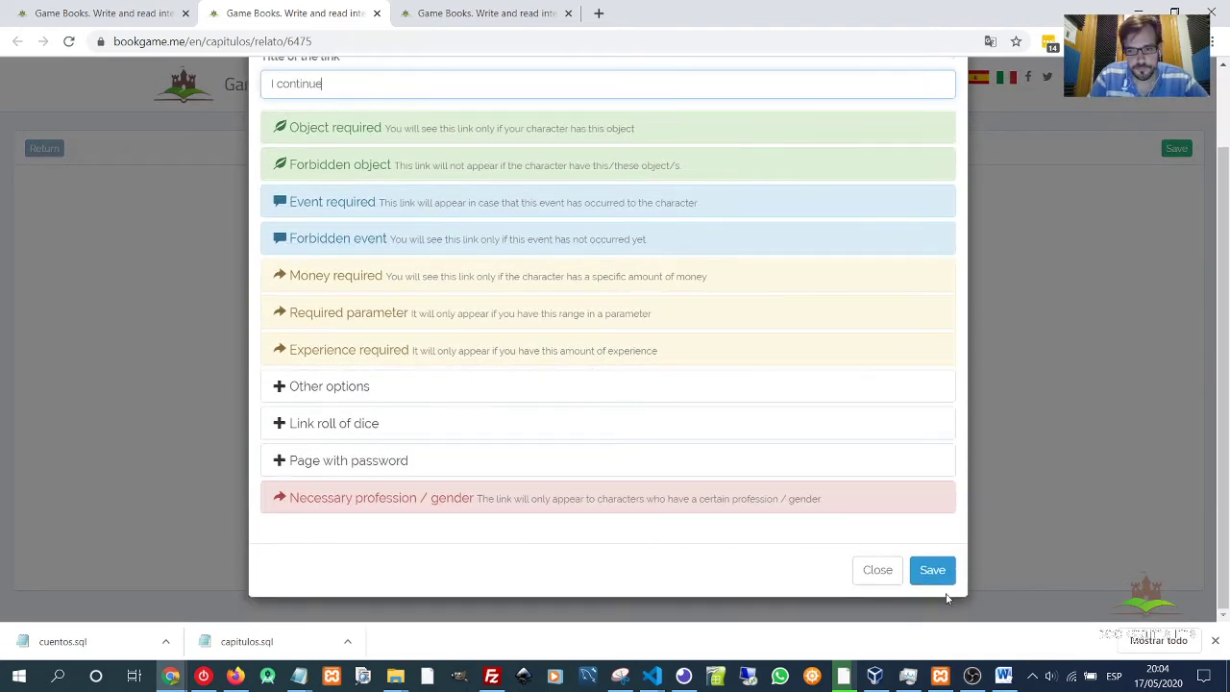
click(932, 570)
Title the page behind I enter the house You meet someone and write: You enter the house and you see one man eating an apple.
double_click(450, 420)
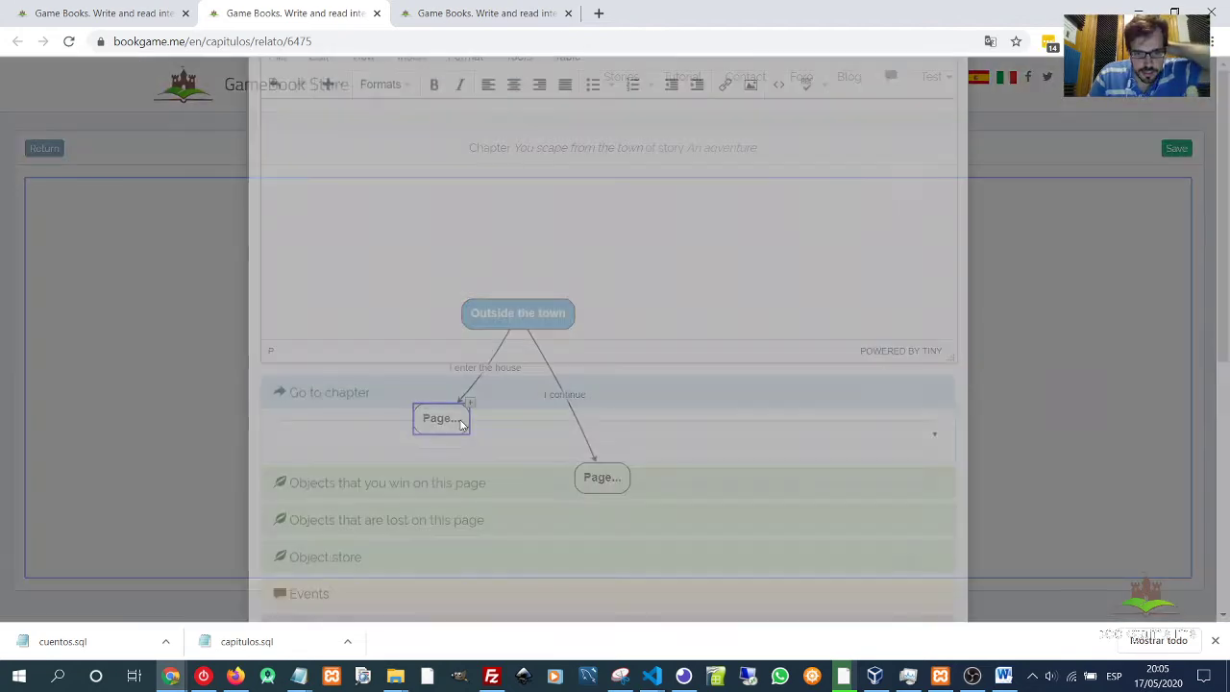
drag(345, 178, 232, 154)
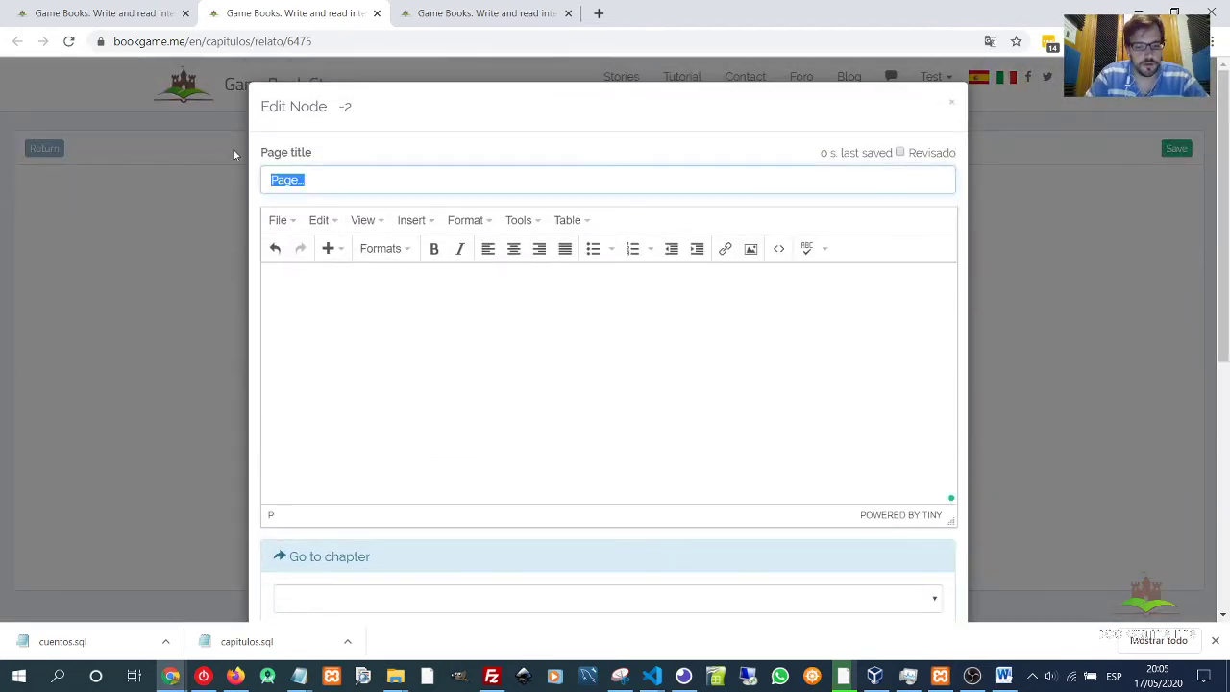
text(You meet)
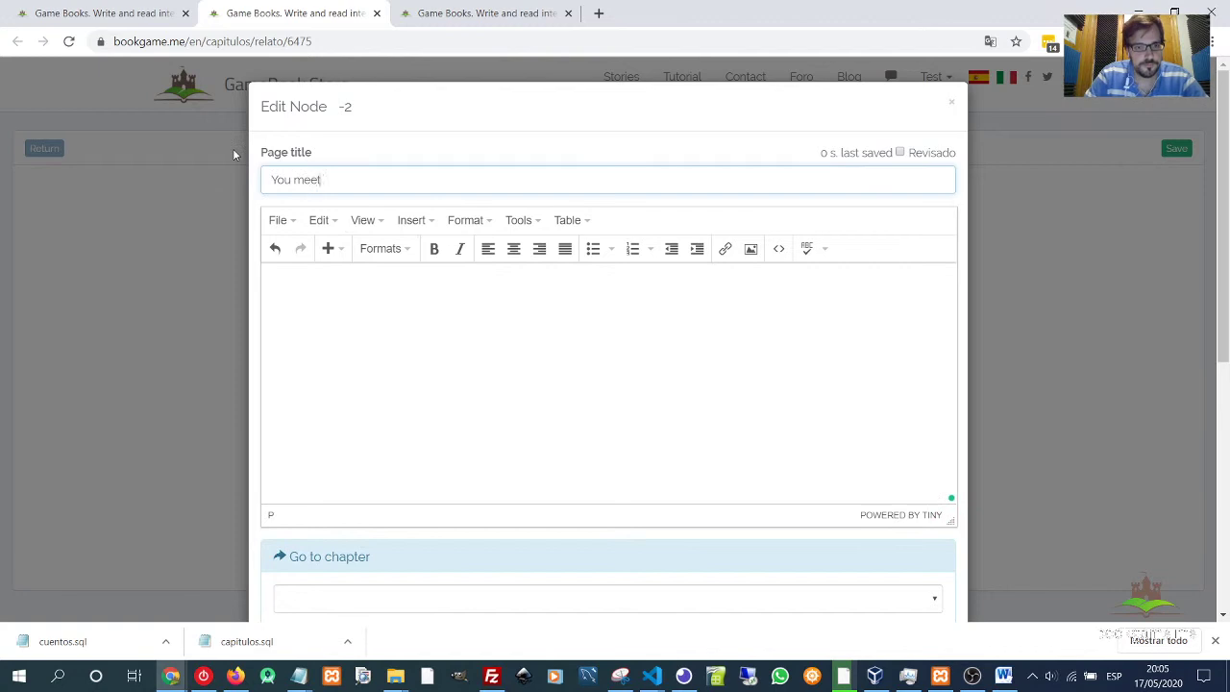
text( someone)
key(Tab)
text(You enter )
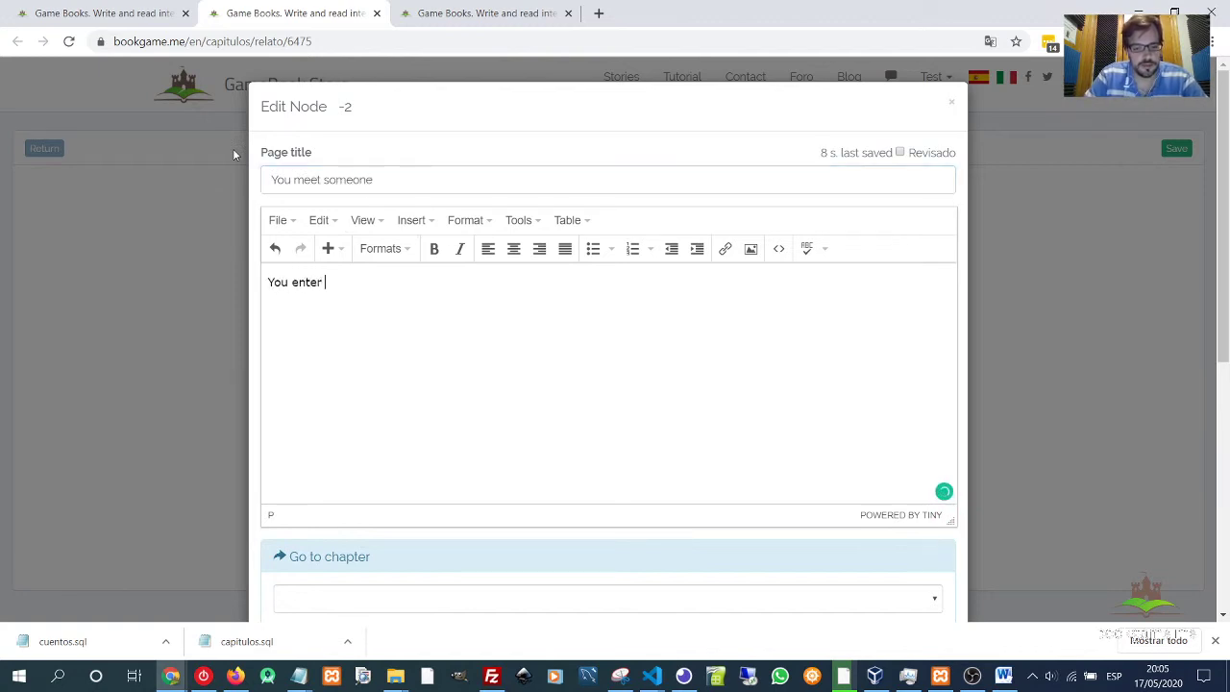
text(the house and)
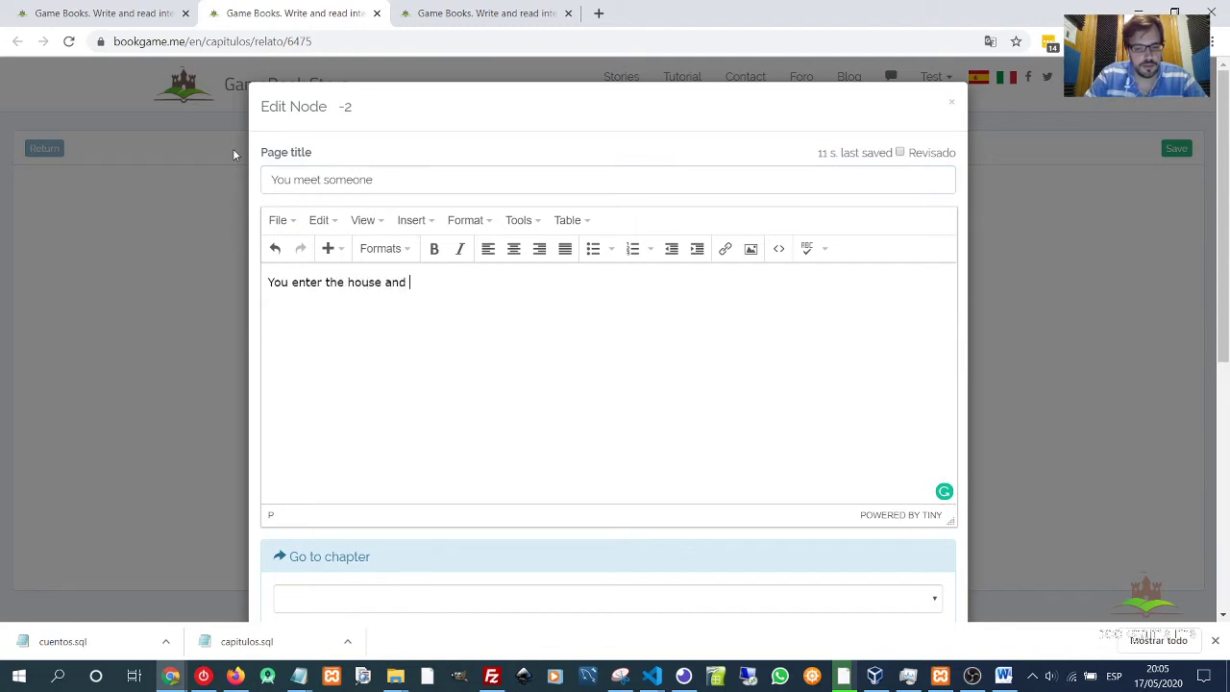
text( you see )
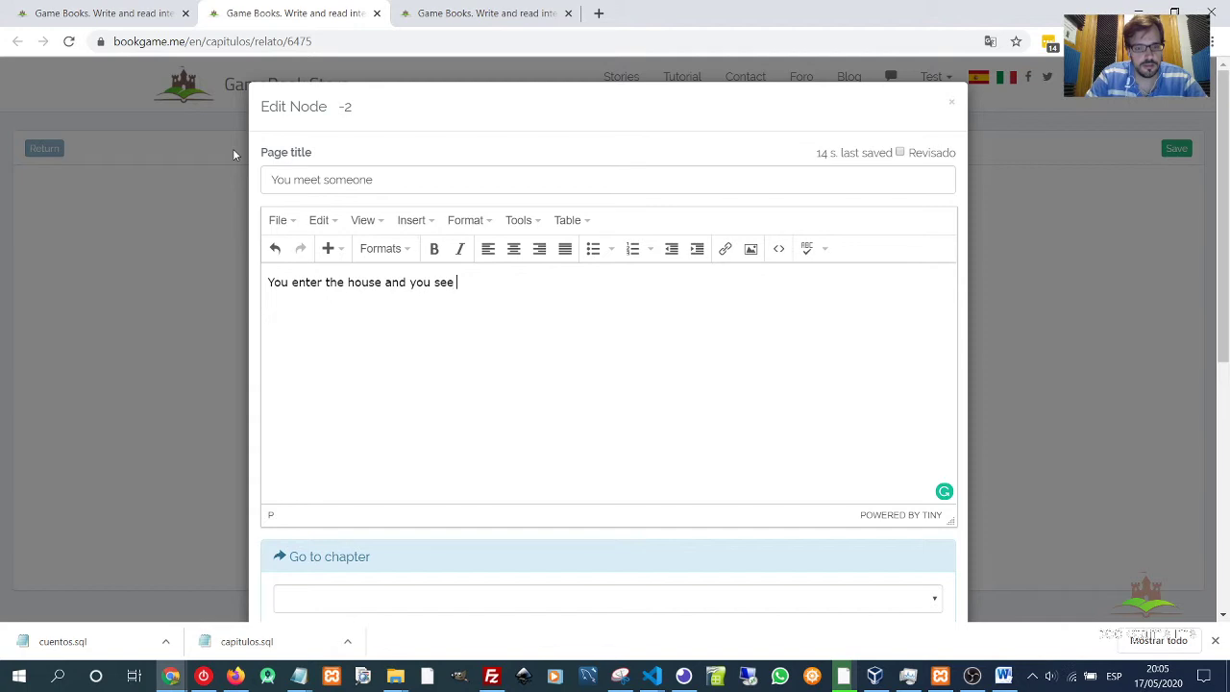
text(one man eatin)
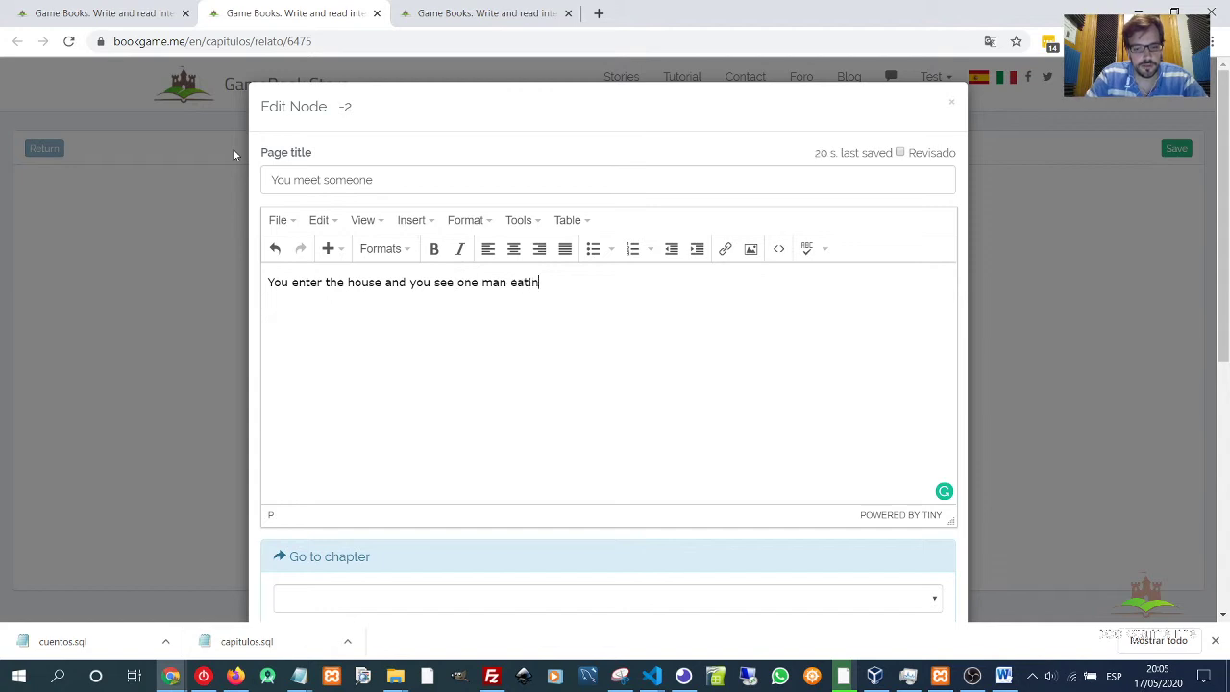
text(g an apple.)
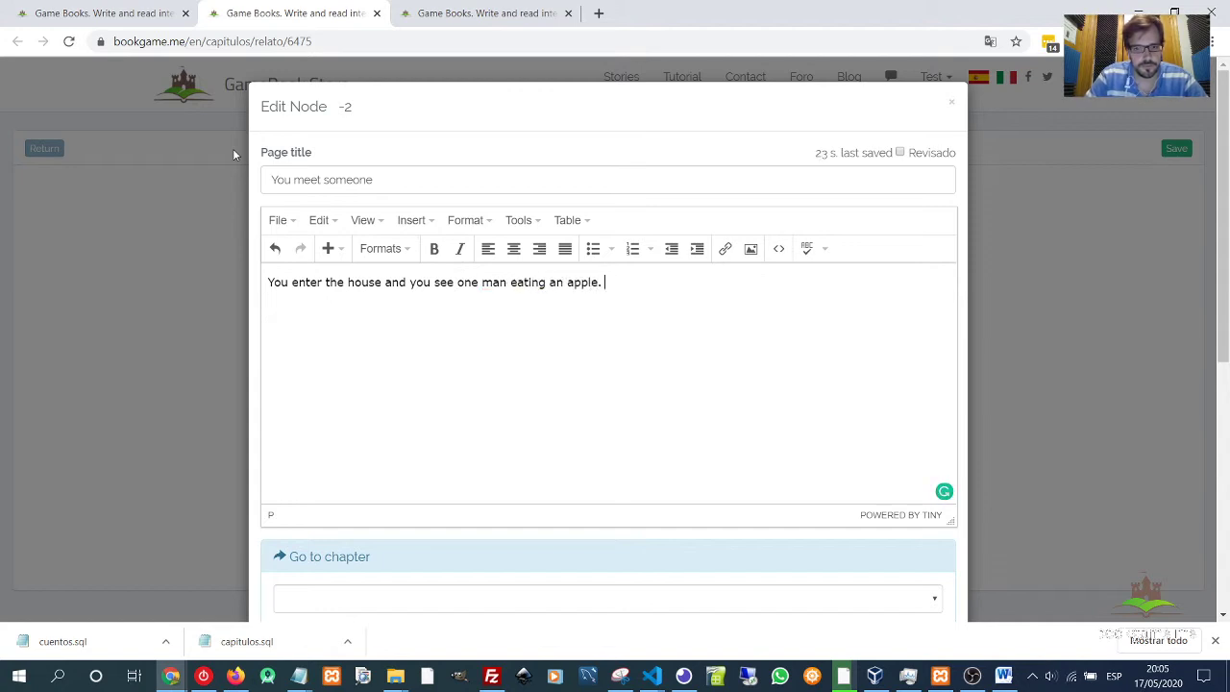
Add a second line to the You meet someone page: You say hello and start talinkg.
key(Return)
text(Yu)
text(ou )
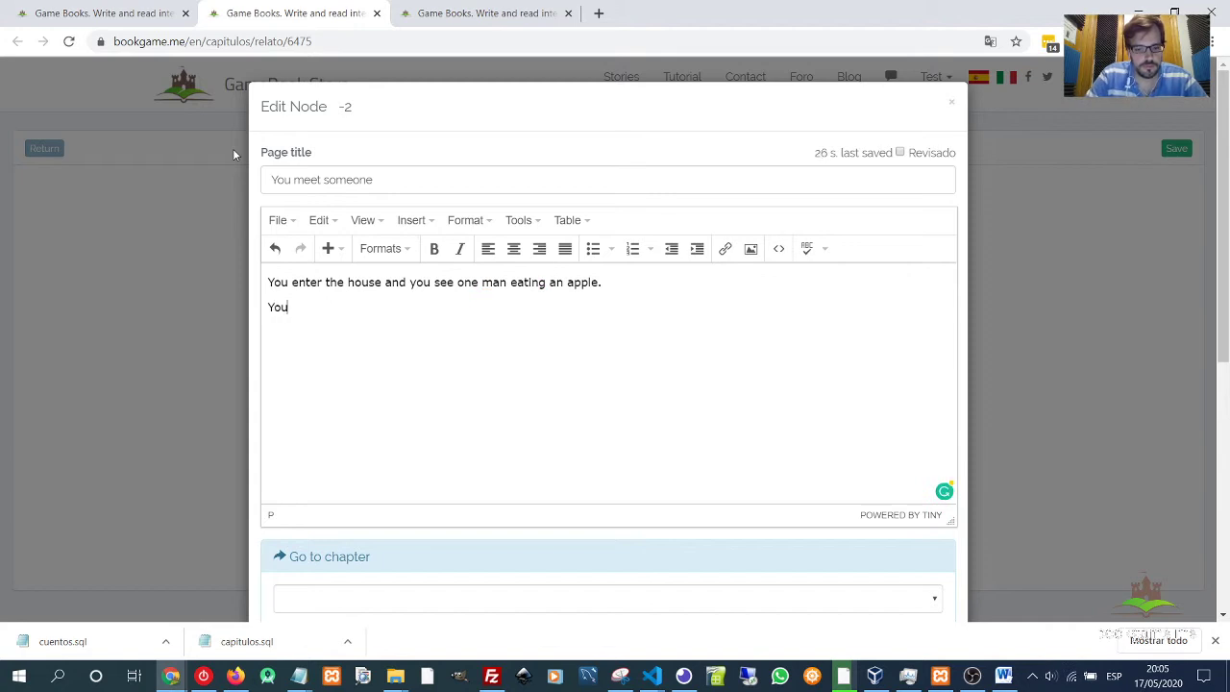
text(say hello.)
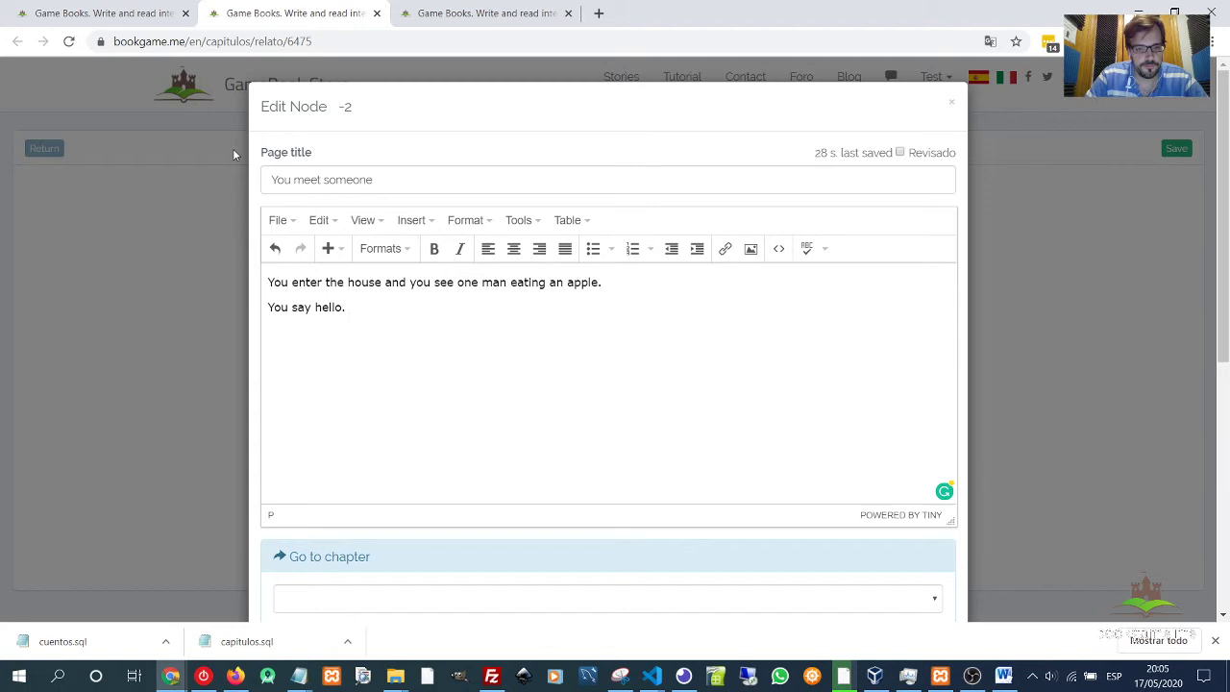
key(BackSpace)
text(and start talink)
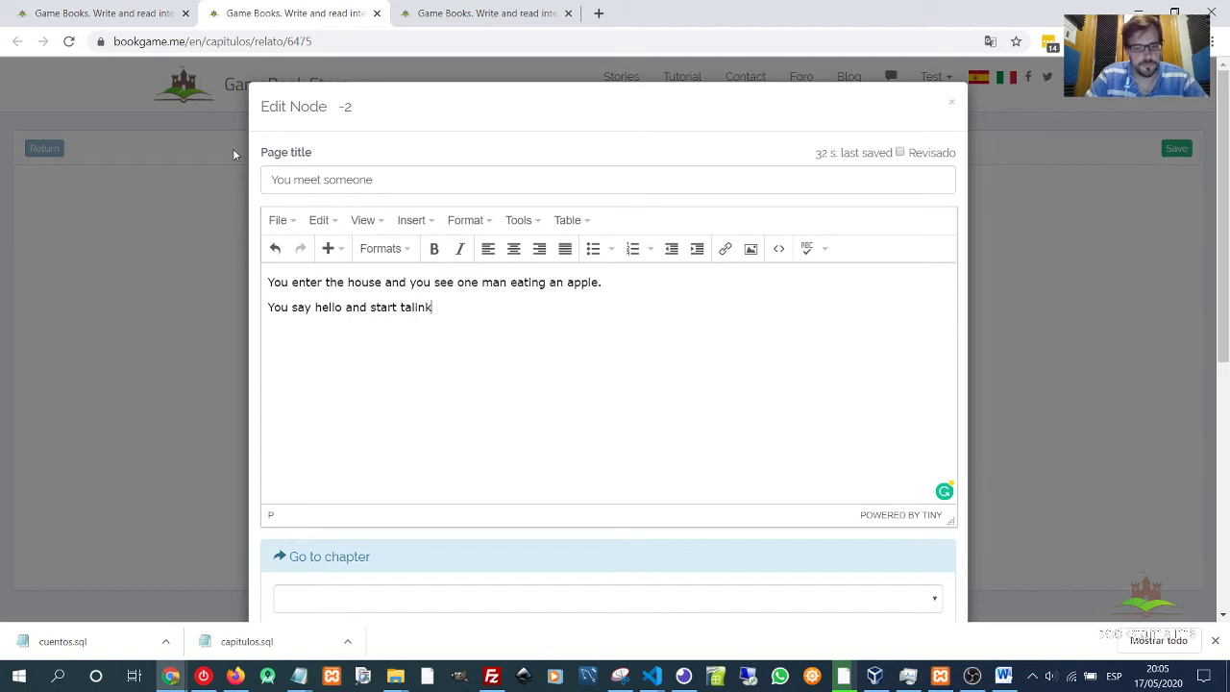
text(g. )
Add two more lines to the page text: You became friends. and You say bye and go out from the house.
text(You beca)
text(me friends.)
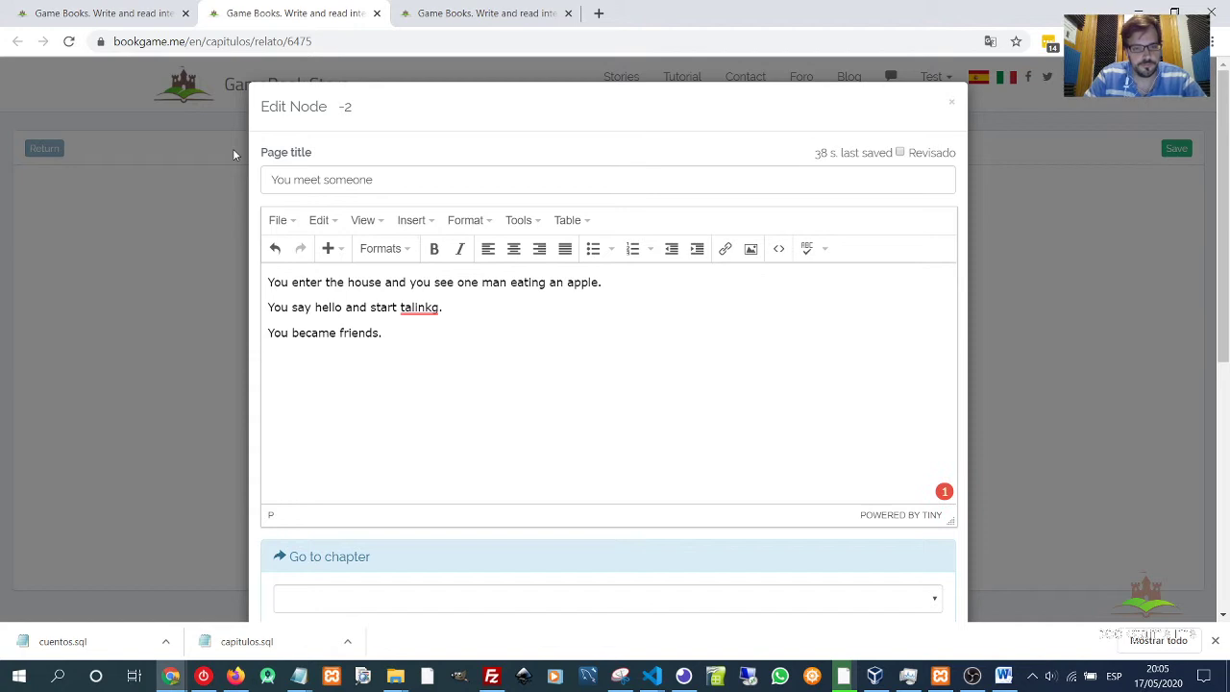
key(Return)
text(You say bye a)
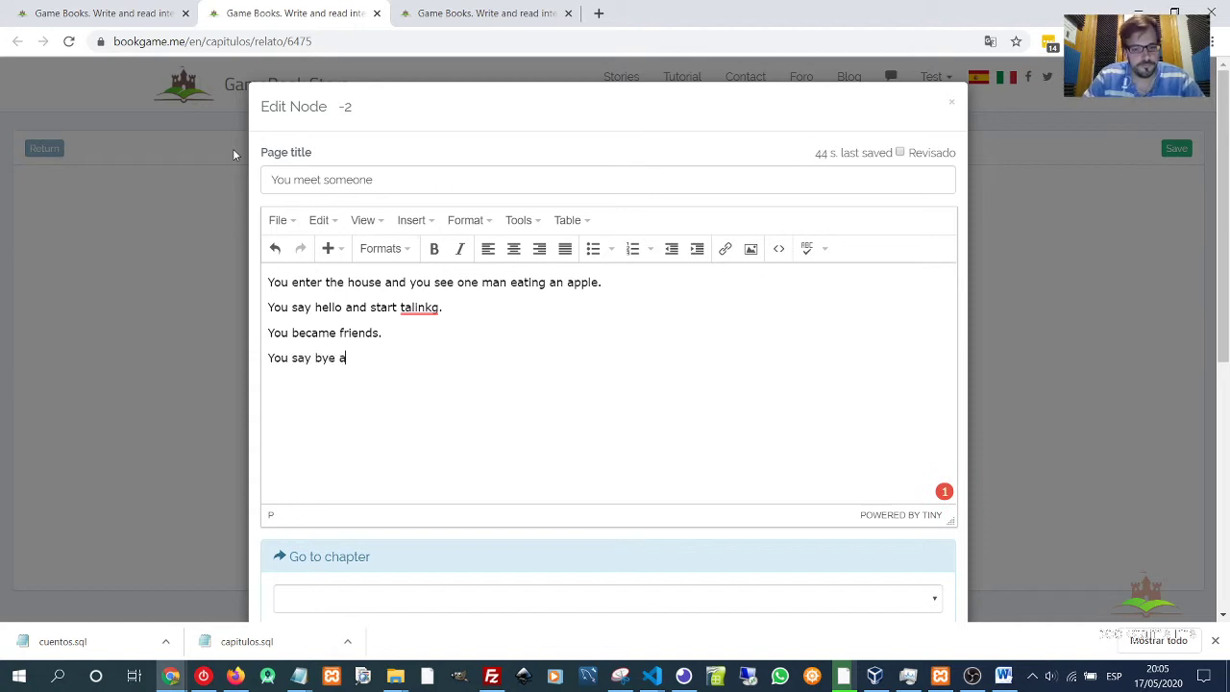
text(nd go ou)
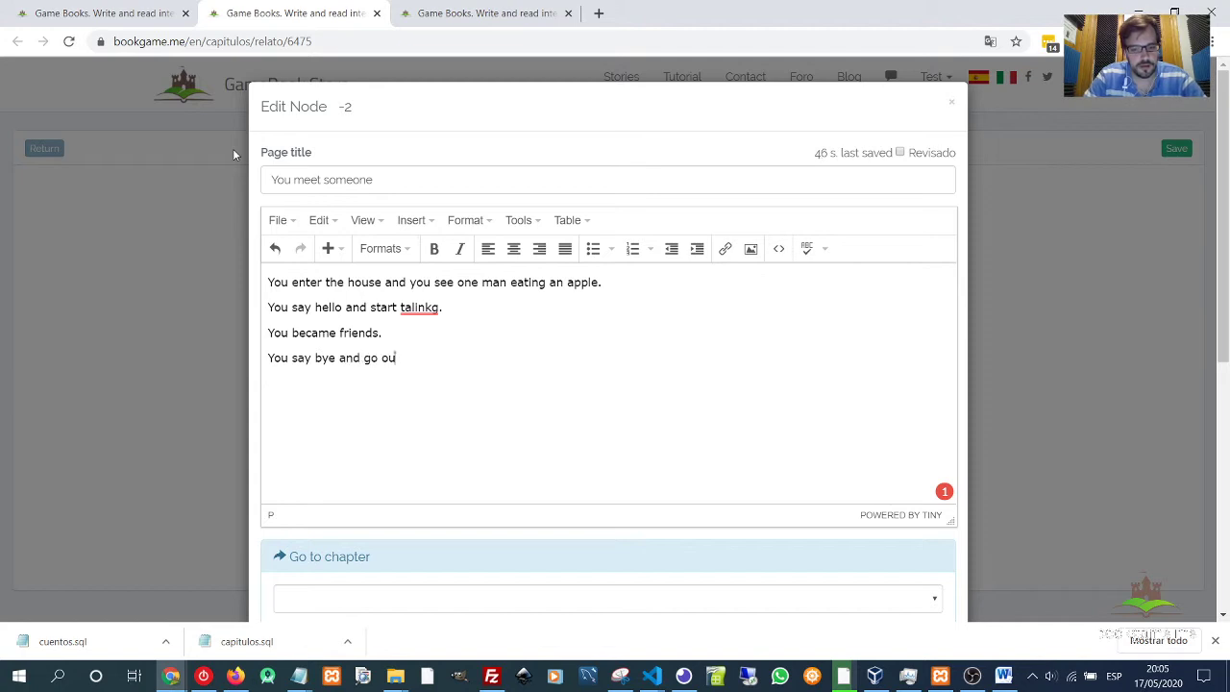
text(t from the house.)
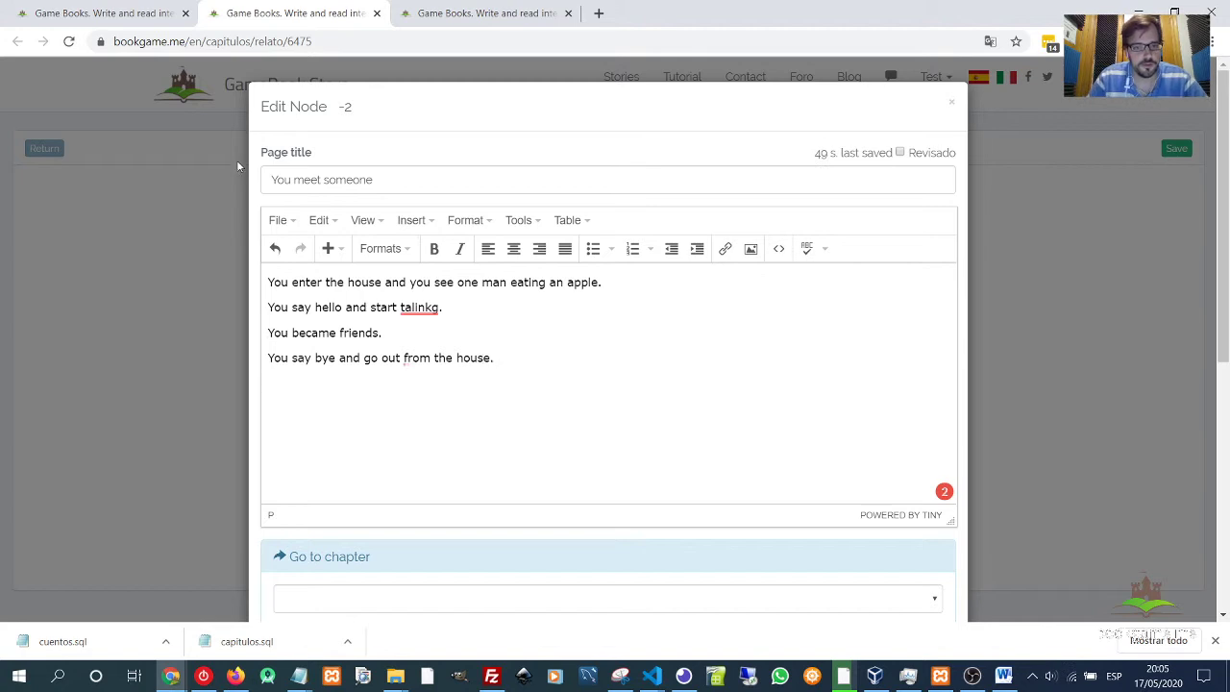
Correct talinkg to talking and out from to out of in the page text, and save the You meet someone page.
right_click(418, 307)
click(450, 336)
right_click(416, 359)
click(447, 398)
scroll(529, 409, down, 1)
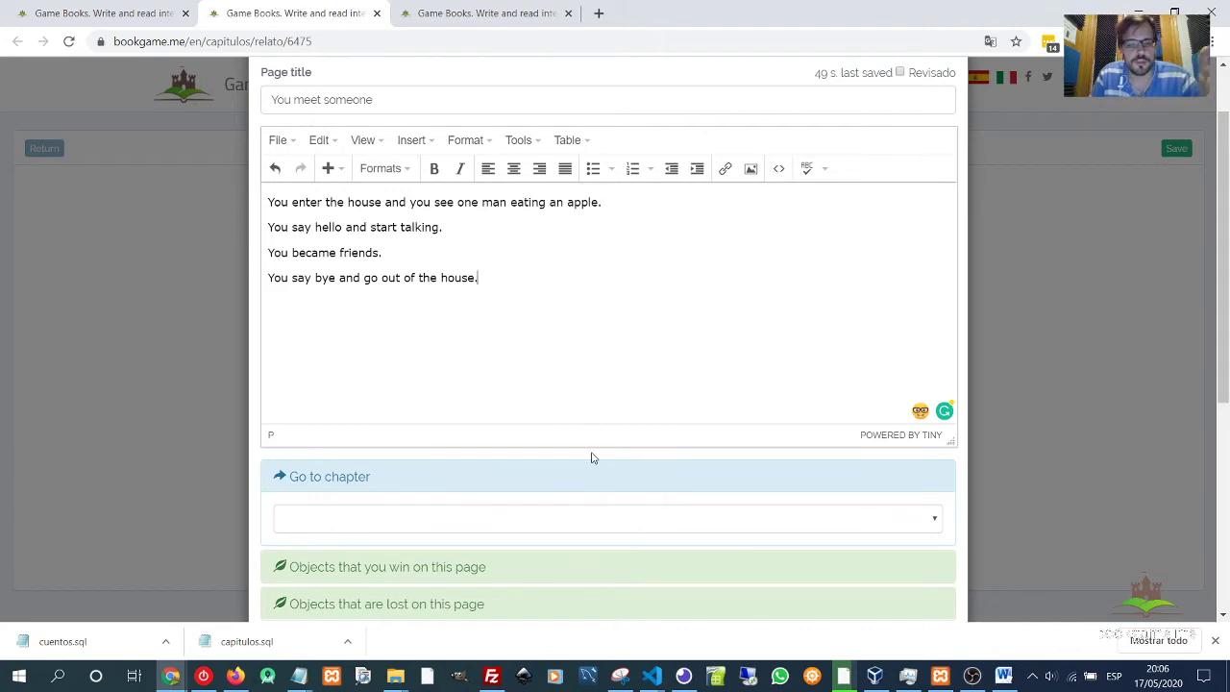
scroll(593, 455, down, 3)
scroll(730, 485, down, 2)
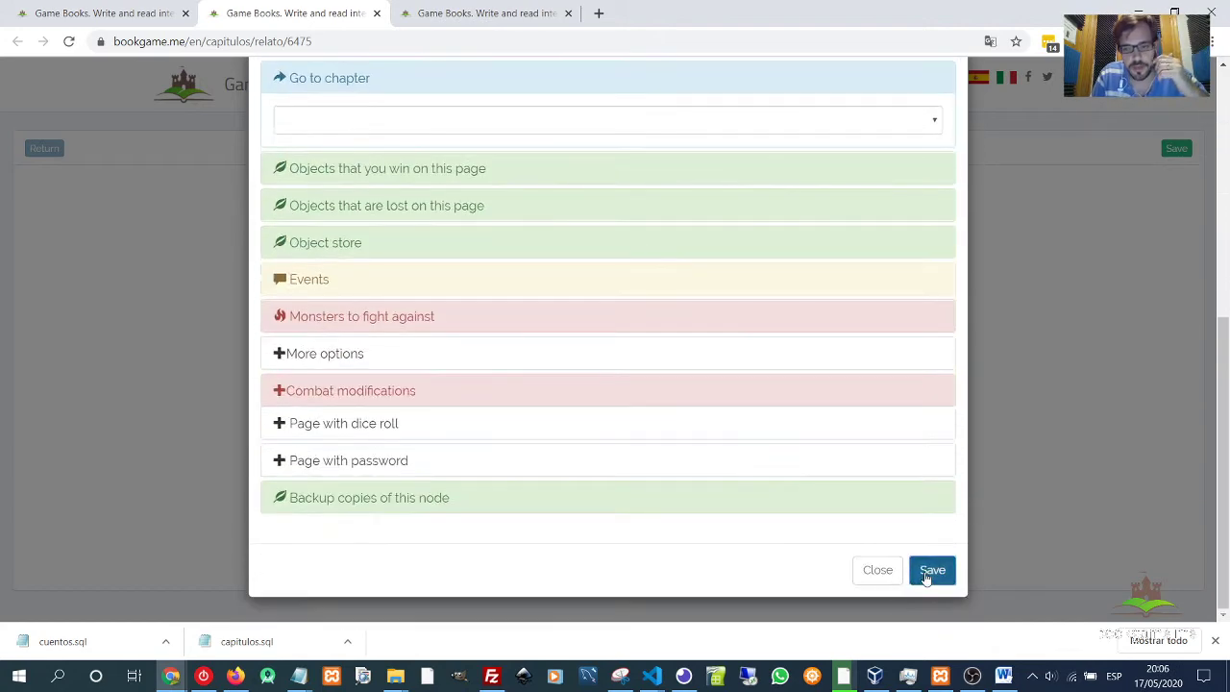
click(930, 571)
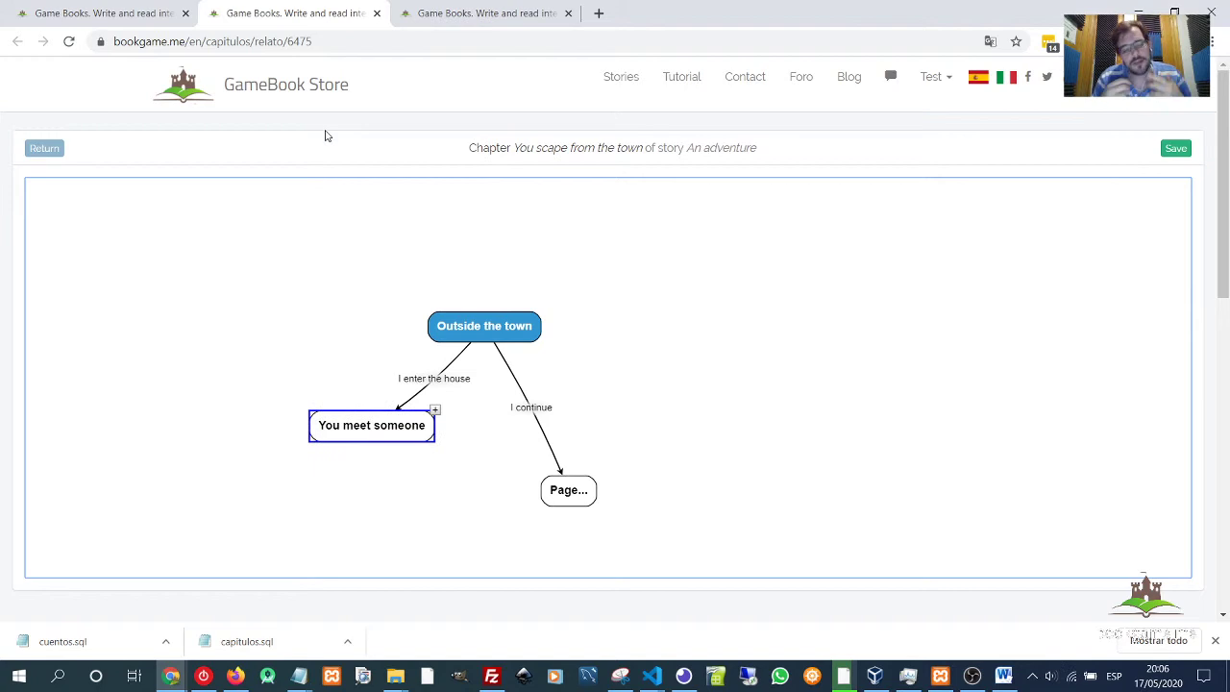
Create a new event in the event list of An adventure, named You became friend of a man, and save it.
click(101, 21)
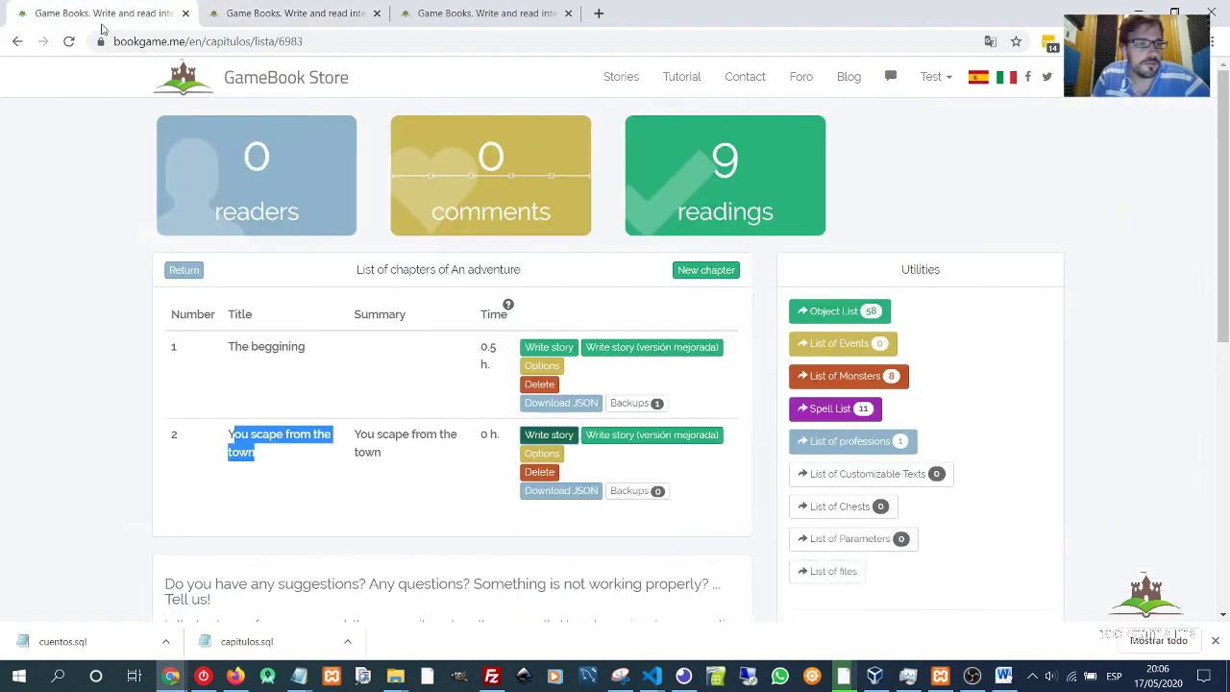
click(863, 346)
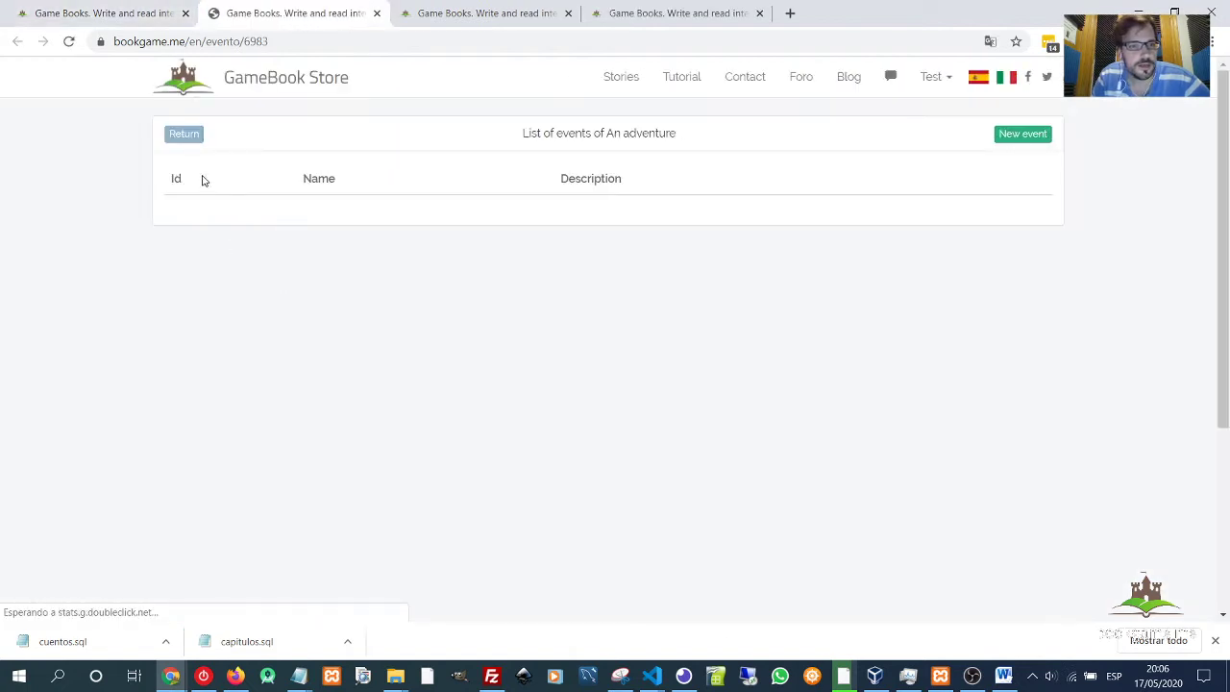
drag(247, 186, 706, 195)
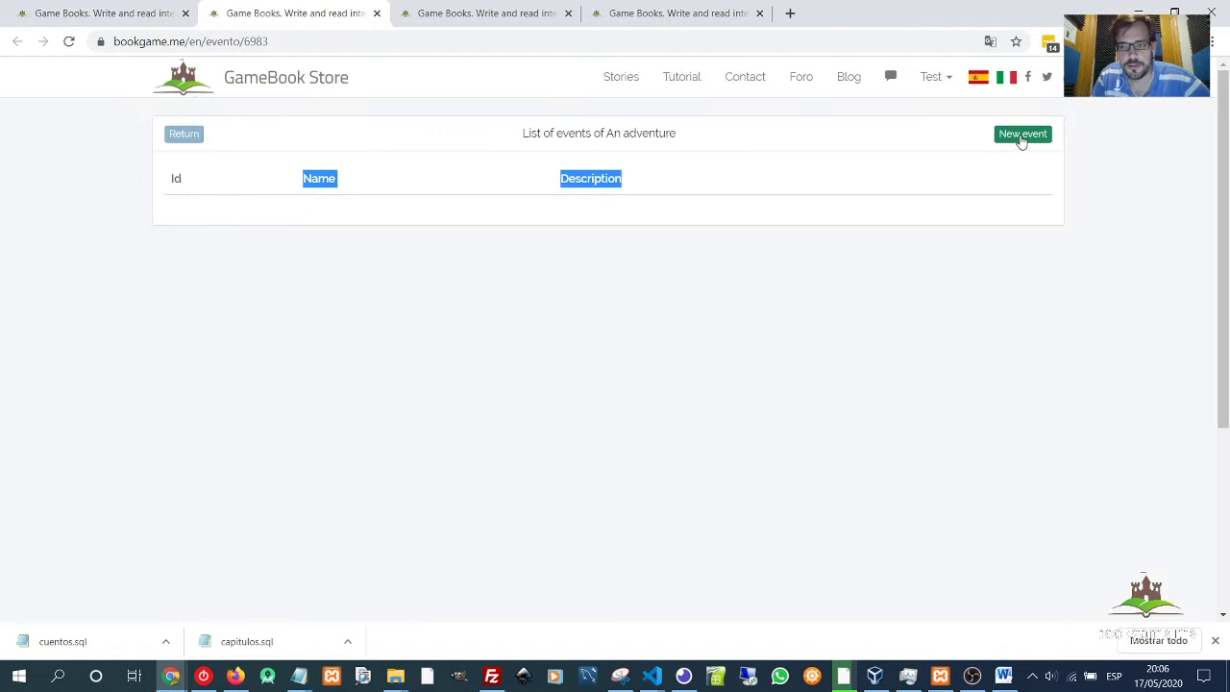
click(1026, 139)
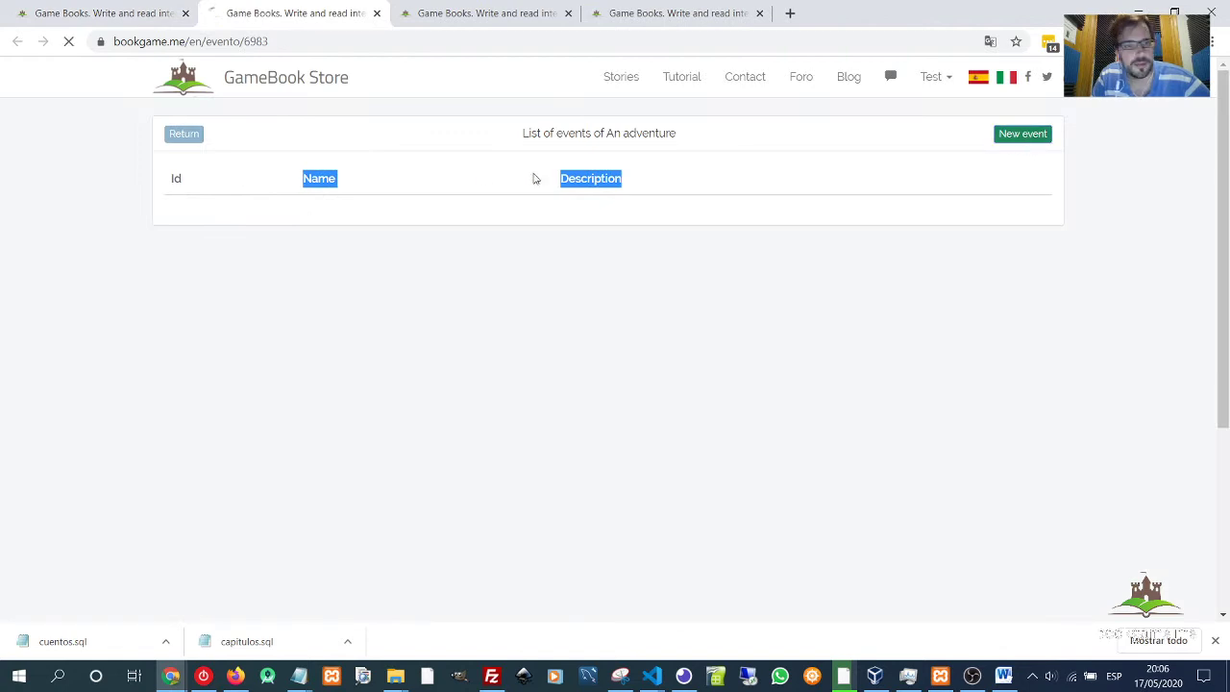
click(442, 198)
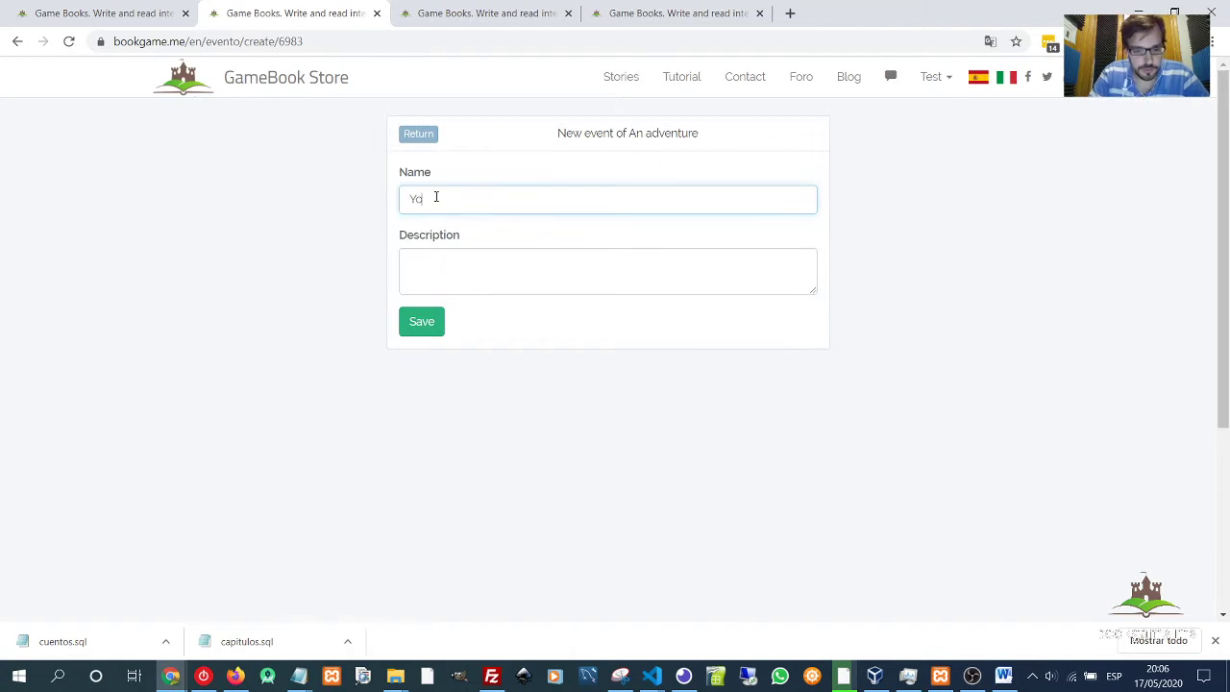
text(You beca)
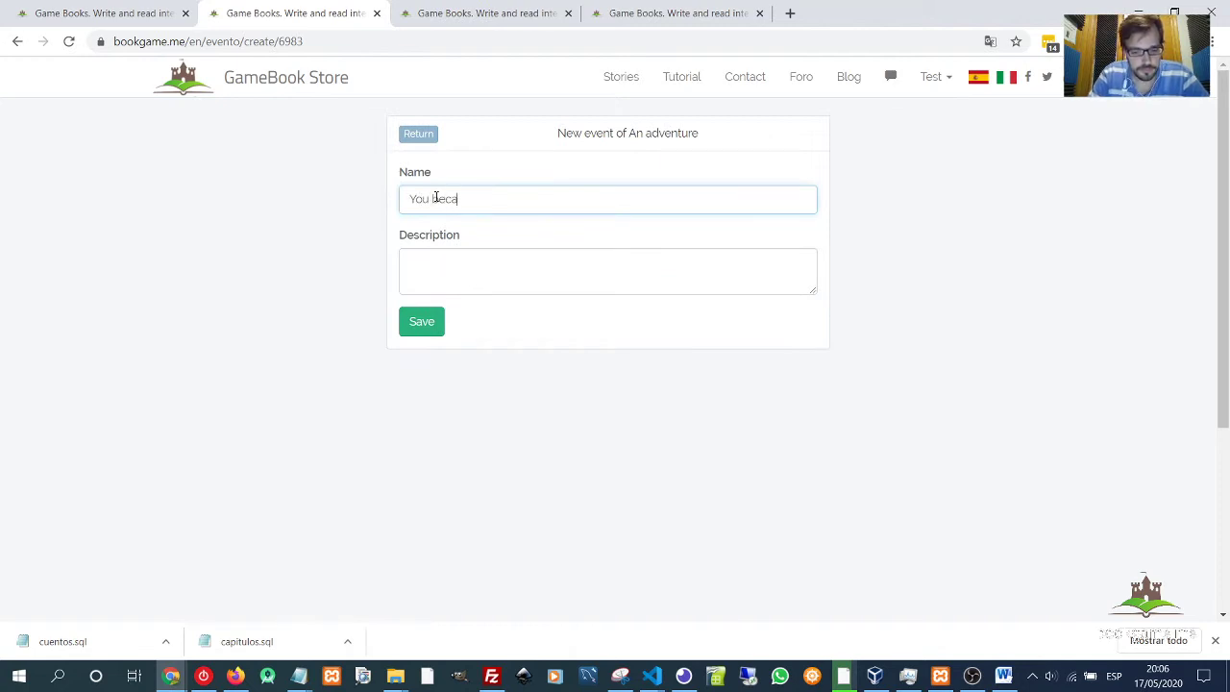
text(me frien)
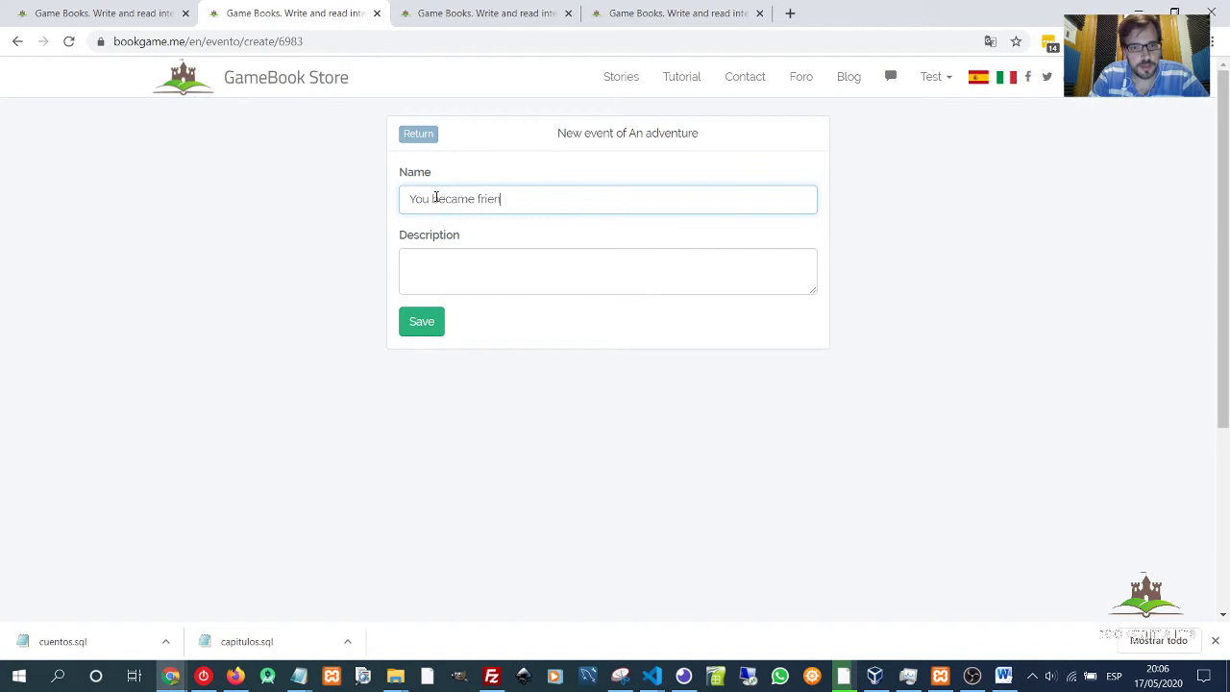
text(d of a man)
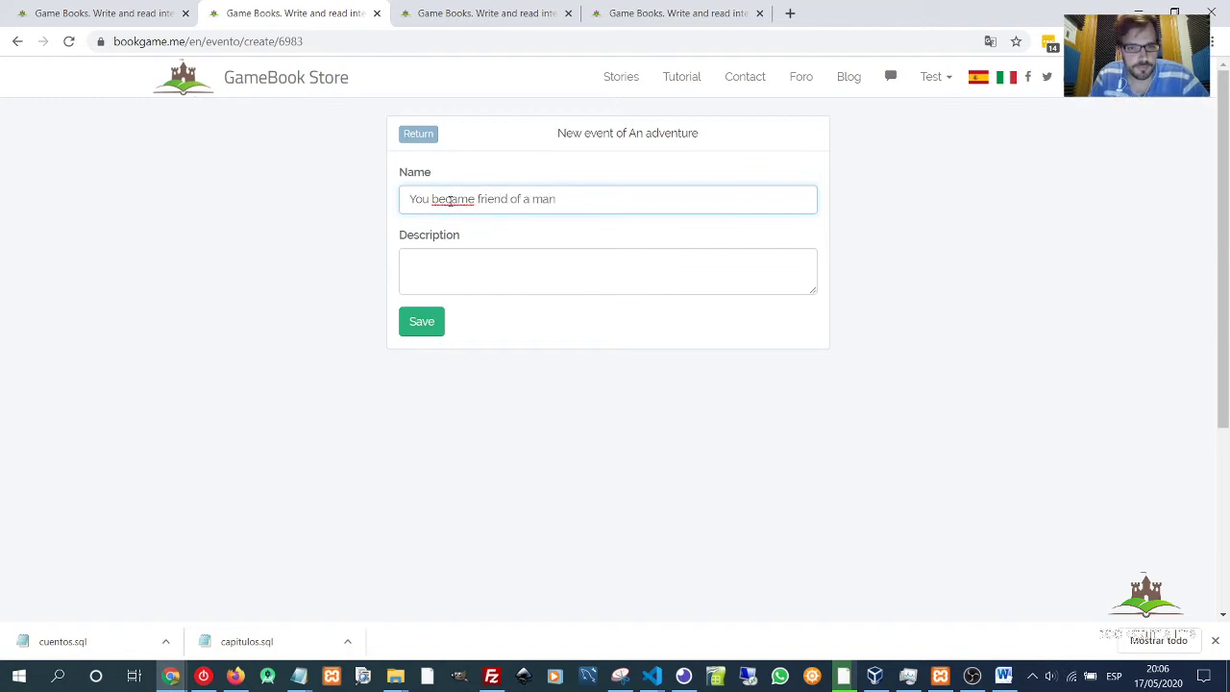
double_click(452, 199)
text(became)
click(423, 323)
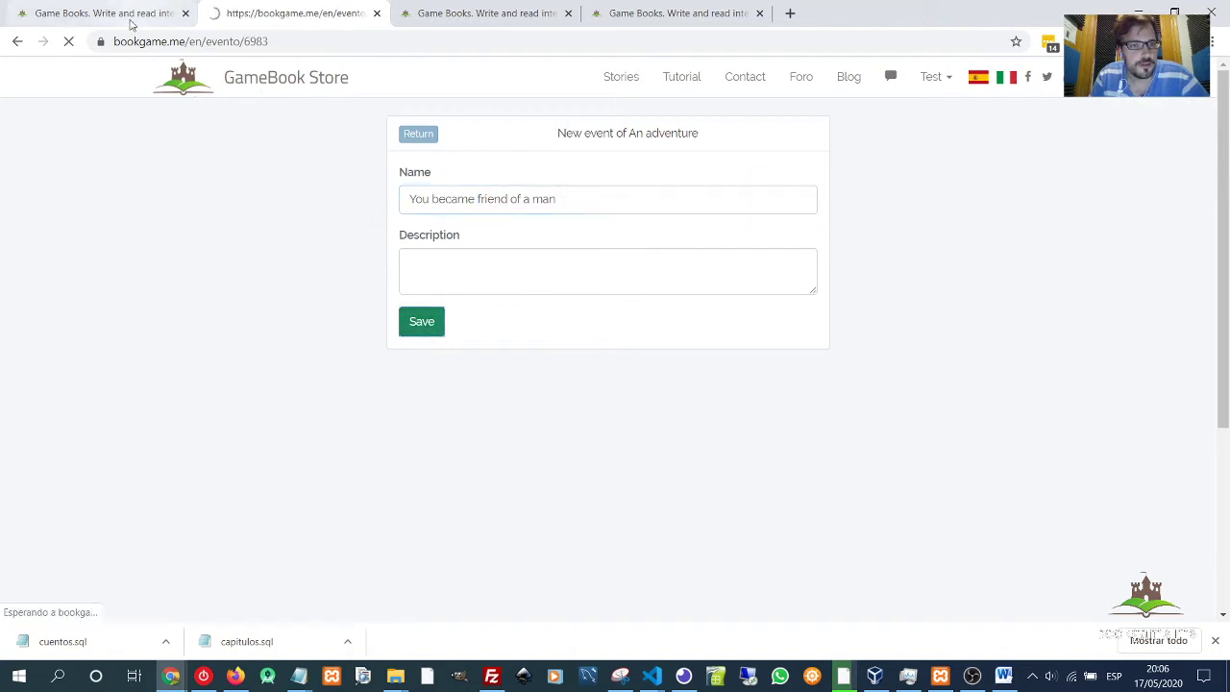
drag(228, 277, 447, 283)
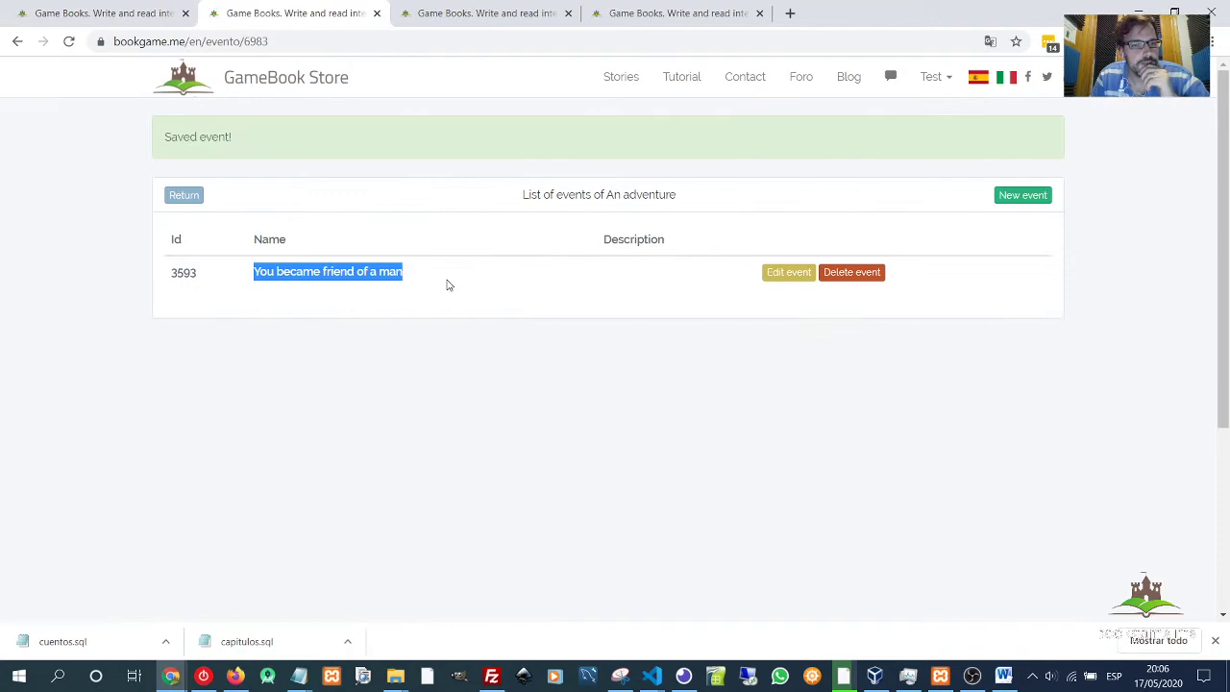
Check the winning events offered for the You meet someone page, save the page and reload the chapter.
click(461, 19)
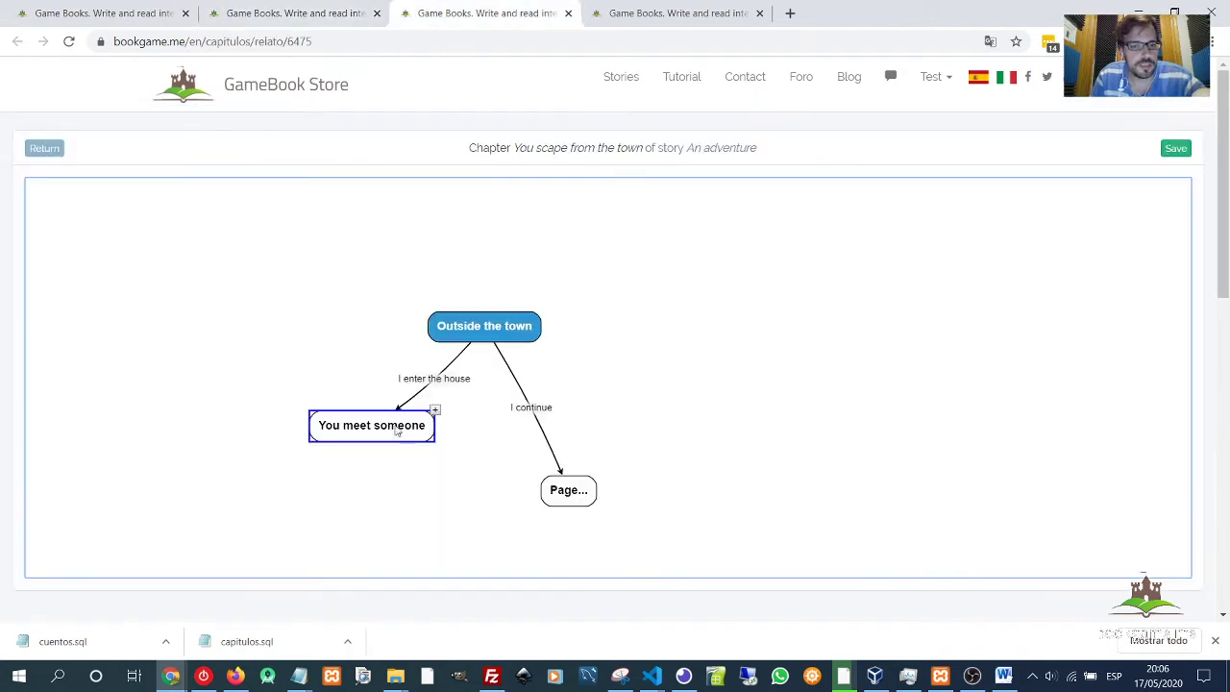
double_click(357, 439)
scroll(420, 425, down, 3)
click(309, 515)
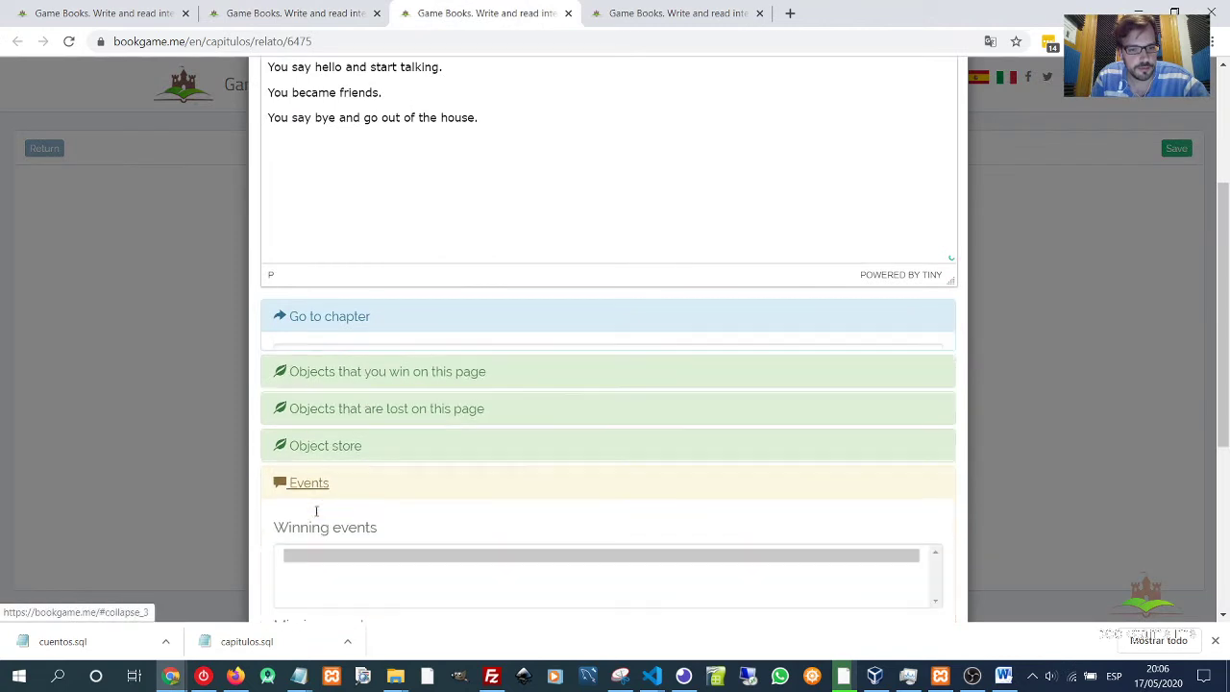
scroll(299, 398, down, 2)
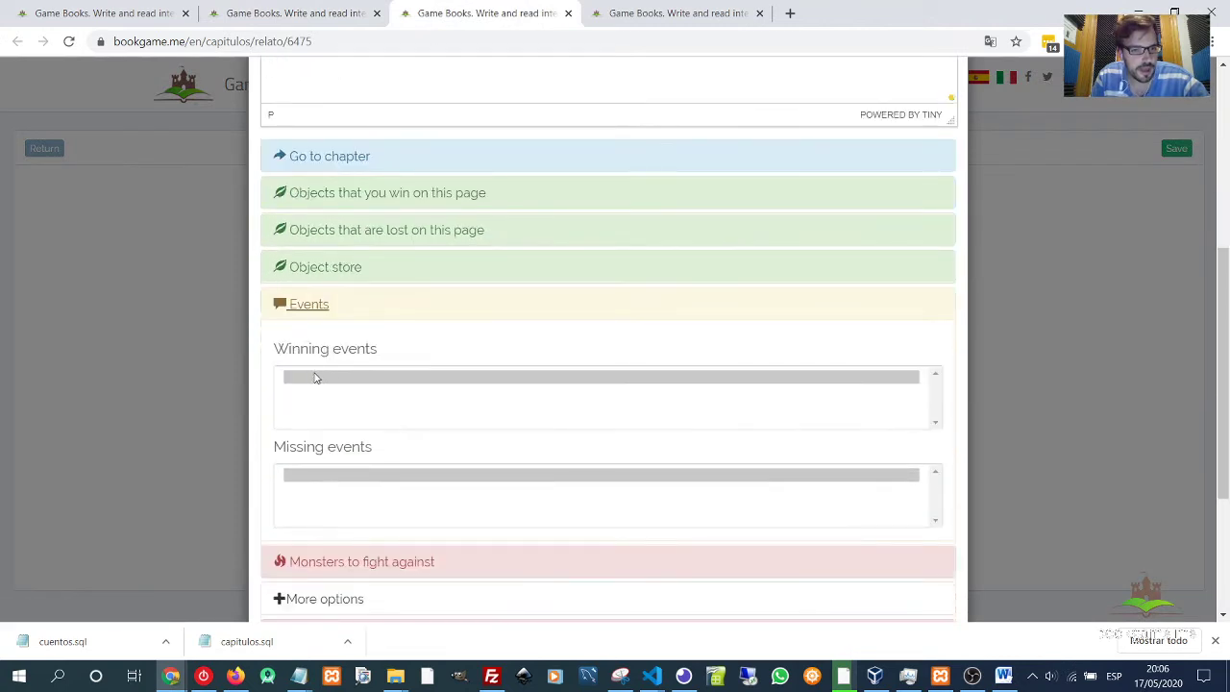
scroll(361, 396, down, 3)
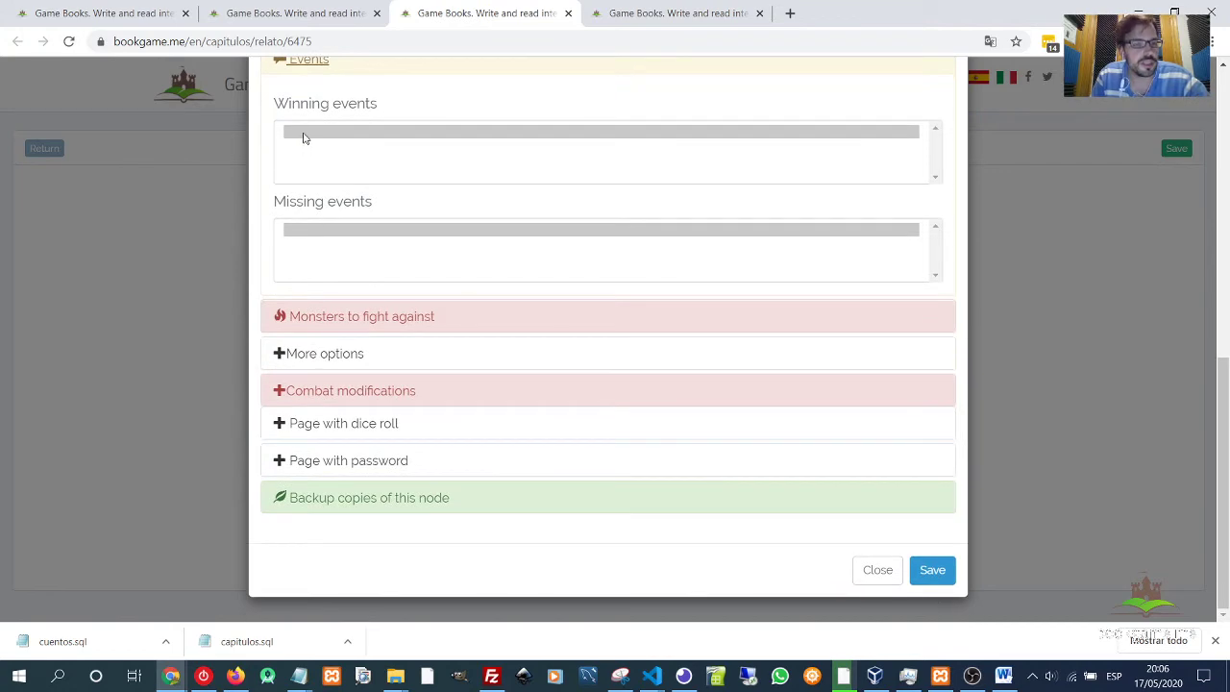
click(942, 576)
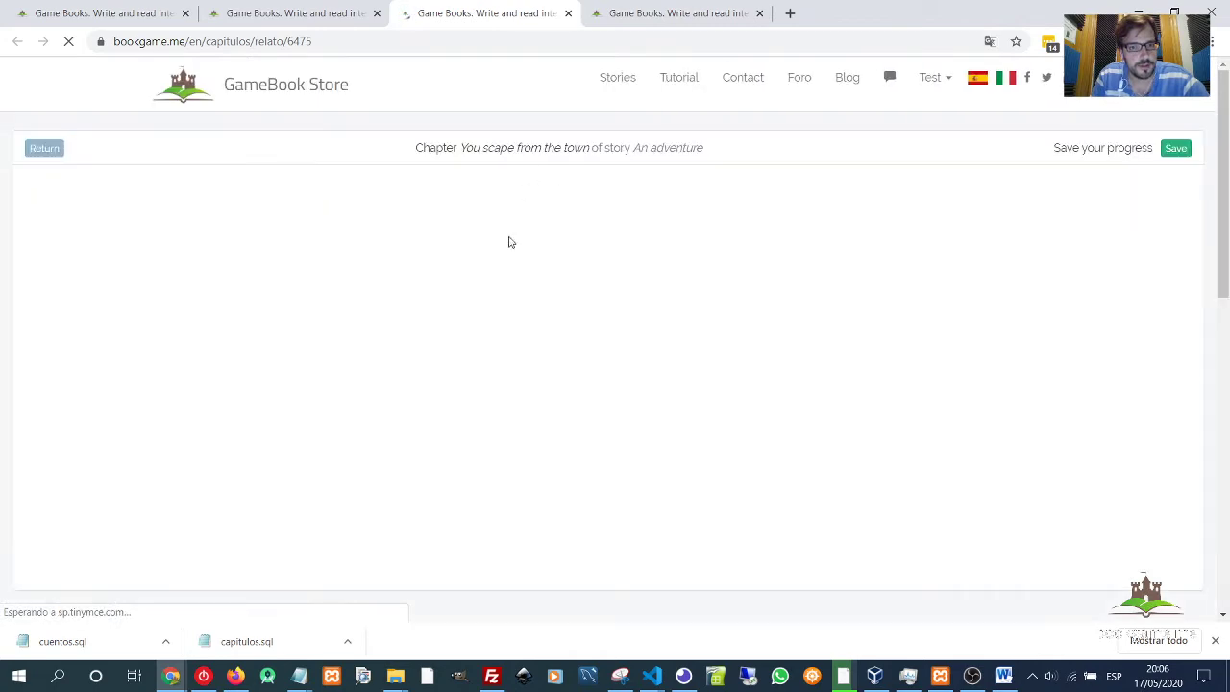
Set You became friend of a man as the winning event of the You meet someone page and save it.
click(509, 405)
double_click(509, 407)
scroll(400, 432, down, 5)
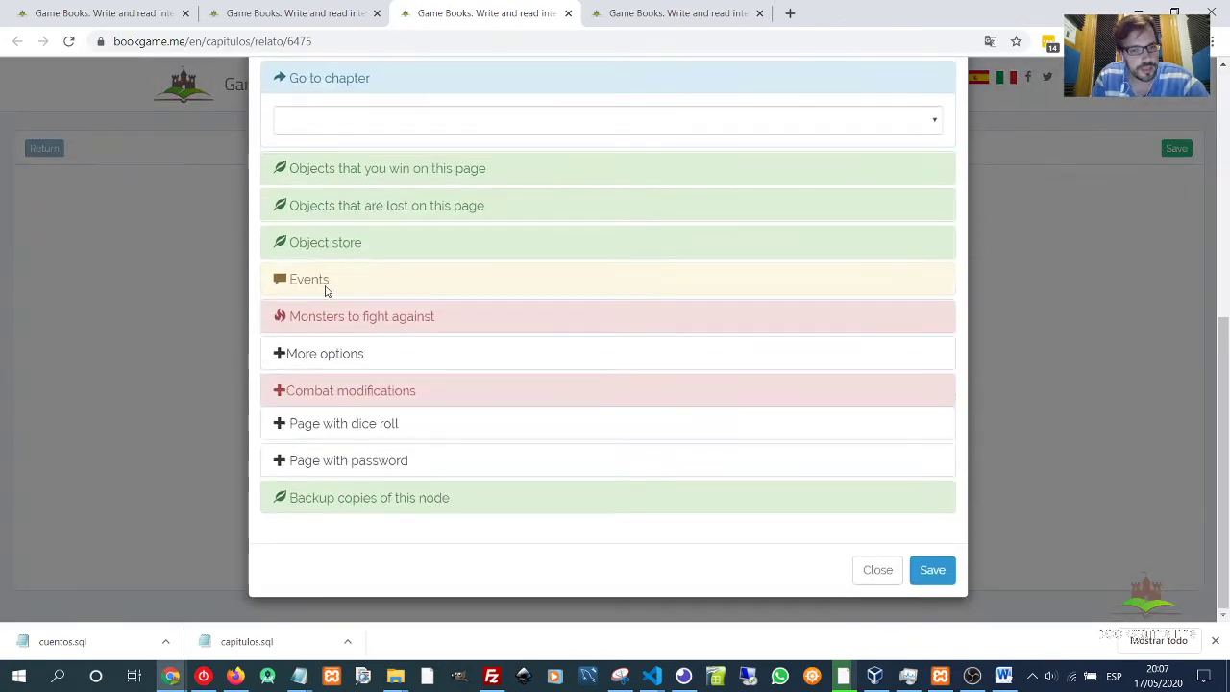
click(315, 280)
click(343, 312)
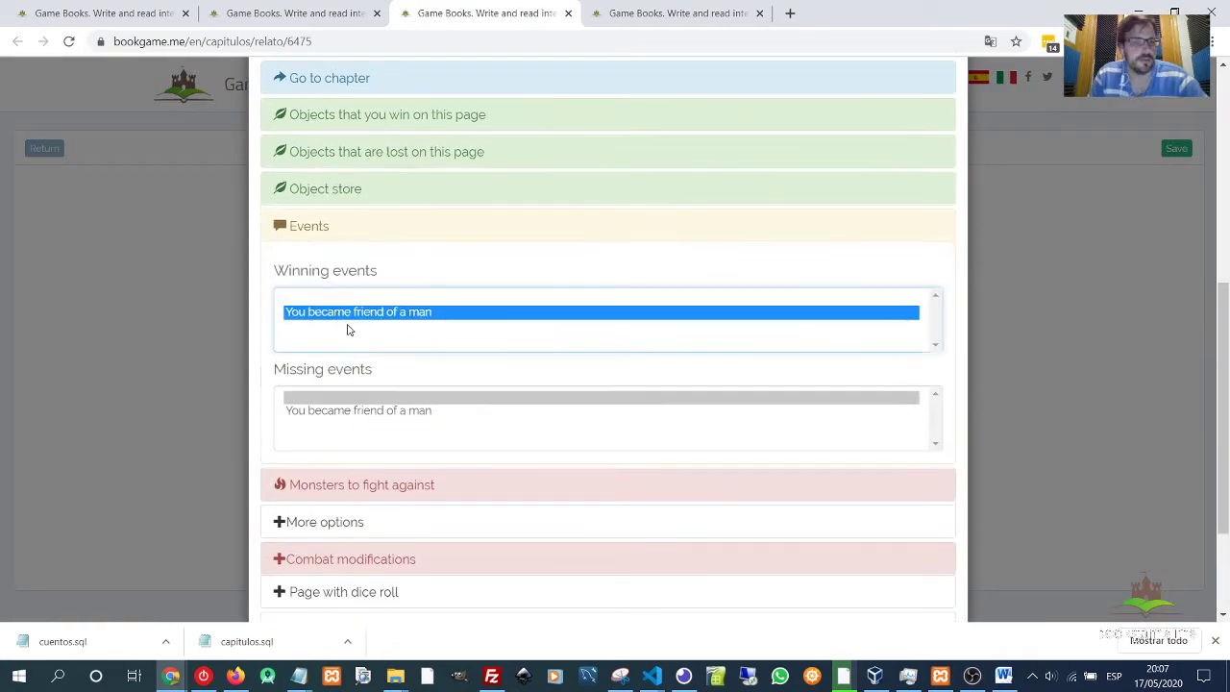
scroll(557, 417, down, 3)
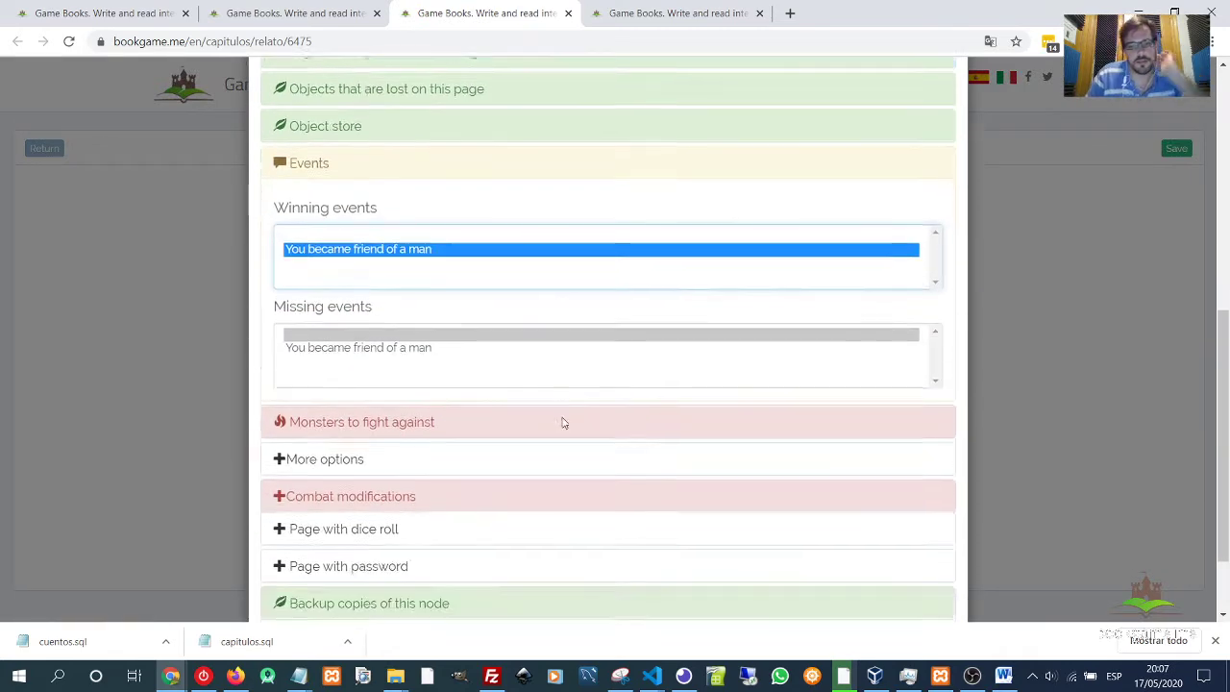
click(944, 573)
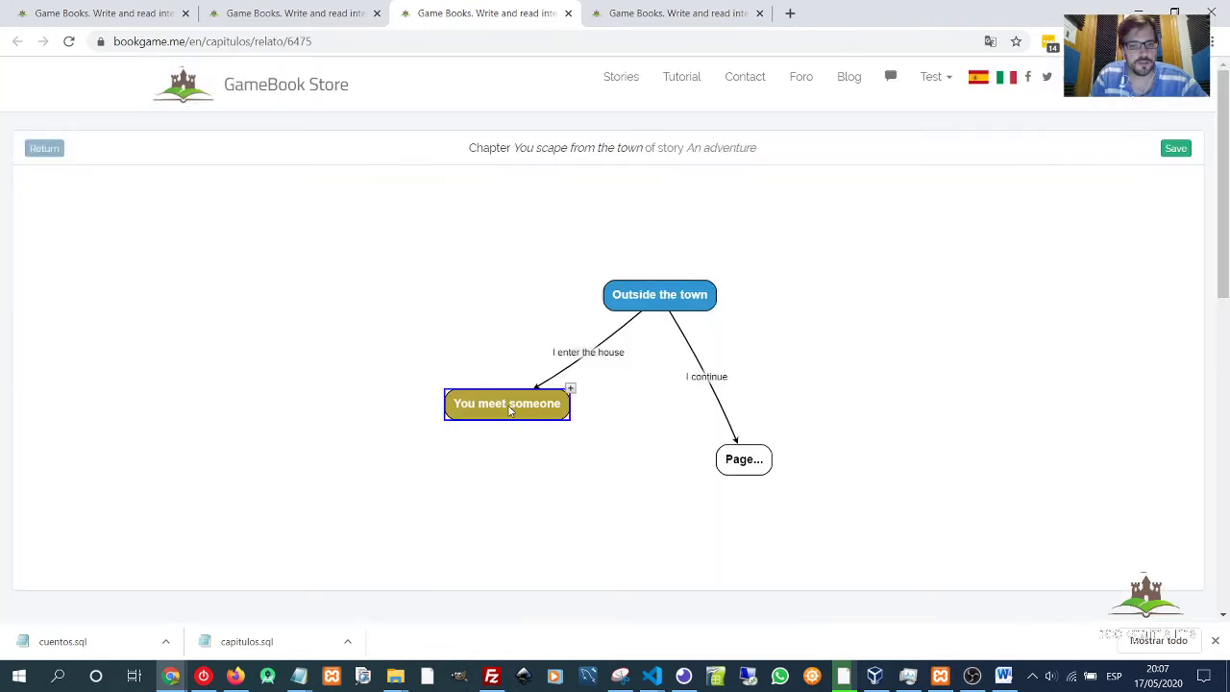
Rearrange the chapter diagram by moving the You meet someone node and shifting the untitled page closer beneath Outside the town.
click(436, 408)
drag(435, 408, 461, 407)
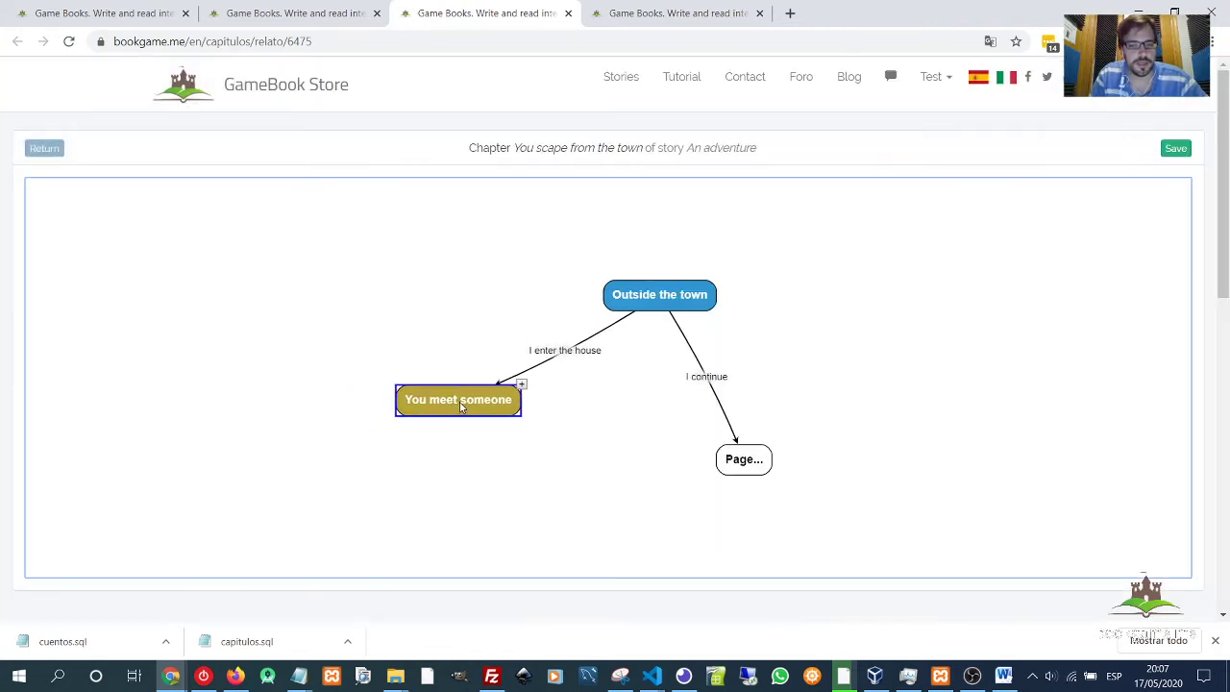
click(498, 425)
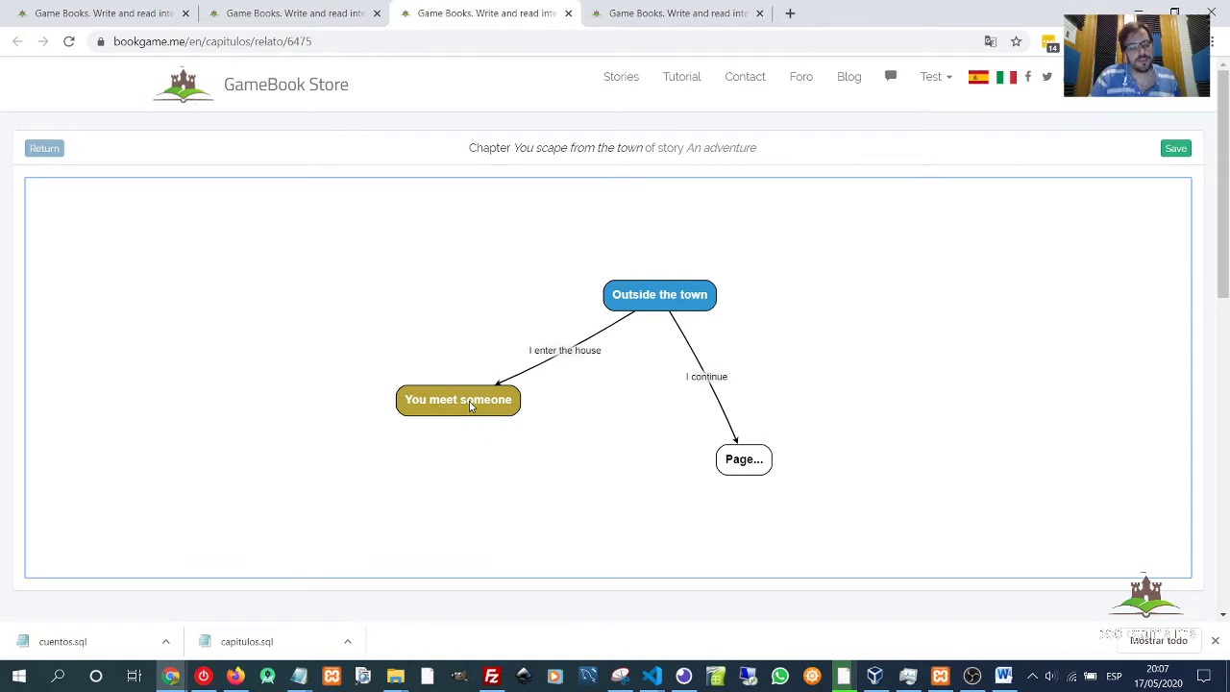
drag(468, 400, 483, 405)
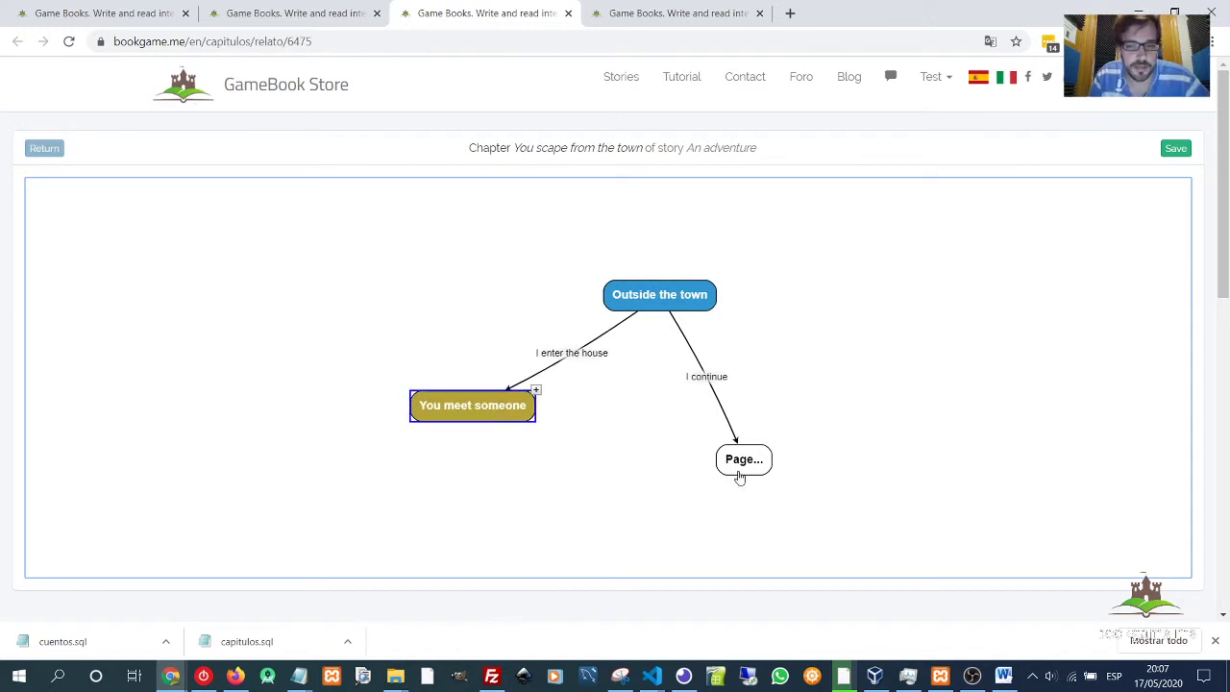
drag(752, 466, 696, 456)
drag(502, 420, 485, 408)
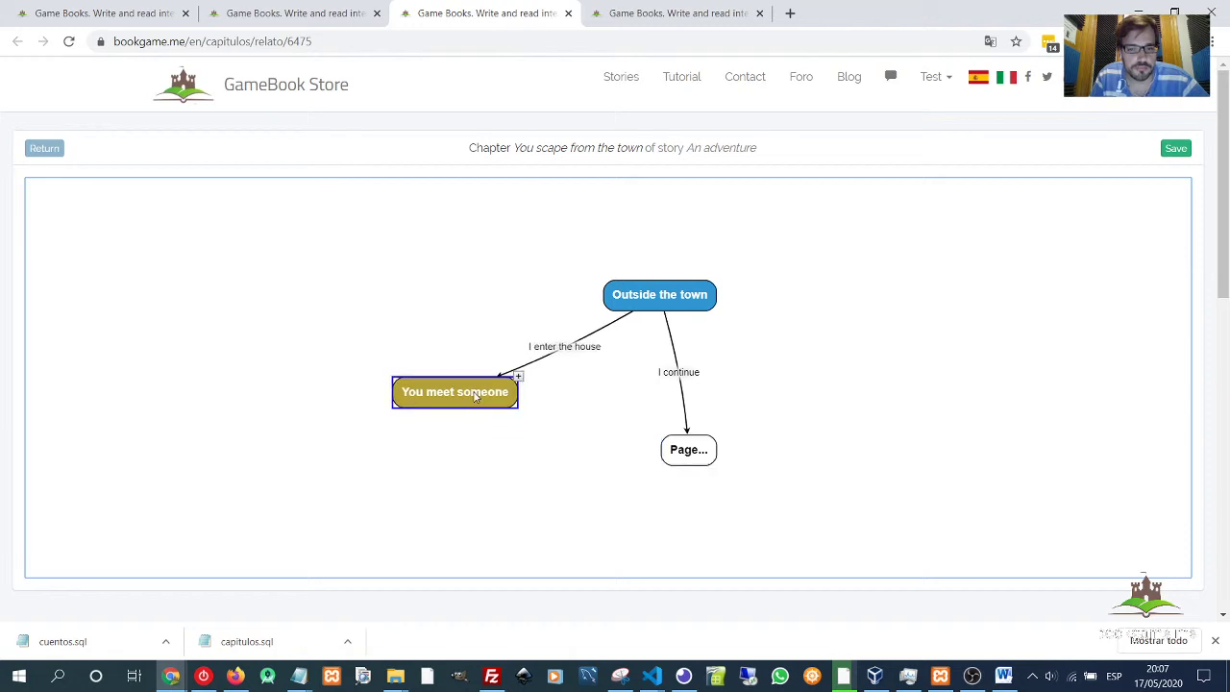
click(518, 377)
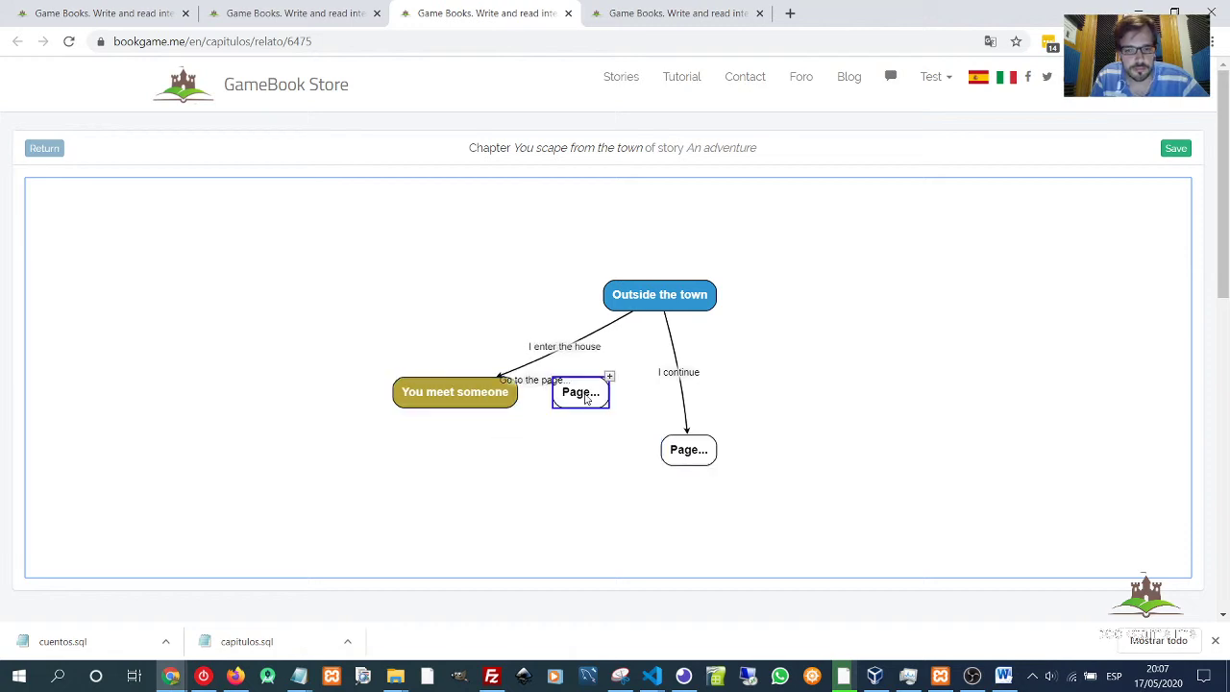
drag(592, 397, 597, 463)
key(Delete)
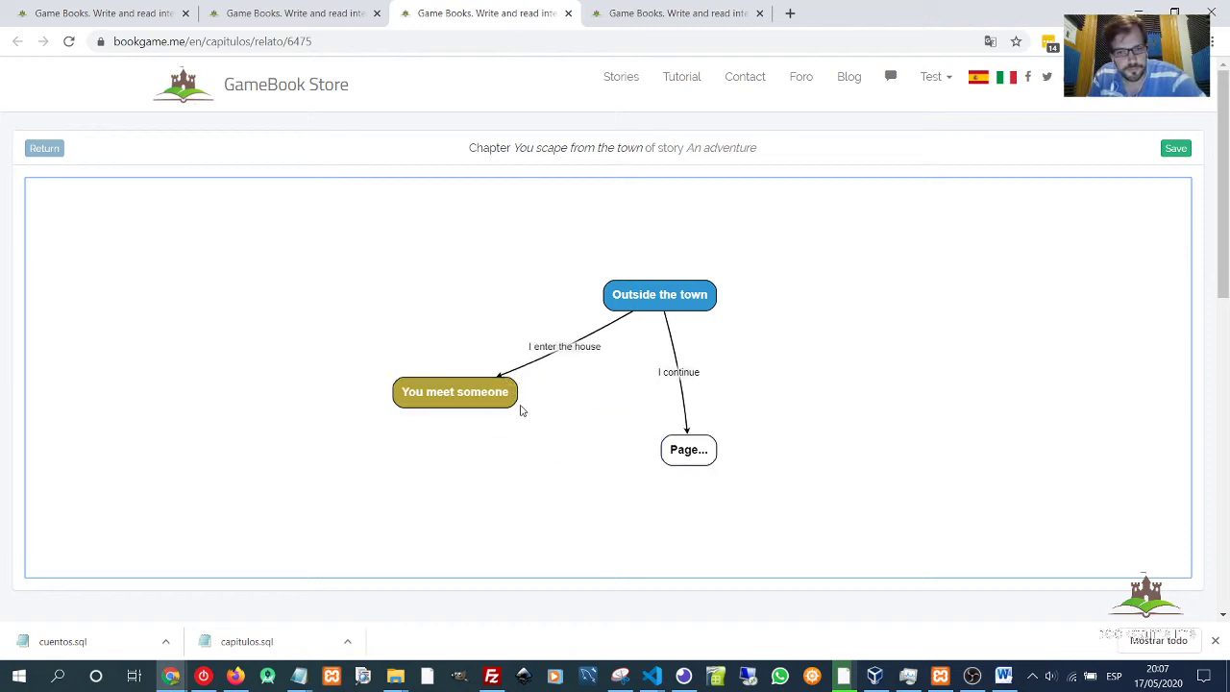
Link You meet someone to the untitled page with the title I left the house and I continue by the road, and reposition both nodes.
drag(518, 408, 638, 452)
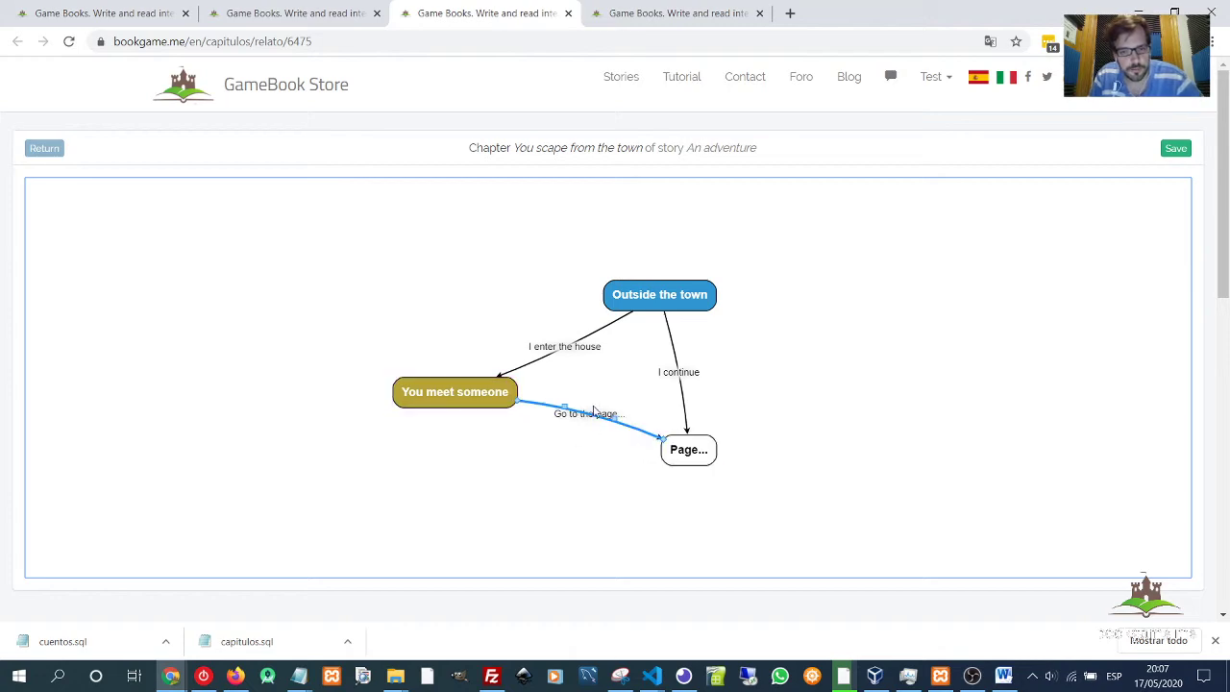
double_click(593, 419)
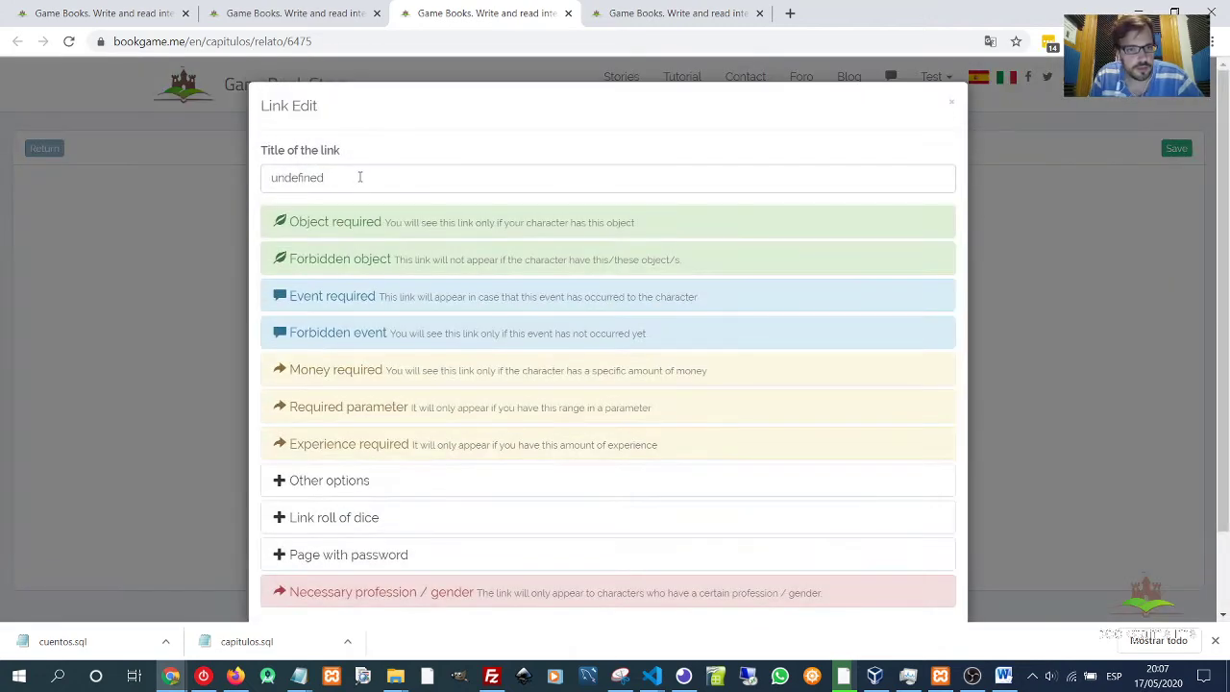
drag(361, 177, 255, 178)
text(I)
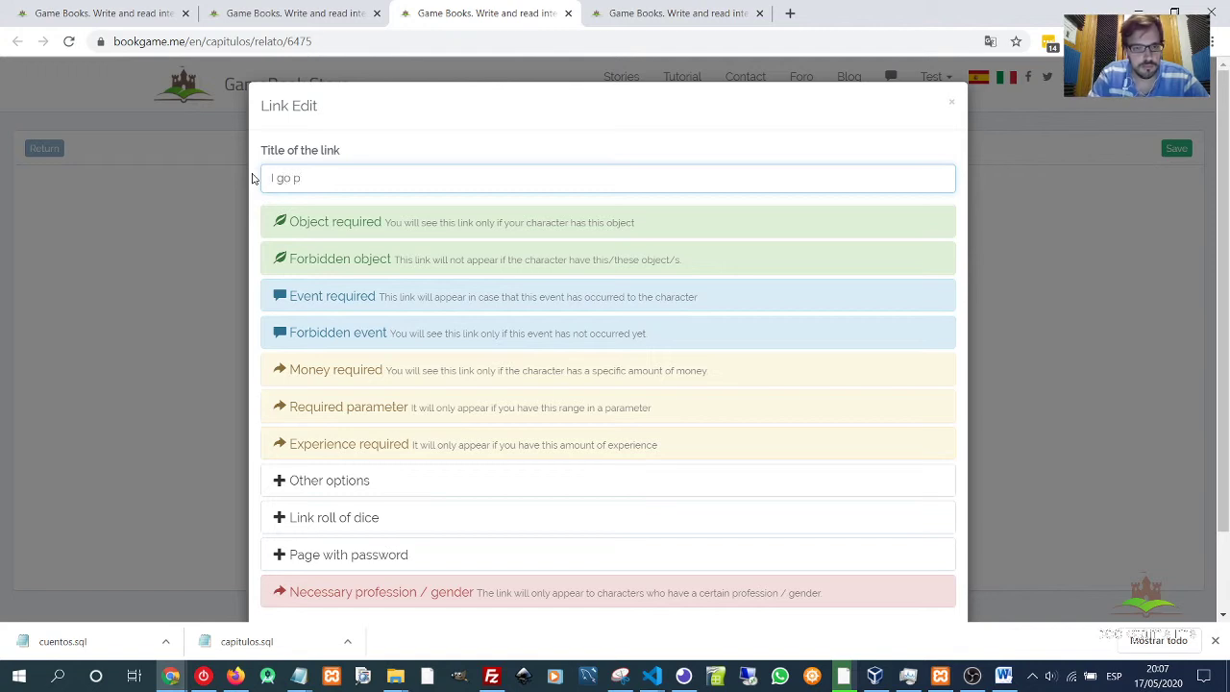
text( left the house)
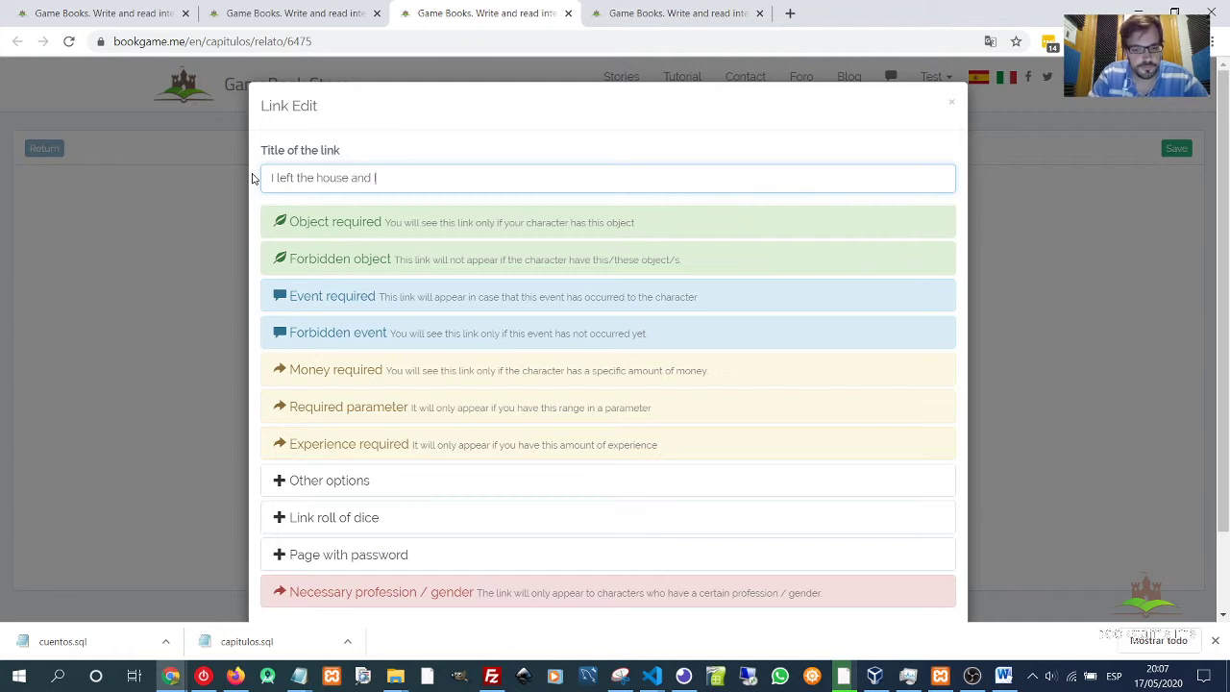
text( and I continue by the road)
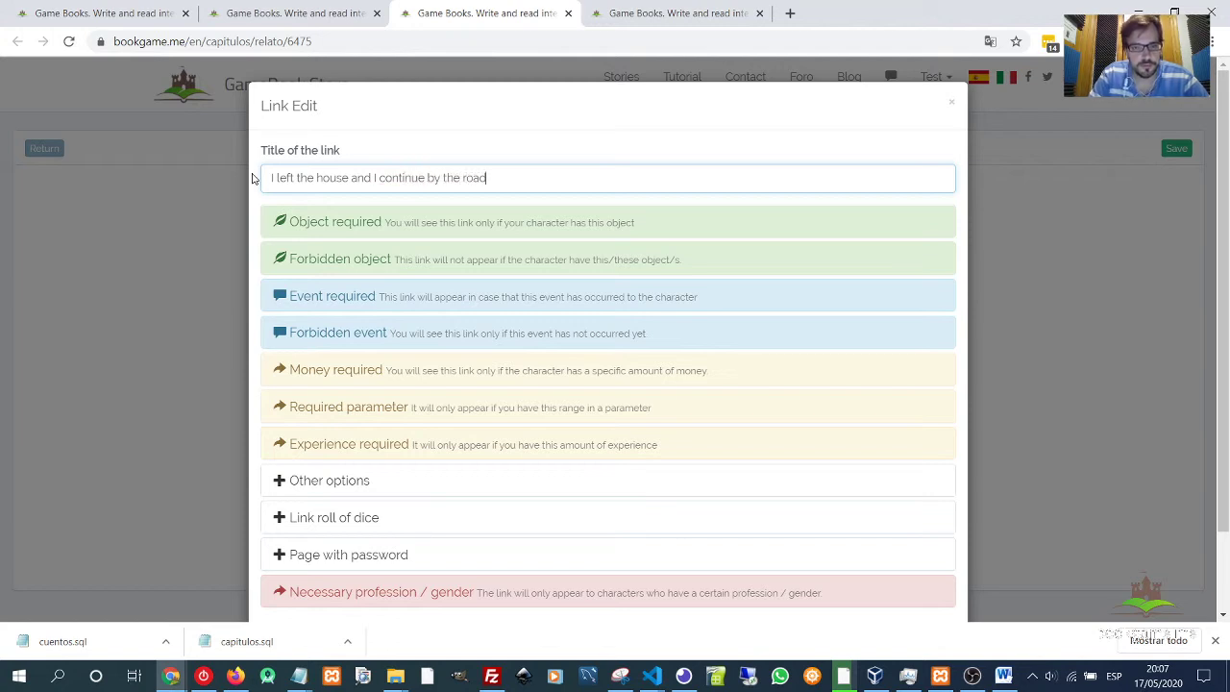
scroll(651, 431, down, 1)
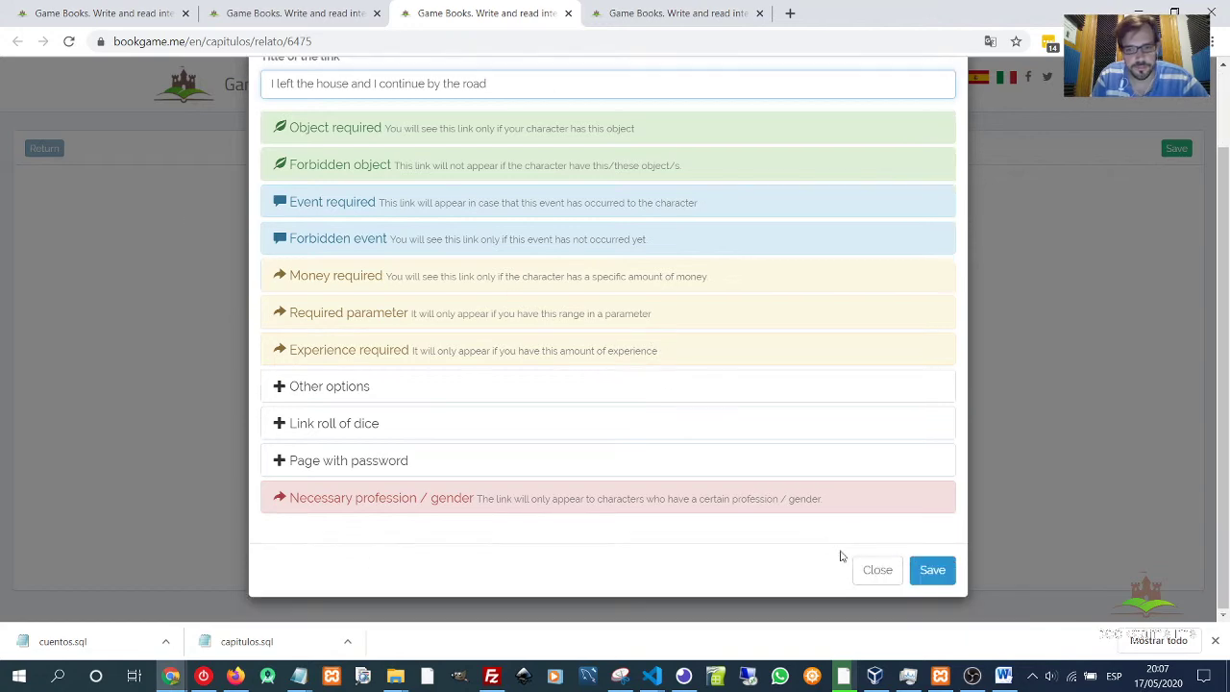
click(928, 571)
drag(431, 392, 415, 353)
drag(660, 459, 626, 442)
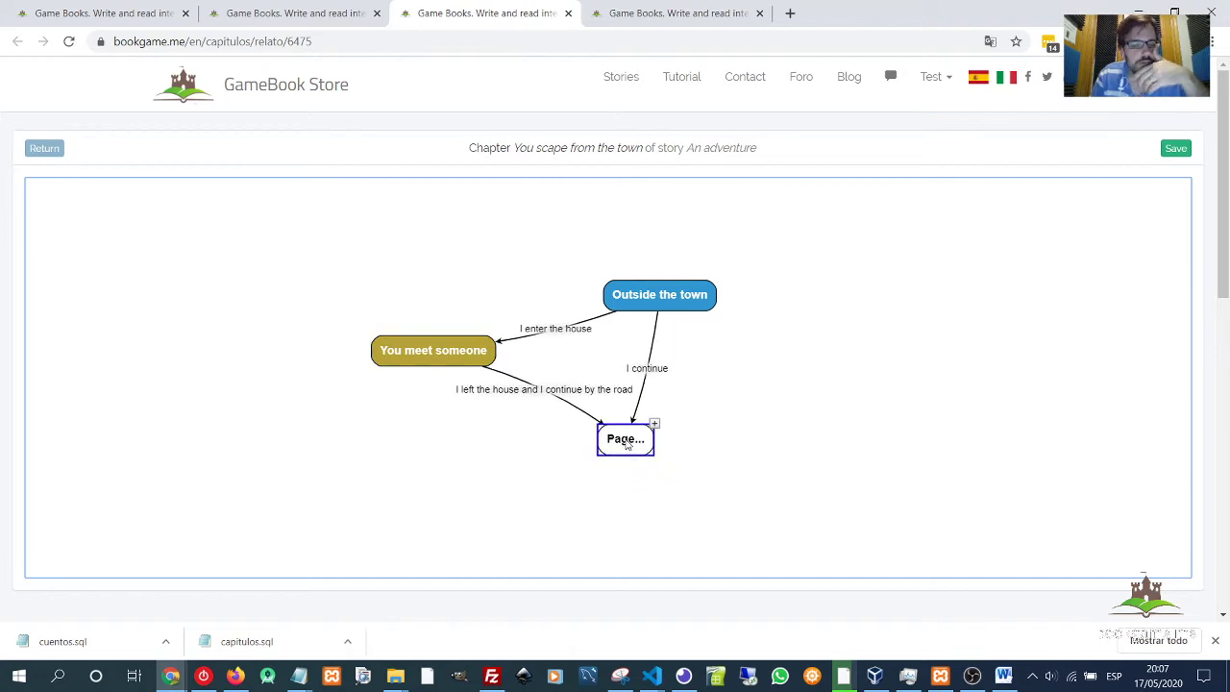
Title the untitled page You find orcs and write the body text "You find some orcs on the road.".
double_click(630, 446)
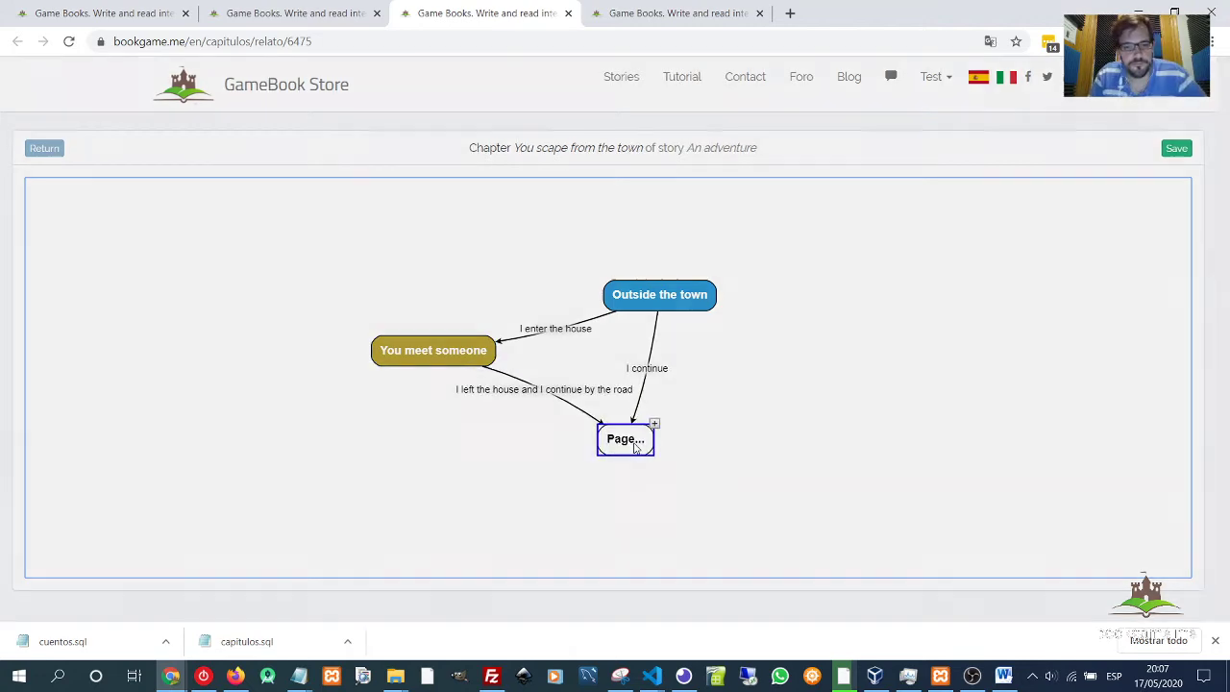
text(You find orcs)
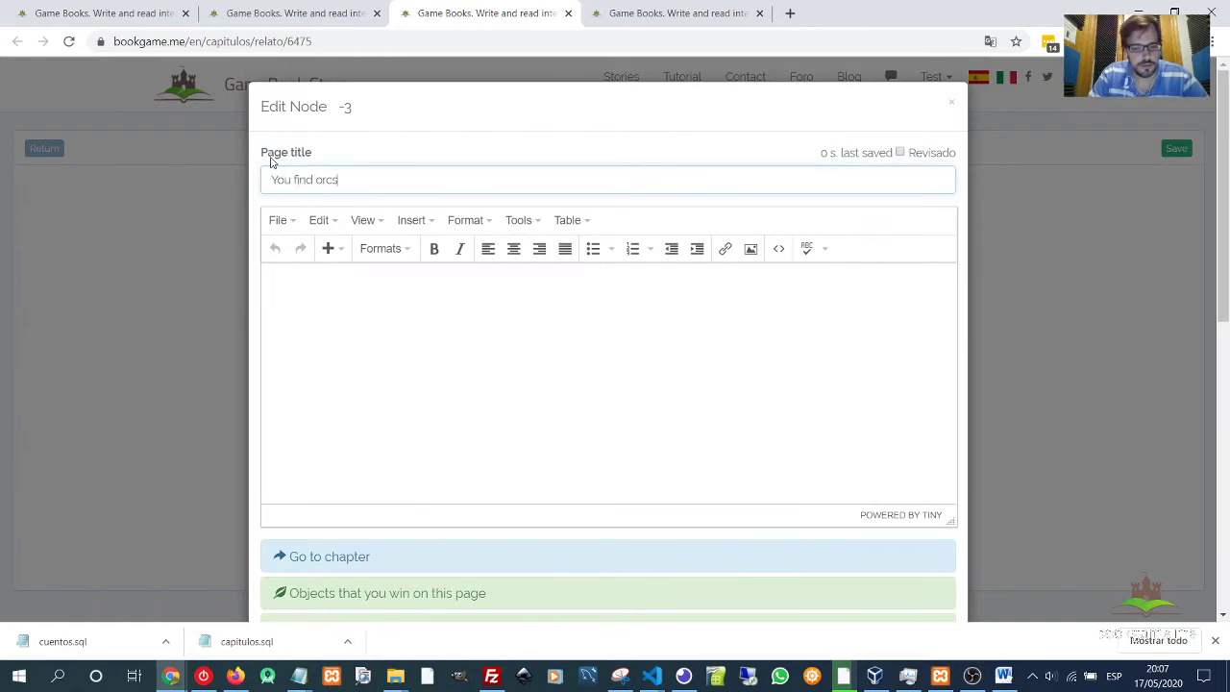
key(Tab)
text(Yo)
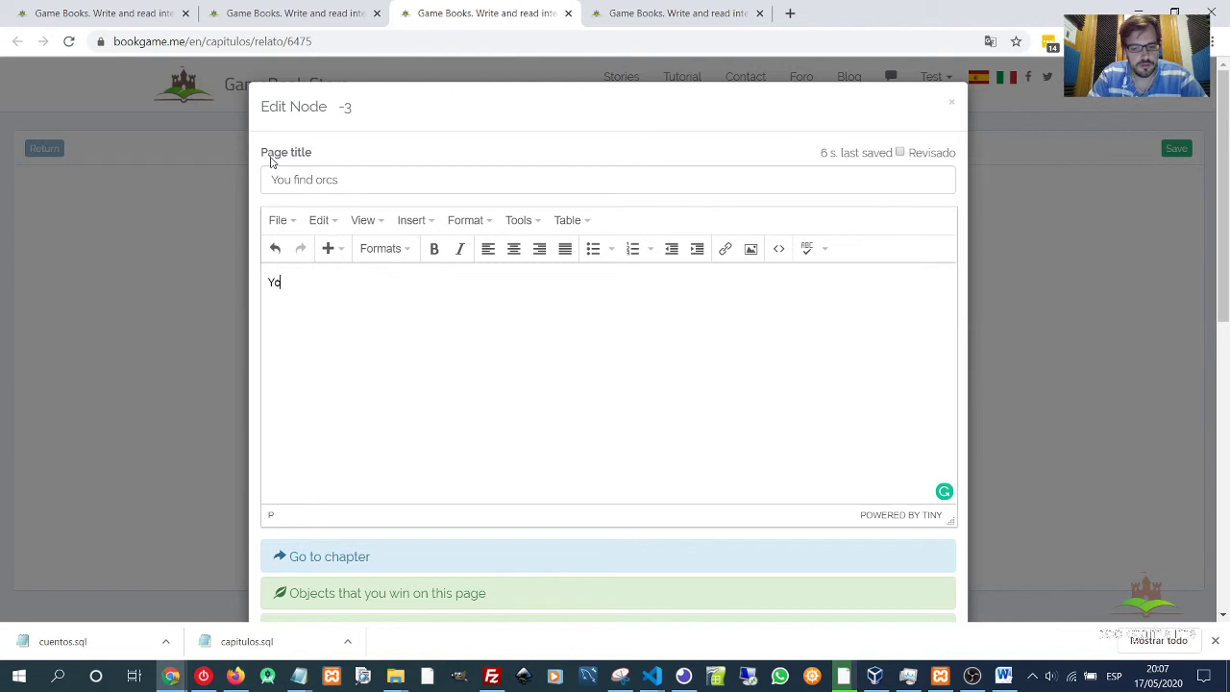
text(u find some orcs in the road.)
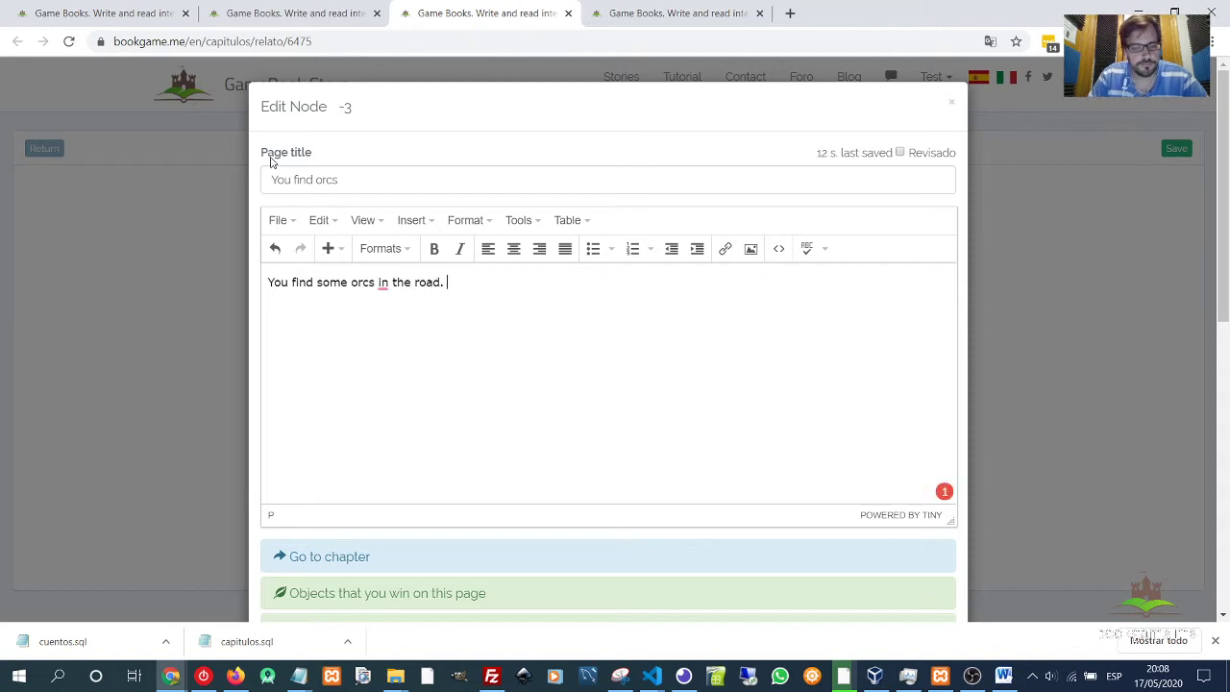
mouse_move(382, 283)
click(393, 325)
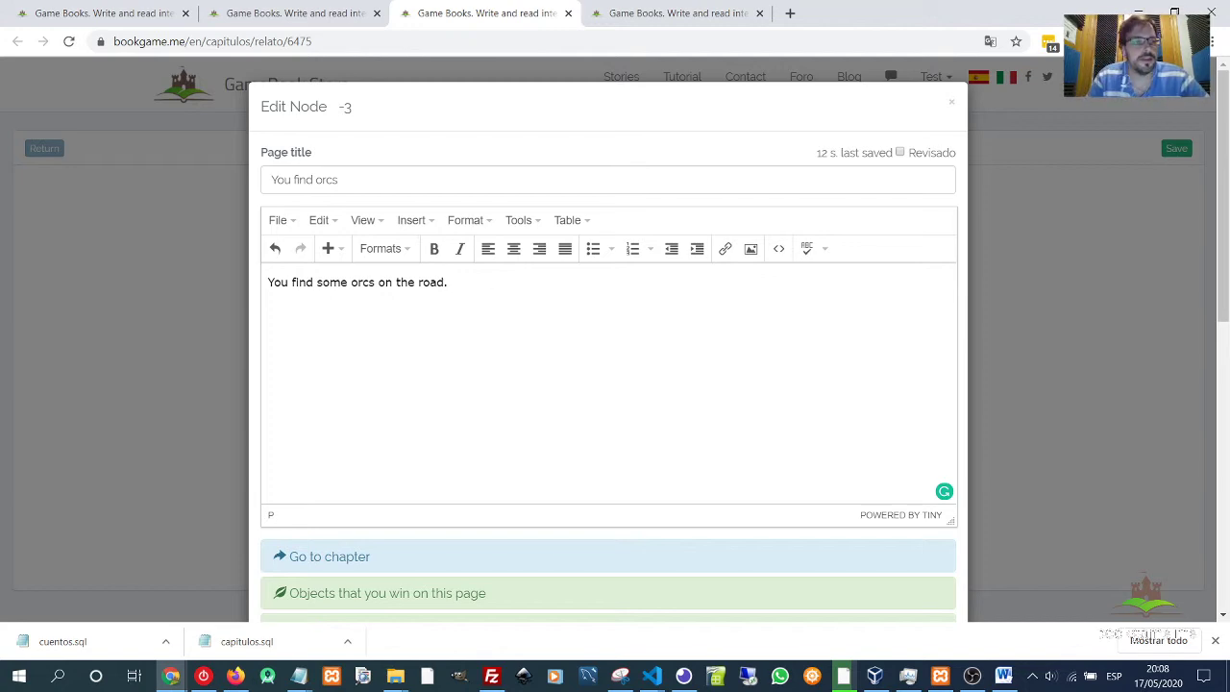
click(548, 337)
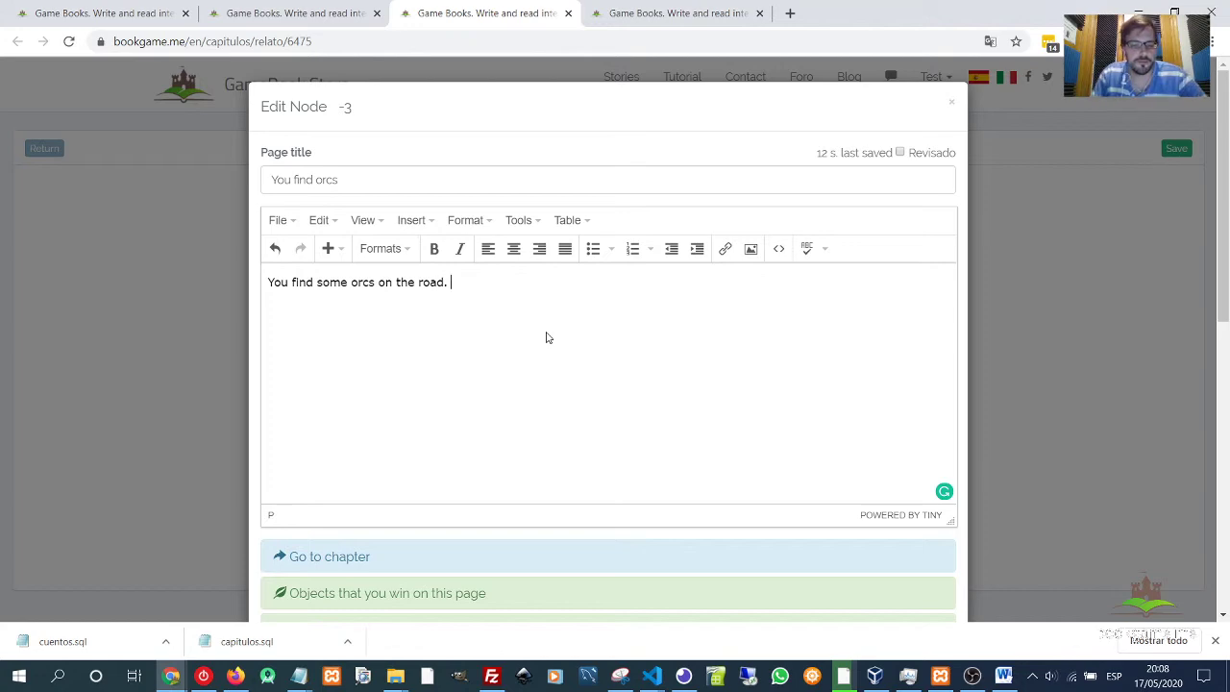
Look over the page options, collapse the Events section and save the You find orcs page.
scroll(634, 381, down, 3)
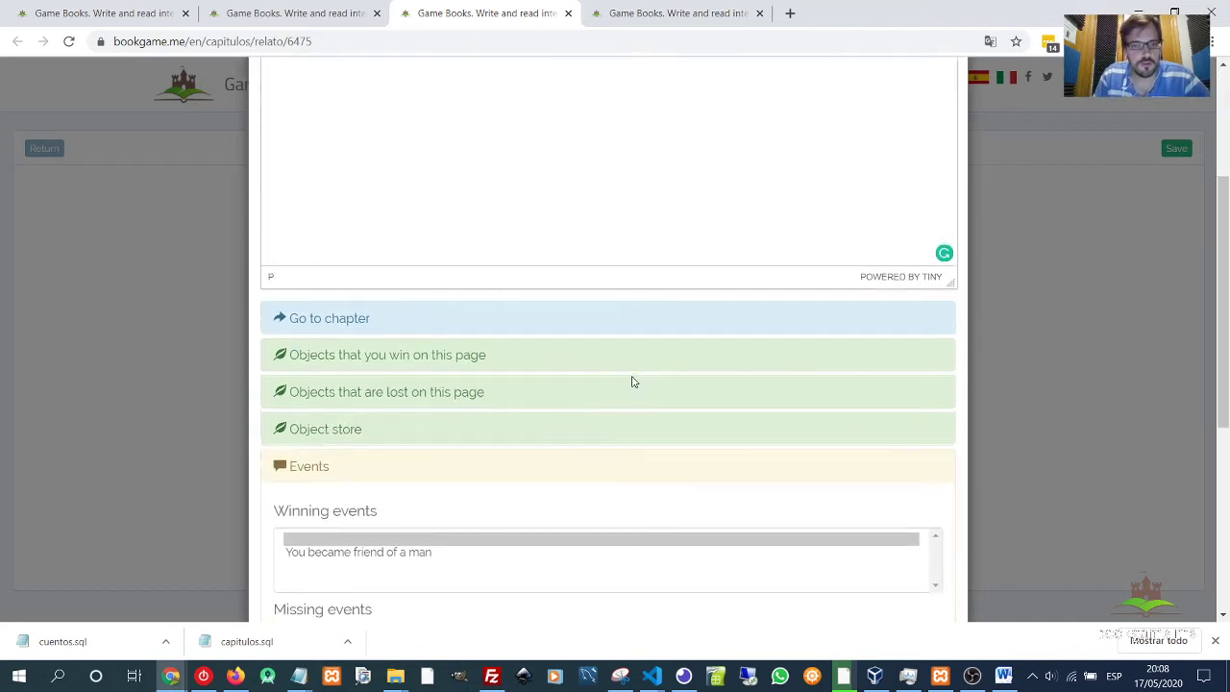
scroll(633, 381, up, 5)
scroll(692, 426, down, 10)
scroll(804, 453, up, 5)
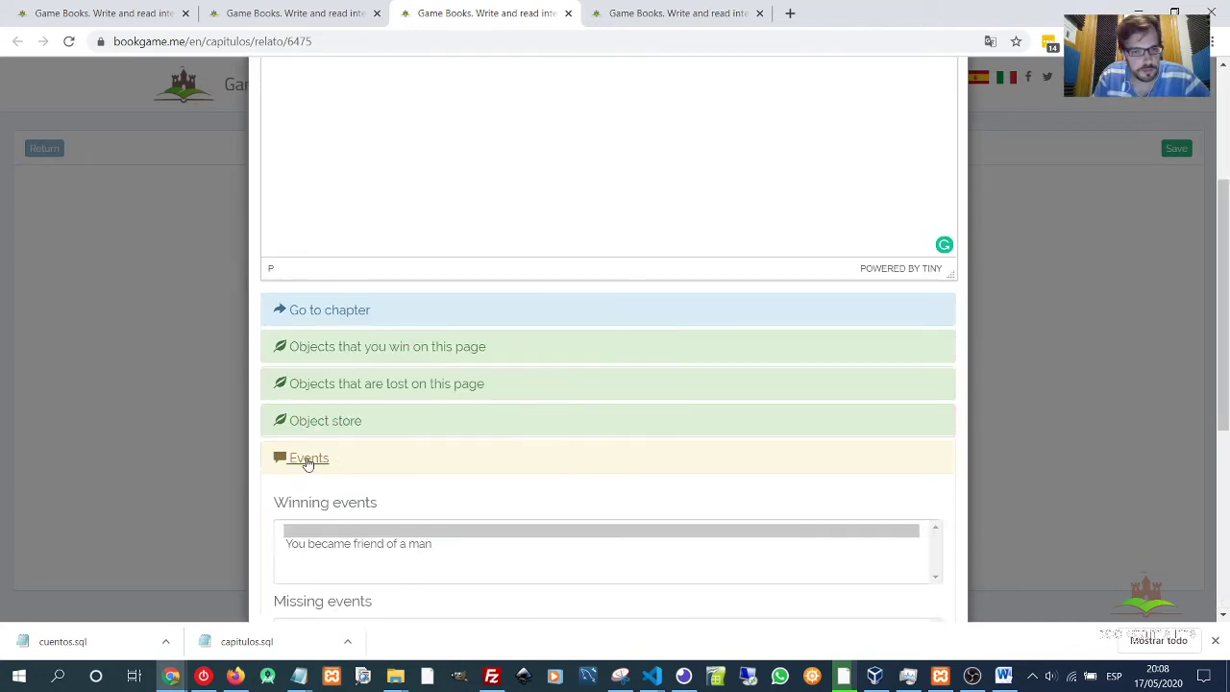
click(307, 462)
scroll(678, 451, down, 2)
click(931, 571)
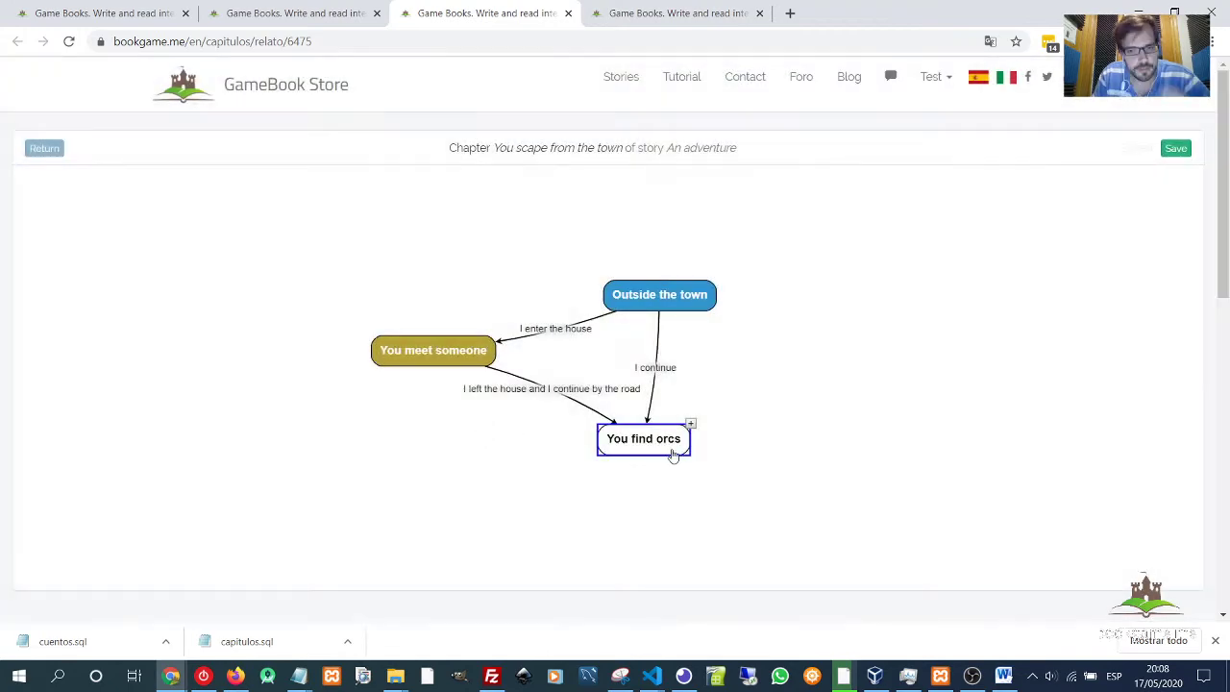
Add two pages linked from You find orcs, placing them side by side beneath it, and shift You meet someone slightly.
click(690, 424)
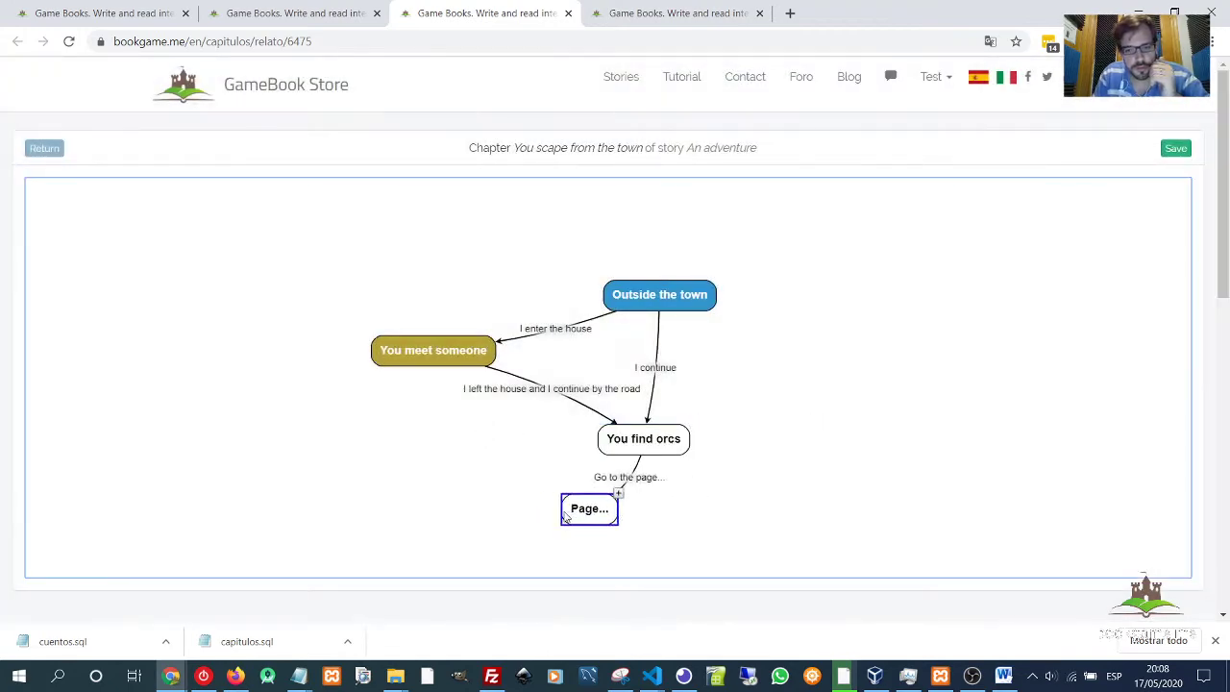
click(440, 353)
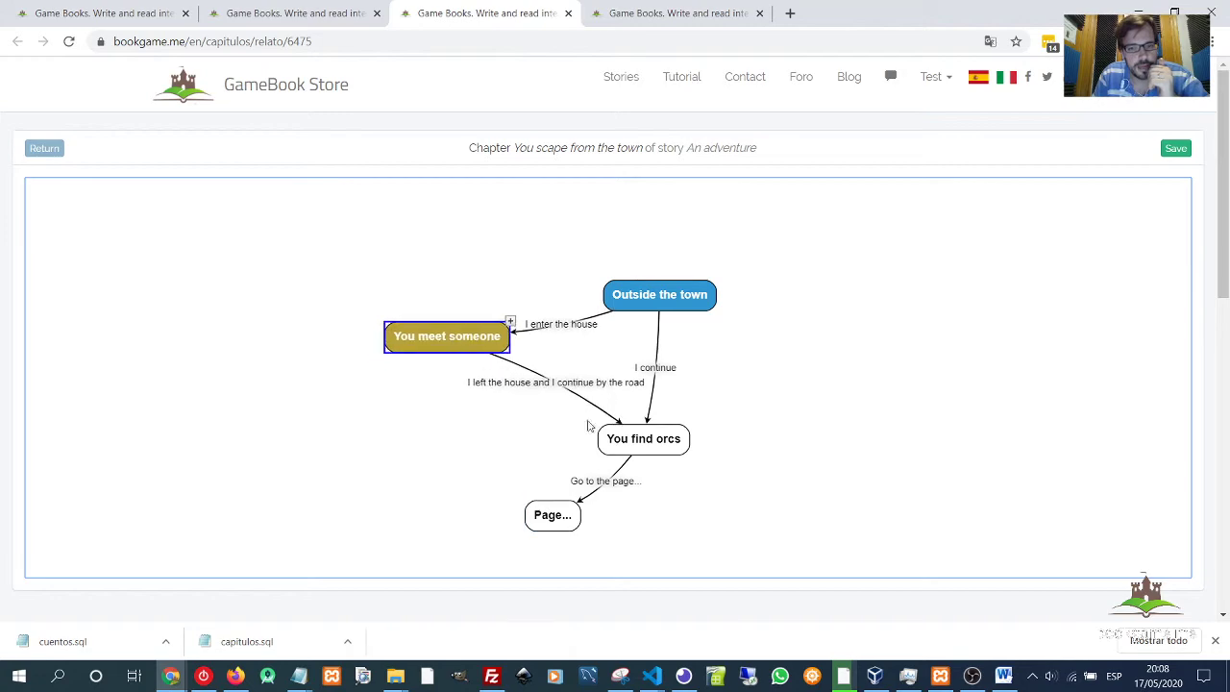
click(663, 448)
click(689, 423)
drag(774, 442, 719, 524)
drag(544, 515, 531, 540)
Title the lower-left untitled page You start fighting against the orcs.
double_click(531, 540)
drag(308, 179, 241, 181)
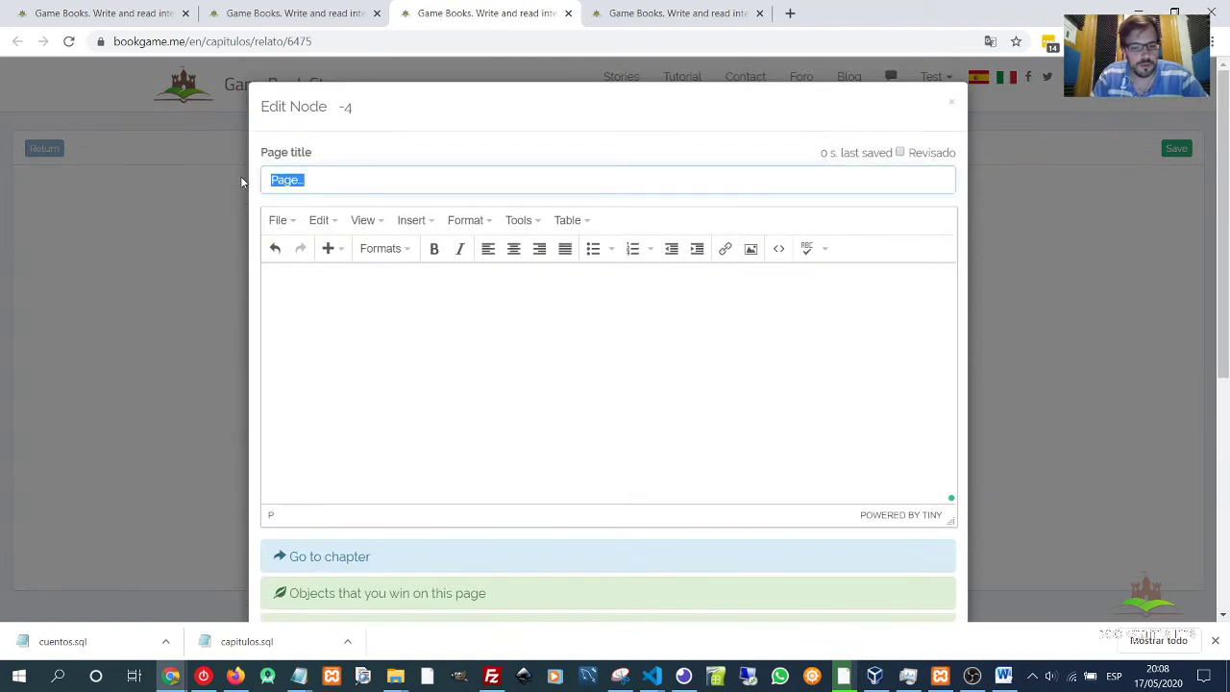
text(You start fighting against the orcs)
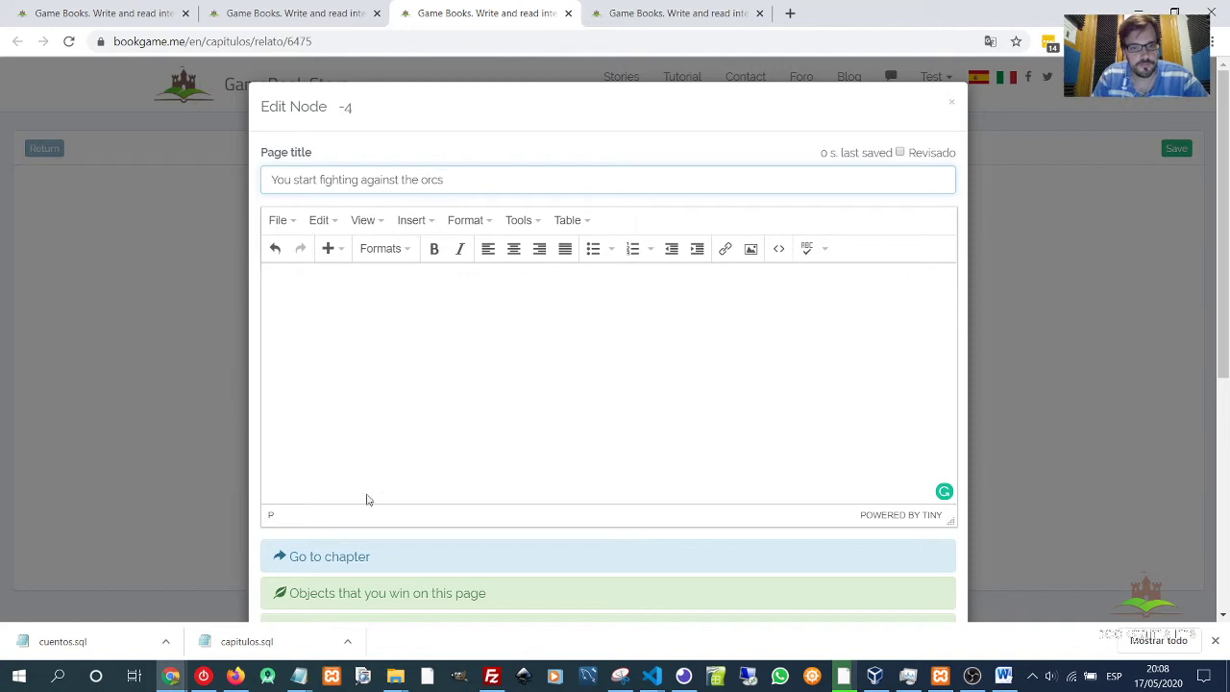
click(490, 318)
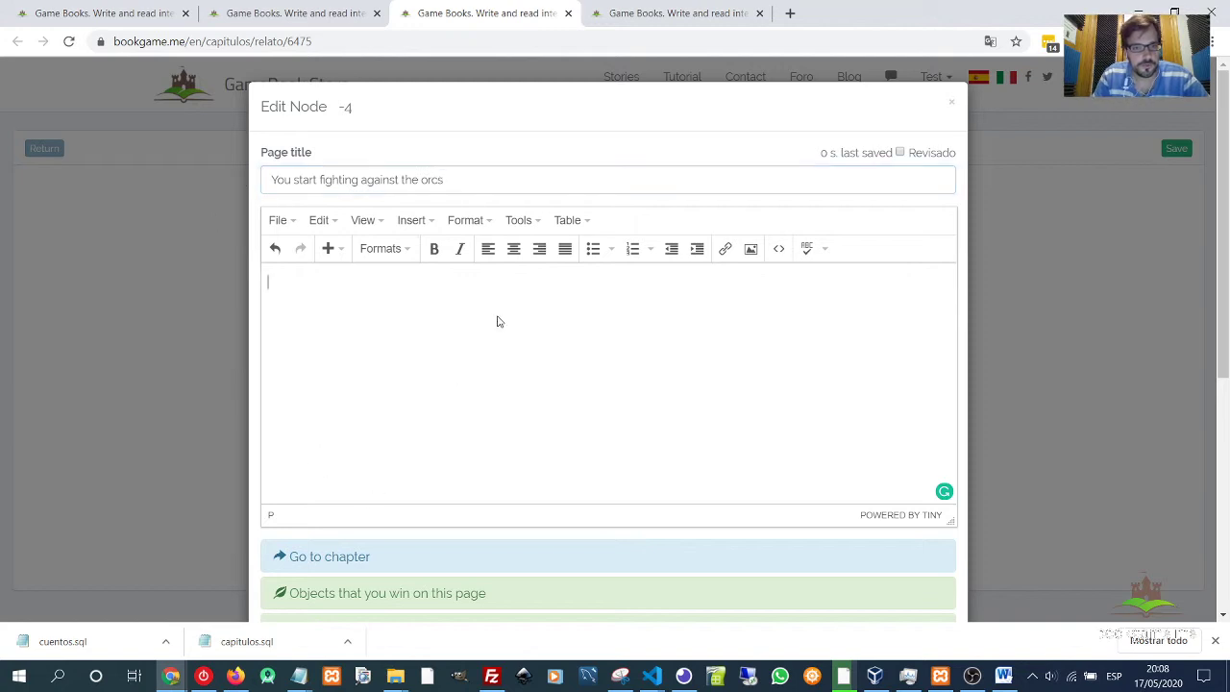
click(474, 184)
click(509, 359)
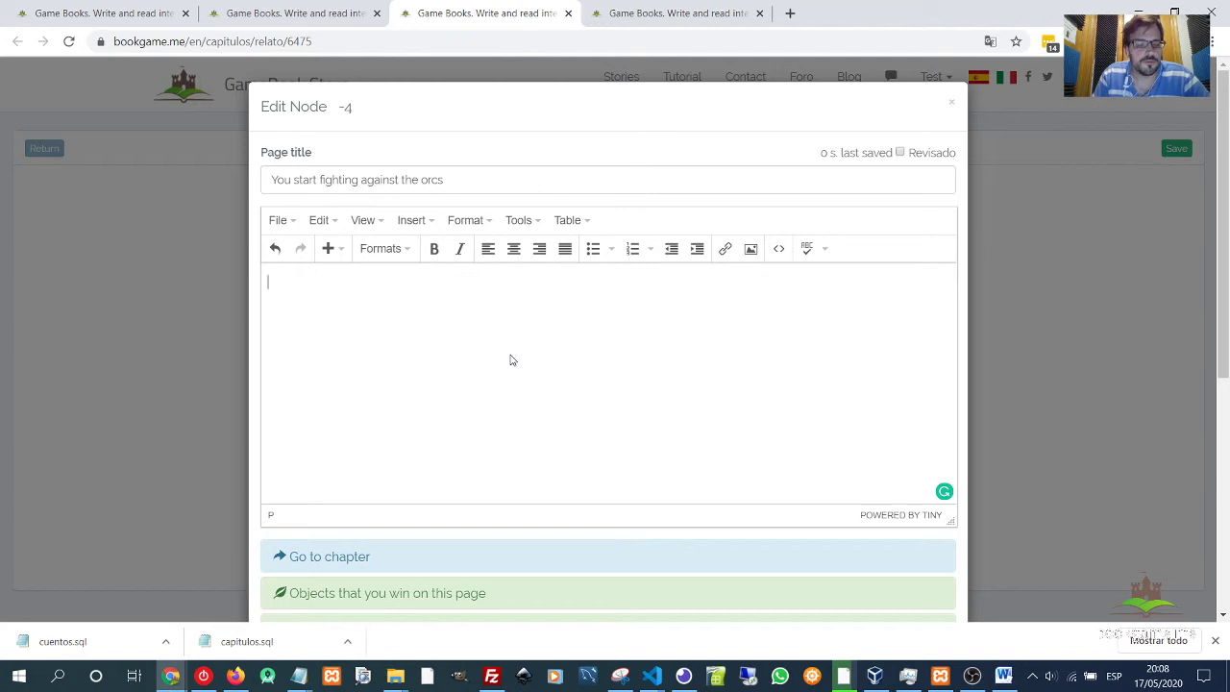
Write "You start fighting against the orcs" as the page's body text, correcting the misspelled words.
text(You star)
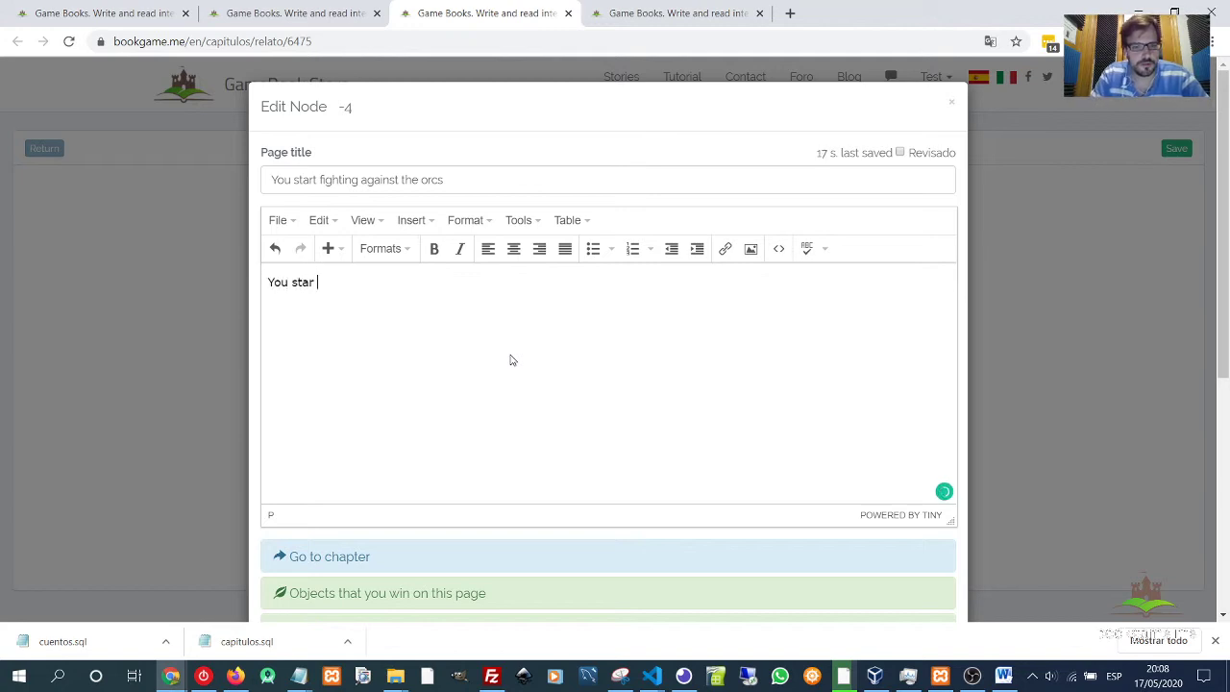
text(t fing)
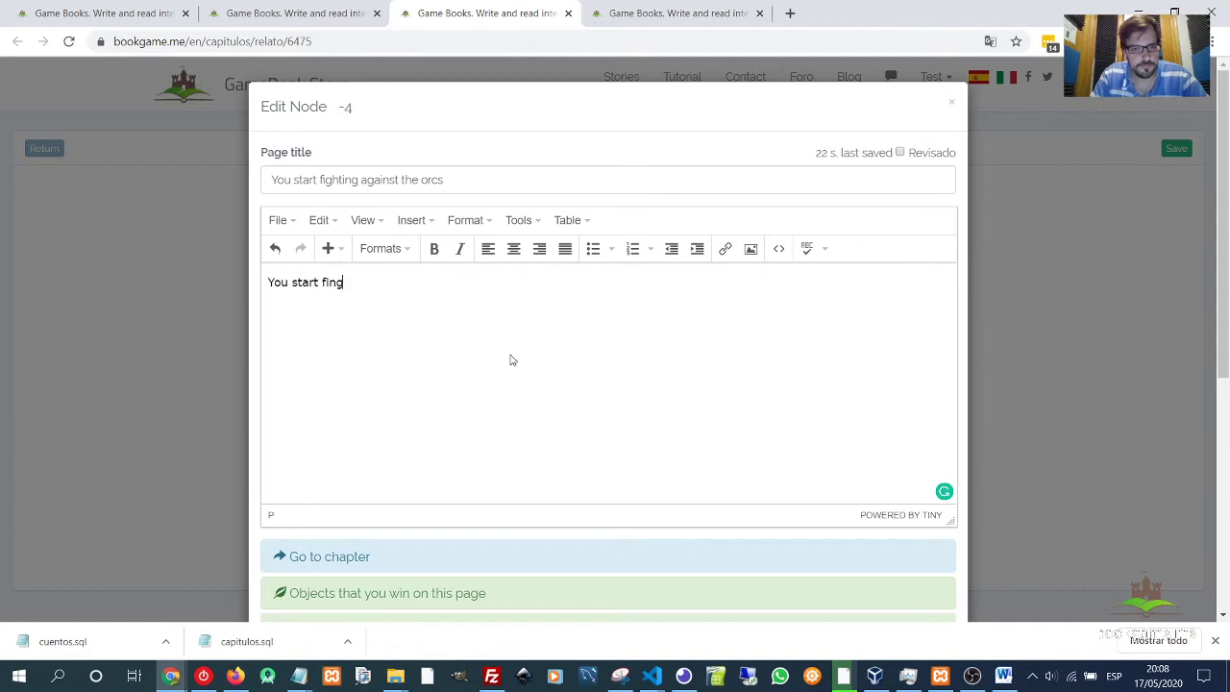
text(h)
key(BackSpace)
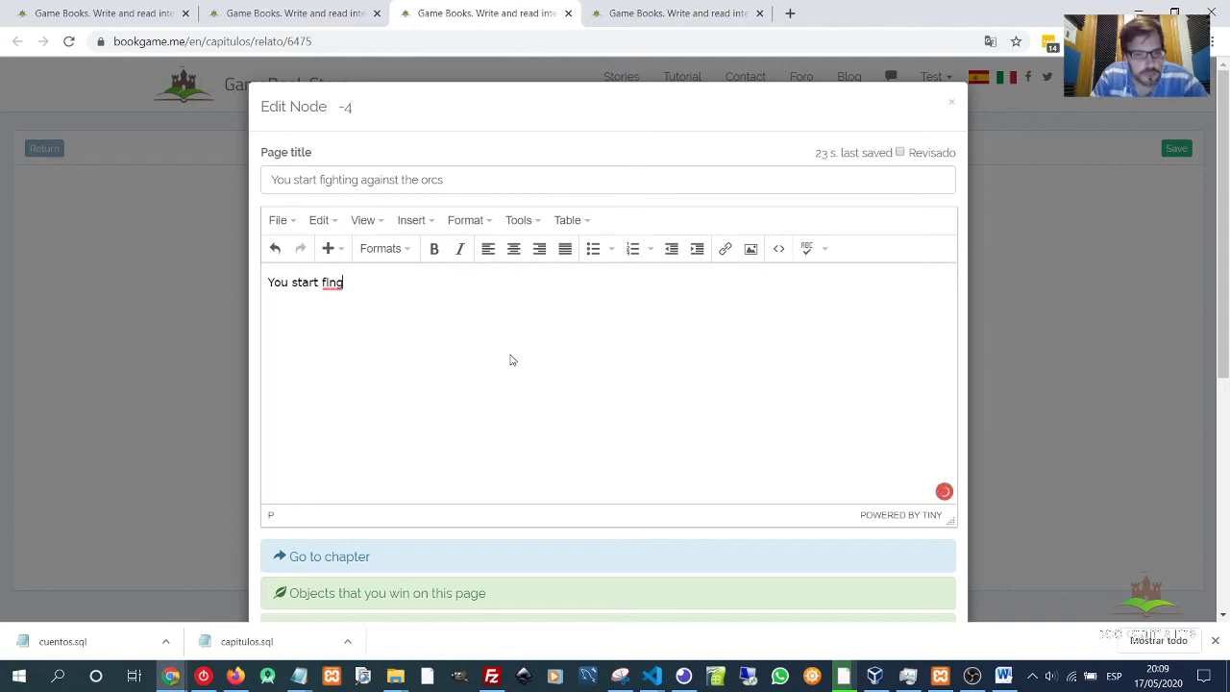
key(BackSpace)
key(BackSpace)
text(ghting agains the orcs)
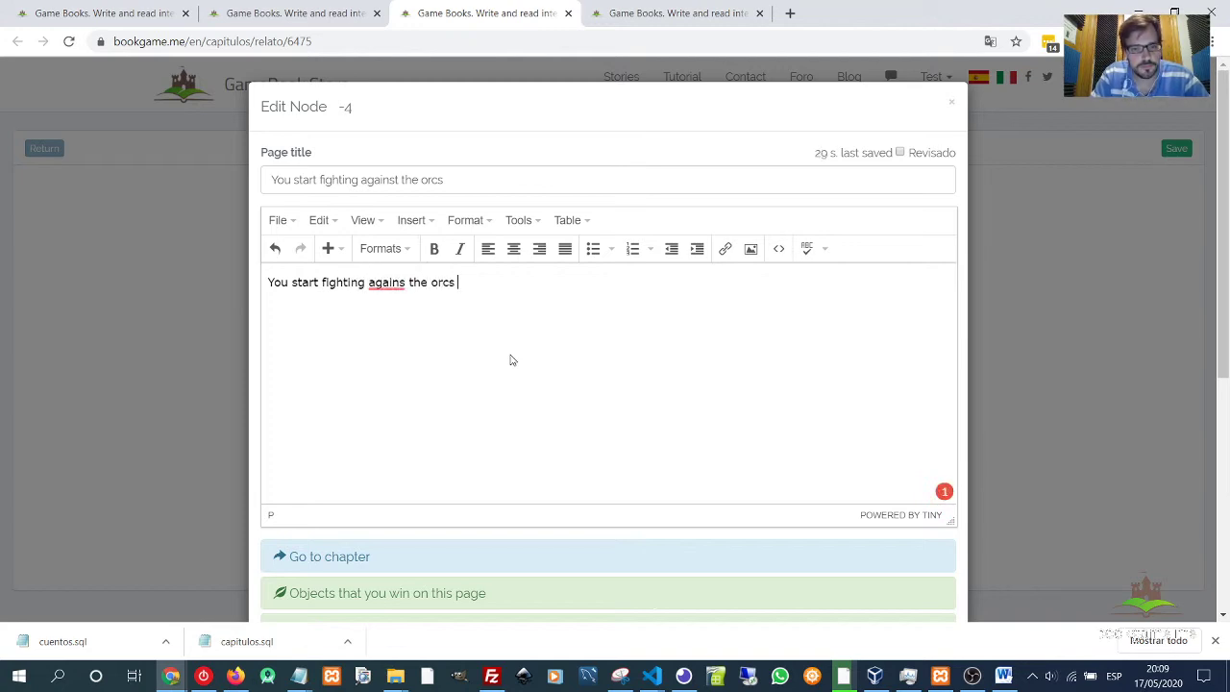
mouse_move(396, 285)
click(413, 309)
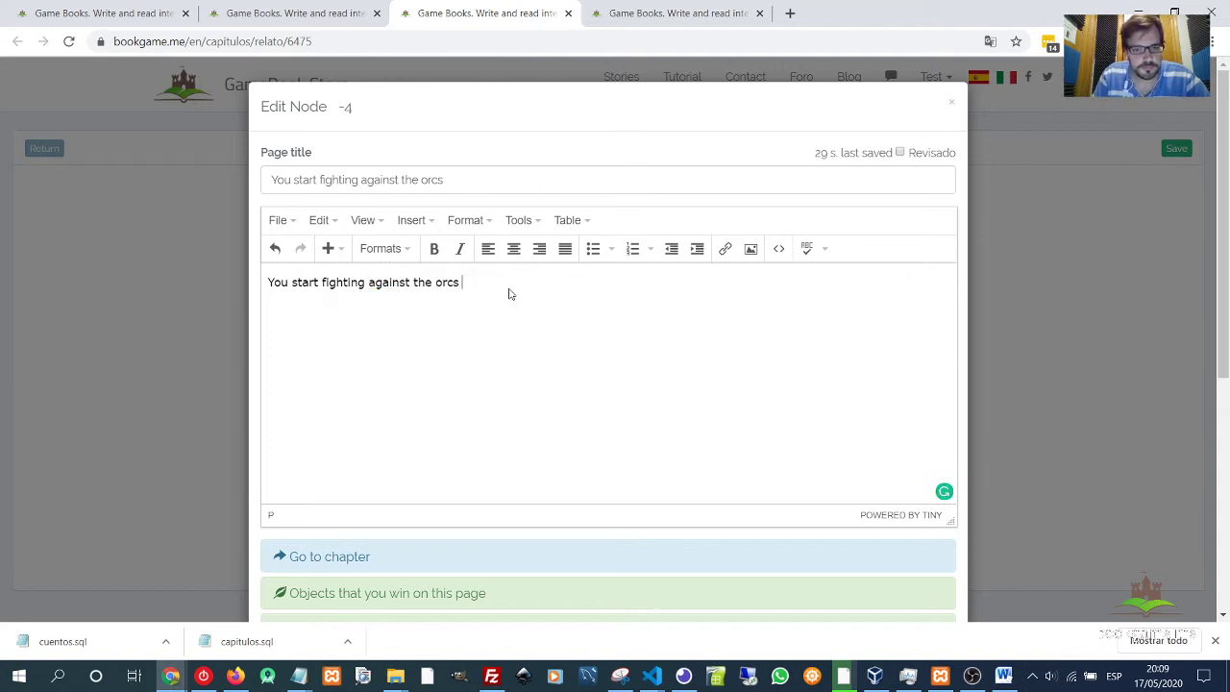
Extend the body text with ". But someone appear and helps you.", correcting the spelling of someone.
text(. But )
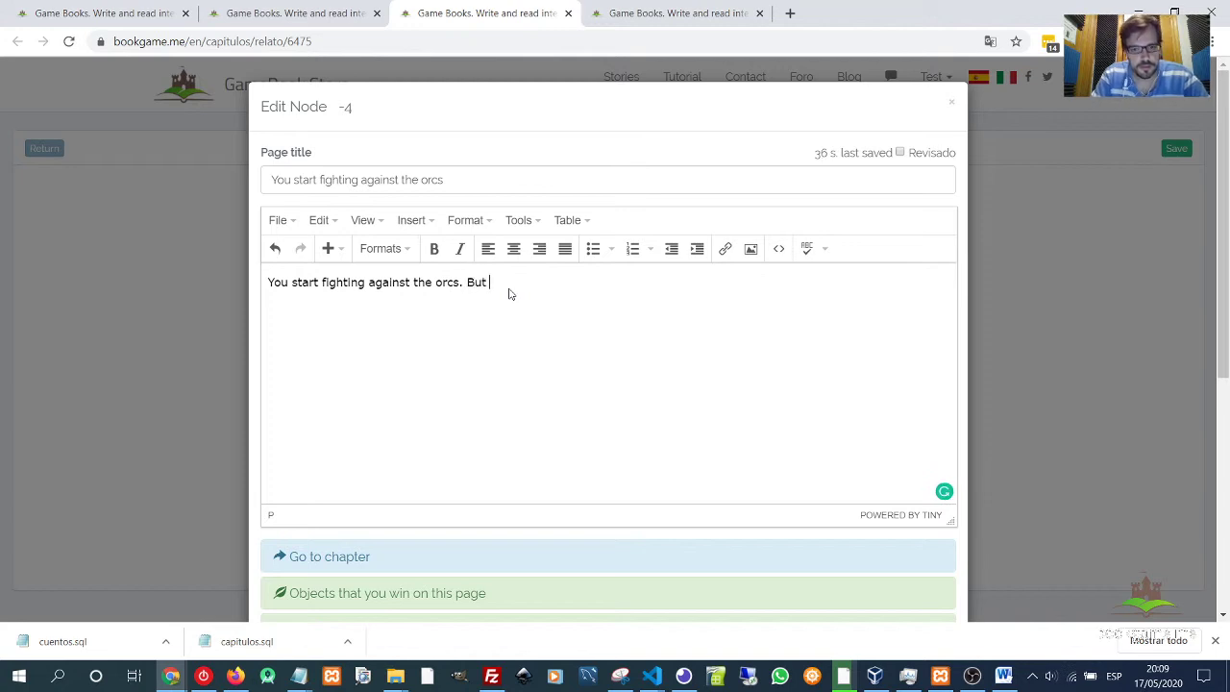
text(some o)
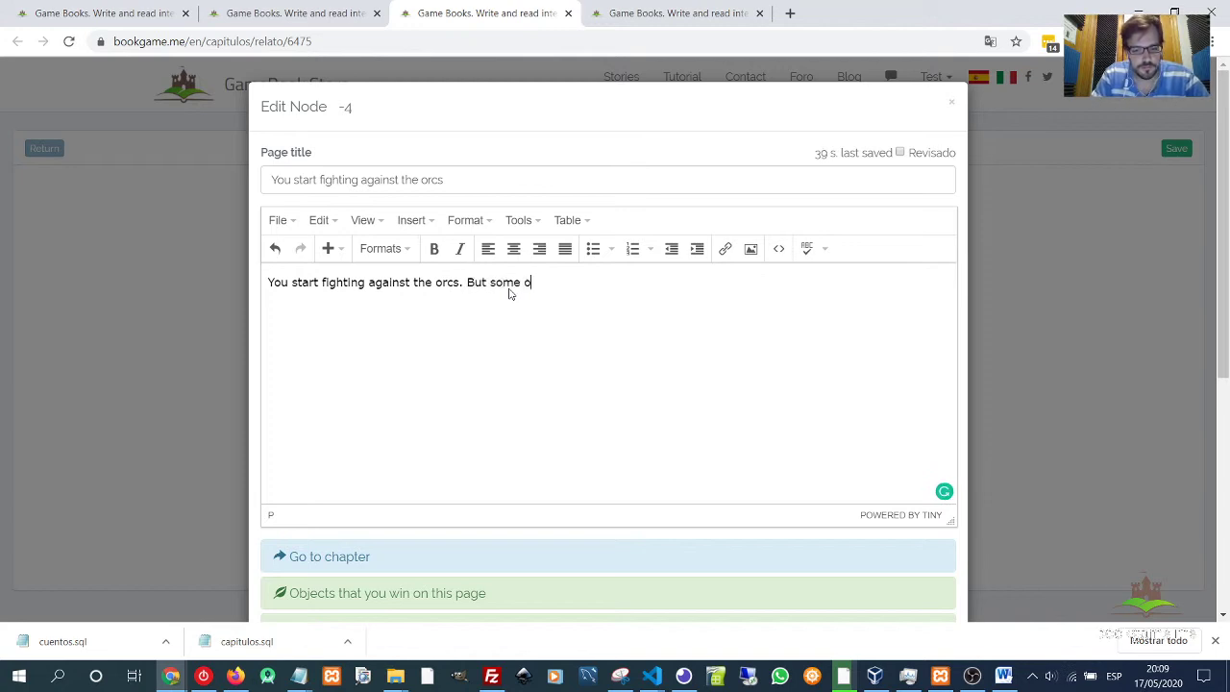
text(ne appear and helps )
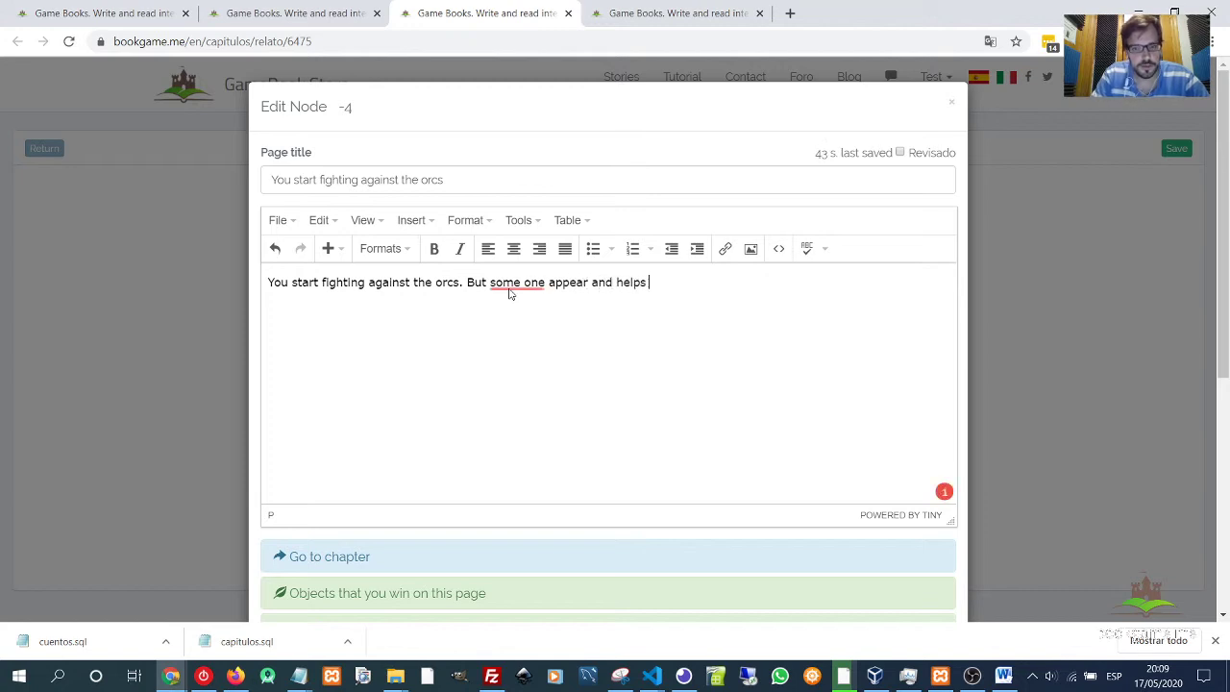
text(you.)
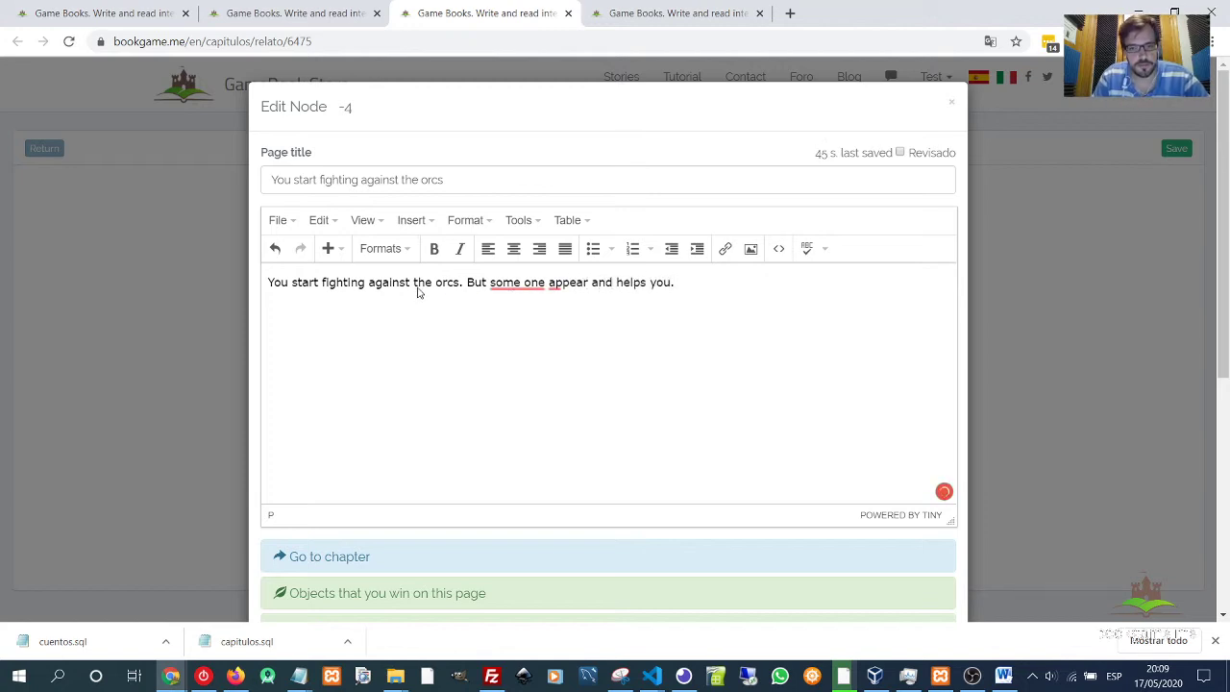
right_click(504, 288)
click(531, 329)
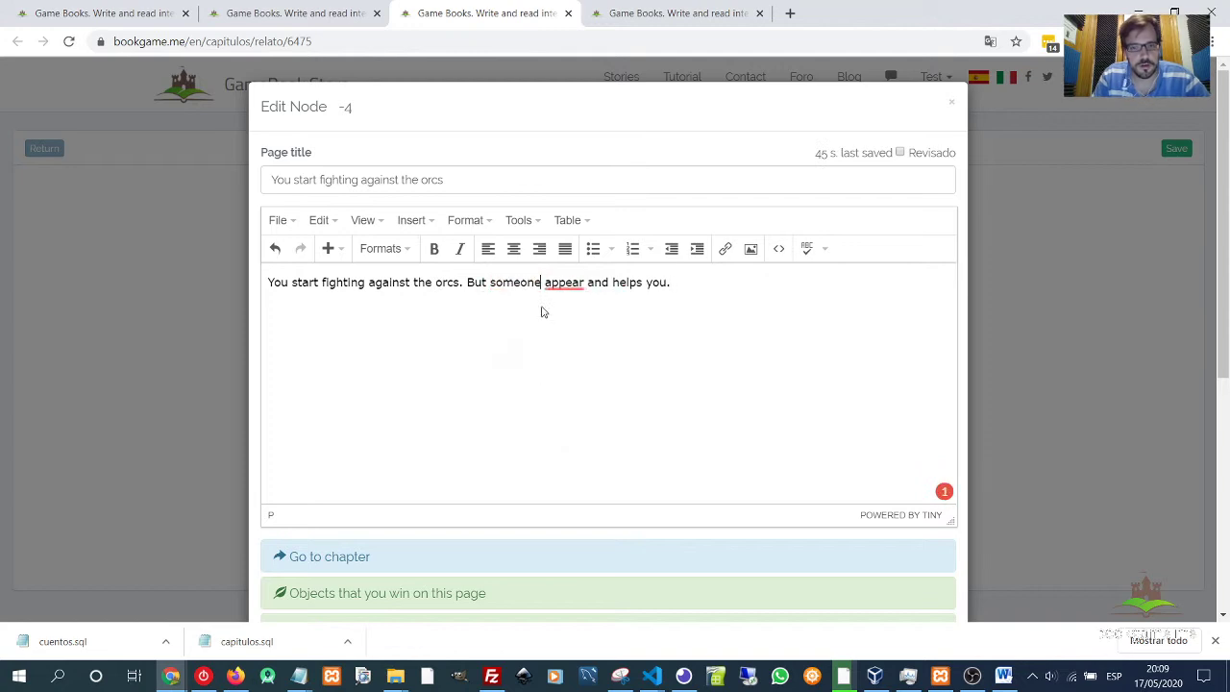
click(586, 283)
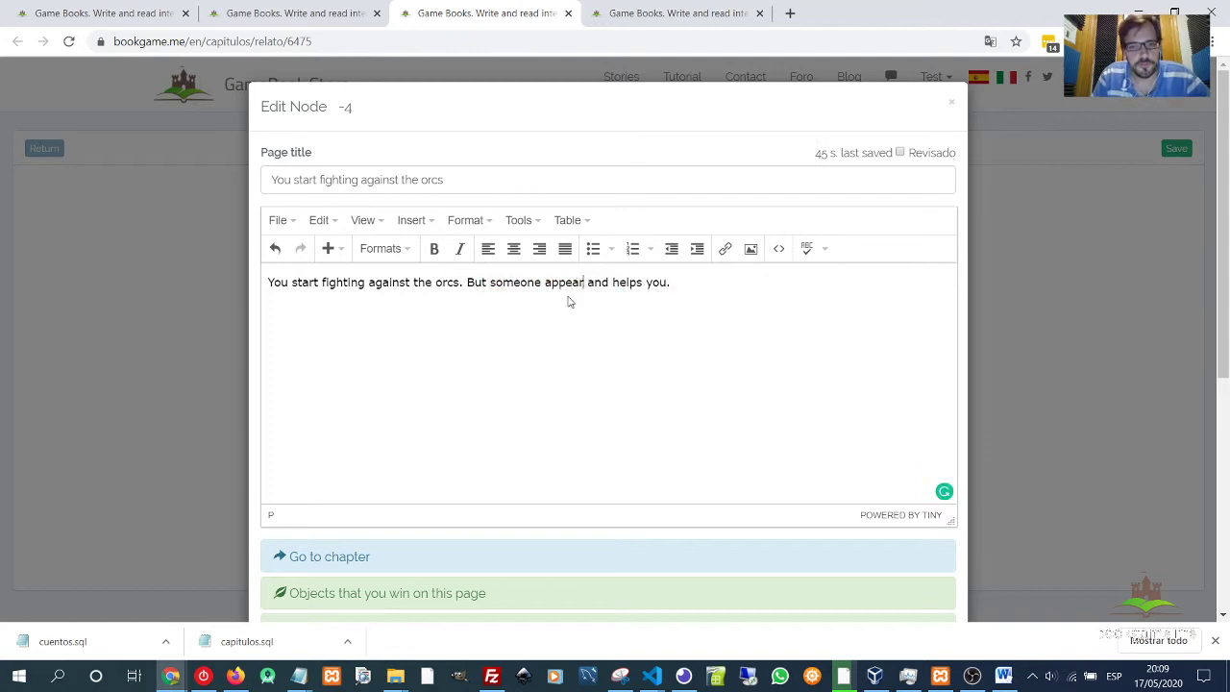
drag(685, 282, 260, 285)
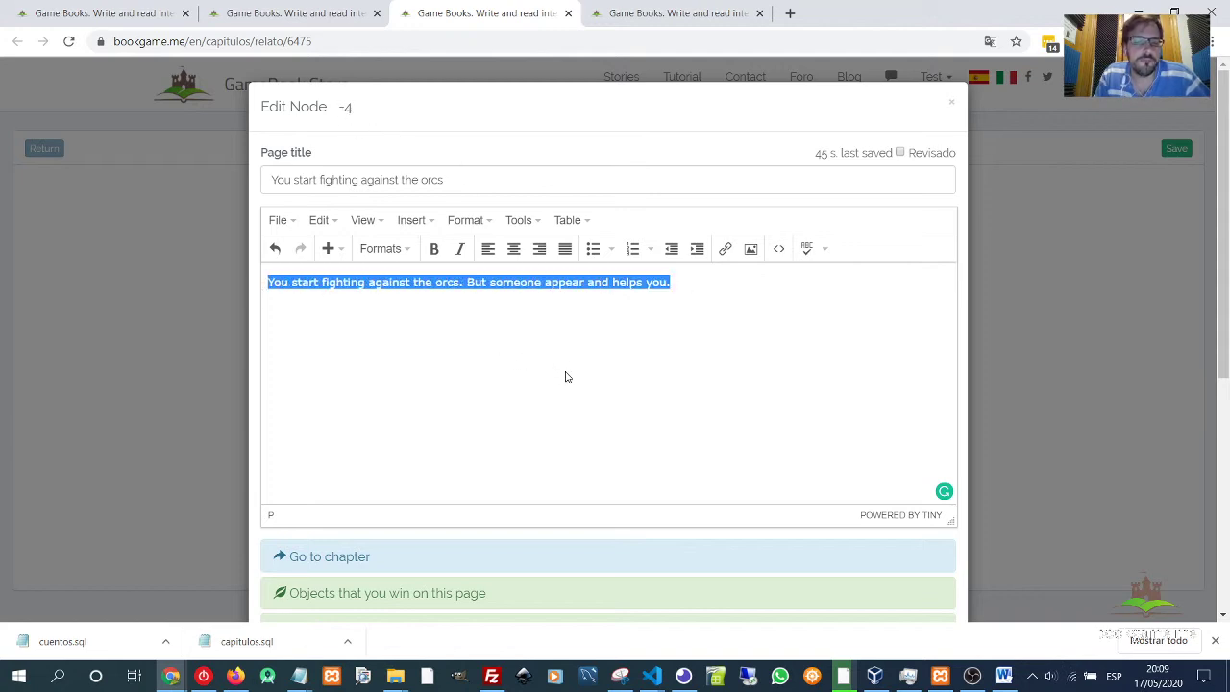
Save the fighting page and move the You meet someone and You start fighting against the orcs nodes slightly left.
scroll(769, 442, down, 5)
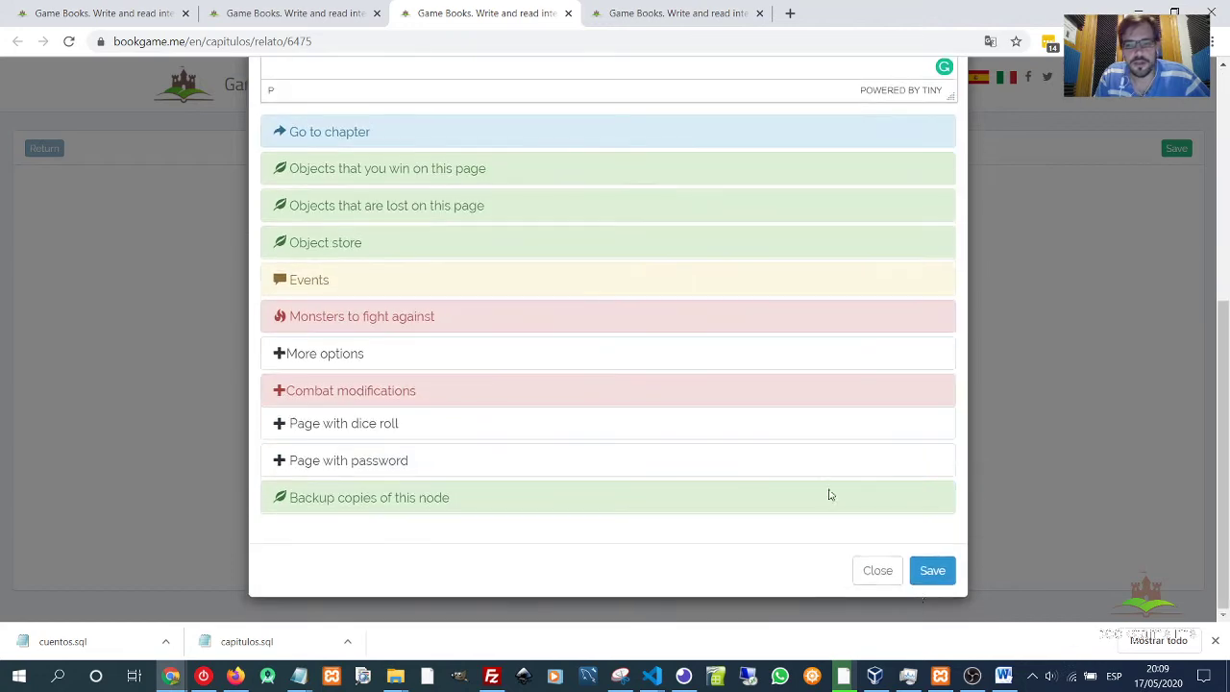
click(932, 571)
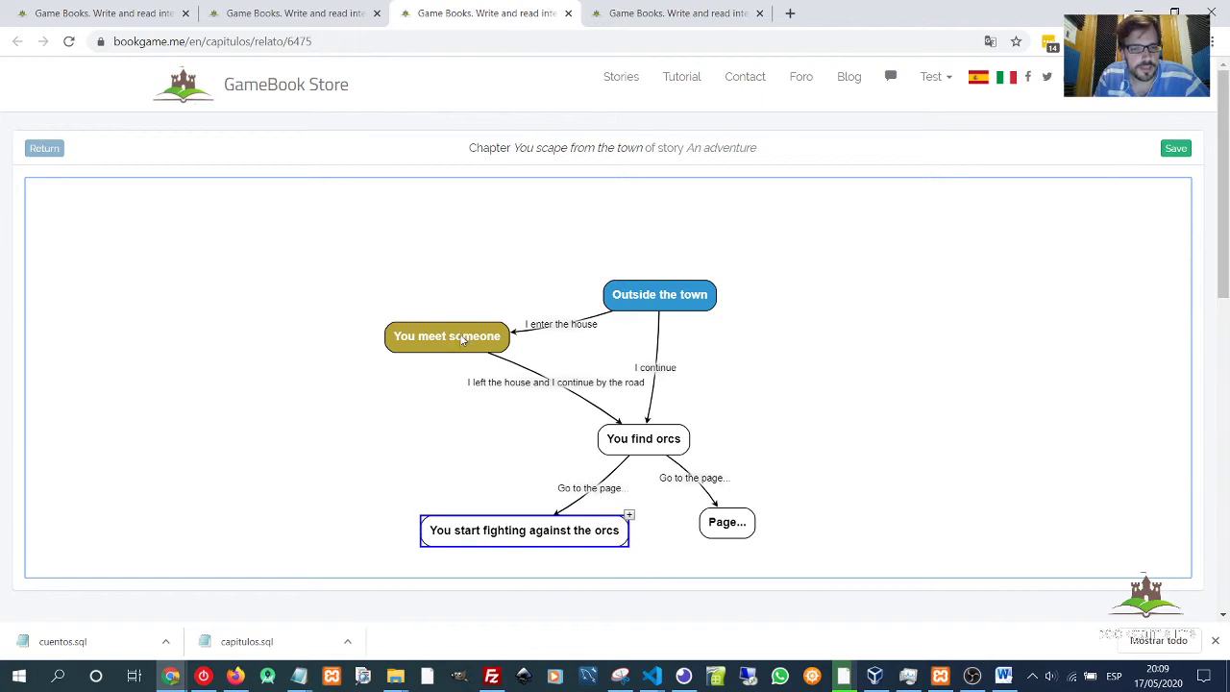
drag(465, 337, 461, 343)
drag(540, 530, 511, 524)
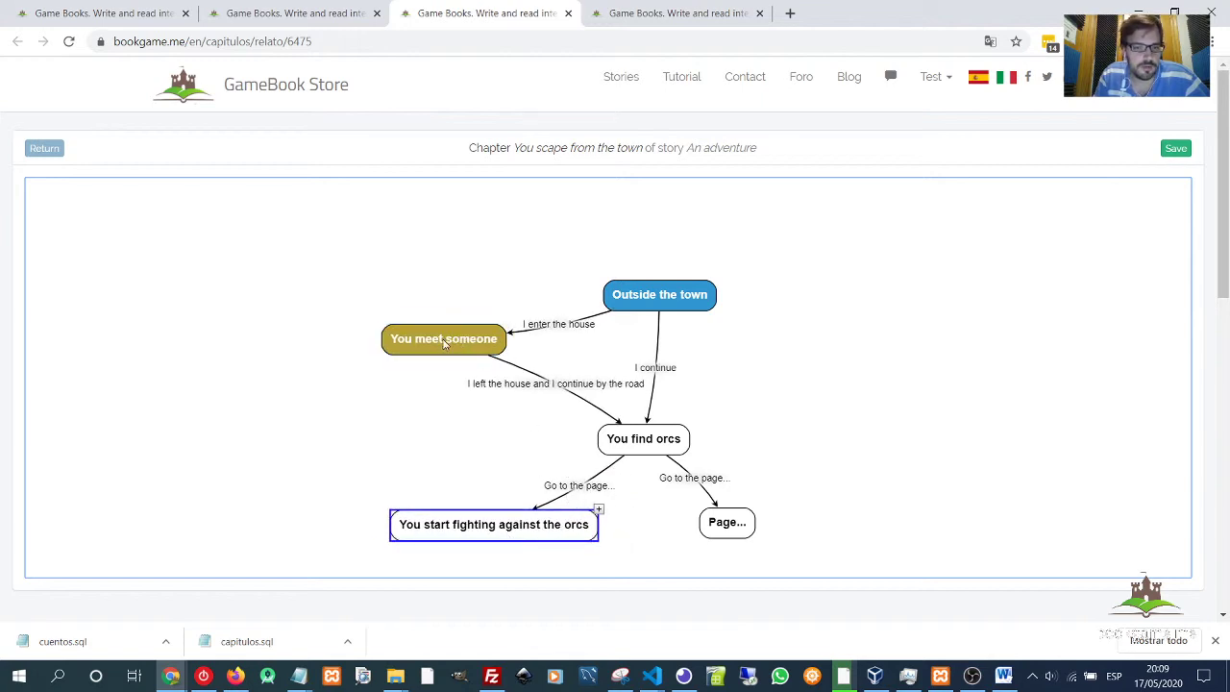
Retitle the link from You find orcs to You start fighting against the orcs as "You attack".
double_click(577, 492)
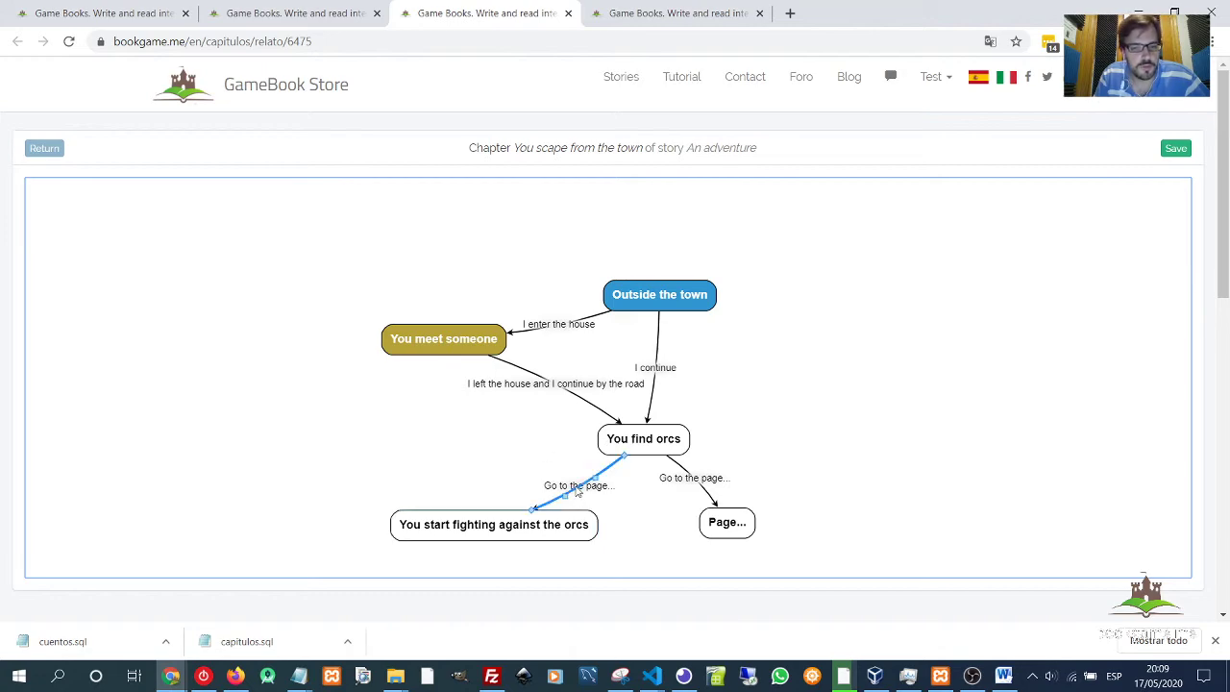
drag(355, 178, 240, 180)
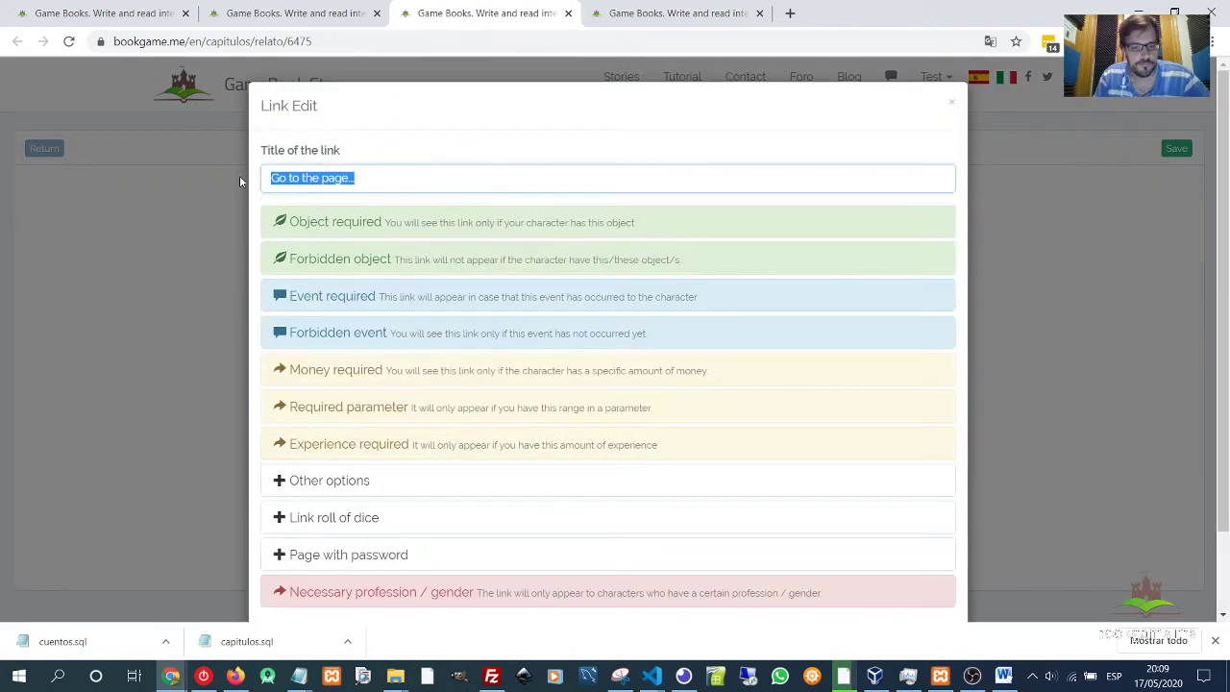
text(You attack)
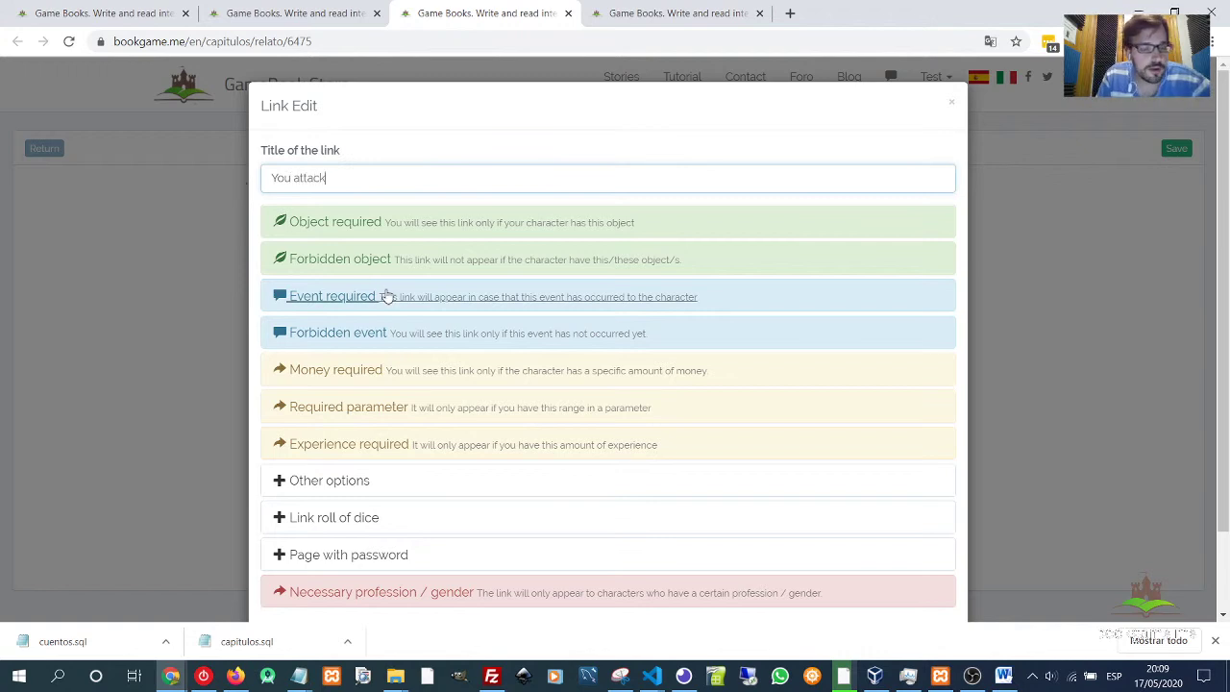
Make the link require the event You became friend of a man, save it, and move the fighting page's node slightly down.
scroll(385, 294, down, 1)
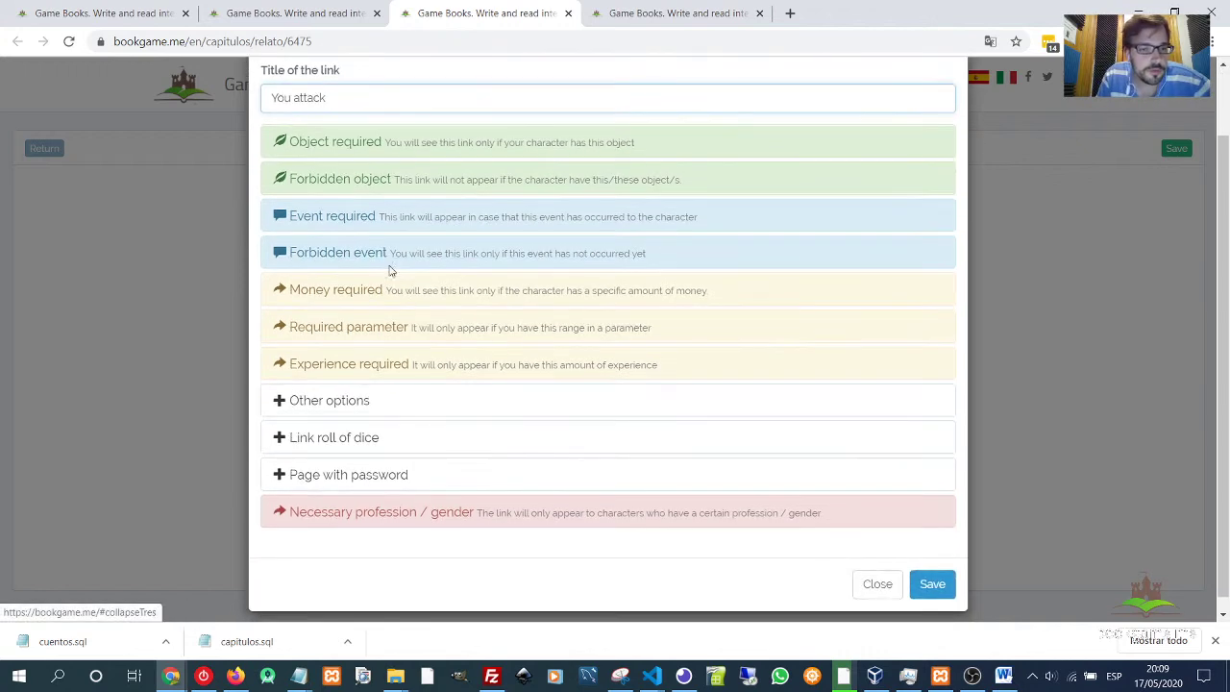
click(336, 220)
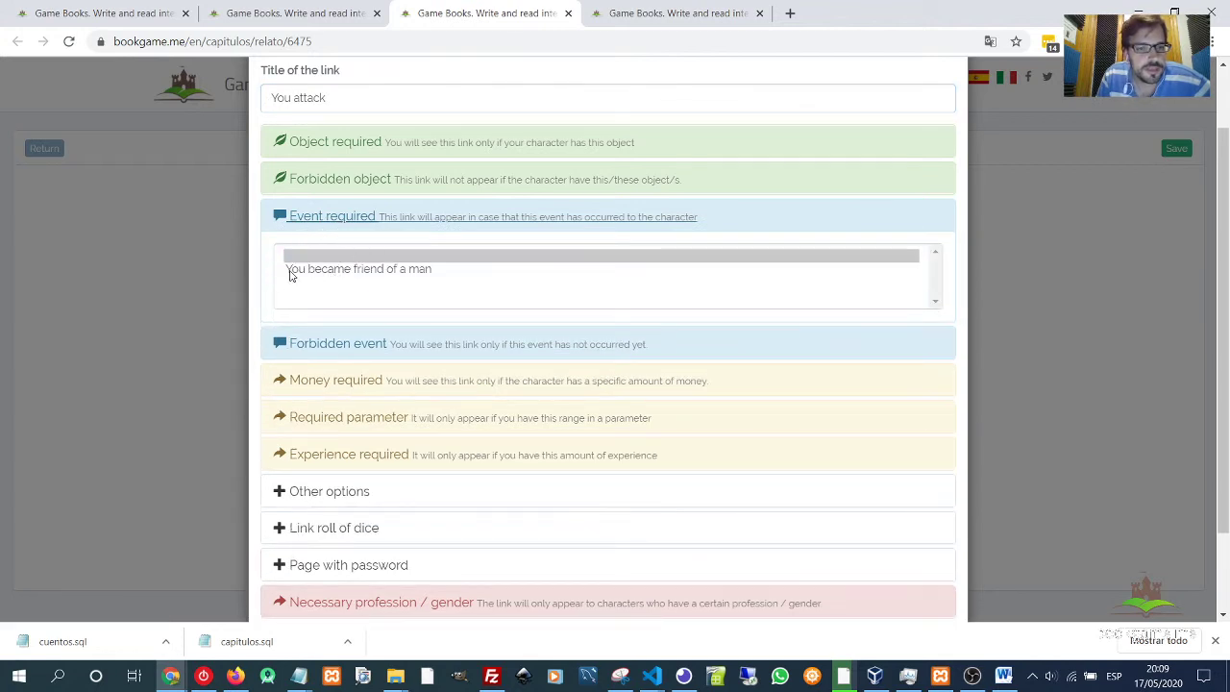
click(374, 272)
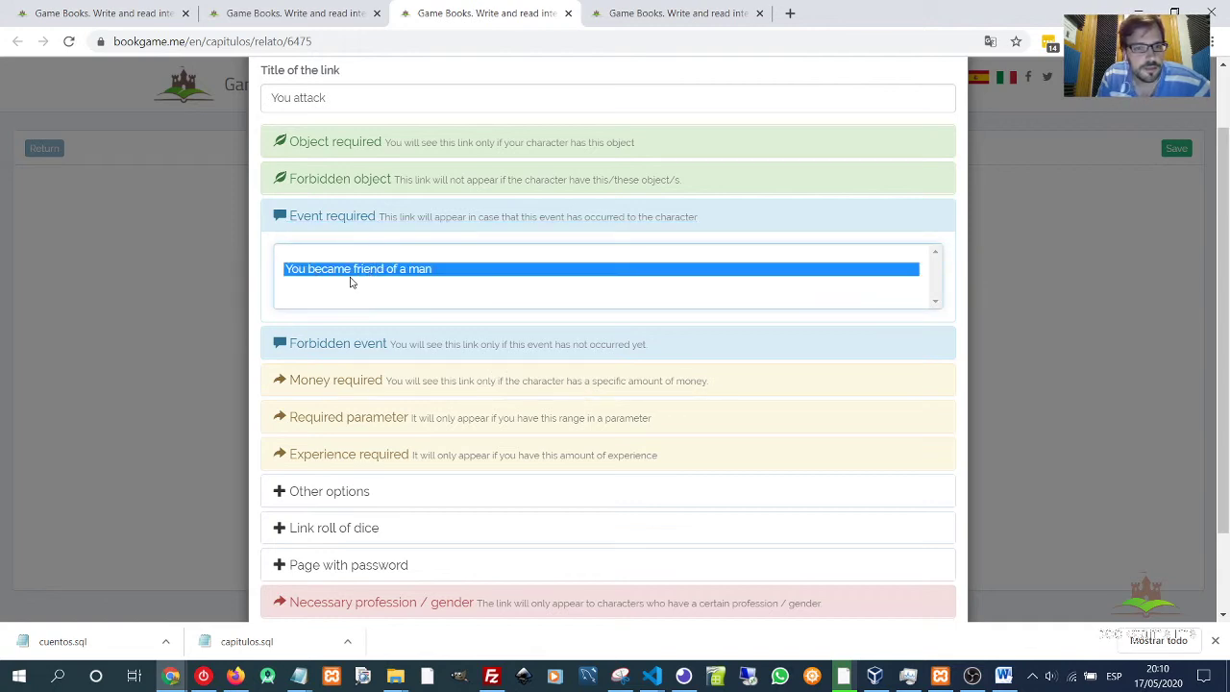
scroll(643, 389, down, 1)
scroll(642, 389, down, 2)
click(928, 576)
click(527, 530)
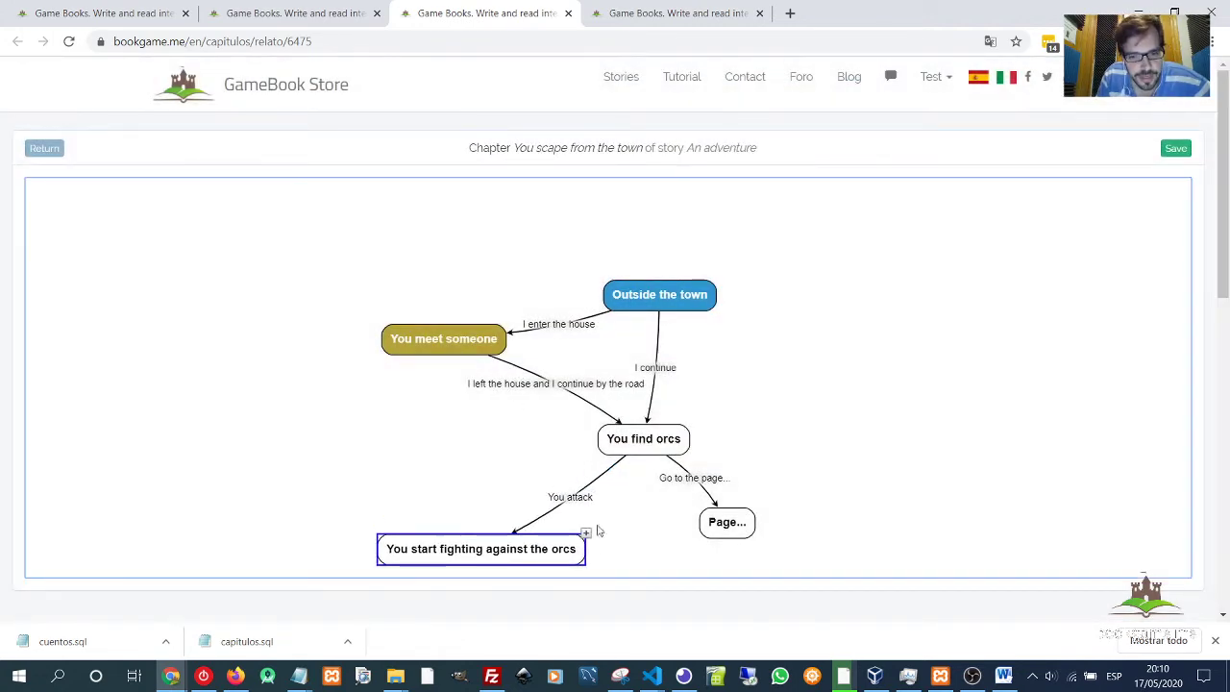
Set You became friend of a man as the forbidden event on the link to the untitled page and save the link.
double_click(699, 486)
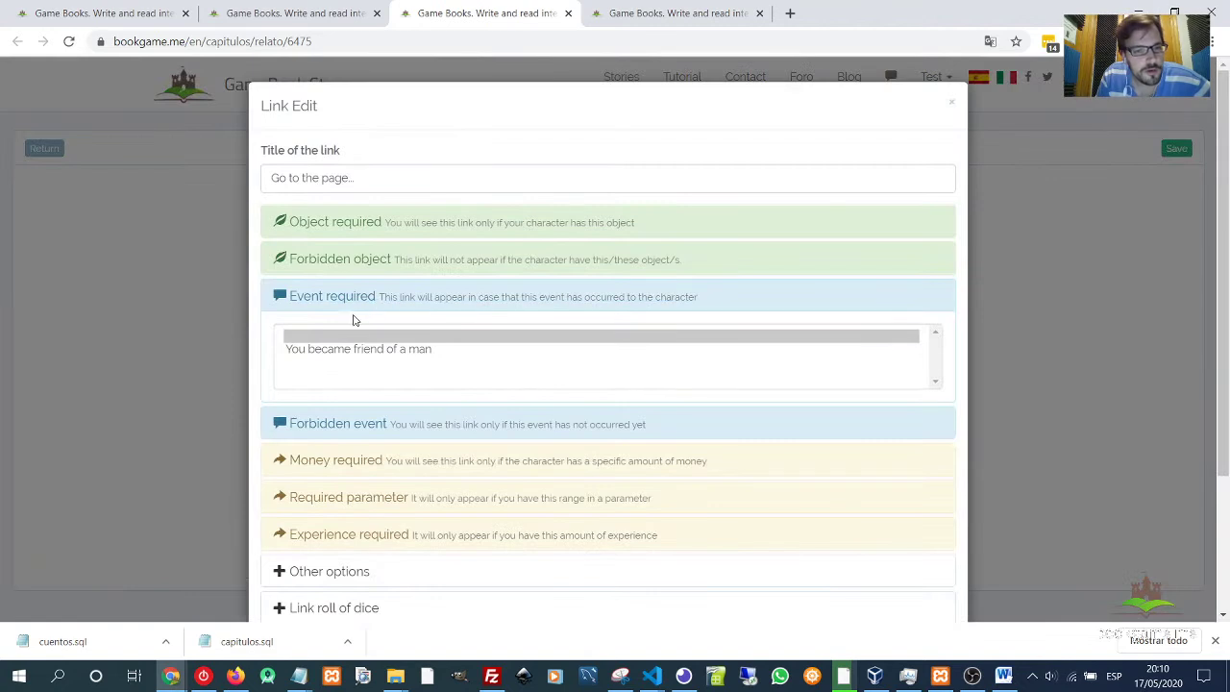
click(343, 306)
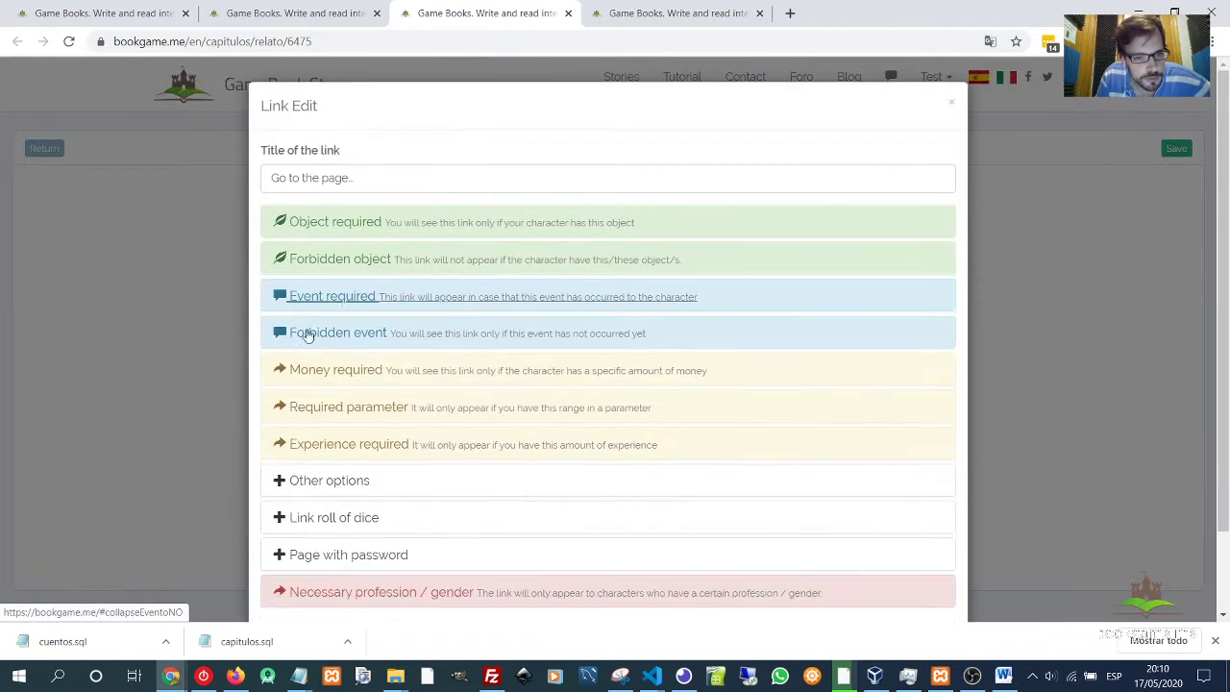
click(360, 334)
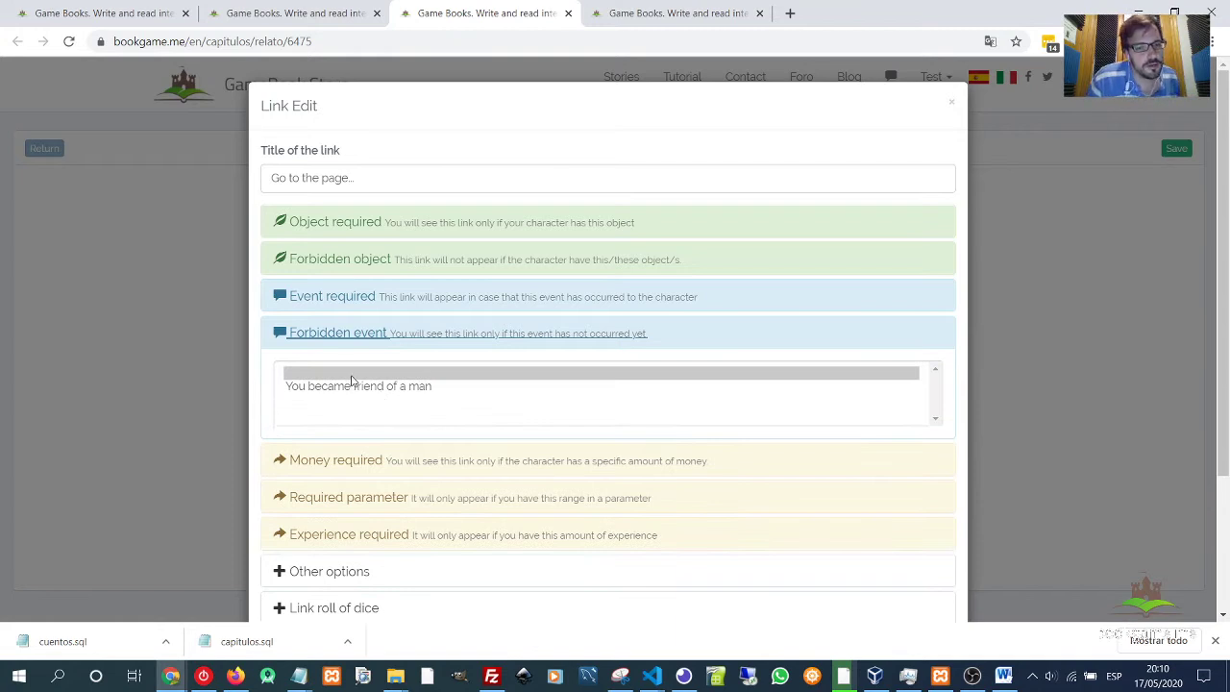
click(362, 389)
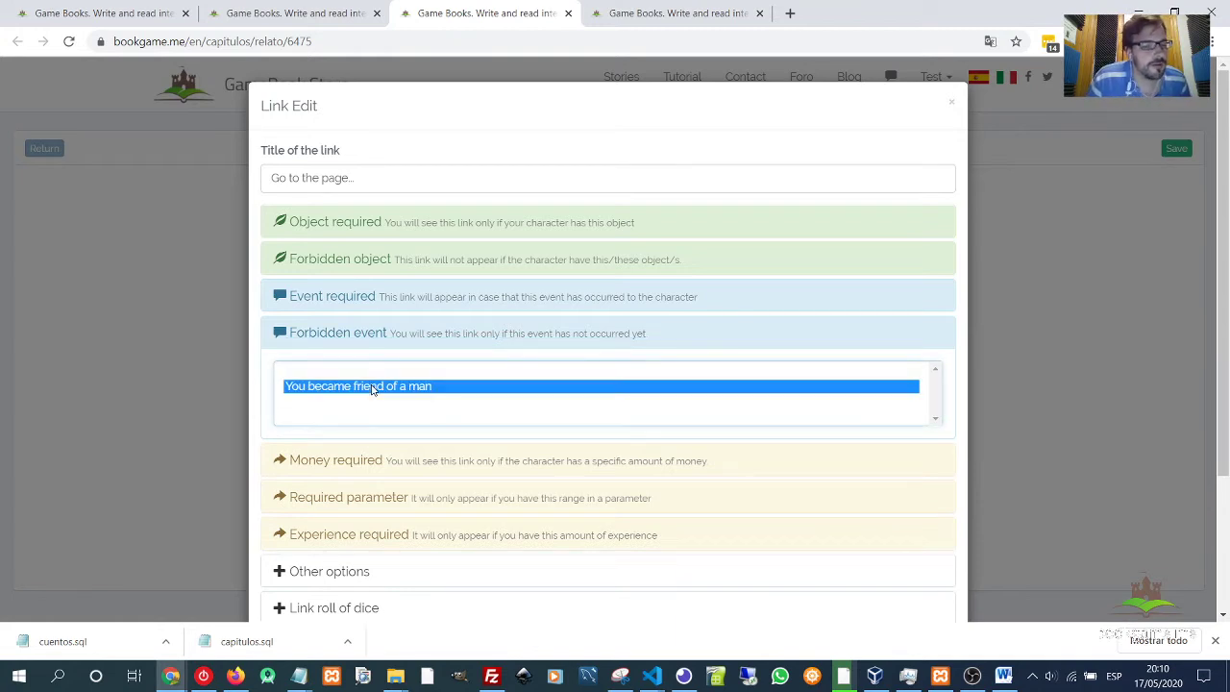
scroll(691, 453, down, 2)
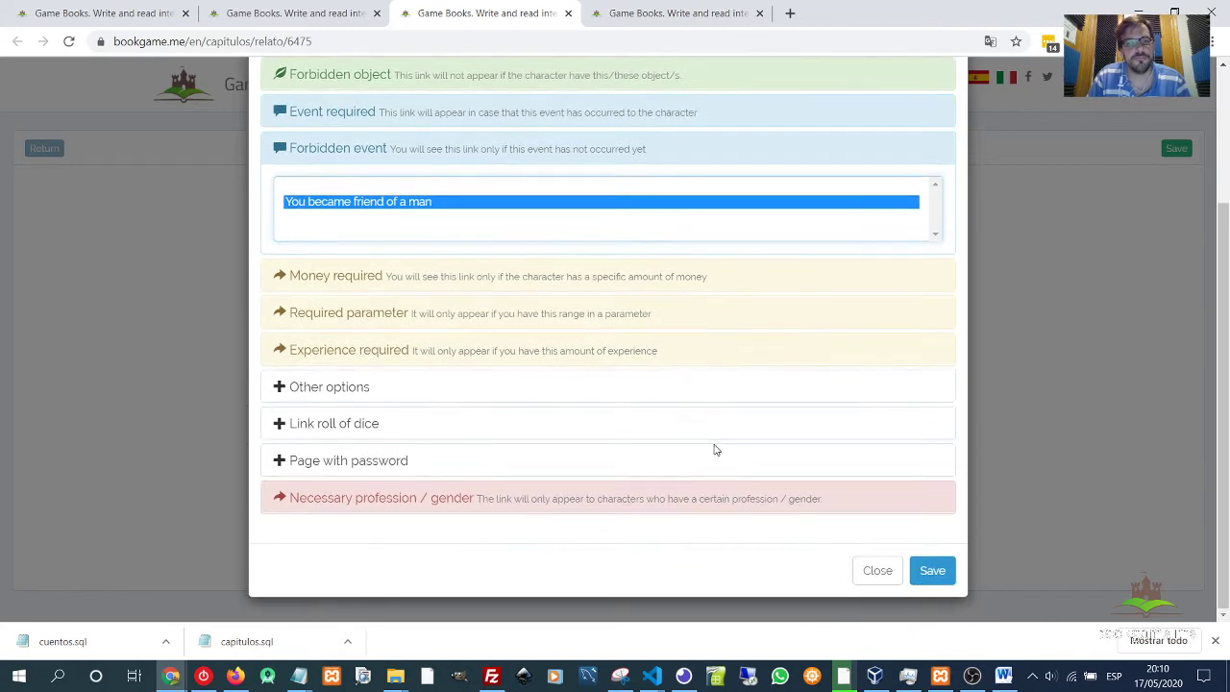
scroll(722, 447, up, 1)
scroll(869, 532, down, 1)
click(933, 571)
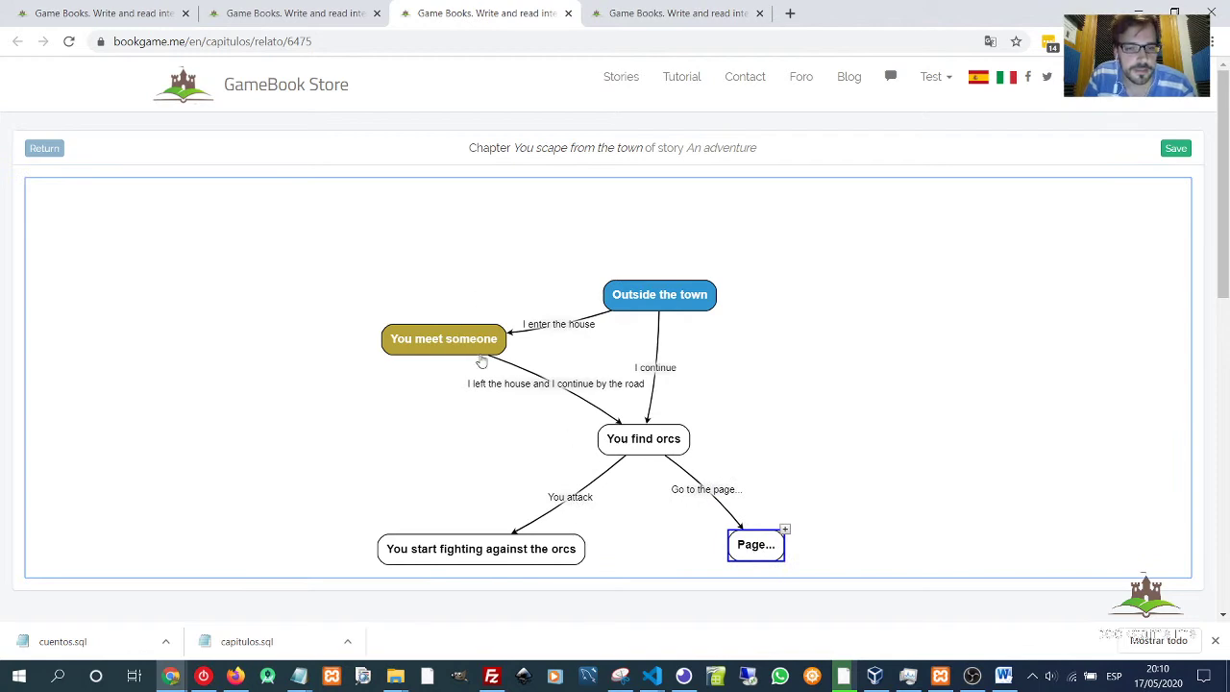
Align the fighting page's node and the untitled page's node at about the same height below You find orcs.
click(492, 550)
click(745, 543)
drag(749, 556, 737, 548)
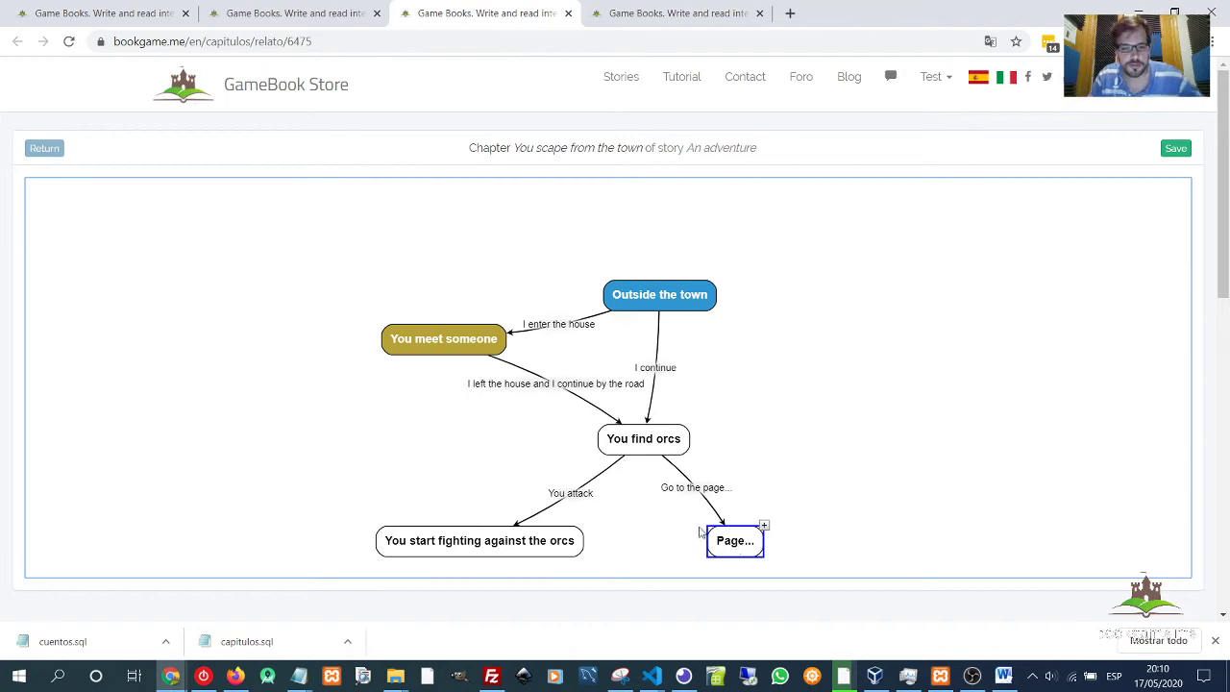
double_click(457, 545)
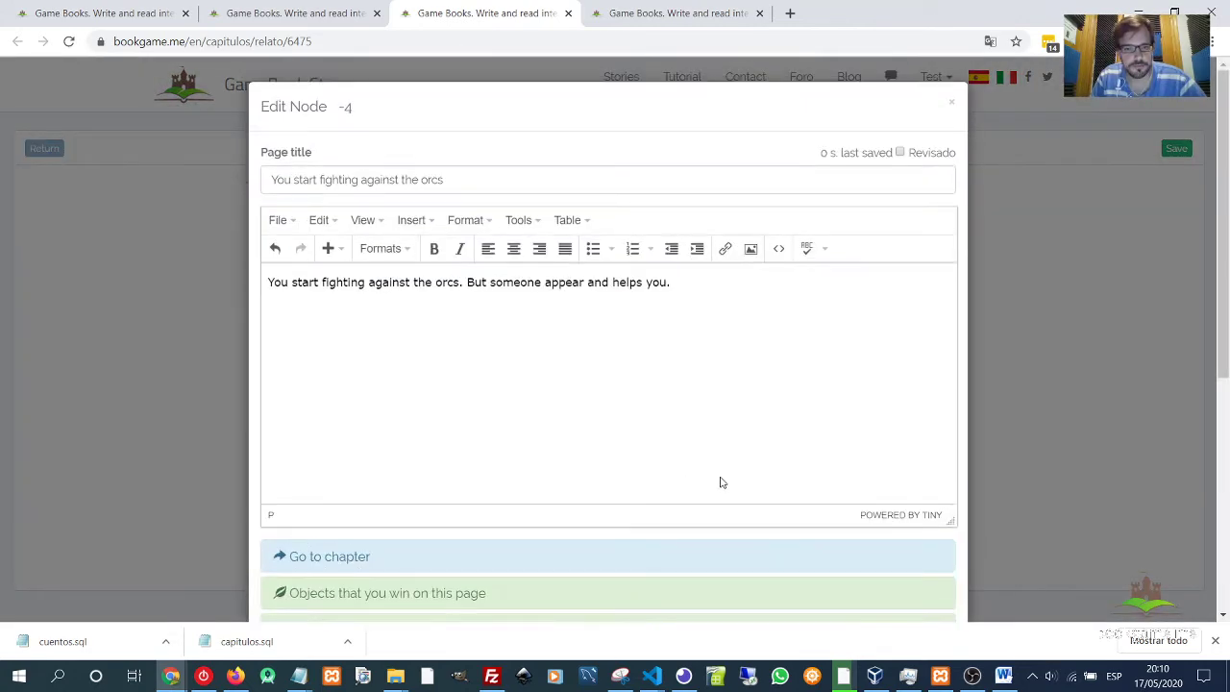
scroll(719, 481, down, 5)
click(878, 580)
Retitle the link from You find orcs to the untitled page as "You attack" and save it.
click(752, 546)
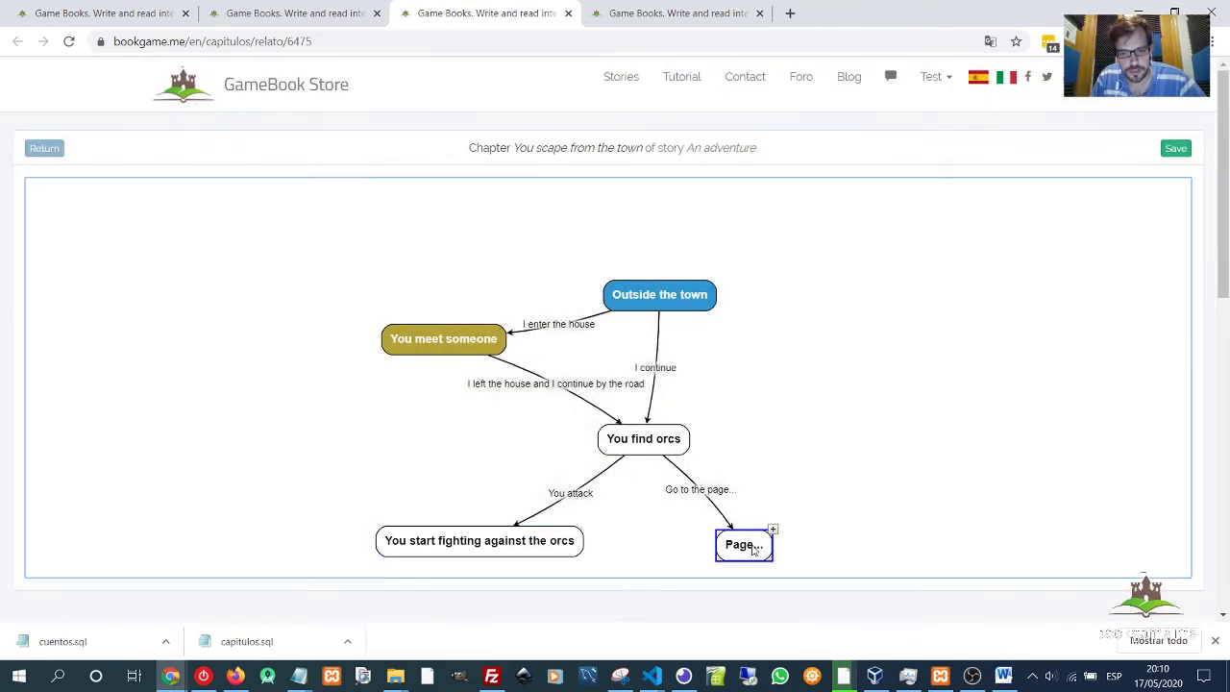
double_click(712, 502)
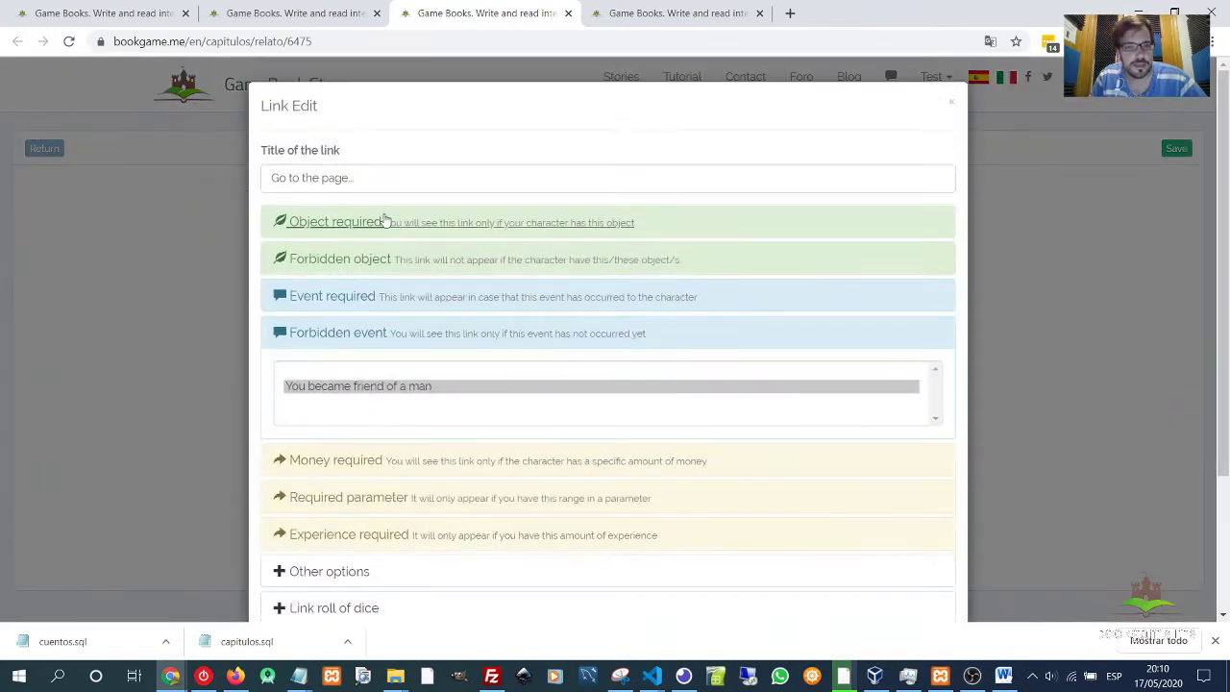
drag(455, 179, 158, 173)
text(You attack)
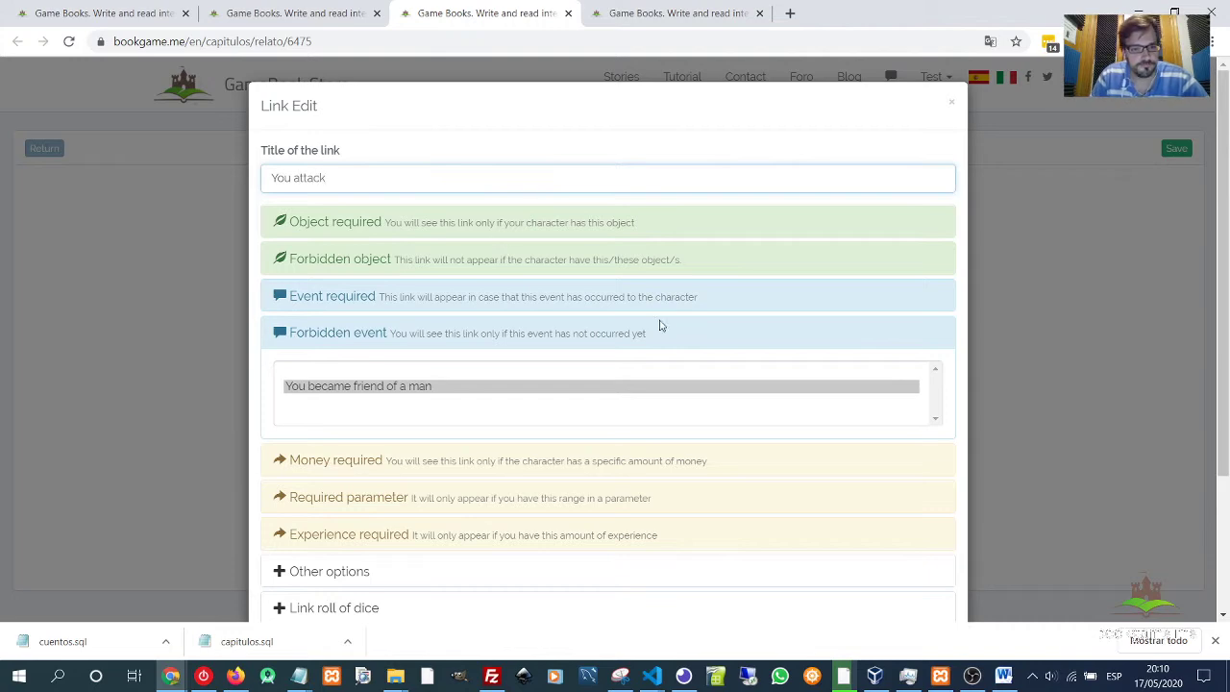
scroll(653, 320, down, 5)
click(930, 569)
Title the remaining untitled page "You attack without any help".
double_click(745, 548)
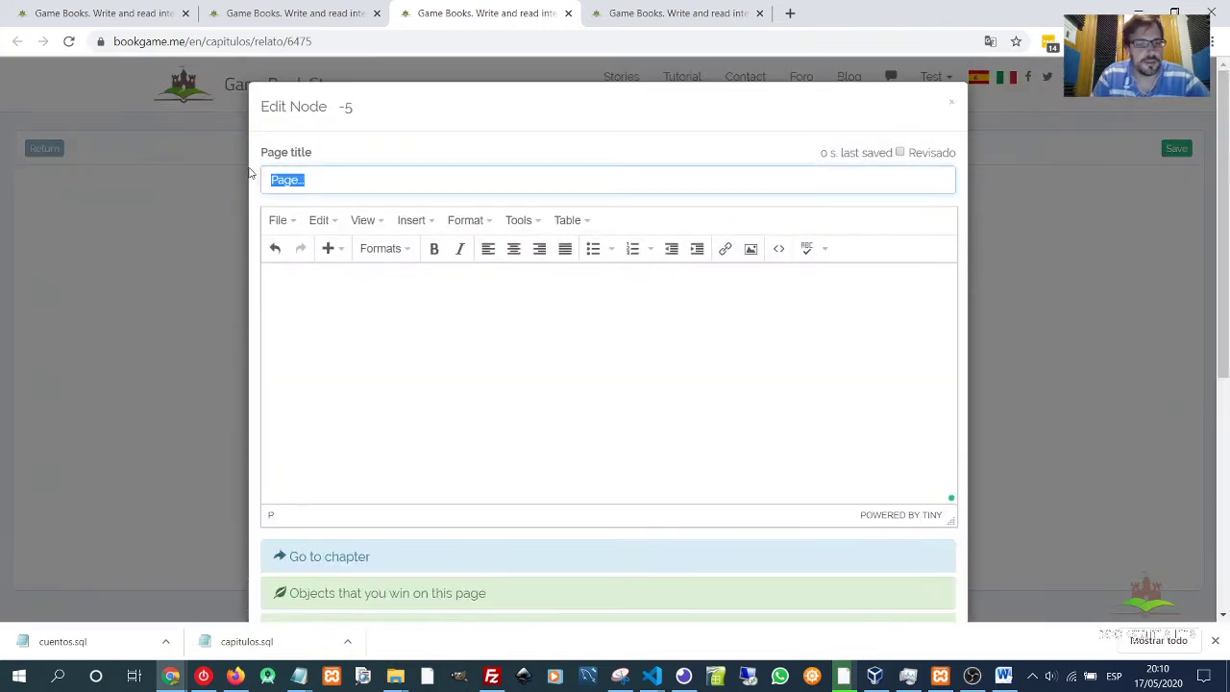
text(You a)
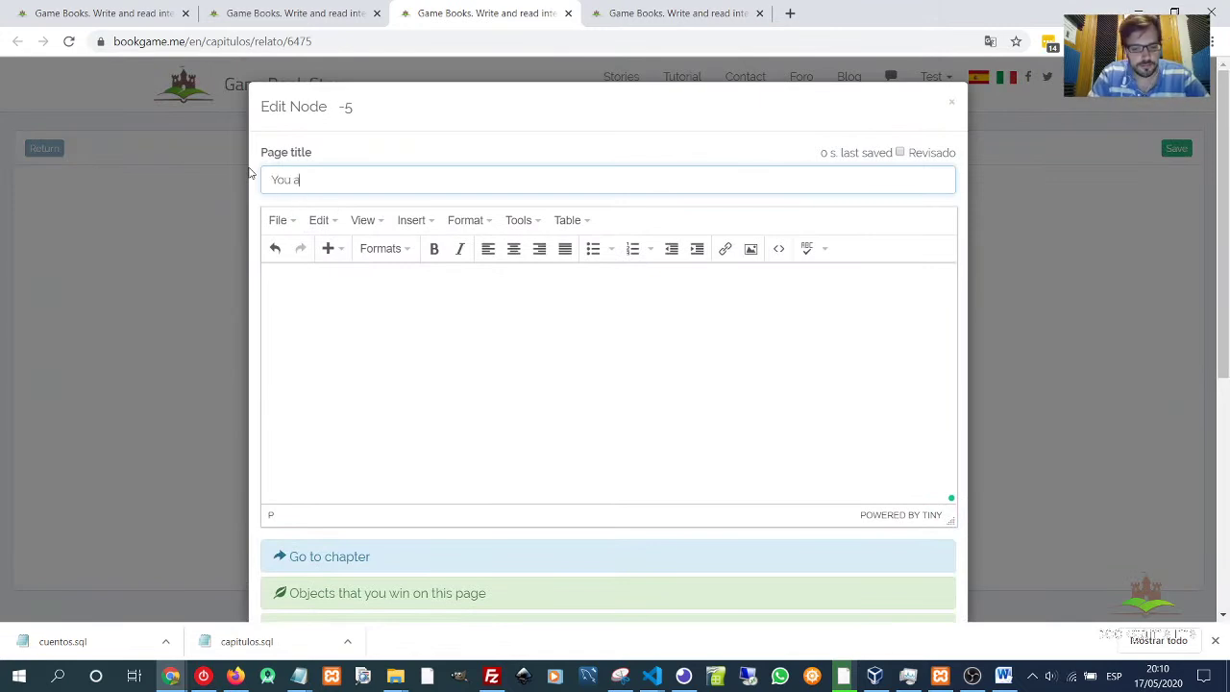
text(ttack w)
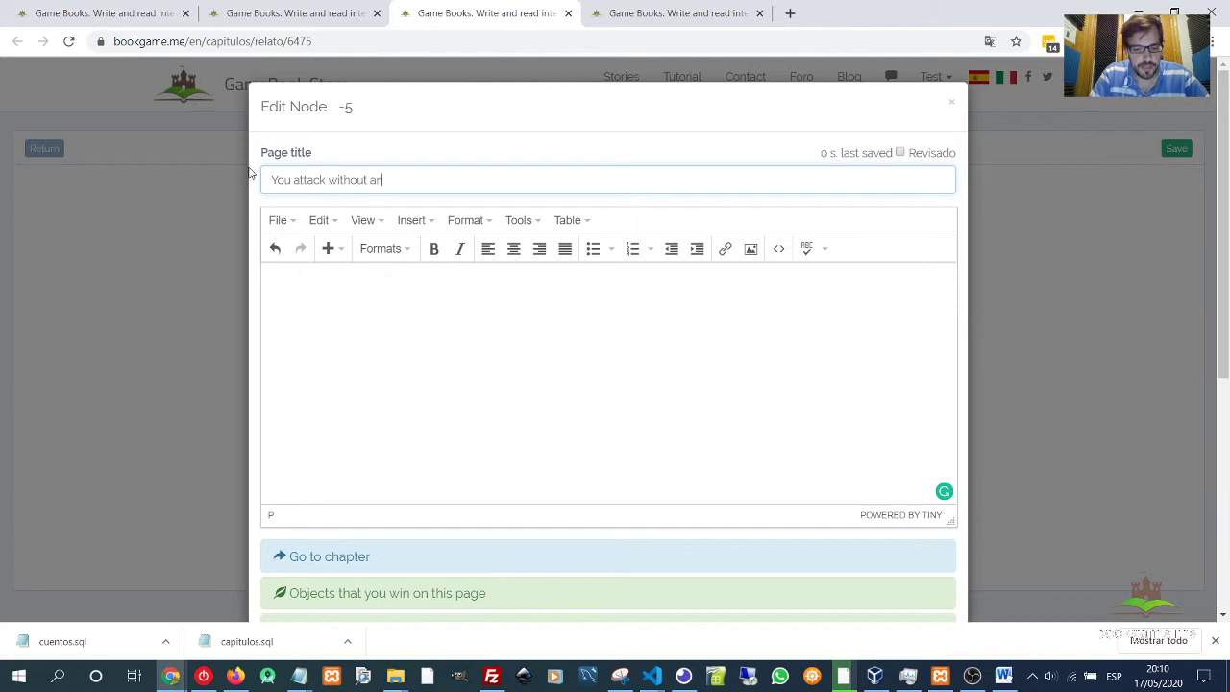
text(ithout any help)
Write "You attack the orcs, but they are very strong." as the page's body text, correcting the misspelled first word.
key(Tab)
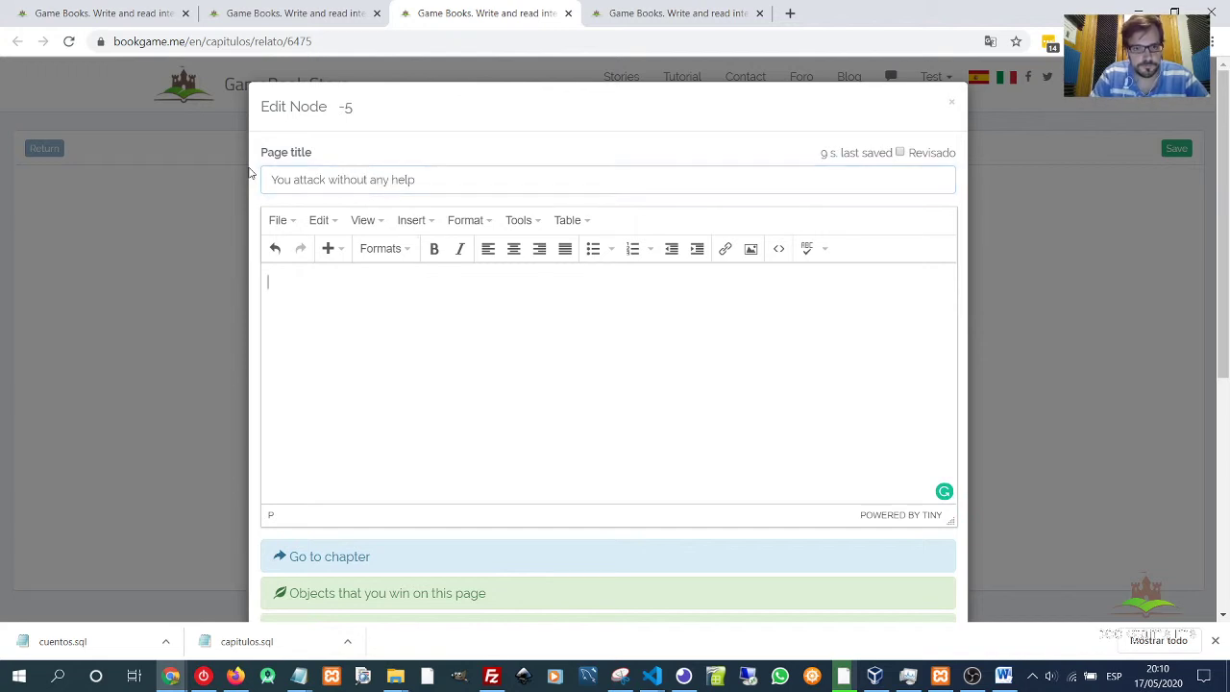
text(You attack the orcs, but they are ve)
text(strong.)
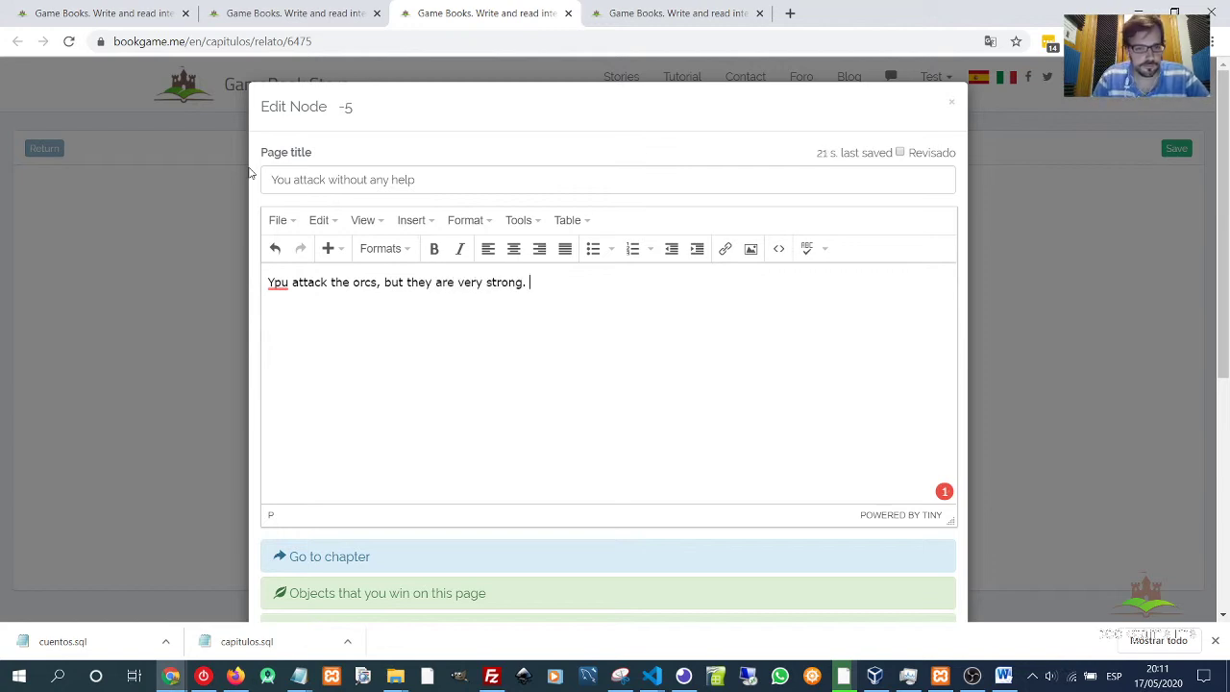
mouse_move(285, 302)
click(303, 359)
Add two Orcs as monsters to fight against on the You attack without any help page and save it.
scroll(679, 408, down, 1)
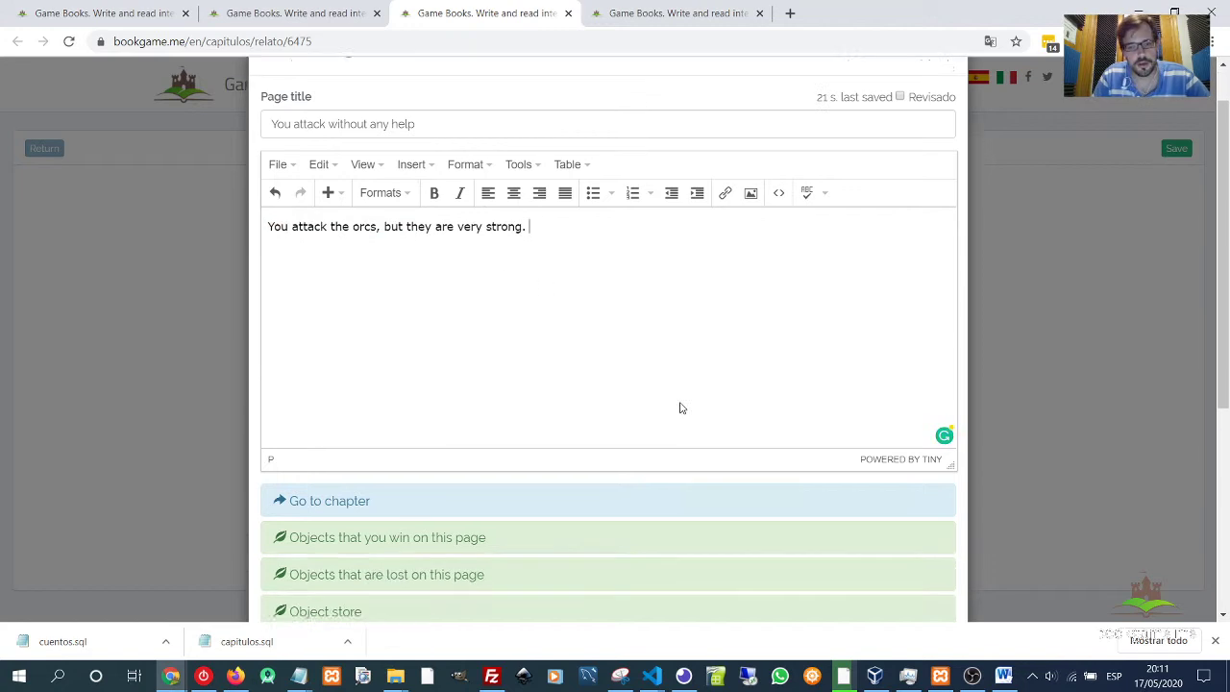
scroll(596, 414, down, 3)
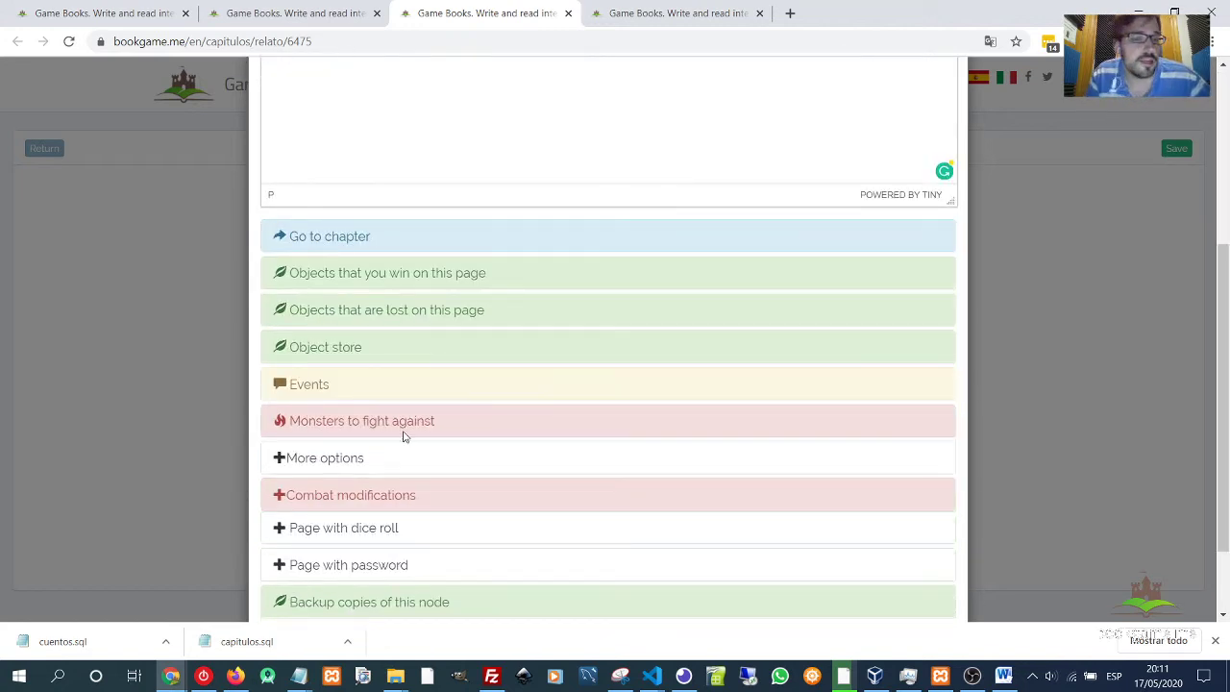
click(336, 423)
scroll(499, 432, down, 1)
scroll(509, 403, down, 1)
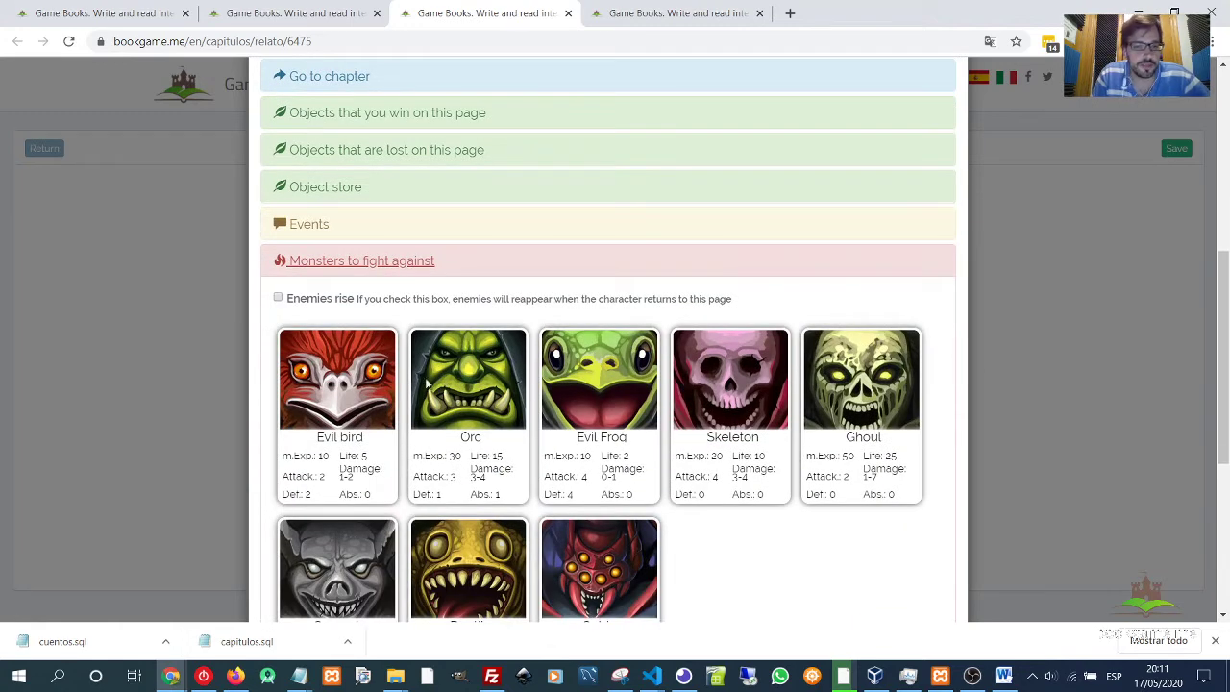
click(465, 404)
click(484, 367)
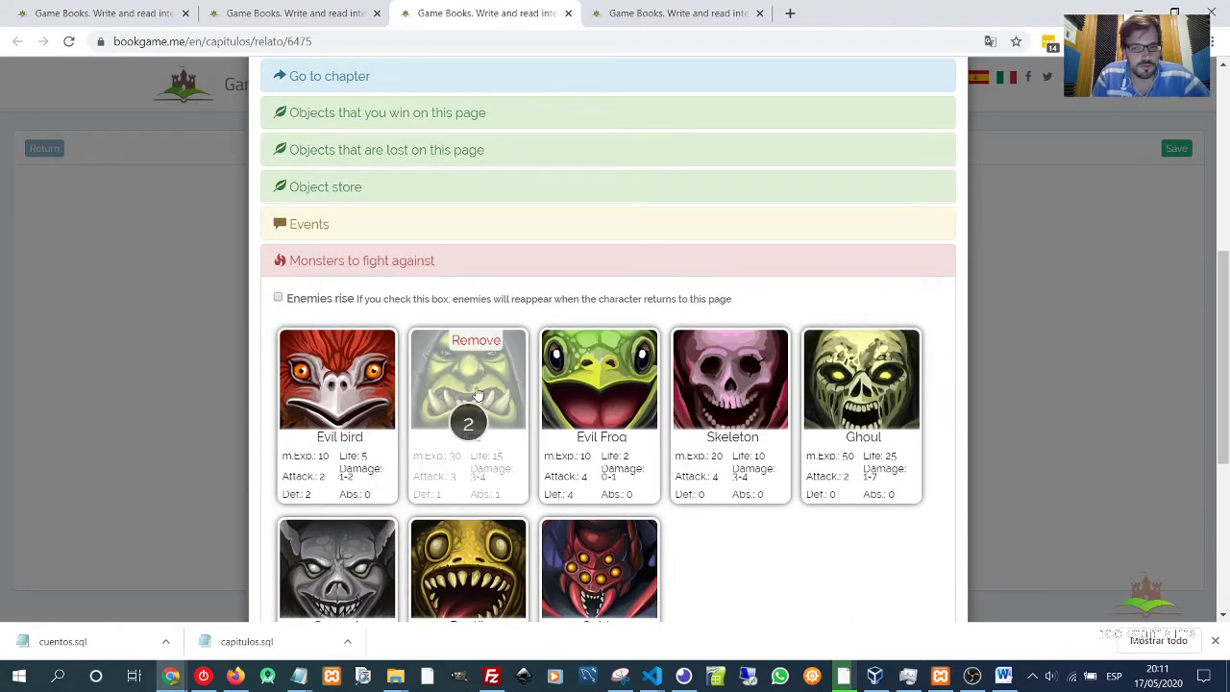
scroll(499, 413, down, 4)
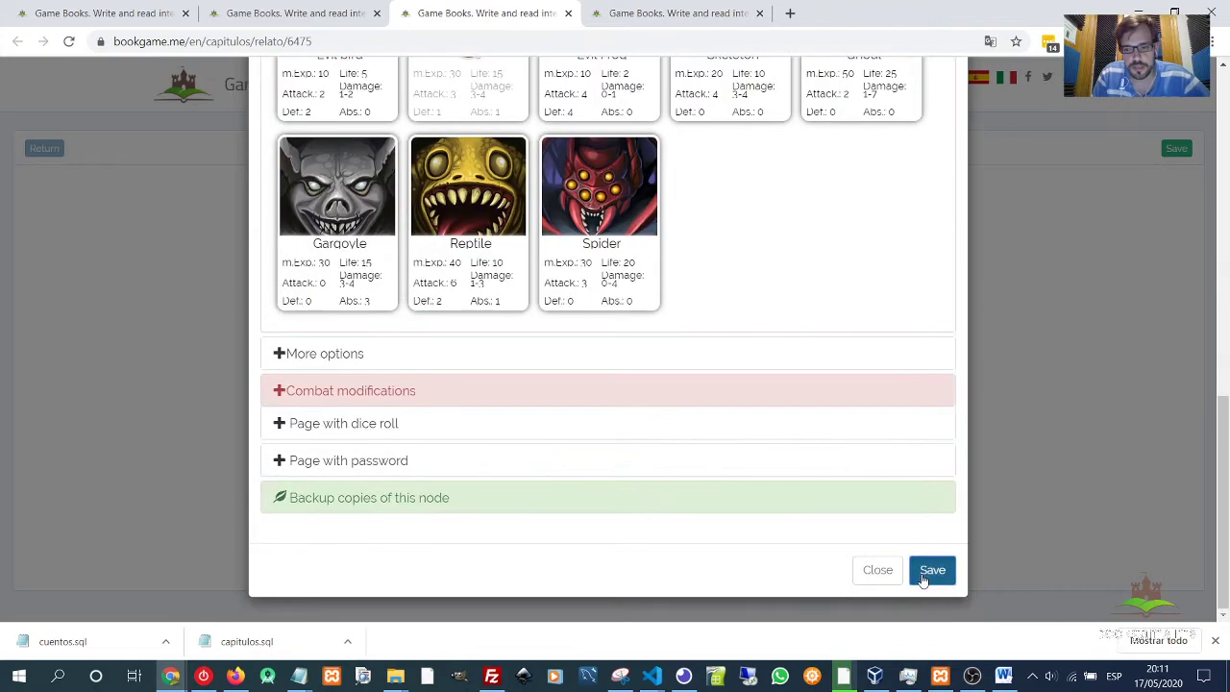
click(930, 570)
Move the You start fighting against the orcs node slightly left and add two Orcs as monsters to fight on that page.
click(480, 546)
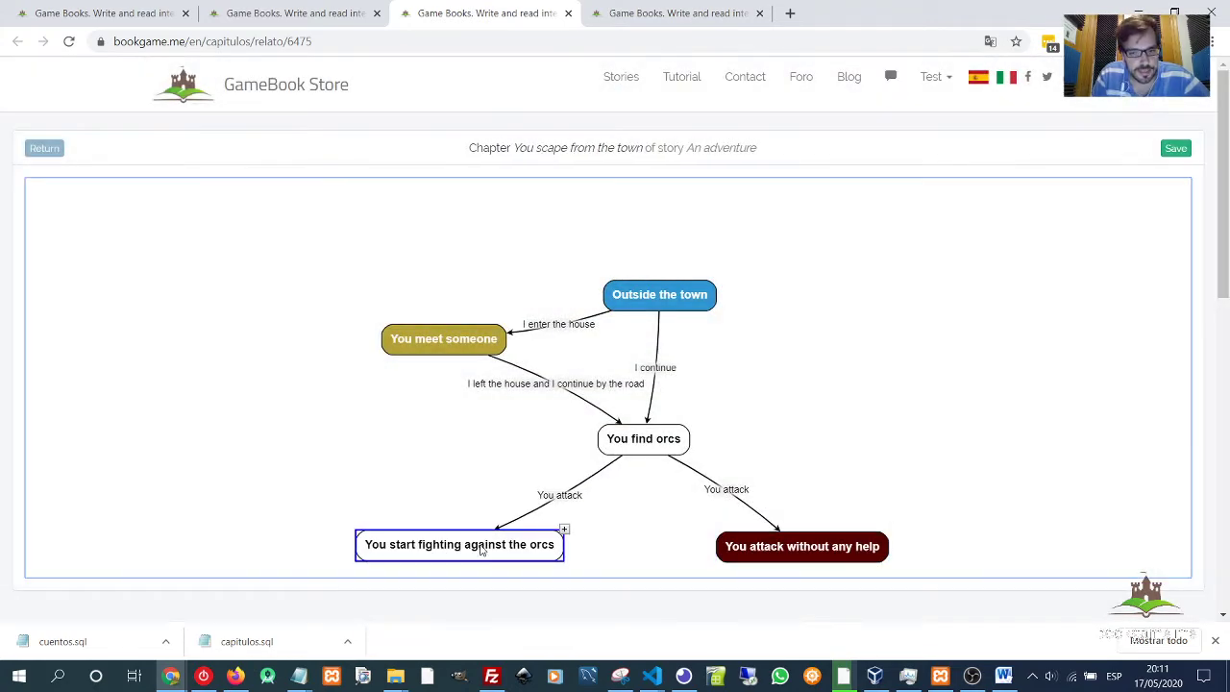
double_click(480, 546)
scroll(365, 394, down, 4)
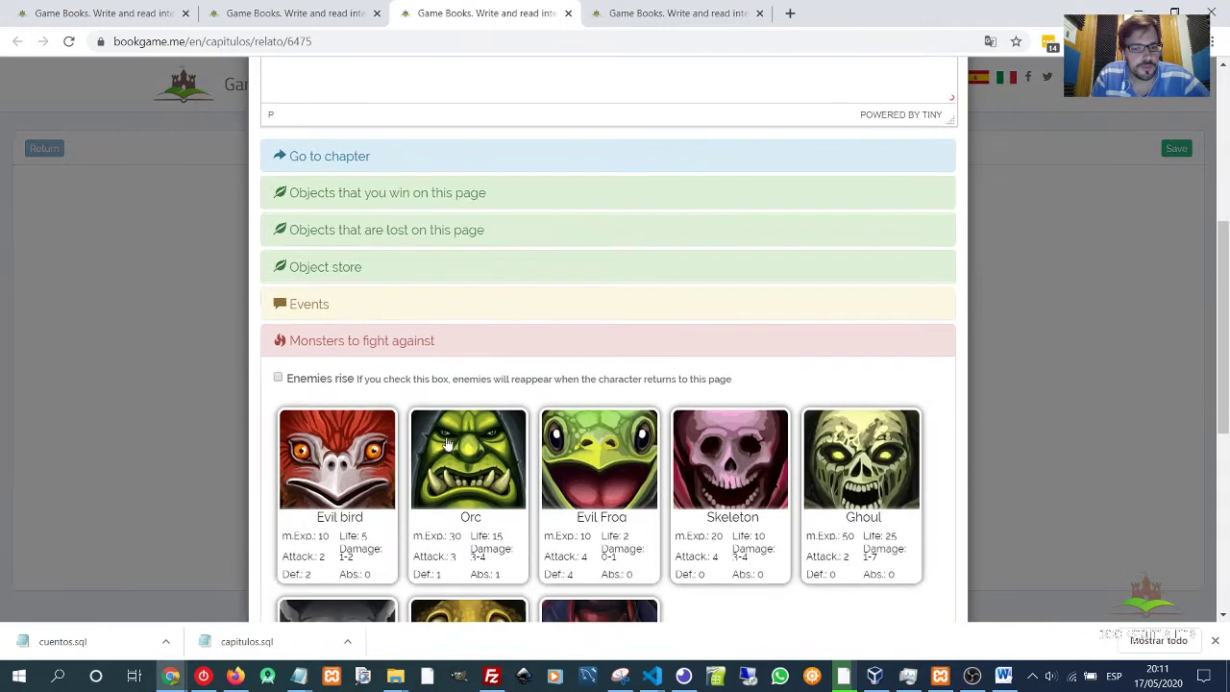
scroll(485, 442, down, 2)
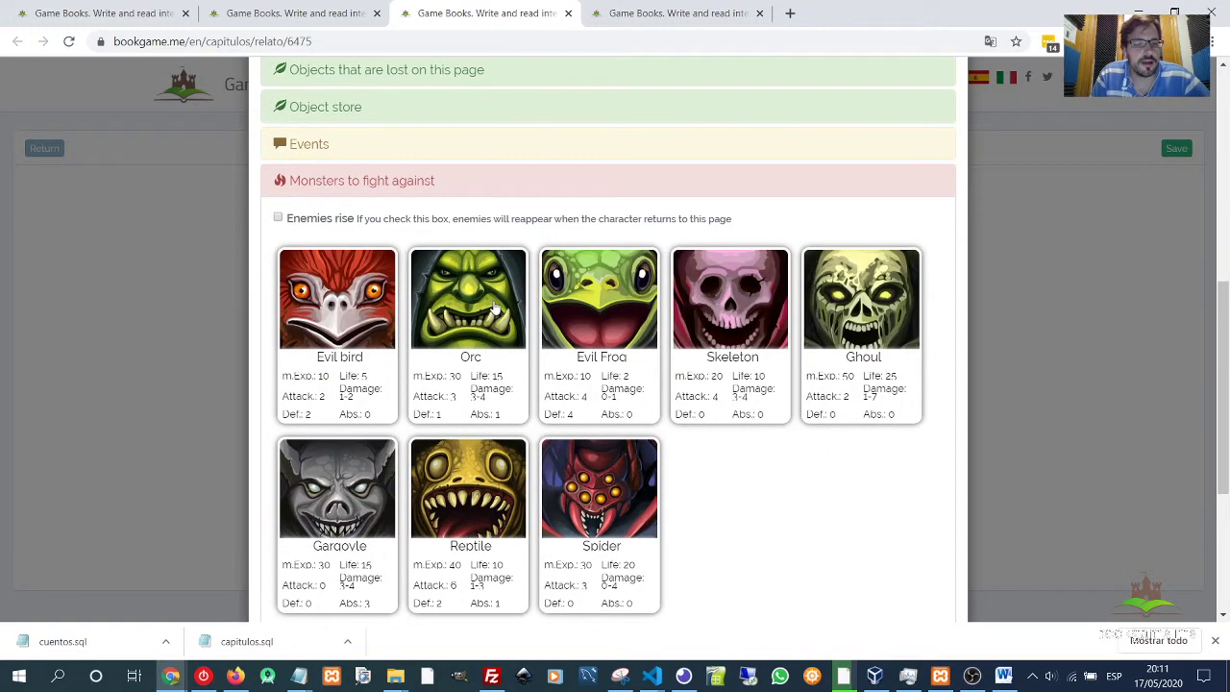
click(494, 302)
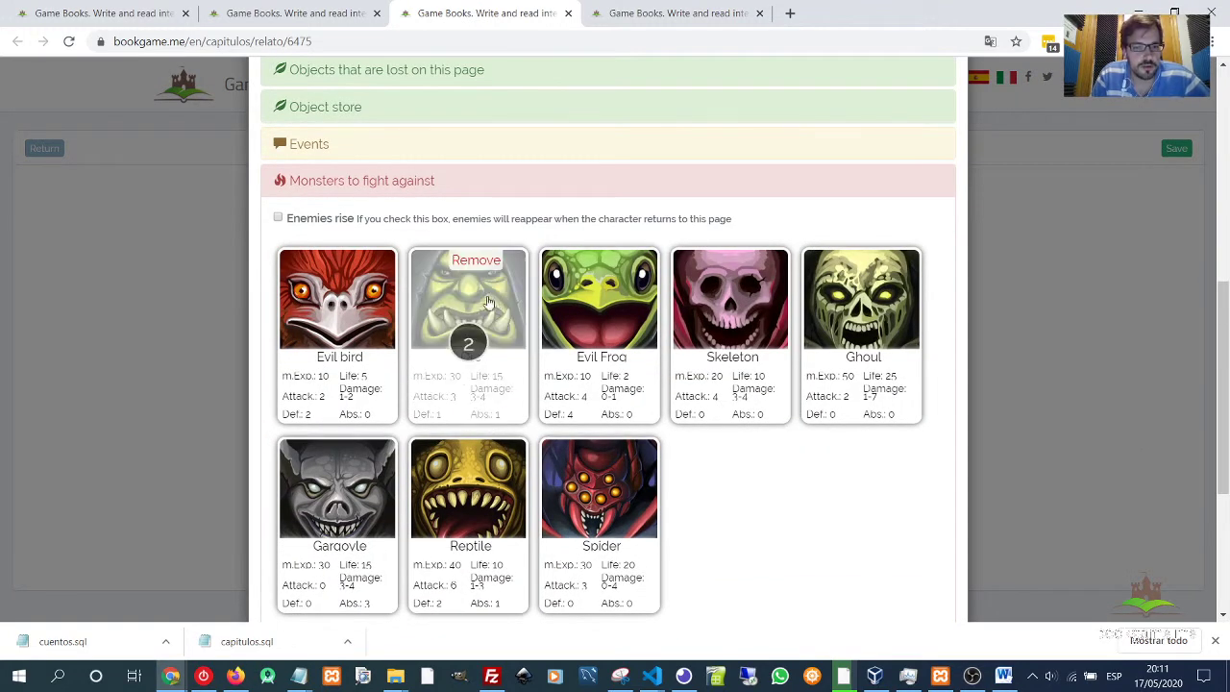
Give the You start fighting against the orcs page a character attack modification of 10 for 4 turns and save it.
click(337, 186)
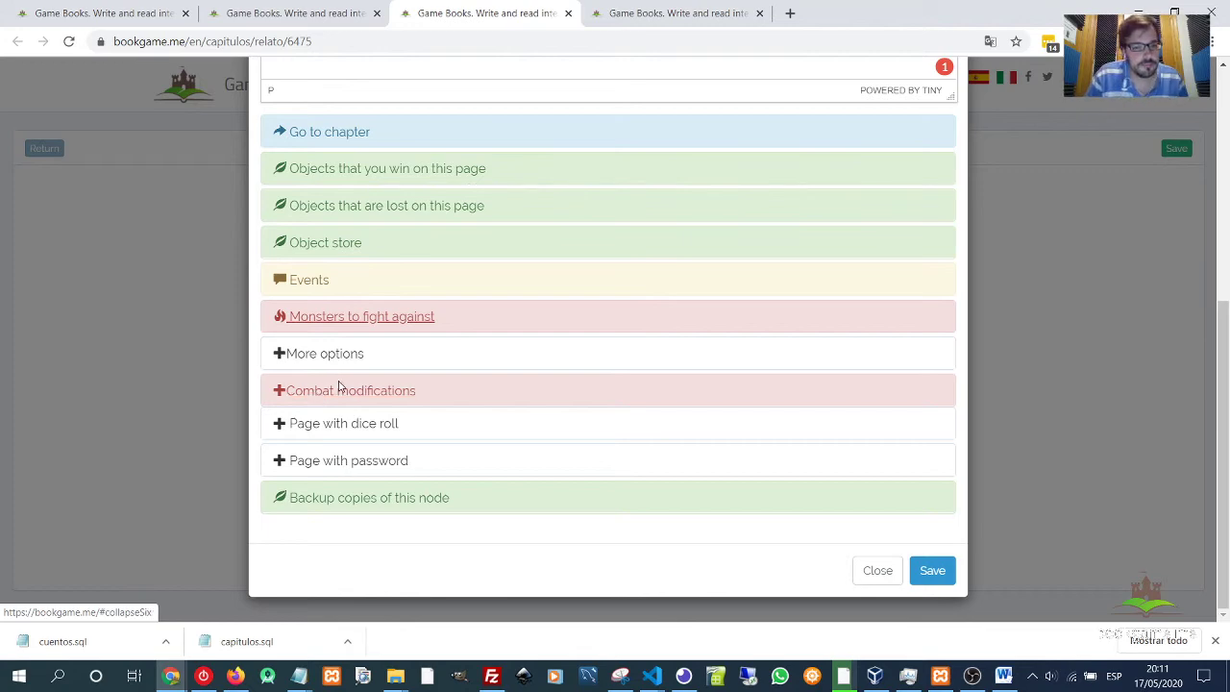
click(341, 390)
scroll(338, 376, down, 2)
scroll(434, 431, down, 5)
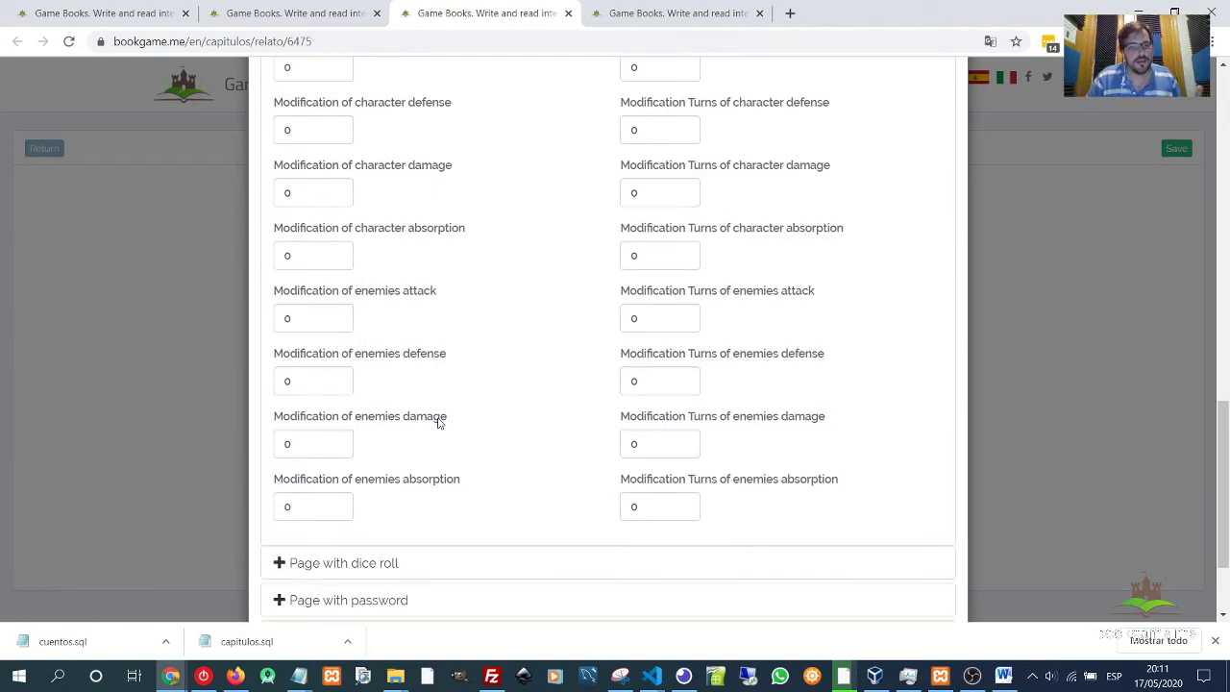
scroll(314, 191, up, 1)
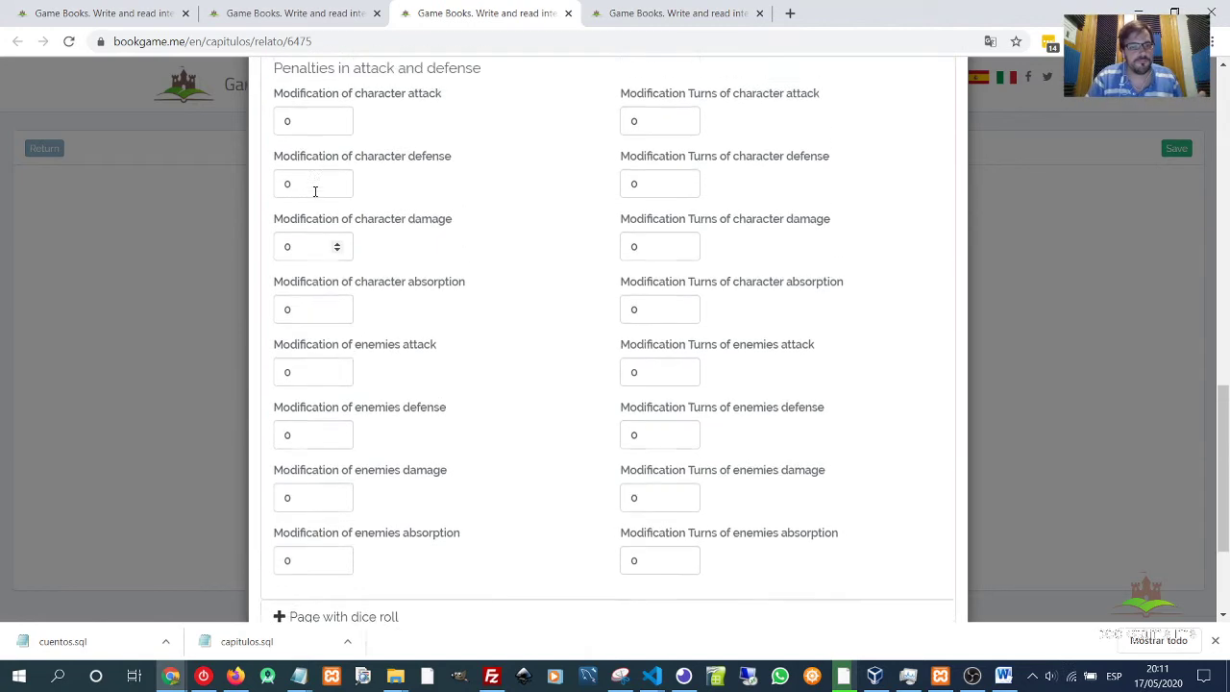
scroll(315, 191, up, 1)
double_click(312, 233)
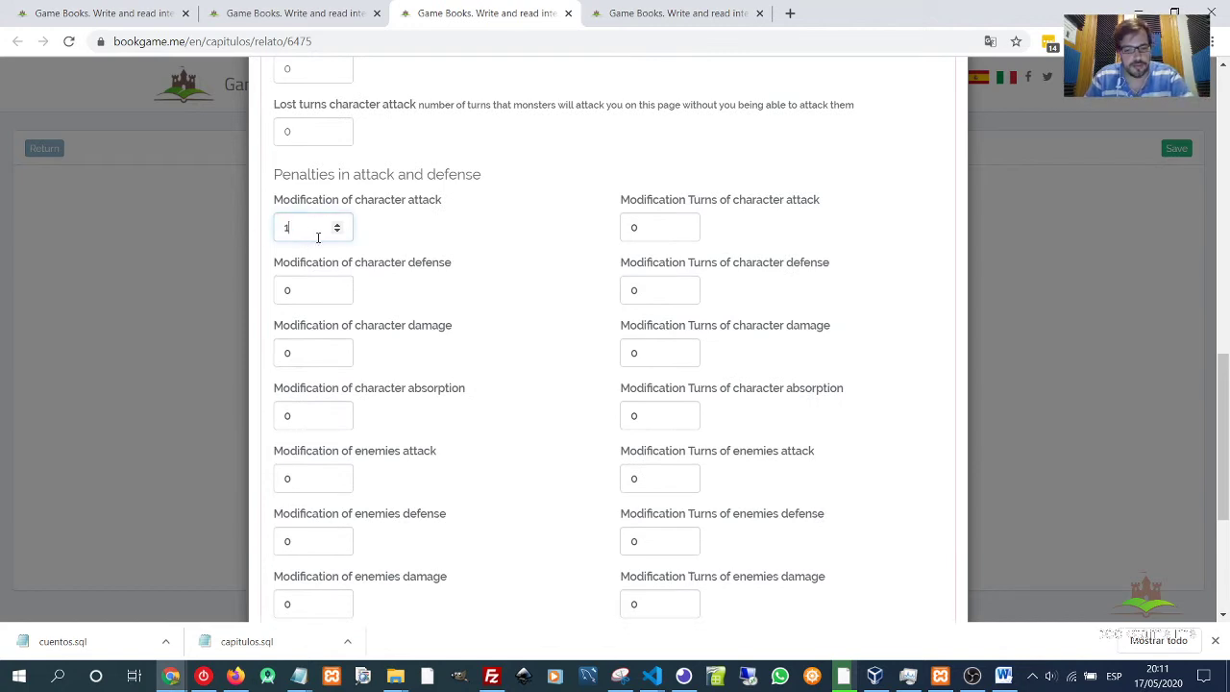
text(10)
double_click(629, 228)
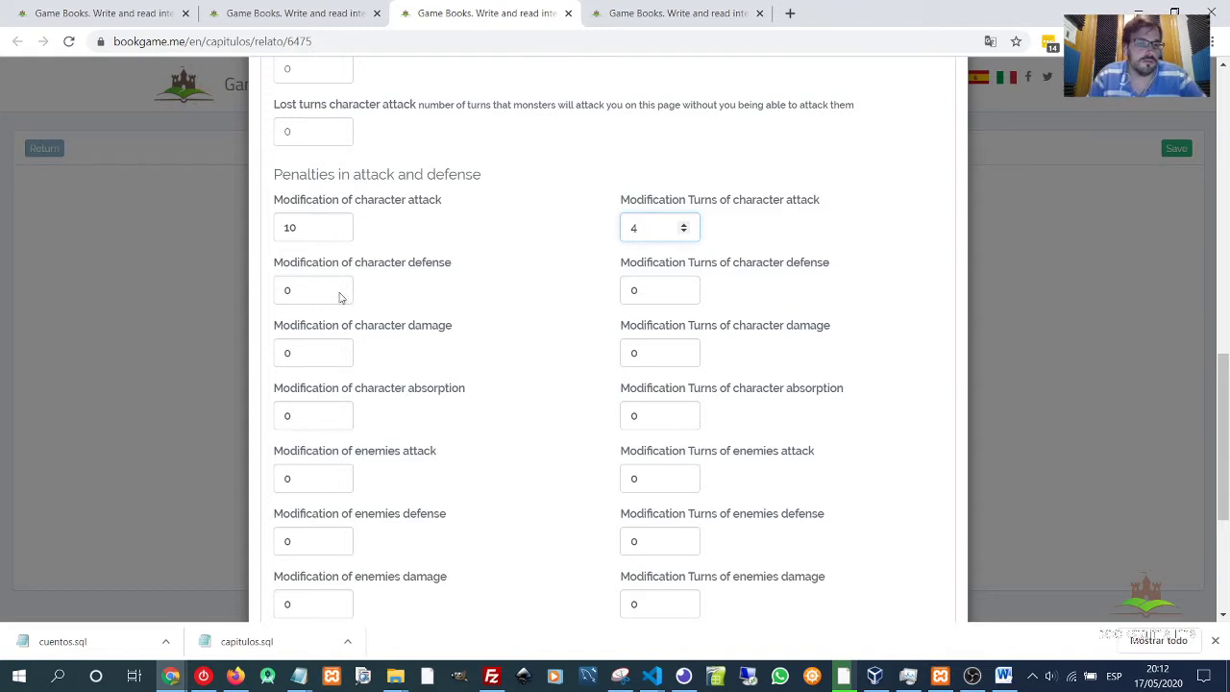
double_click(288, 228)
click(439, 225)
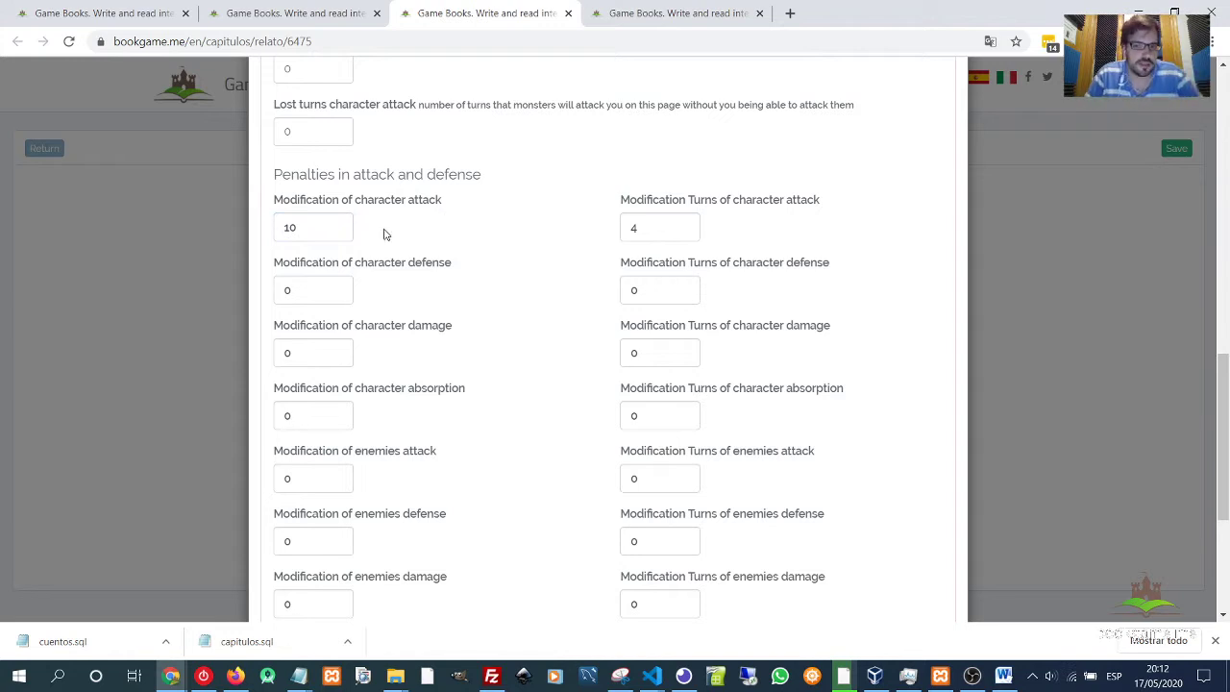
scroll(538, 312, down, 3)
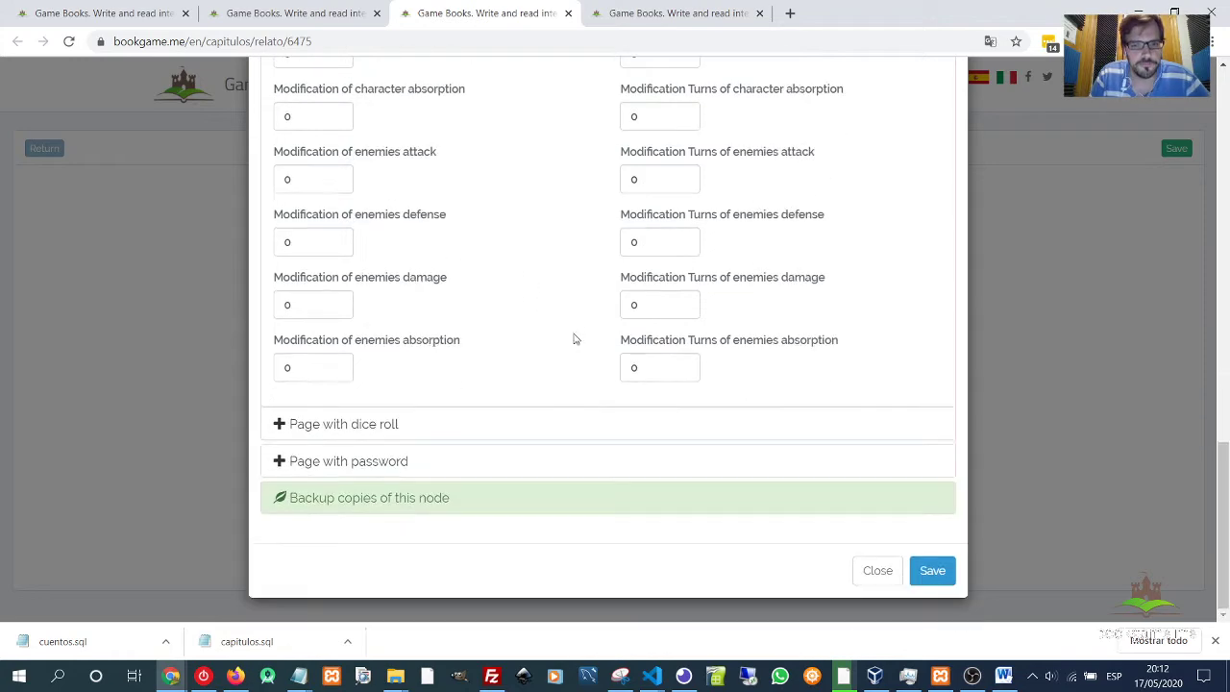
click(932, 571)
Move the two orc fight nodes closer together beneath the You find orcs node.
drag(462, 548, 517, 547)
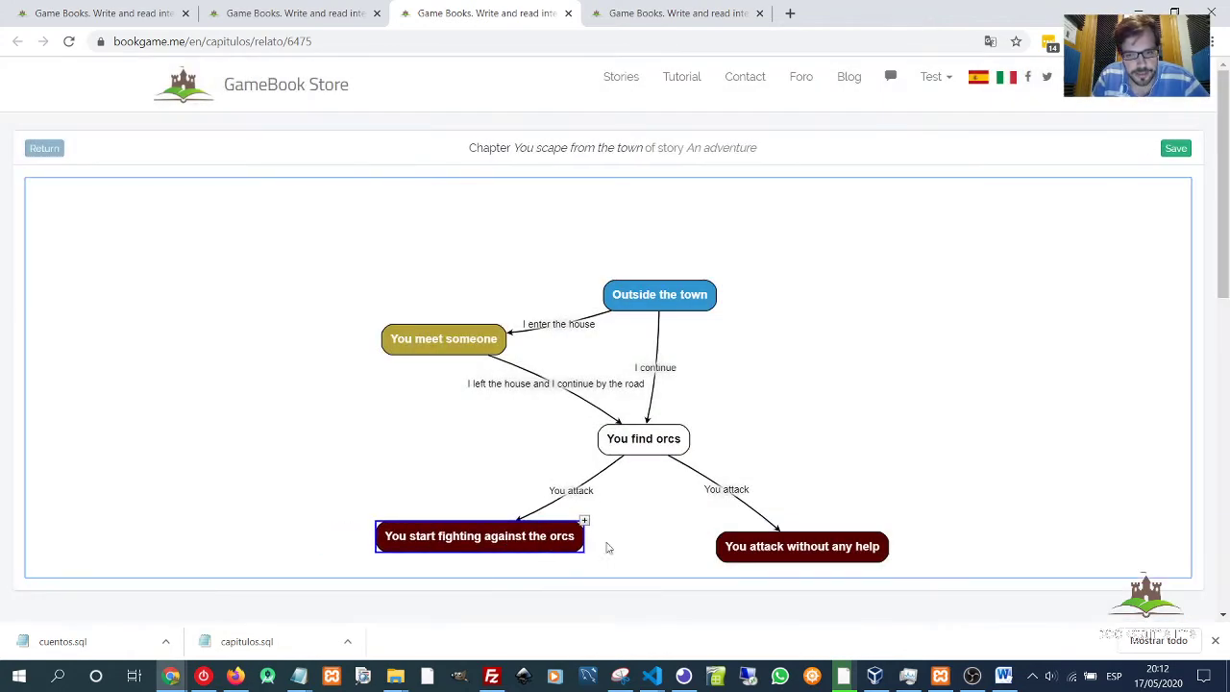
drag(760, 548, 718, 538)
drag(831, 484, 793, 385)
Add a new page linked from You start fighting against the orcs and place it below, towards the middle of the two fight nodes.
click(525, 451)
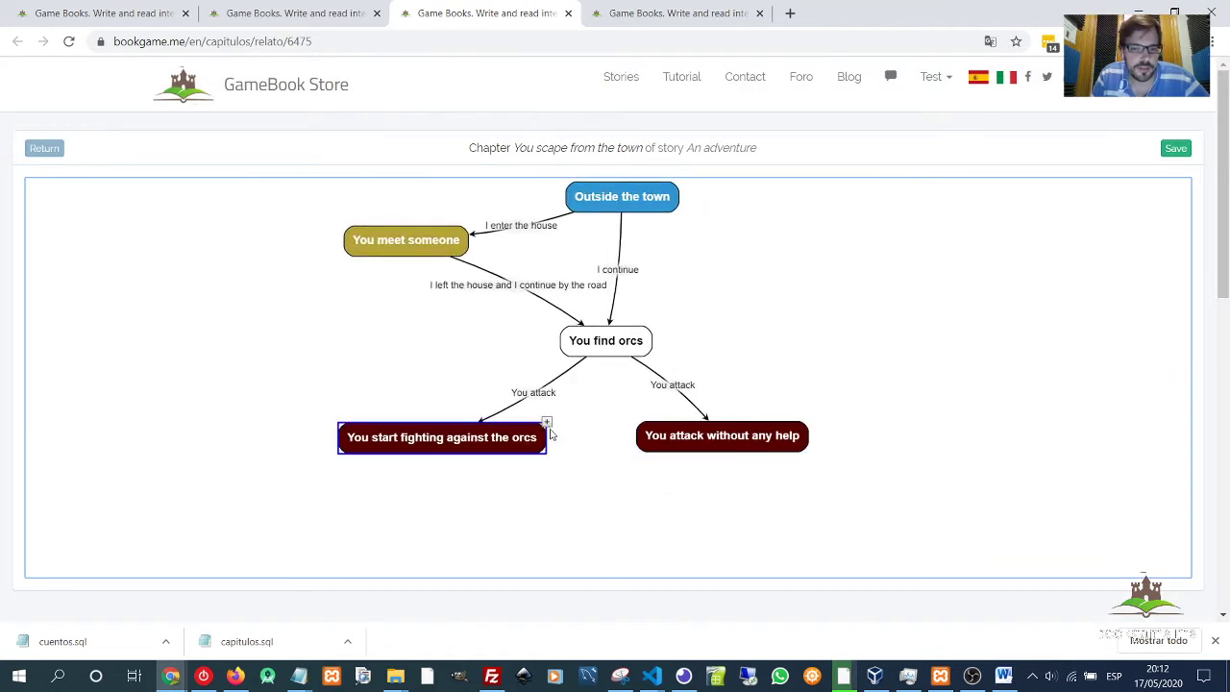
drag(546, 423, 559, 498)
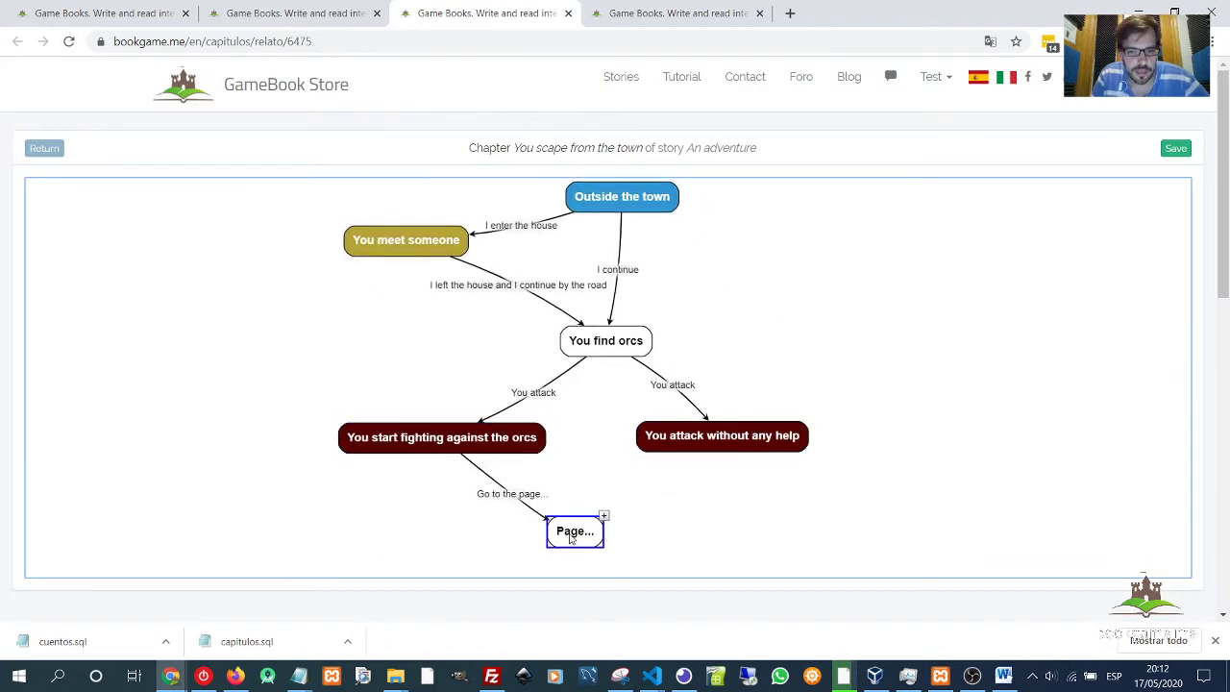
click(489, 476)
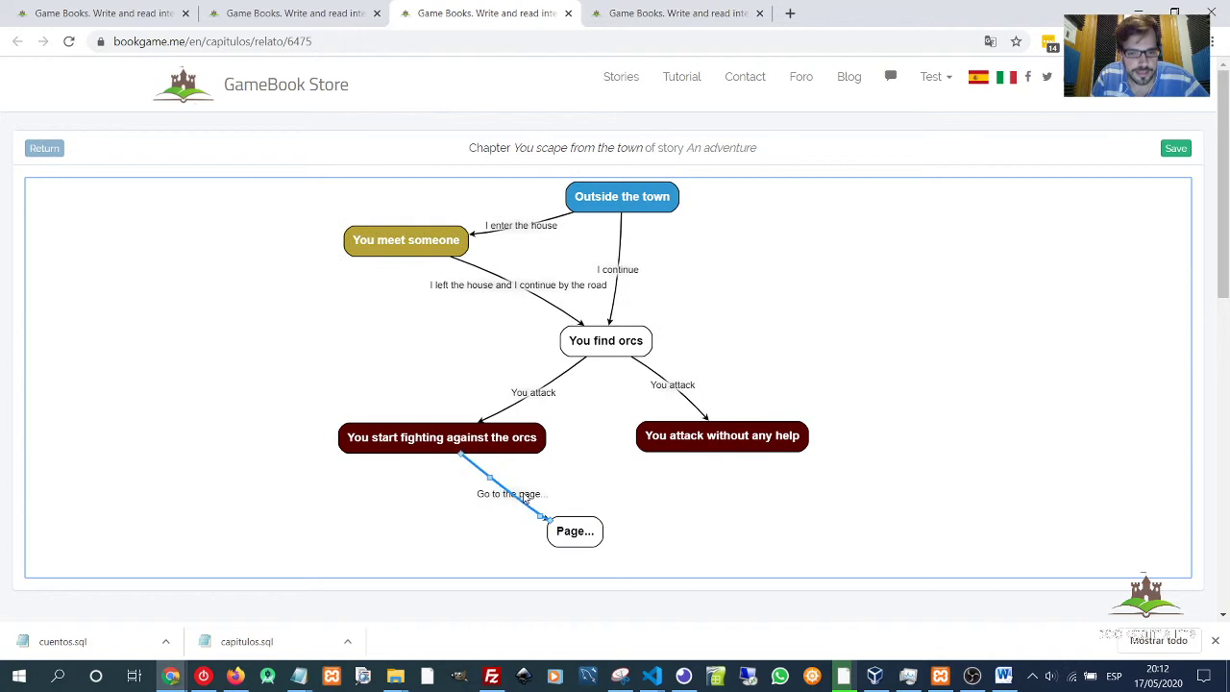
click(576, 538)
click(476, 438)
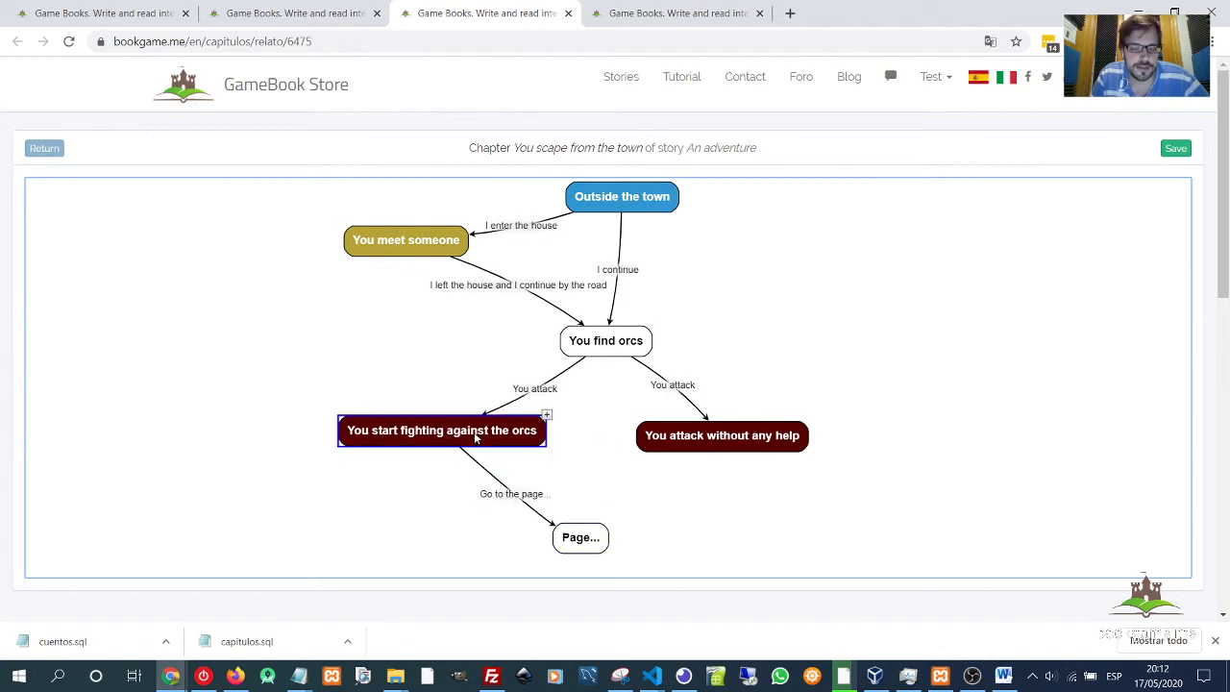
click(727, 437)
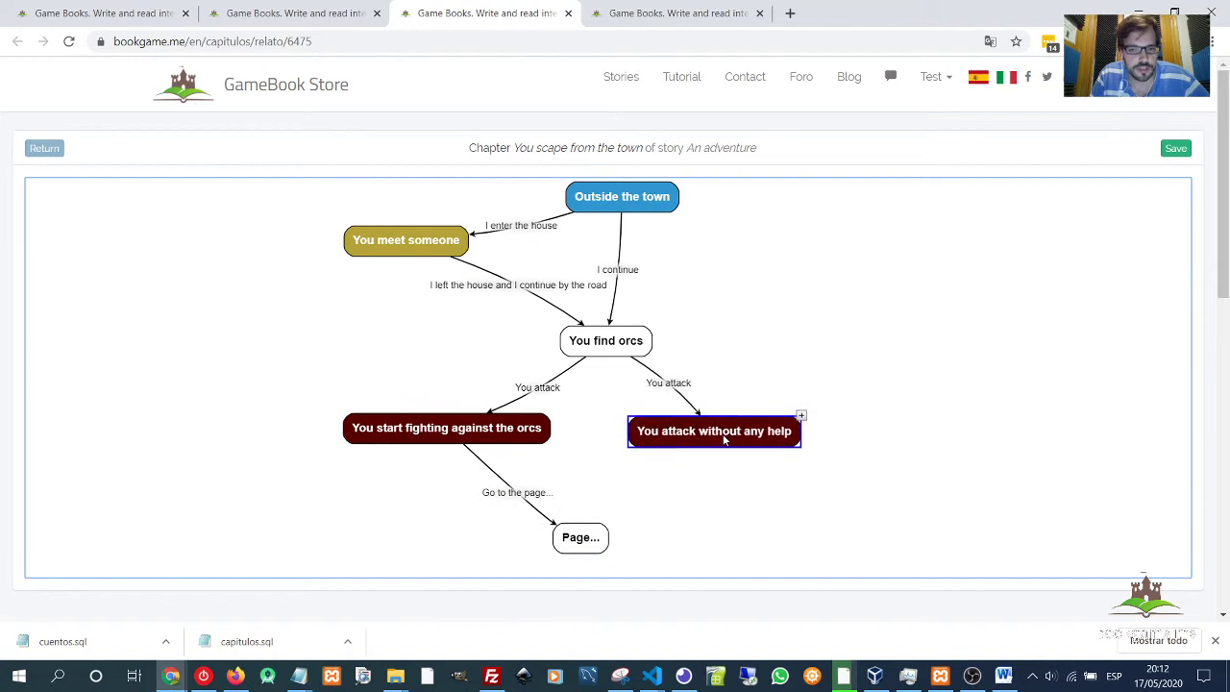
drag(590, 549, 495, 533)
click(480, 435)
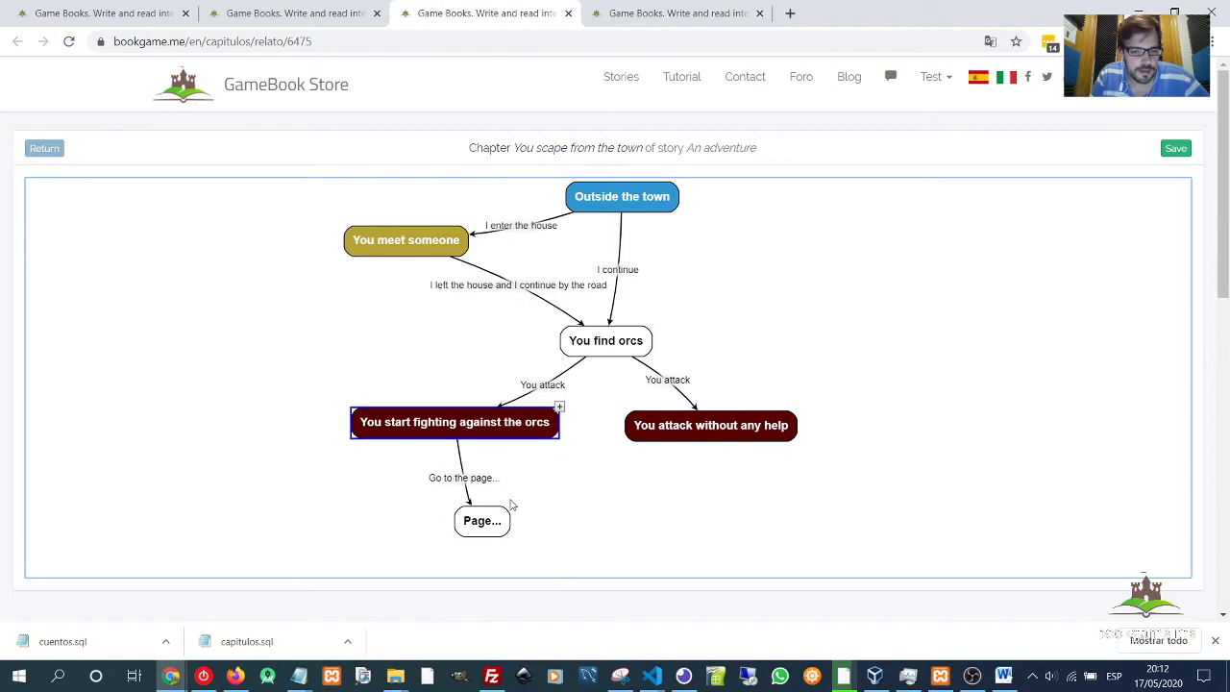
click(492, 521)
mouse_move(486, 524)
mouse_down()
mouse_move(461, 524)
mouse_move(507, 524)
mouse_up()
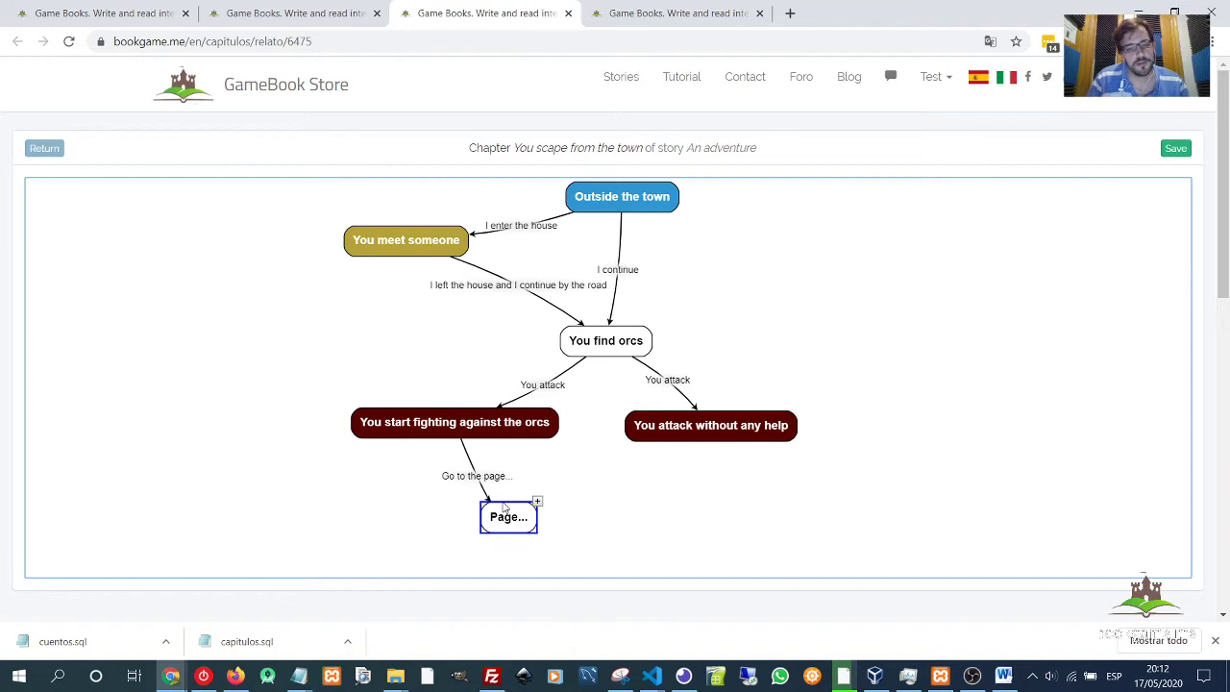
drag(507, 526, 540, 532)
Link You attack without any help to the same new page and centre that page beneath the two fight nodes.
click(685, 428)
drag(685, 429, 704, 425)
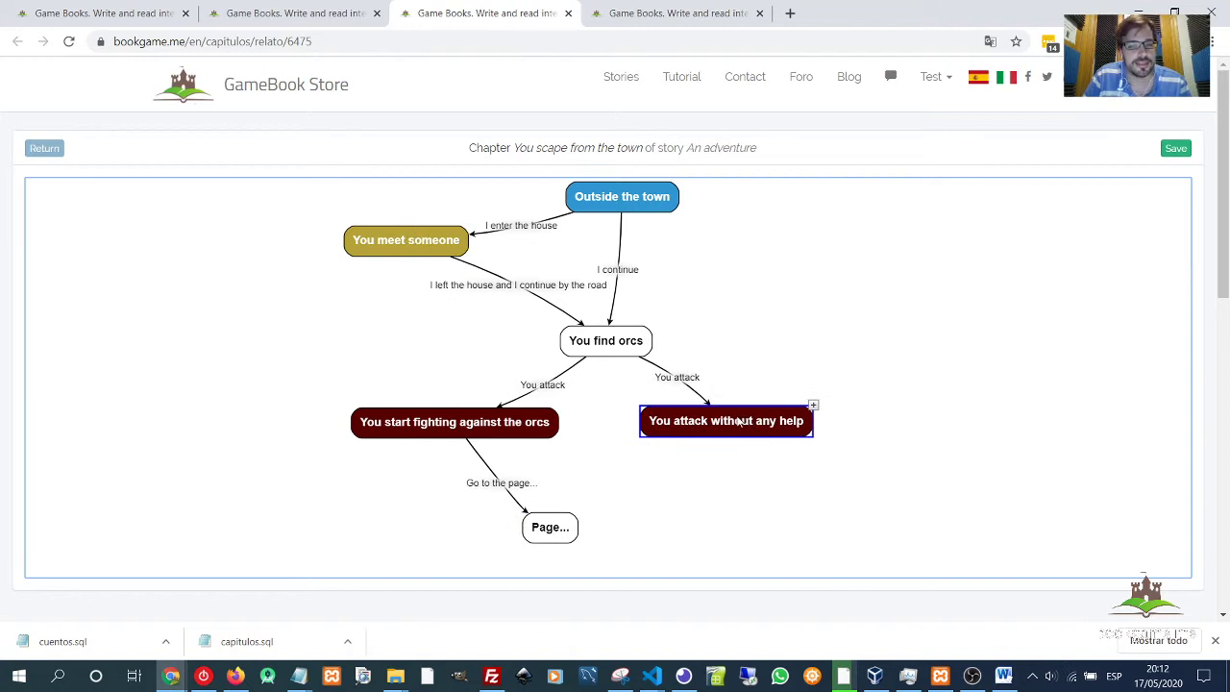
drag(742, 425, 738, 430)
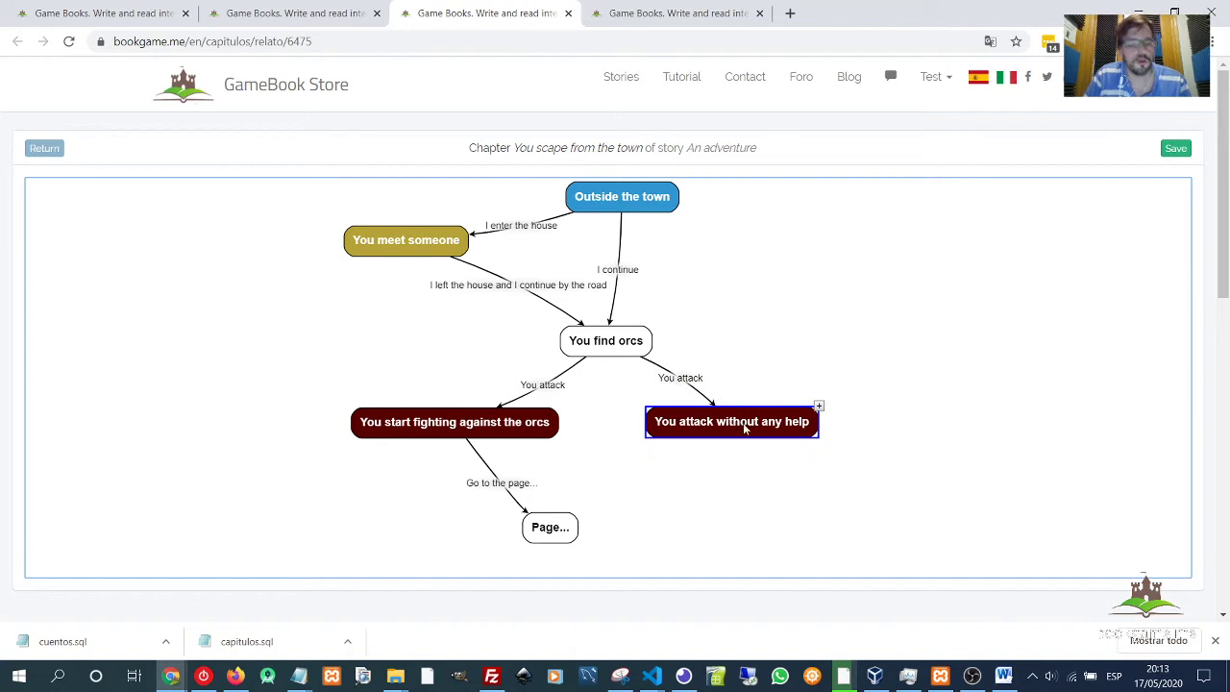
drag(549, 537, 570, 531)
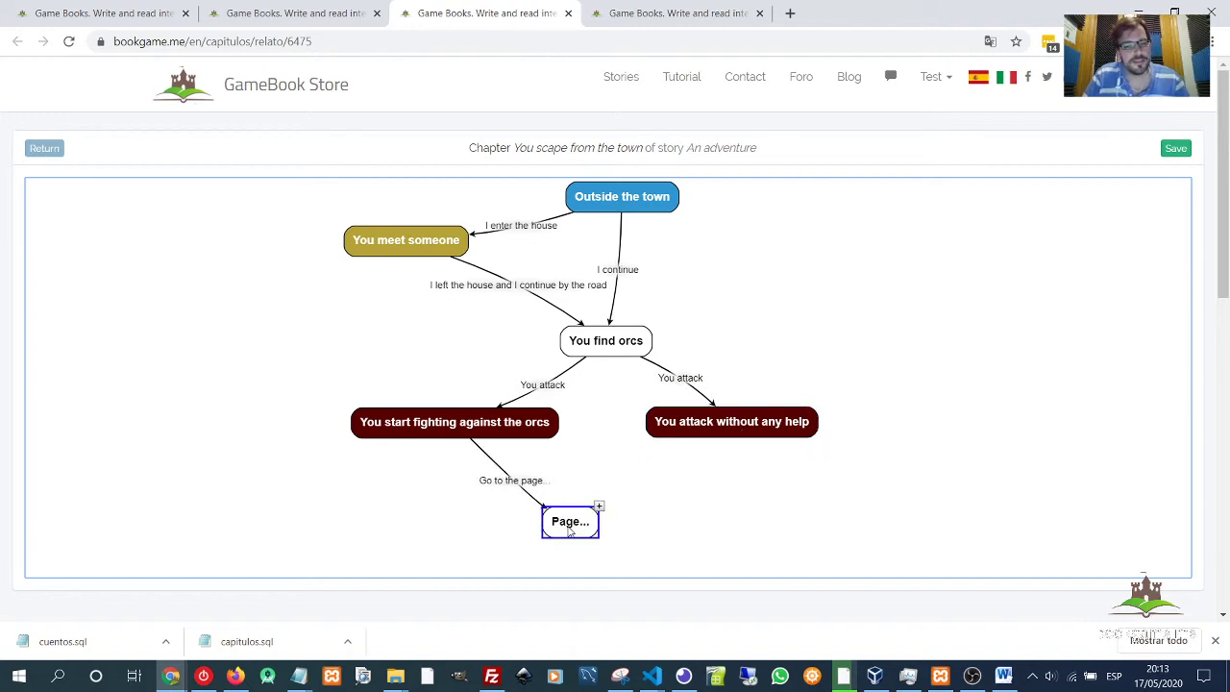
drag(674, 451, 587, 525)
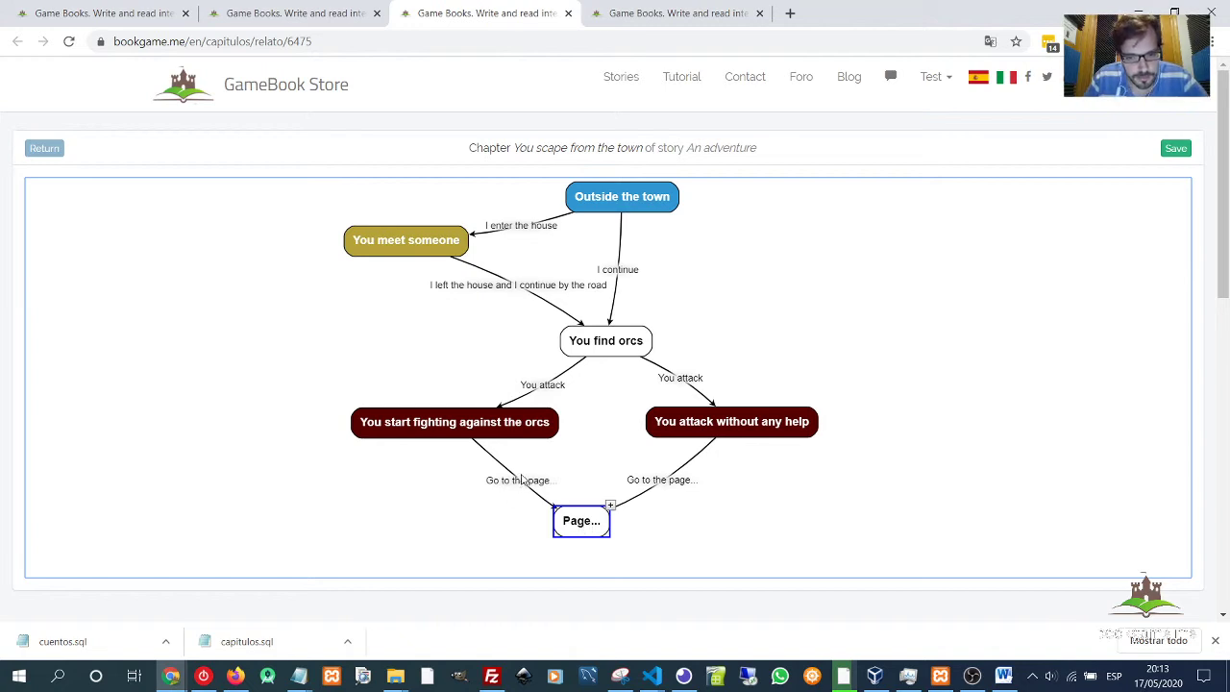
drag(582, 524, 585, 532)
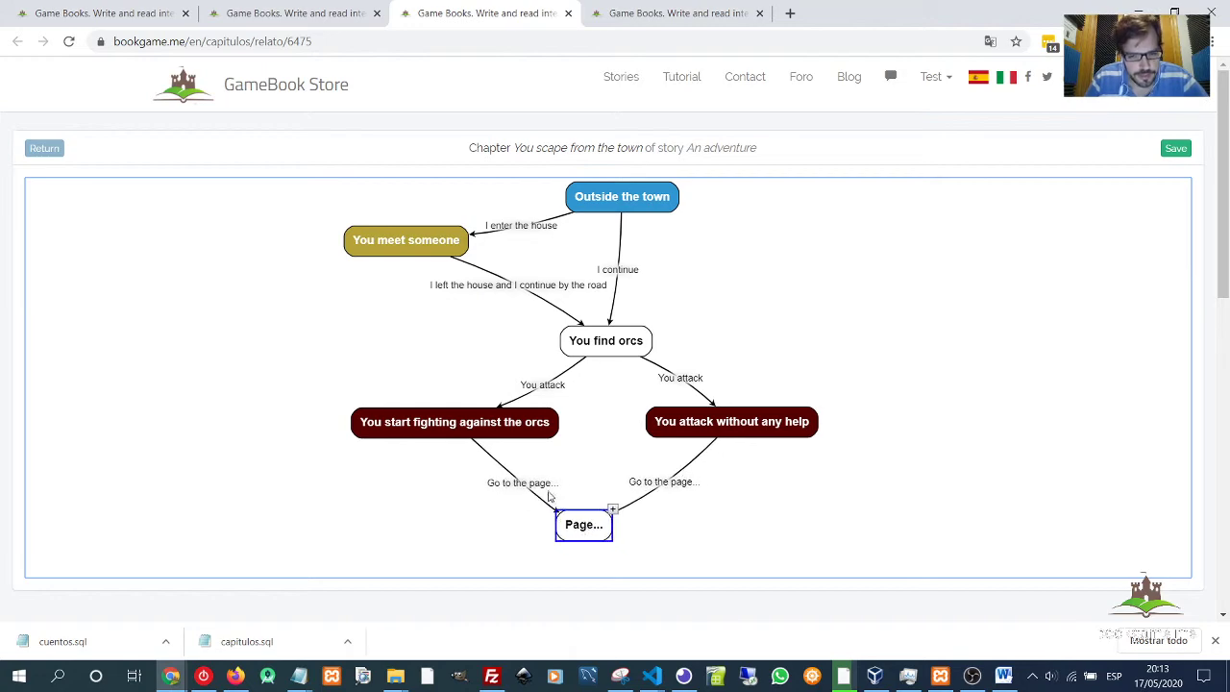
Title the link from You start fighting against the orcs to the new page "Continue" and save it.
double_click(516, 484)
drag(354, 177, 262, 179)
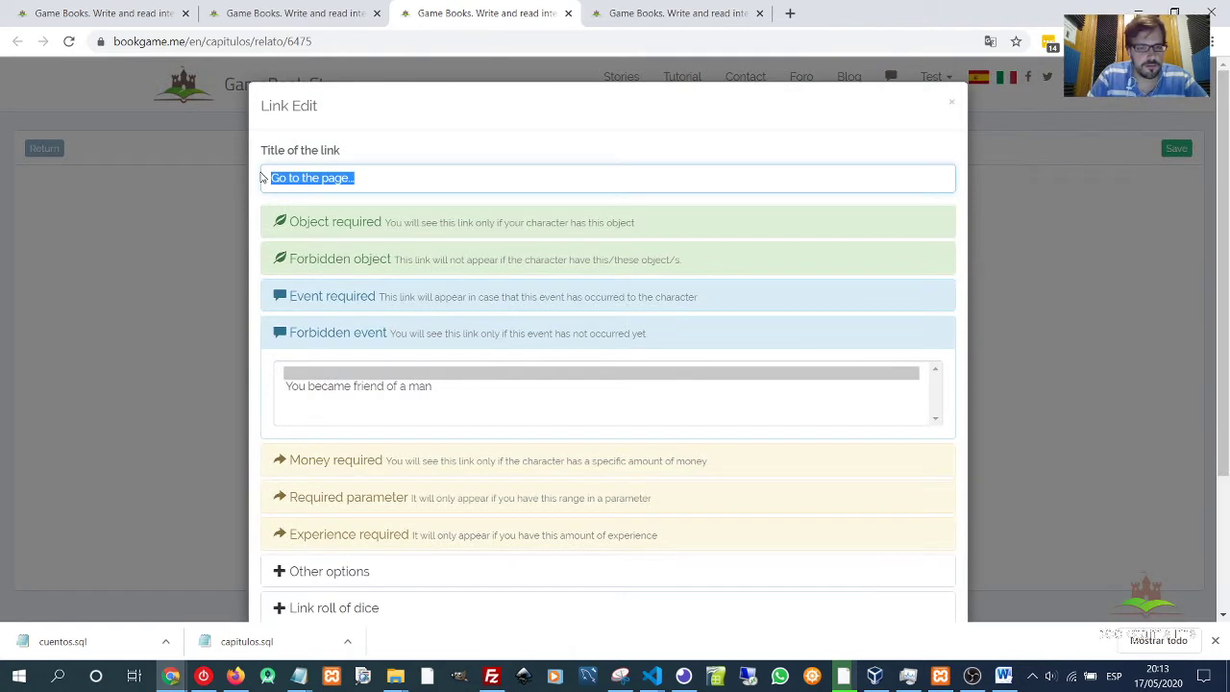
text(Continue)
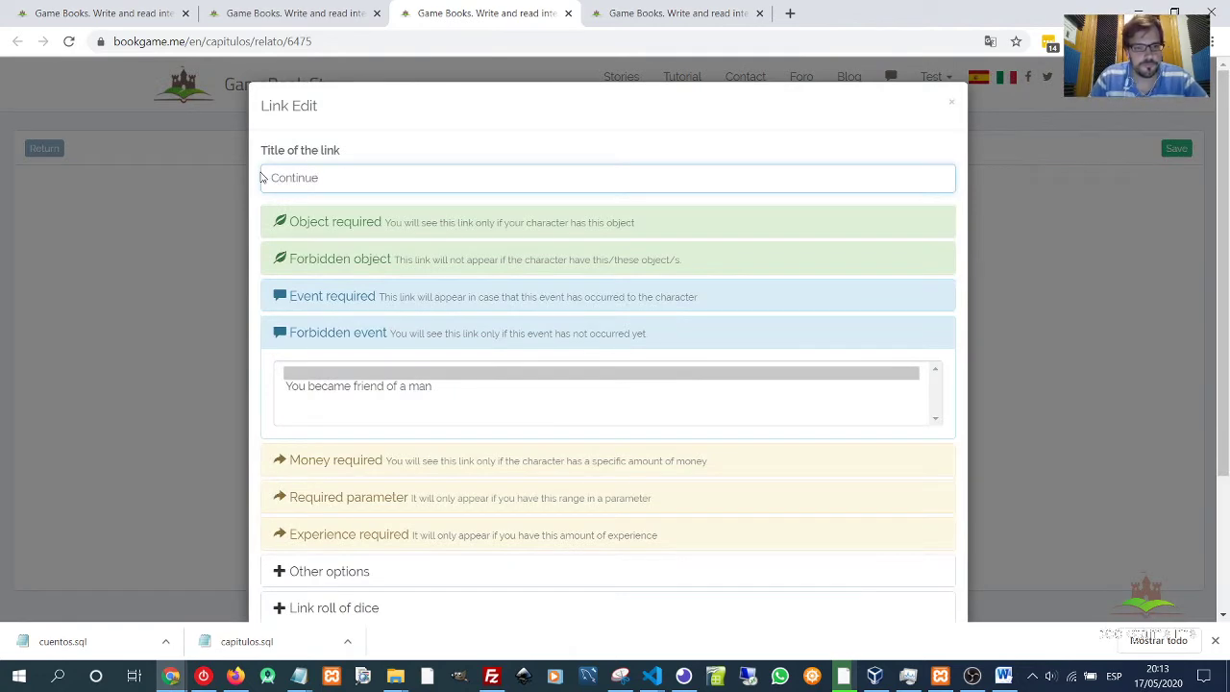
scroll(544, 310, down, 3)
click(931, 571)
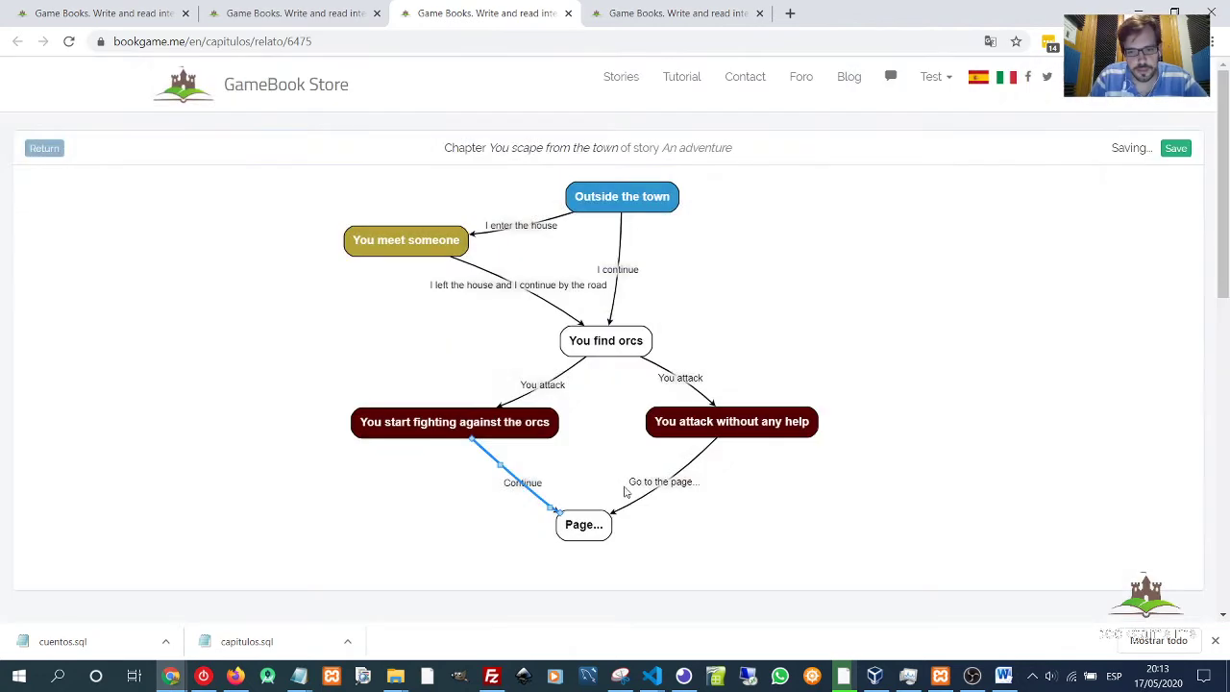
Title the link from You attack without any help to the new page "Continue" and save it.
click(651, 486)
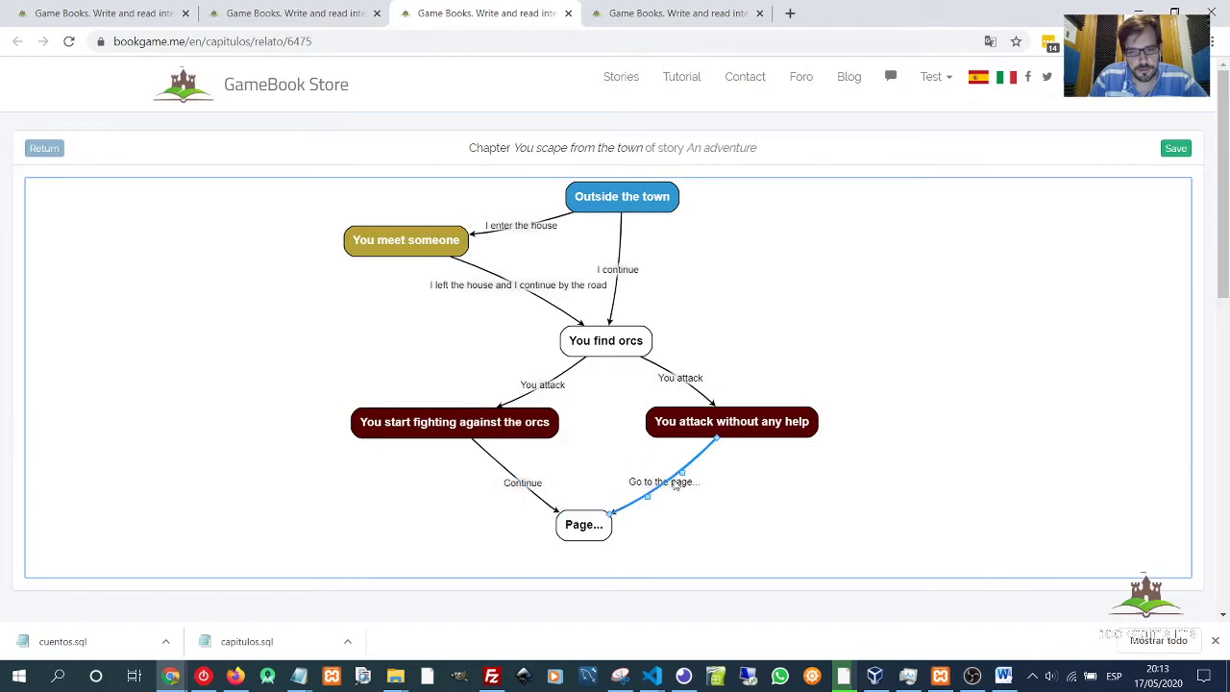
double_click(676, 487)
click(356, 178)
text(Cont)
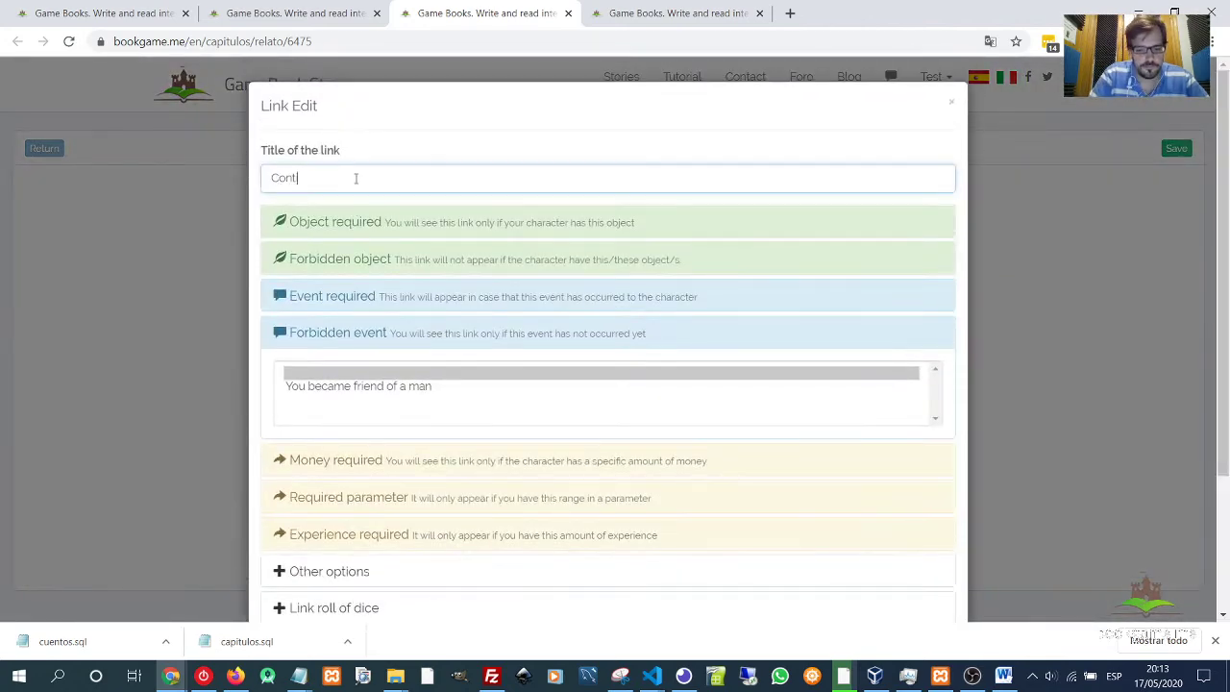
scroll(568, 527, down, 3)
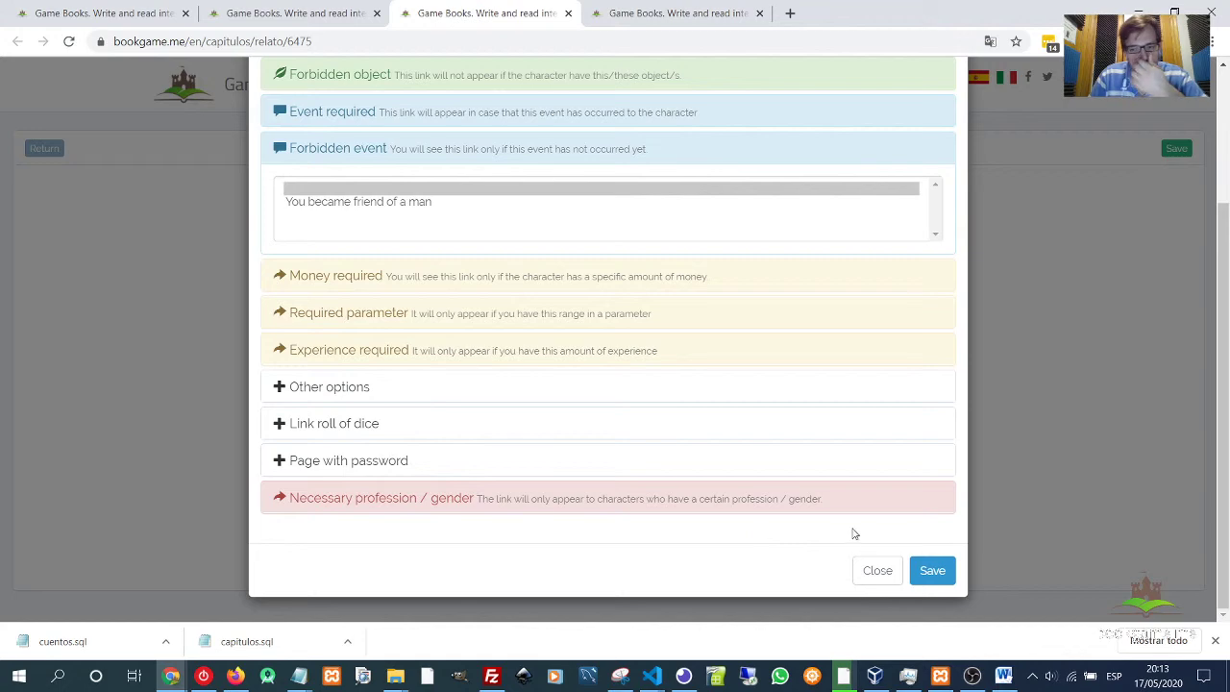
click(931, 570)
Nudge the untitled page's node slightly right, collapse the combat modifications in its editor and save the page.
click(581, 519)
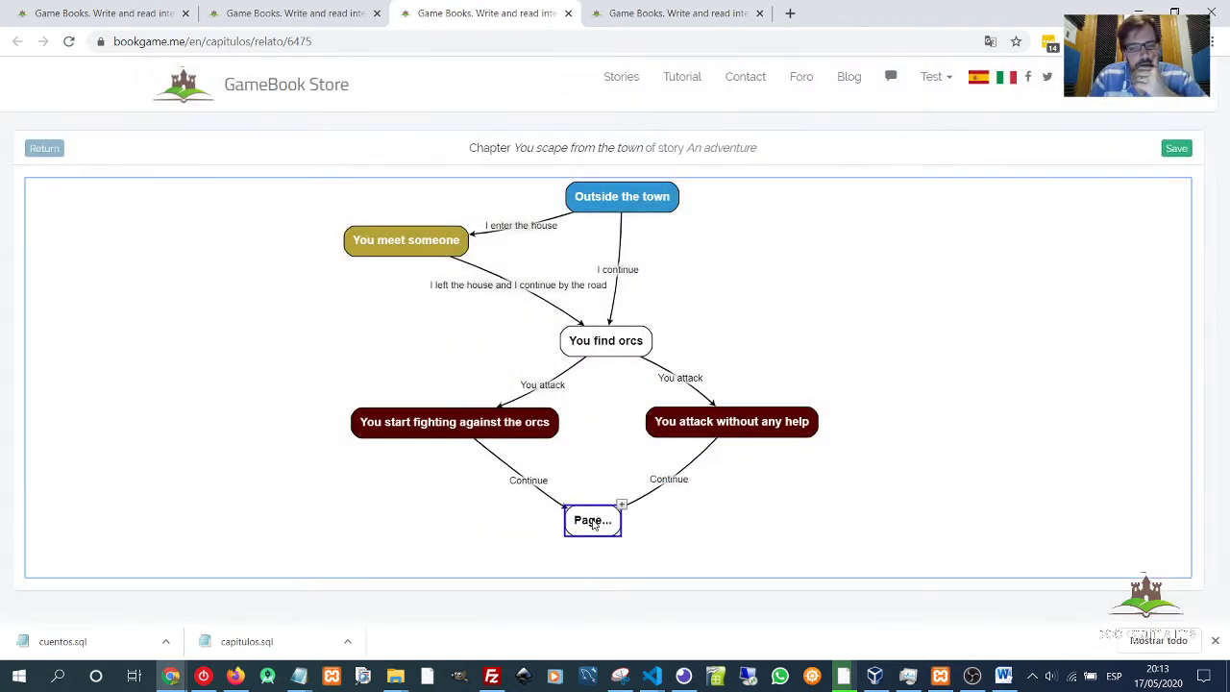
double_click(592, 522)
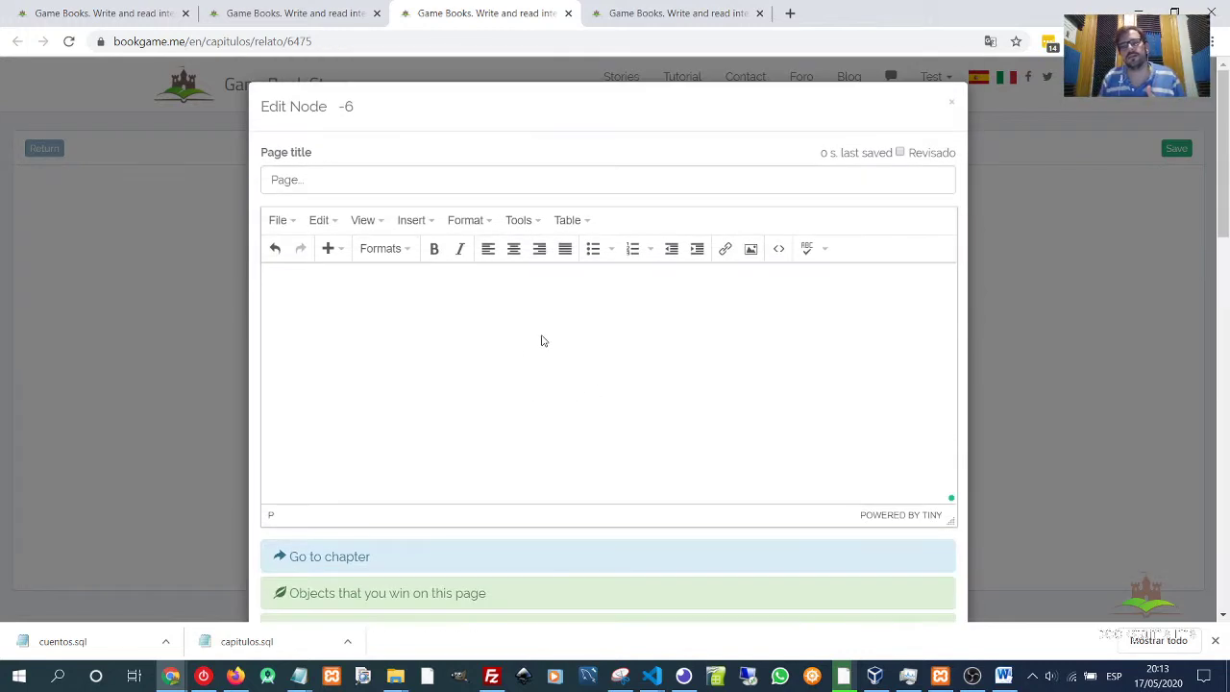
click(541, 340)
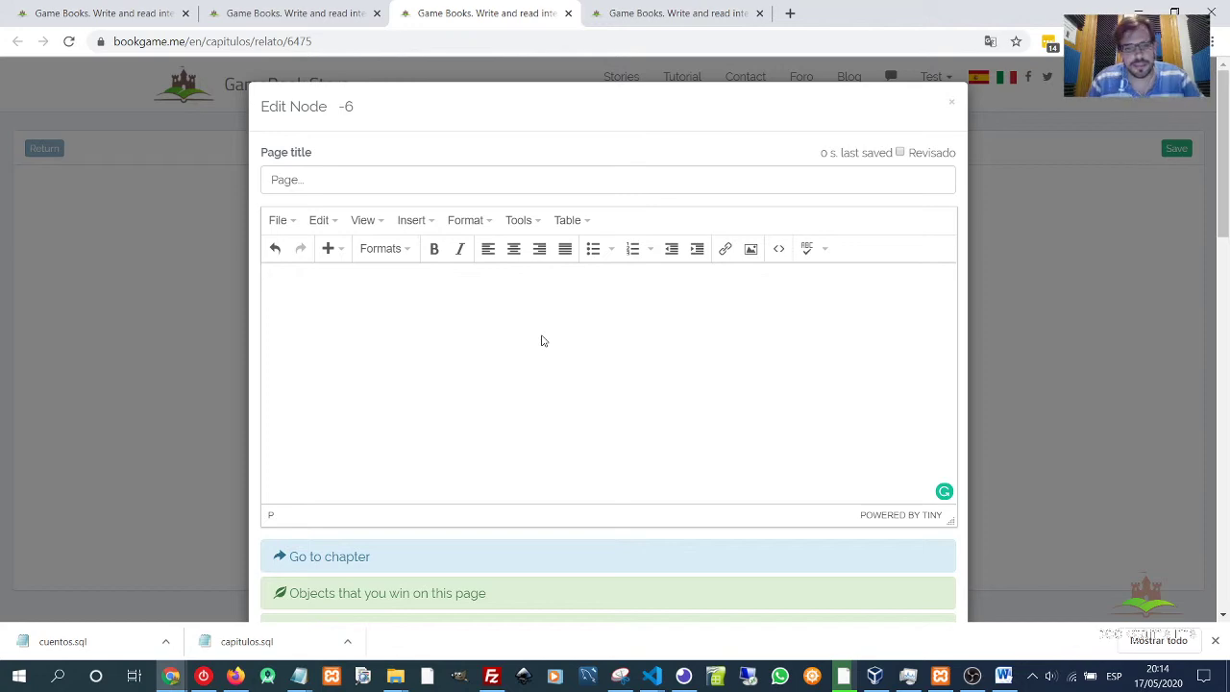
scroll(634, 353, down, 7)
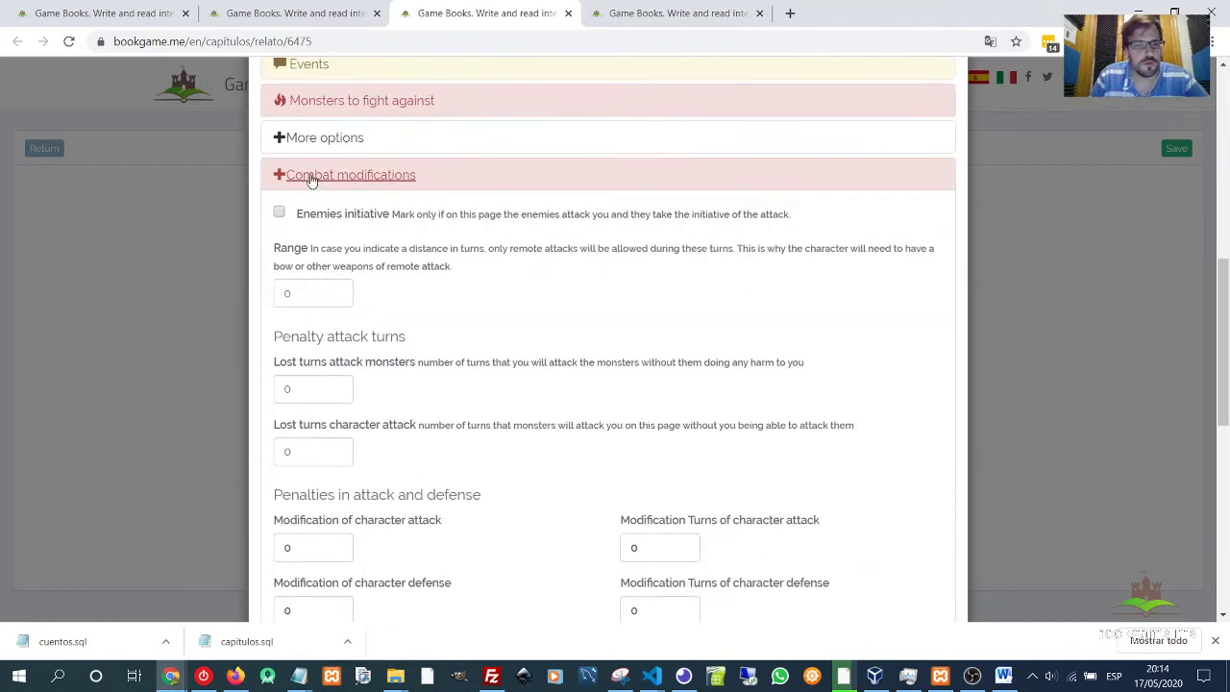
click(310, 177)
click(933, 570)
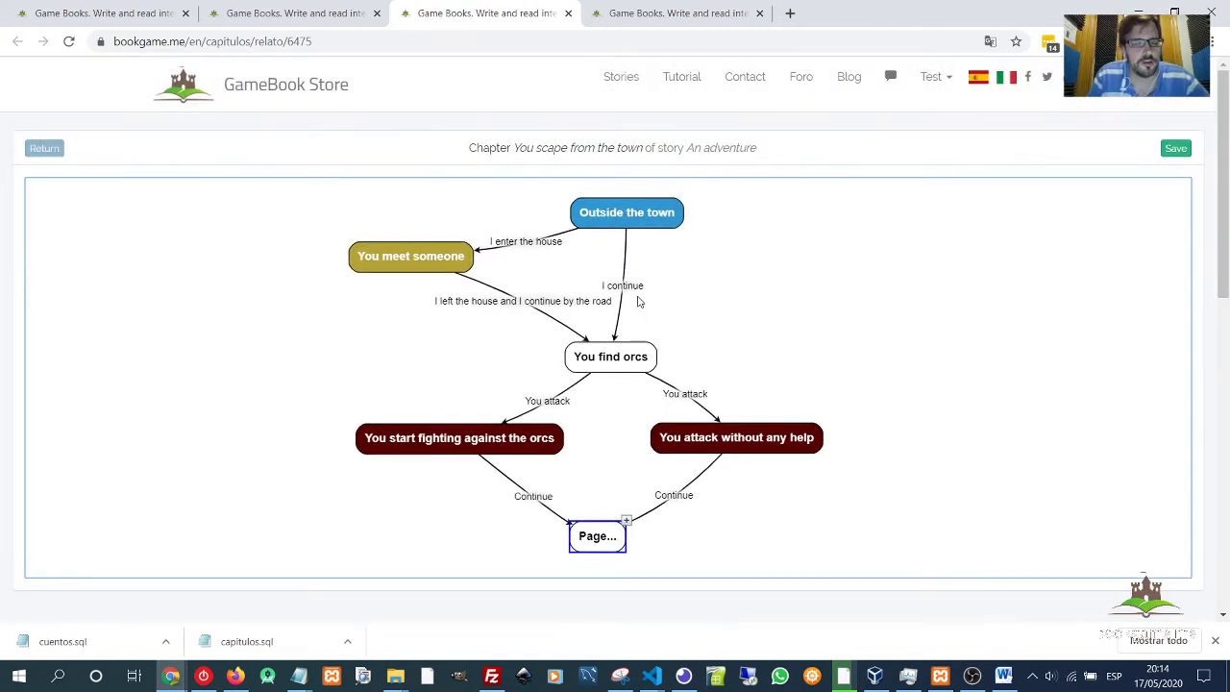
Open the reading of the gamebook An adventure and restart it from the beginning, accepting the loss of current advances.
click(114, 8)
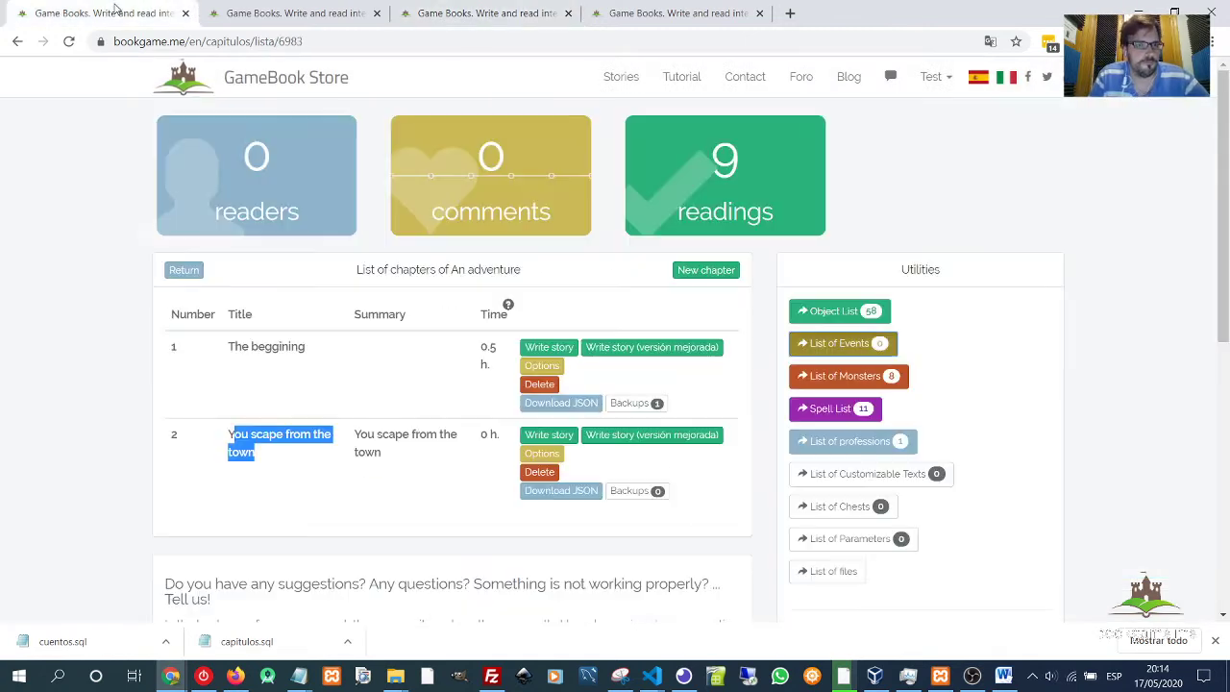
click(182, 271)
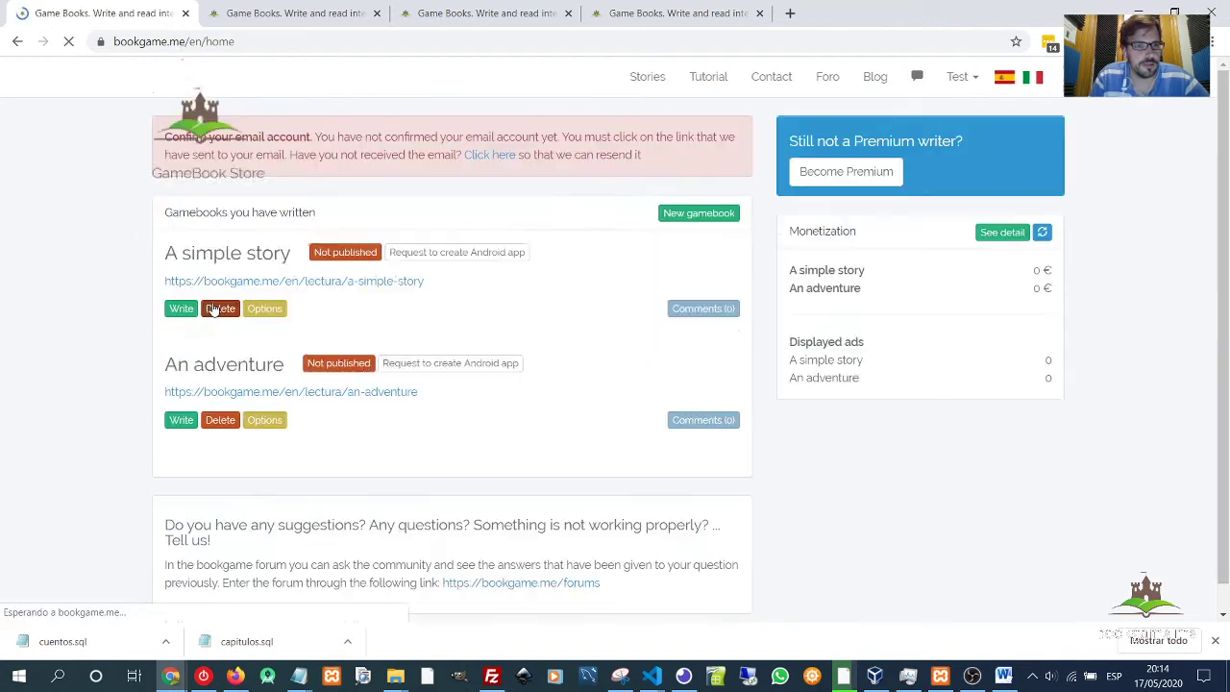
click(201, 393)
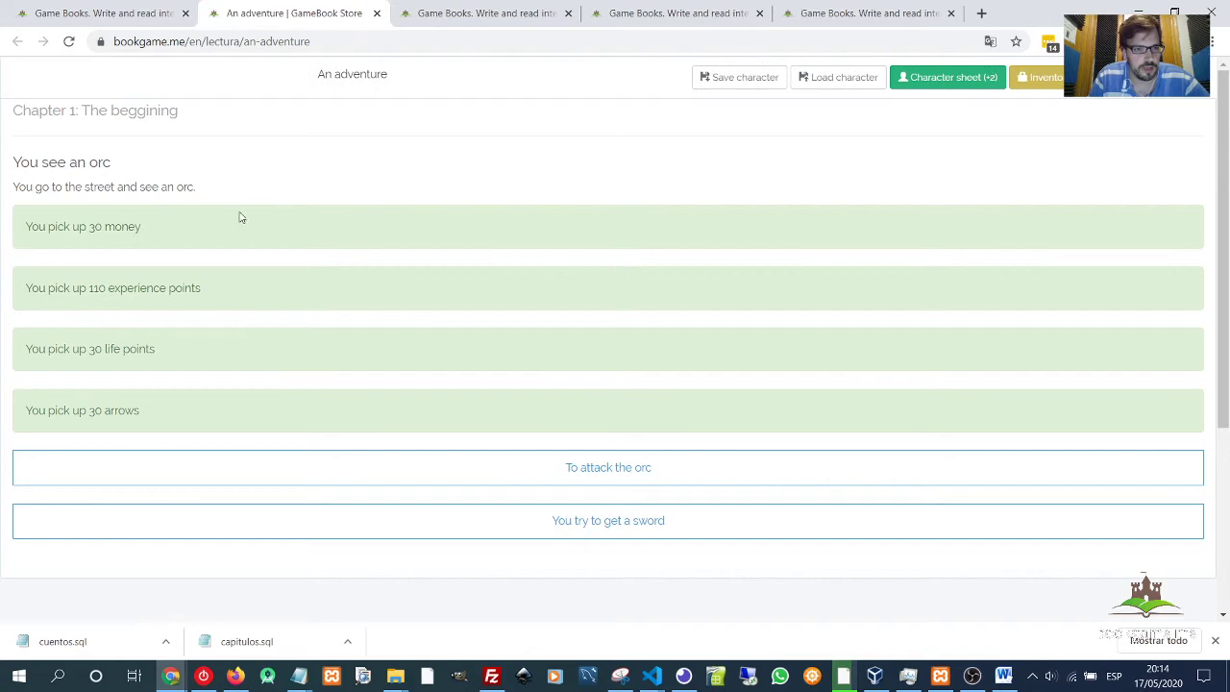
click(937, 79)
scroll(465, 416, down, 4)
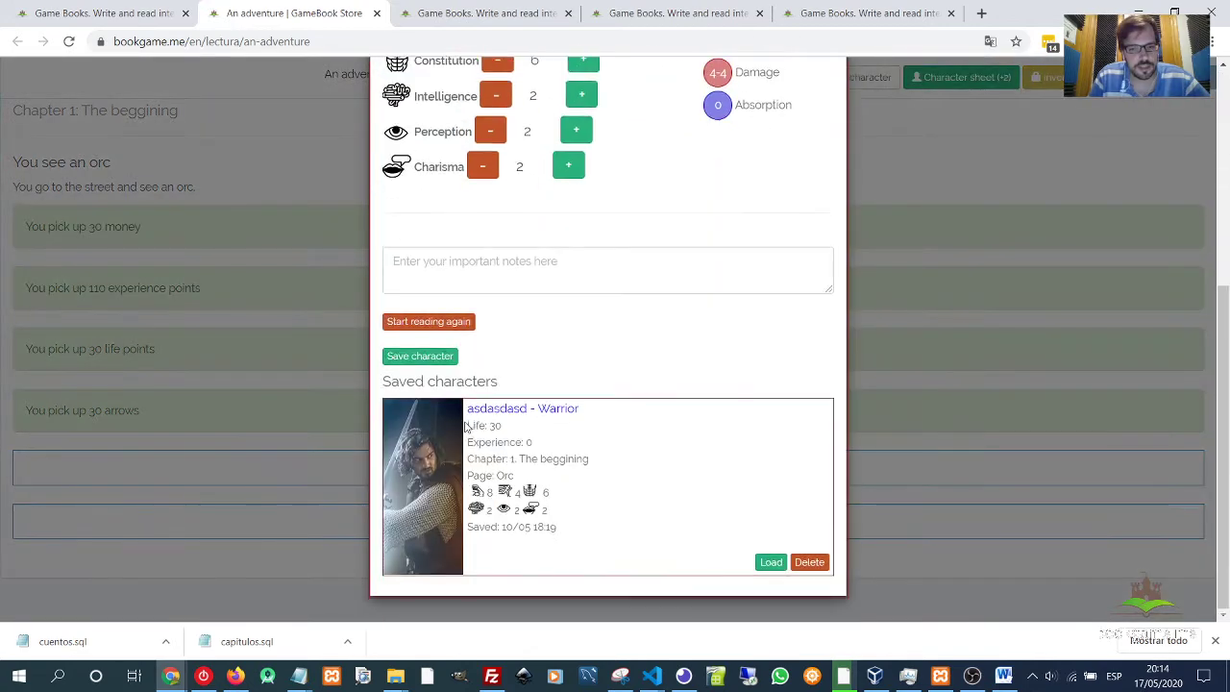
click(423, 321)
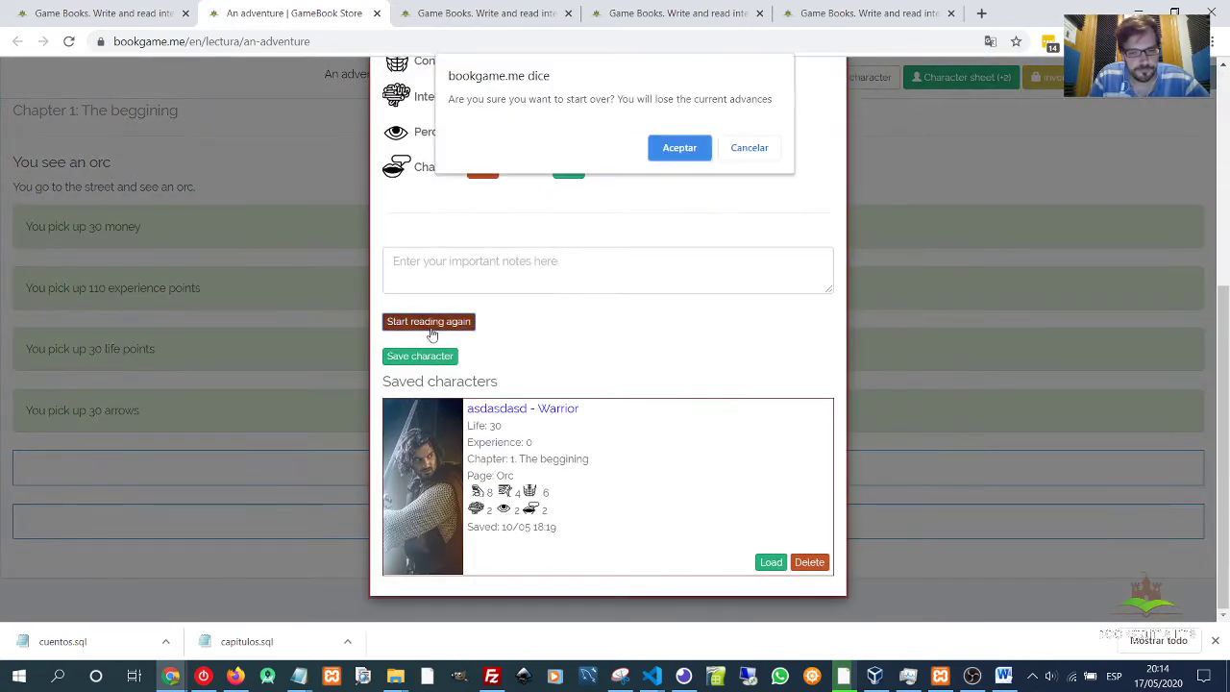
click(679, 148)
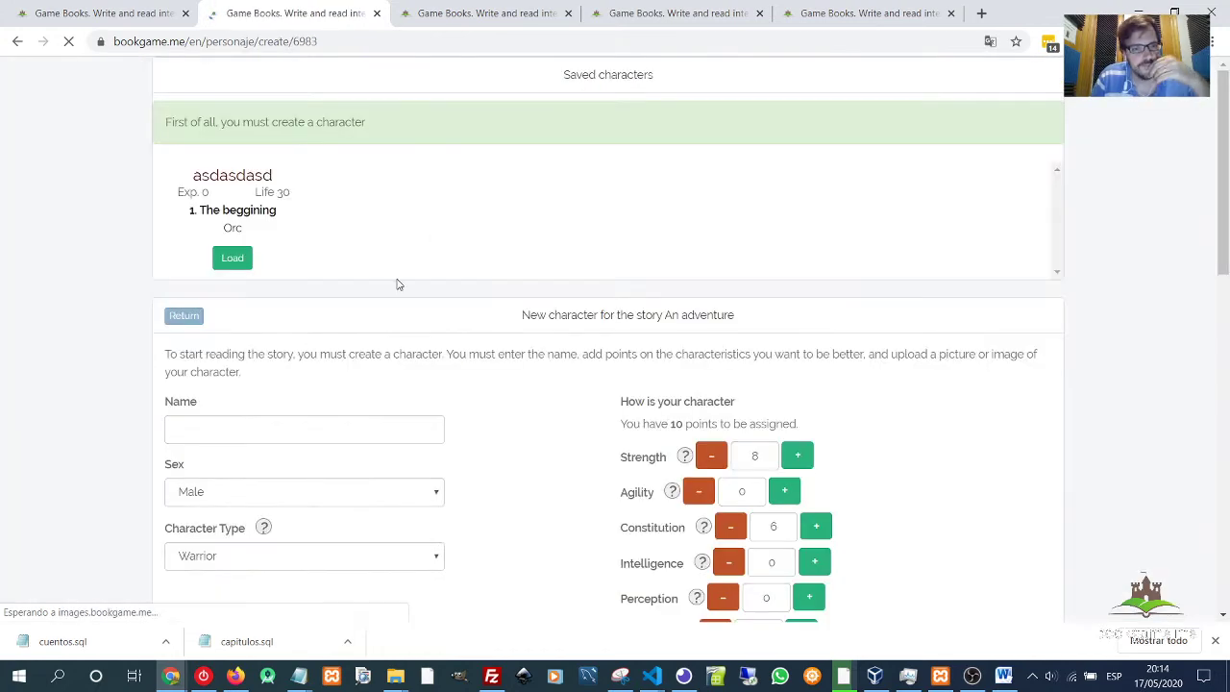
Name the new male warrior Luck and assign the points for Strength 10, Agility 6 and Constitution 8.
scroll(428, 224, down, 1)
scroll(428, 224, down, 3)
scroll(378, 307, up, 2)
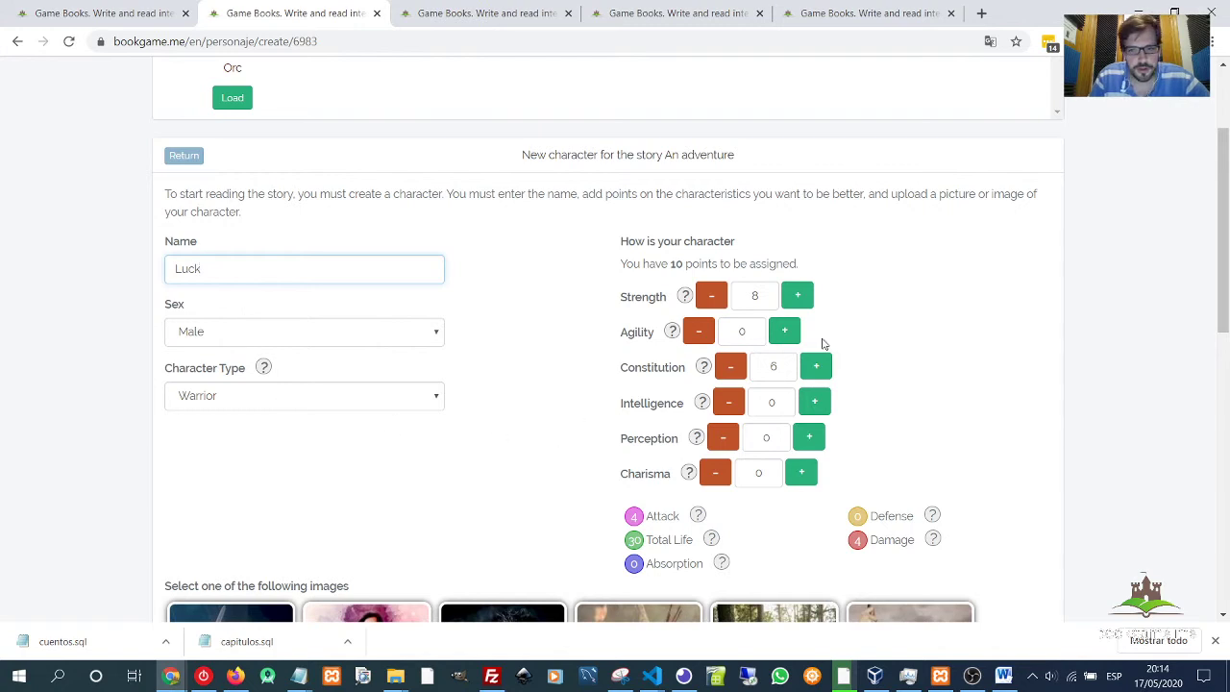
click(784, 332)
click(784, 332)
click(784, 331)
click(784, 332)
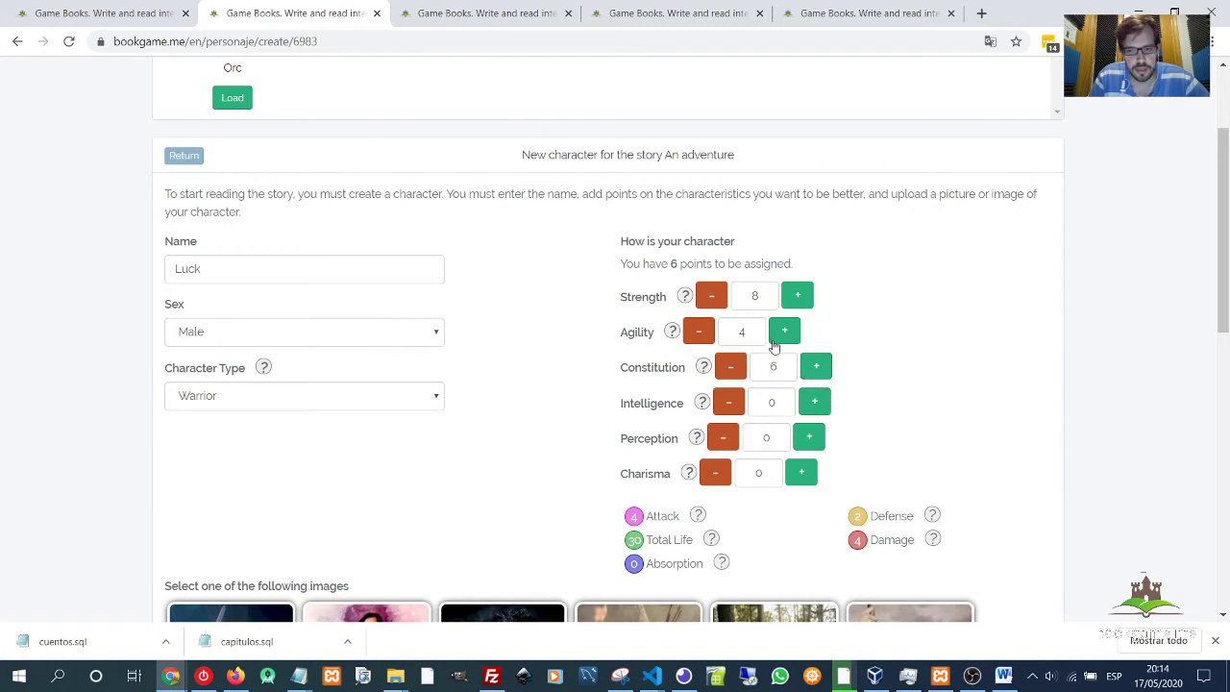
click(798, 295)
click(798, 295)
click(785, 330)
click(785, 330)
click(816, 366)
click(816, 366)
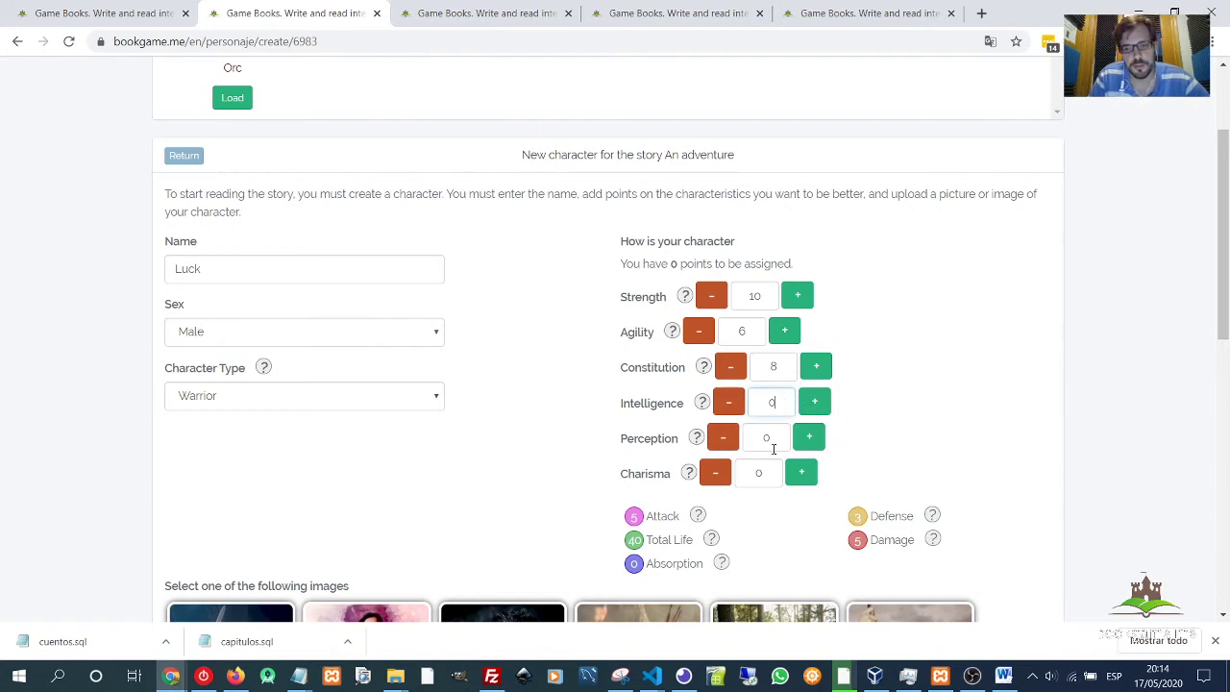
Create the new character and start reading An adventure with it.
scroll(770, 473, down, 3)
scroll(234, 357, down, 4)
click(185, 531)
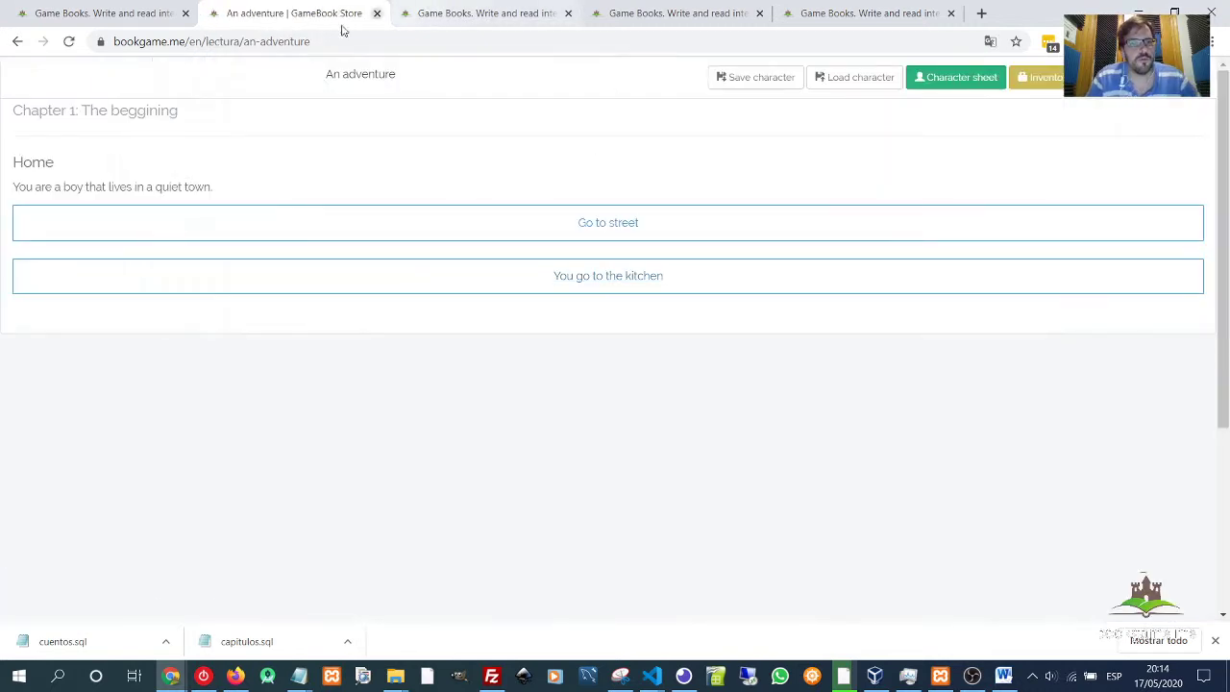
Open the chapter list of An adventure alongside a single reading and open the chapter The beggining for writing.
click(137, 15)
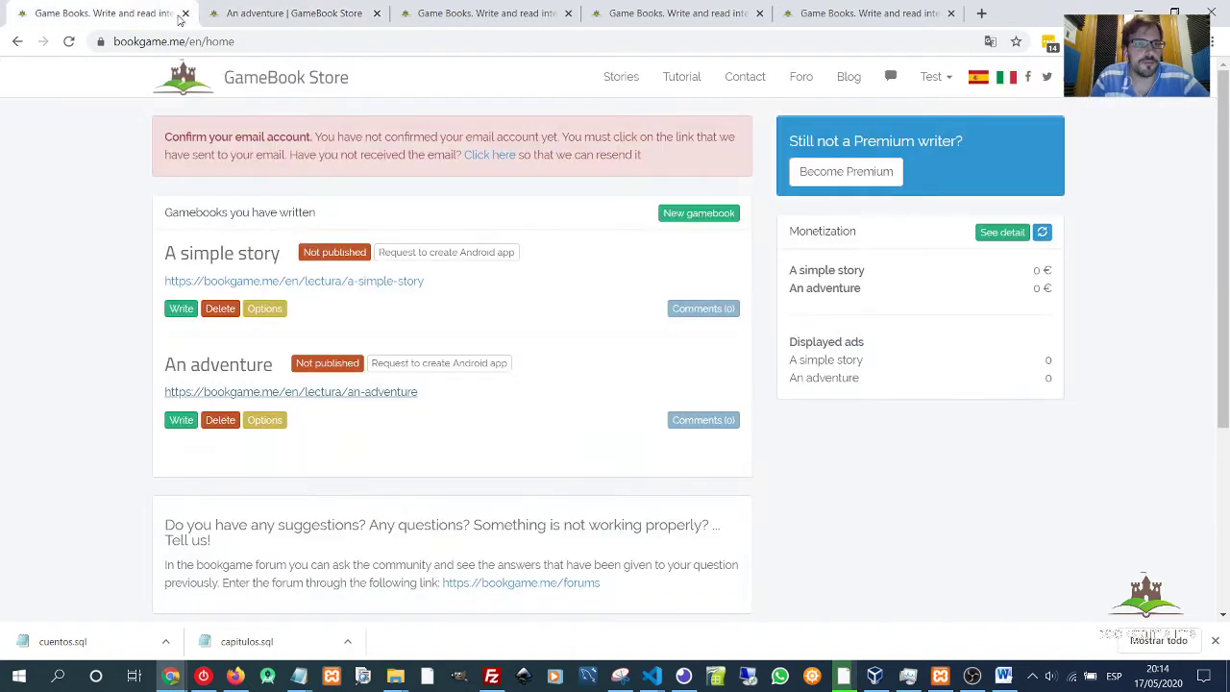
click(211, 394)
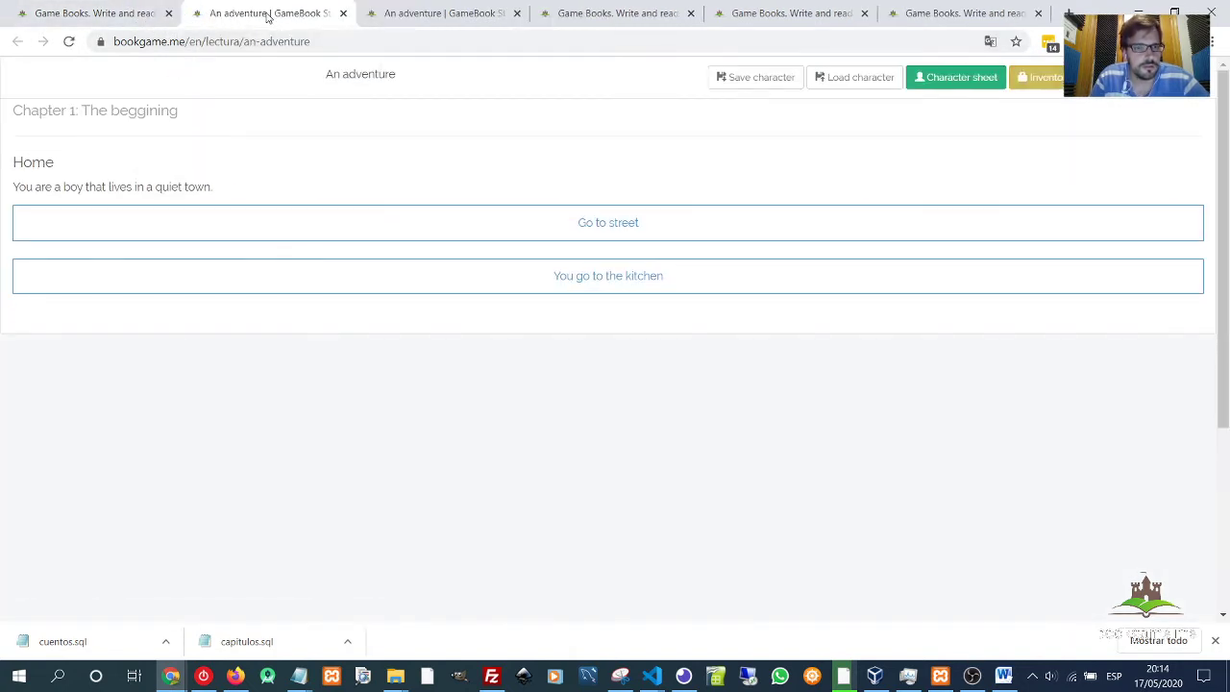
click(342, 17)
click(179, 420)
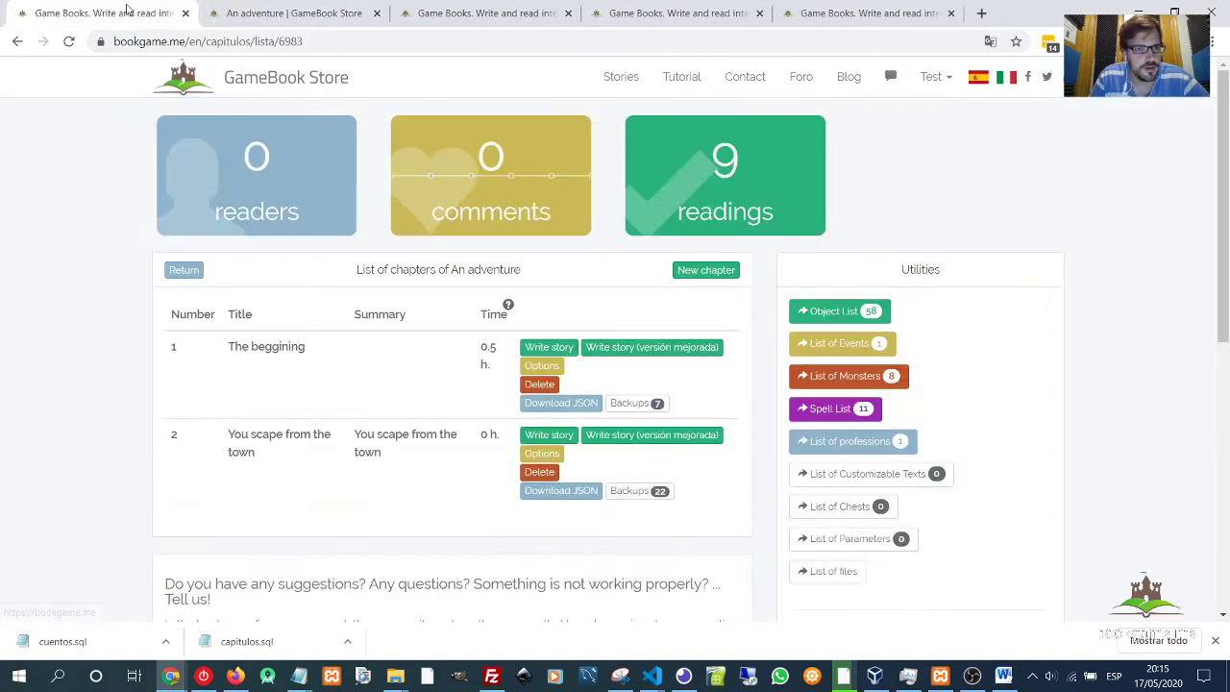
drag(168, 13, 312, 12)
click(106, 12)
click(242, 13)
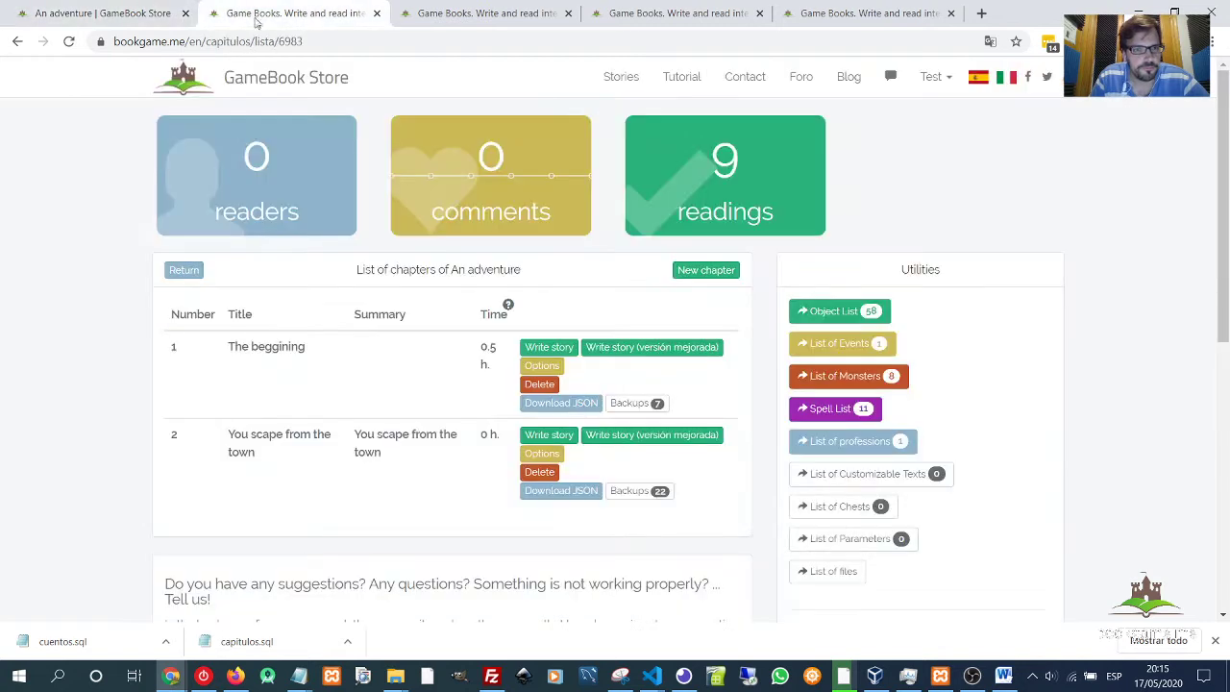
click(553, 350)
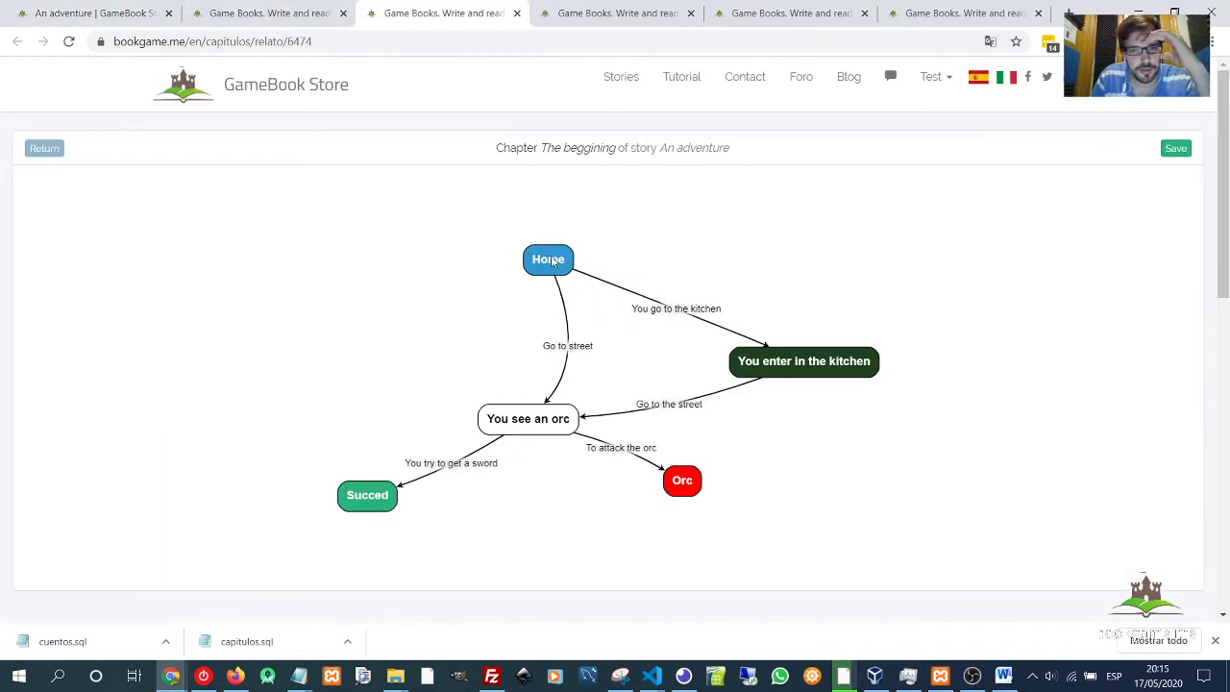
Save the chapter The beggining and compare its Home node with the Home page in the reading.
click(553, 258)
click(1176, 148)
click(97, 13)
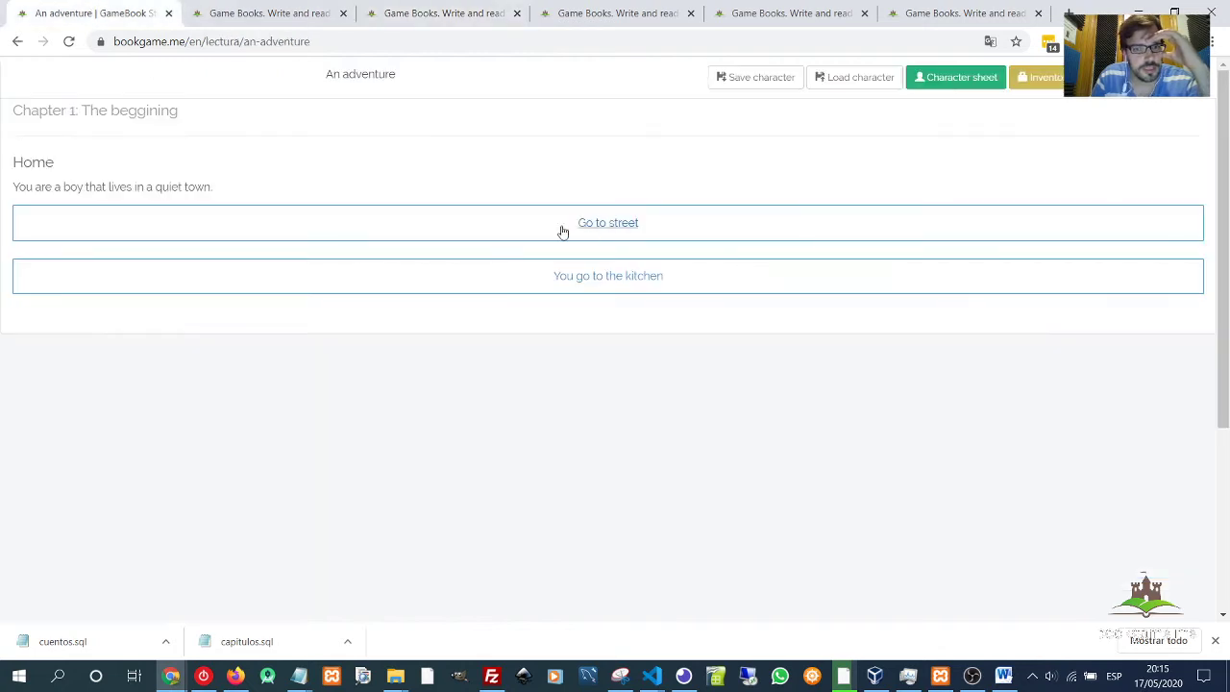
double_click(26, 160)
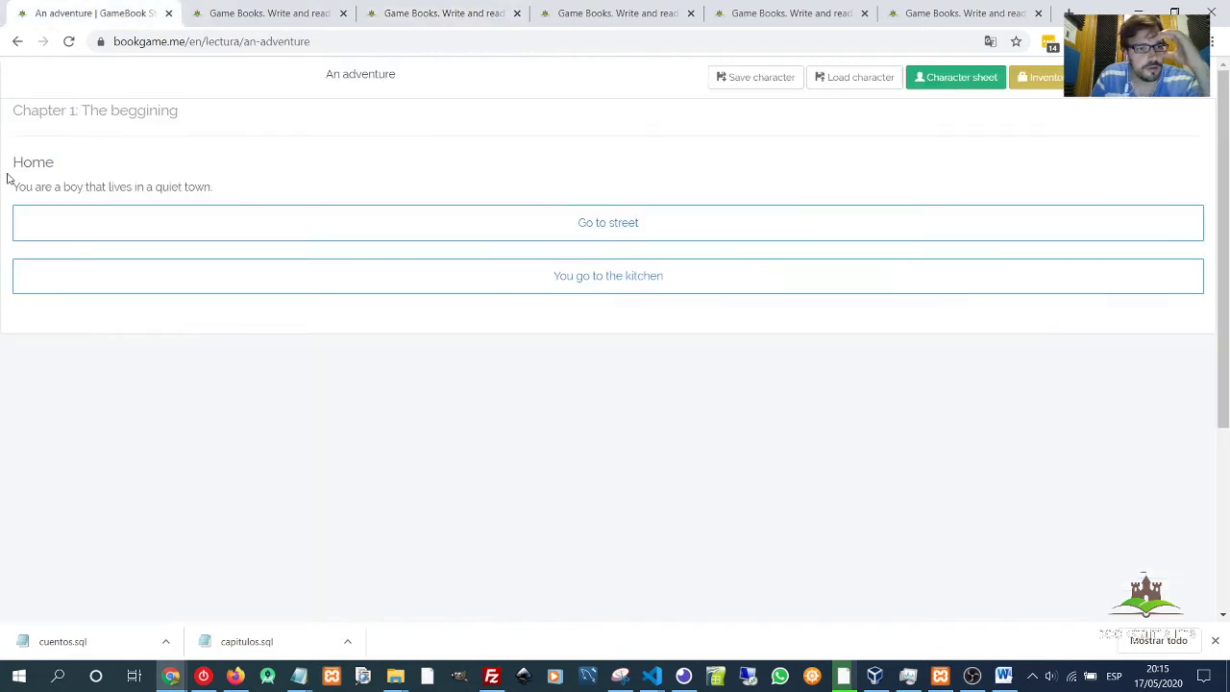
drag(10, 179, 219, 184)
click(293, 14)
click(394, 13)
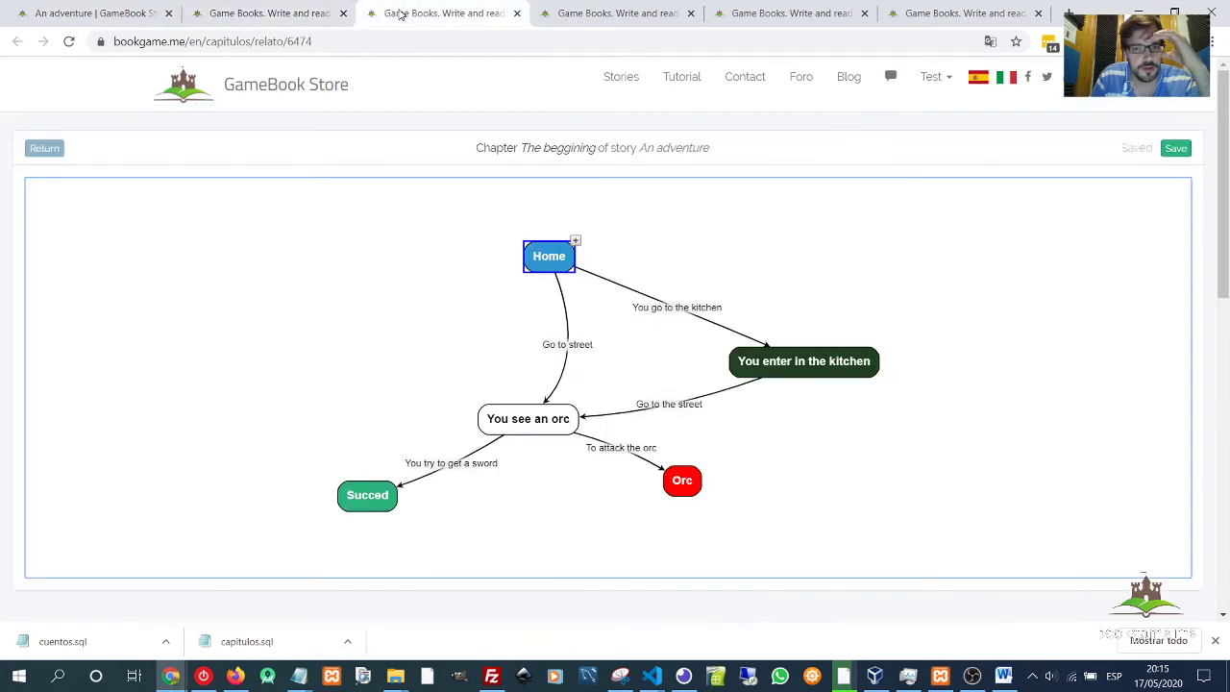
Shift the kitchen node slightly, then read through the kitchen and street, try to get a sword and go to Chapter 2.
drag(807, 368, 786, 353)
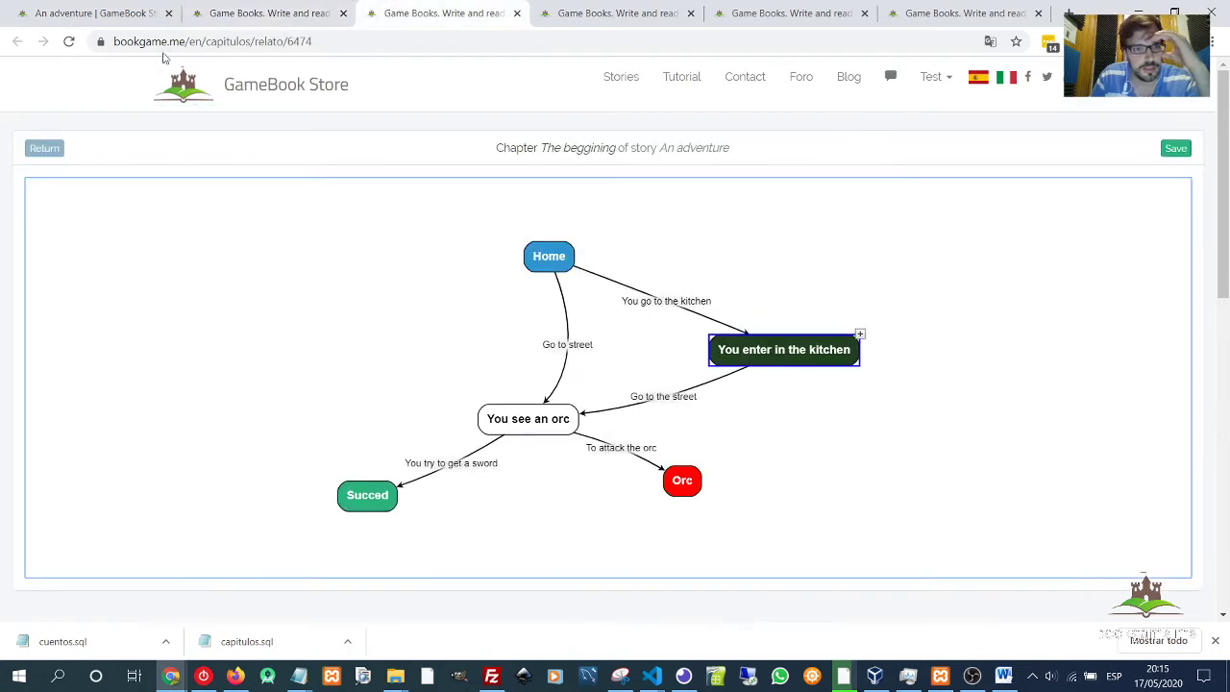
click(116, 13)
click(653, 285)
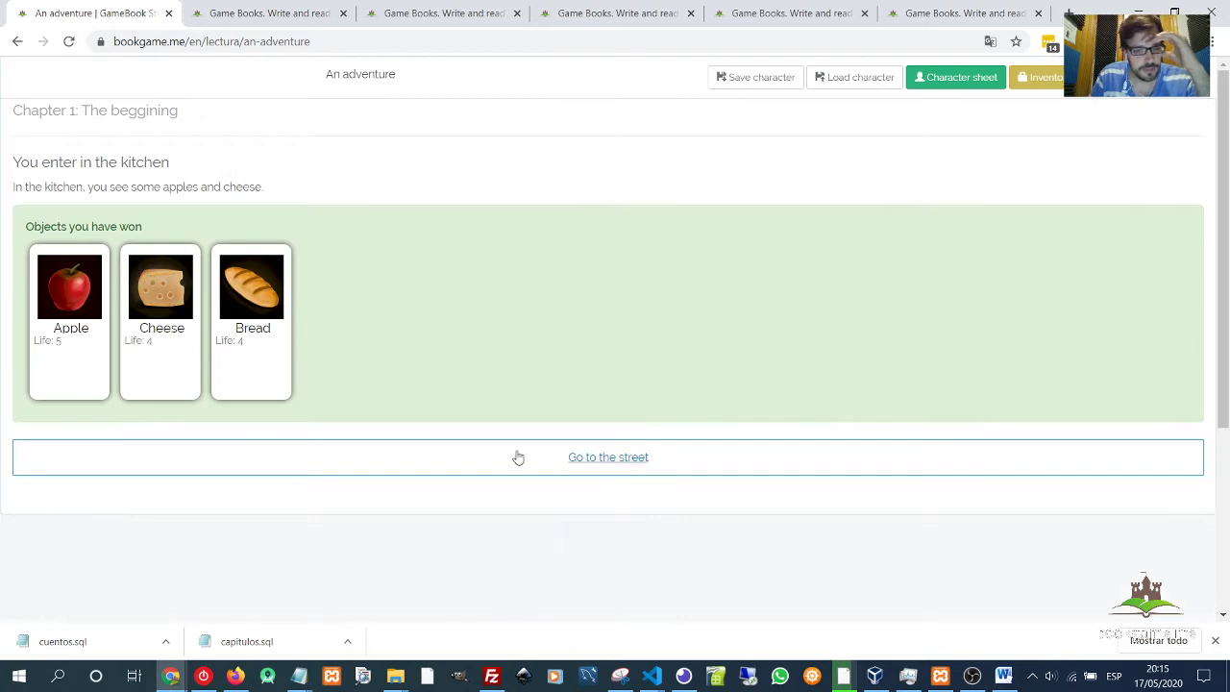
click(568, 455)
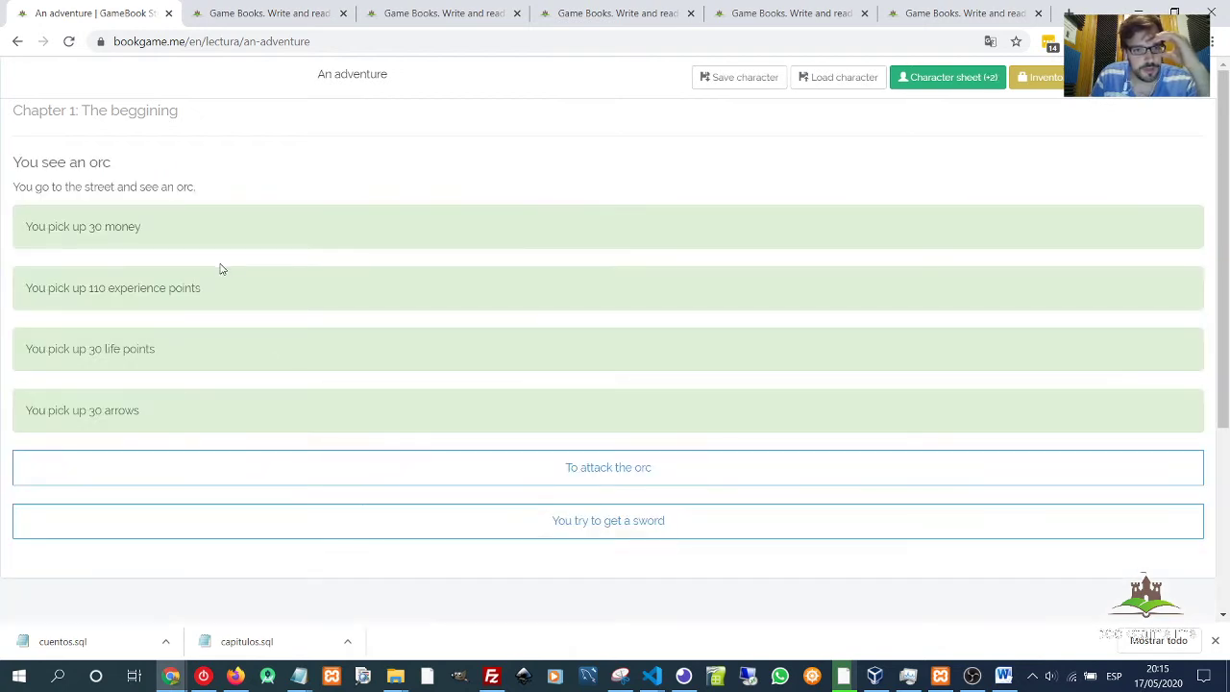
click(609, 530)
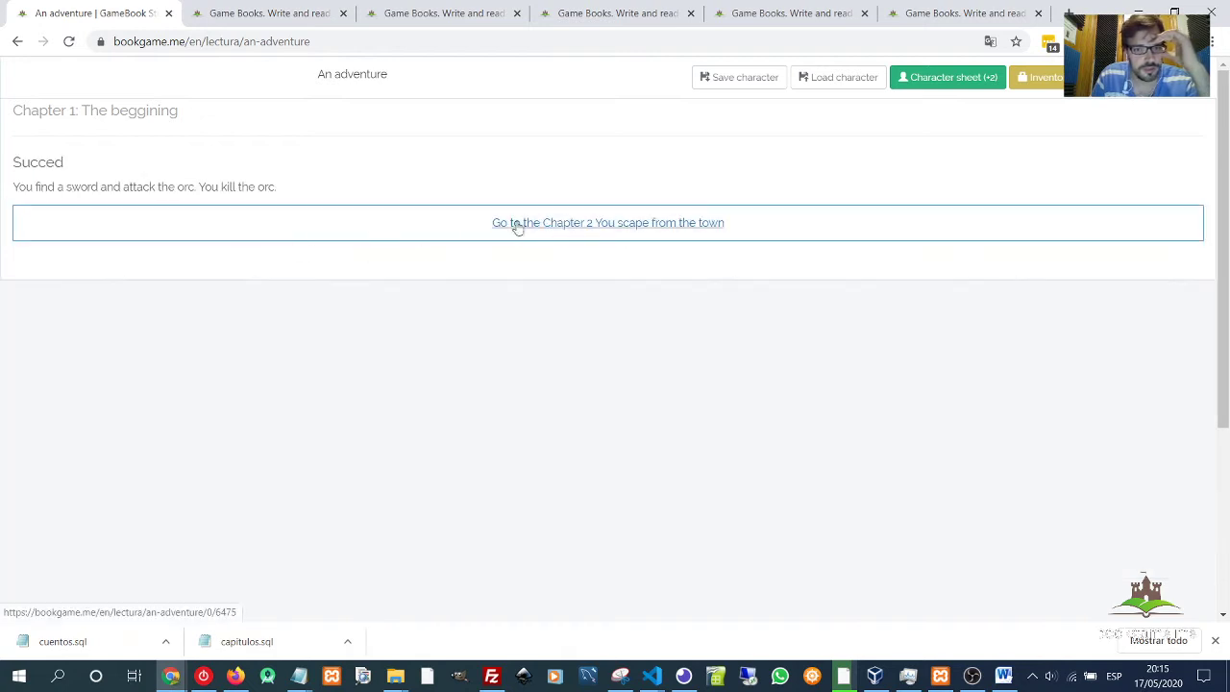
click(615, 227)
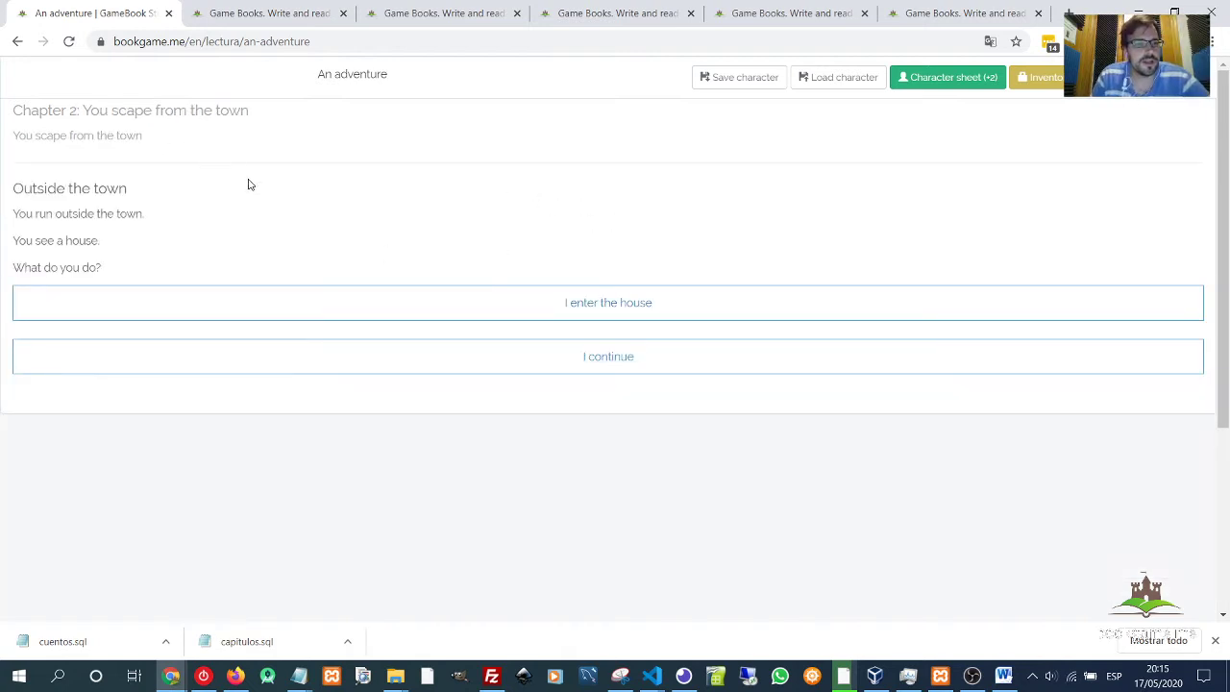
Locate the Outside the town node in the chapter You scape from the town and place the reading beside that chapter's editor.
click(277, 9)
click(514, 10)
click(614, 10)
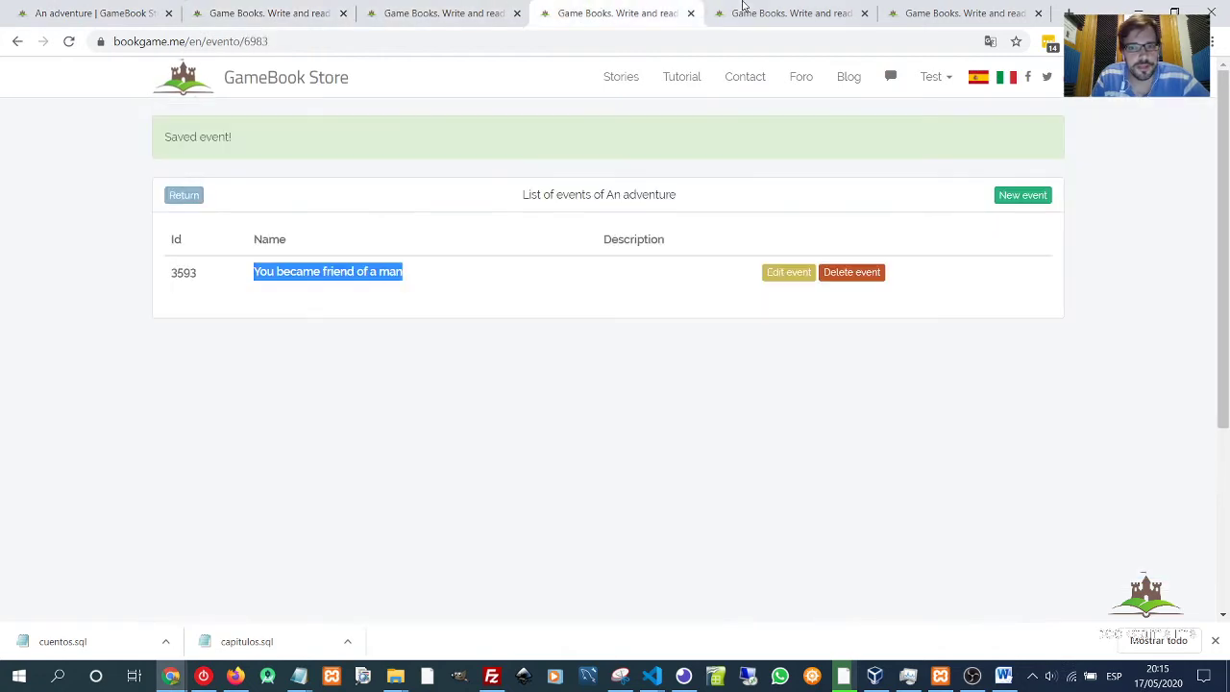
click(727, 9)
click(629, 213)
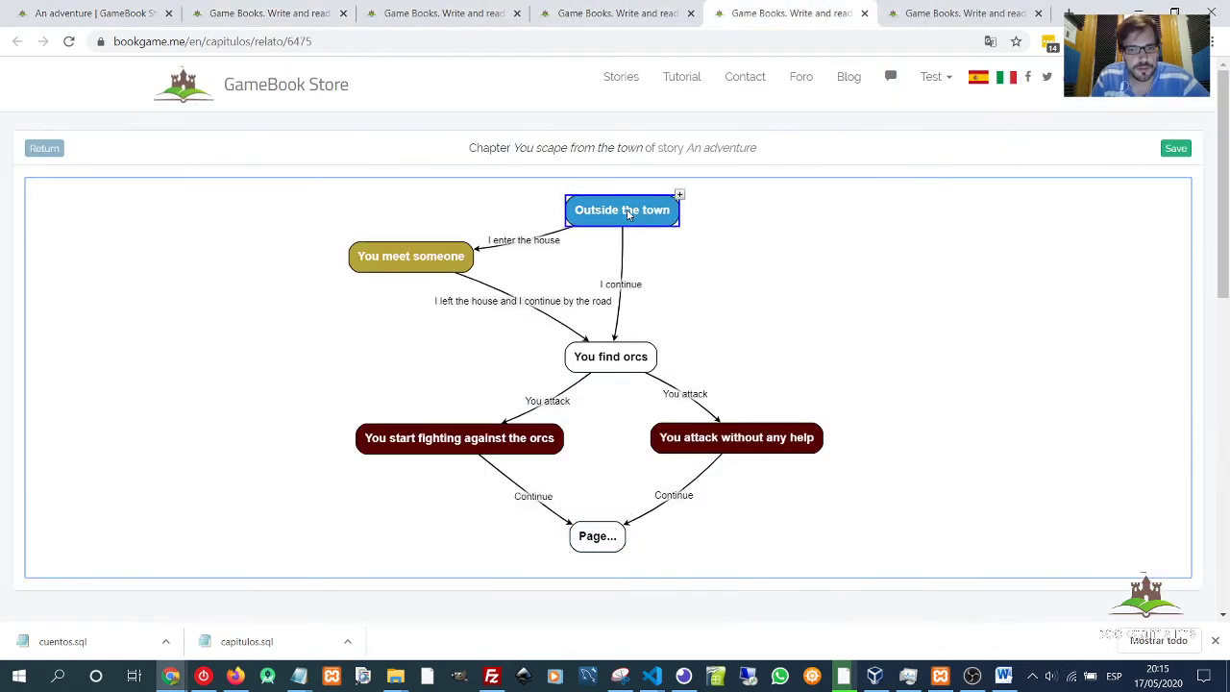
click(72, 14)
drag(72, 15, 620, 5)
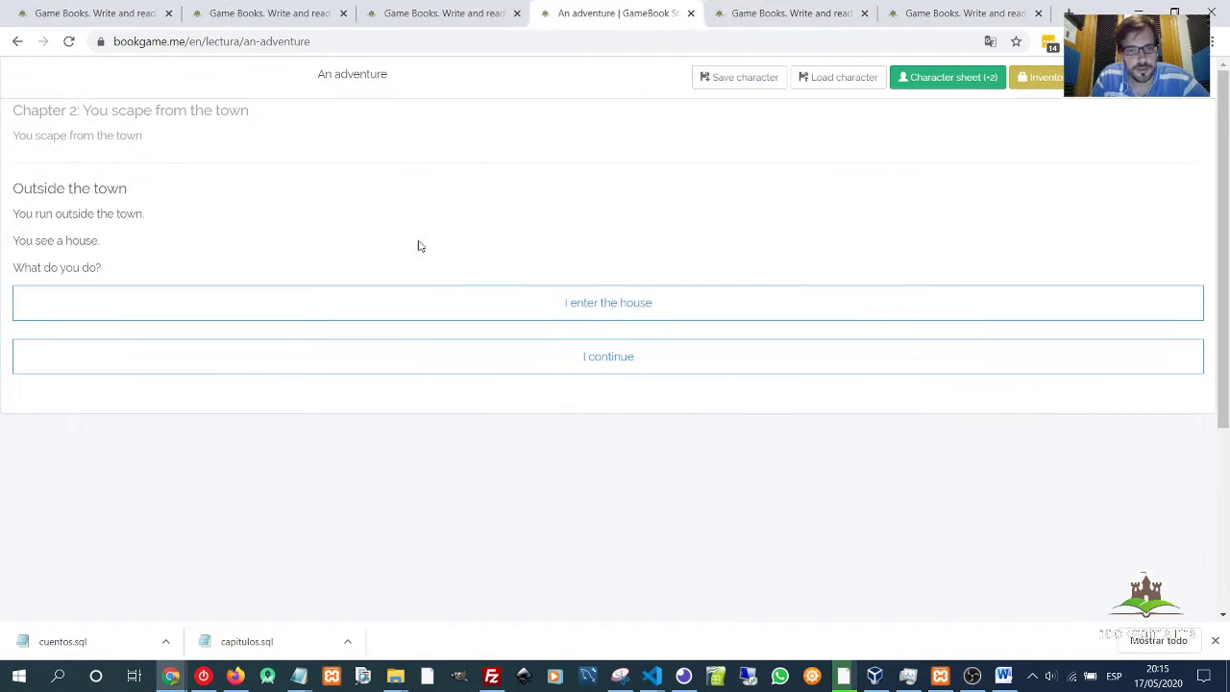
Enter the house from Outside the town and review the You meet someone page with its event You became friend of a man.
drag(3, 182, 136, 192)
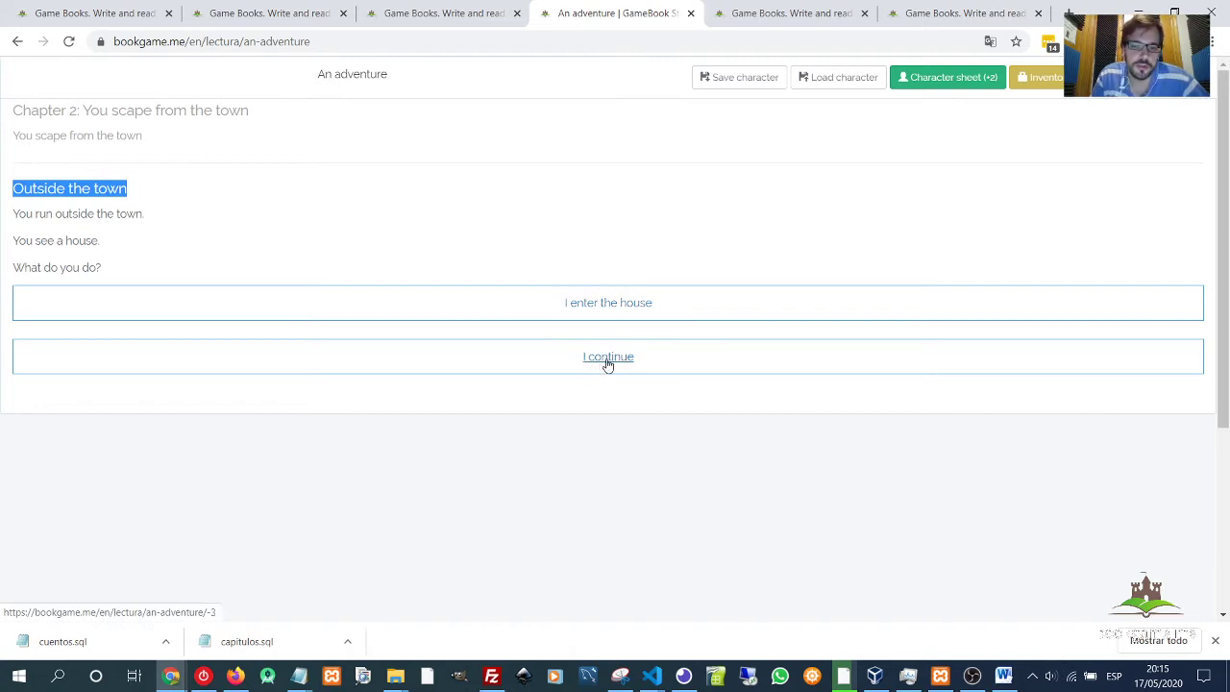
click(611, 305)
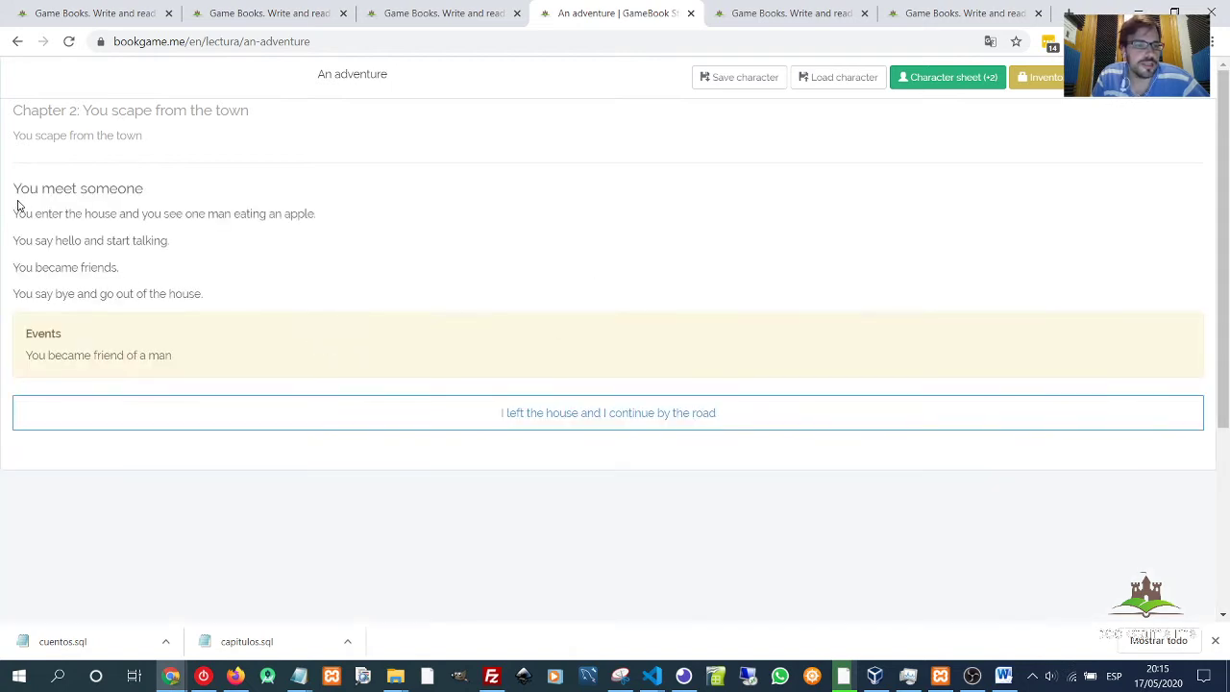
drag(18, 204, 134, 356)
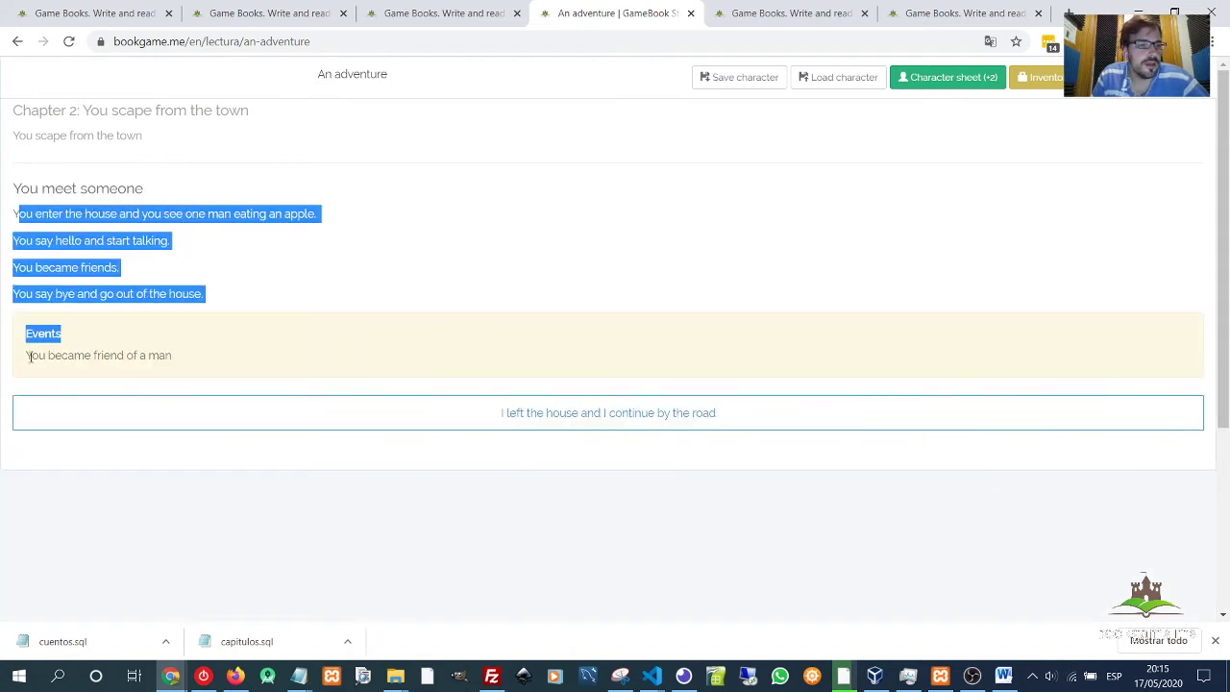
drag(27, 356, 156, 359)
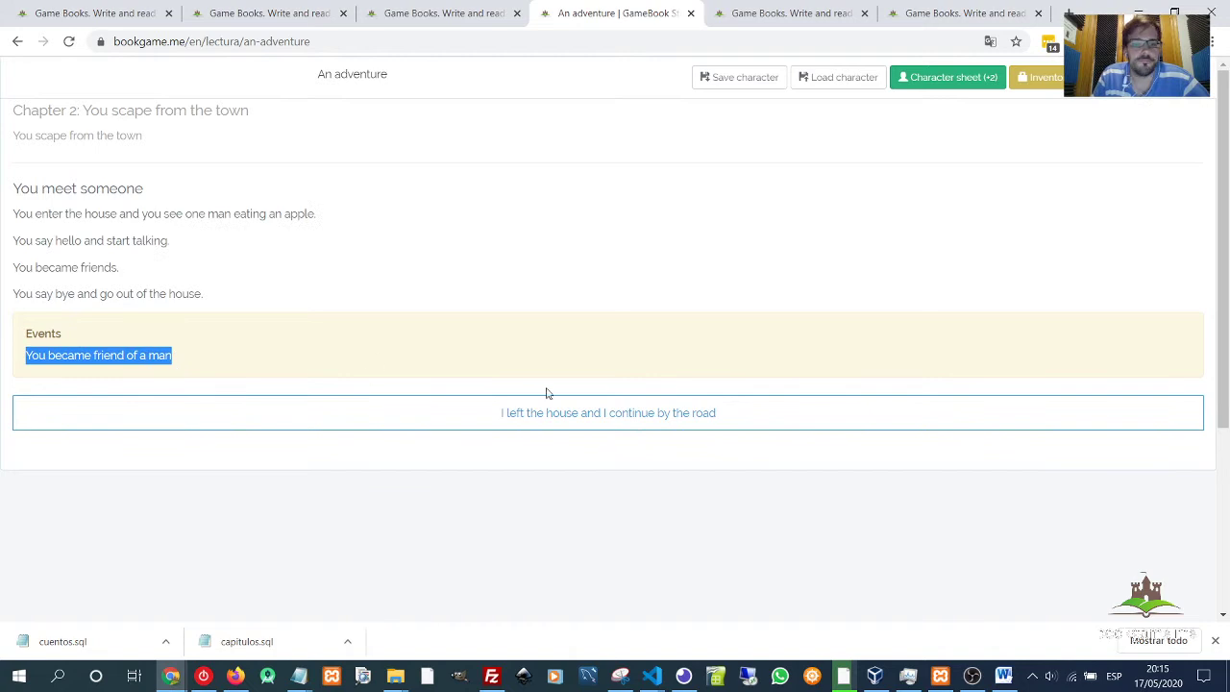
Compare the You meet someone node in the chapter map with its page and event in the reading.
click(778, 15)
drag(390, 263, 379, 267)
click(579, 15)
drag(92, 340, 520, 431)
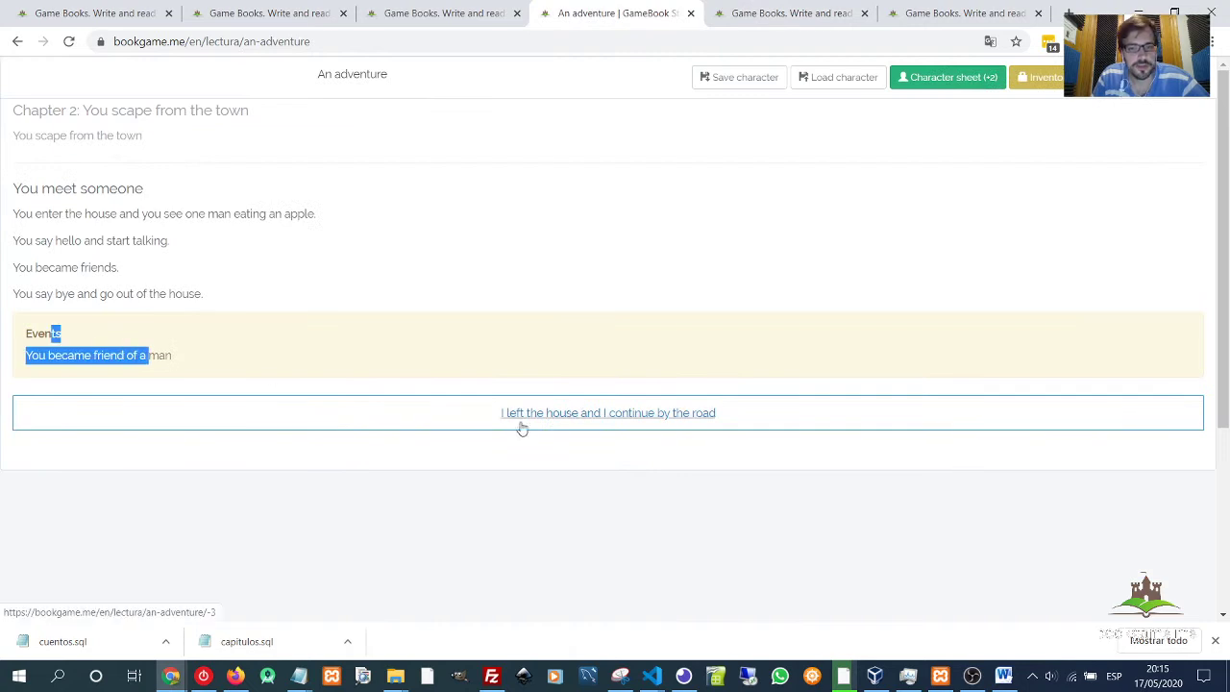
Leave the house by the road and compare the You find orcs page with its node in the chapter map.
click(661, 423)
drag(59, 195, 137, 201)
click(820, 19)
mouse_move(620, 356)
mouse_down()
mouse_move(628, 337)
mouse_move(617, 346)
mouse_up()
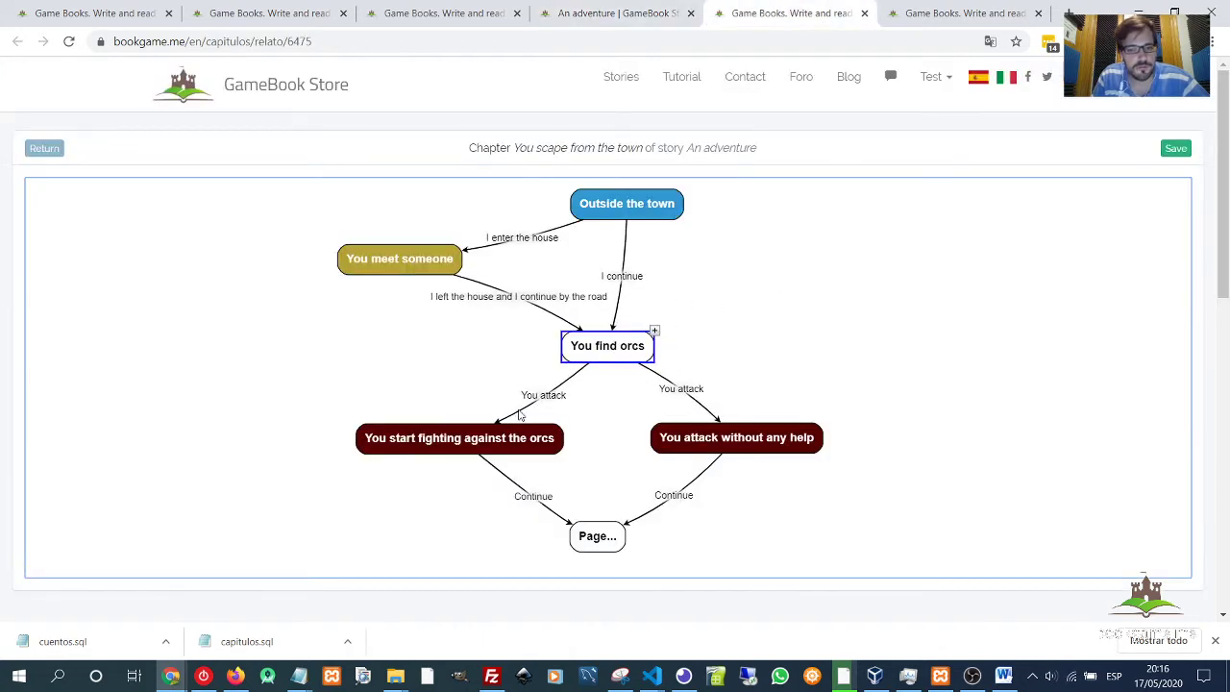
click(584, 20)
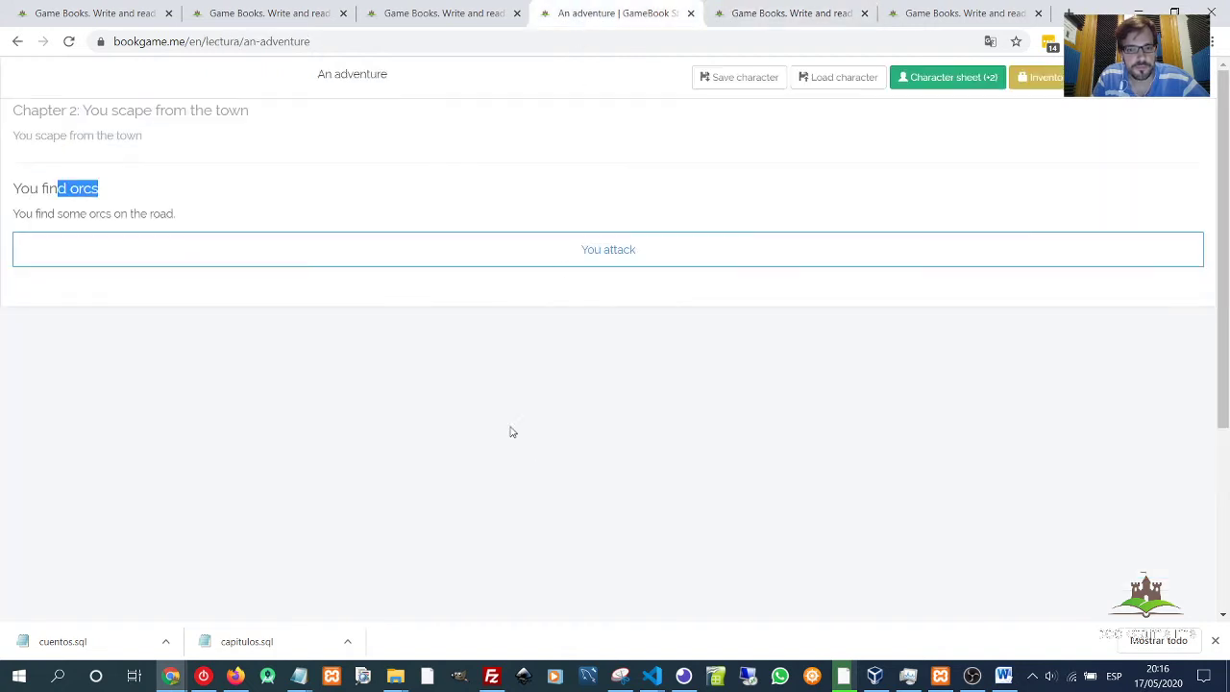
Retitle the link from You find orcs to You start fighting against the orcs as You attackaaaaaaa and reload the reading to check it.
click(794, 19)
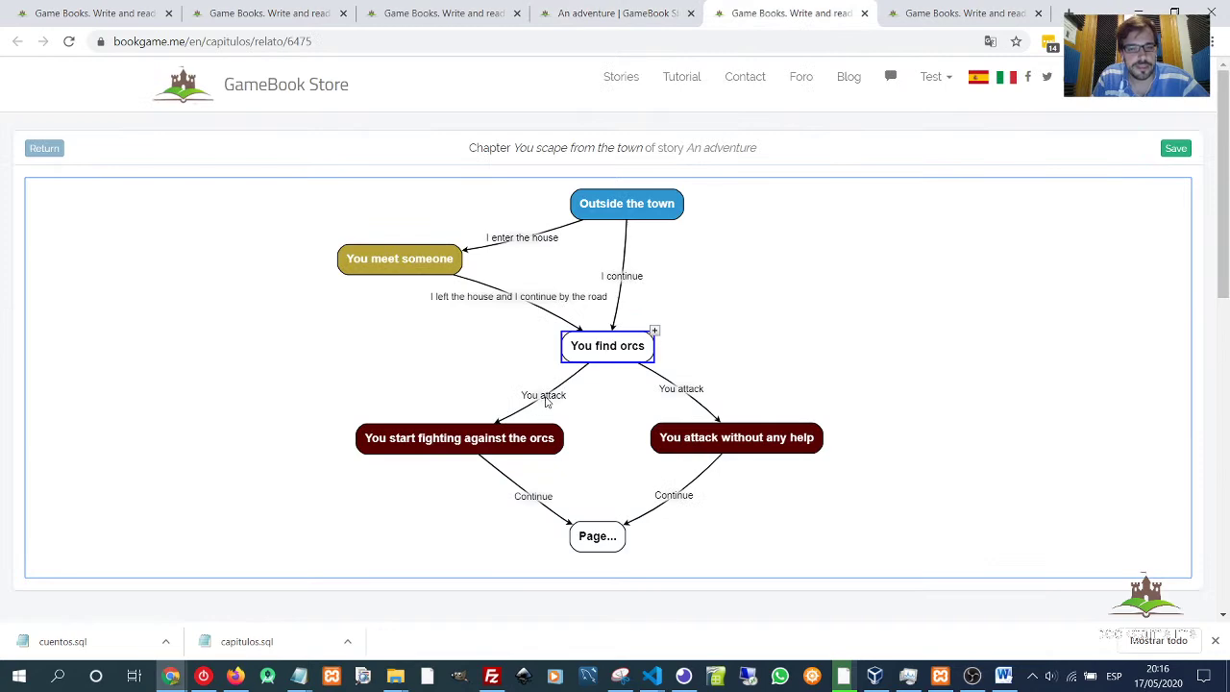
click(544, 399)
double_click(549, 400)
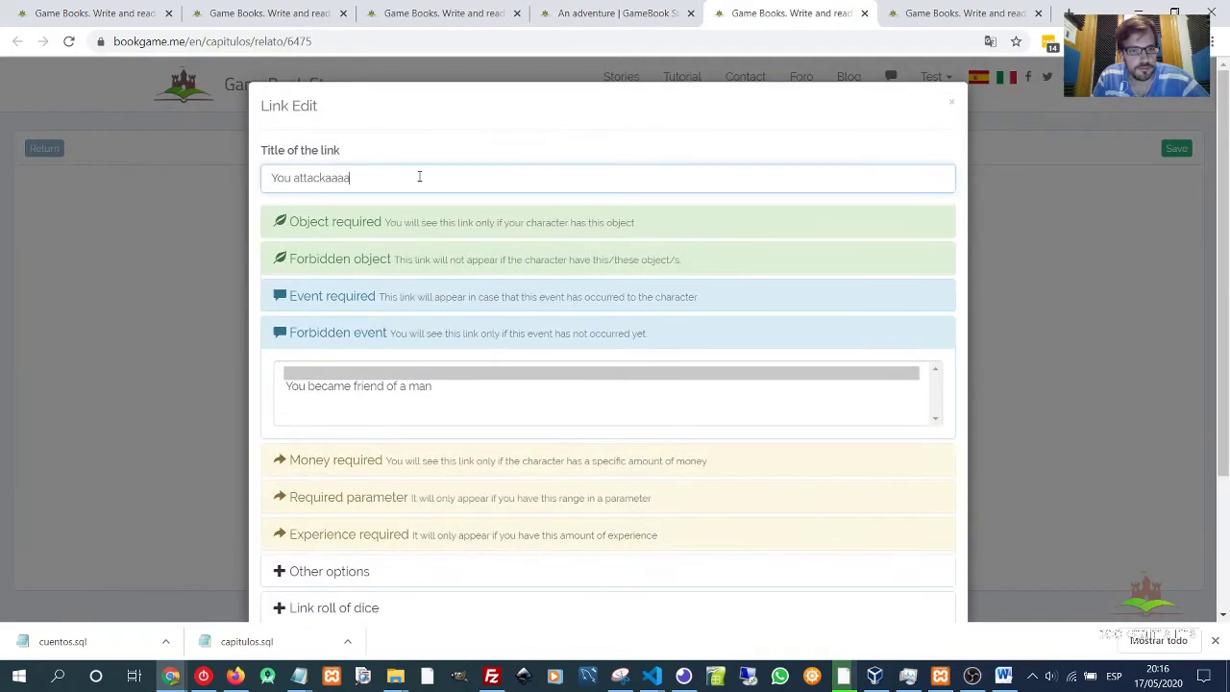
scroll(621, 407, down, 3)
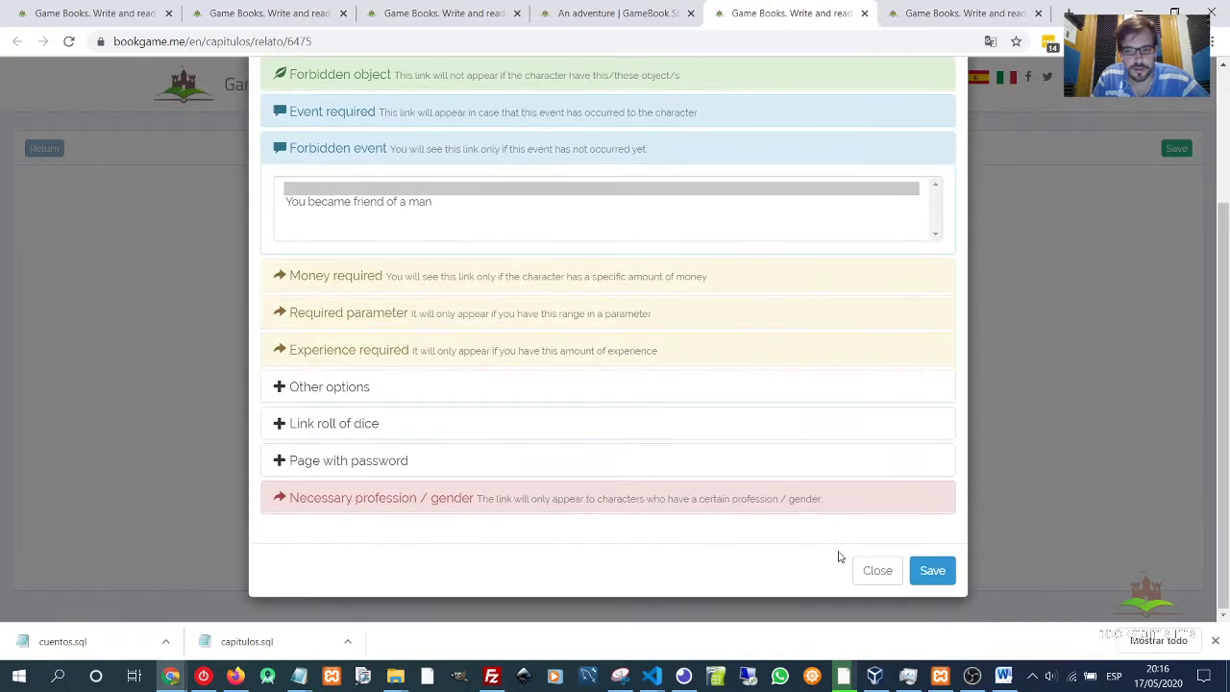
click(932, 570)
click(606, 15)
key(F5)
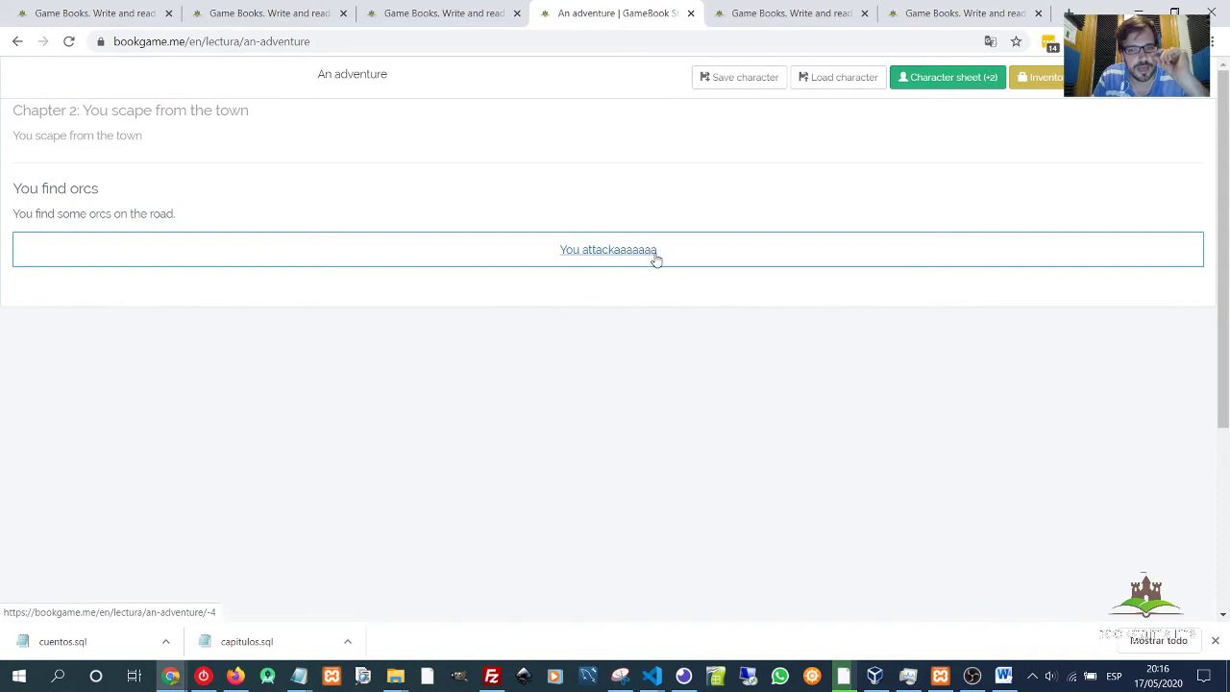
Restore the title You attack on the link from You find orcs to You start fighting against the orcs.
click(735, 18)
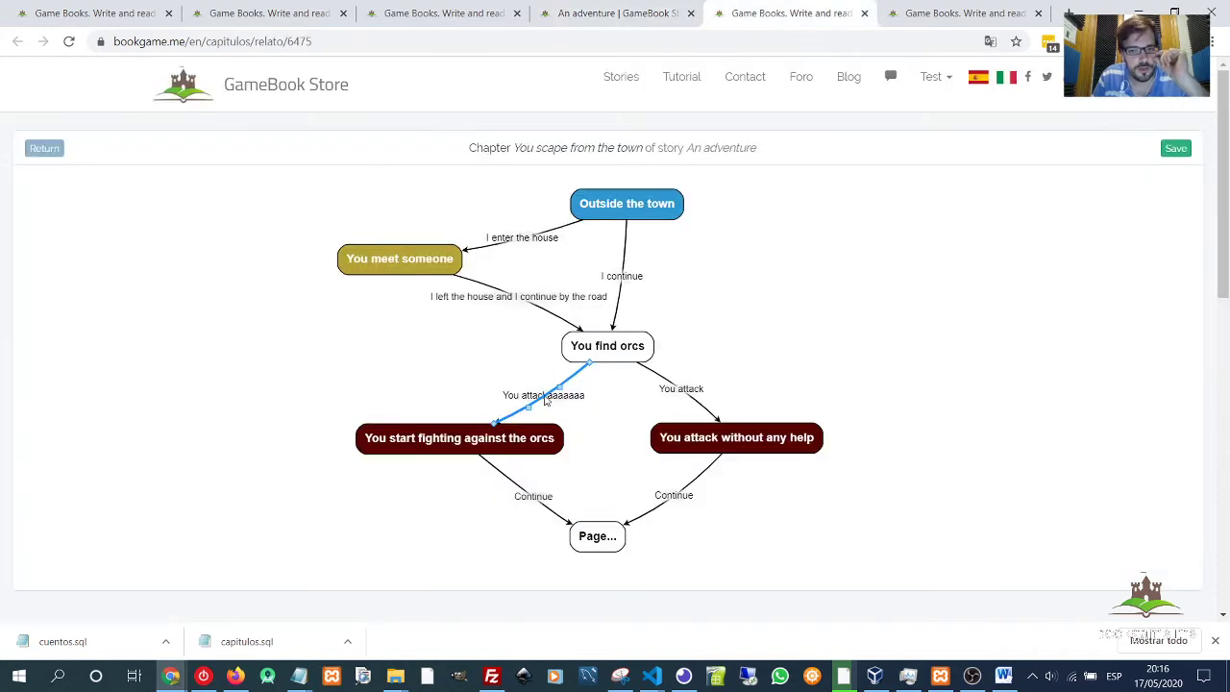
double_click(544, 400)
drag(325, 176, 400, 176)
key(BackSpace)
scroll(724, 431, down, 4)
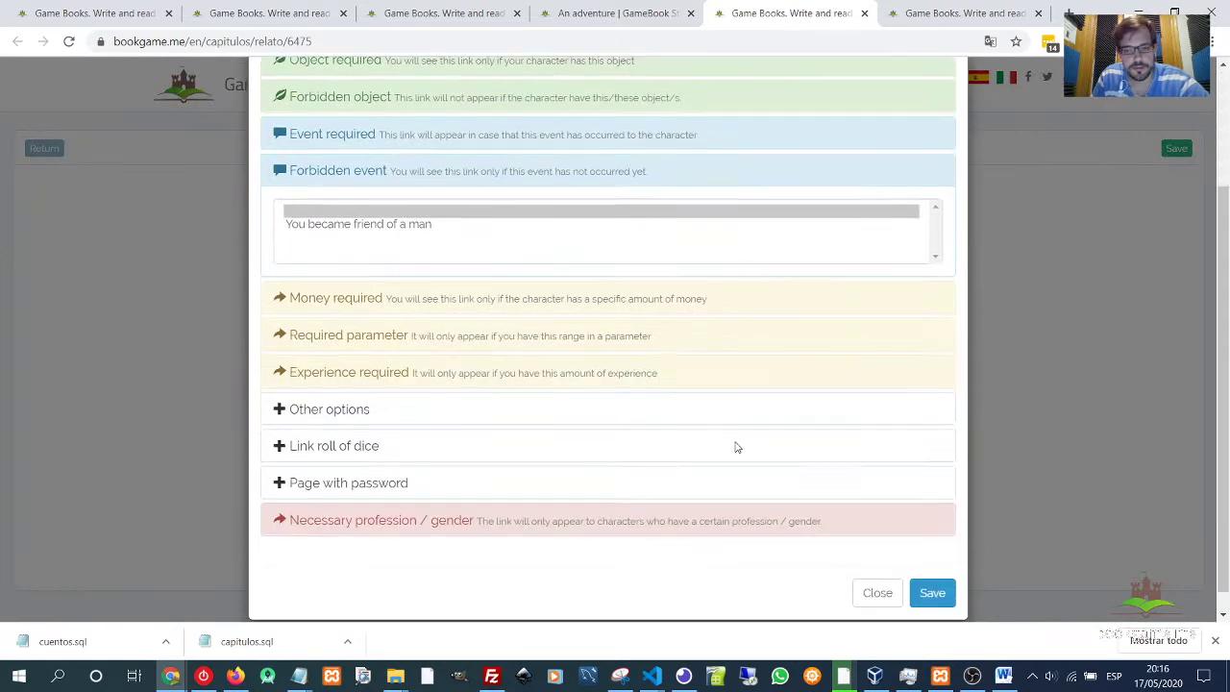
click(931, 576)
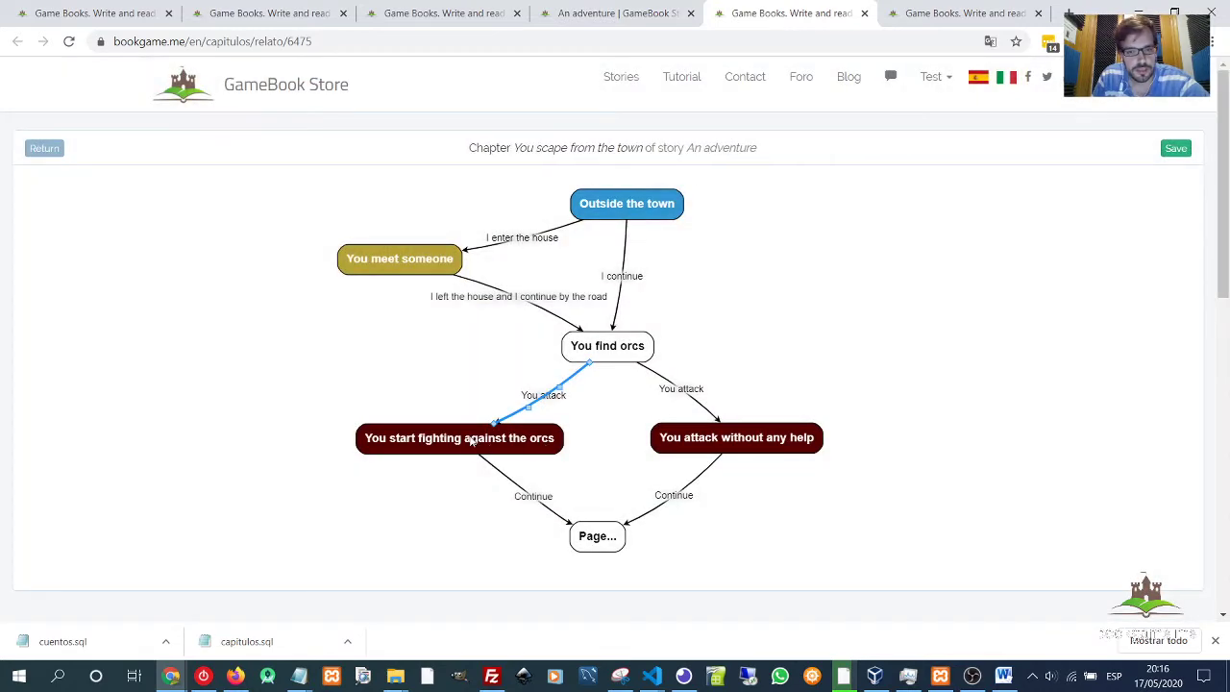
Check the required event on the You attack link to You start fighting against the orcs.
double_click(525, 403)
scroll(445, 451, down, 2)
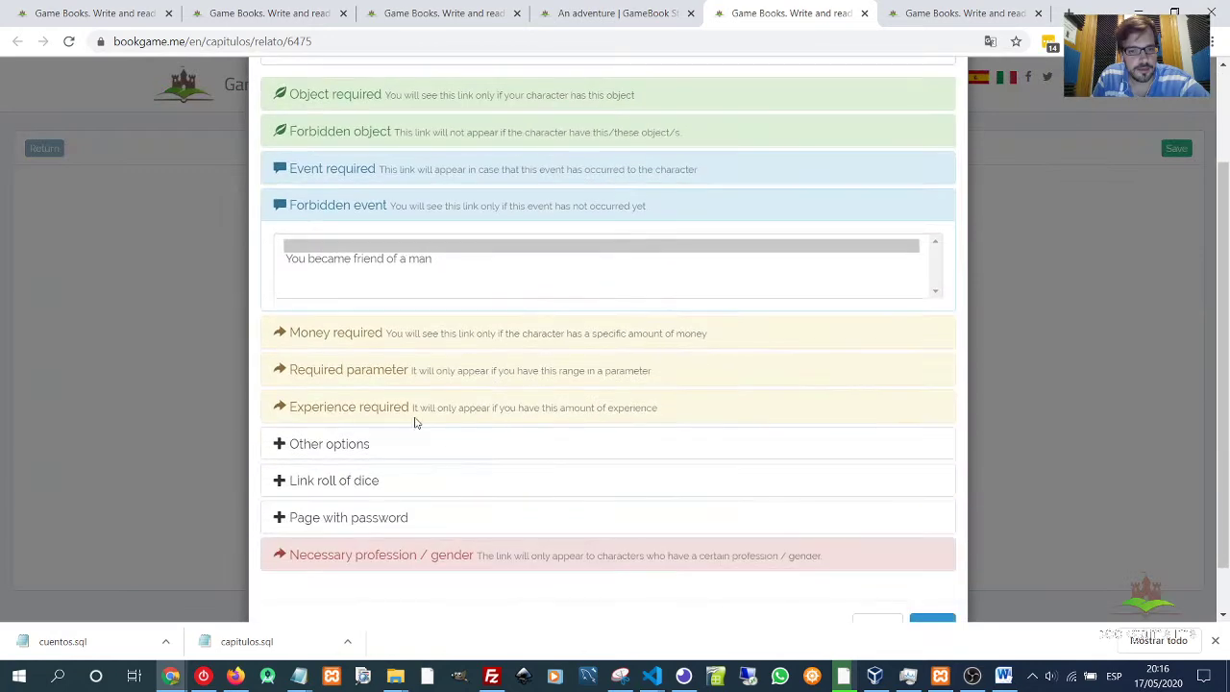
click(316, 115)
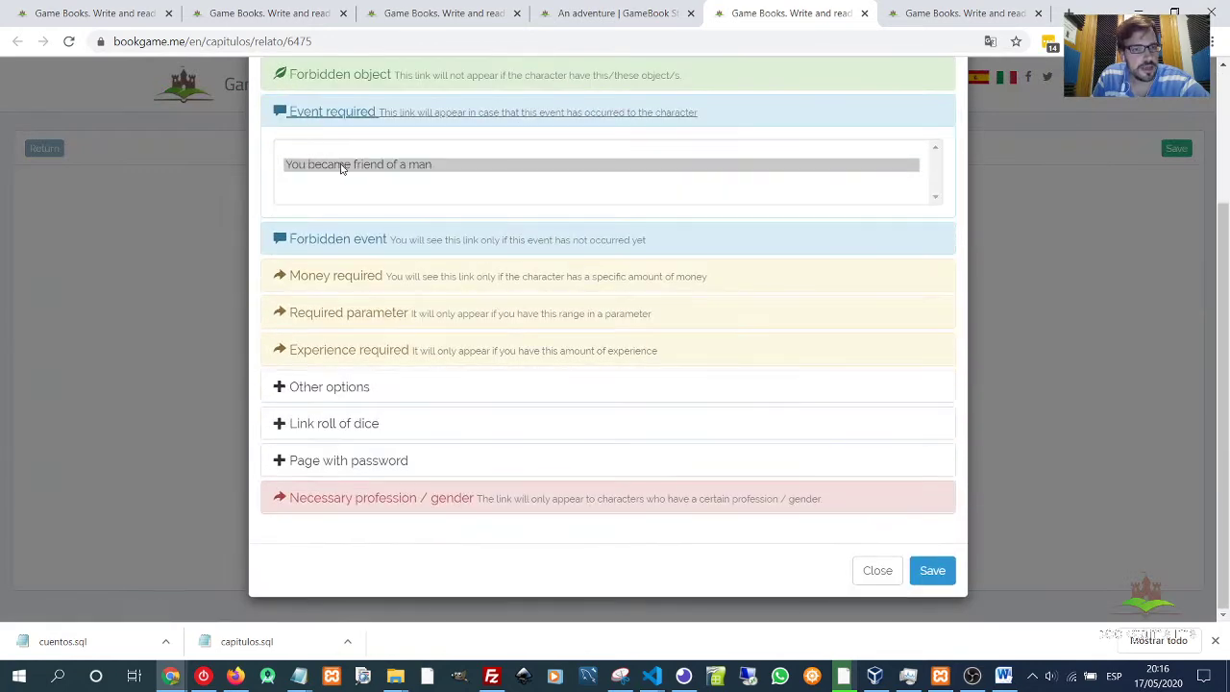
click(931, 570)
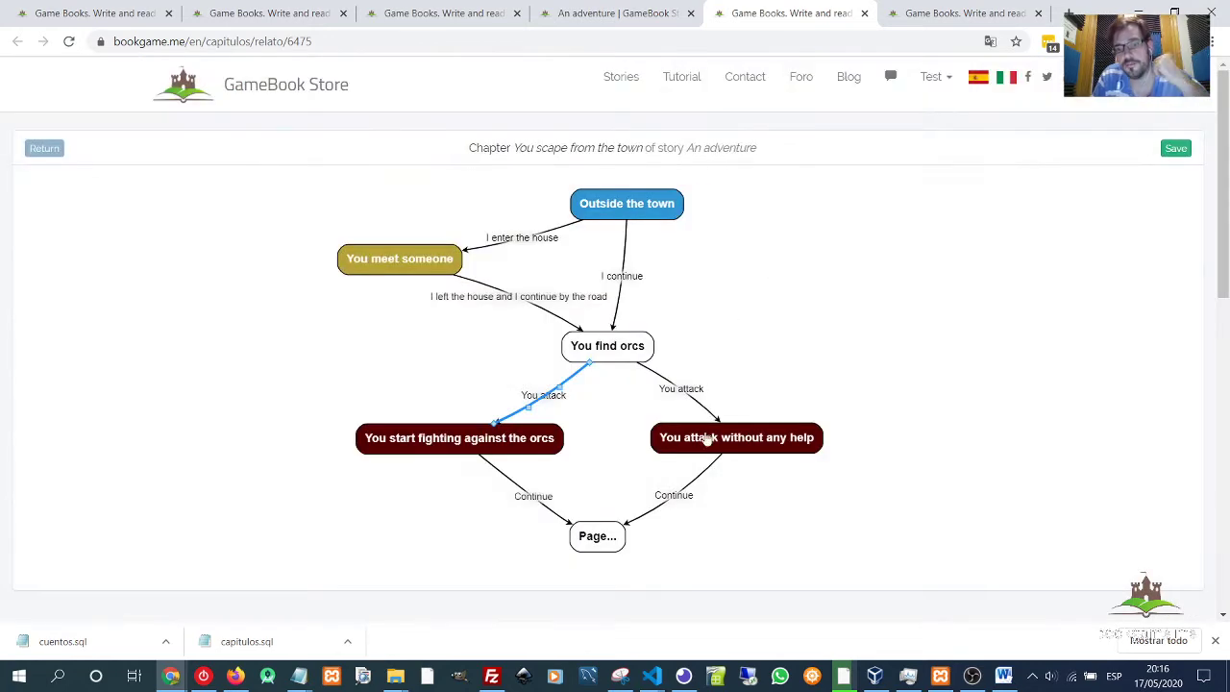
Check the required and forbidden events on the You attack link to You attack without any help.
double_click(688, 401)
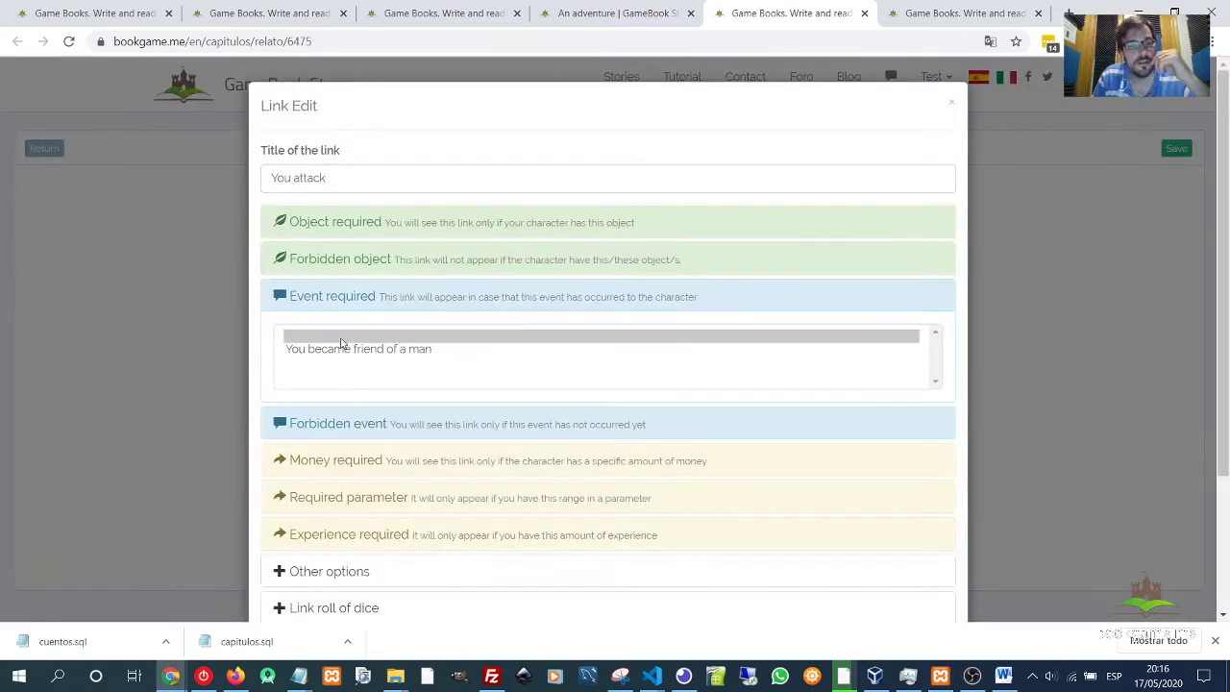
click(317, 299)
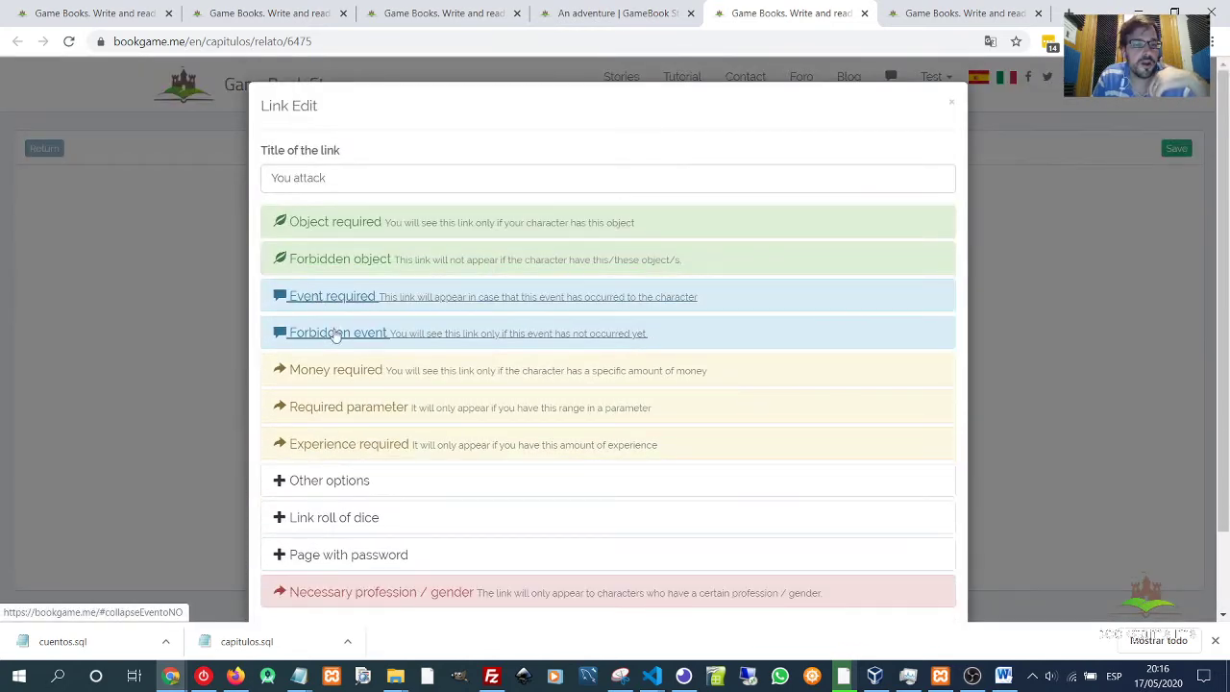
click(326, 335)
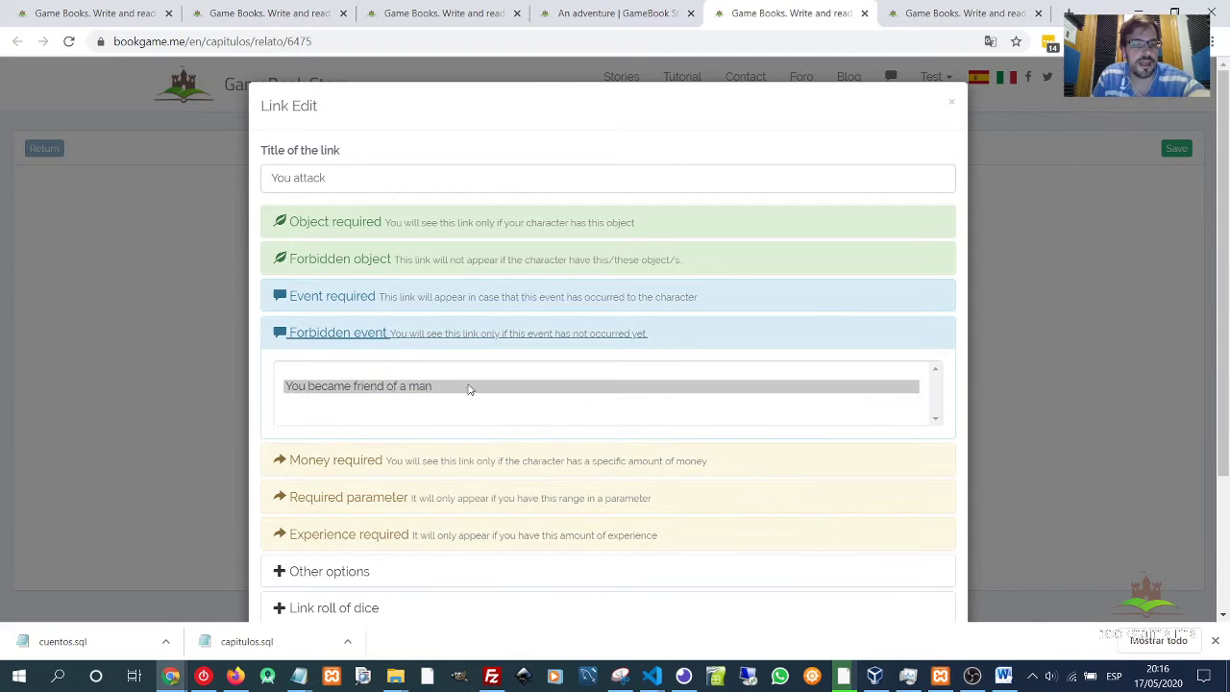
scroll(708, 445, down, 2)
click(913, 581)
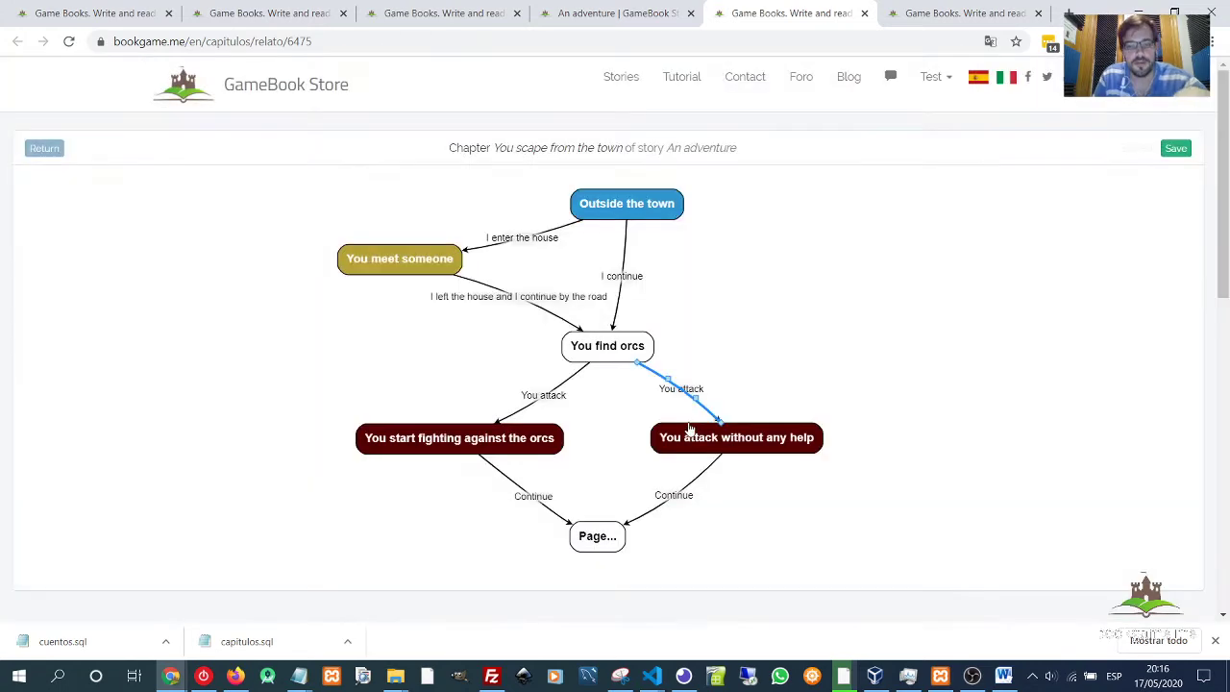
Reload the reading, choose You attack, and review the title and text of the You start fighting against the orcs page.
click(593, 13)
key(F5)
click(603, 255)
drag(29, 190, 244, 194)
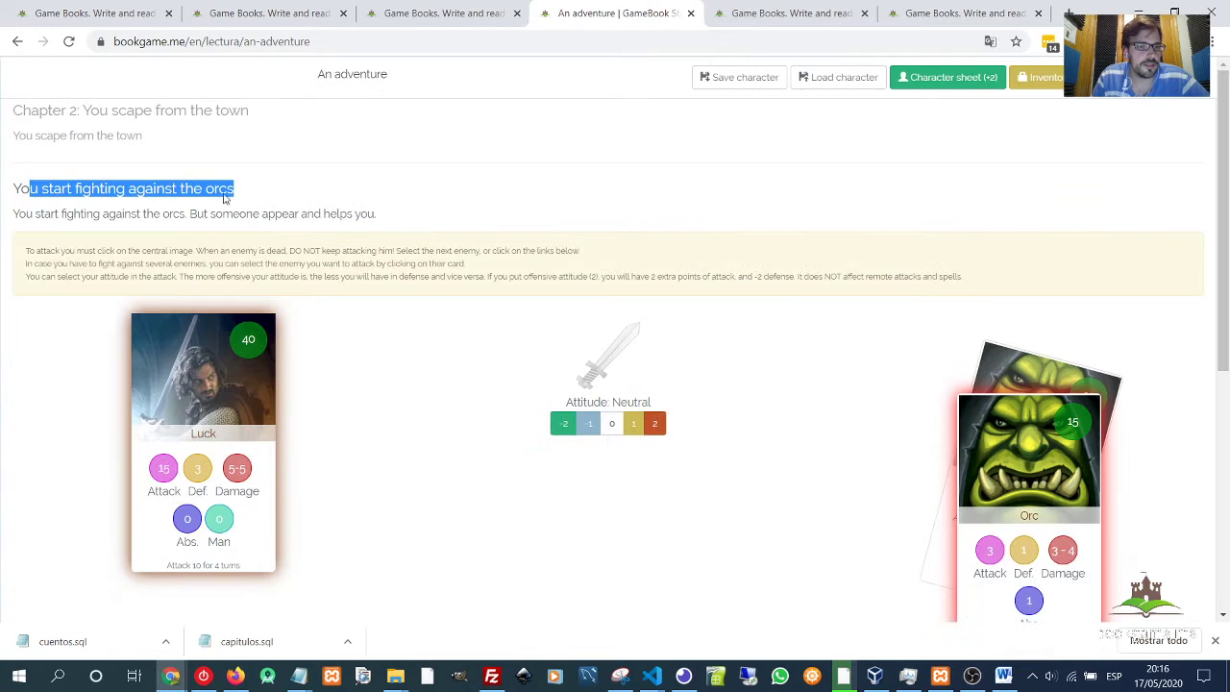
drag(20, 214, 362, 212)
Examine the temporary attack bonus, its remaining turns and the attack value on the player character's combat card.
scroll(711, 261, down, 3)
scroll(733, 266, up, 2)
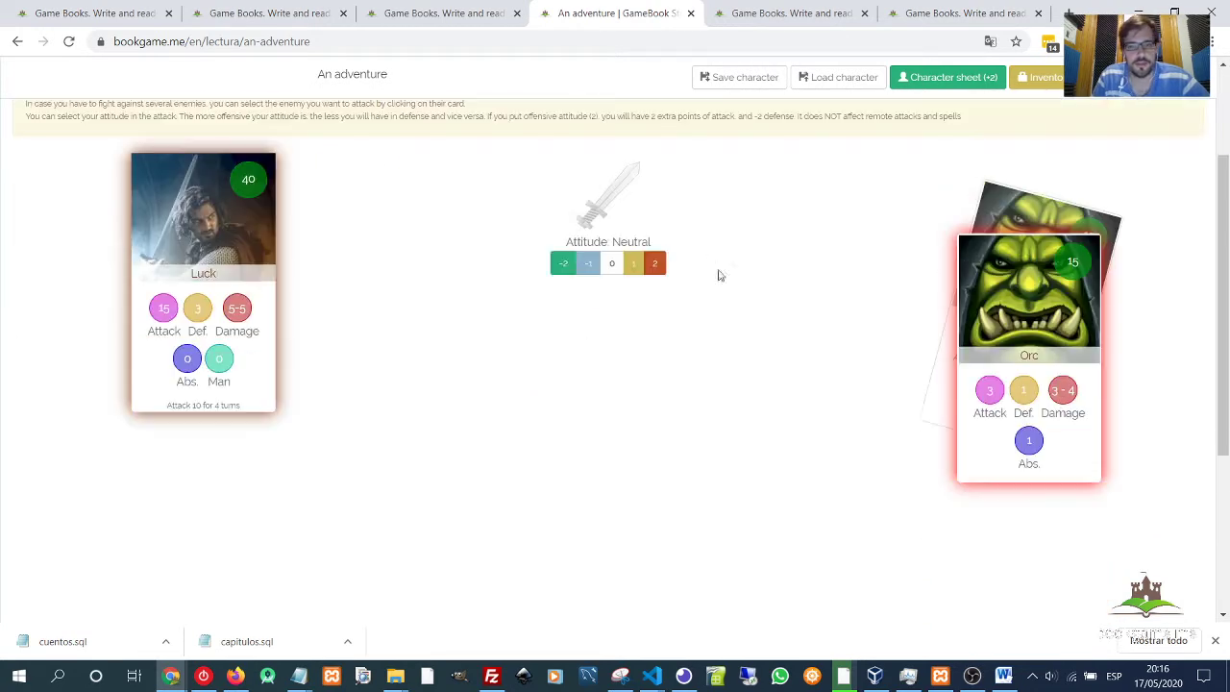
mouse_move(187, 404)
mouse_down()
mouse_move(244, 407)
mouse_move(167, 404)
mouse_up()
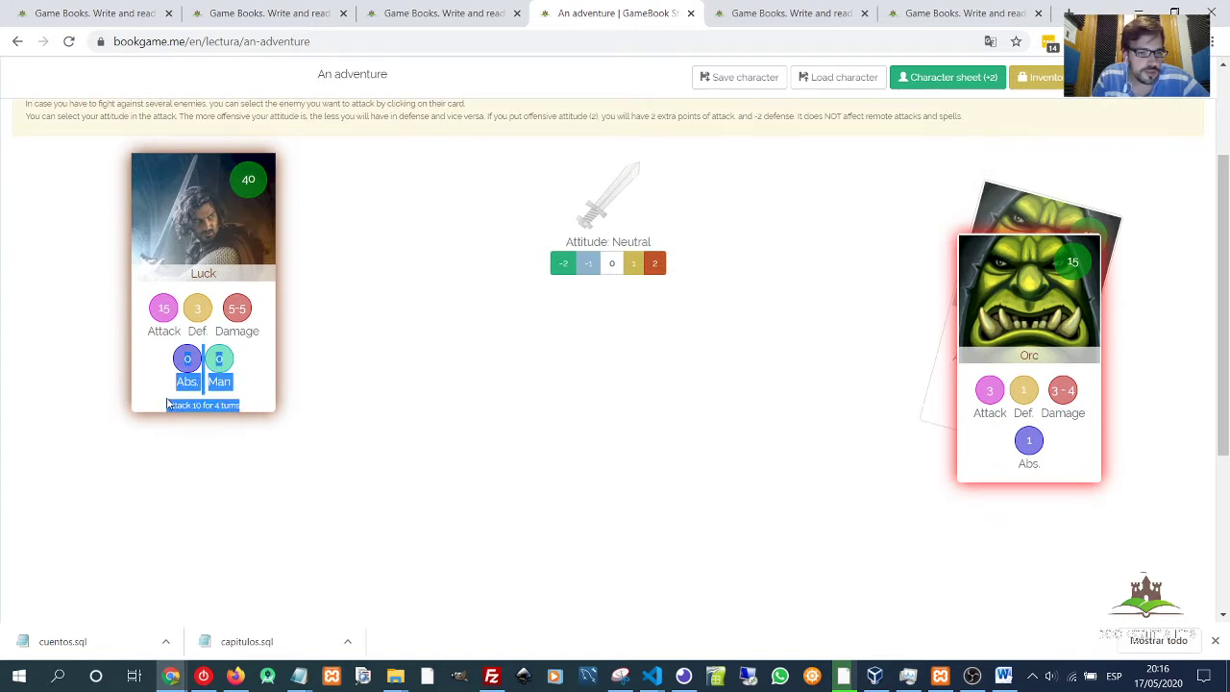
click(191, 407)
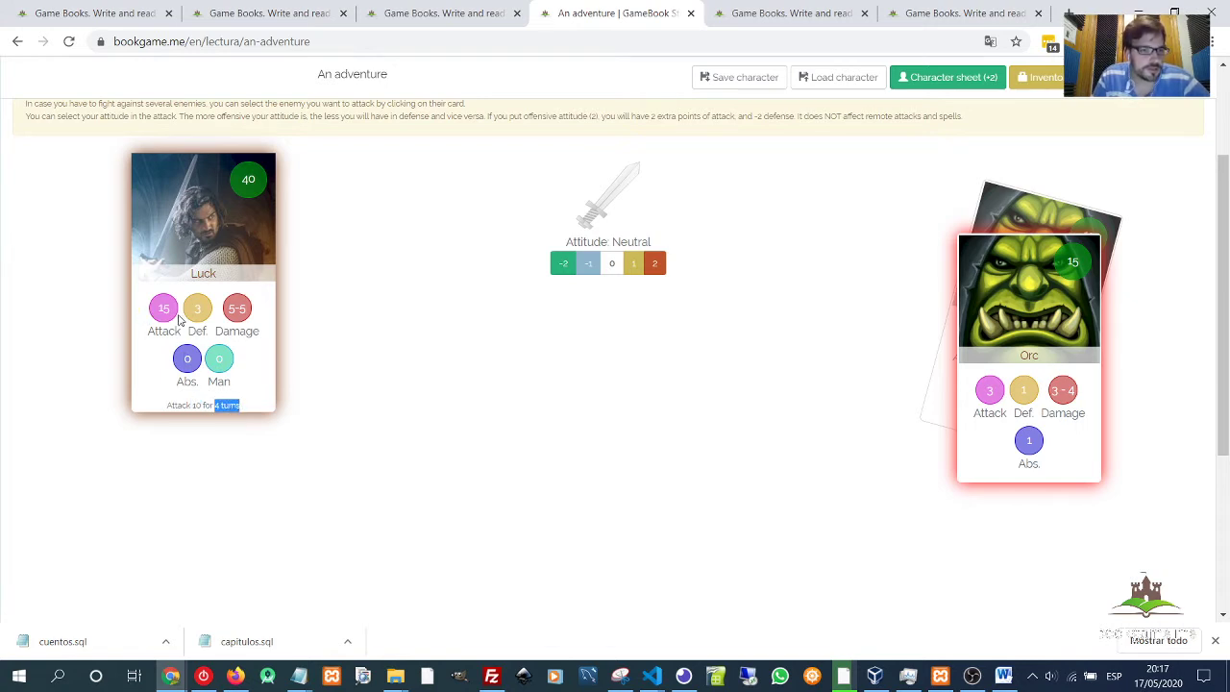
drag(162, 304, 173, 310)
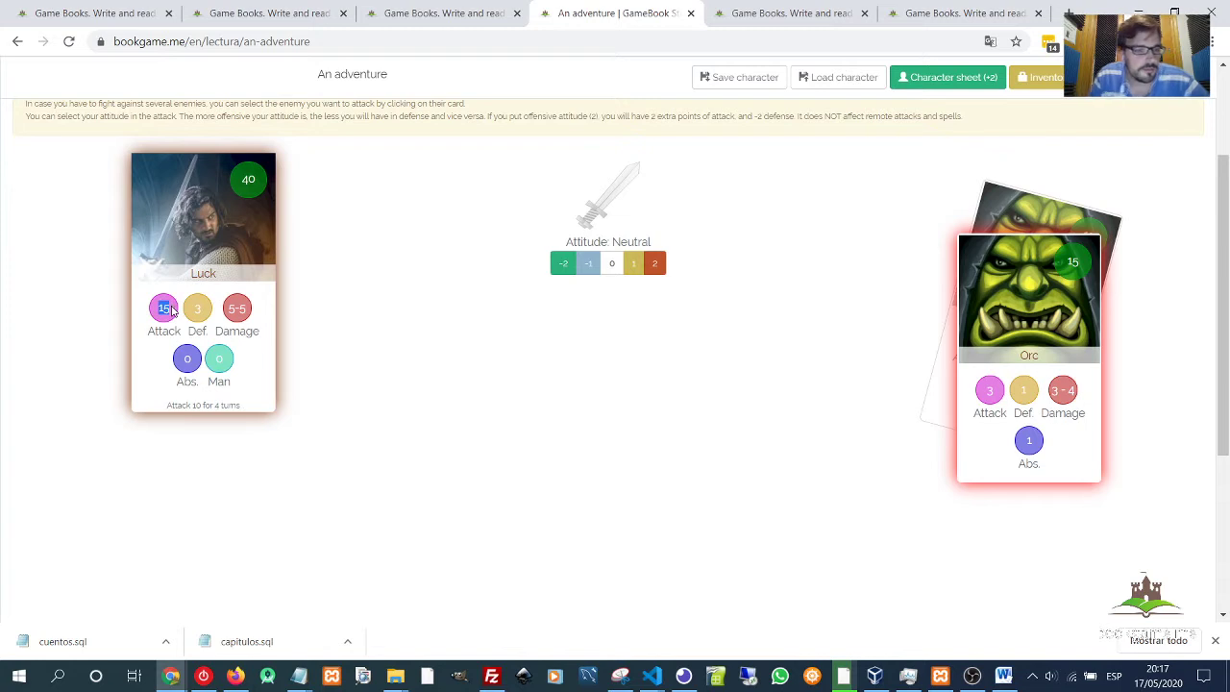
Set the combat attitude to offensive 2 and attack the first orc until it is defeated.
click(653, 265)
click(609, 198)
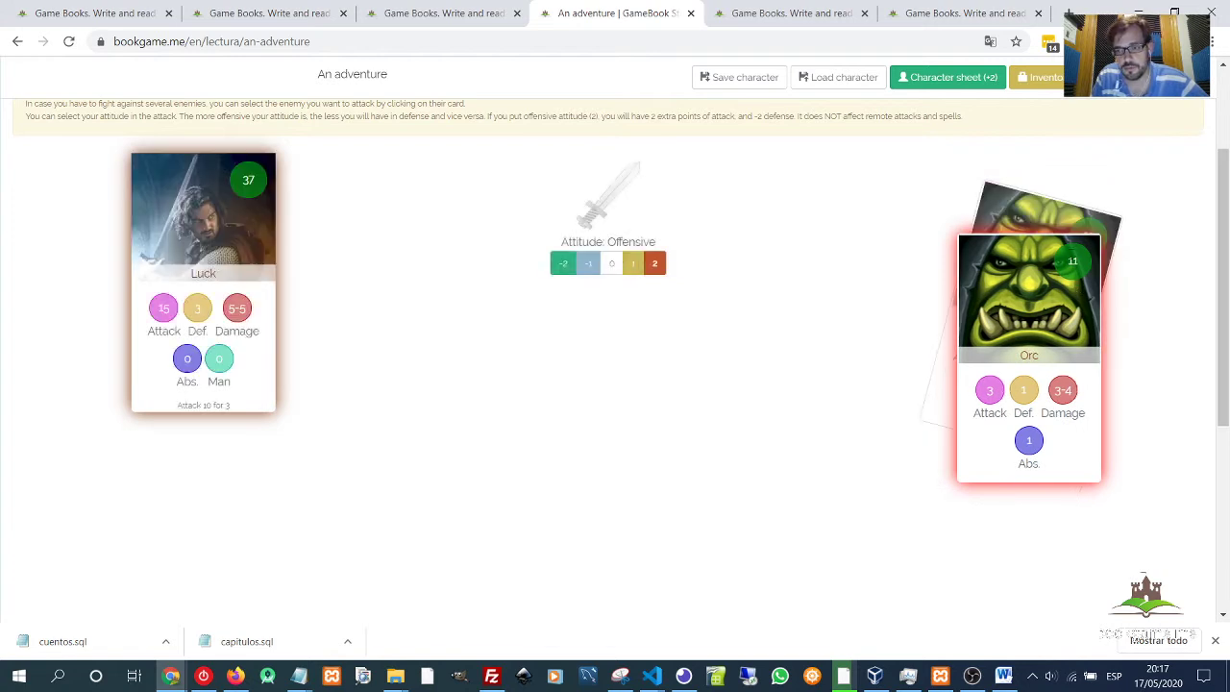
click(1022, 221)
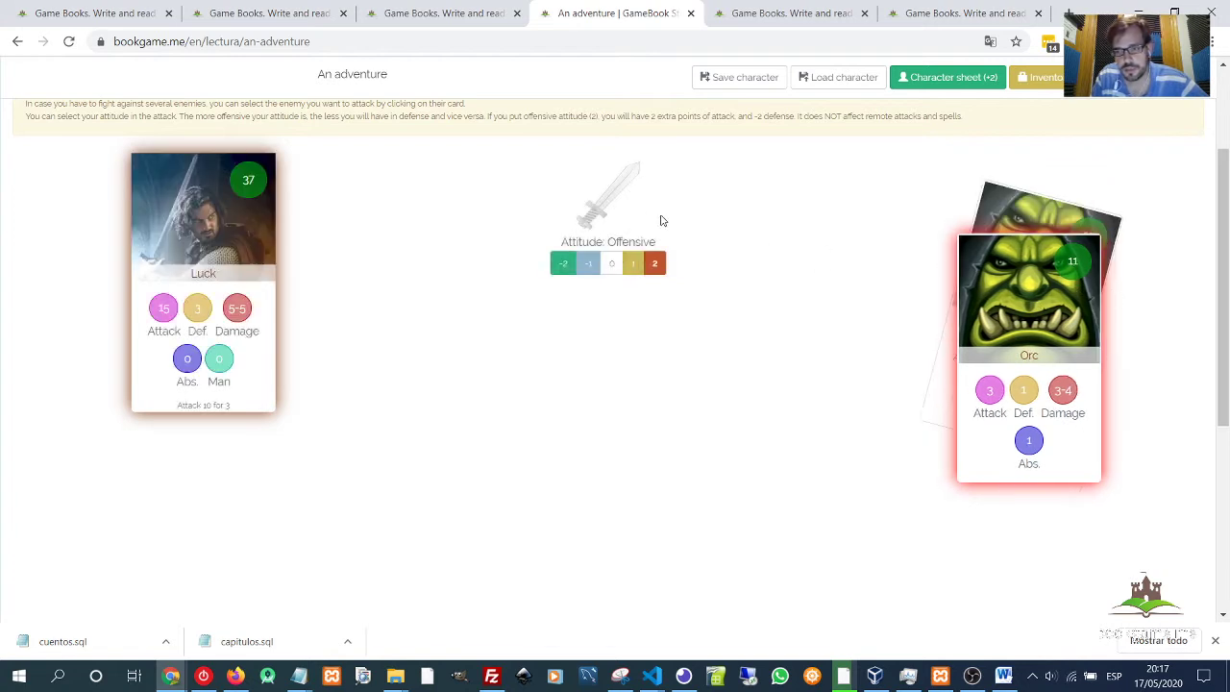
click(622, 202)
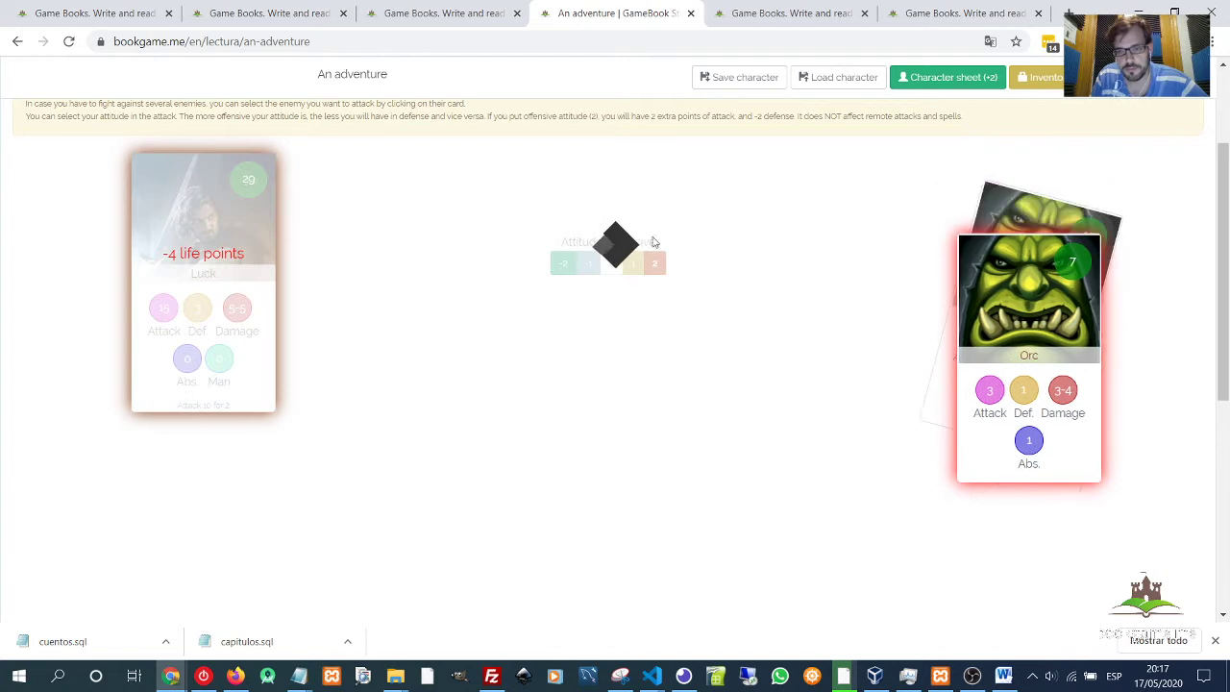
click(626, 193)
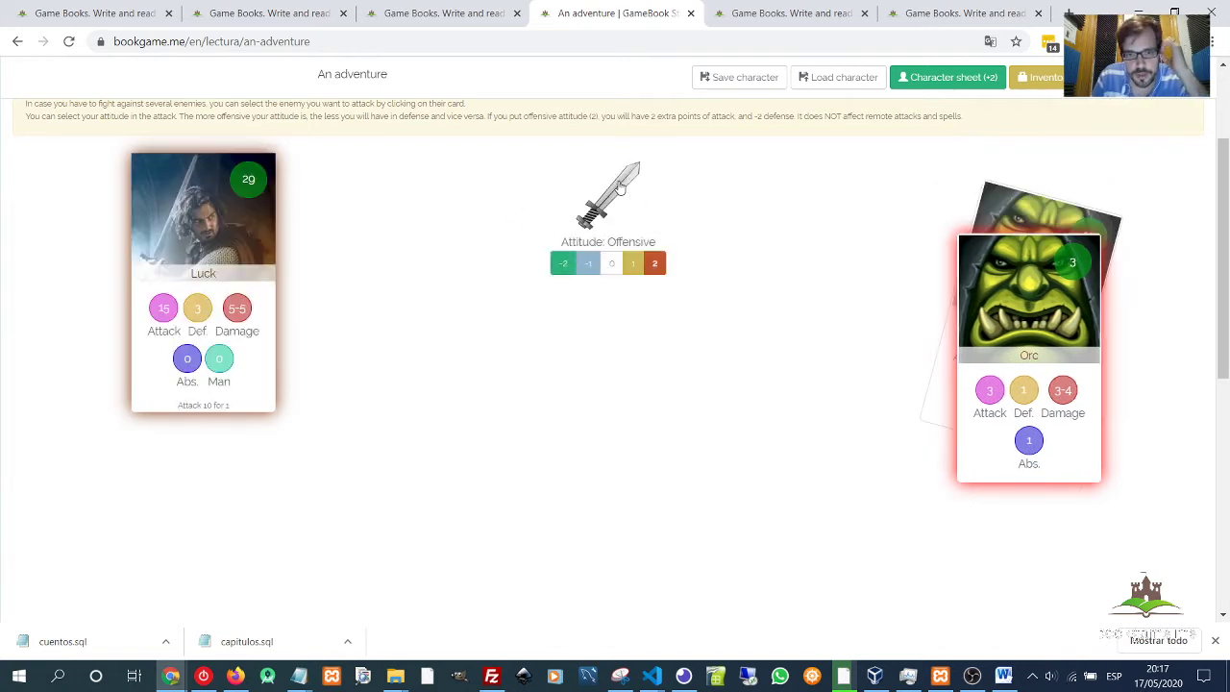
click(615, 192)
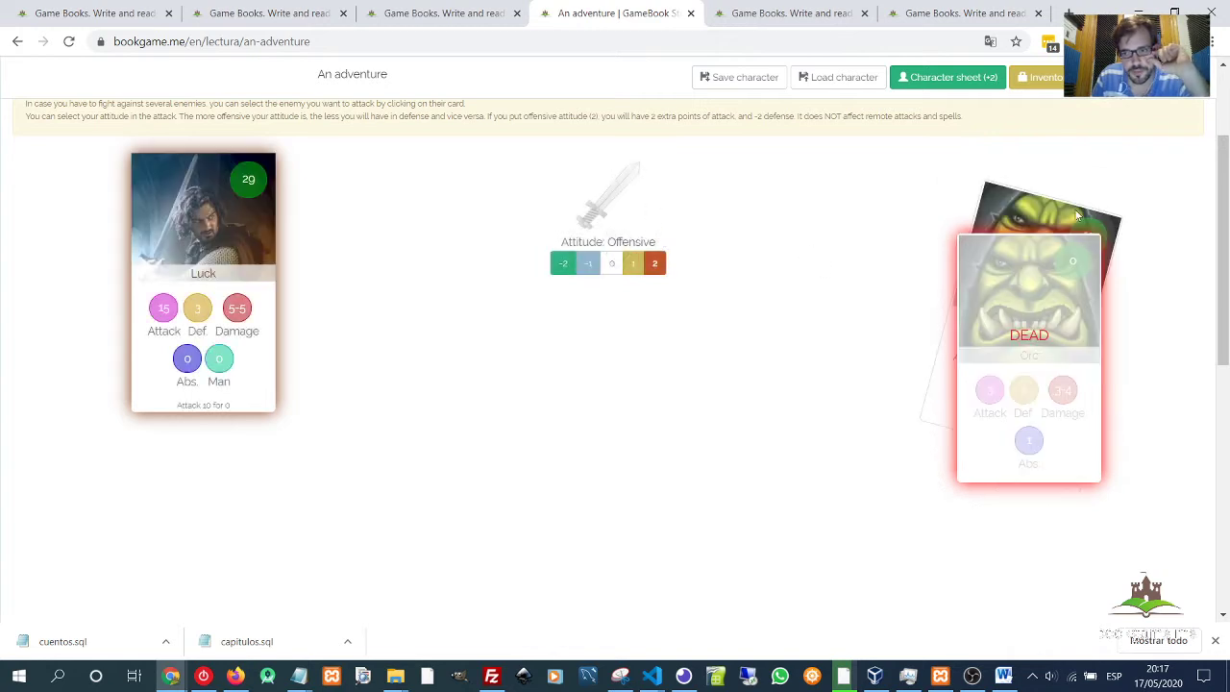
Attack the remaining orc until it is defeated and continue to the chapter's Page... page.
click(610, 195)
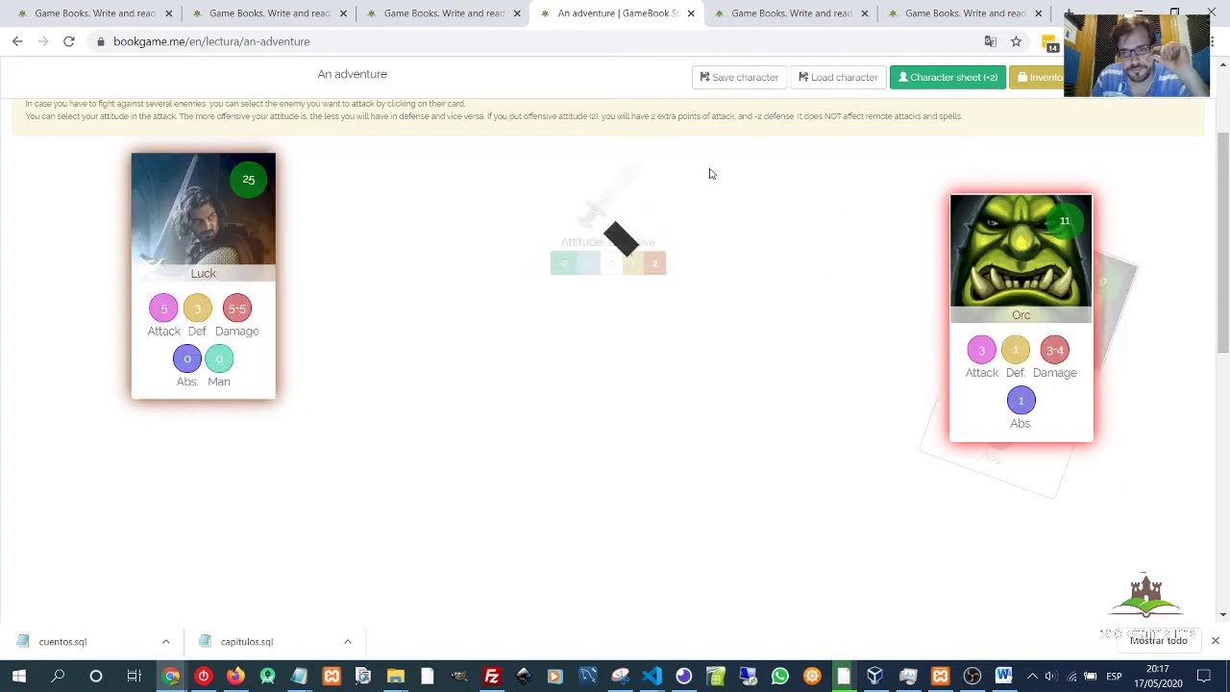
click(622, 192)
click(619, 192)
click(615, 197)
scroll(673, 414, down, 10)
scroll(577, 442, down, 1)
click(590, 494)
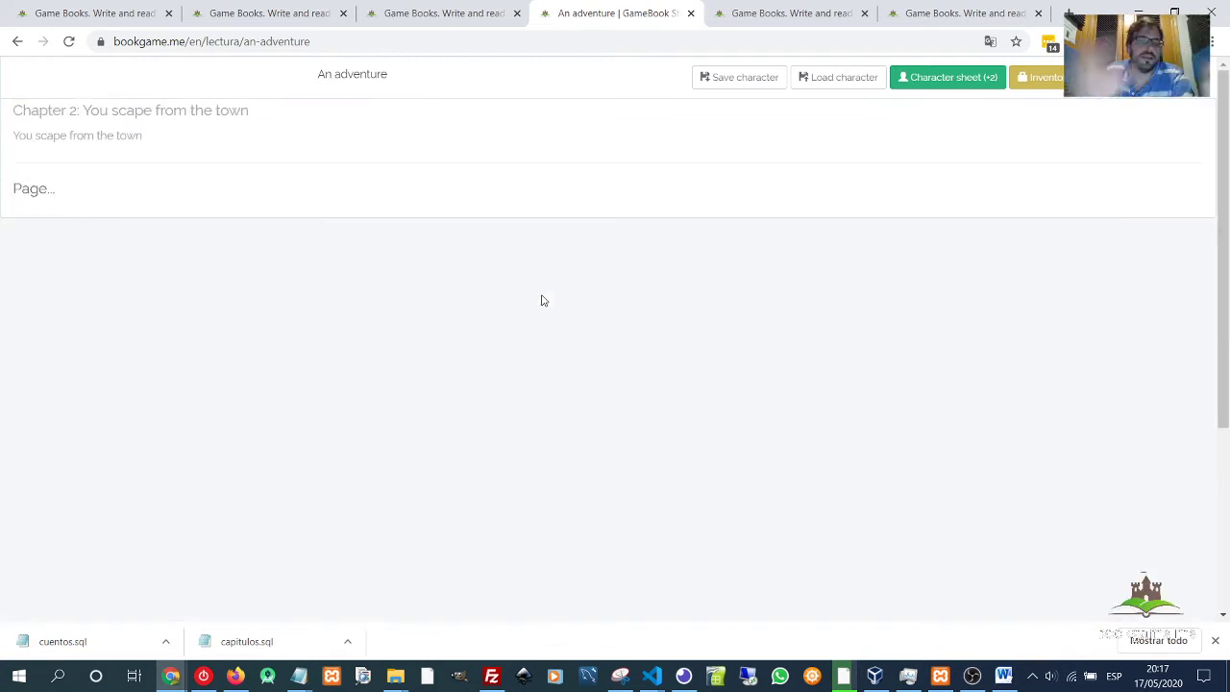
Start reading the story again from the character sheet, accepting the loss of the current progress.
click(932, 85)
scroll(400, 396, down, 4)
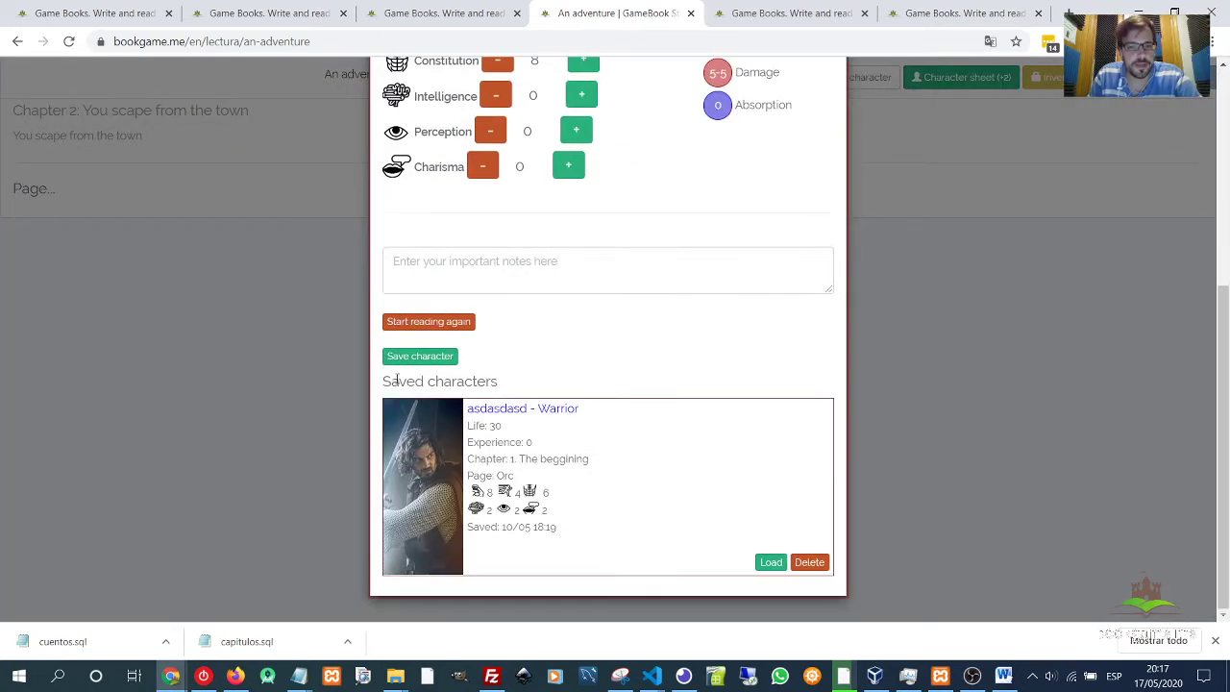
click(424, 321)
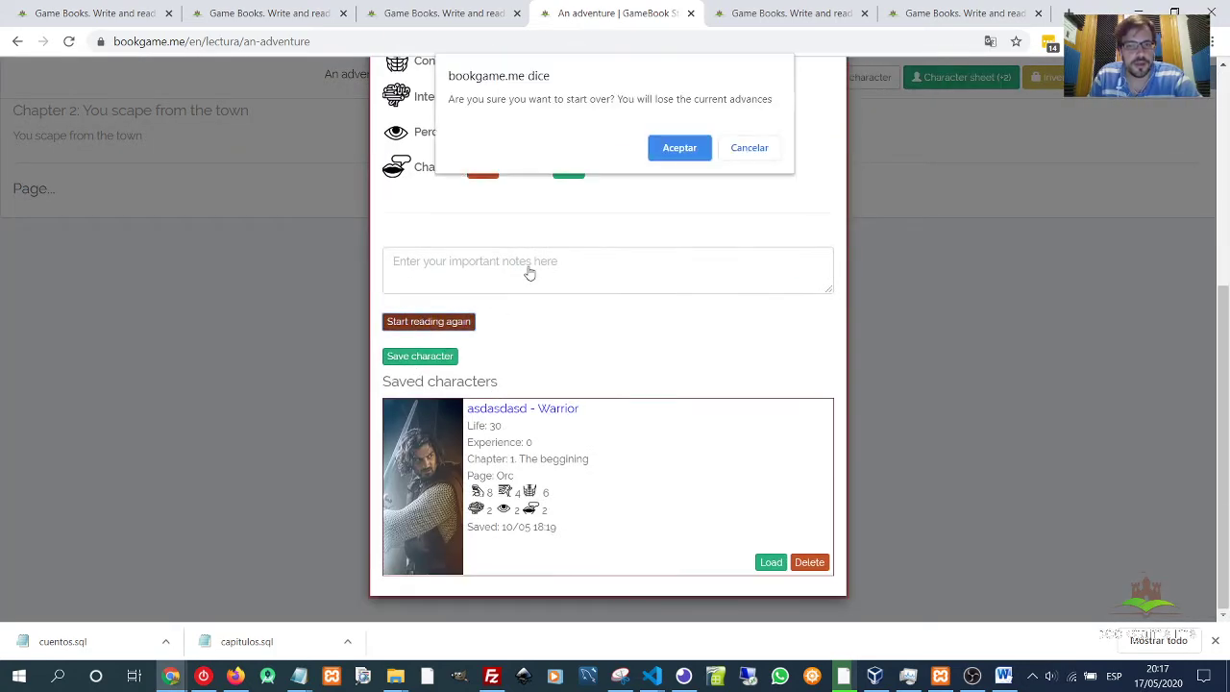
click(690, 147)
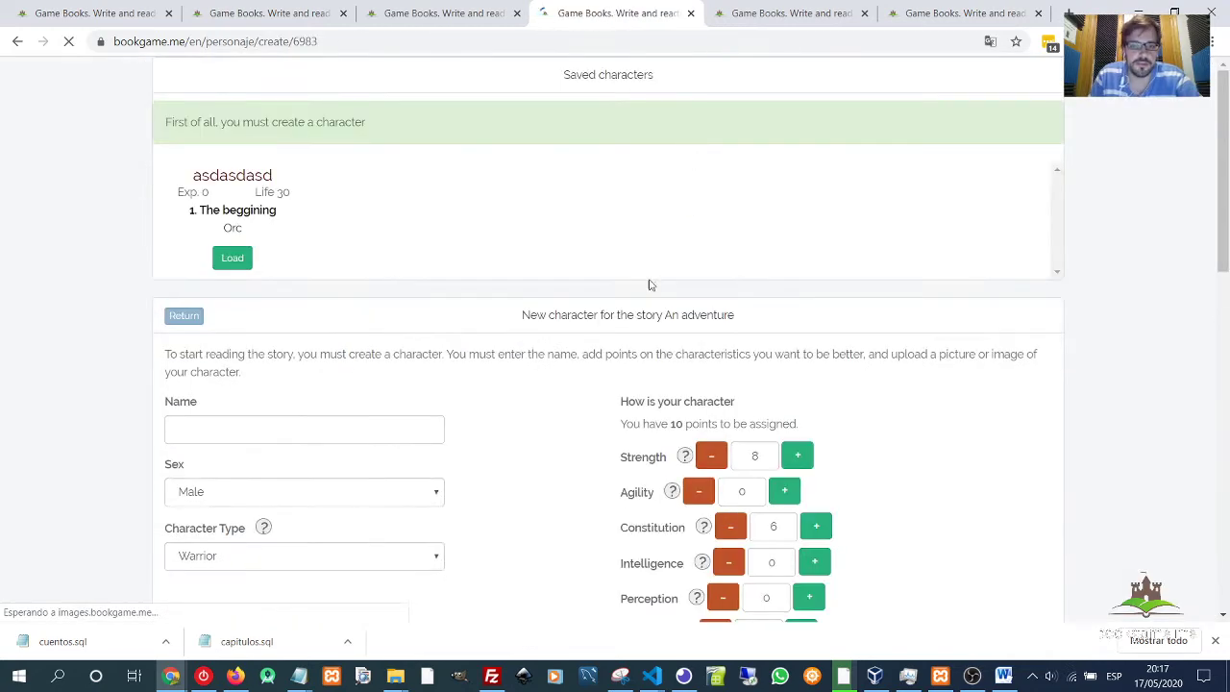
Enter the new character's name and assign the points to reach Strength 10, Agility 6 and Constitution 8.
click(303, 433)
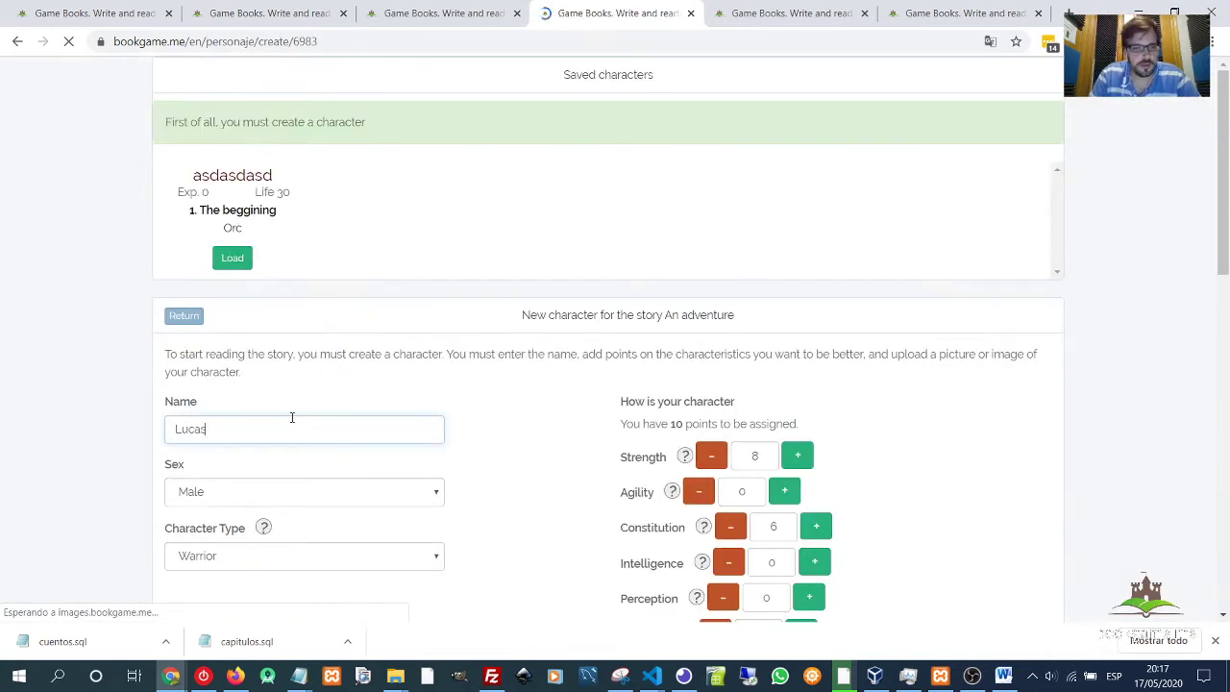
scroll(604, 260, down, 3)
scroll(820, 327, up, 2)
double_click(797, 295)
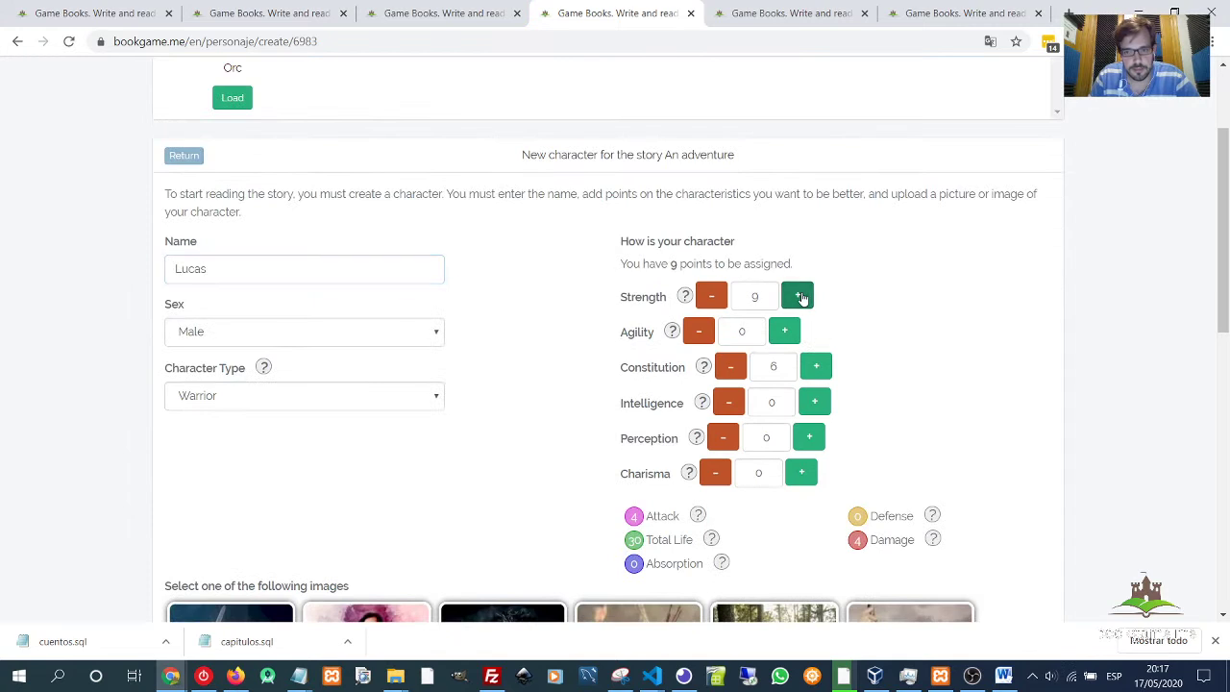
click(784, 330)
triple_click(784, 330)
double_click(784, 333)
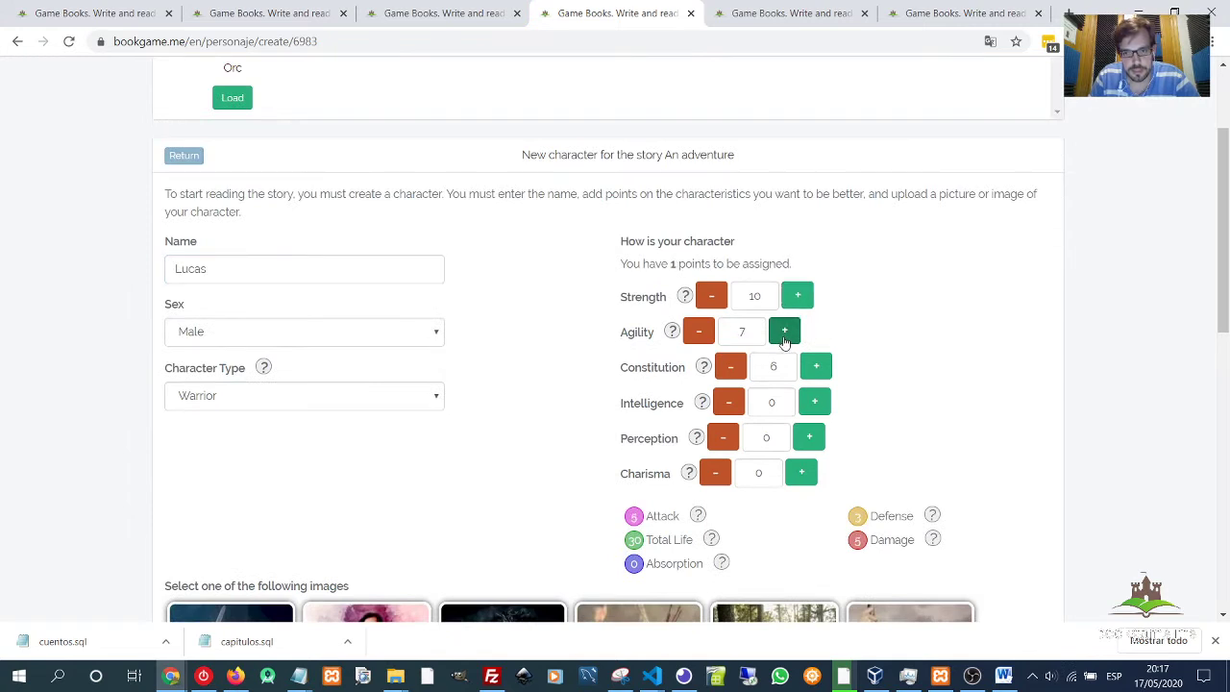
click(698, 331)
double_click(816, 366)
Use the first portrait for the Warrior and create the character to open the story's Home page.
click(437, 400)
click(259, 584)
scroll(261, 548, down, 2)
scroll(257, 504, down, 6)
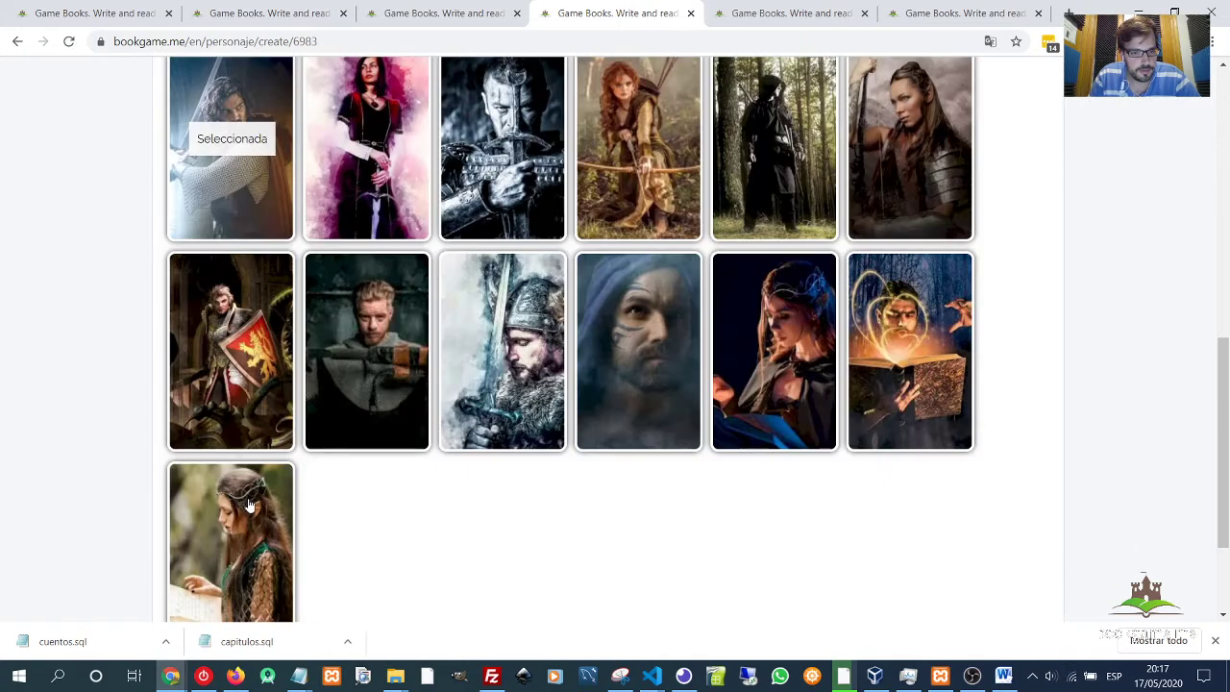
click(183, 530)
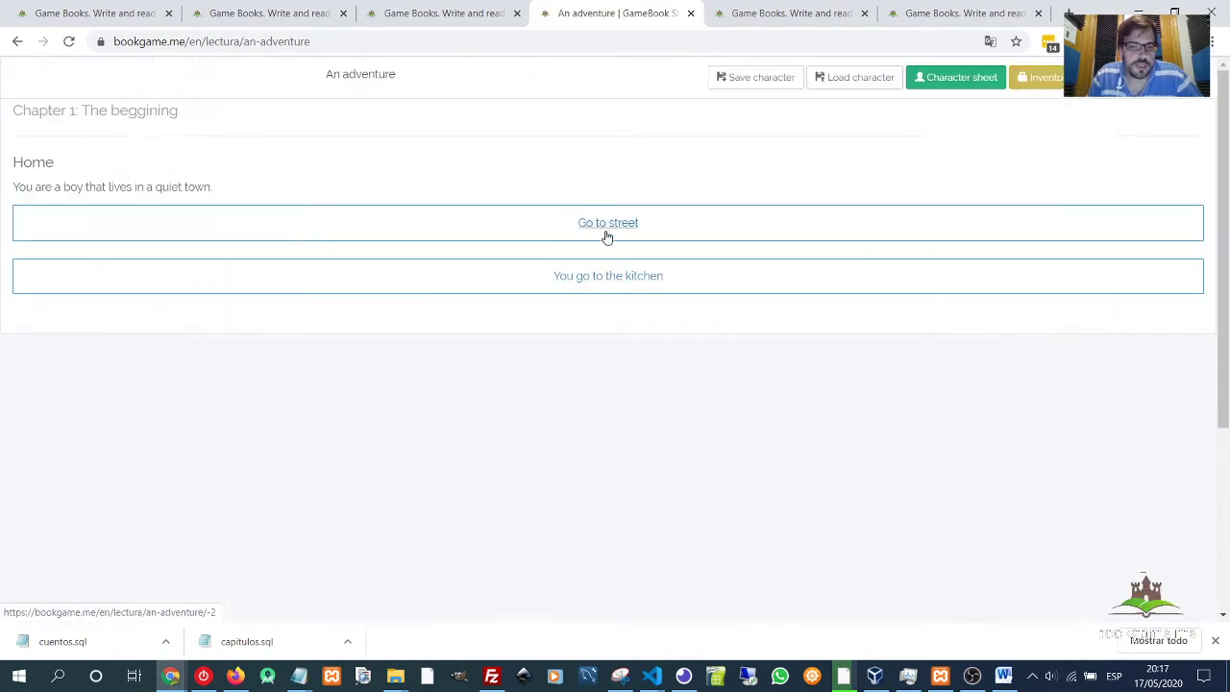
Read through the kitchen, the street and the sword route into Chapter 2, and continue past the house to the You find orcs page.
click(606, 233)
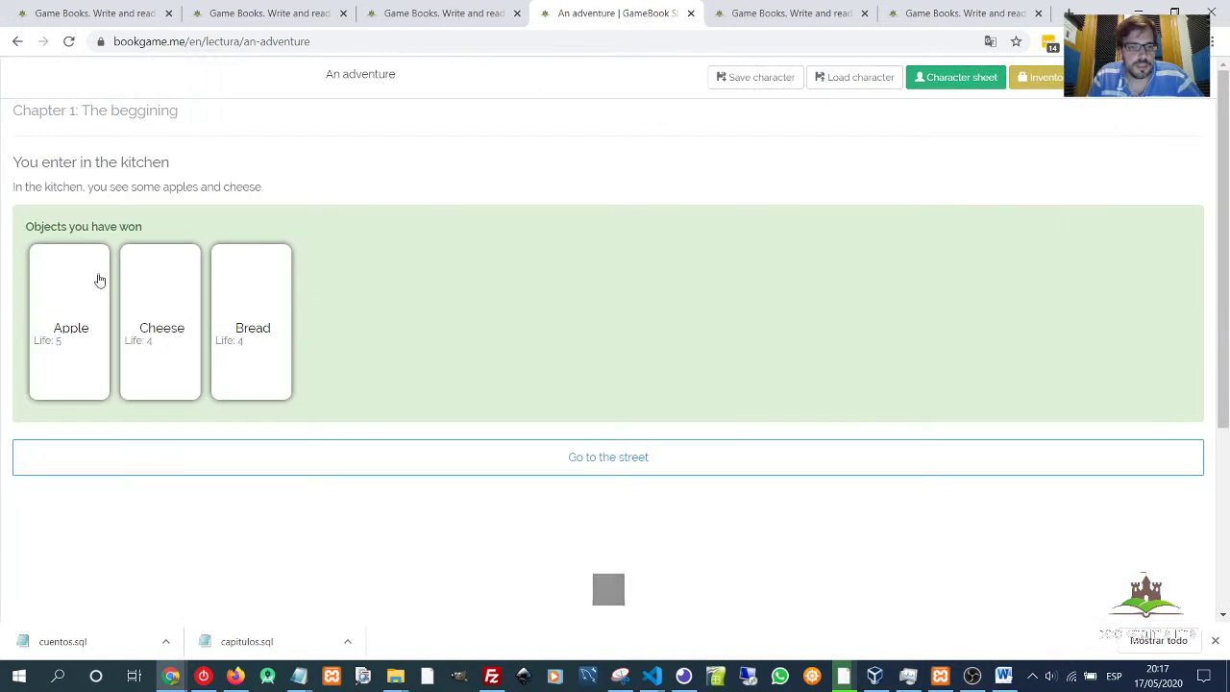
click(629, 466)
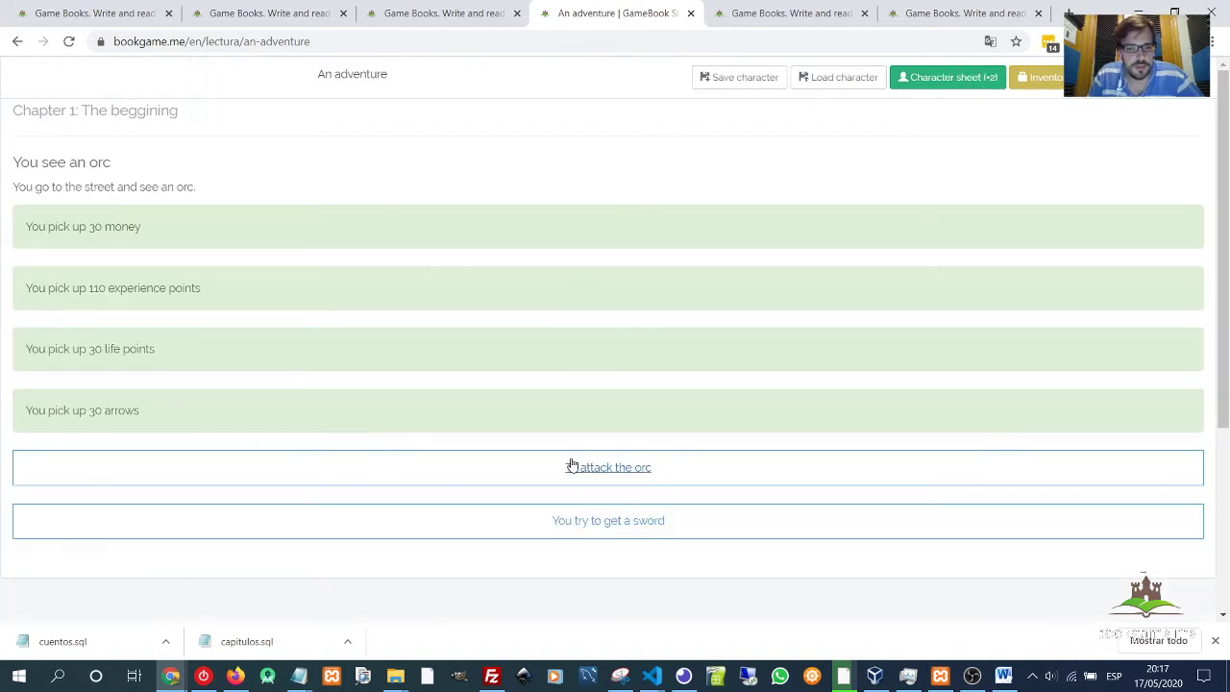
click(589, 525)
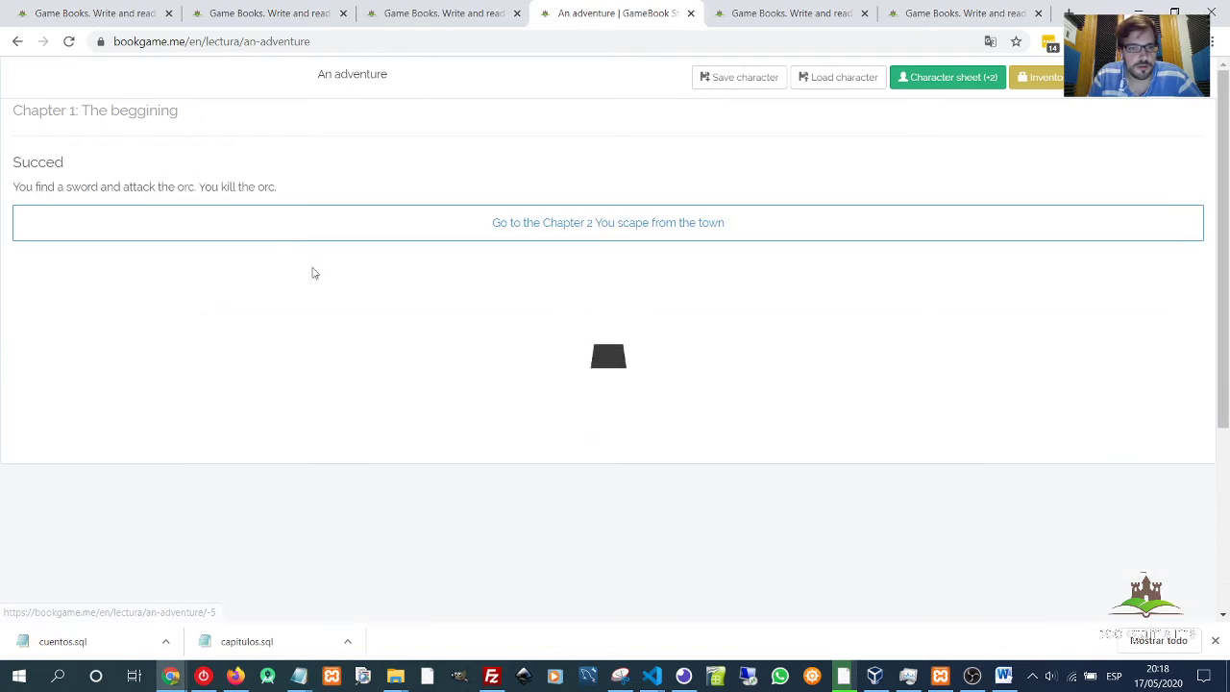
click(573, 229)
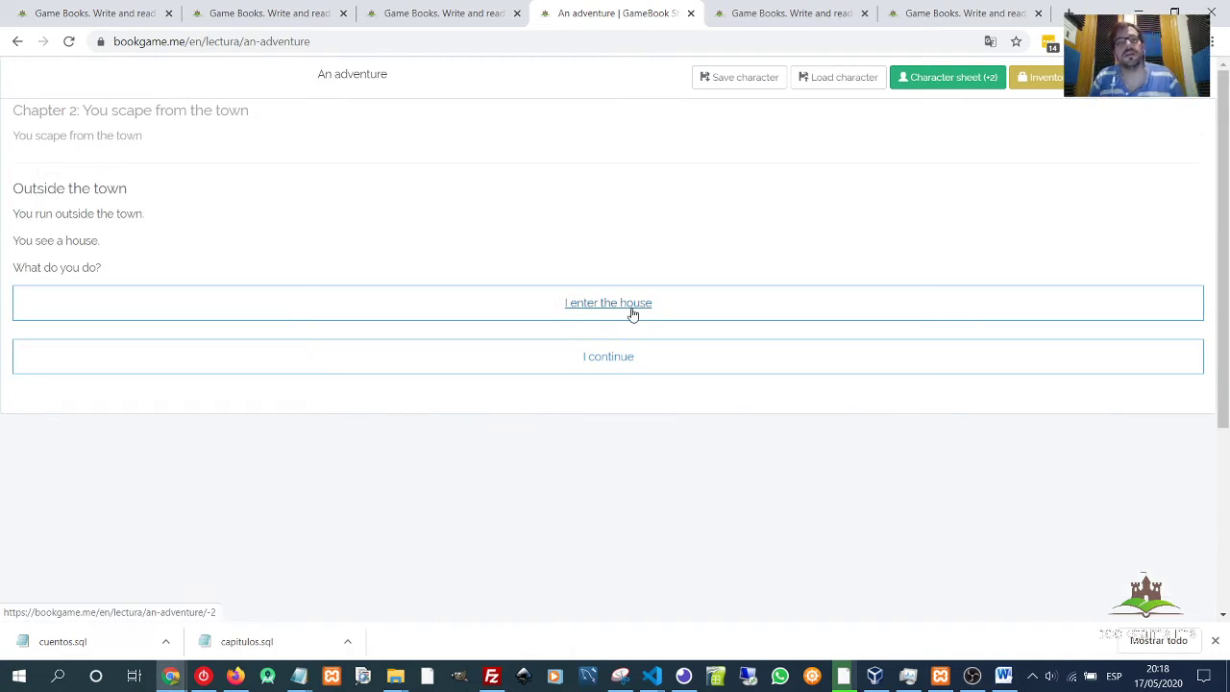
click(597, 360)
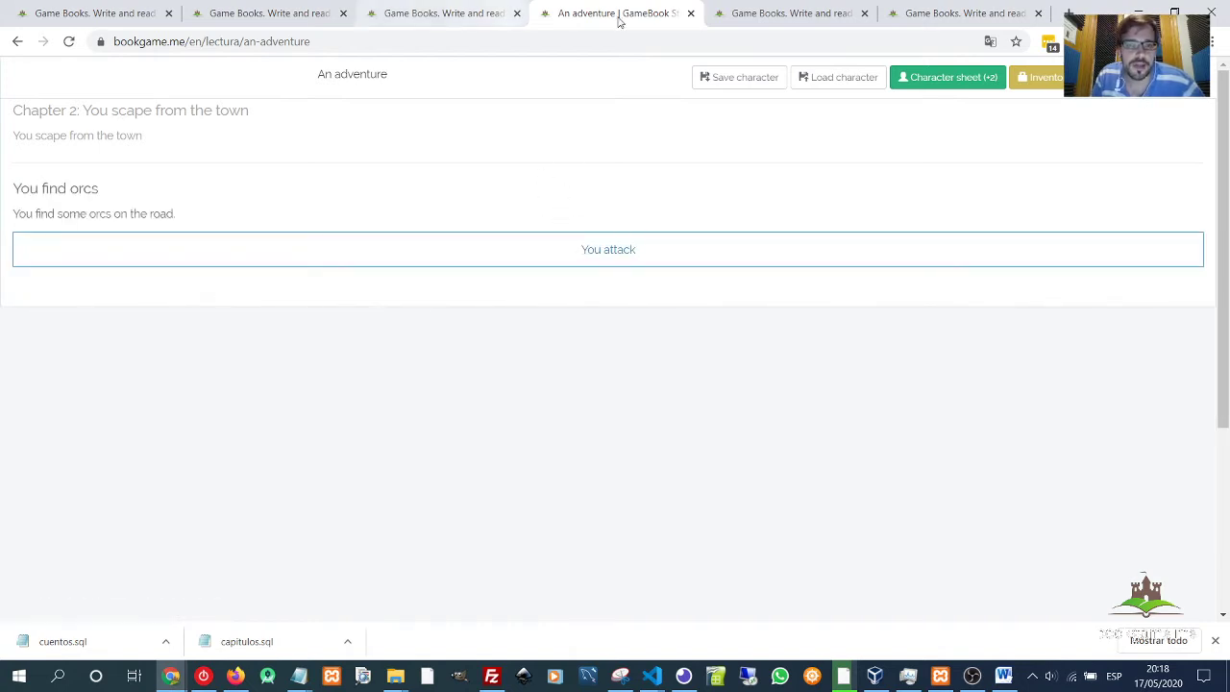
Compare the You attack option on the You find orcs page with the two You attack links in the chapter diagram.
drag(576, 249, 641, 252)
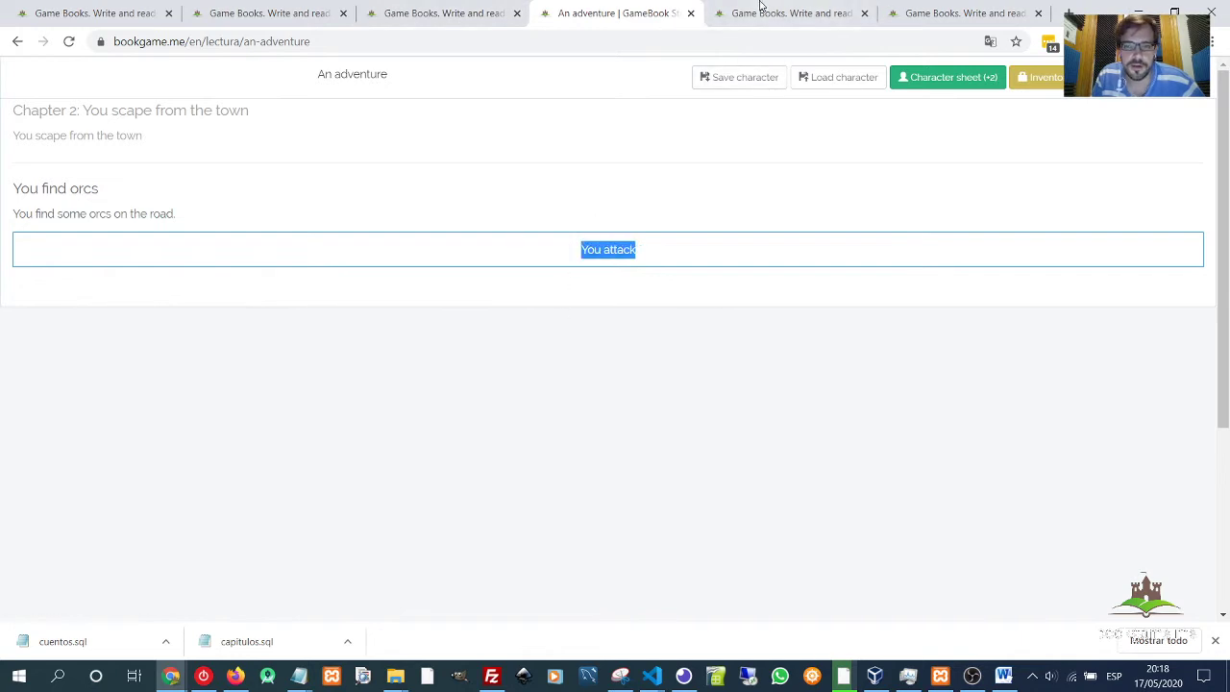
click(772, 14)
click(533, 398)
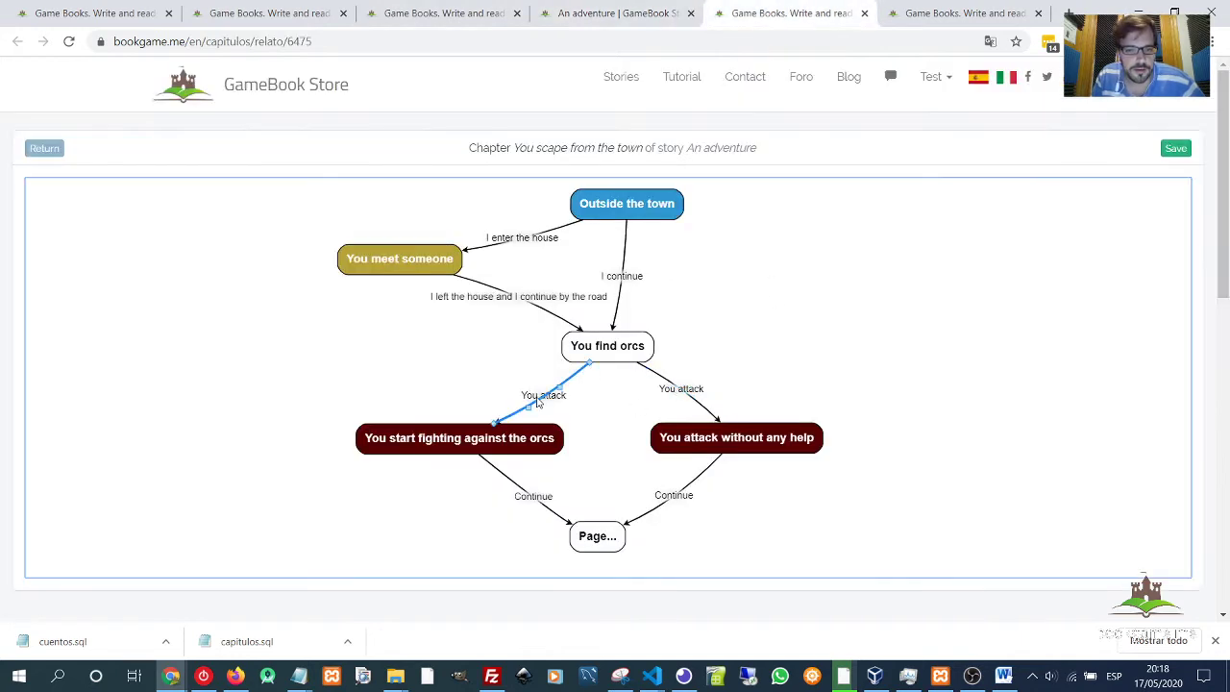
click(689, 400)
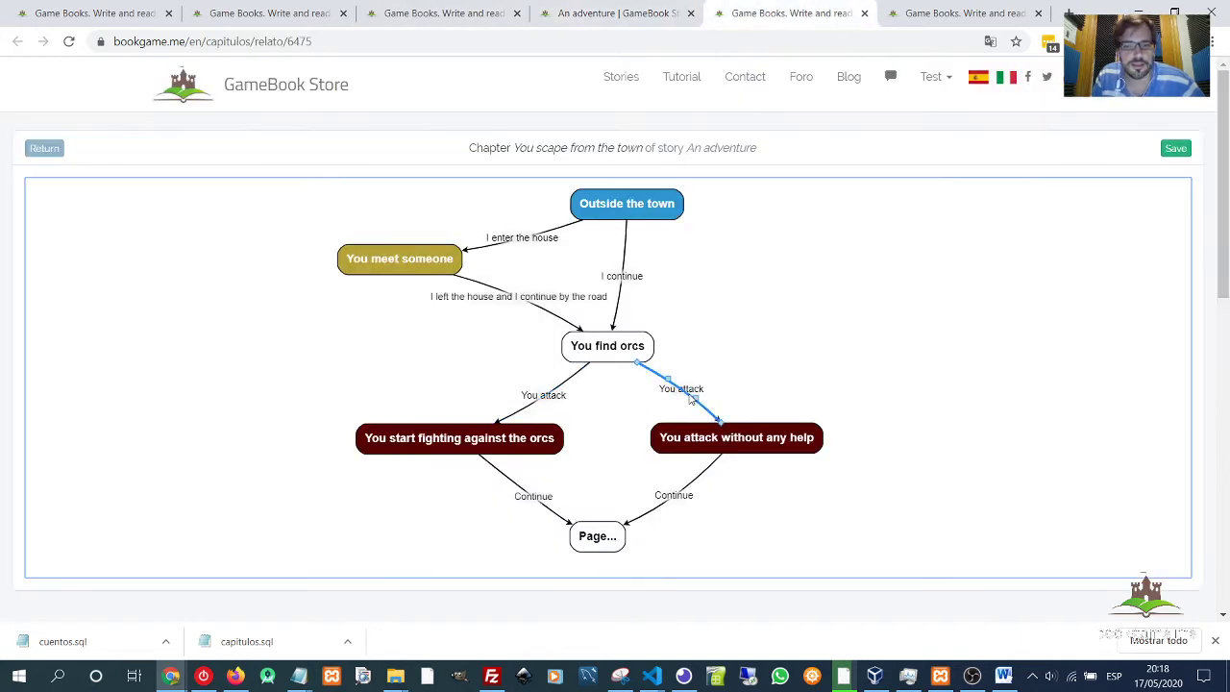
click(625, 13)
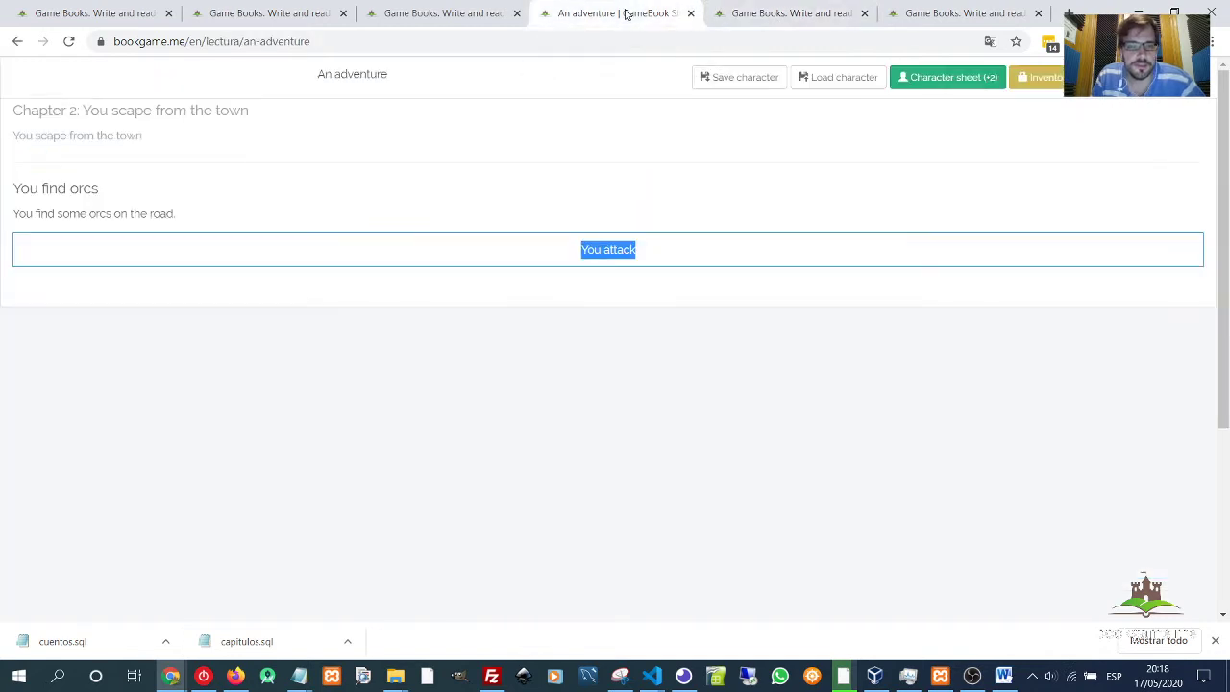
click(636, 174)
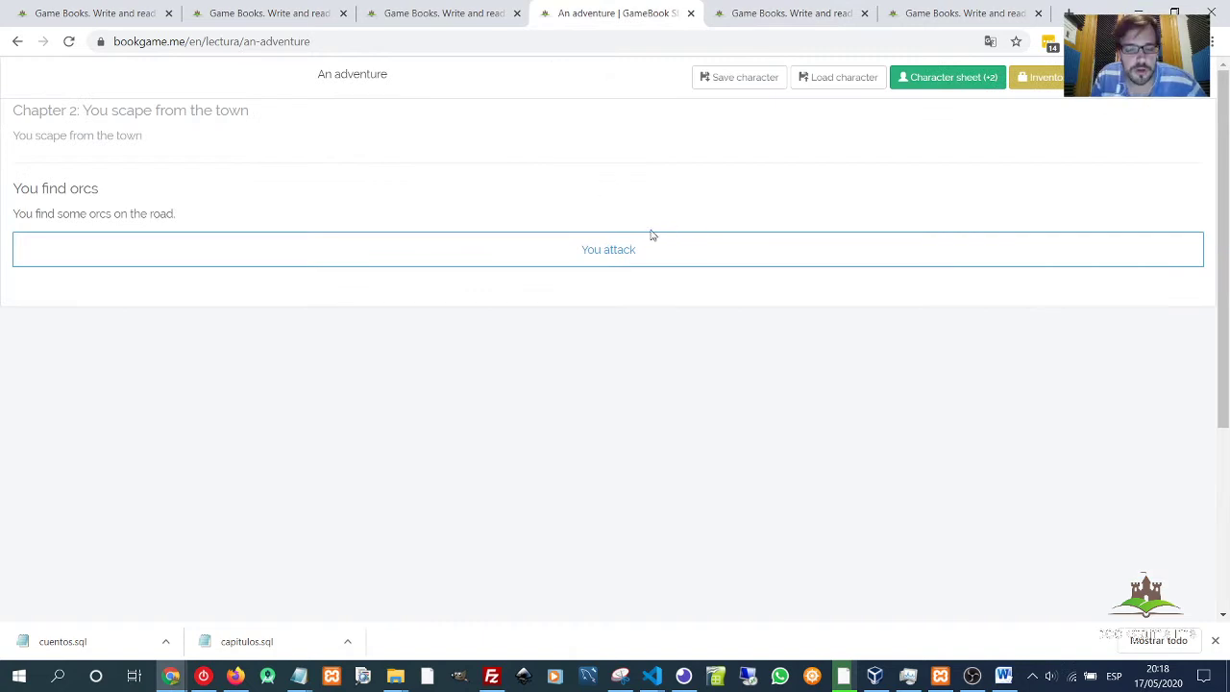
Start the fight against the orcs, set the attitude to Offensive (2) and attack until the first orc is defeated.
click(587, 248)
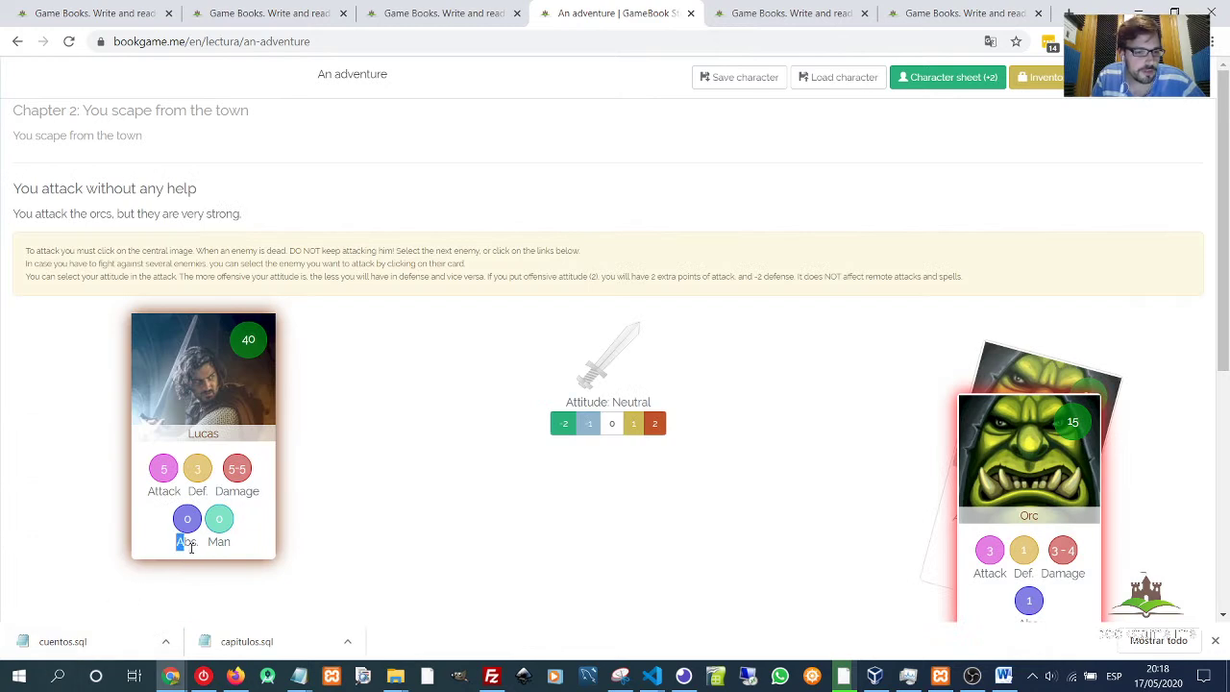
drag(225, 554, 161, 485)
click(219, 538)
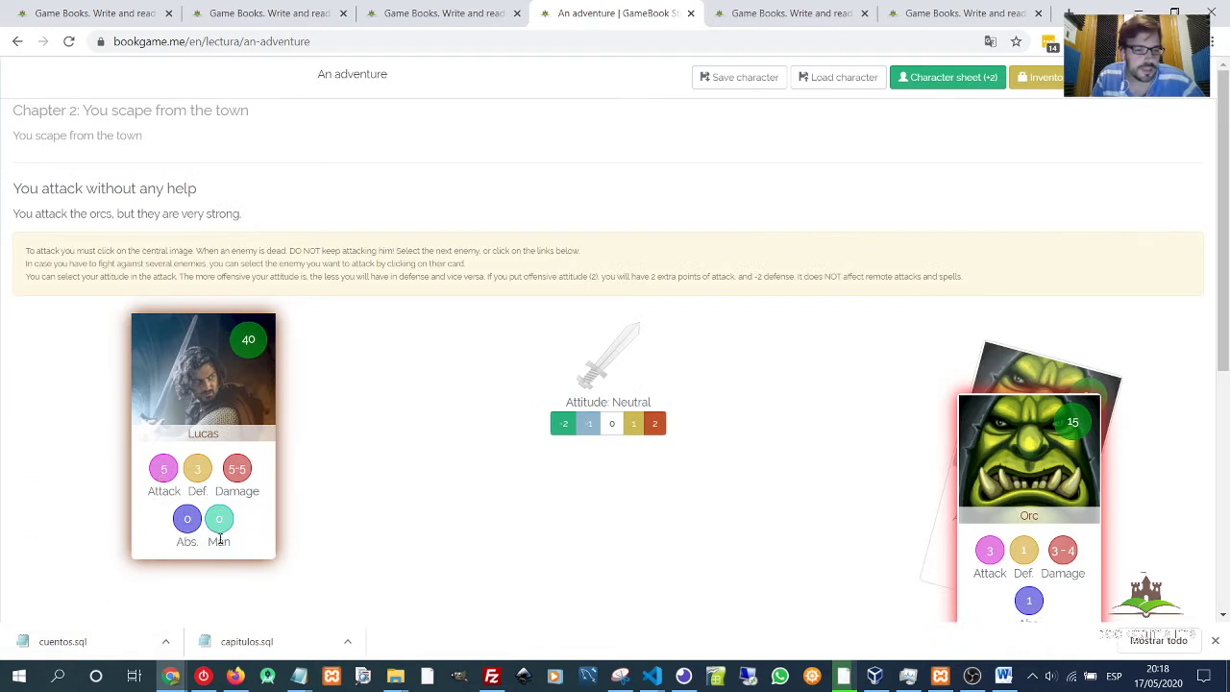
click(655, 423)
click(605, 361)
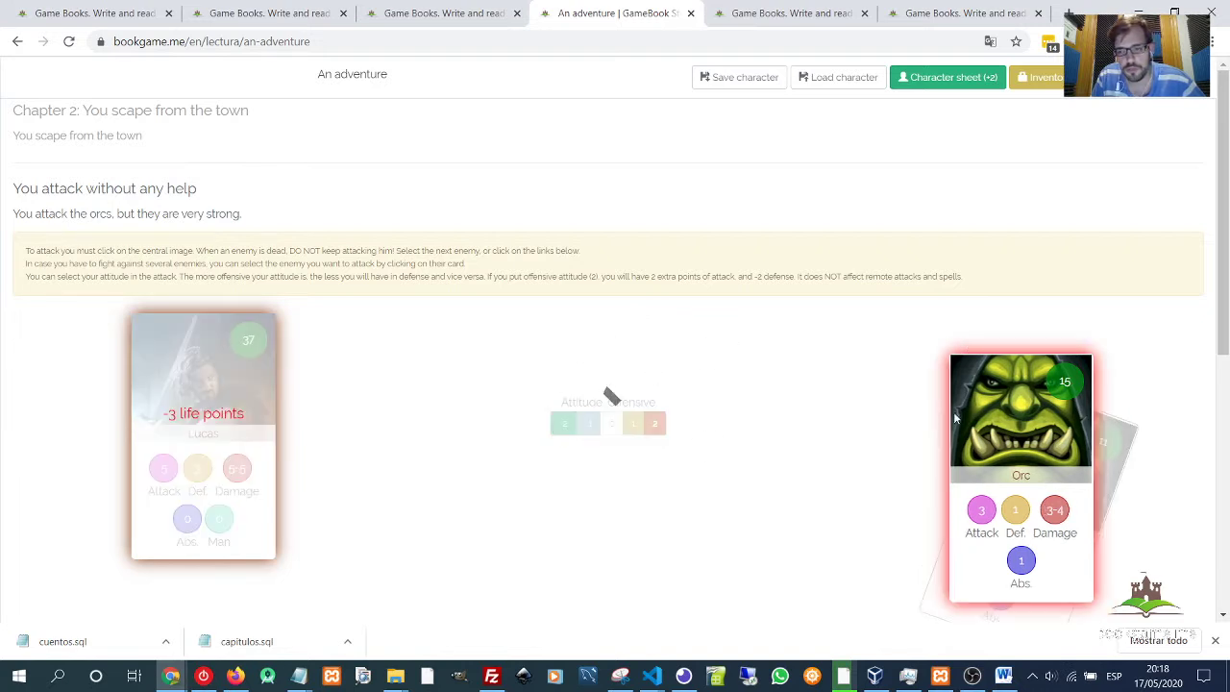
click(597, 236)
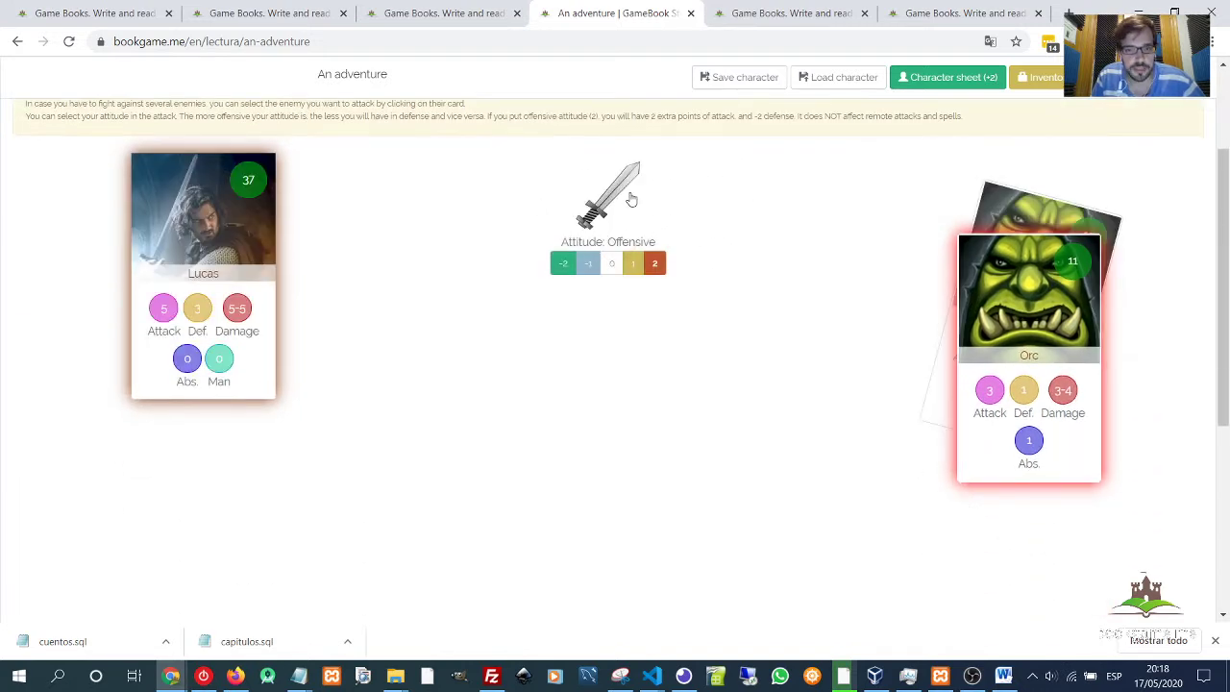
click(614, 200)
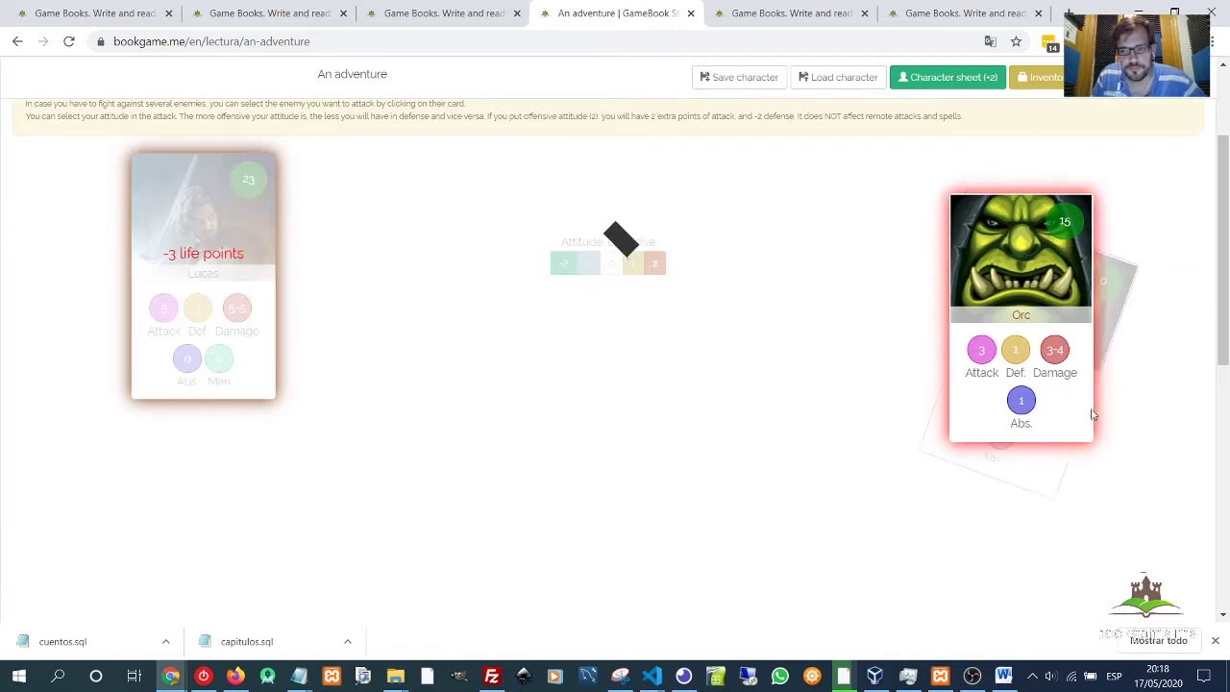
Attack the second orc until it is defeated and continue to the Page... page.
click(618, 163)
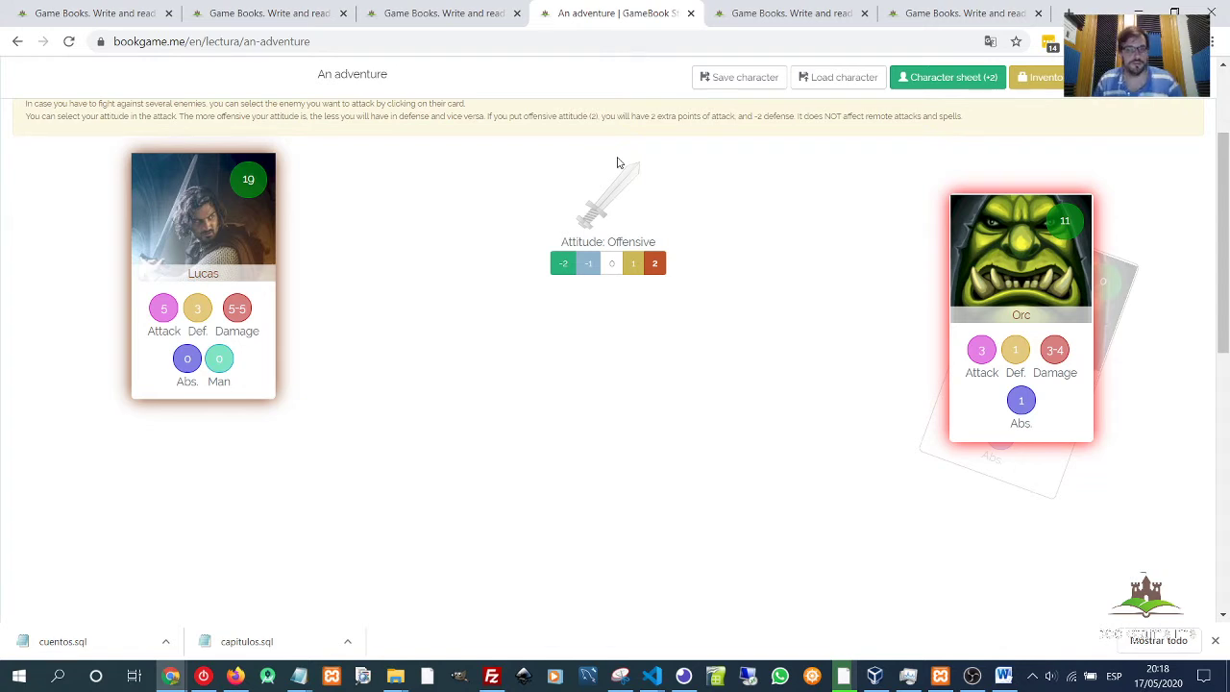
click(609, 208)
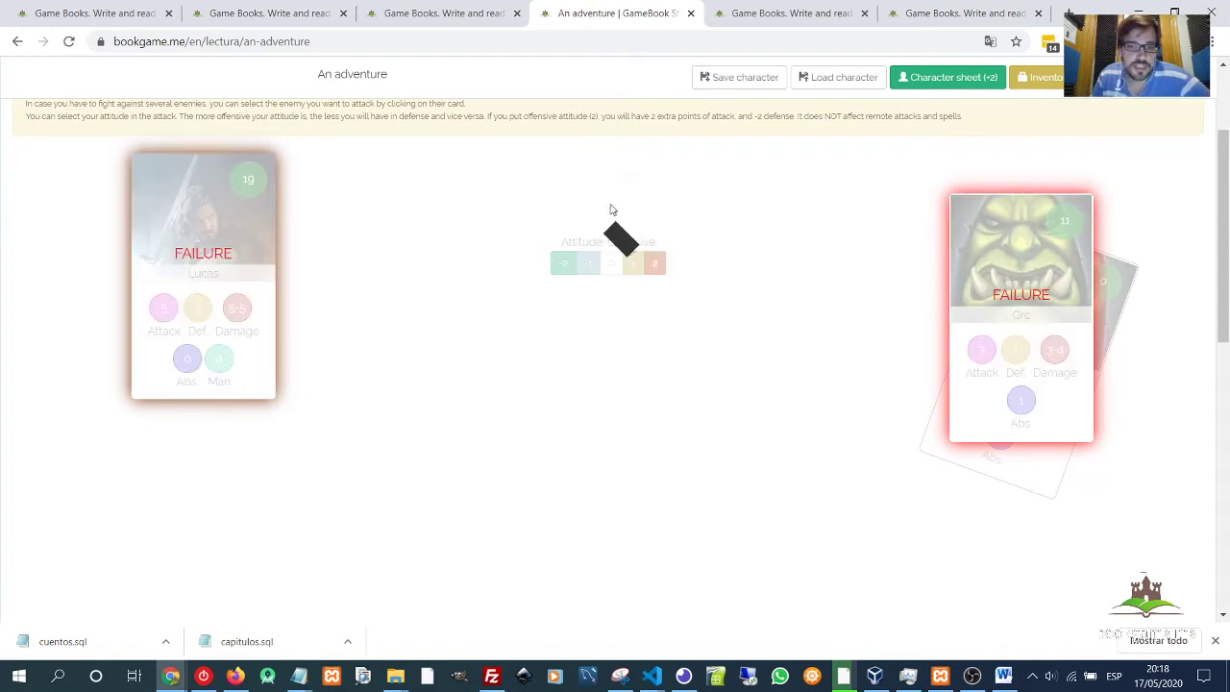
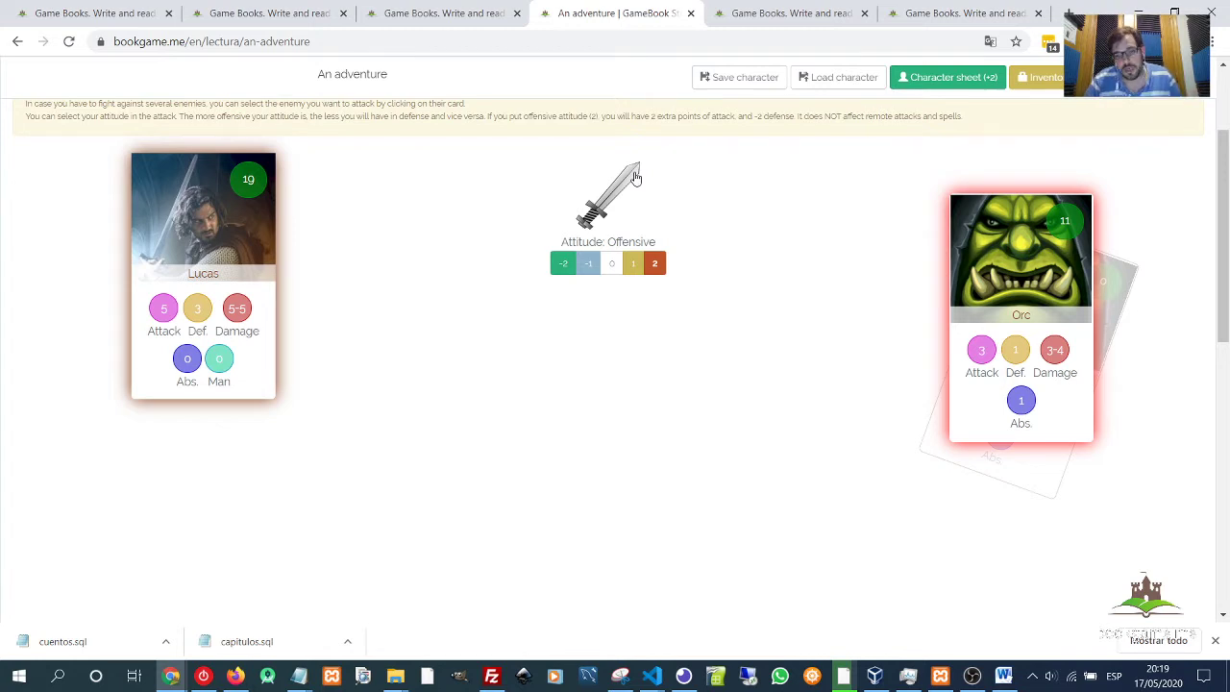
click(624, 197)
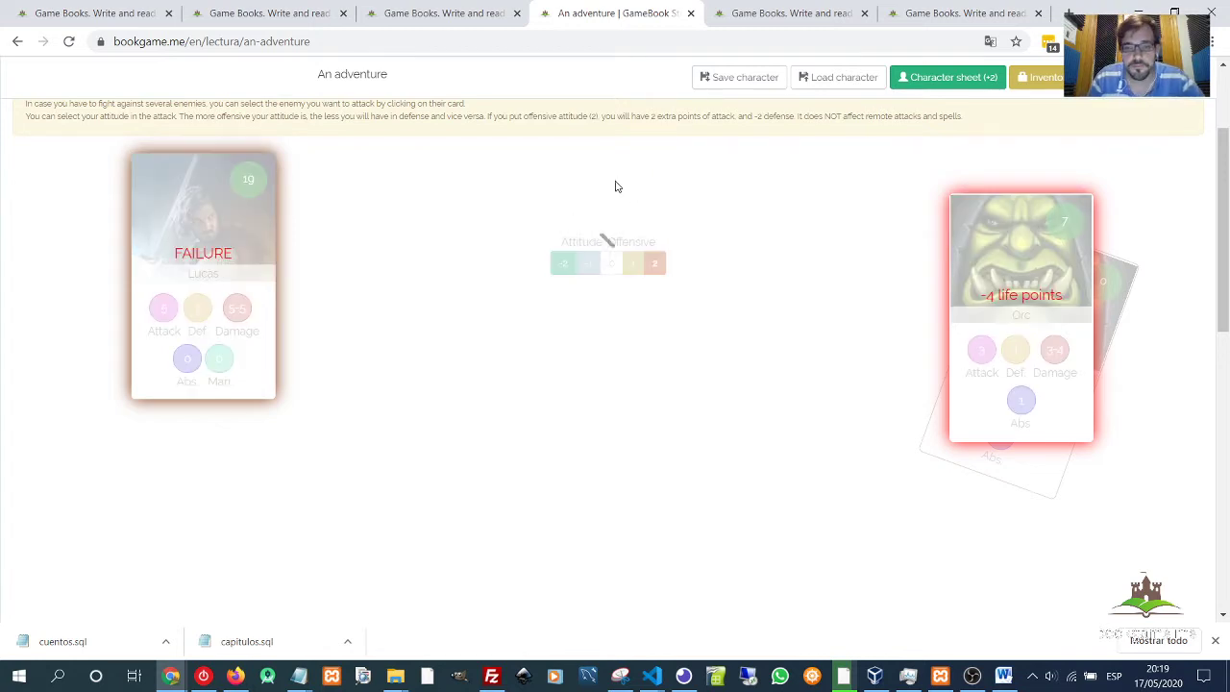
click(616, 197)
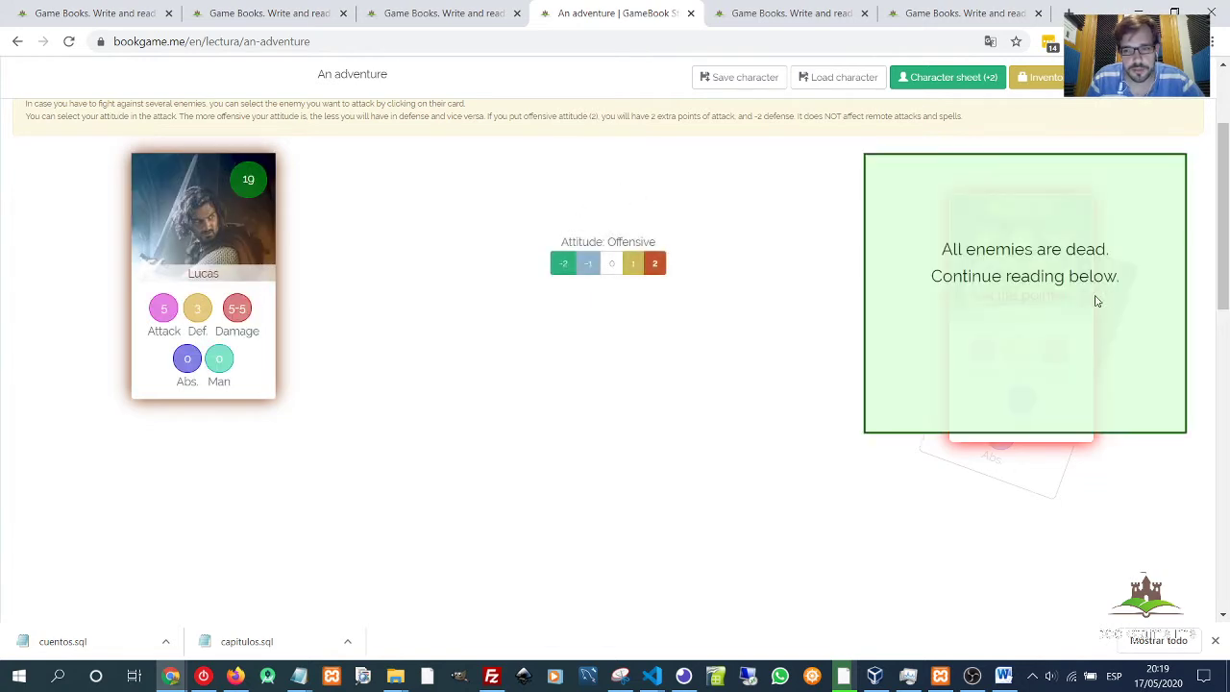
scroll(779, 278, down, 15)
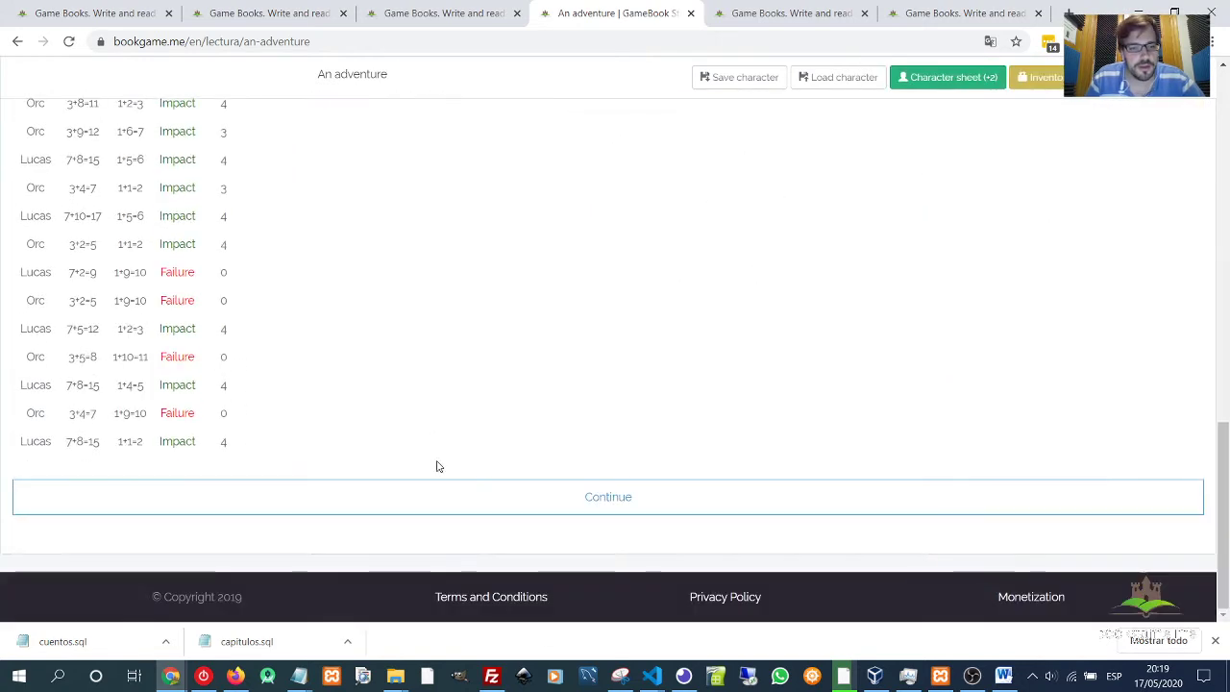
click(571, 497)
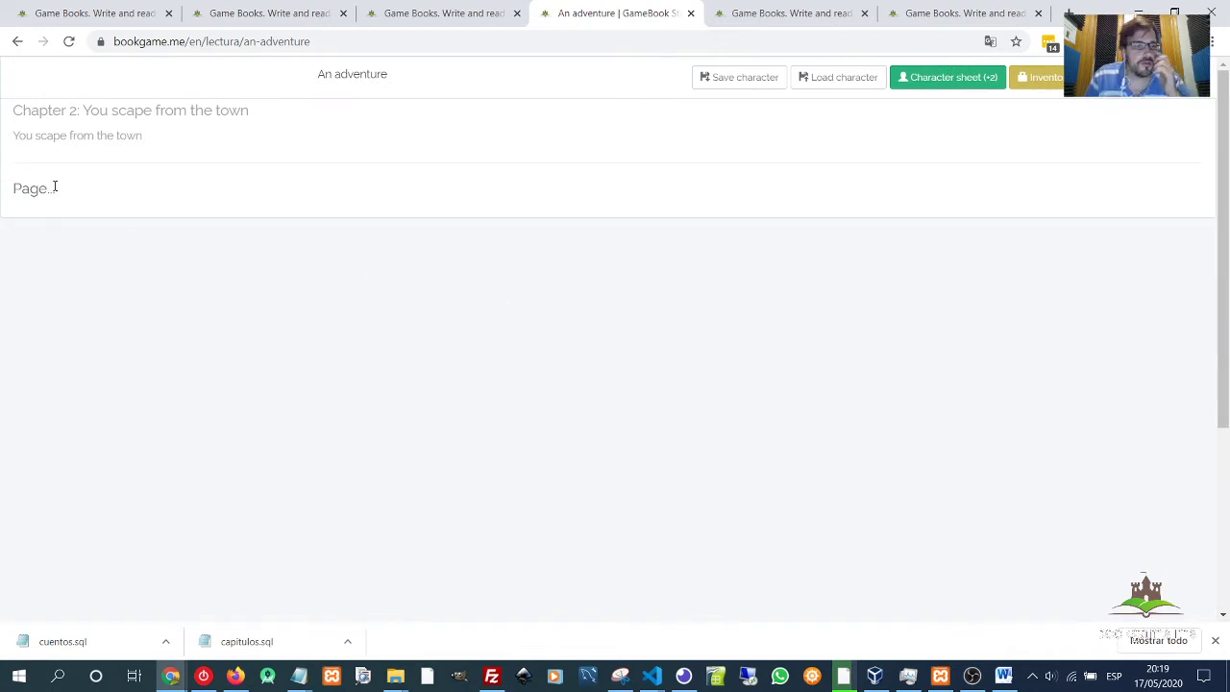
Return to the diagram of the chapter You scape from the town and open the final Page... node for editing.
drag(32, 189, 74, 185)
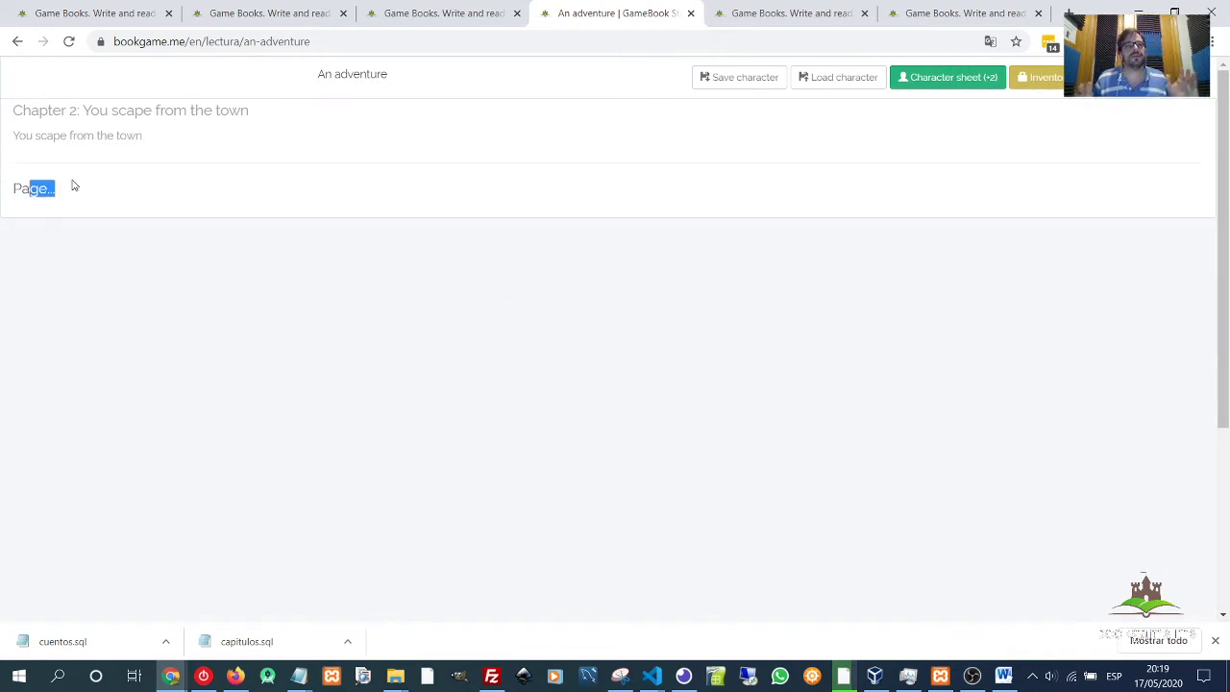
click(779, 23)
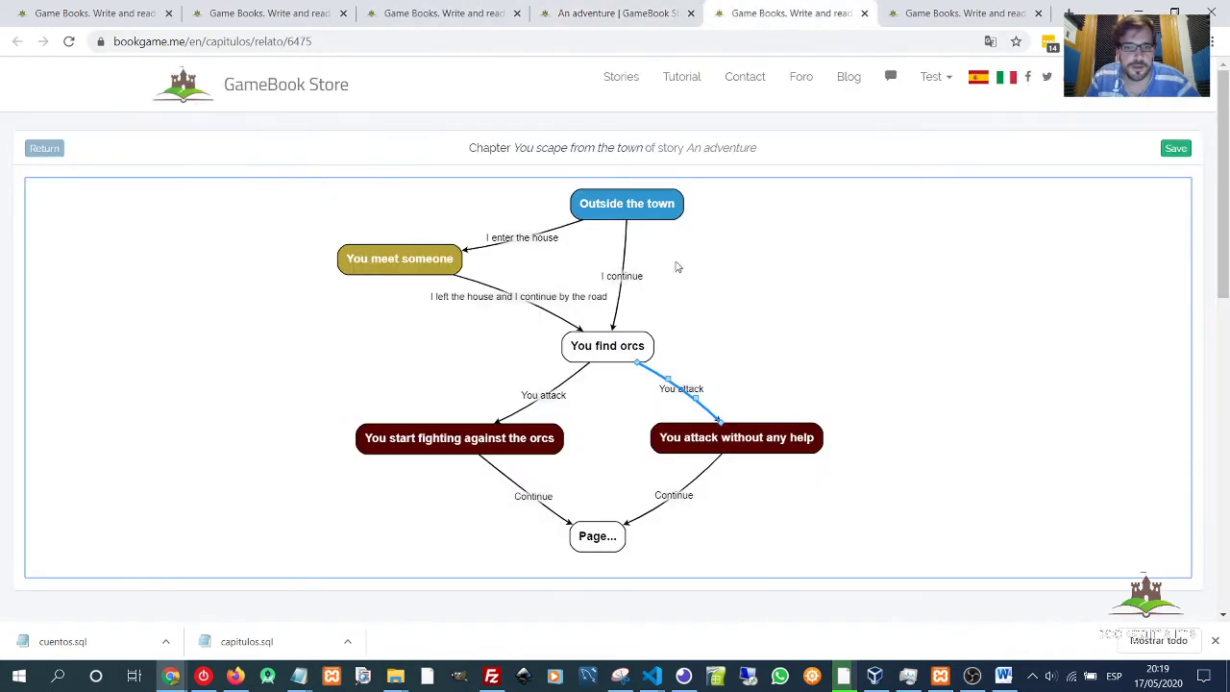
drag(393, 255, 389, 258)
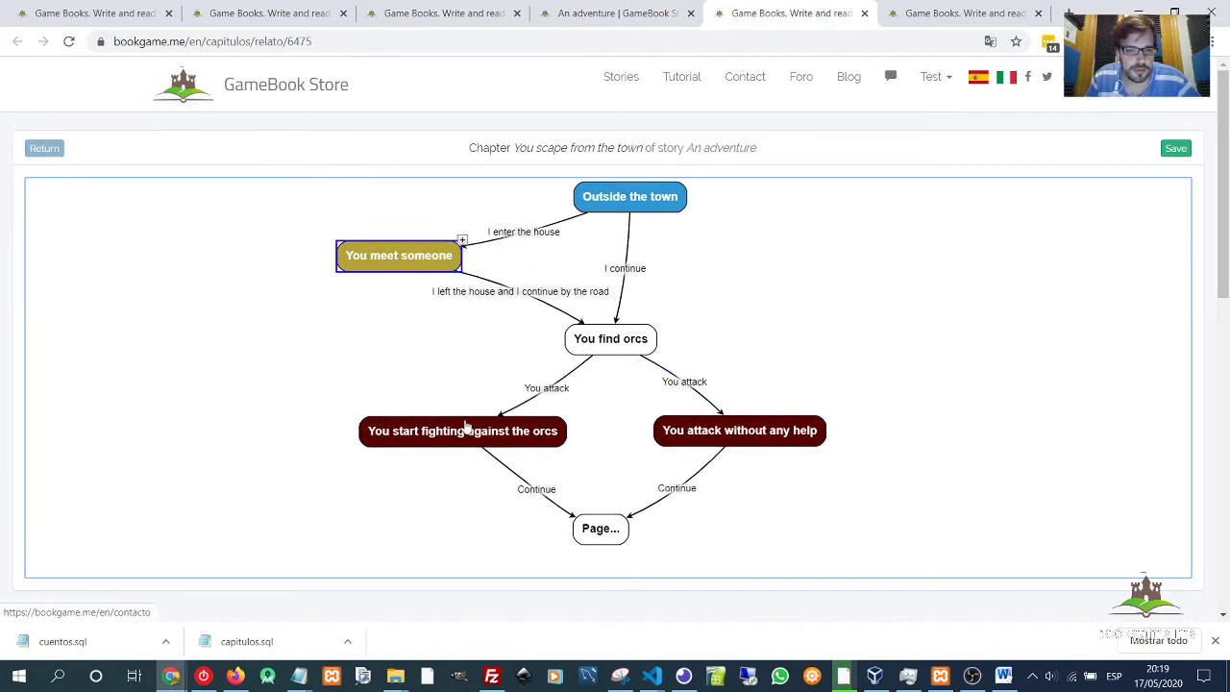
drag(609, 536, 612, 541)
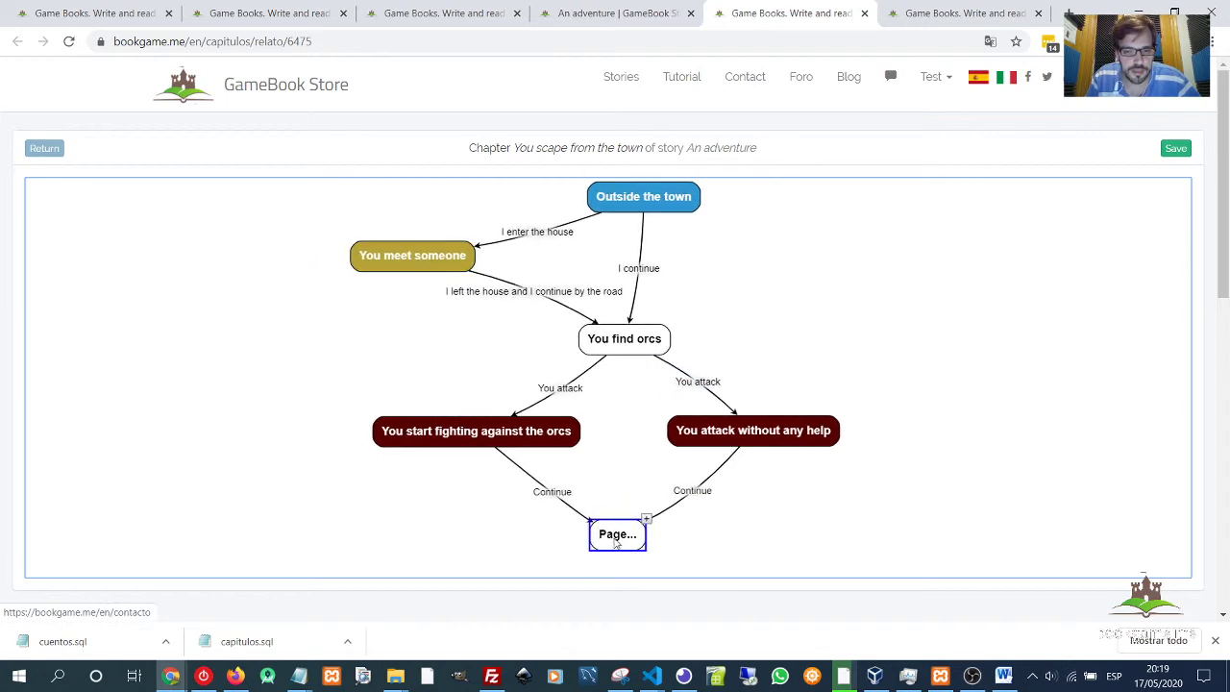
double_click(615, 540)
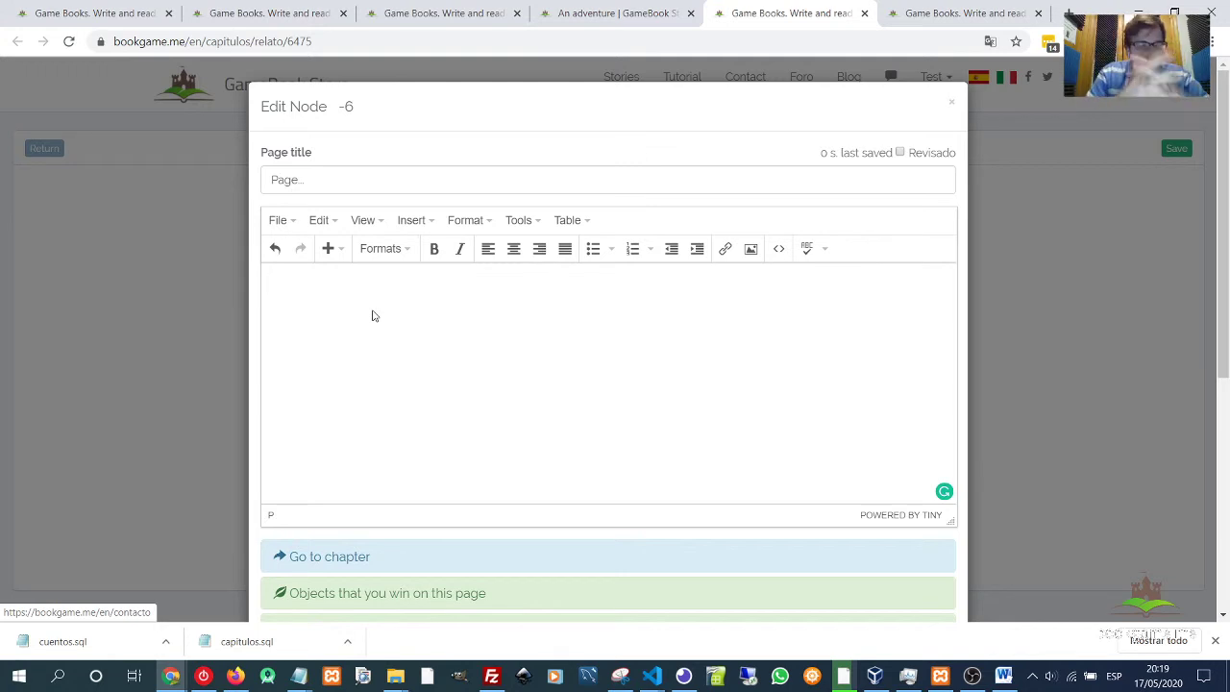
Enter the event placeholder [[evento_]] in the text of the Page... node.
text([[]])
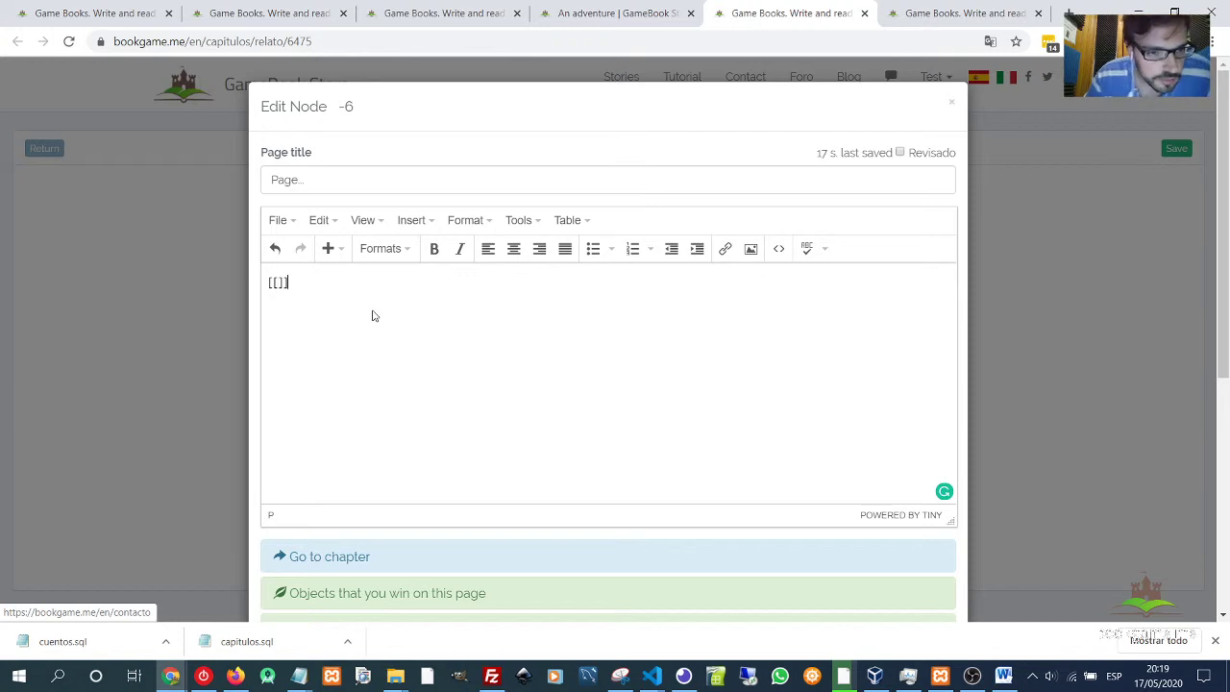
key(shift+Left)
key(Left)
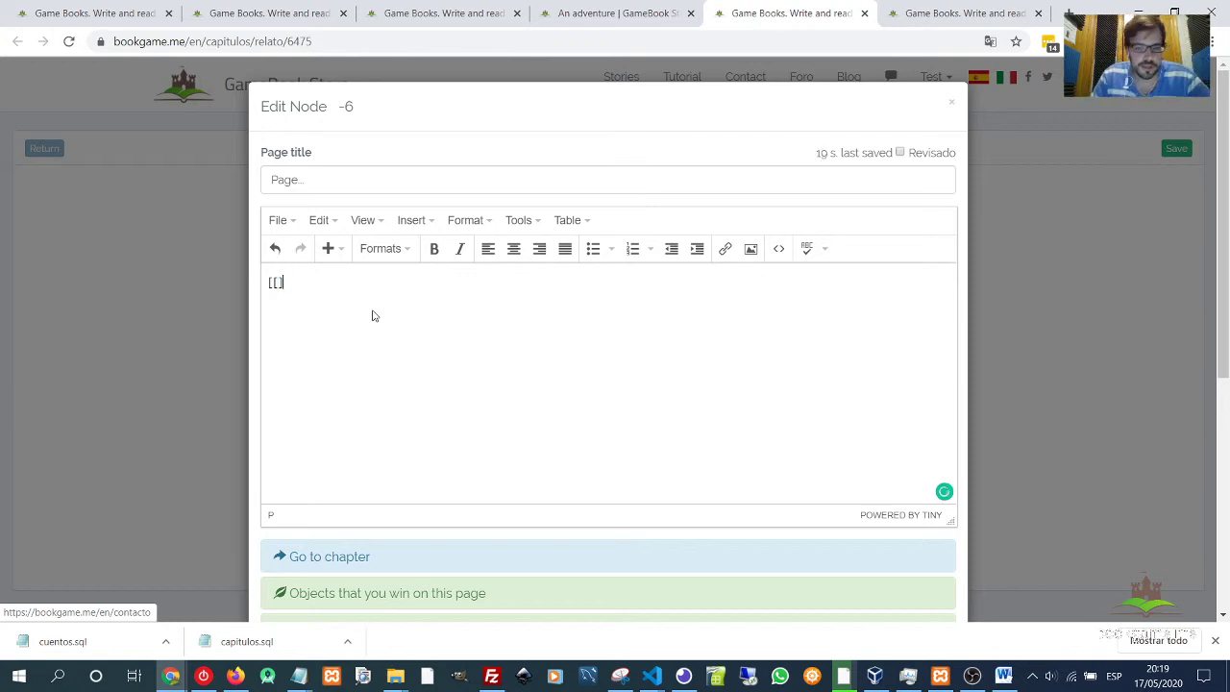
text(event)
key(BackSpace)
key(BackSpace)
text(nto)
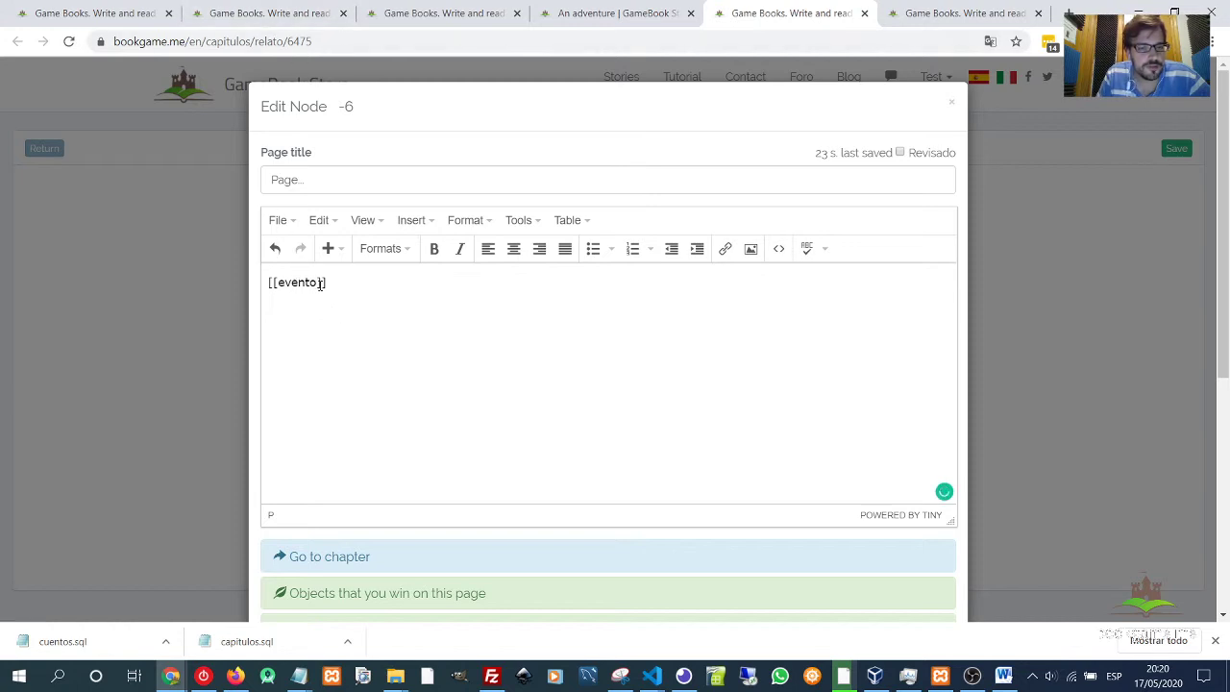
text(:)
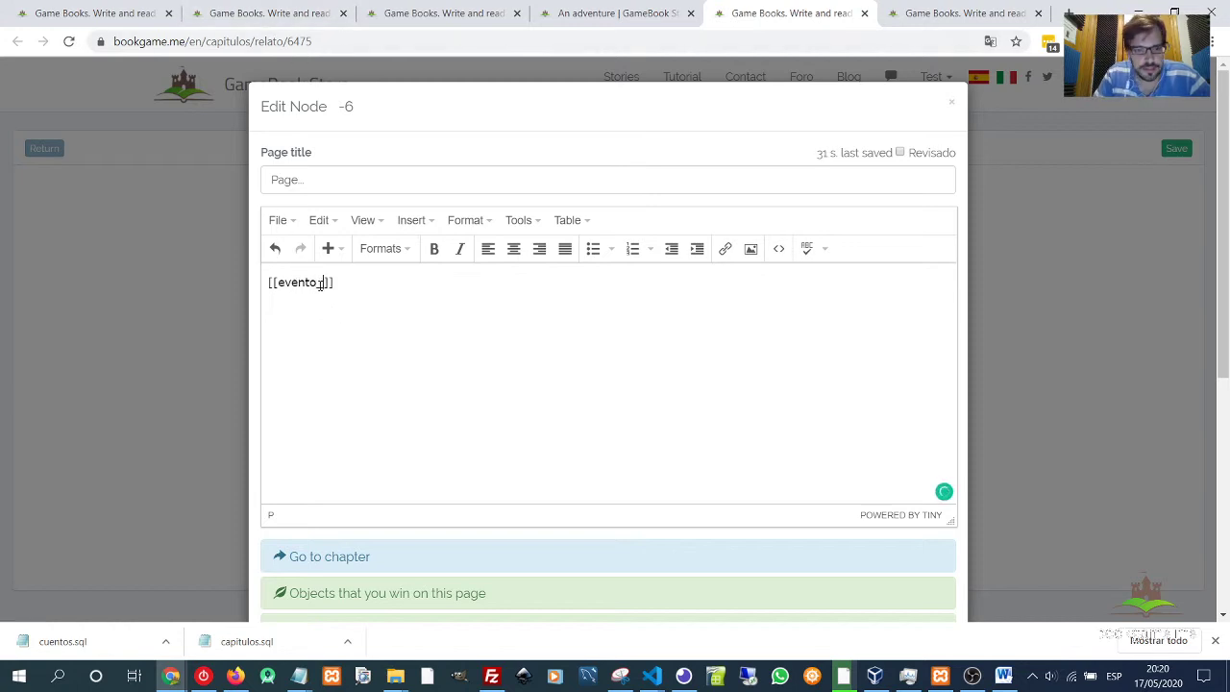
text(_)
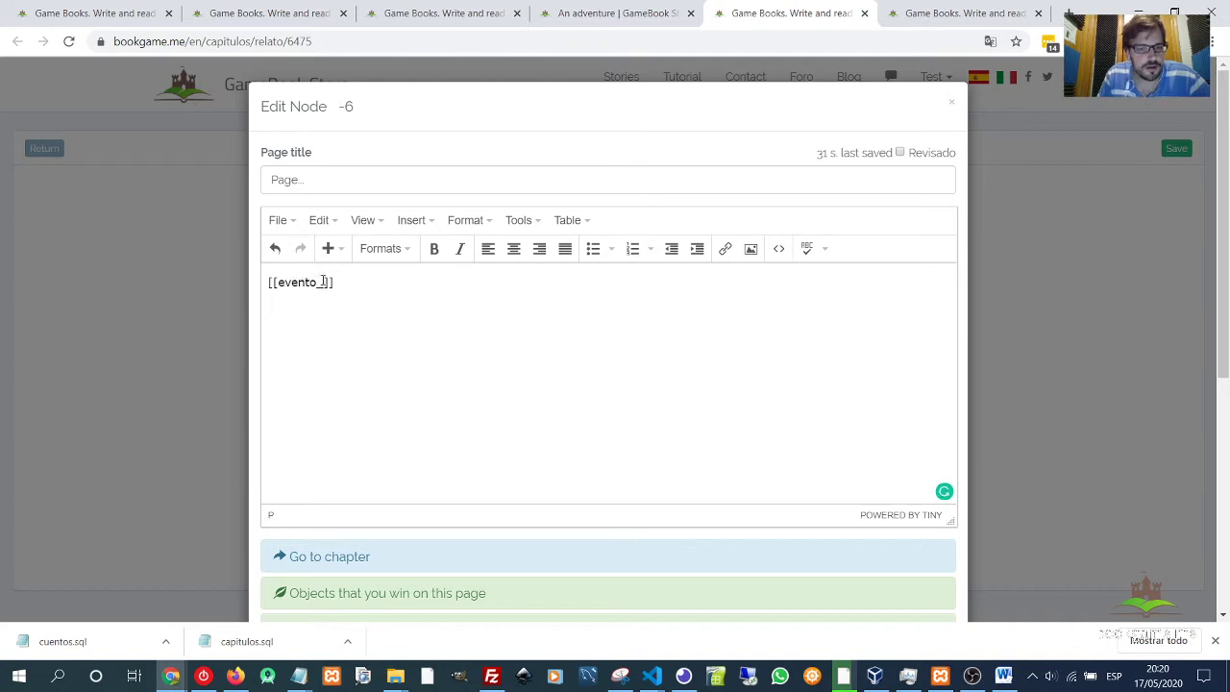
Look up the id of the event You became friend of a man and complete the placeholder as [[evento_3593]].
click(288, 14)
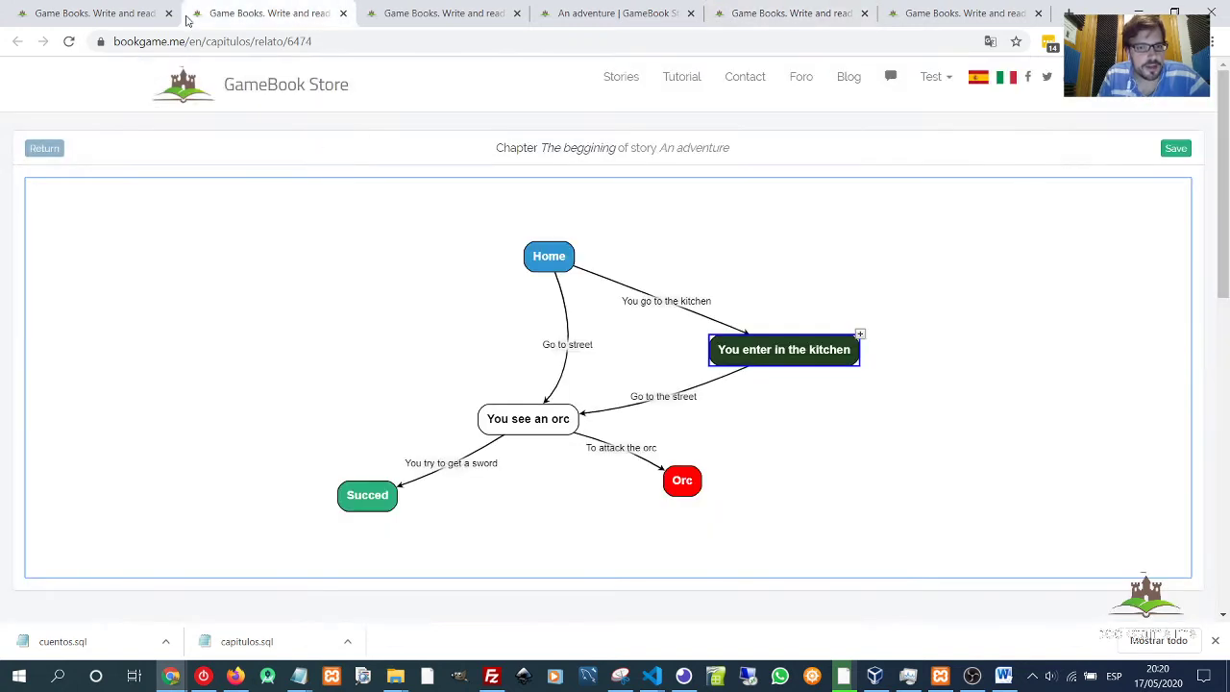
click(437, 14)
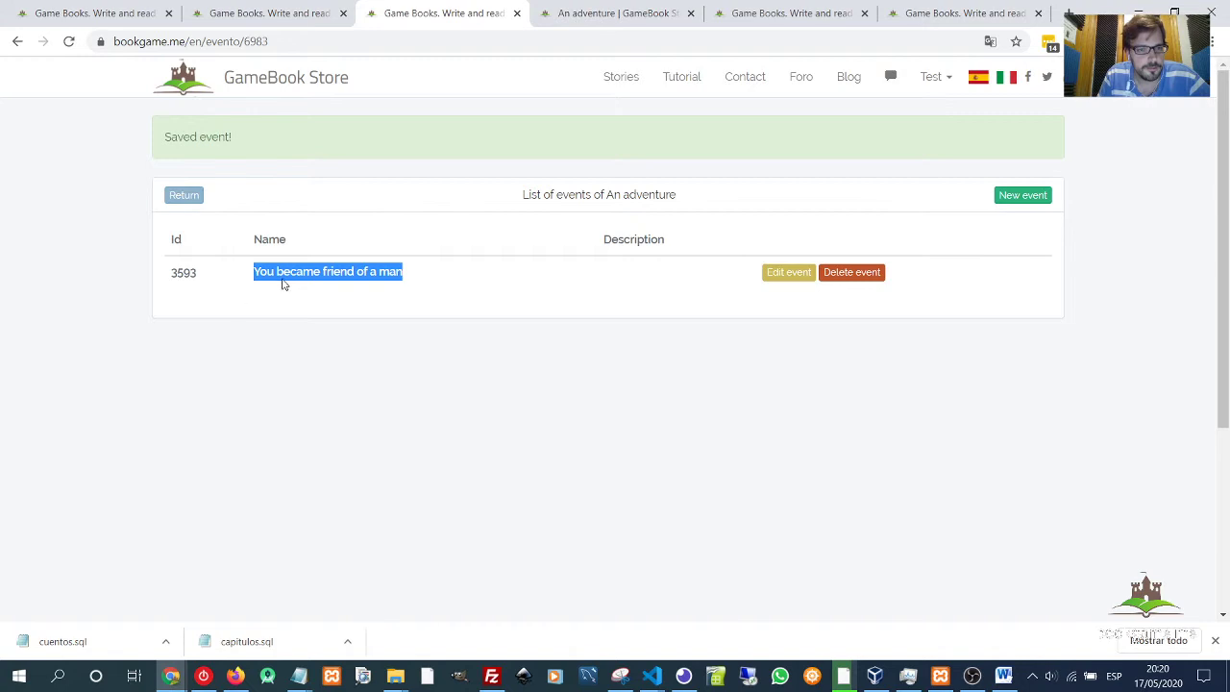
click(281, 274)
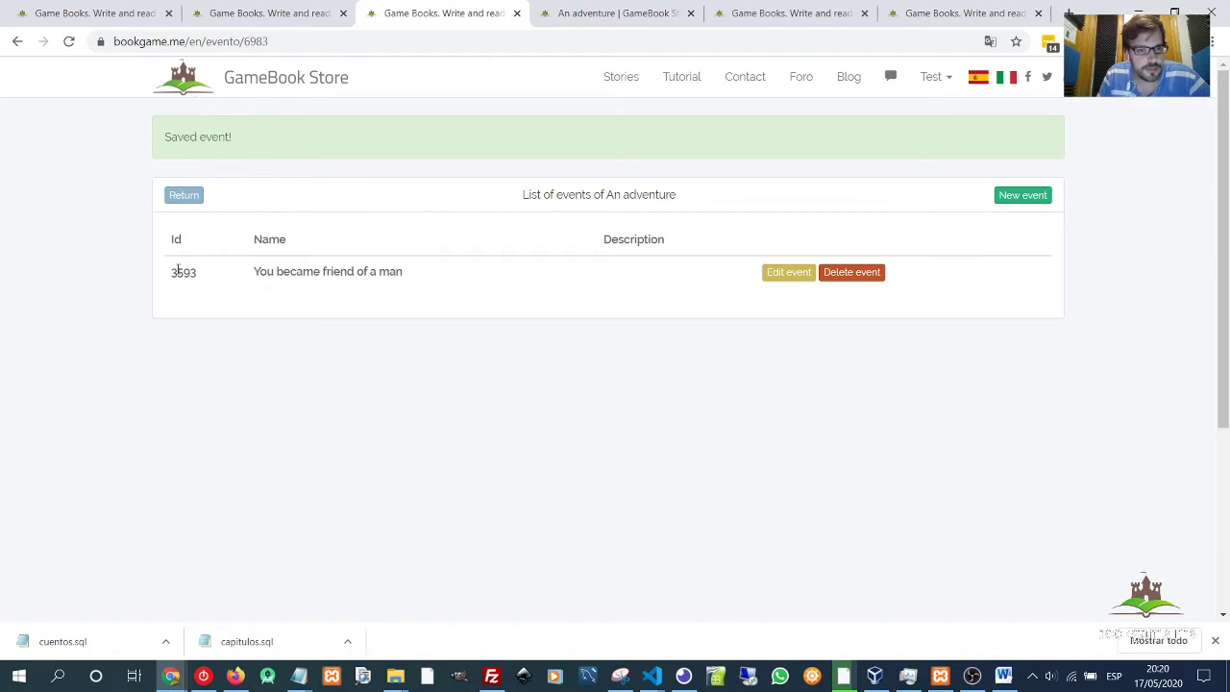
drag(173, 271, 197, 272)
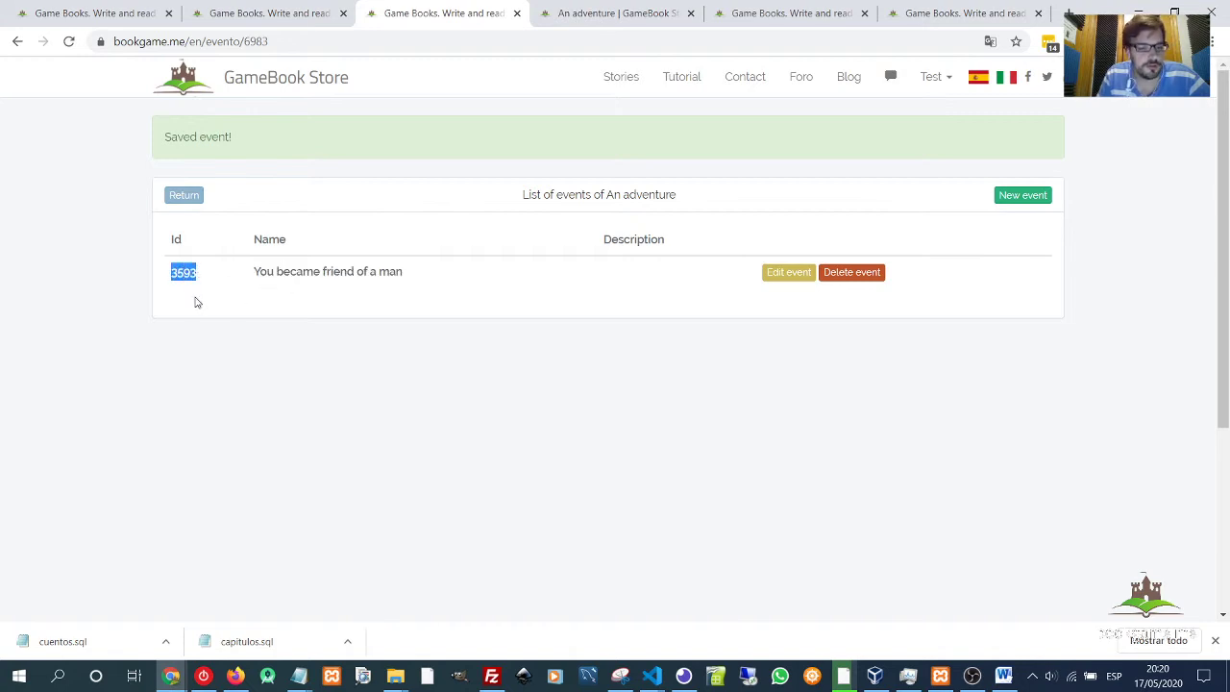
click(552, 16)
click(442, 14)
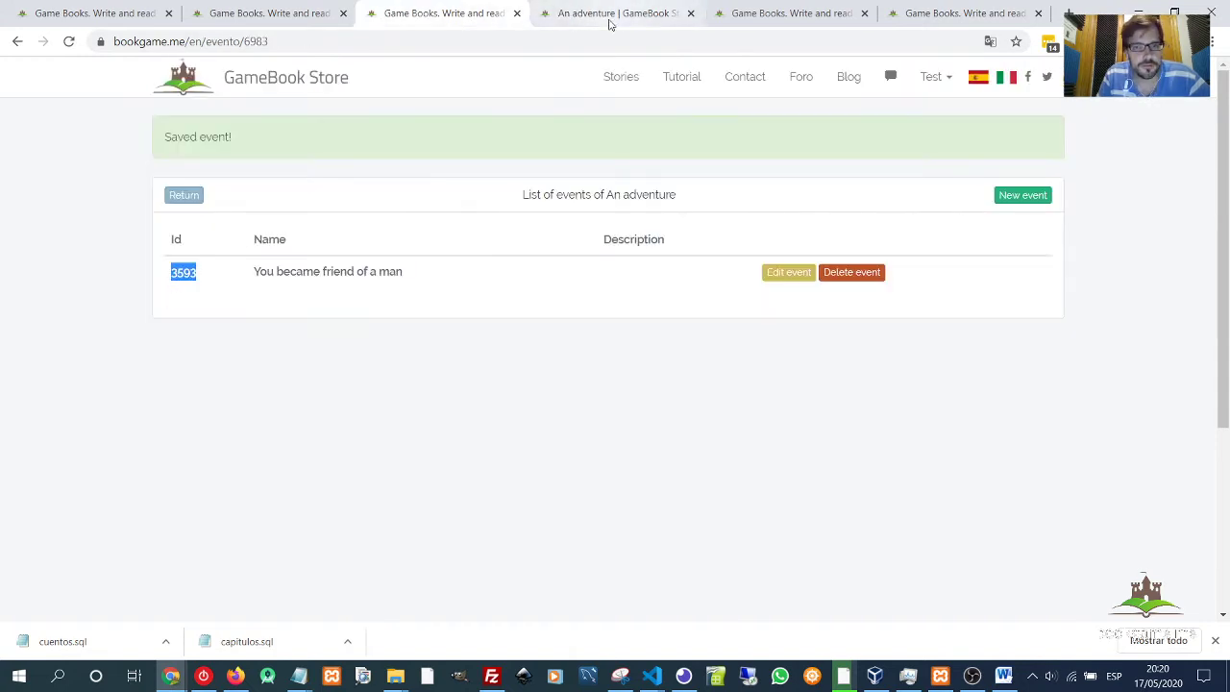
click(608, 24)
click(798, 24)
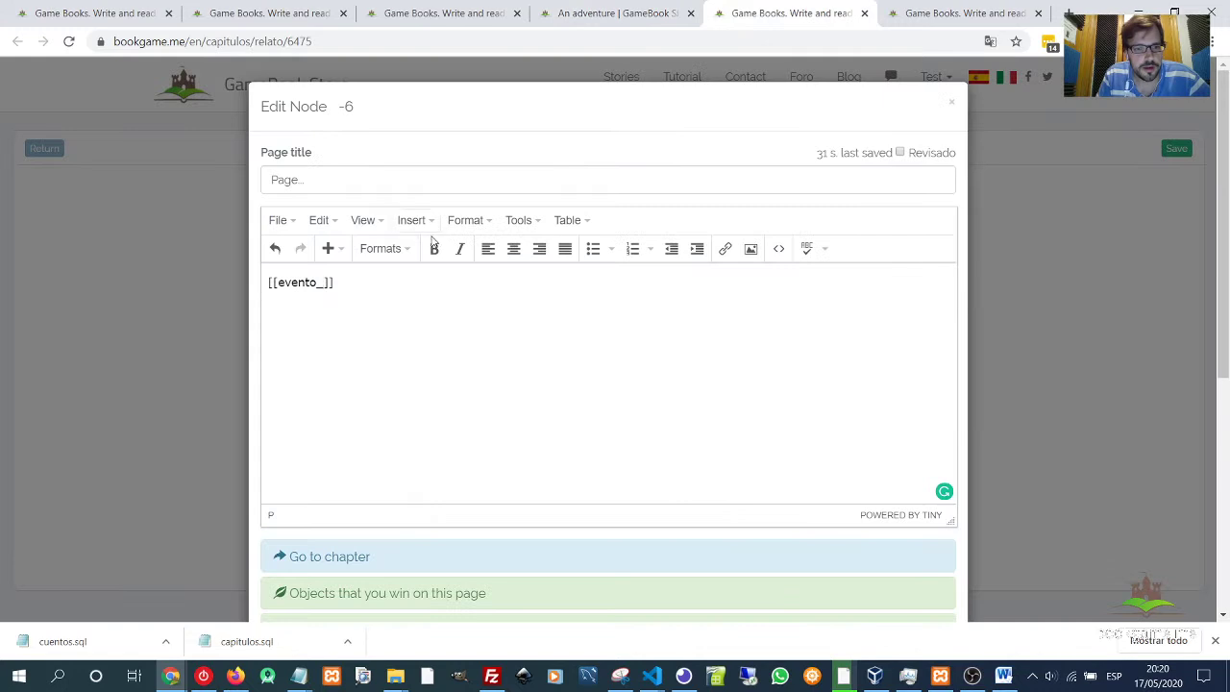
text(3593)
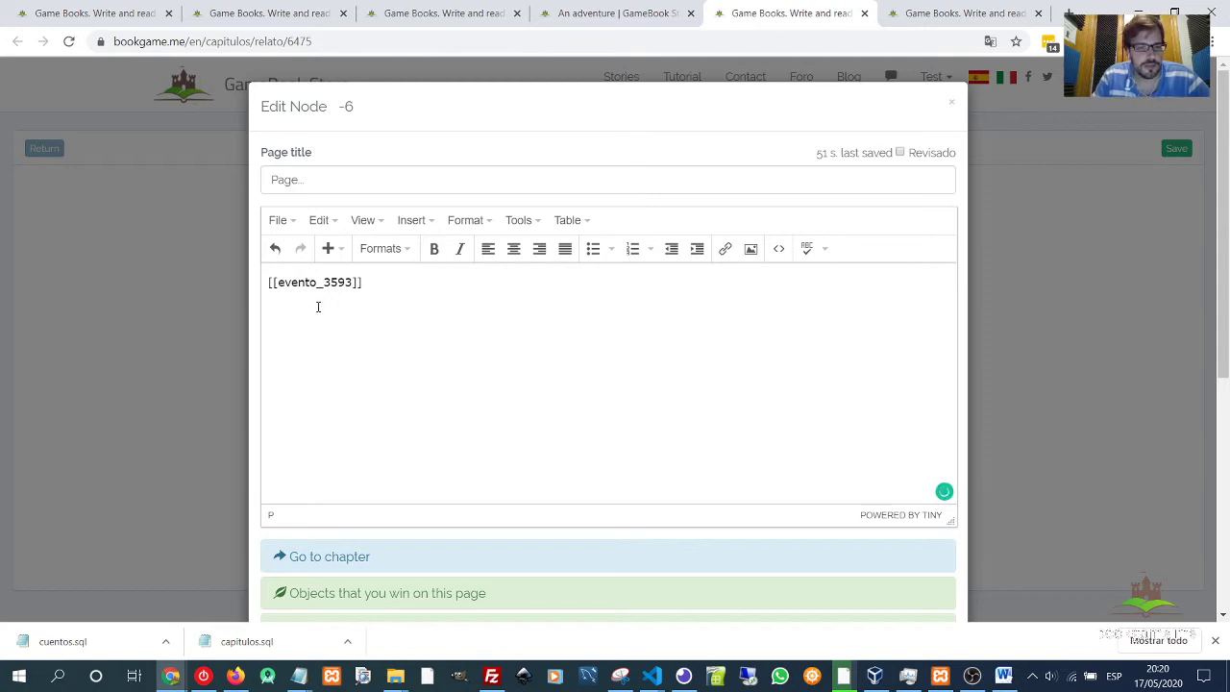
double_click(324, 281)
Add the sample text "asdasdasdas das dasda sd" below the opening event tag and close the block with [[/evento_3593]].
click(305, 307)
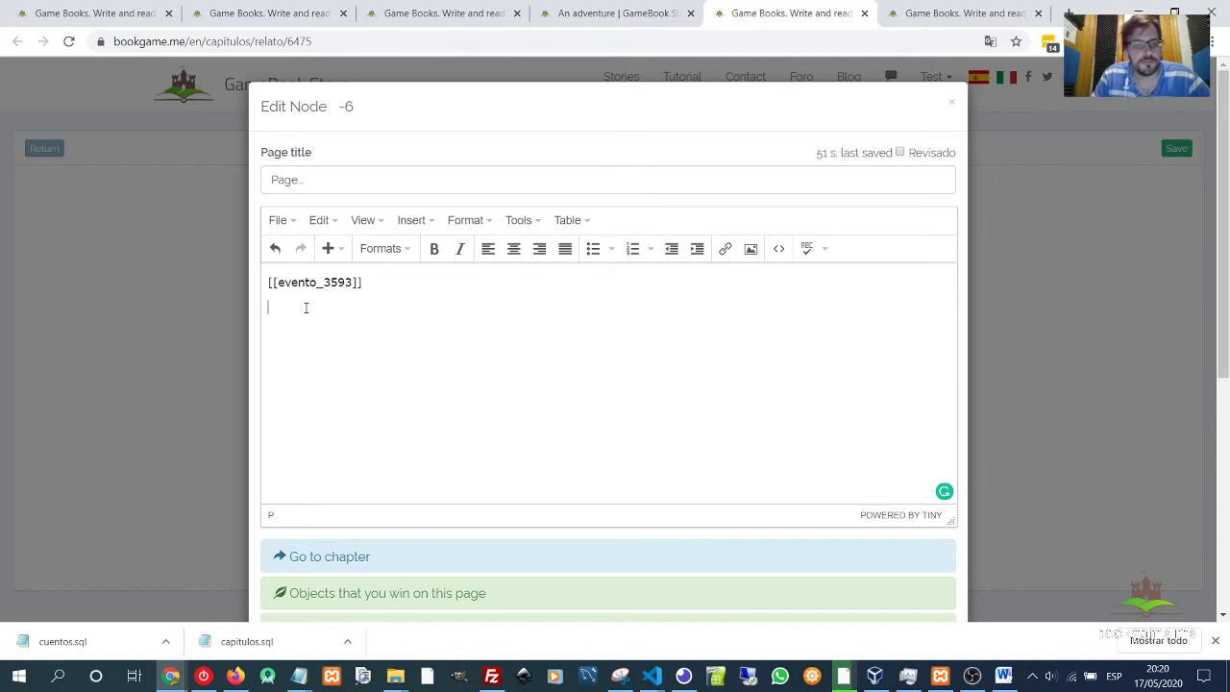
text(asdasdasdas das )
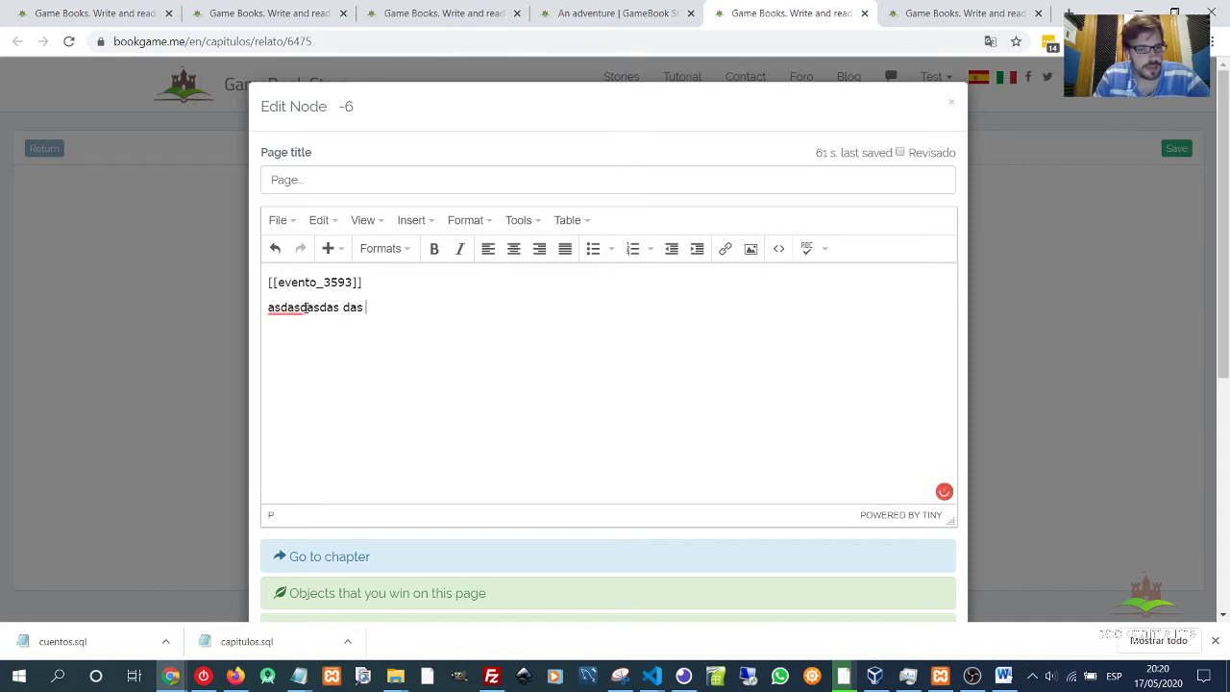
text(dasda sd)
key(Return)
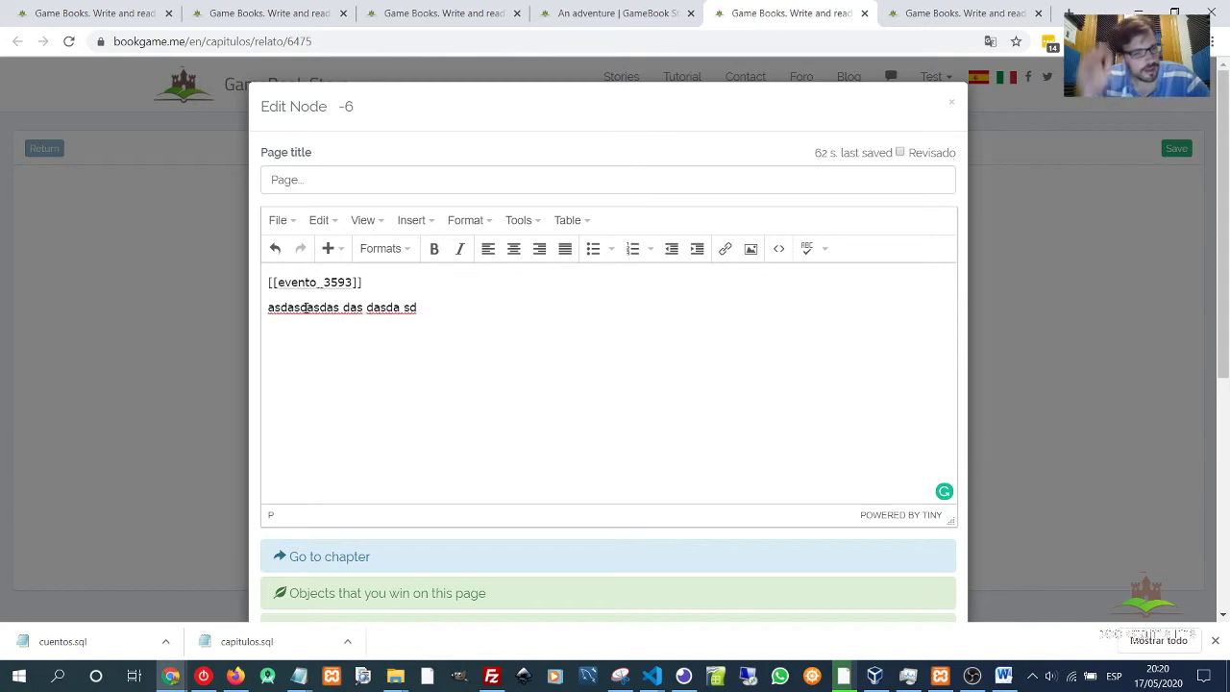
text([)
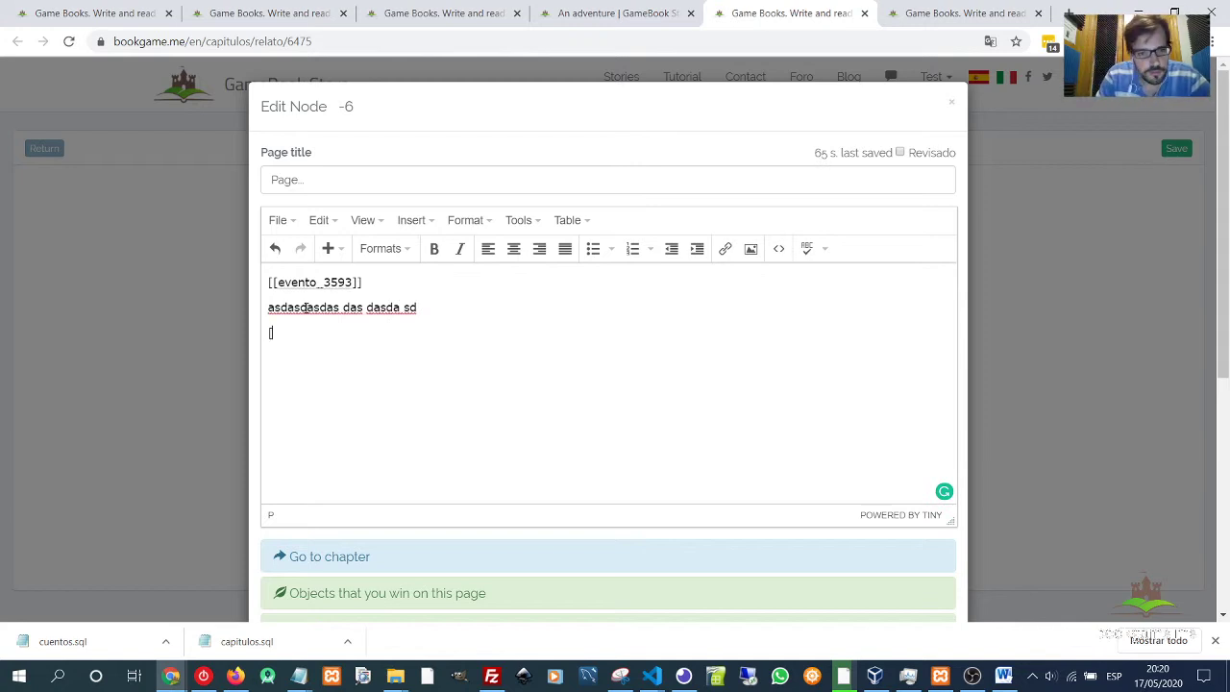
text([/eb)
text(vento)
text(_35)
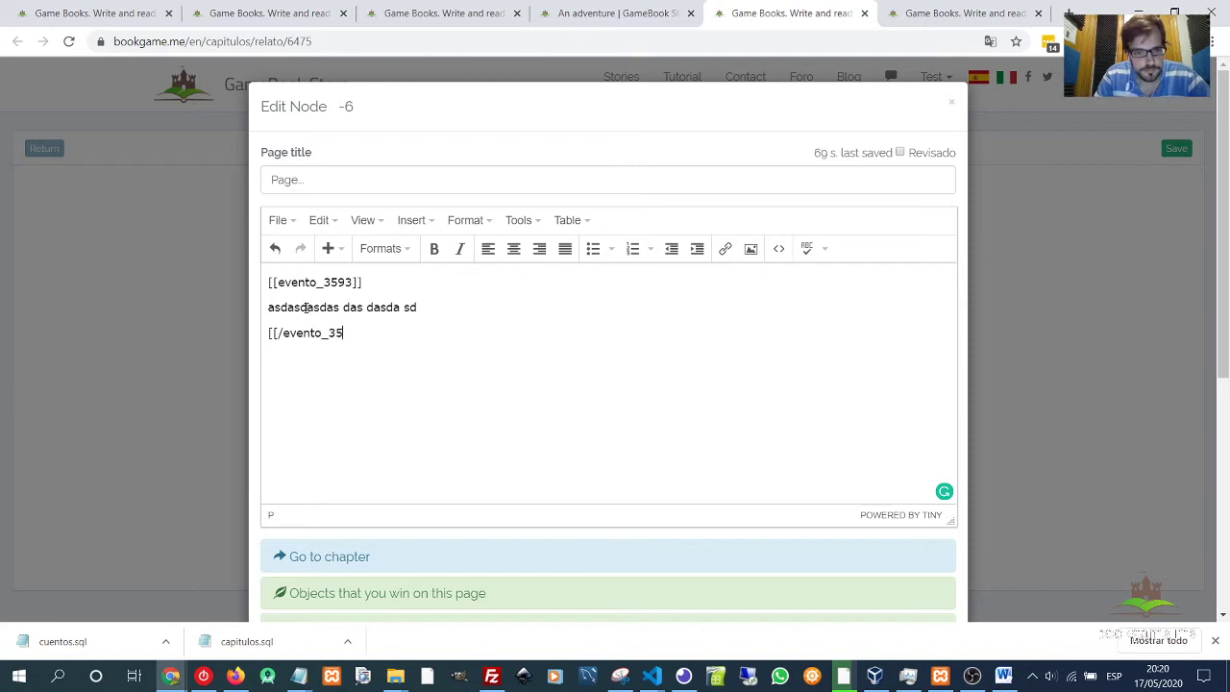
text(93]])
drag(440, 307, 257, 307)
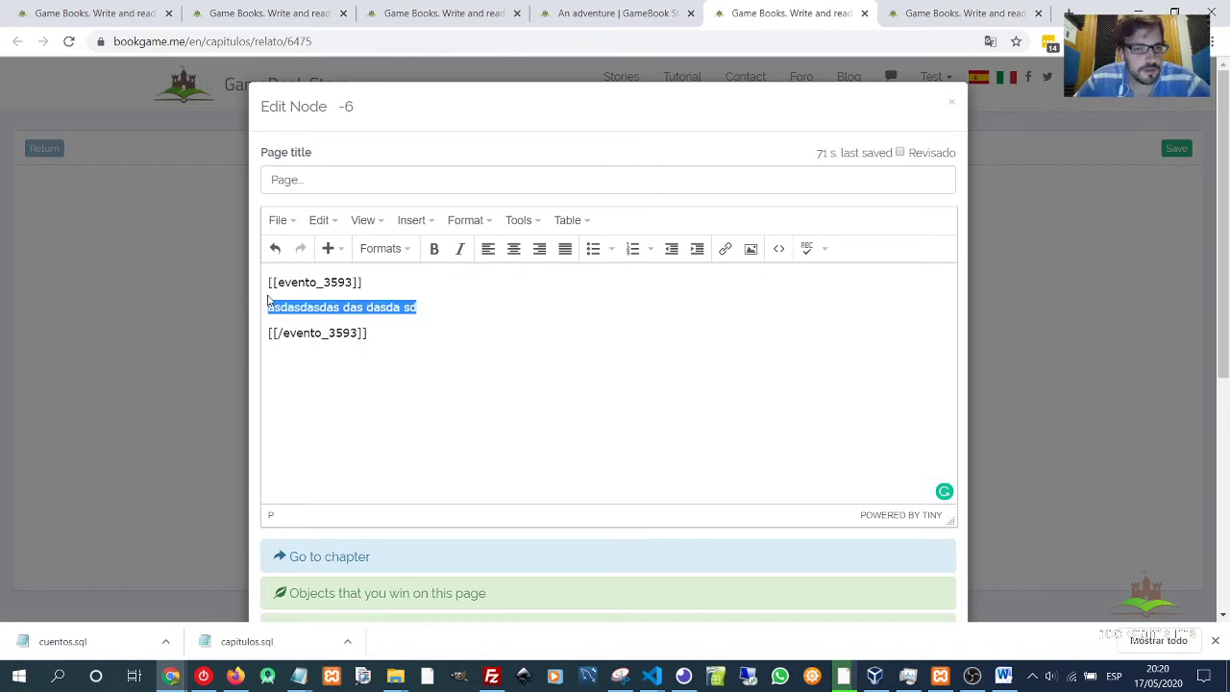
drag(277, 282, 351, 278)
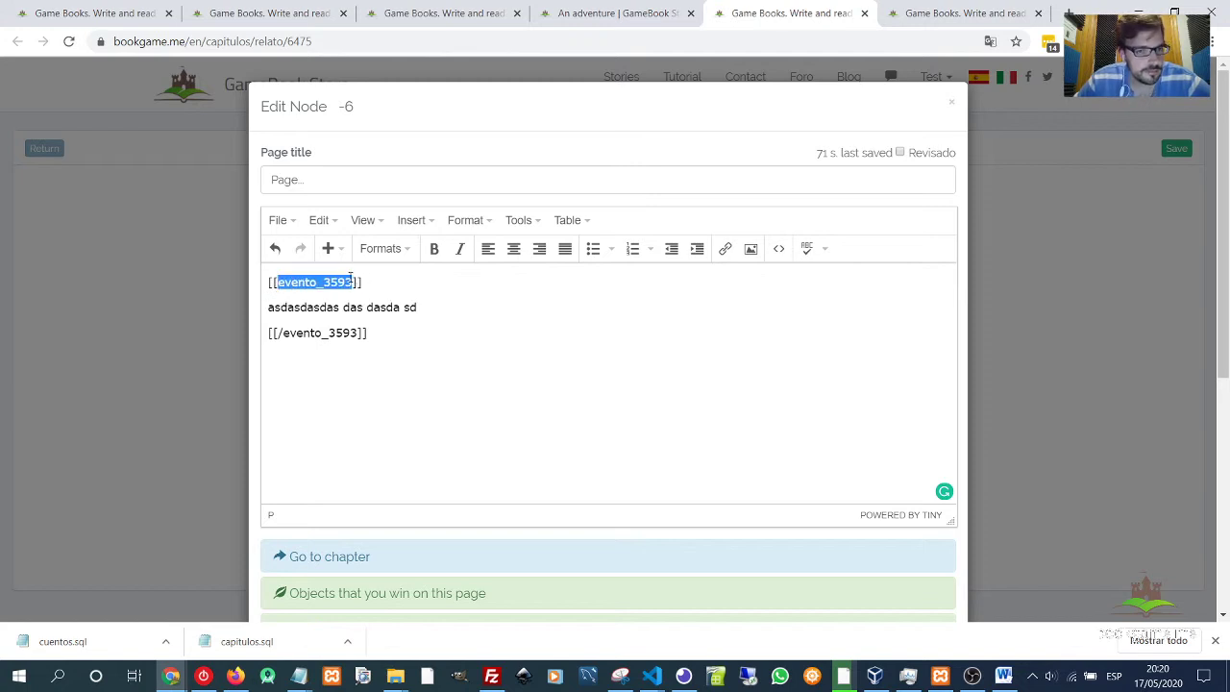
Add the opening tag [[noevento_3593]] on a new line below the event block, reusing the event id.
click(393, 338)
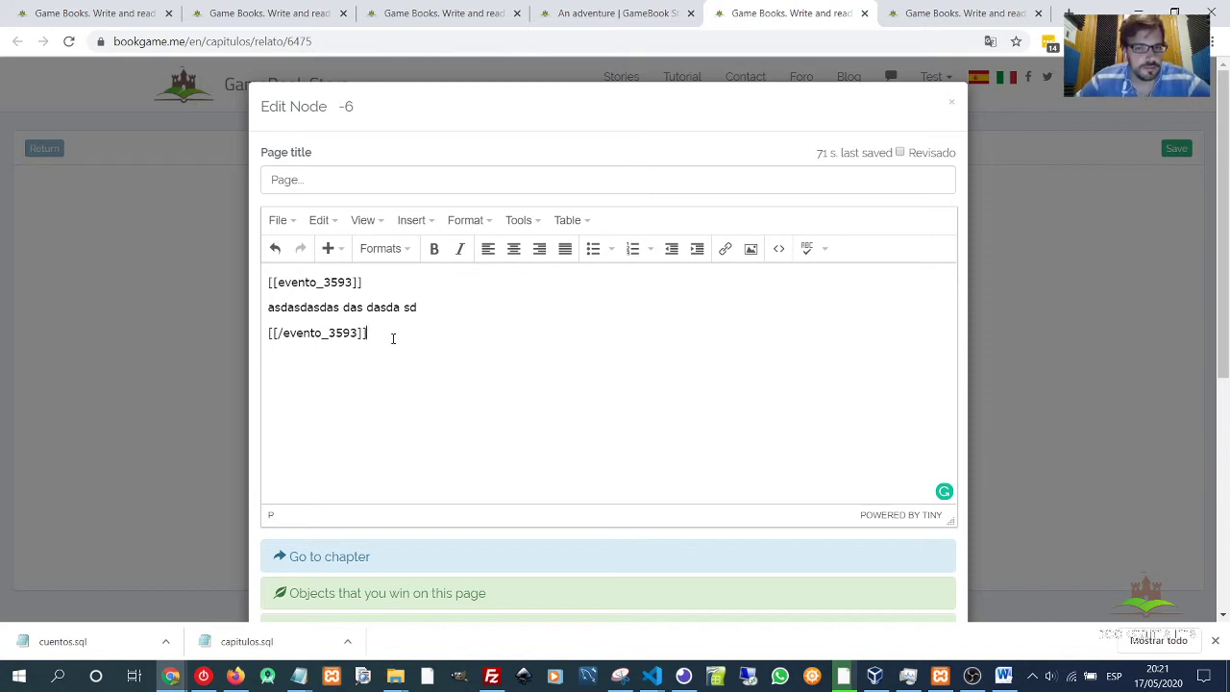
key(Return)
text([[]])
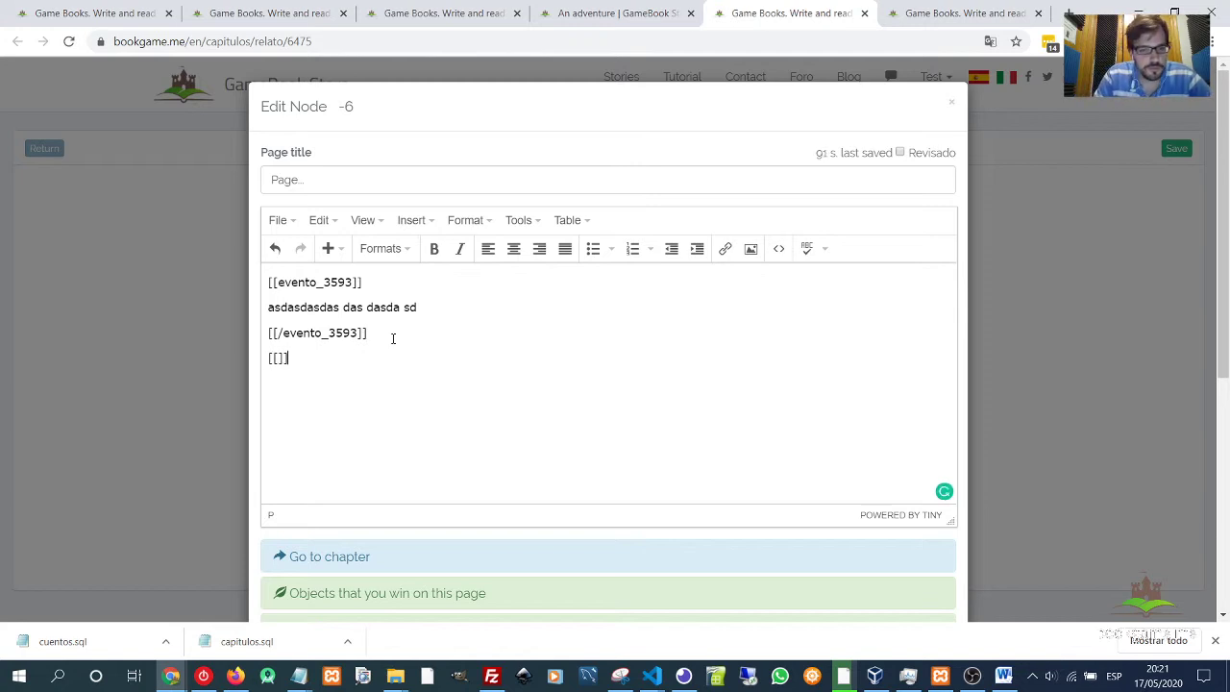
text(noevento_)
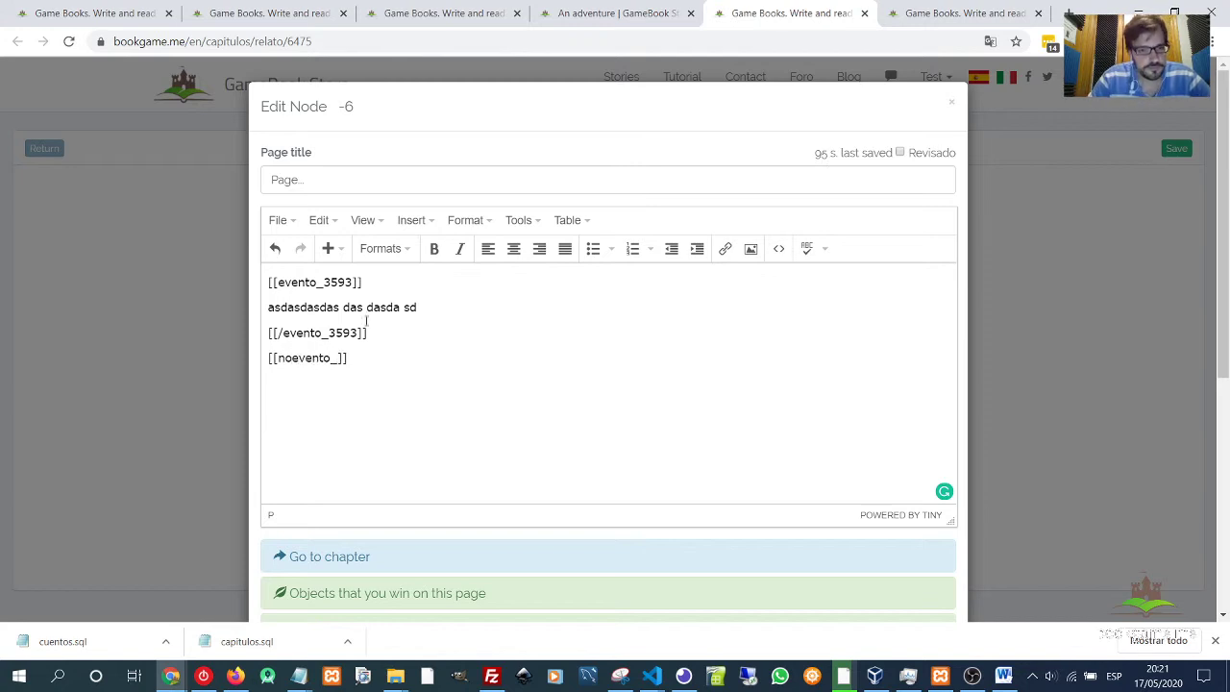
drag(324, 281, 352, 280)
key(ctrl+c)
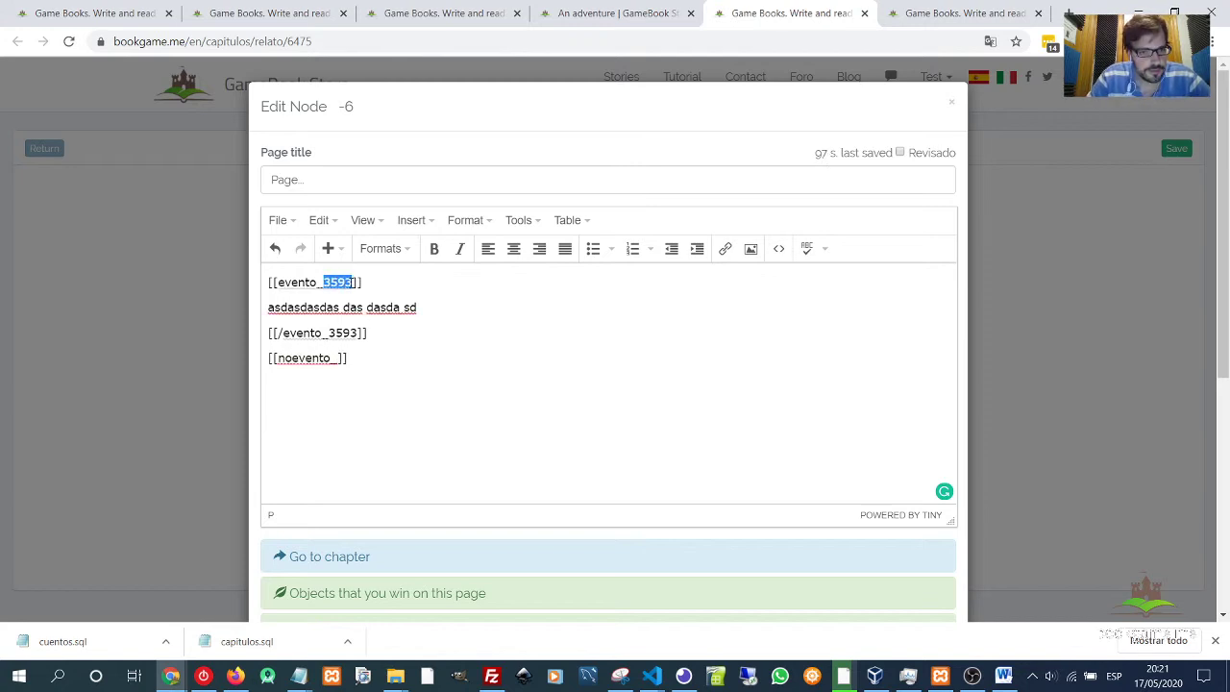
click(342, 357)
key(ctrl+v)
drag(292, 358, 278, 357)
Copy the closing event tag below the noevento tag, leave an empty line between them, and change the copy to [[/noevento_3593]].
drag(367, 332, 258, 337)
key(ctrl+c)
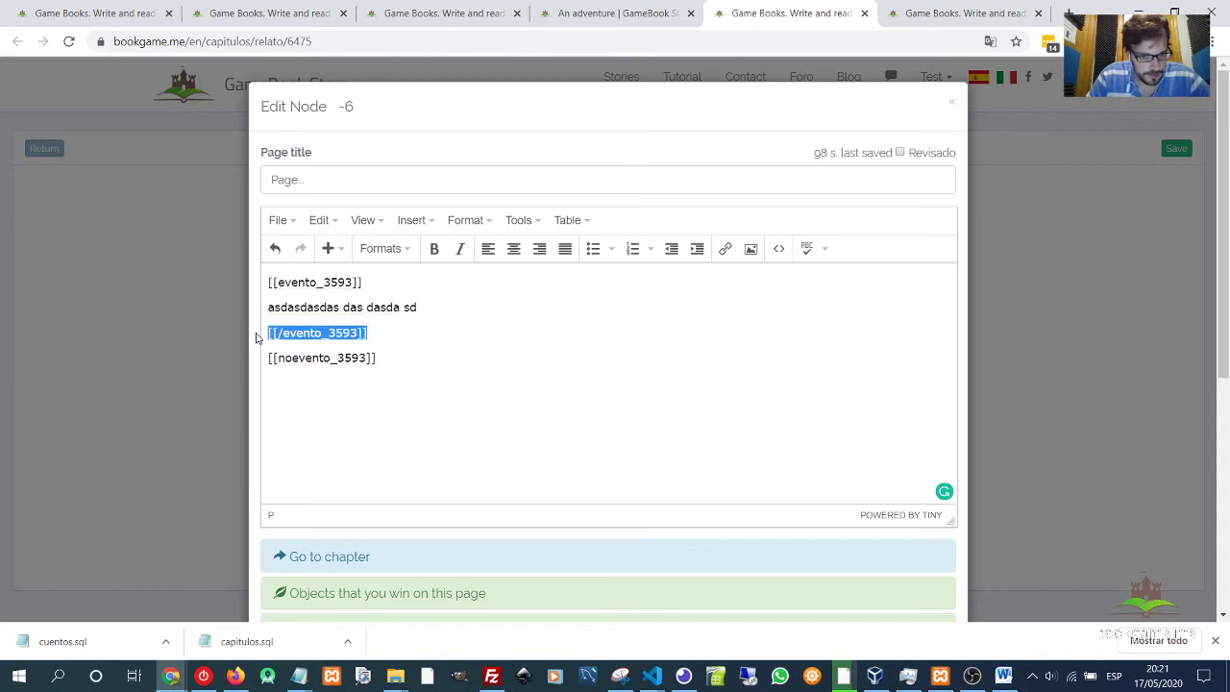
click(324, 386)
click(422, 358)
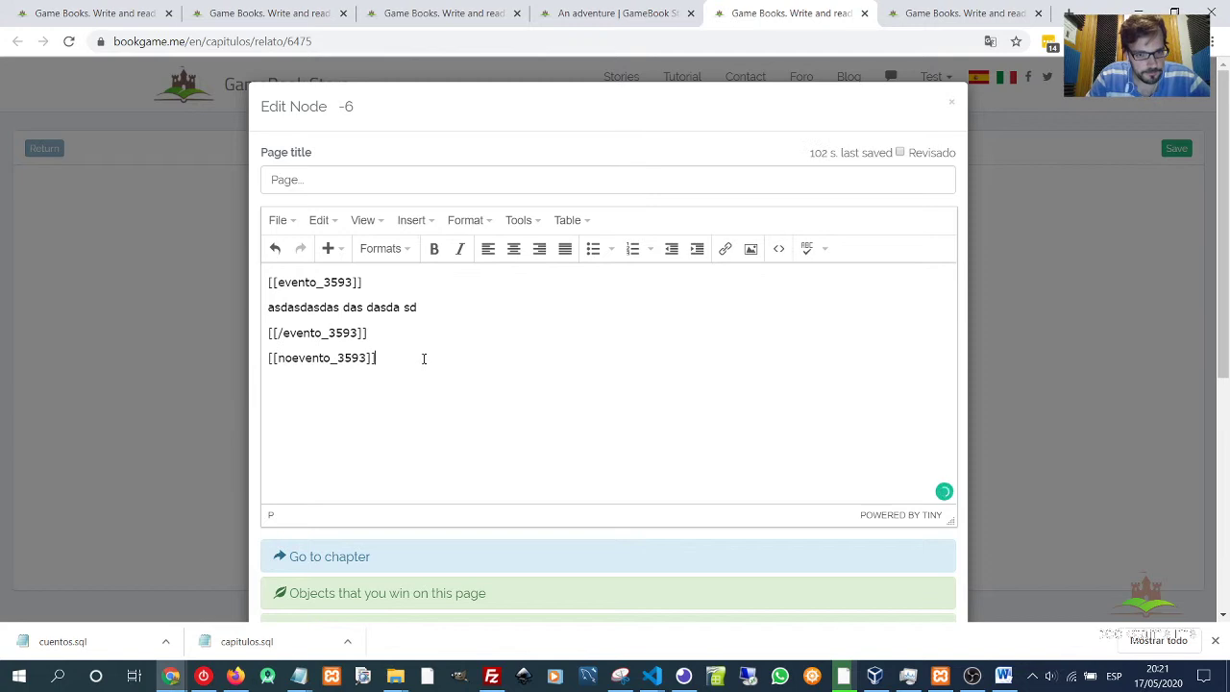
key(ctrl+v)
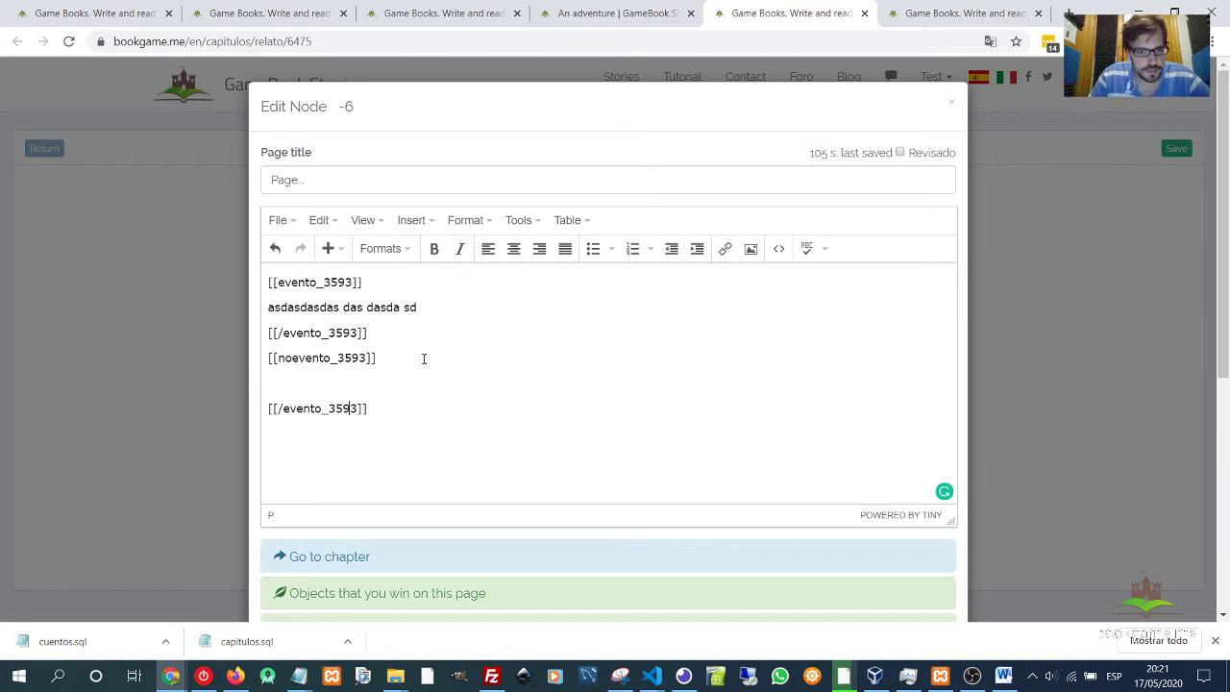
text(no)
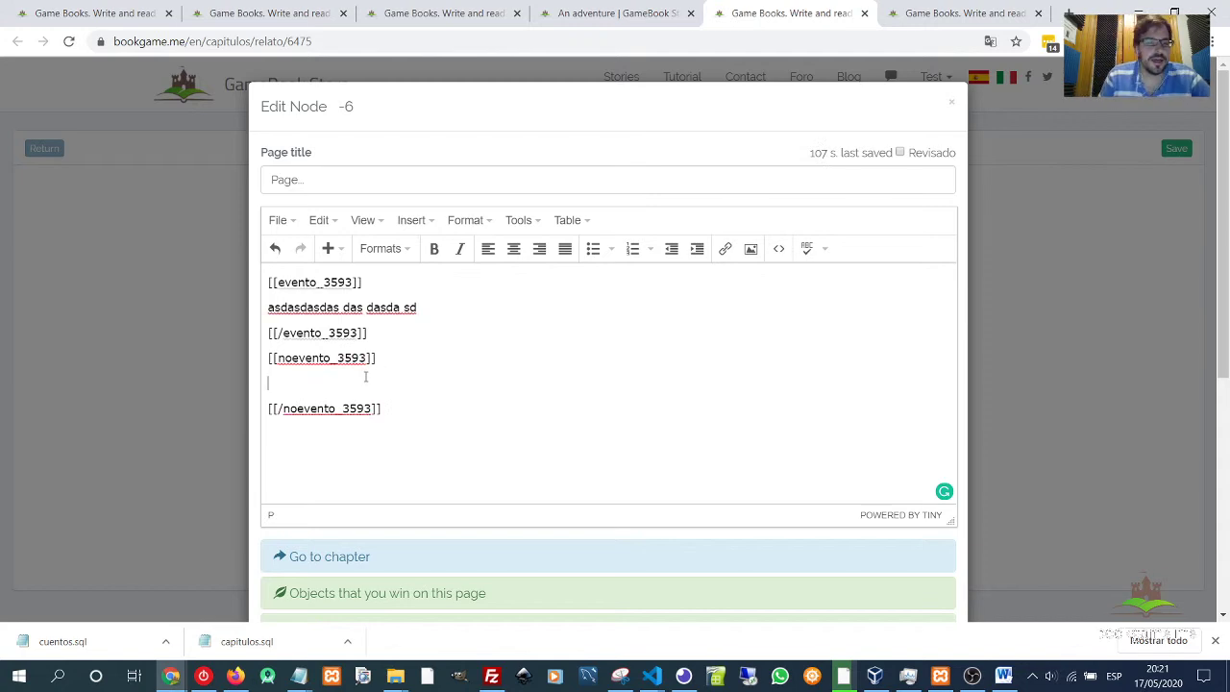
Replace the sample text in the evento_3593 block with "You, with the help of your friend, beat the monsters.".
drag(428, 304, 251, 315)
key(BackSpace)
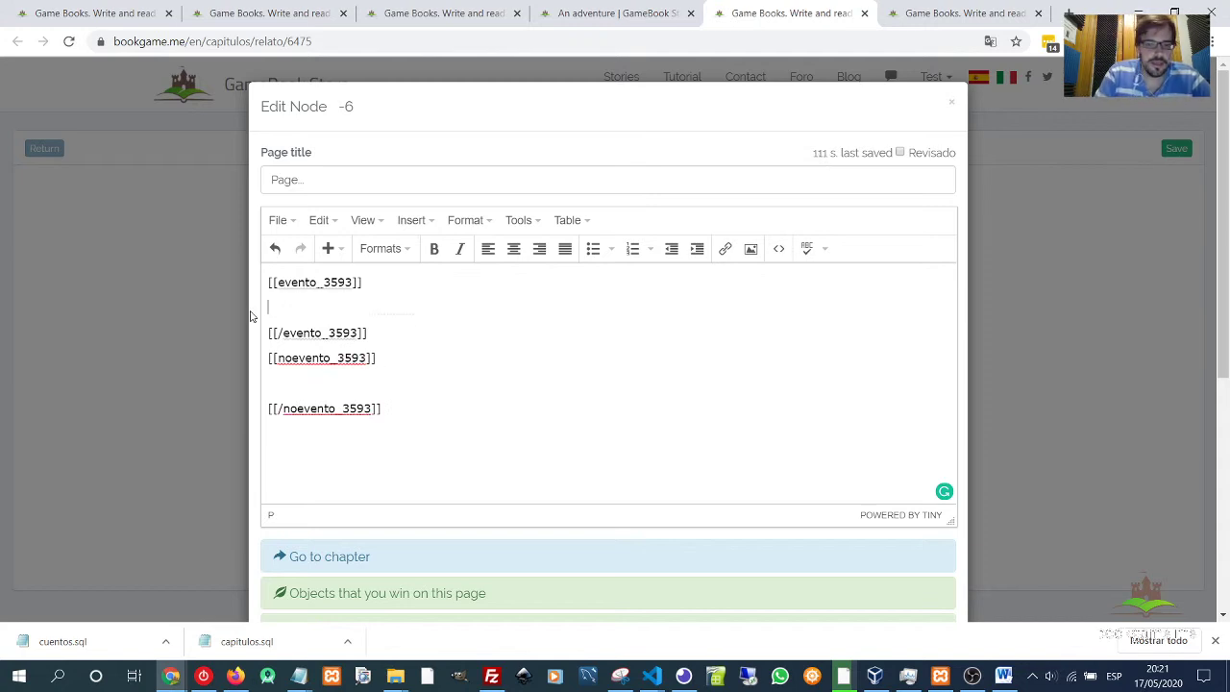
double_click(315, 282)
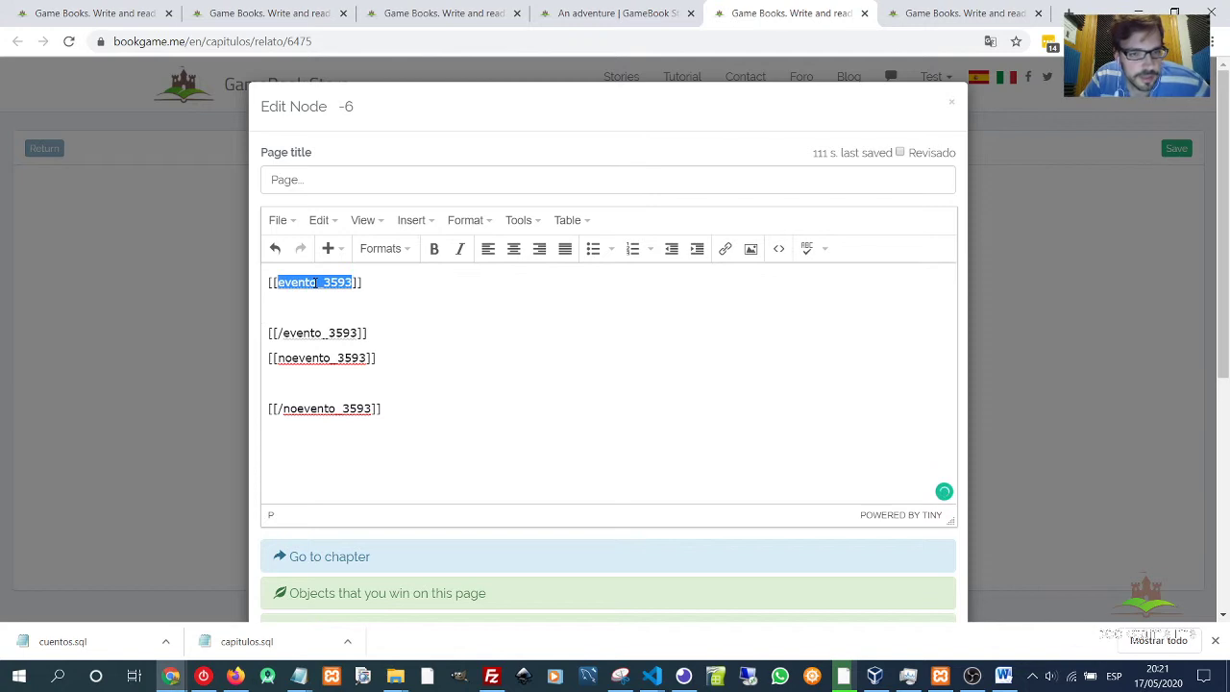
click(291, 306)
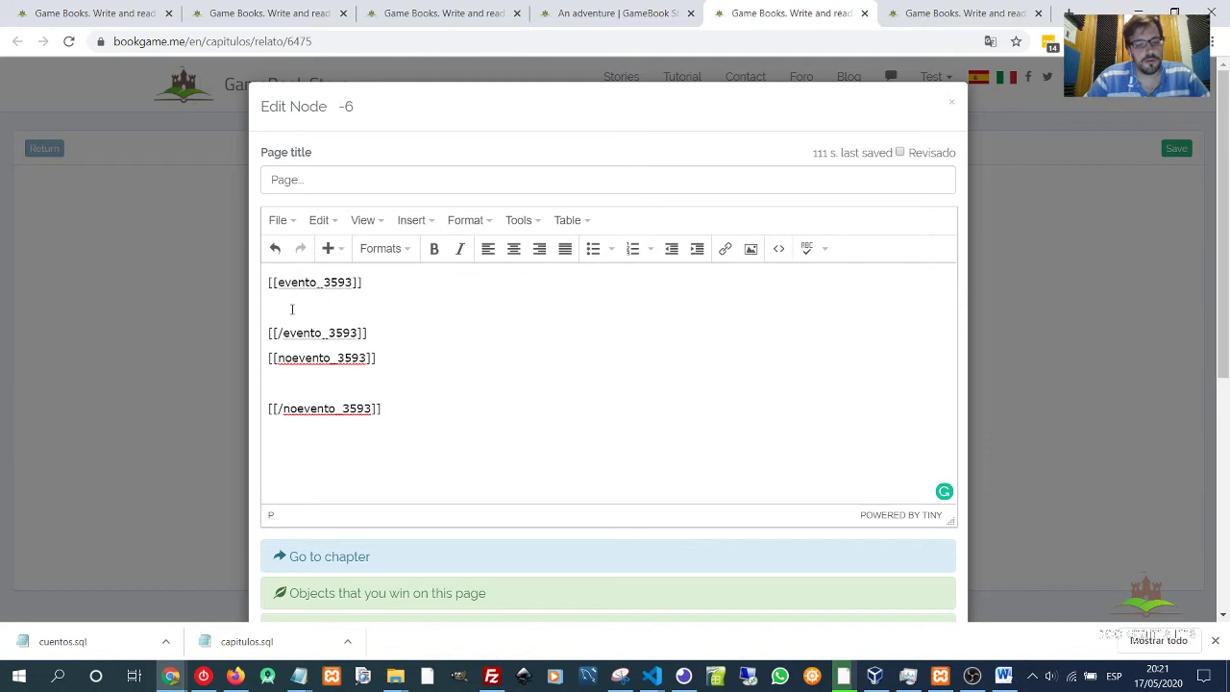
text(You, )
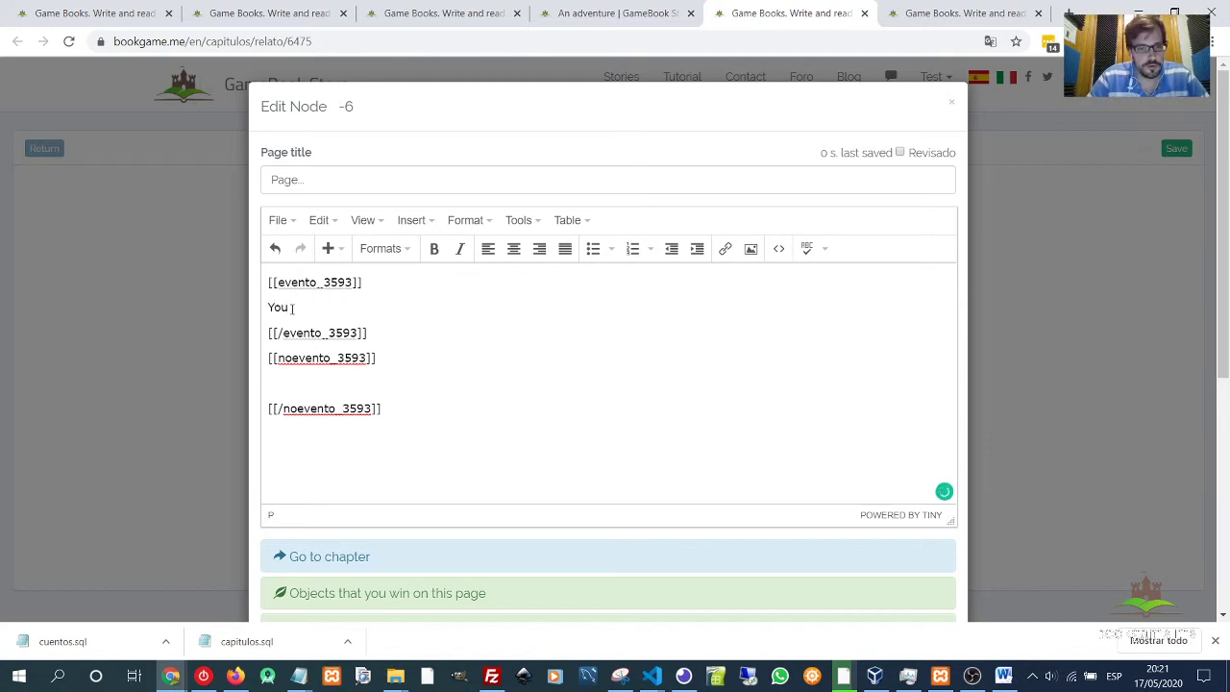
text(with )
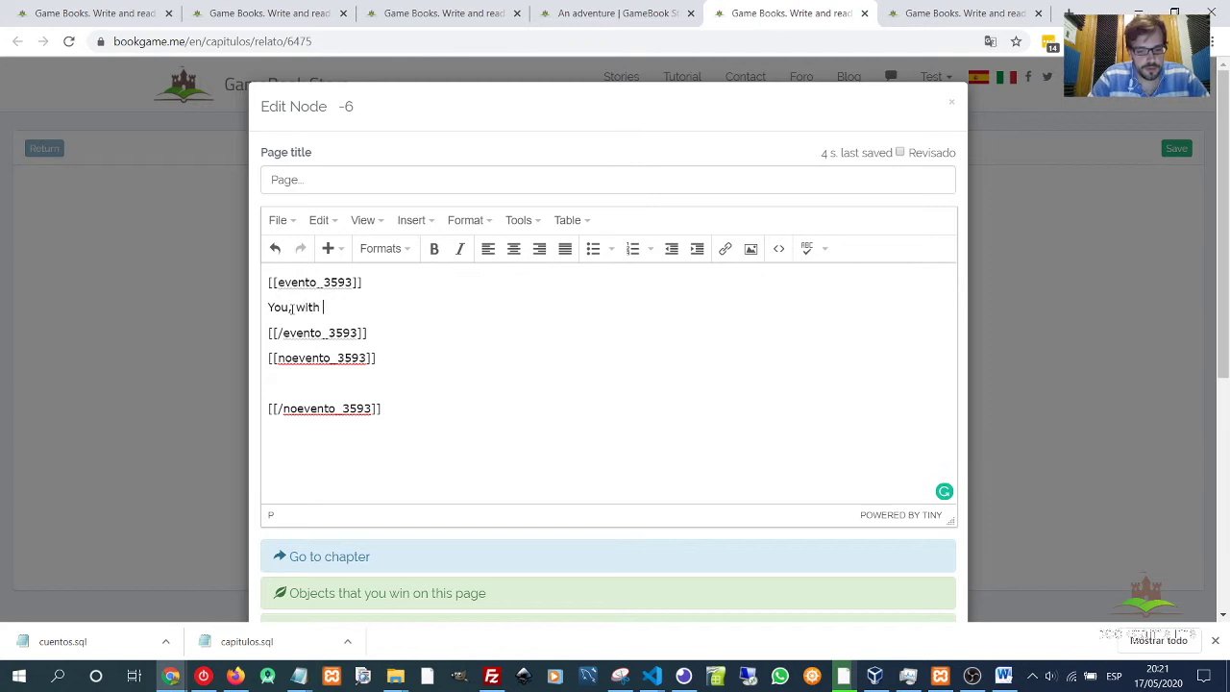
text(the hel)
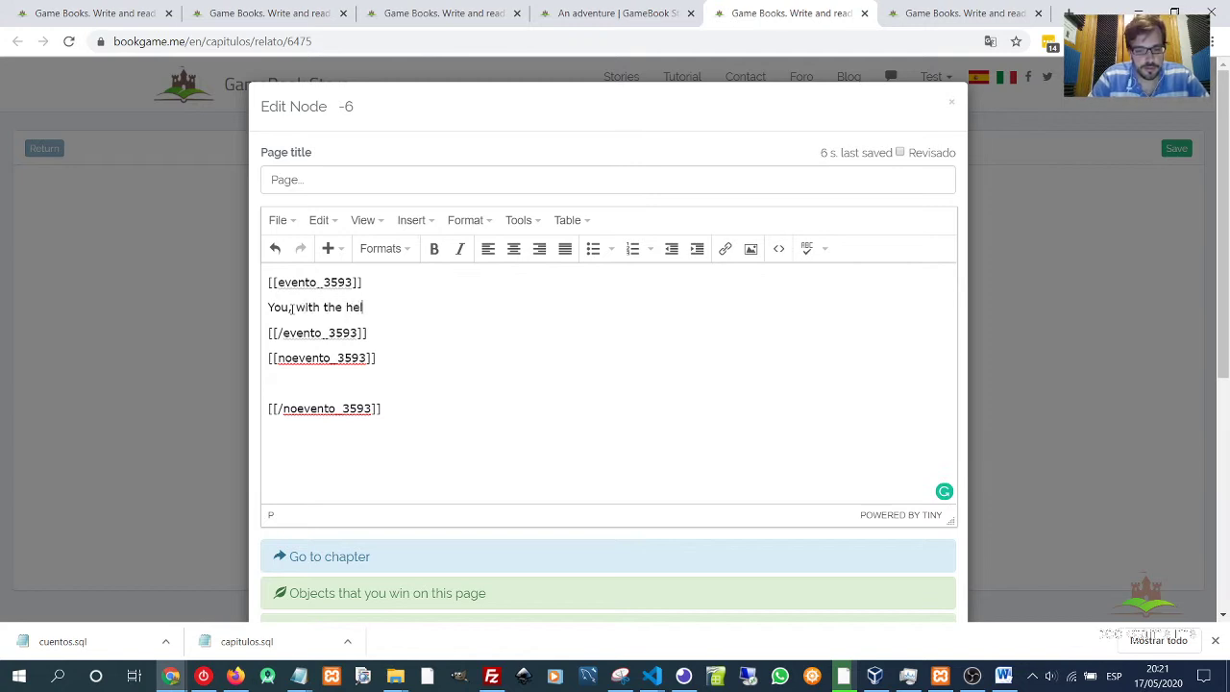
text(p of your friend, beat t)
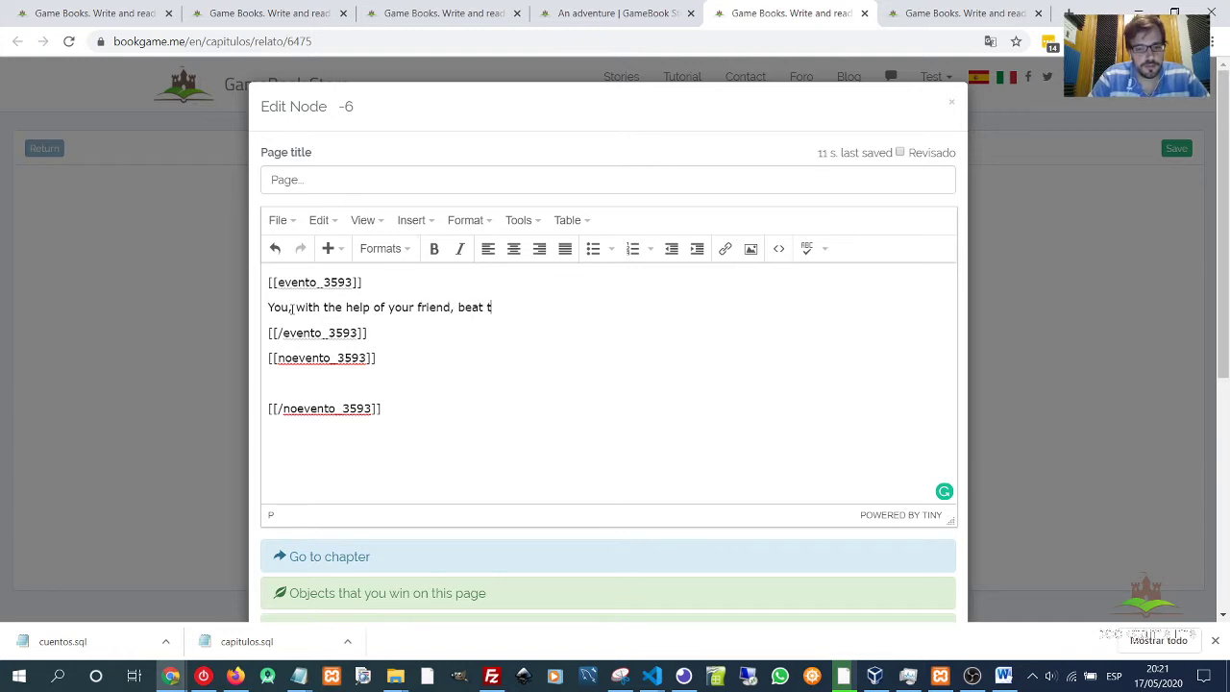
text(he monsters.)
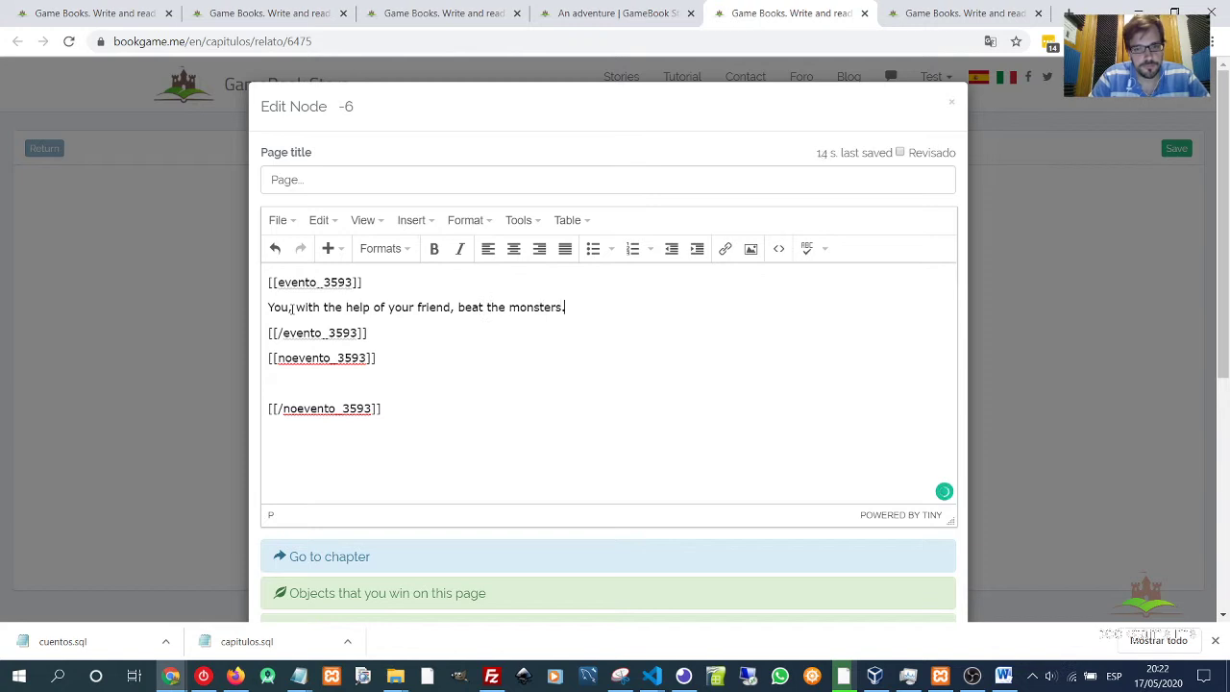
Start a quoted line of dialogue below the monsters sentence in the evento_3593 block: "Thank you very much for your help".
key(Return)
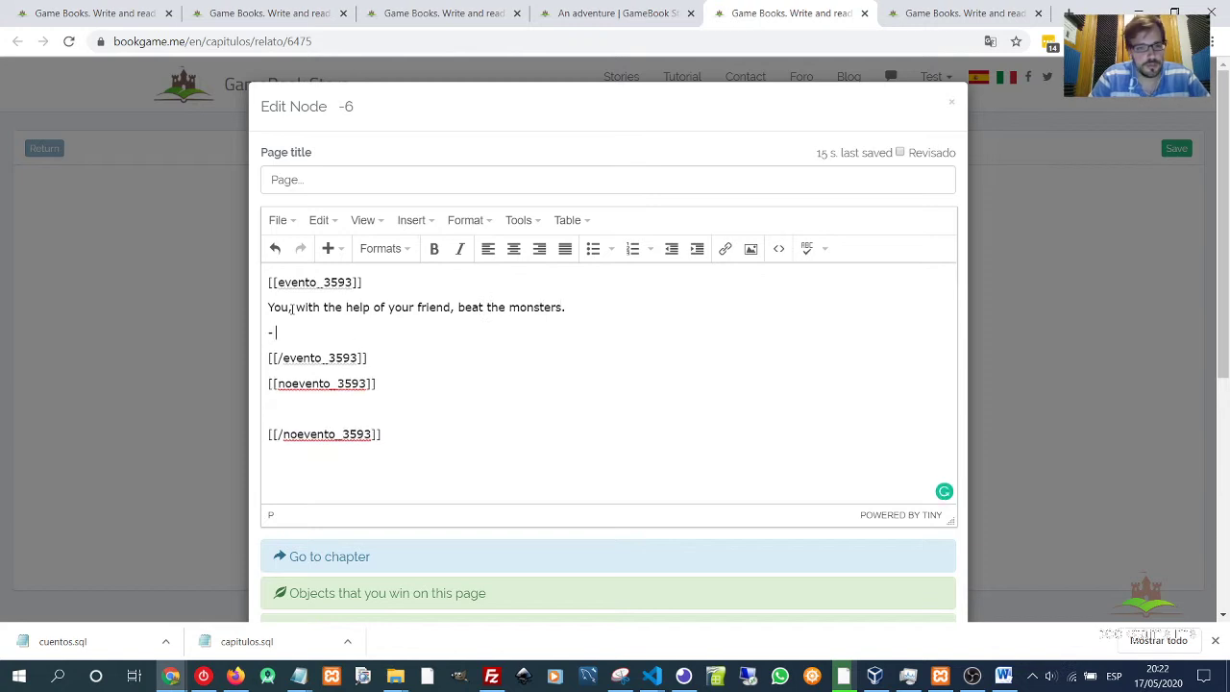
text("T")
text(hank you ver)
text(y much for)
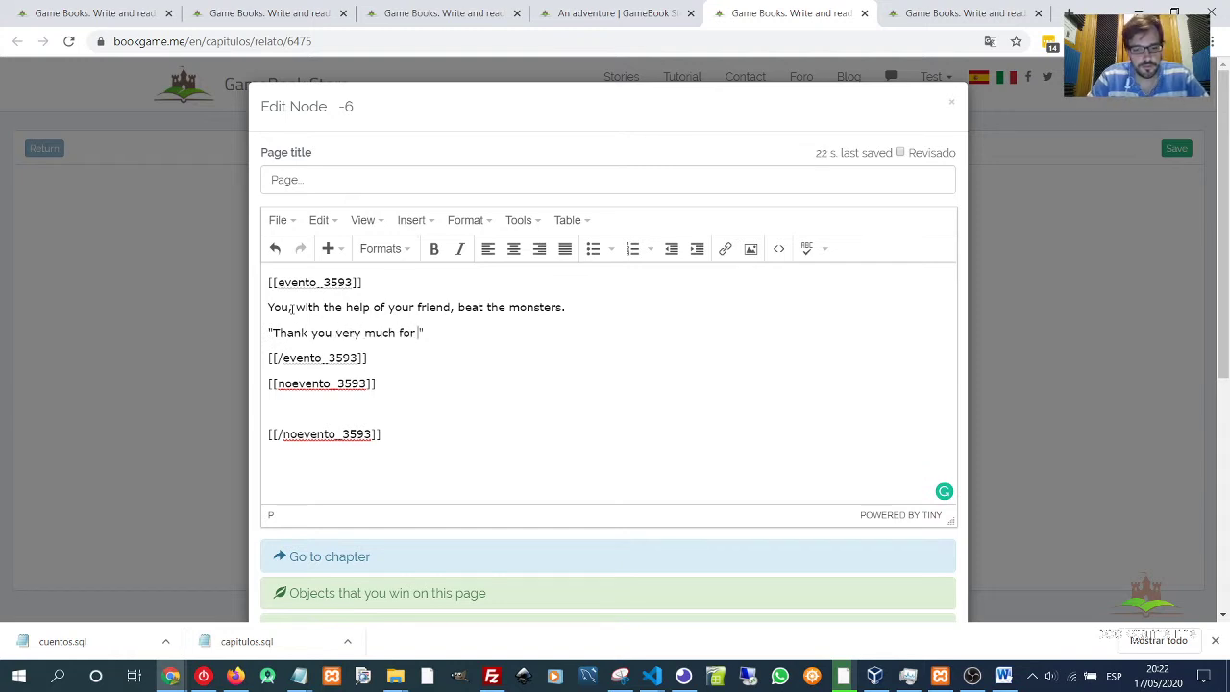
text( your )
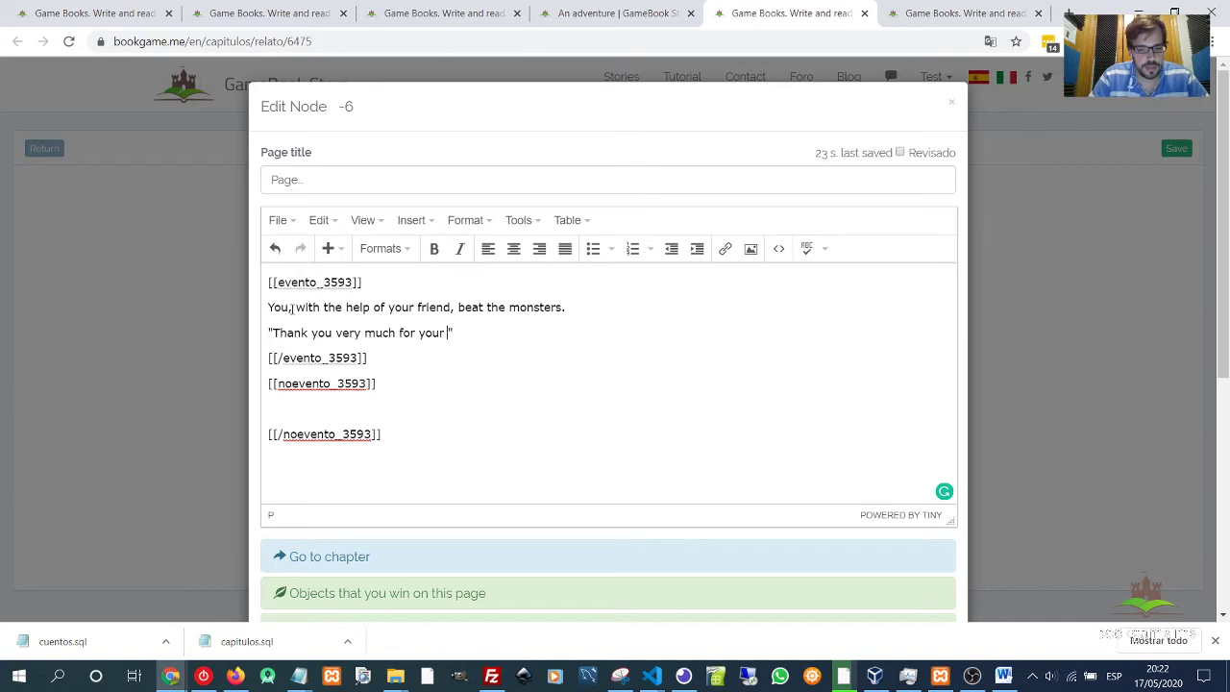
text(help)
Continue the dialogue inside the quotation marks with the sentence "I would be very difficult to kill these orcs without your sword.".
text(. I would )
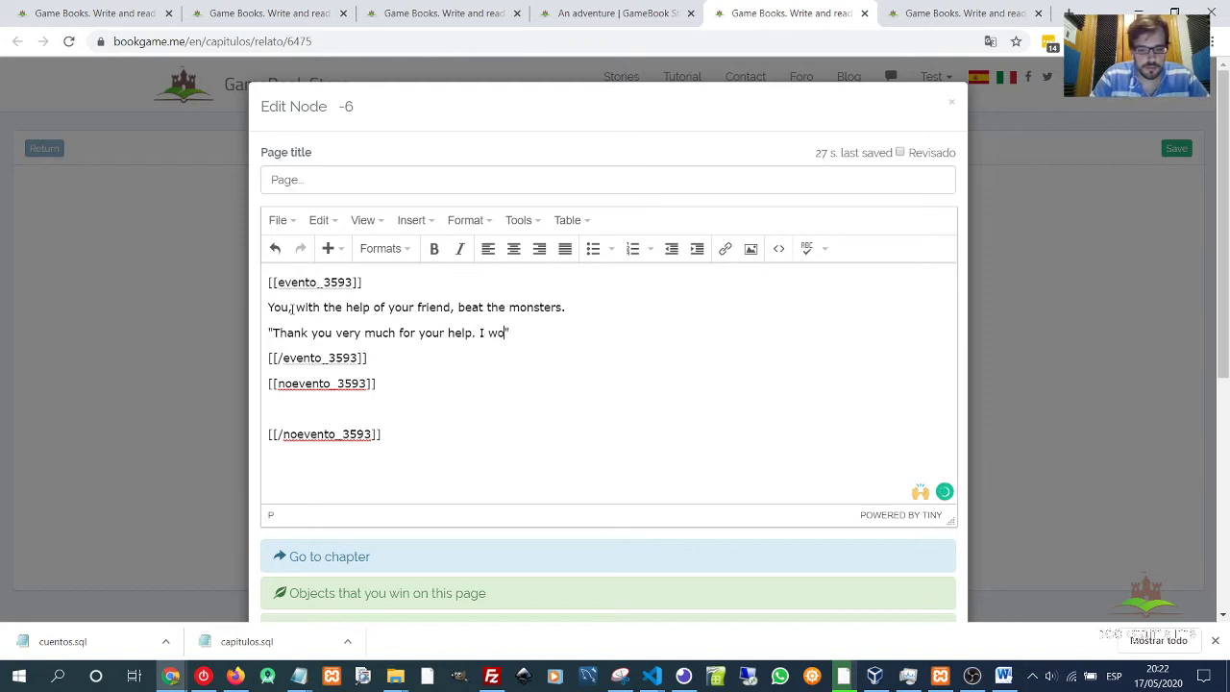
text(be very )
text(diff)
text(icult )
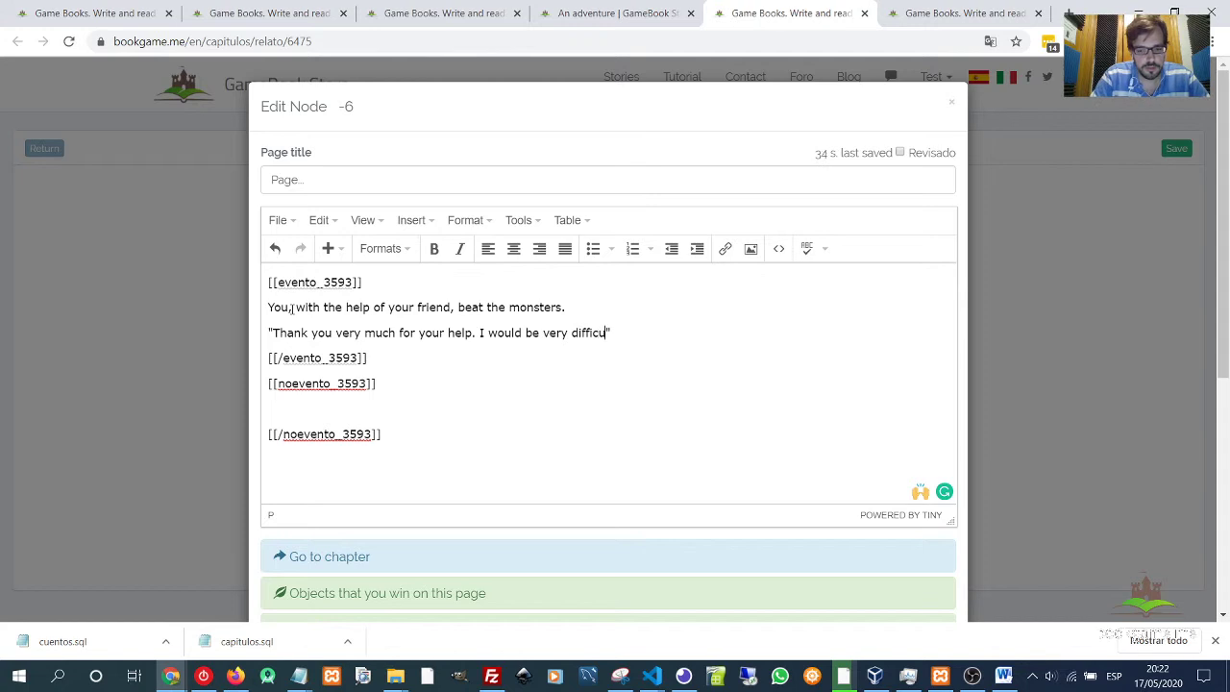
text(to kil)
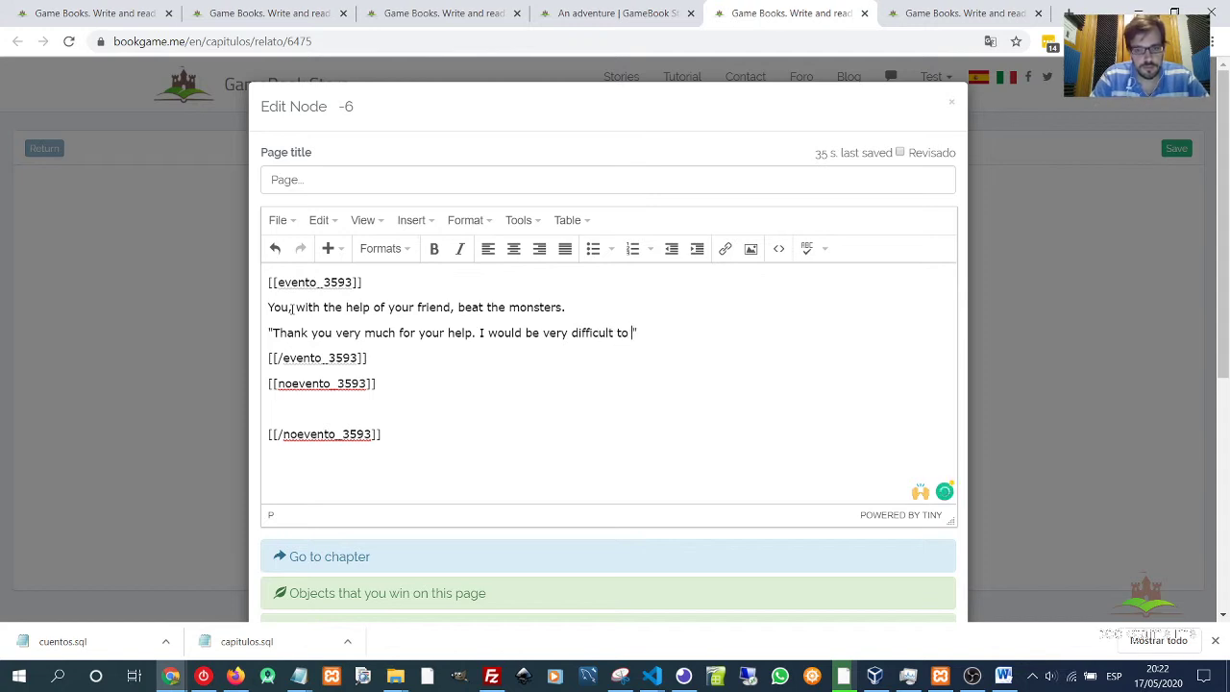
text(l these orcs )
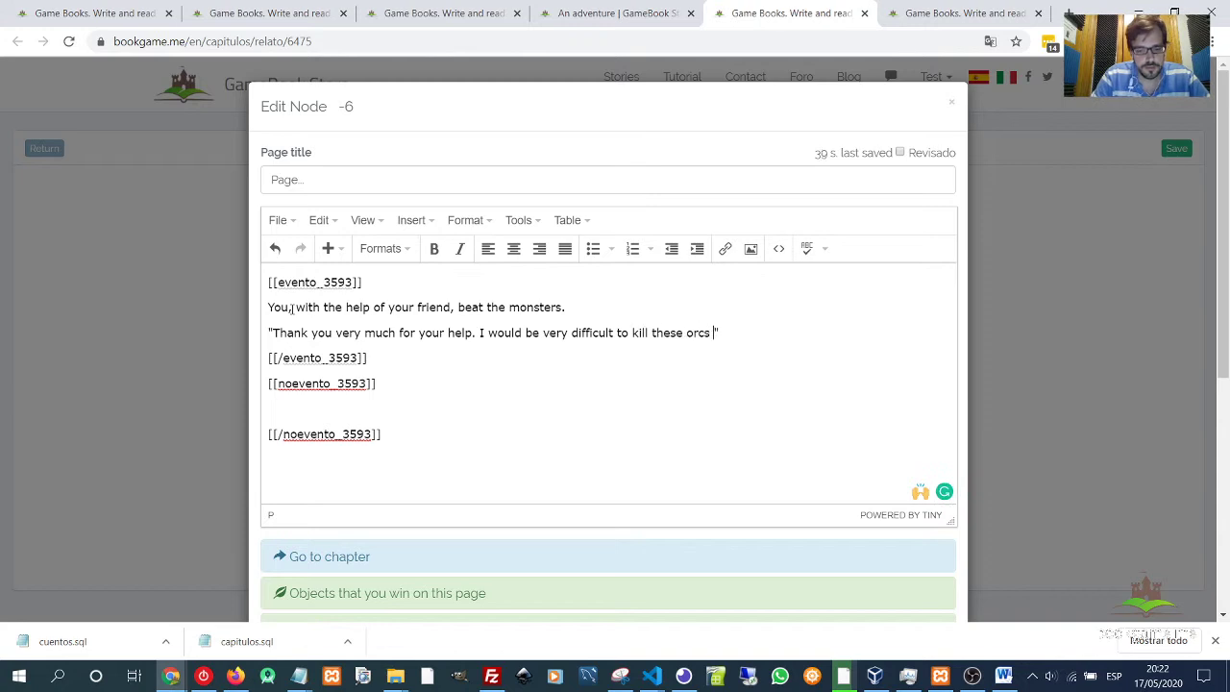
text(without )
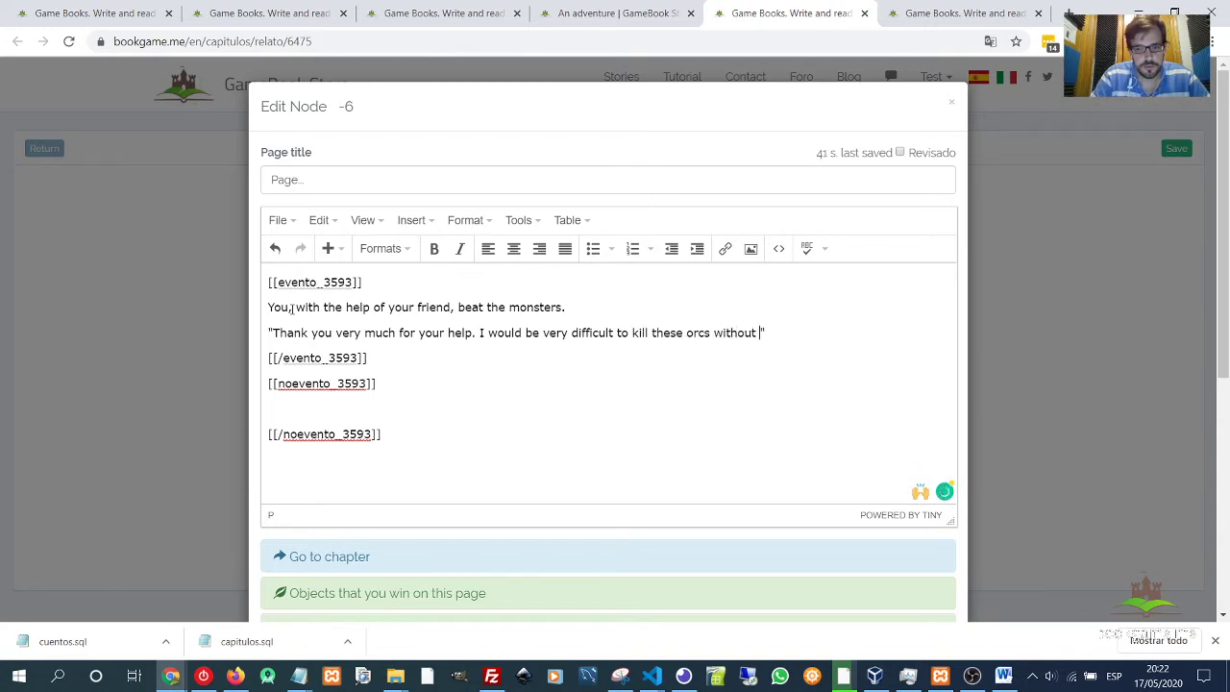
text(your swor)
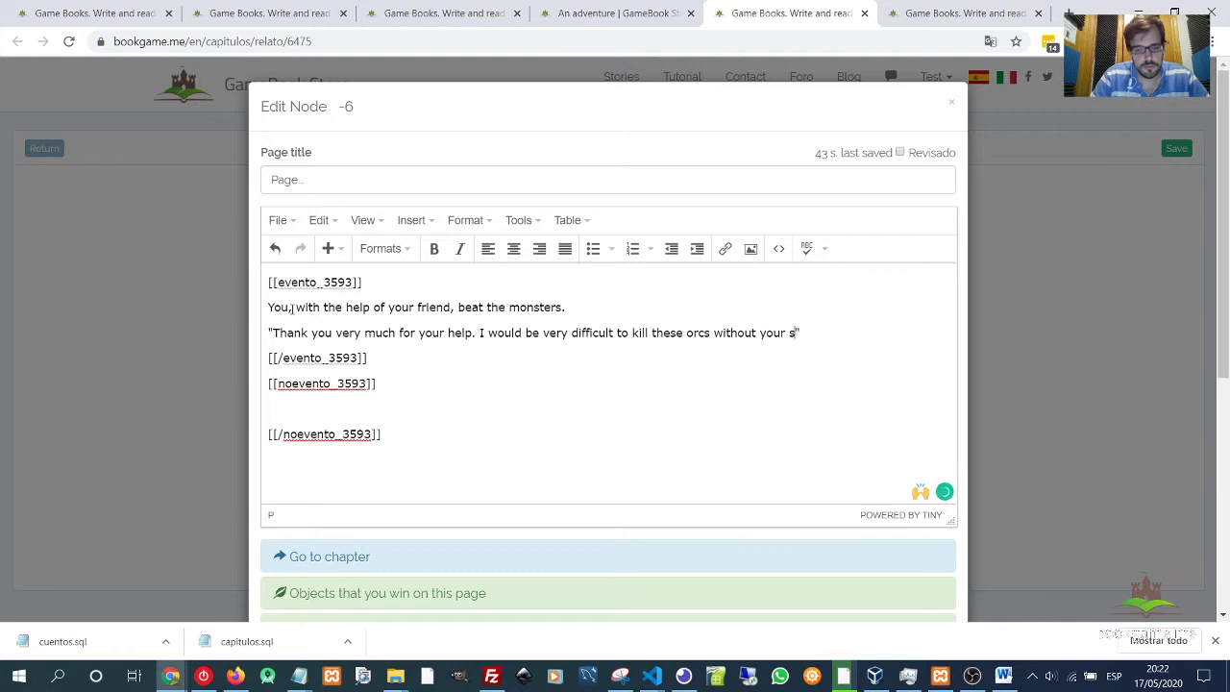
text(d.)
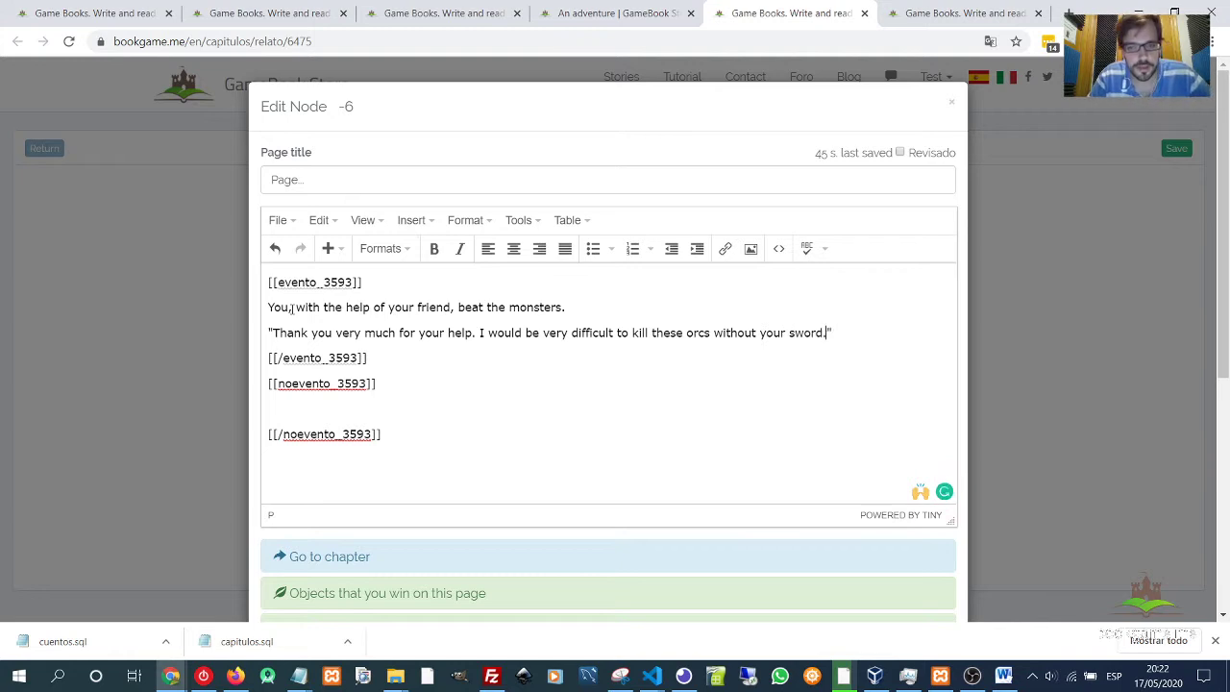
key(Home)
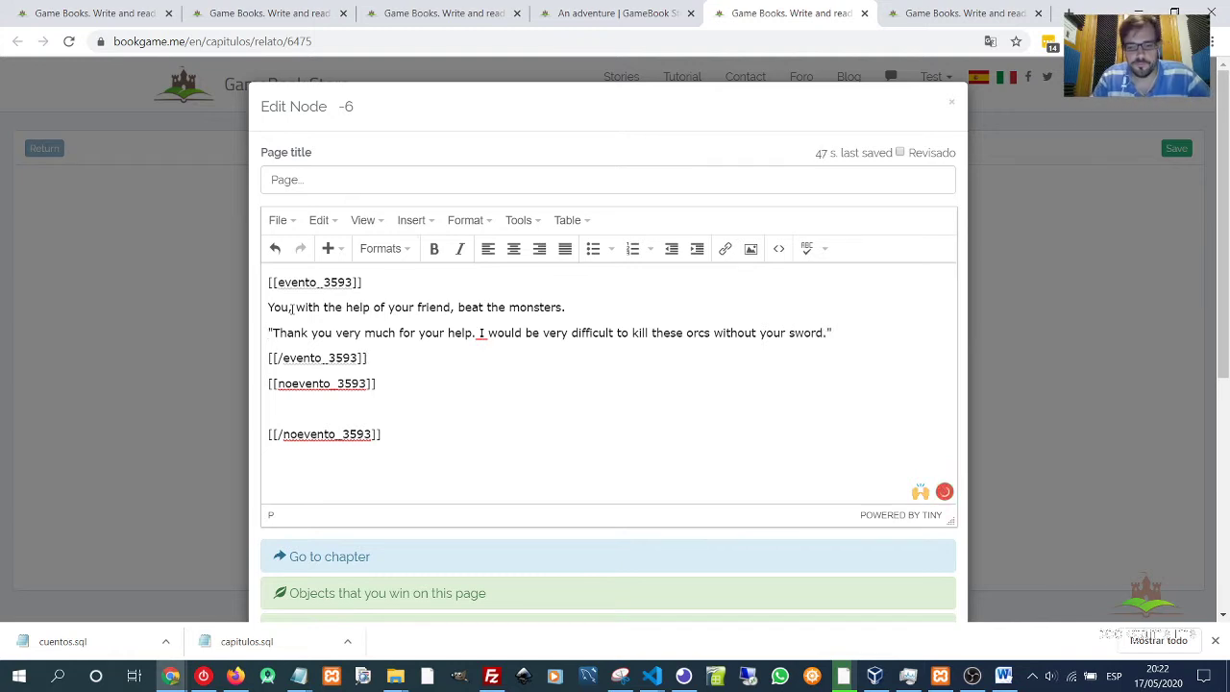
Add the reply "You are welcome. Have a good day. Bye." in quotation marks as the last line of the evento_3593 block.
key(Return)
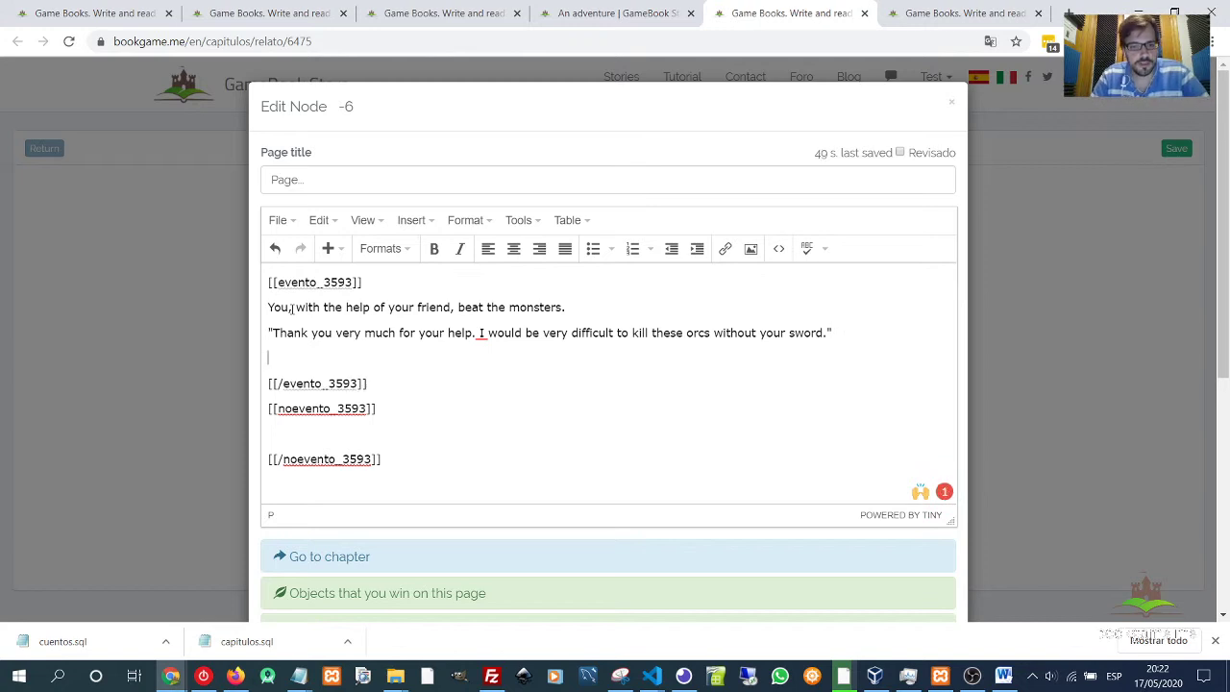
text(")
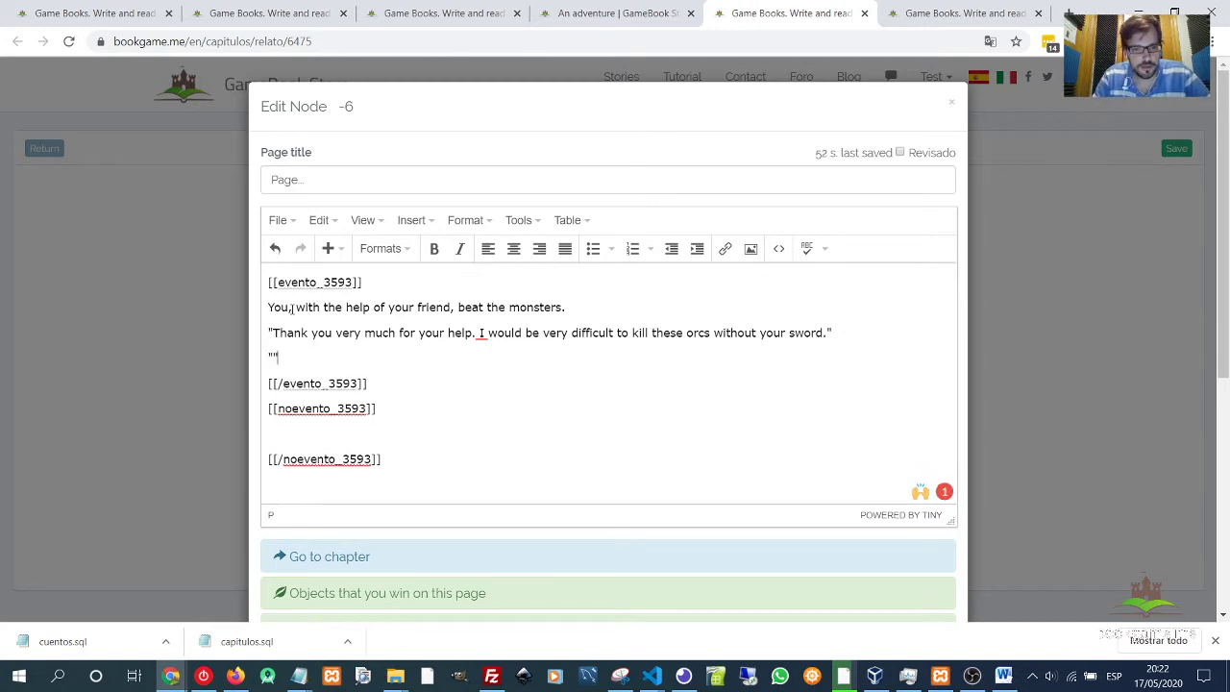
text(Yo)
key(BackSpace)
text(ou are we)
text(lcome)
text(. Have)
text( a )
text(dog)
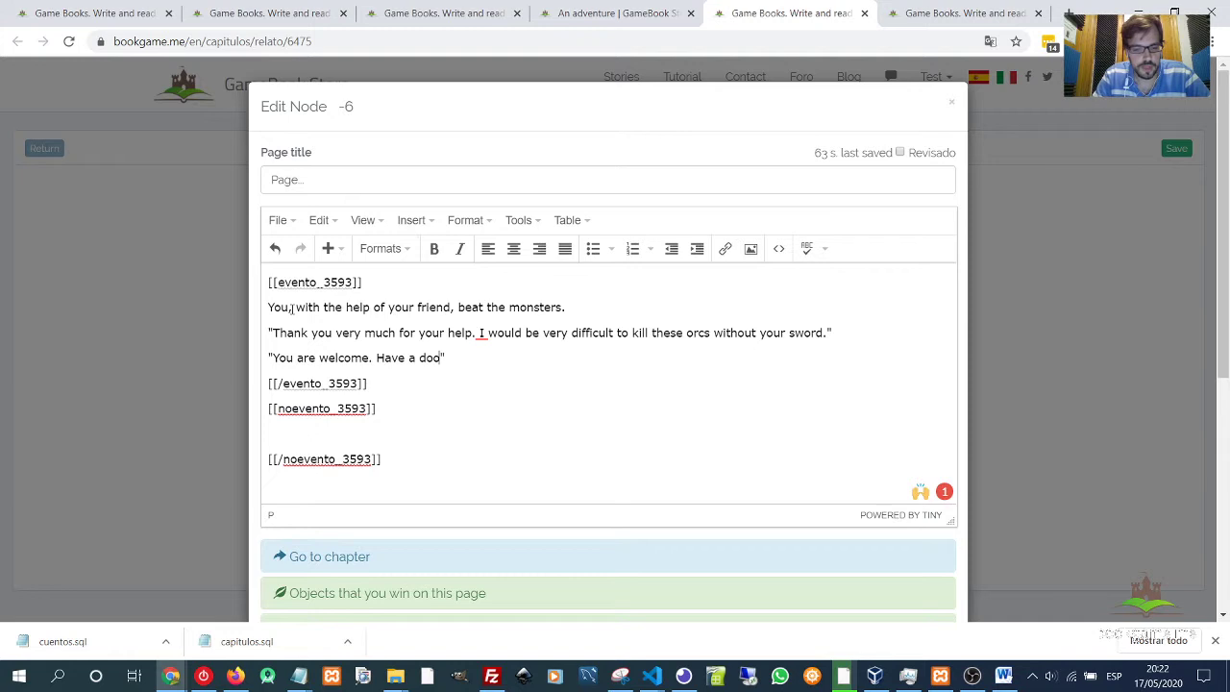
key(BackSpace)
key(BackSpace)
key(BackSpace)
text(good da)
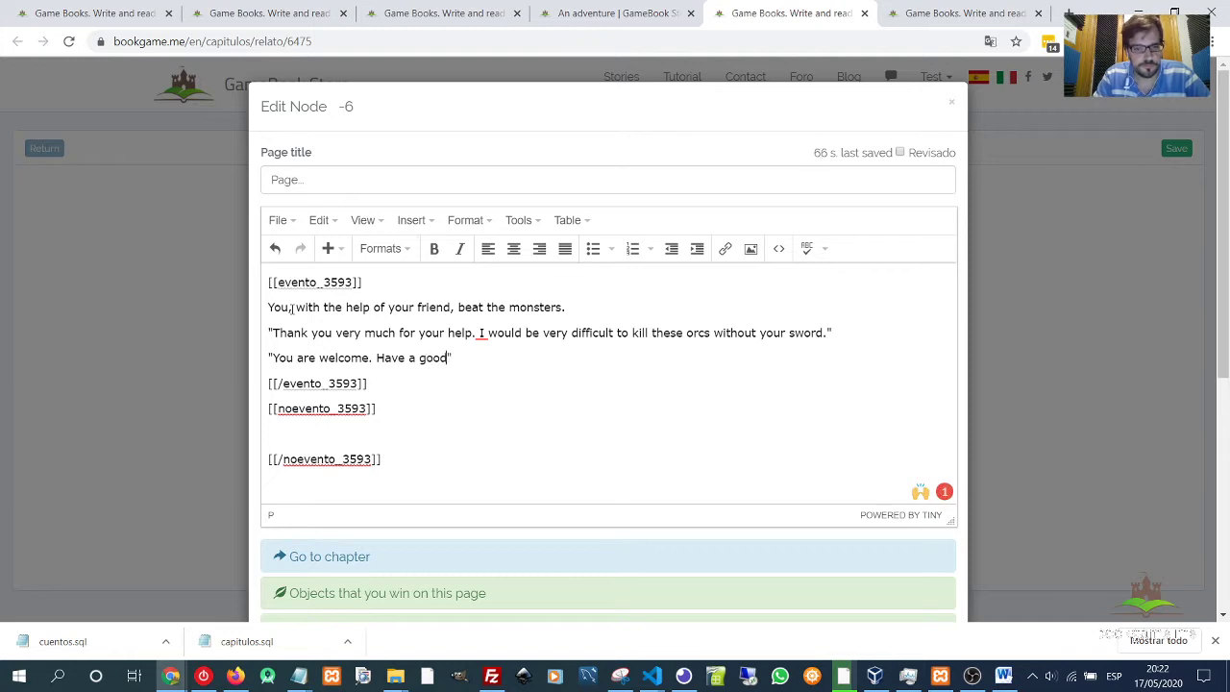
text(y)
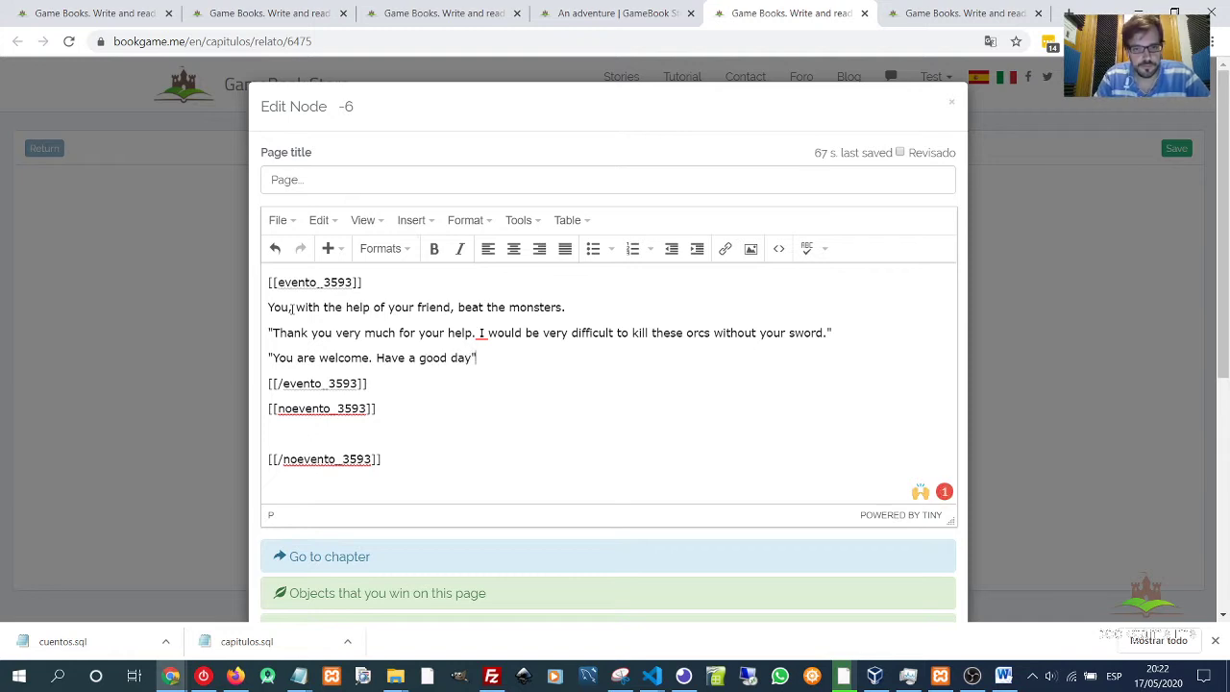
text(. Bye.)
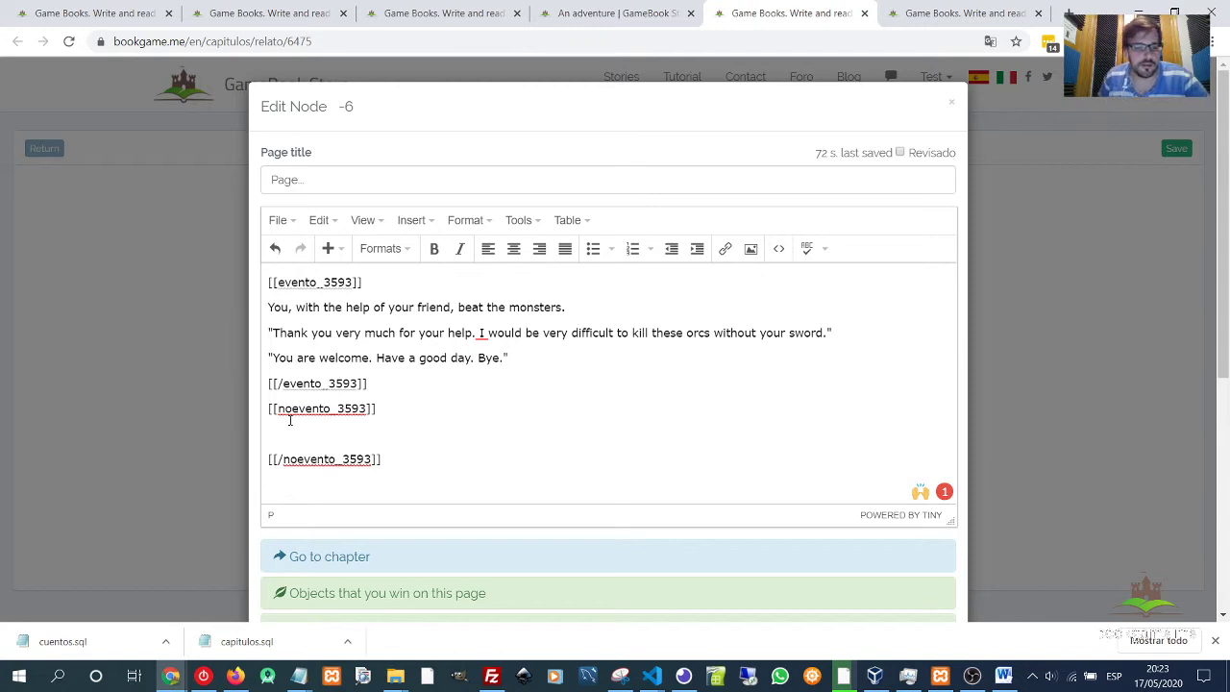
Write "You kill the orcs with very difficulty." inside the noevento_3593 block.
text(You k)
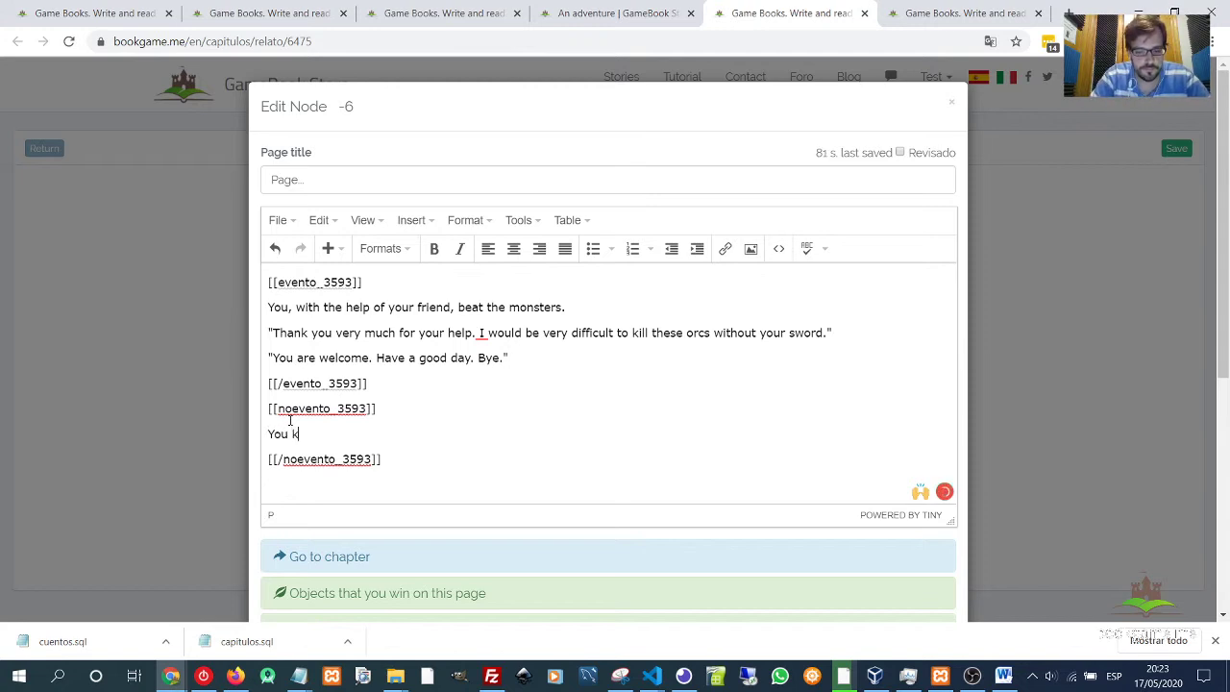
text(ill the or)
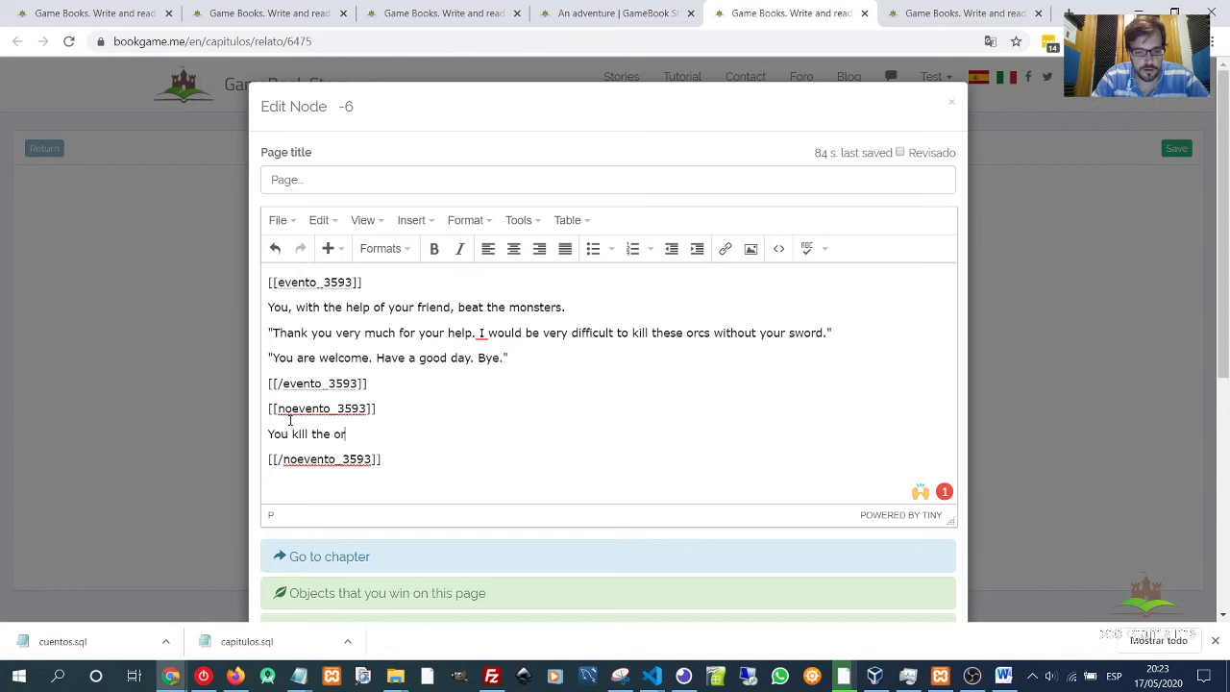
text(cs with ve)
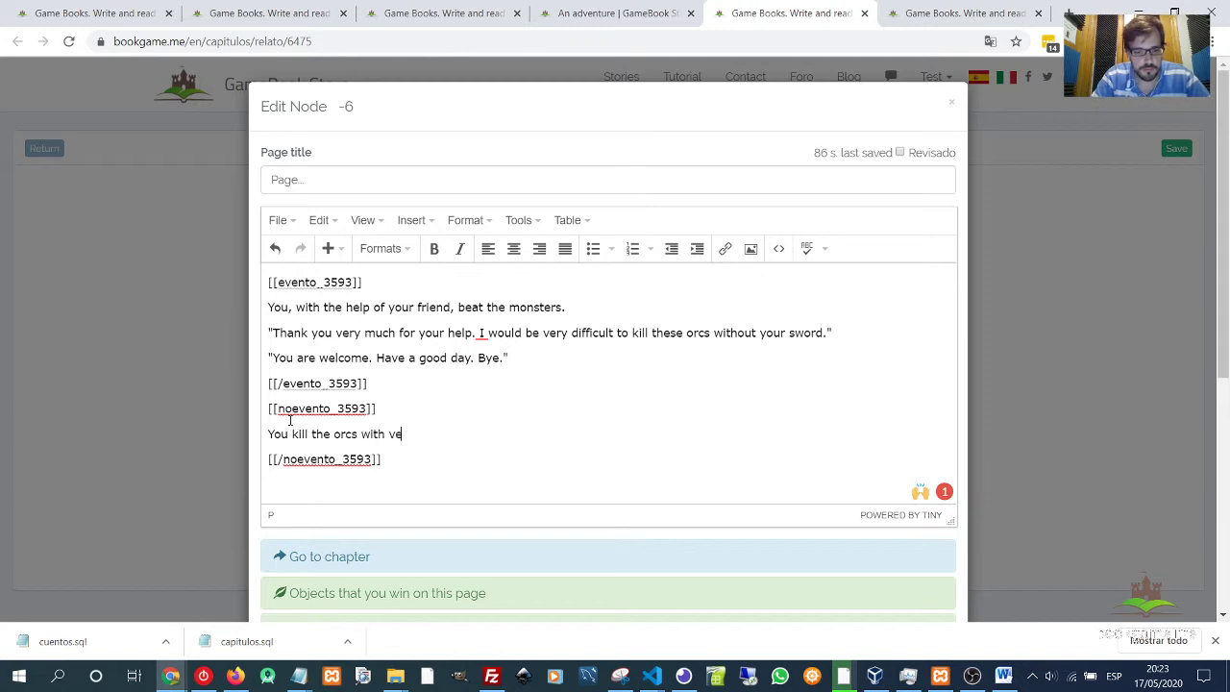
text(ry diffuculty.)
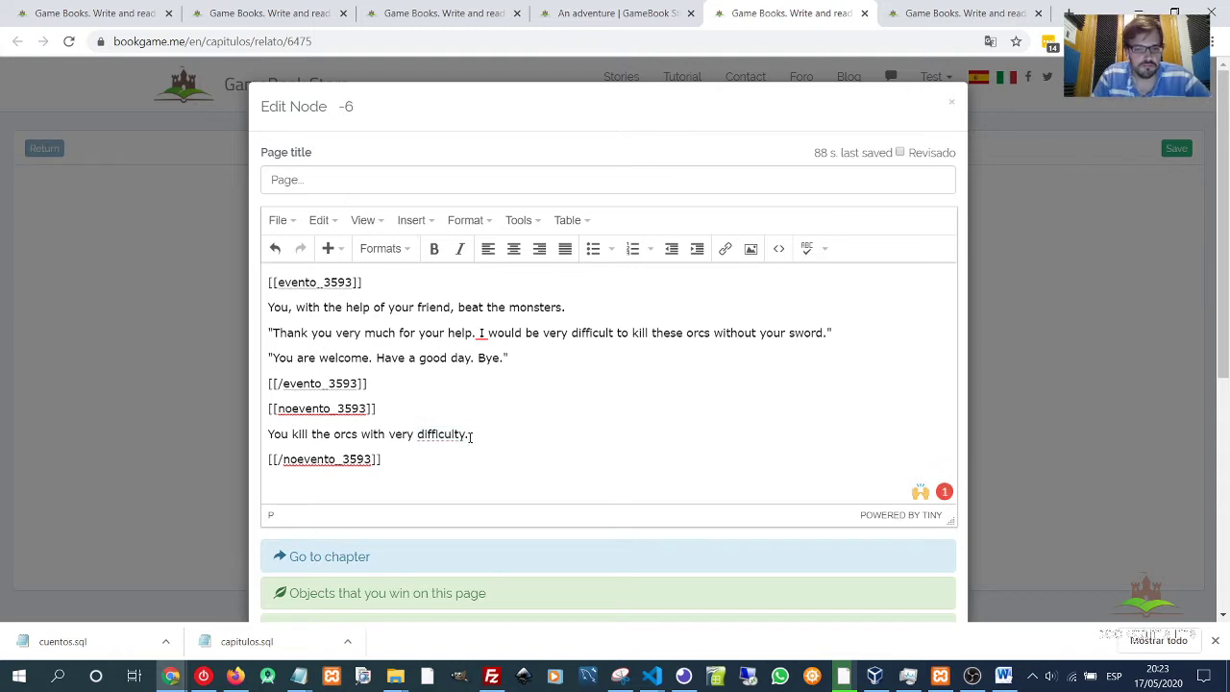
Review the spelling suggestions for the orc sentence and reread the text of both conditional event blocks.
mouse_move(400, 435)
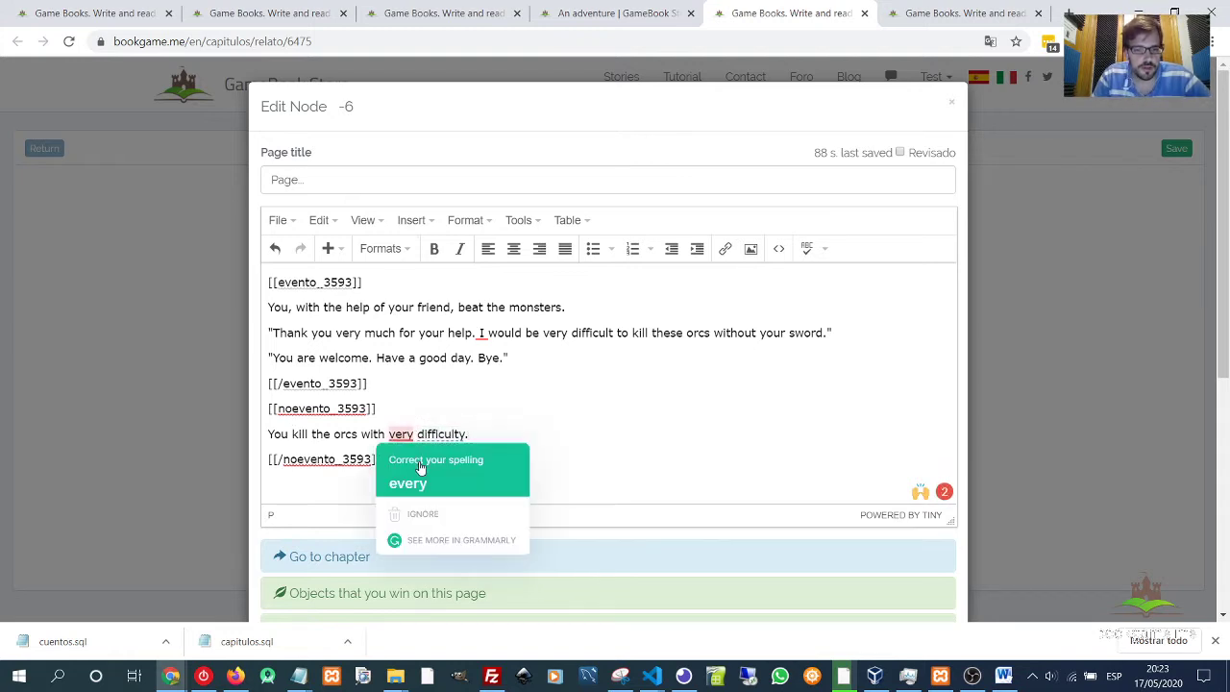
mouse_move(446, 463)
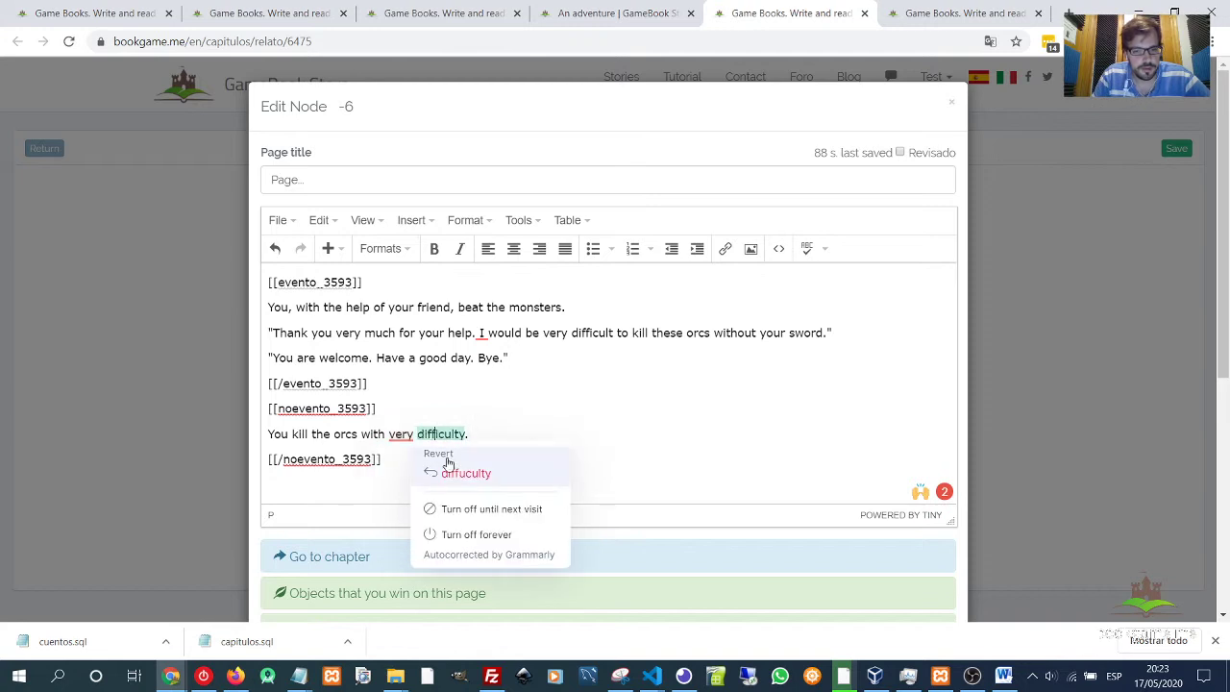
click(469, 433)
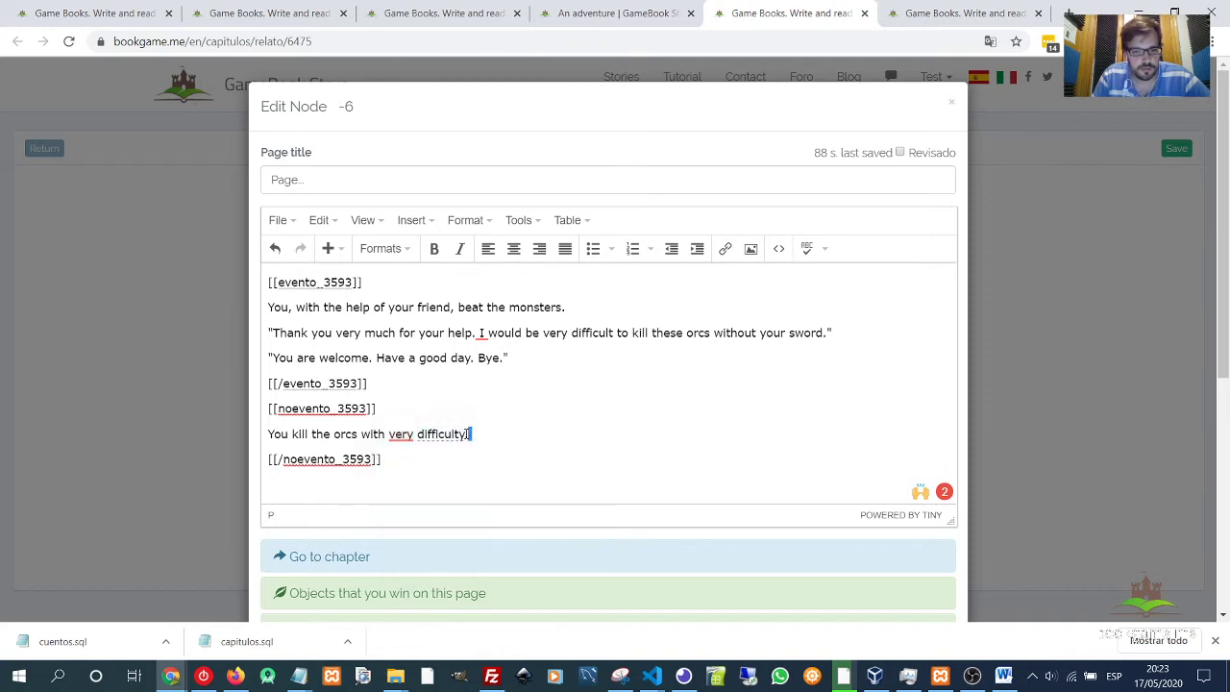
double_click(481, 433)
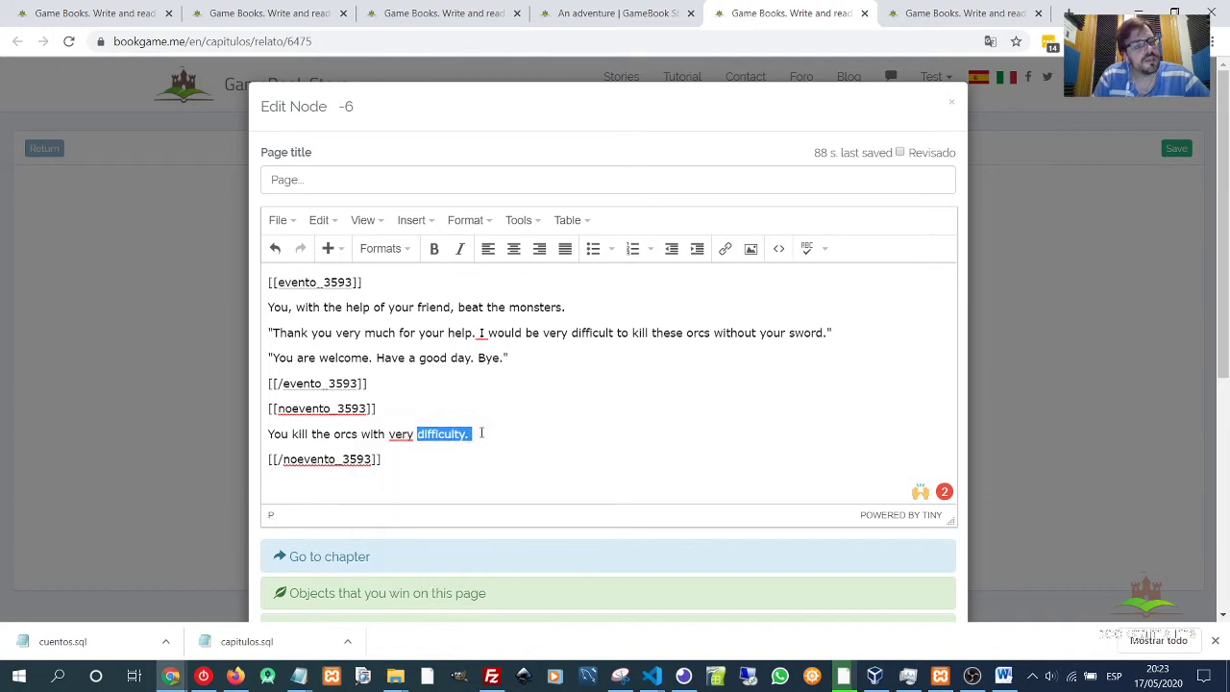
click(526, 433)
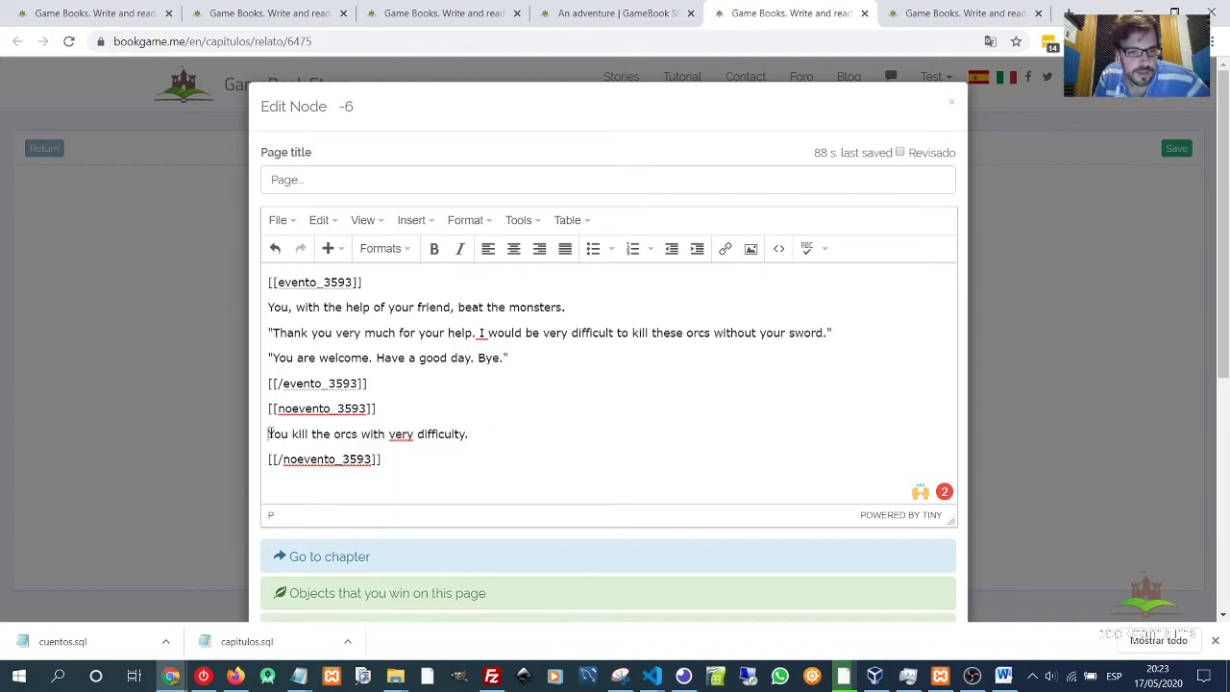
drag(268, 433, 487, 434)
drag(416, 415, 279, 408)
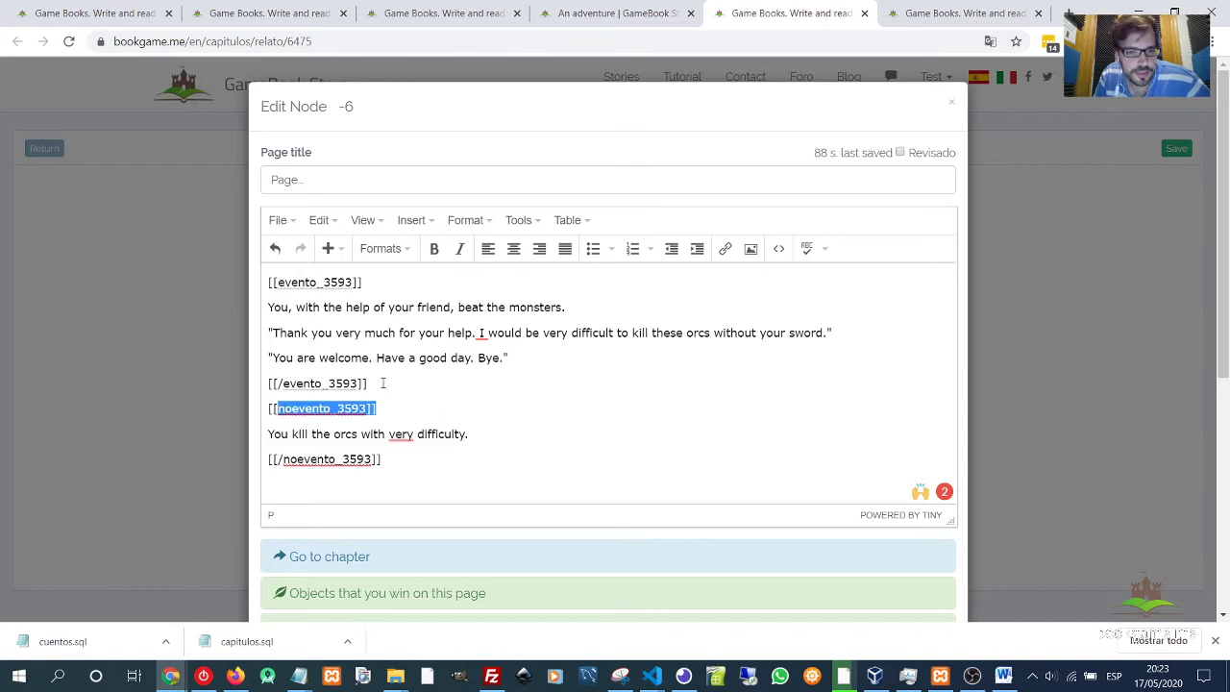
drag(509, 348, 300, 312)
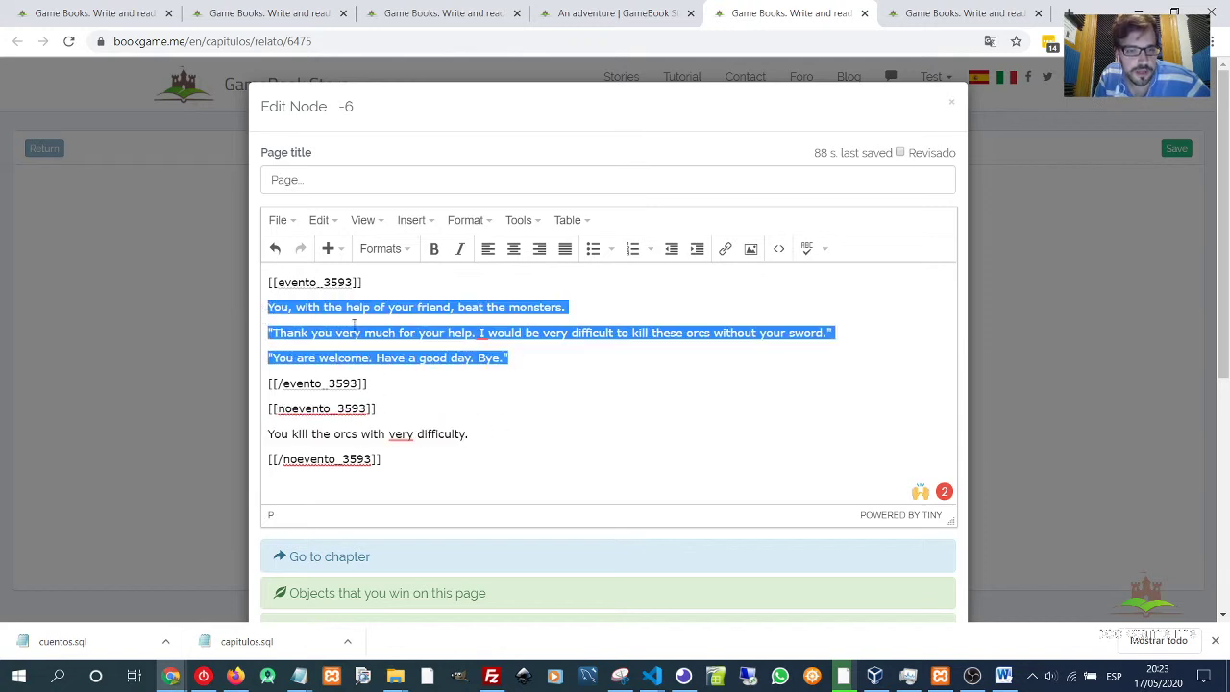
Accept the correction of "I" to "It" in the thank-you line and save the page.
click(483, 335)
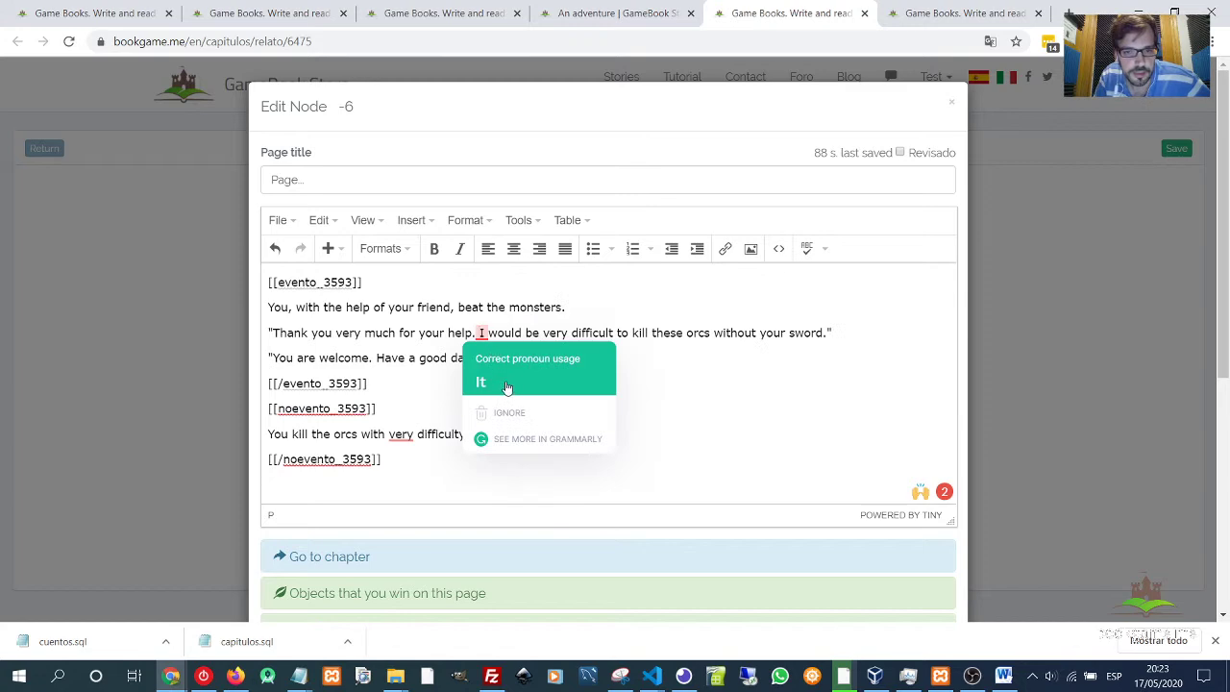
click(507, 378)
scroll(749, 475, down, 5)
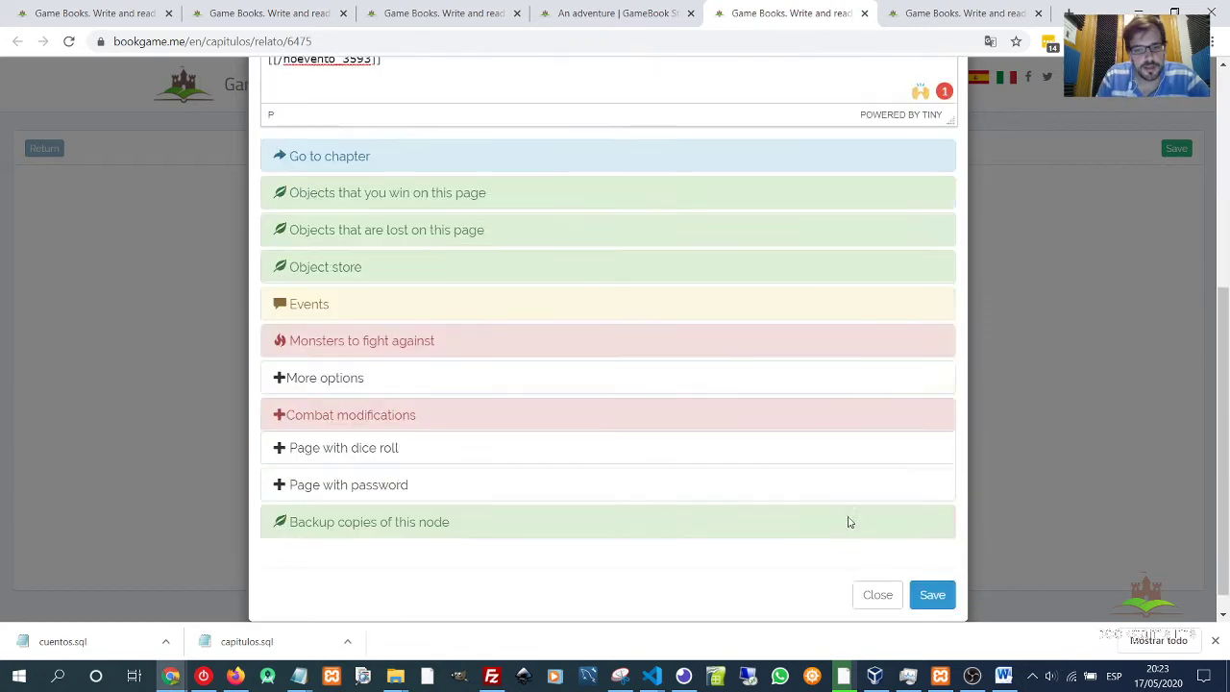
click(931, 570)
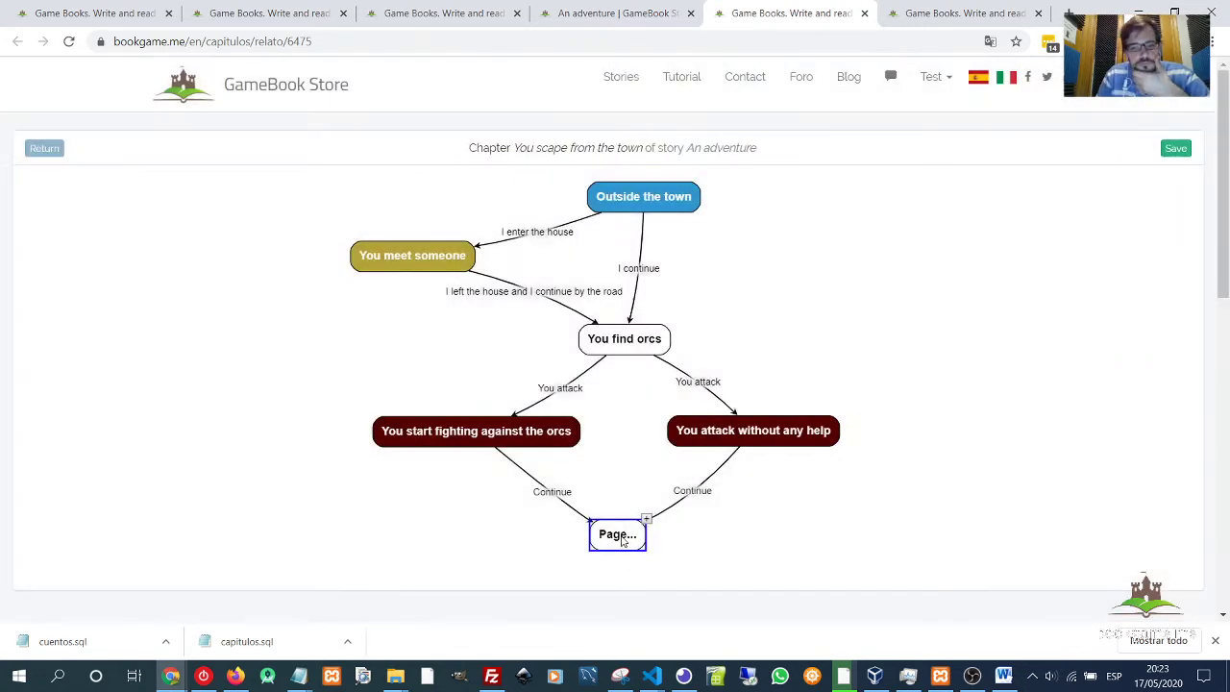
Reopen the untitled page below the two fight pages and title it "You get some weapons".
double_click(625, 536)
drag(329, 183, 234, 189)
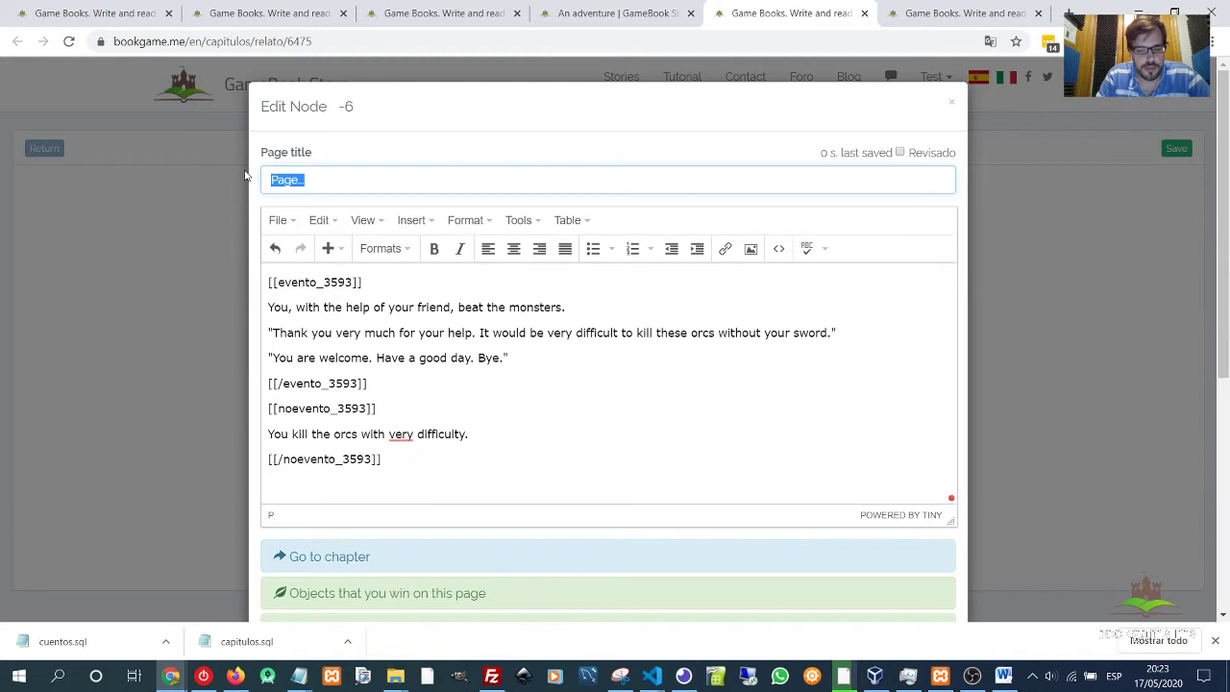
text(Get some)
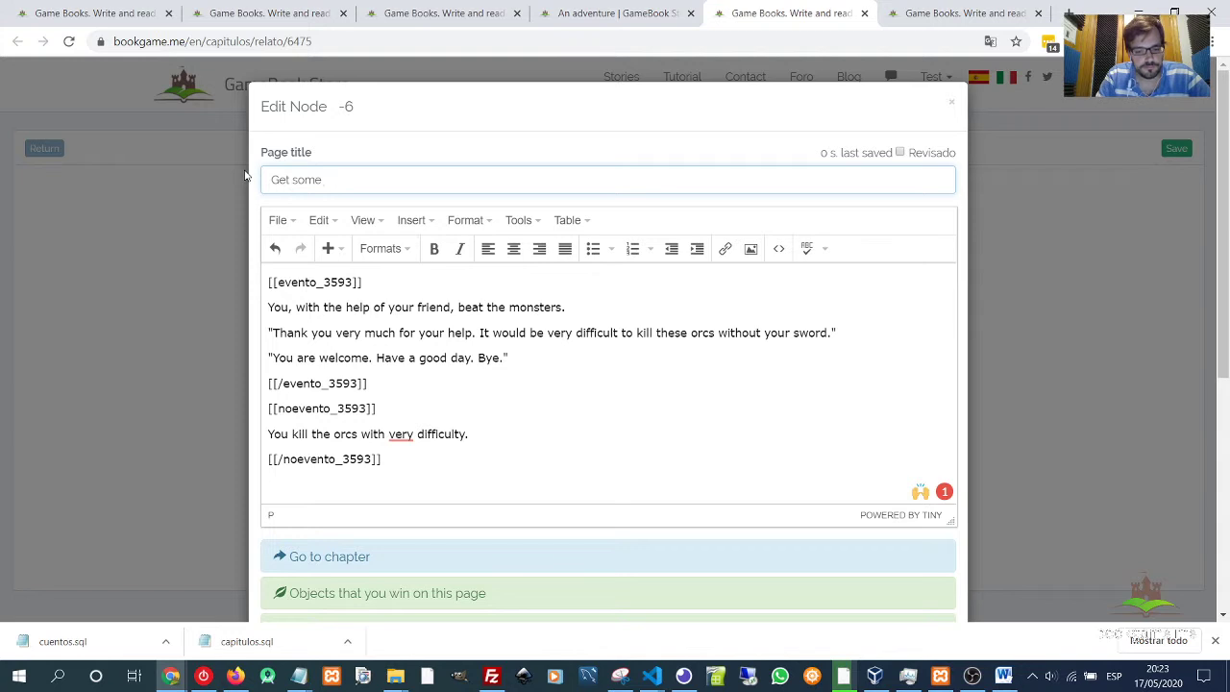
text(weapons)
drag(290, 180, 258, 183)
text(You get)
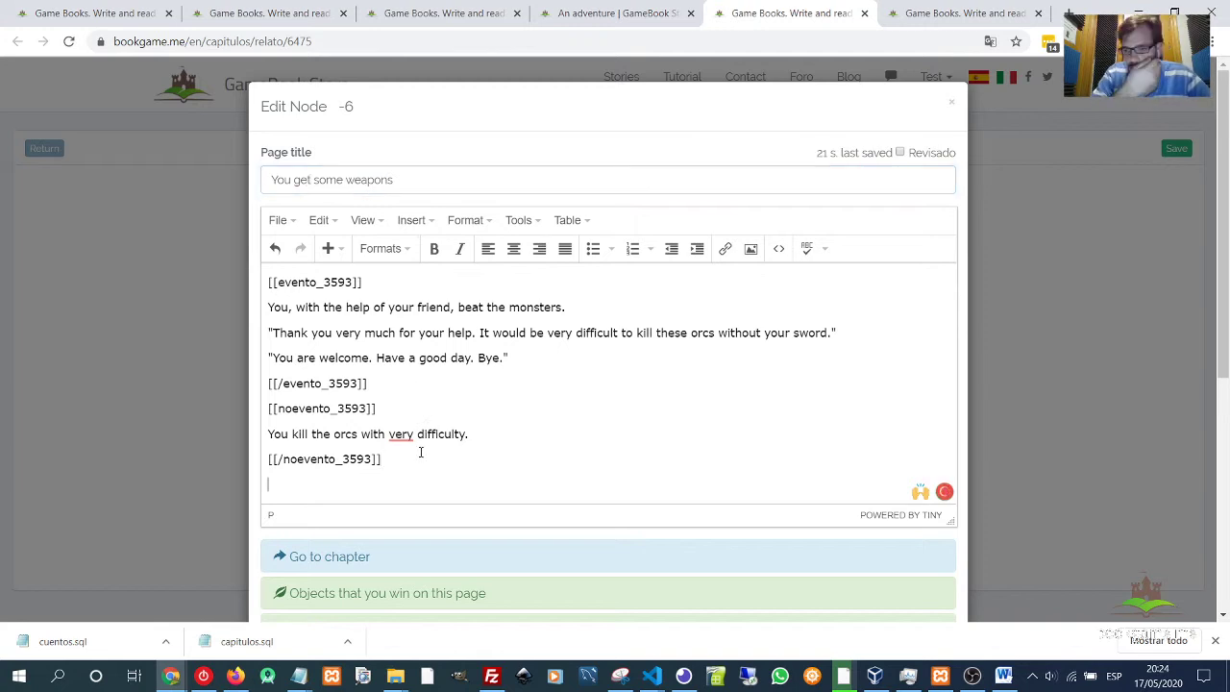
Add the closing line "You inspect the orcs and find some coins and weapons." below the noevento_3593 block.
text(You inspec)
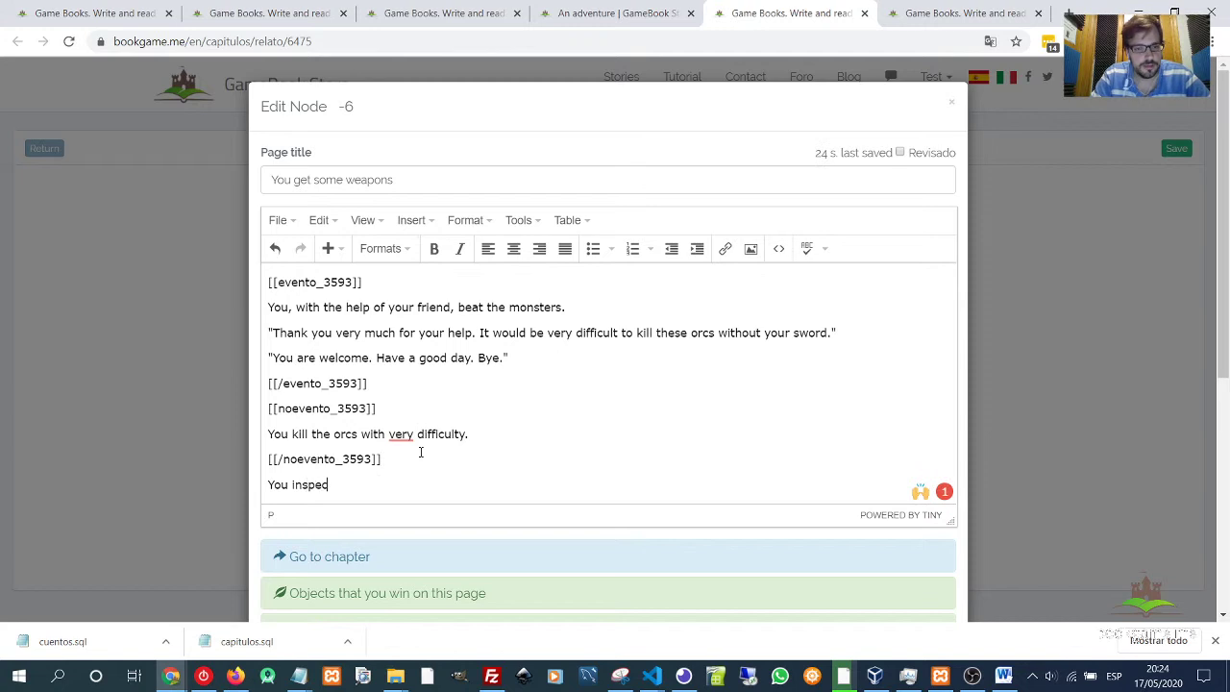
text(t the or)
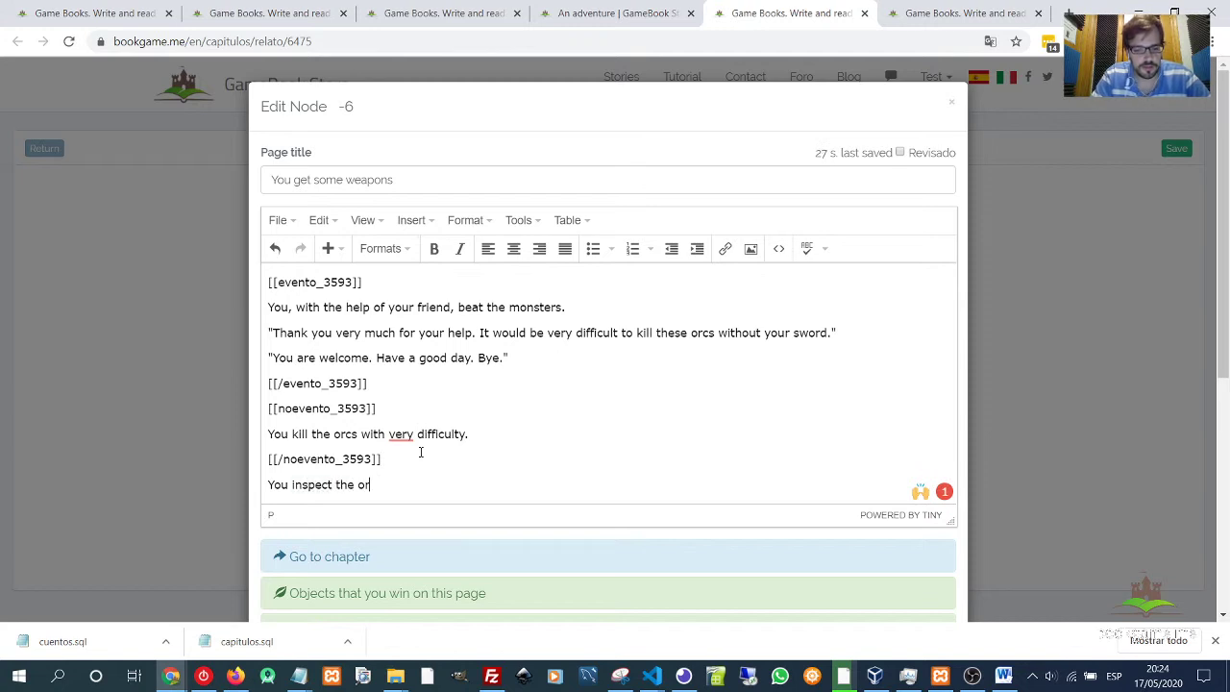
text(cs and find some coin)
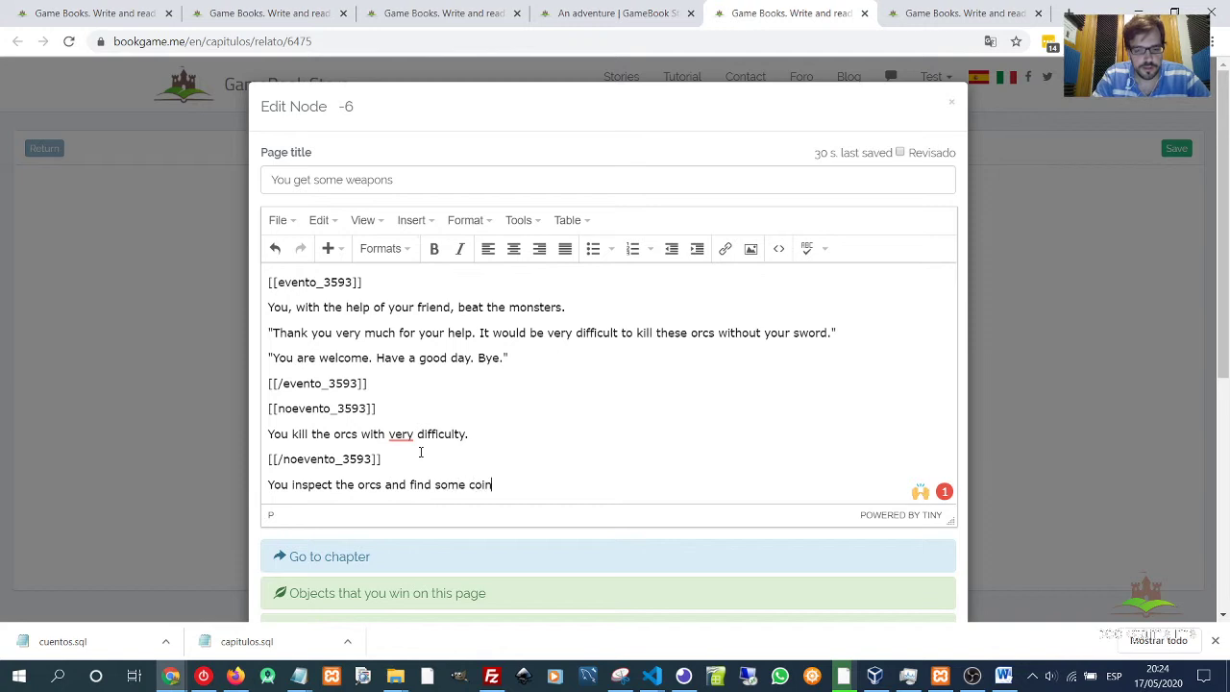
text(s and weapons.)
Select the Bronze Shortsword and the Bronze Buckler as objects won on this page.
scroll(441, 471, down, 3)
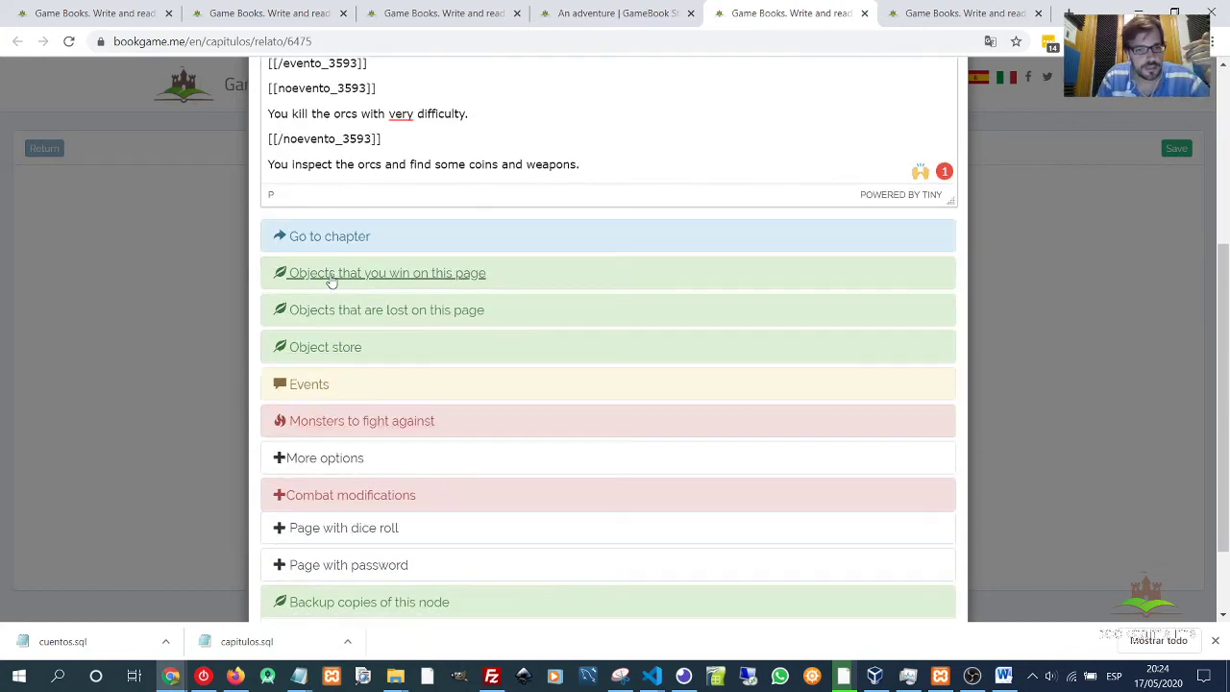
click(470, 274)
scroll(538, 453, down, 2)
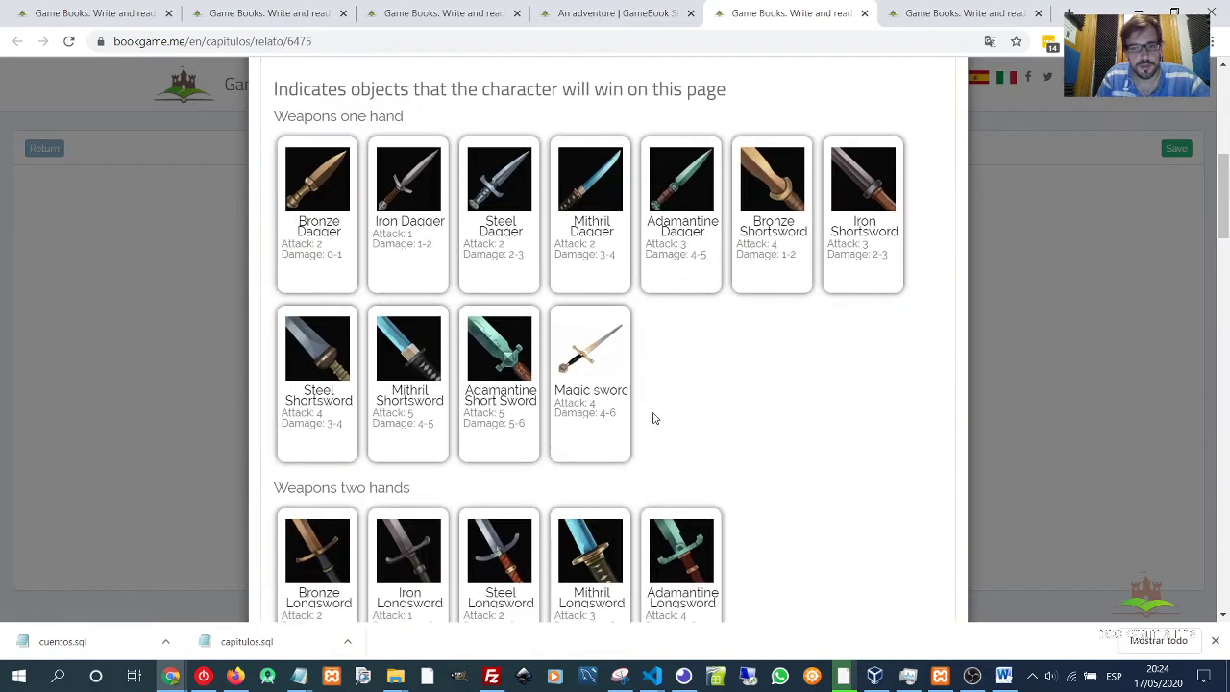
scroll(660, 417, down, 4)
scroll(660, 419, up, 1)
scroll(661, 420, up, 3)
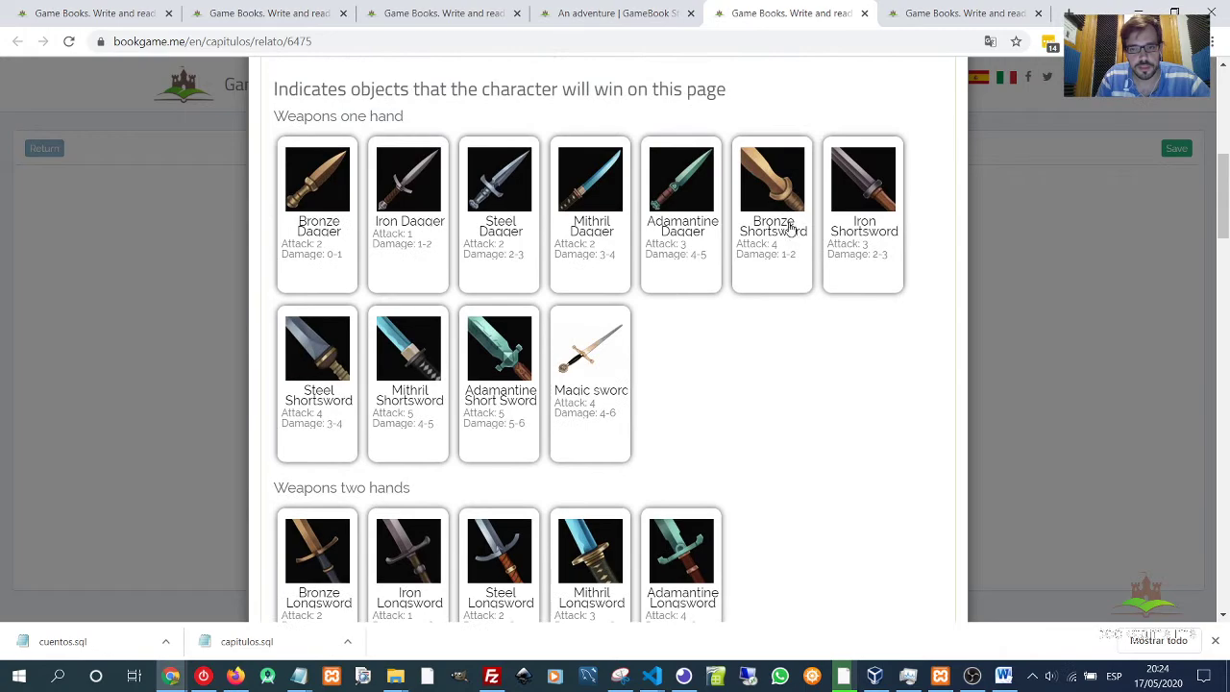
click(777, 229)
scroll(750, 346, down, 8)
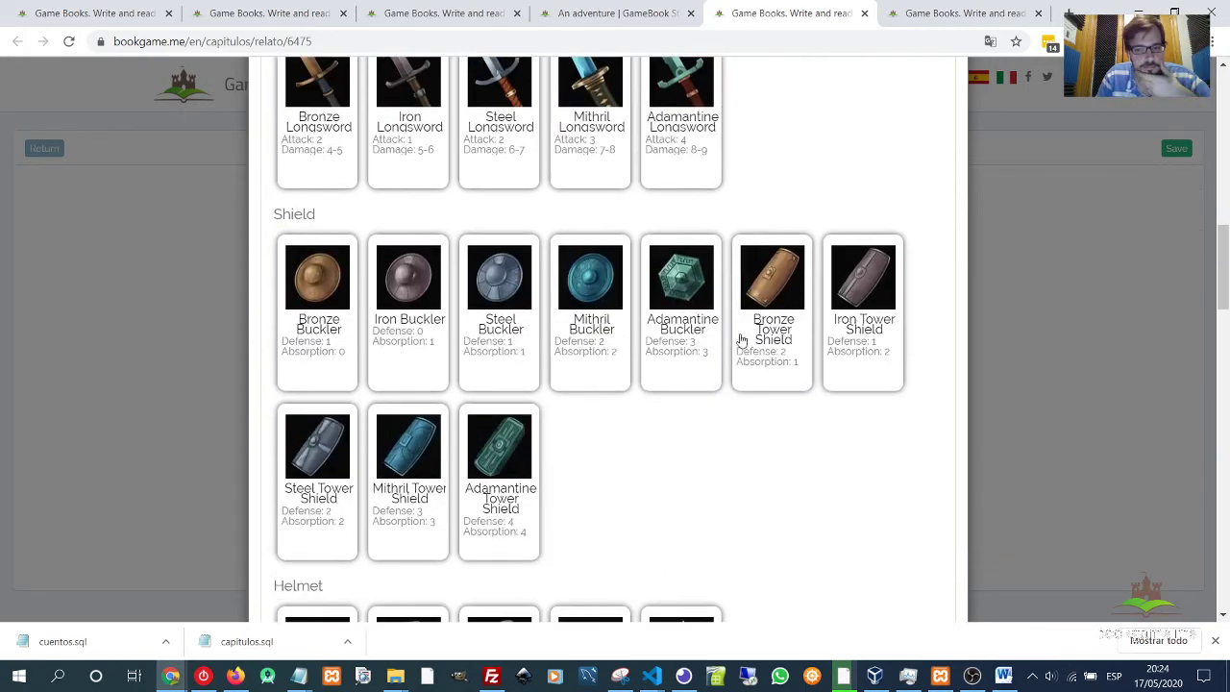
scroll(730, 329, up, 3)
click(358, 270)
Set the money picked up on this page to 14 in the additional options and save the page.
scroll(371, 376, down, 9)
scroll(388, 356, down, 15)
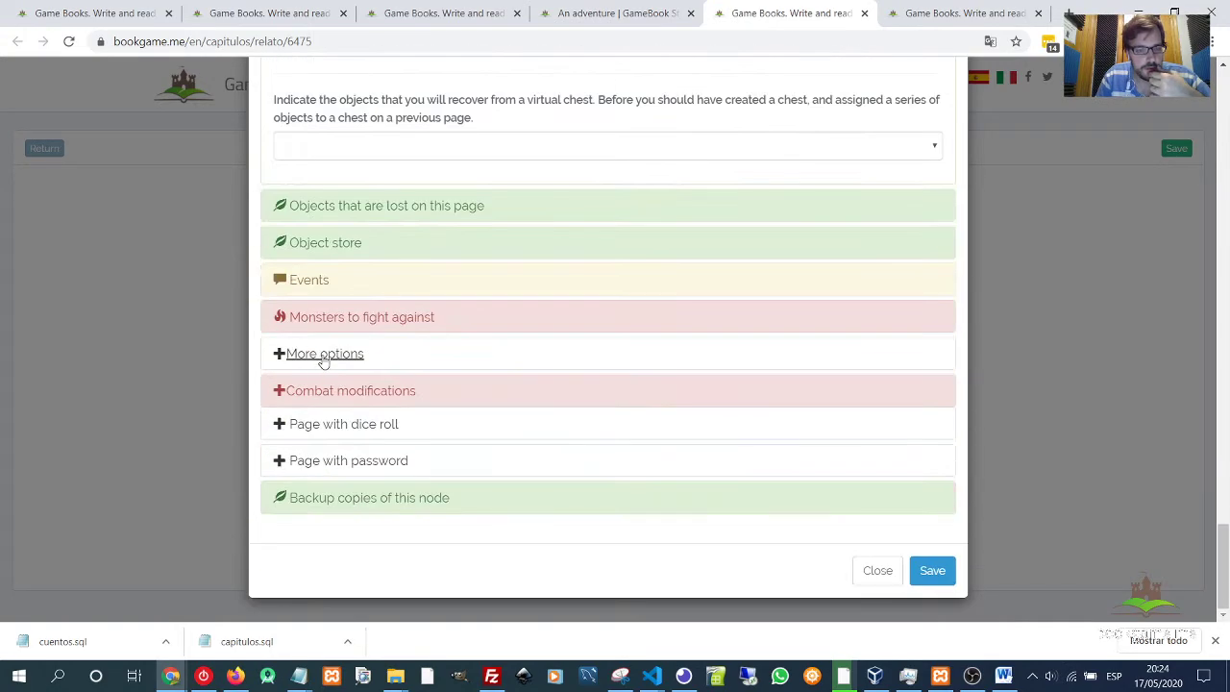
click(310, 355)
scroll(320, 353, down, 2)
scroll(320, 352, up, 1)
double_click(320, 352)
text(14)
scroll(567, 494, down, 1)
scroll(906, 604, down, 10)
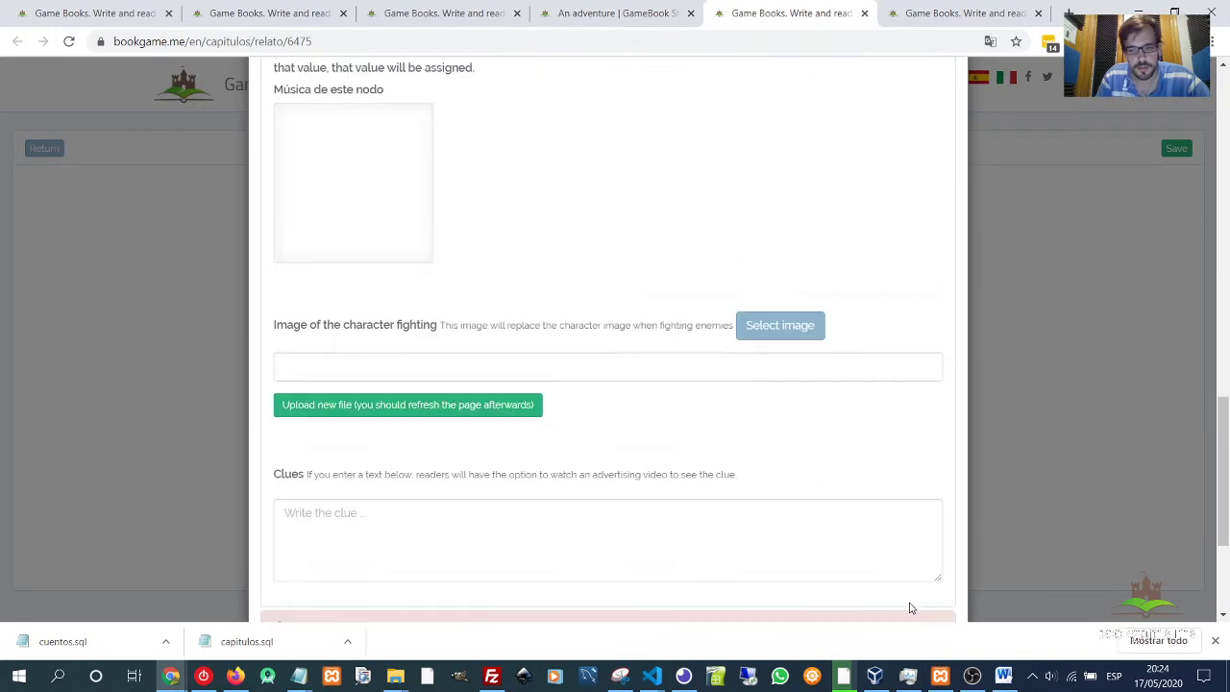
click(929, 570)
Reposition the "You get some weapons" node midway beneath the two fight nodes and deselect it.
drag(656, 544, 605, 540)
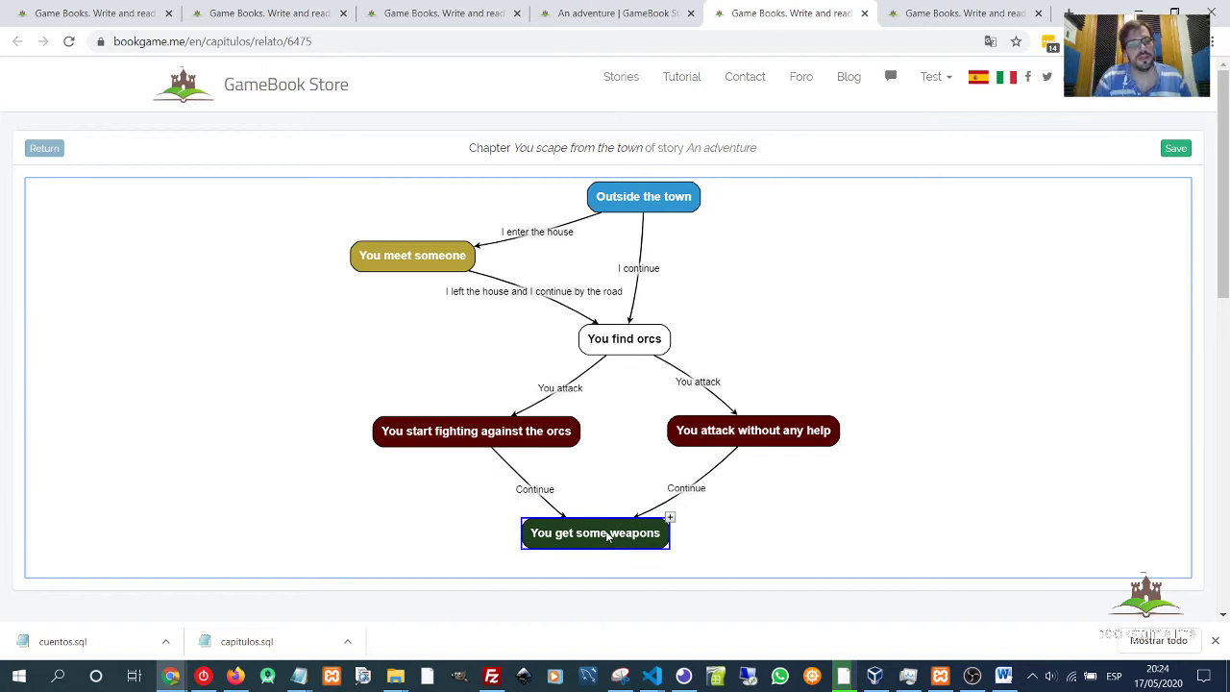
drag(608, 536, 621, 532)
click(765, 528)
Reload the reading view of the adventure, check the page's text and rewards, and return to the chapter diagram.
click(623, 15)
key(F5)
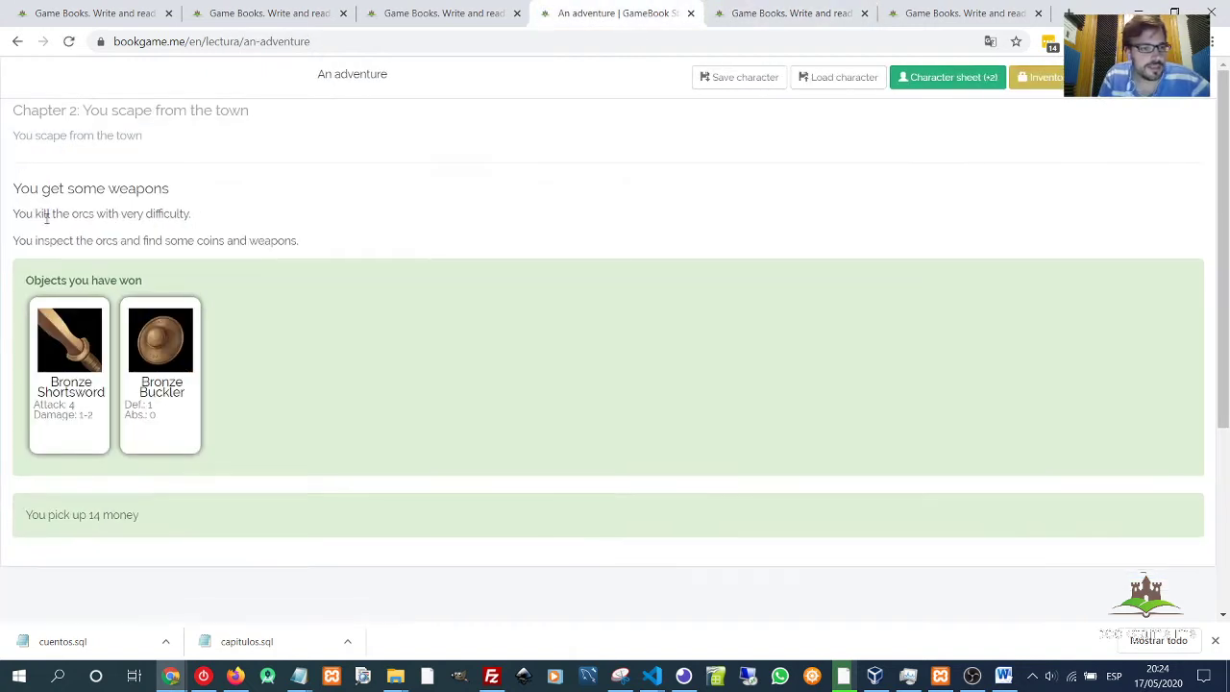
drag(13, 212, 321, 244)
click(773, 18)
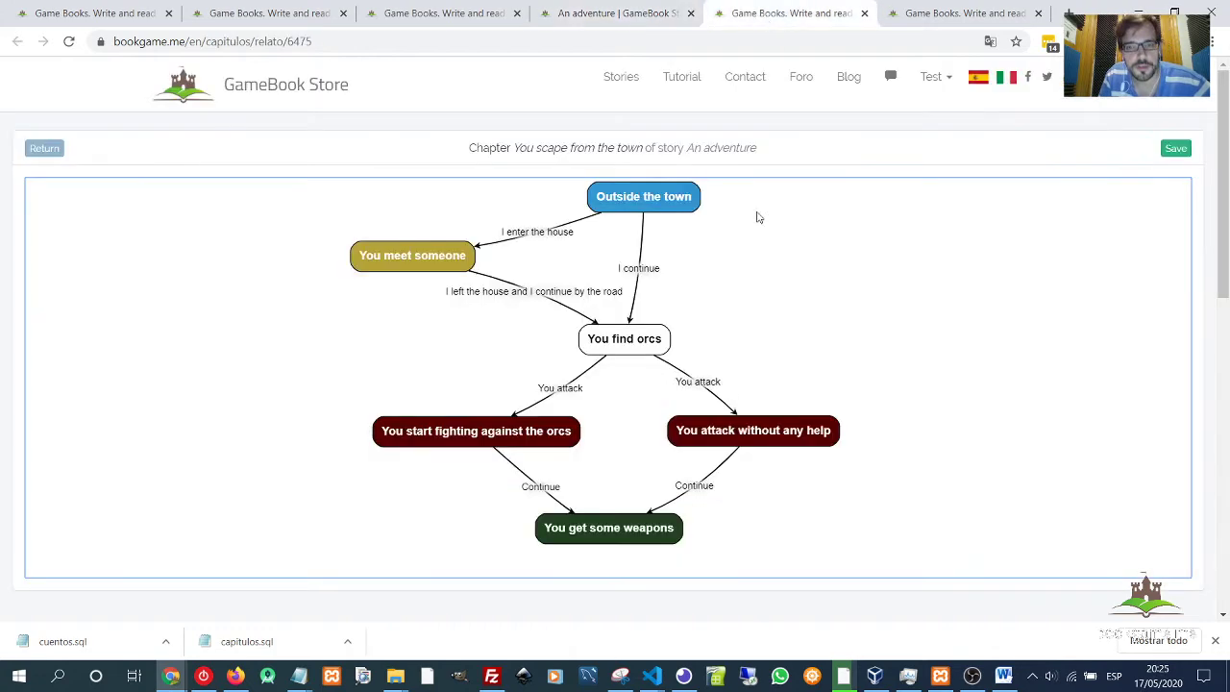
Open the "You get some weapons" page and review its event-dependent paragraphs, the evento and noevento tags, and the shared closing text.
click(629, 529)
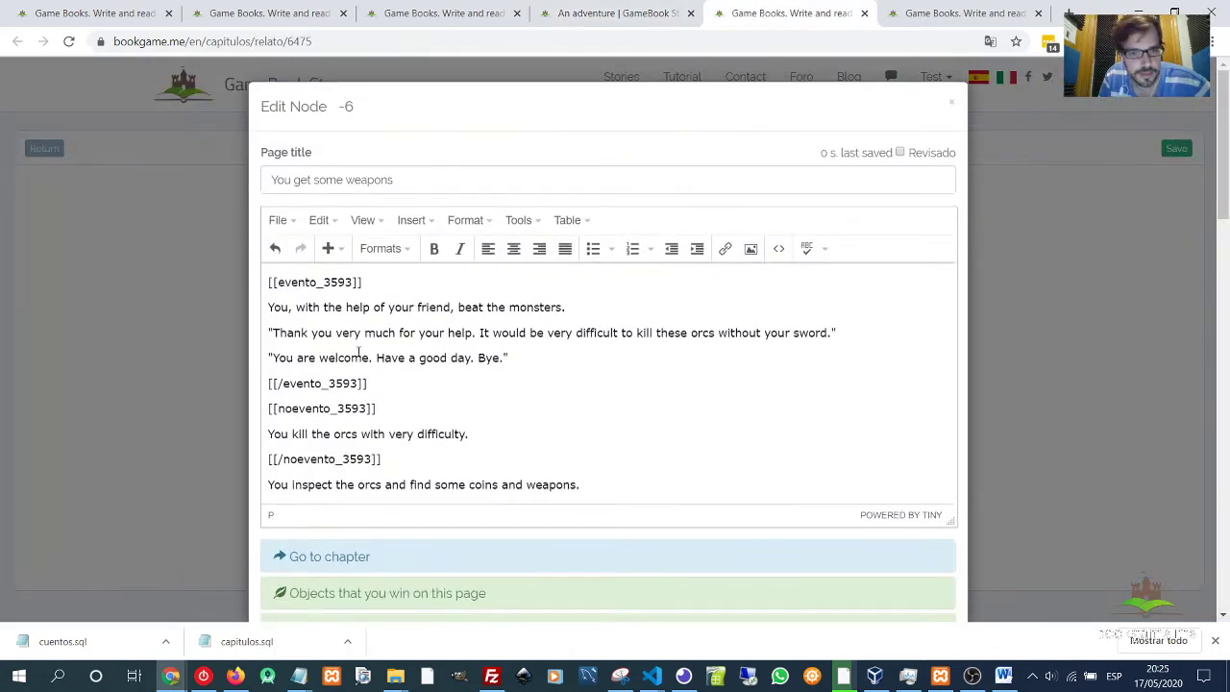
drag(269, 305, 536, 351)
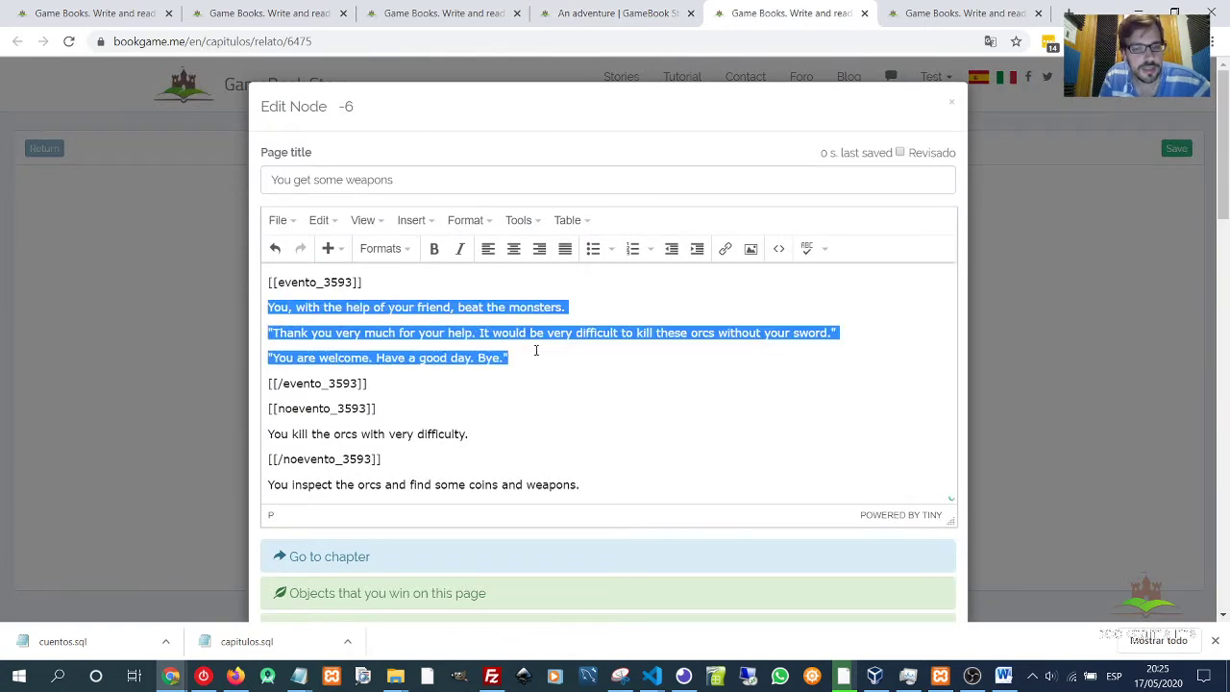
drag(269, 433, 480, 434)
double_click(348, 408)
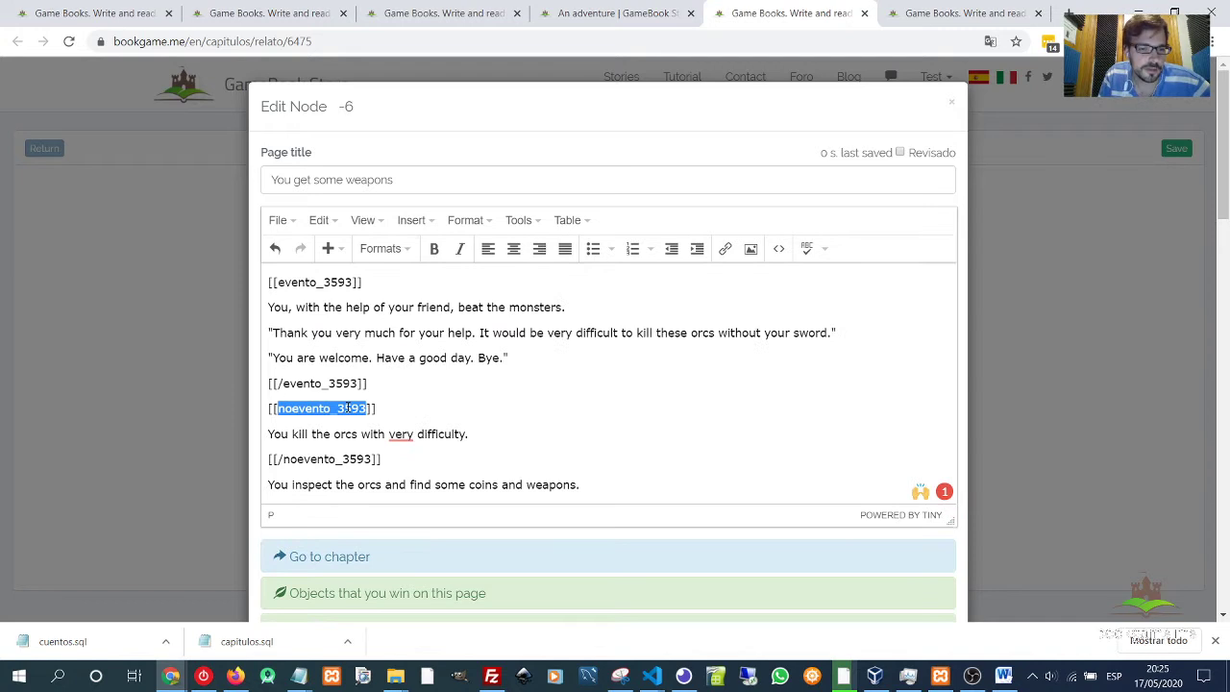
drag(580, 485, 269, 485)
click(285, 480)
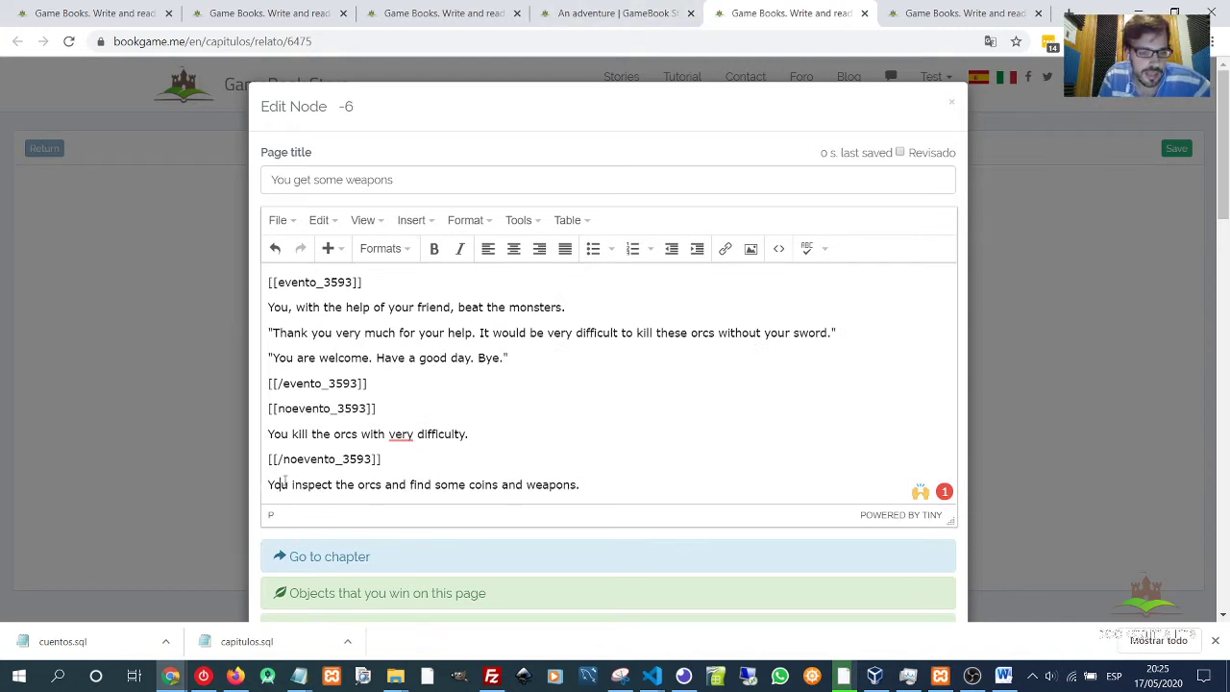
drag(580, 484, 268, 490)
click(314, 459)
drag(382, 459, 268, 461)
click(595, 489)
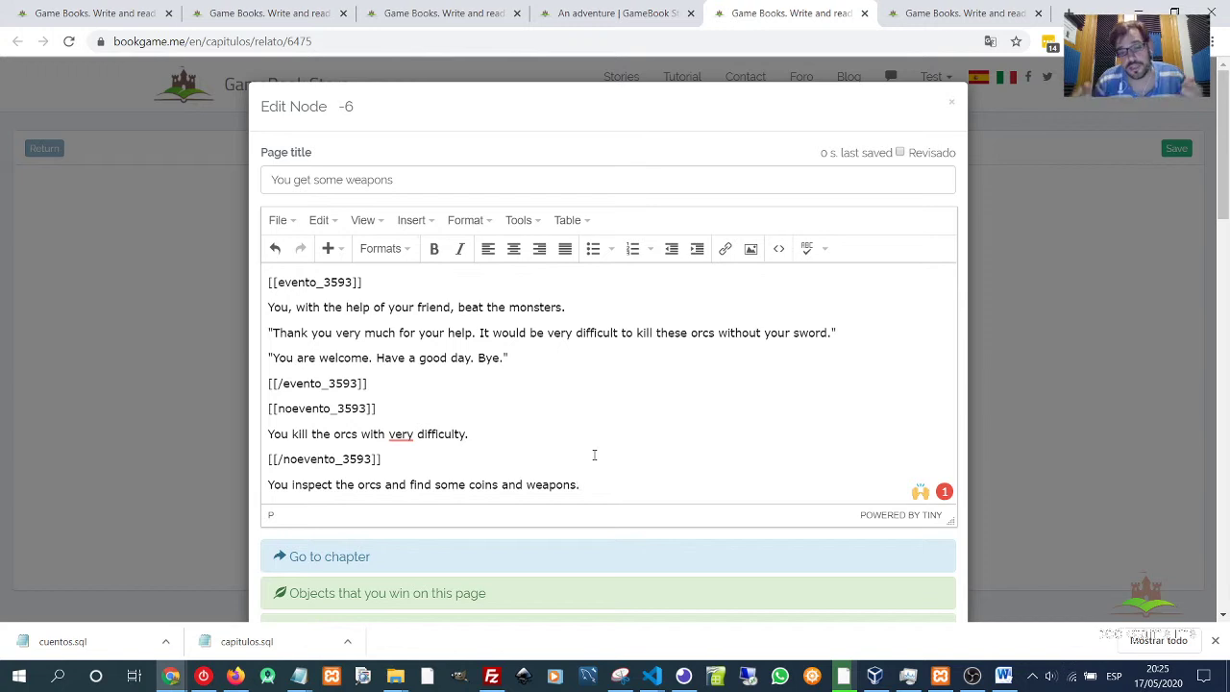
Check the reward options of the "You get some weapons" page, including the money earned, and save the page.
scroll(595, 448, down, 7)
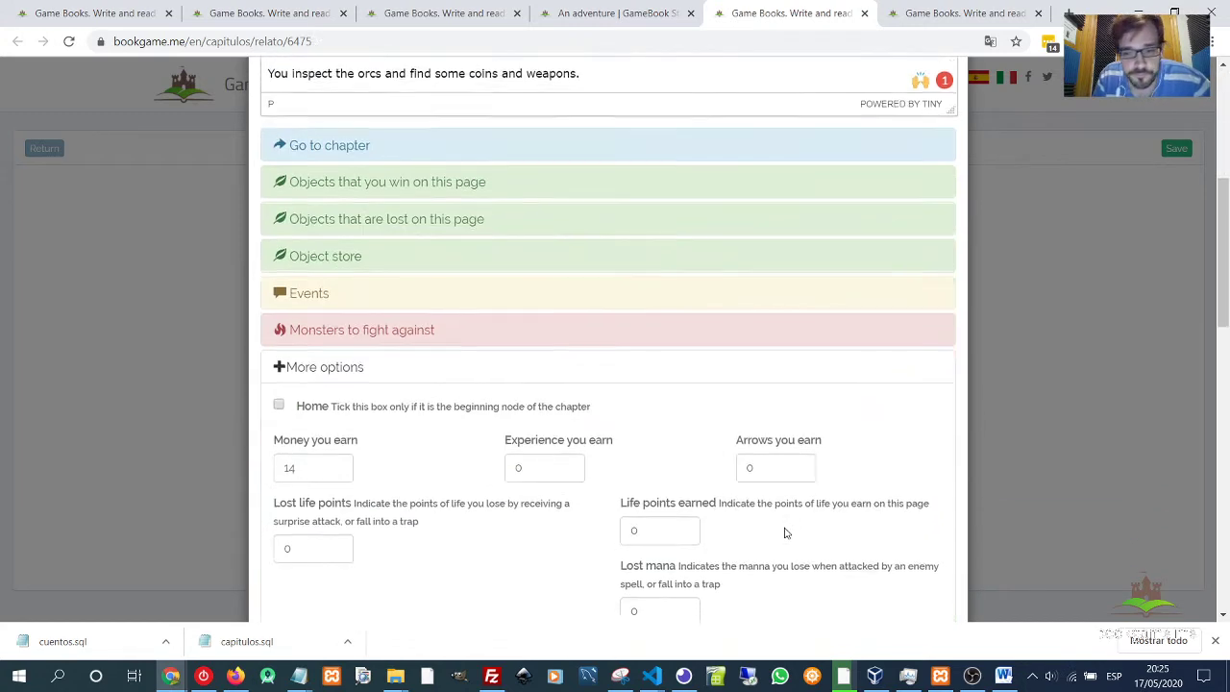
scroll(285, 189, up, 1)
scroll(286, 188, up, 1)
click(327, 219)
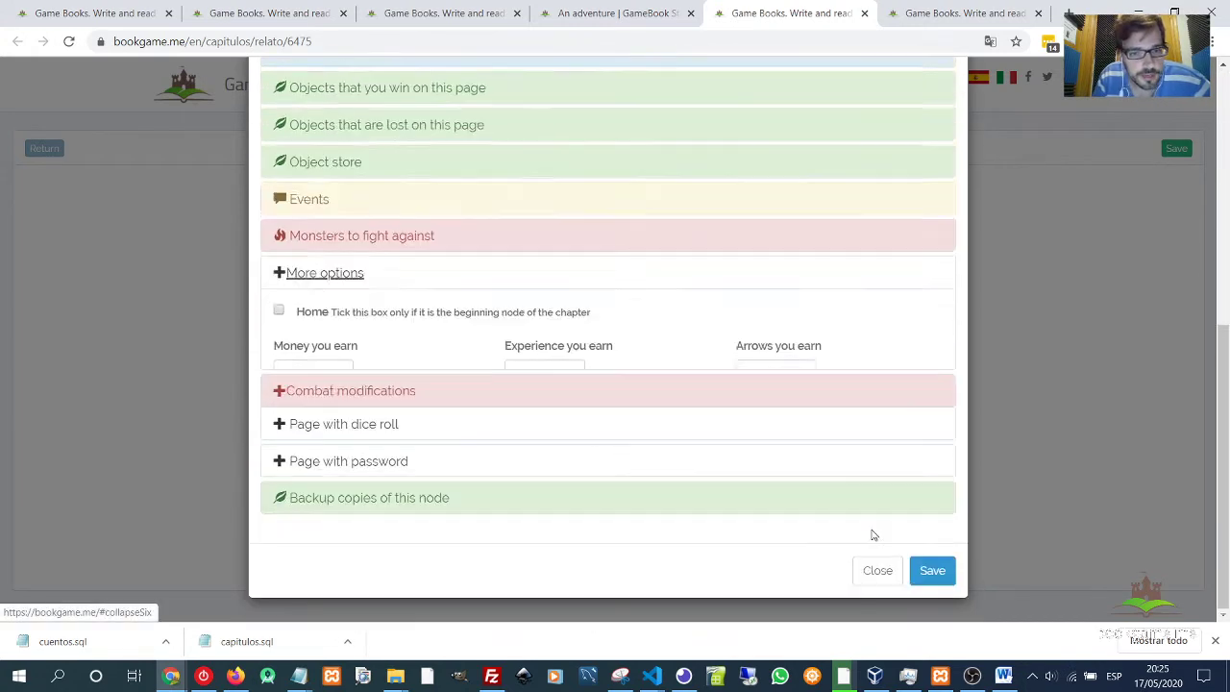
click(932, 571)
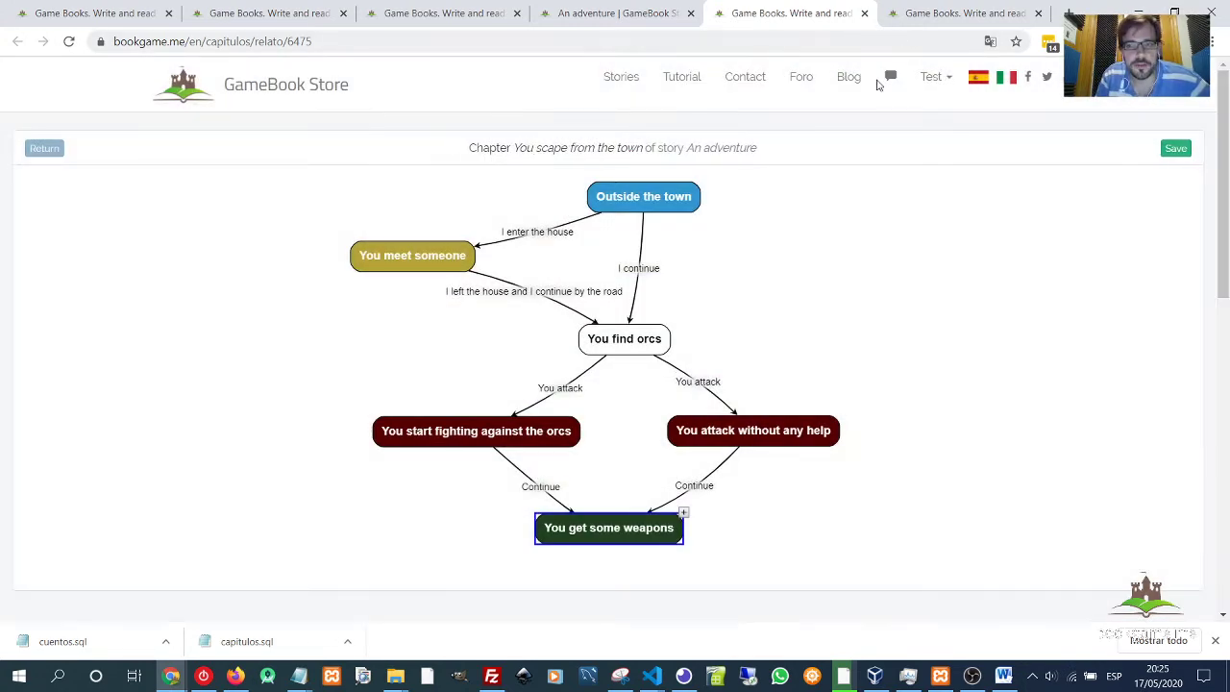
Switch to the Word outline, review the point on creating enemies and inserting them into pages, and return to the chapter diagram in Chrome.
key(alt+Tab)
key(alt+Tab)
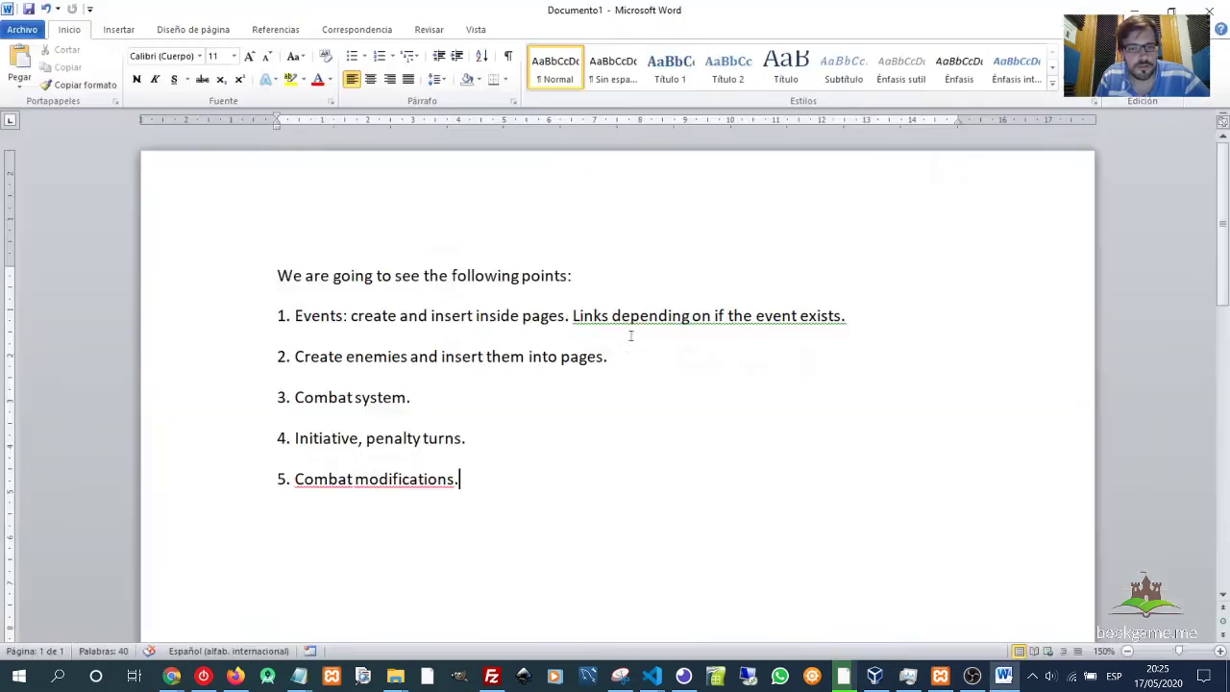
drag(293, 357, 620, 356)
click(619, 354)
key(alt+Tab)
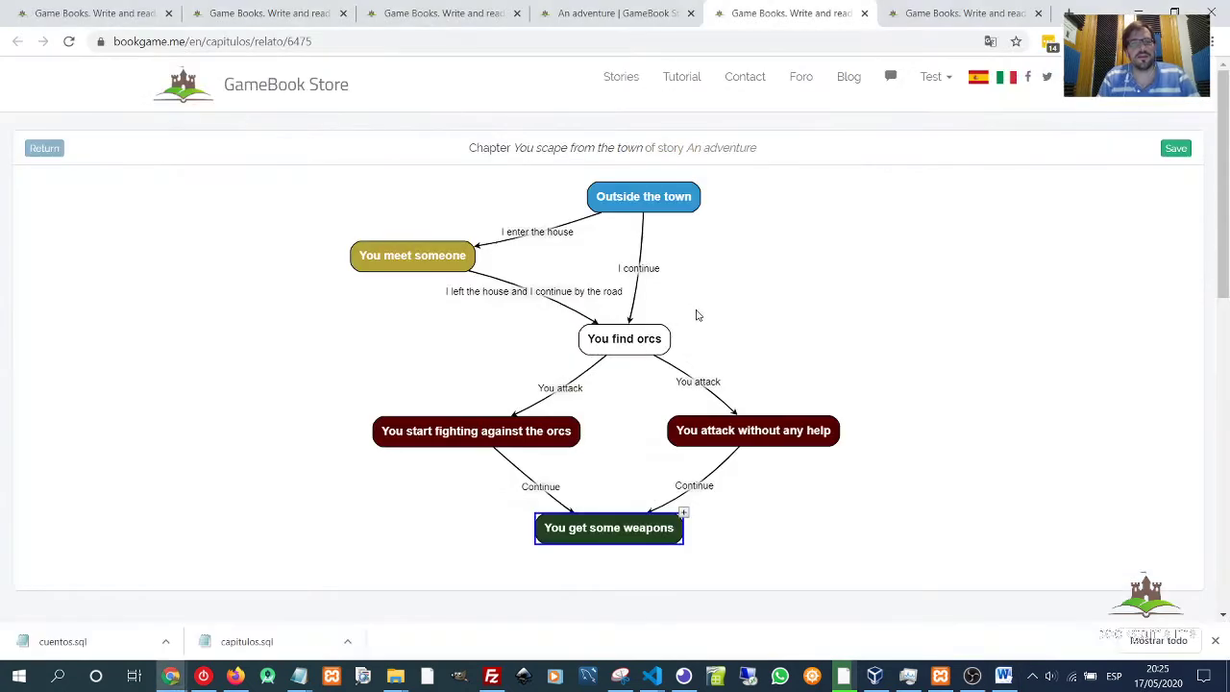
Open the list of monsters of "An adventure", look over the existing monsters, and start creating a new one.
click(586, 12)
click(484, 14)
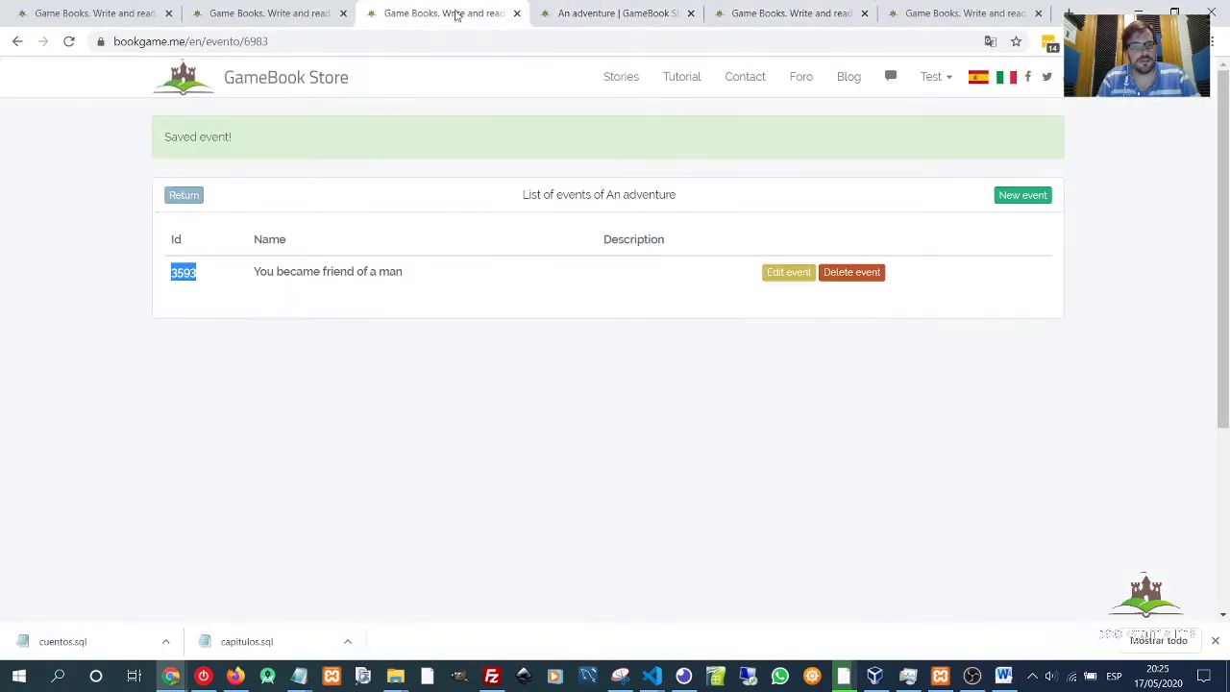
click(282, 17)
click(114, 16)
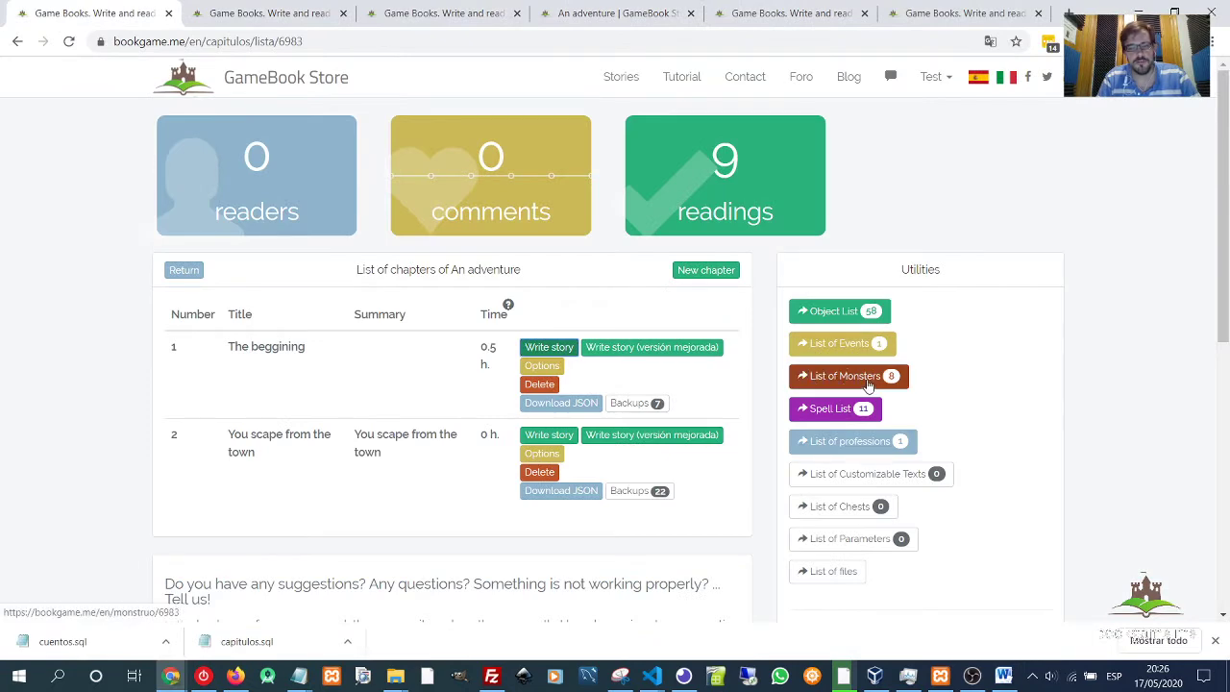
click(868, 382)
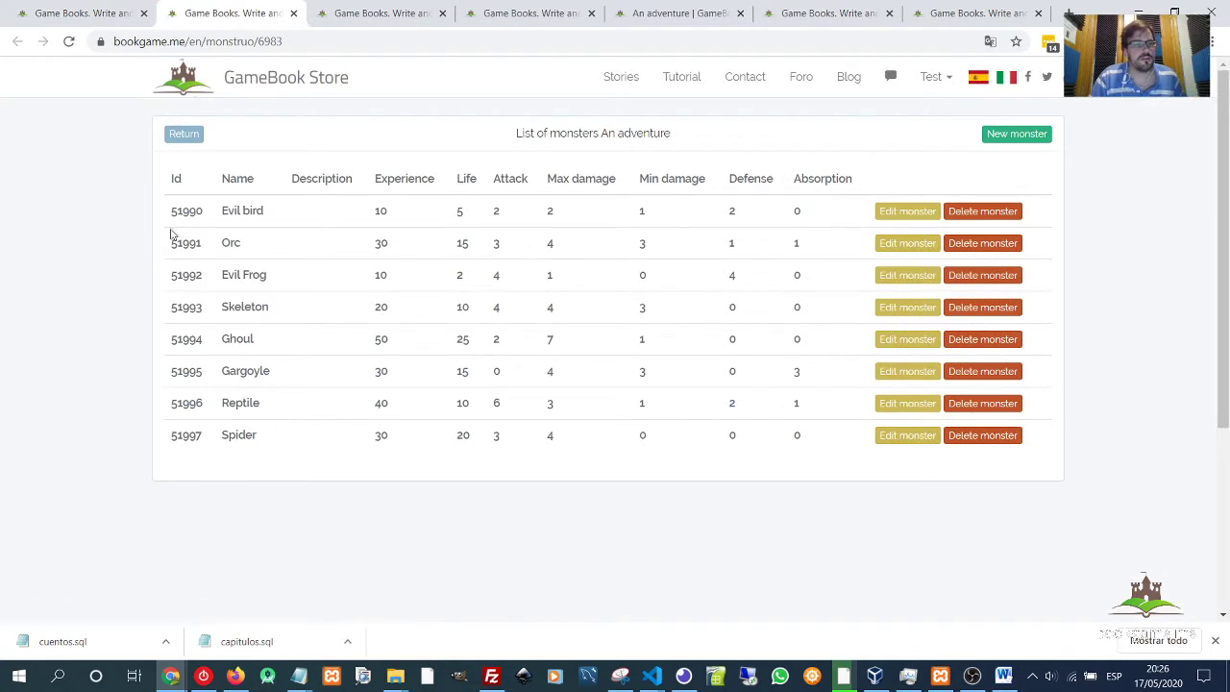
drag(170, 209, 274, 426)
click(275, 432)
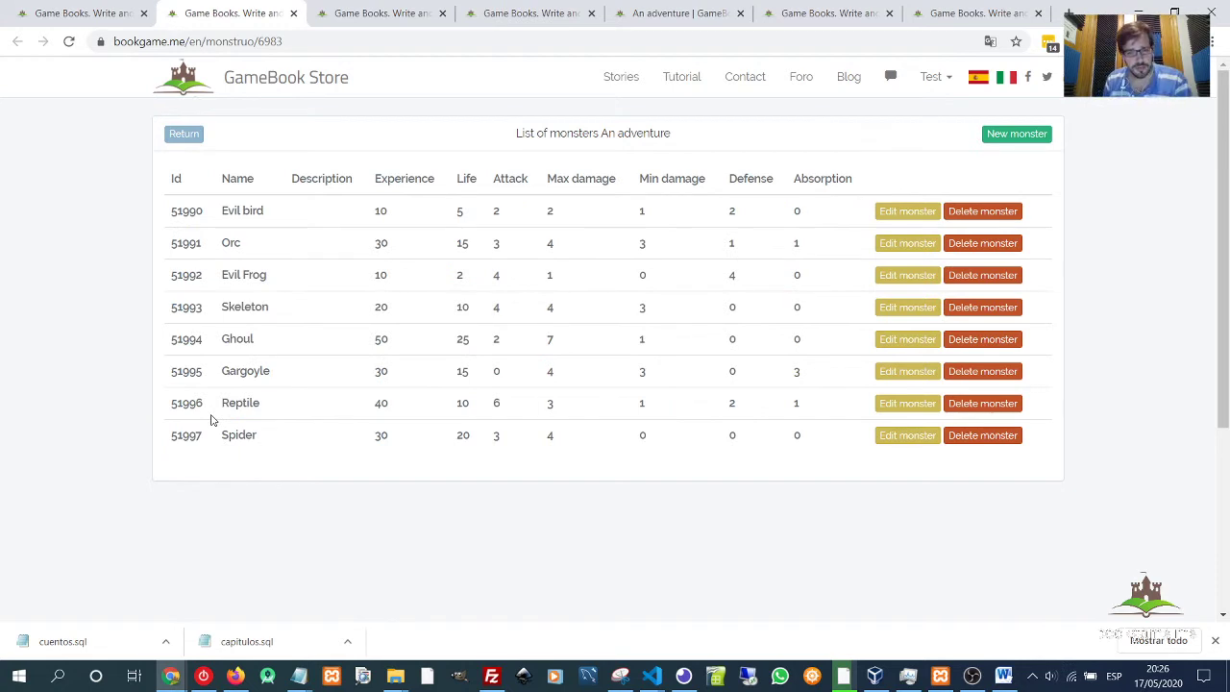
click(1000, 134)
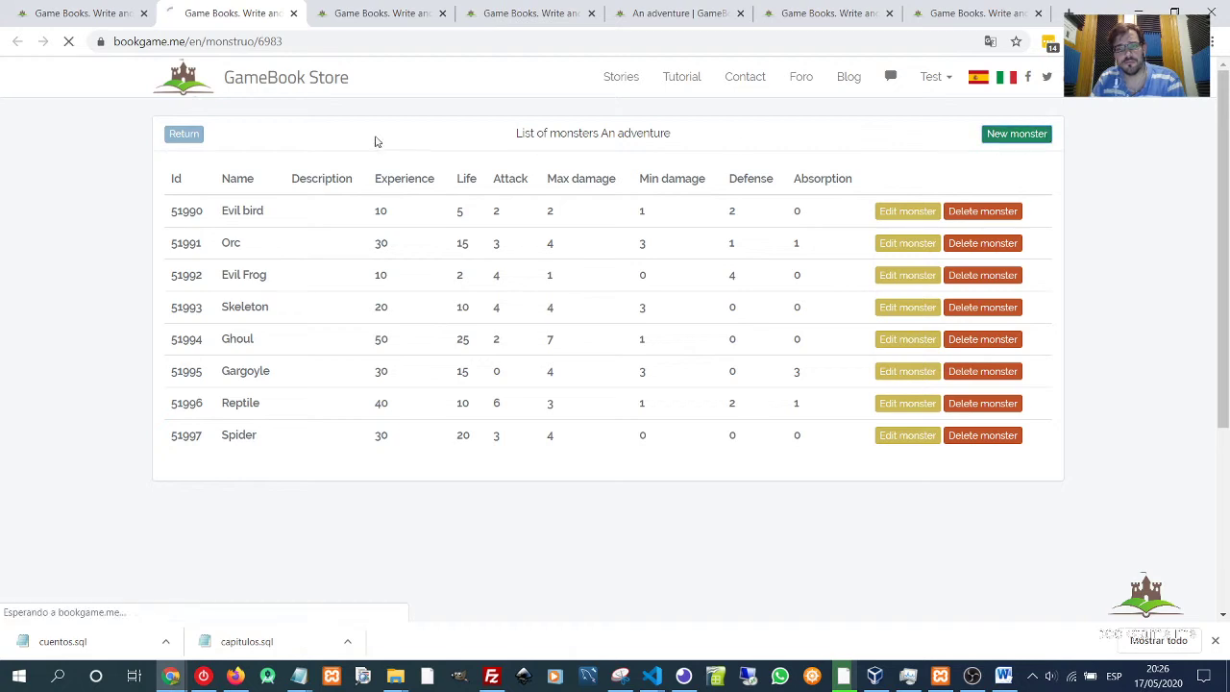
Name the new monster Dragon and leave its description empty.
click(469, 190)
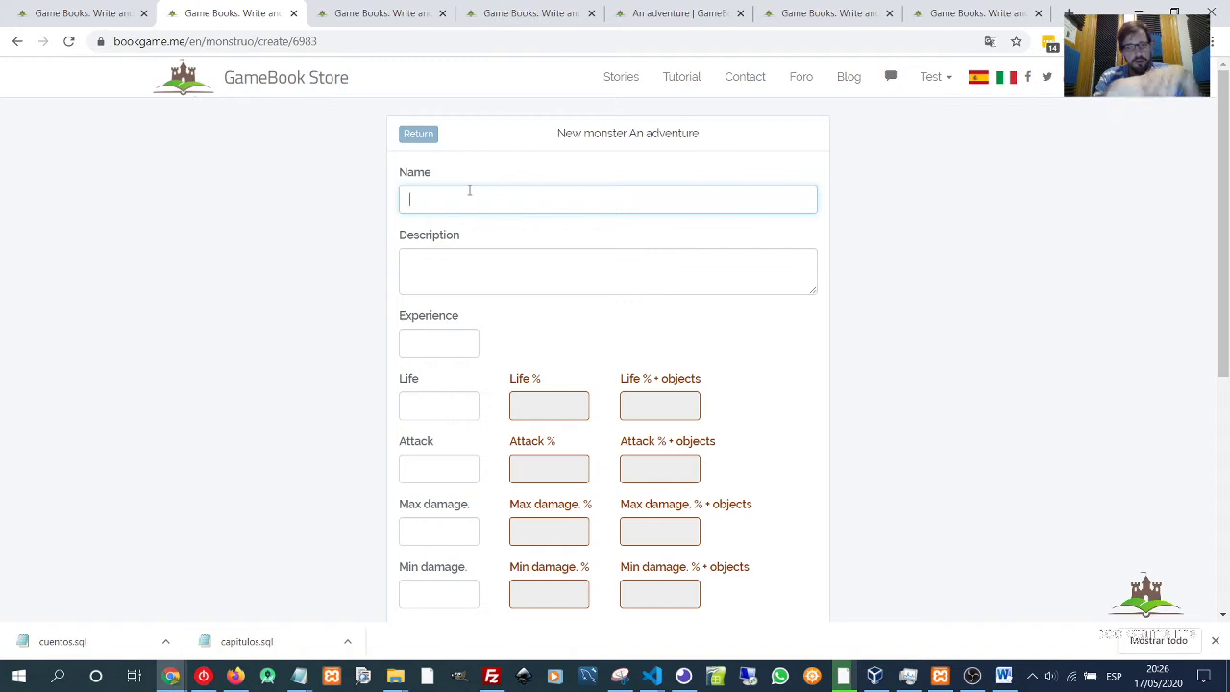
text(Dragon)
key(BackSpace)
key(BackSpace)
key(BackSpace)
text(gon)
key(Tab)
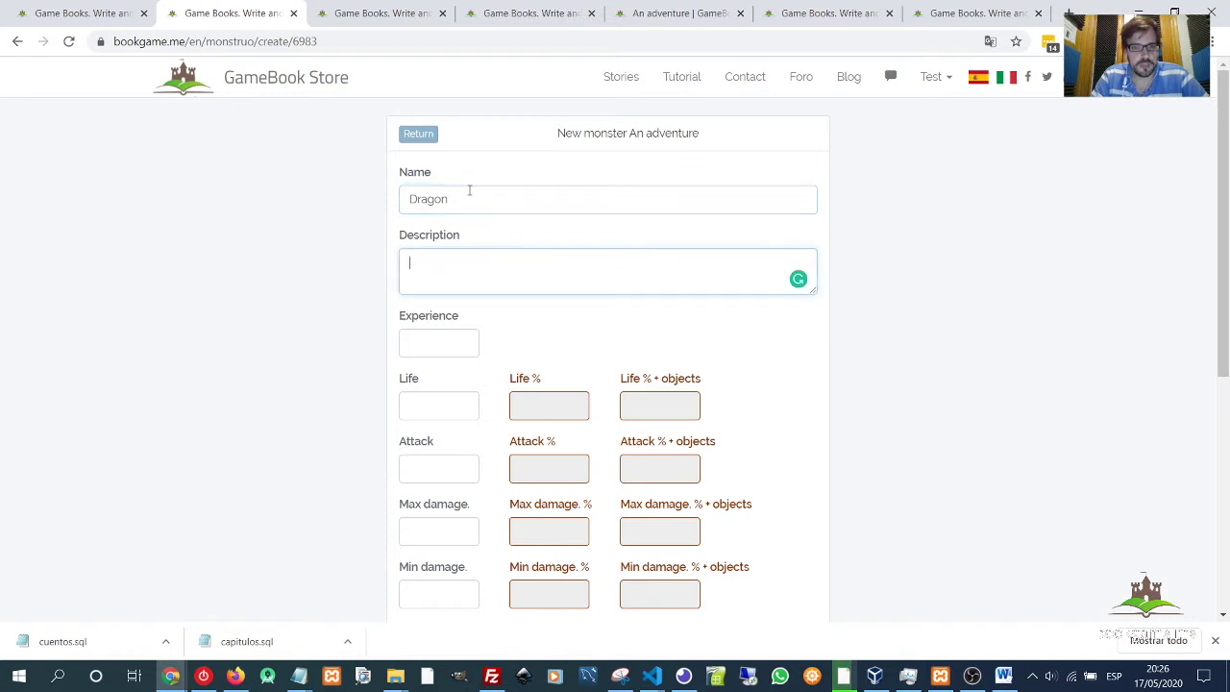
click(519, 199)
click(490, 279)
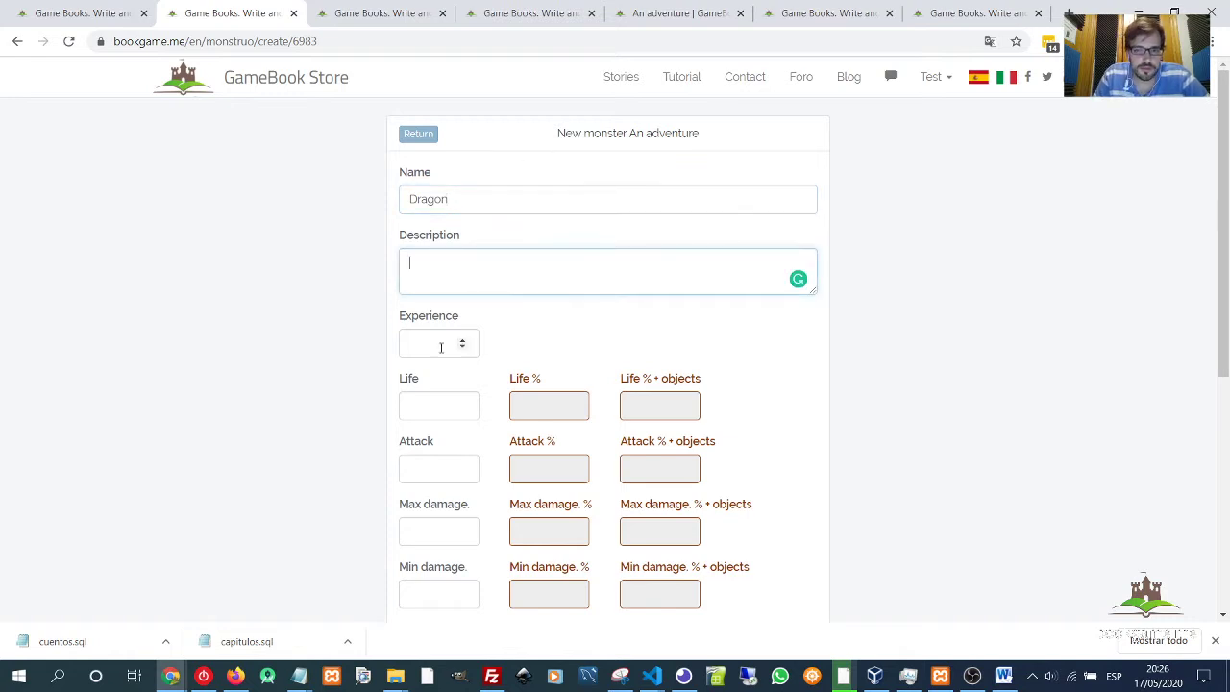
key(shift+Tab)
key(Tab)
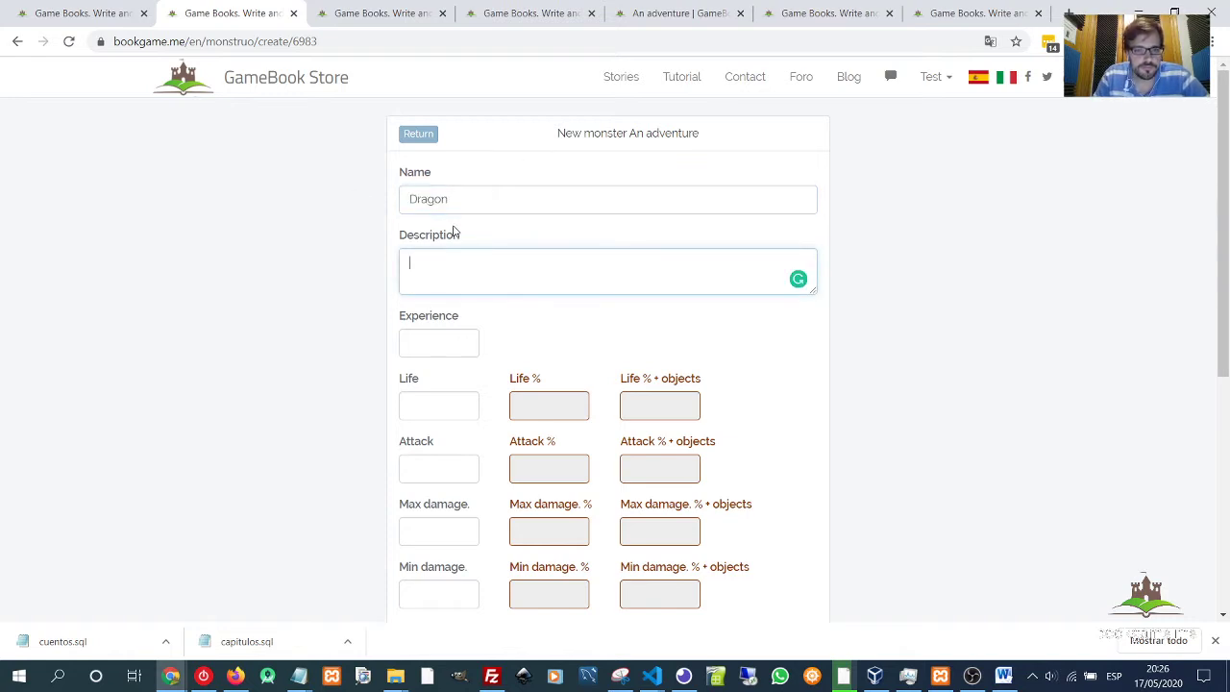
Set the dragon's experience to 1000 and its life to 300.
click(452, 336)
text(1000)
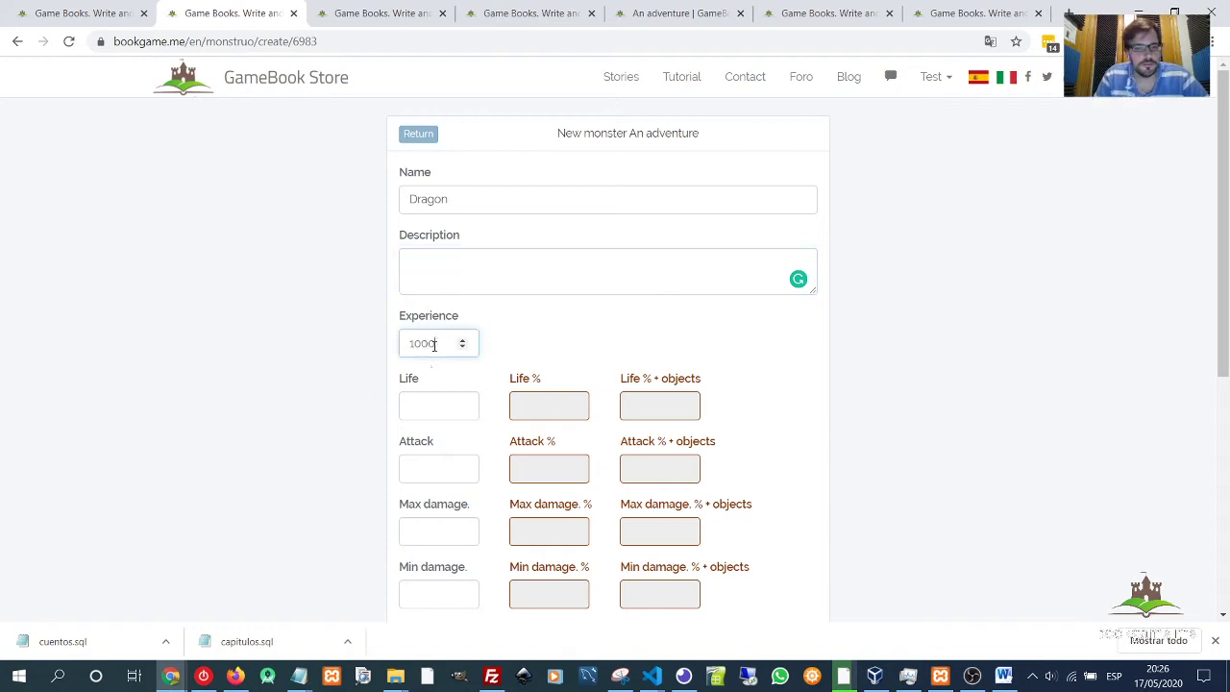
drag(438, 343, 397, 346)
click(432, 414)
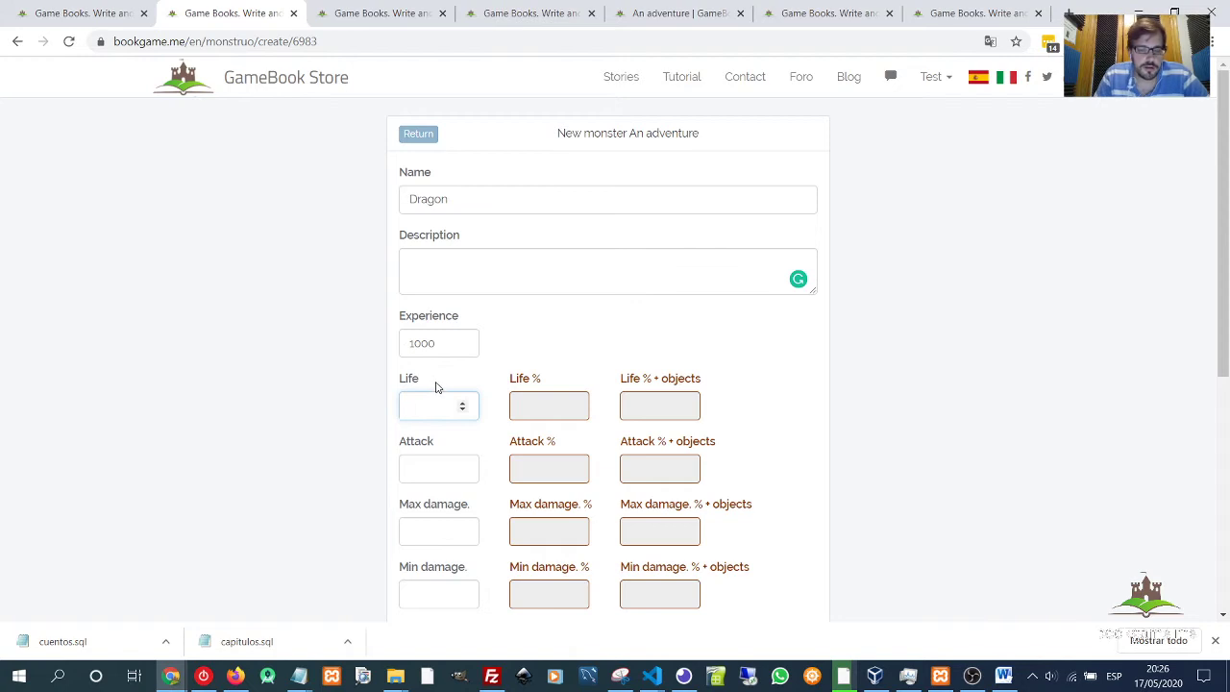
text(300)
click(352, 416)
Look over the remaining combat fields and set the dragon's attack to 34.
scroll(352, 416, down, 2)
click(438, 307)
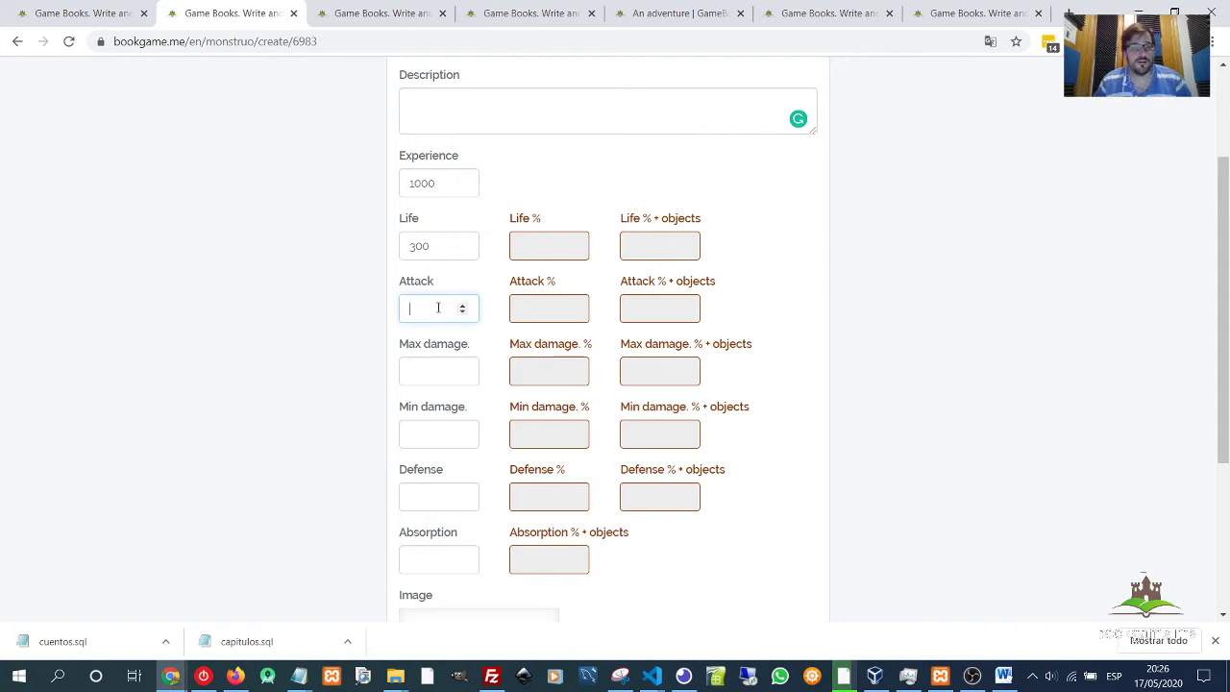
scroll(442, 425, down, 3)
scroll(438, 413, up, 2)
scroll(440, 399, up, 1)
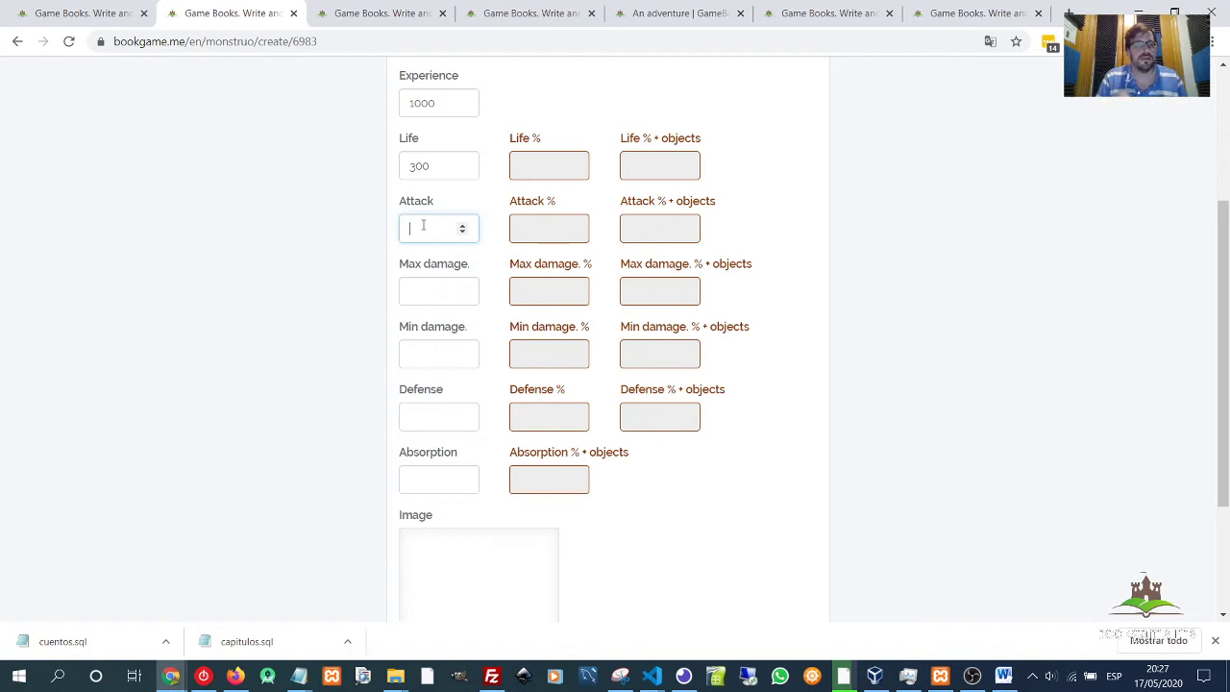
text(4)
click(422, 292)
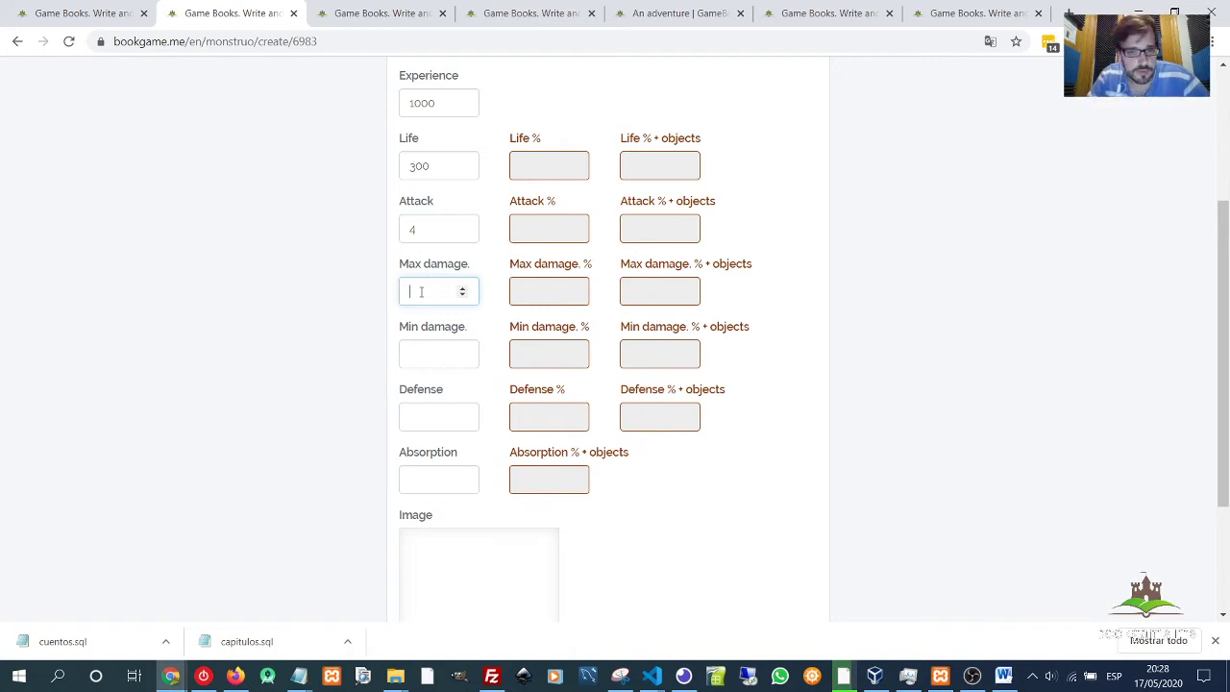
click(414, 228)
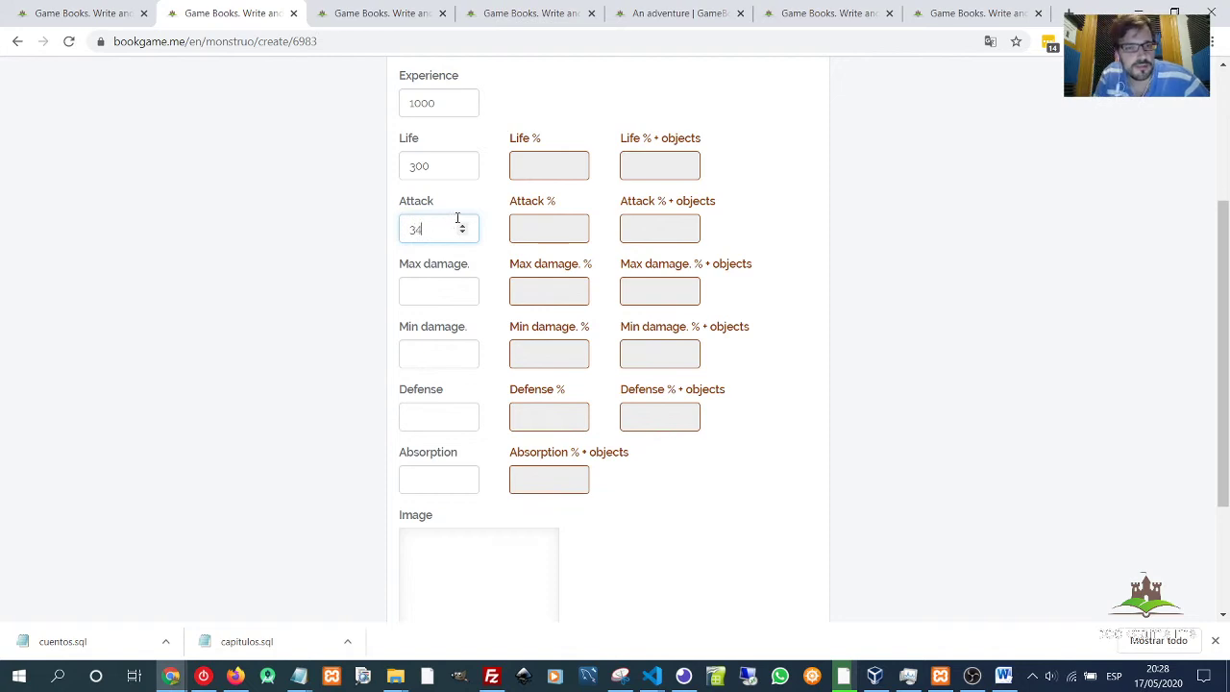
Rename the new monster to Orc and set its experience to 35 and its life to 20.
scroll(471, 202, up, 3)
drag(475, 202, 362, 217)
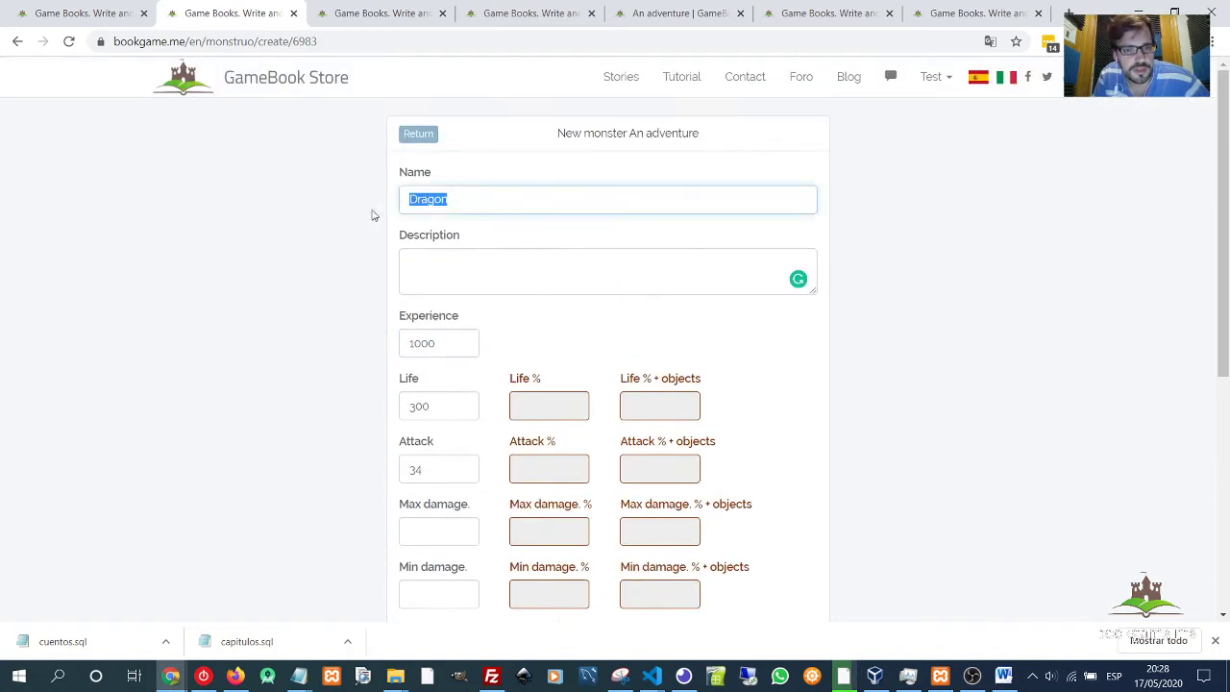
text(Orc)
key(Tab)
key(Tab)
text(35)
key(Tab)
click(440, 407)
double_click(441, 406)
text(3)
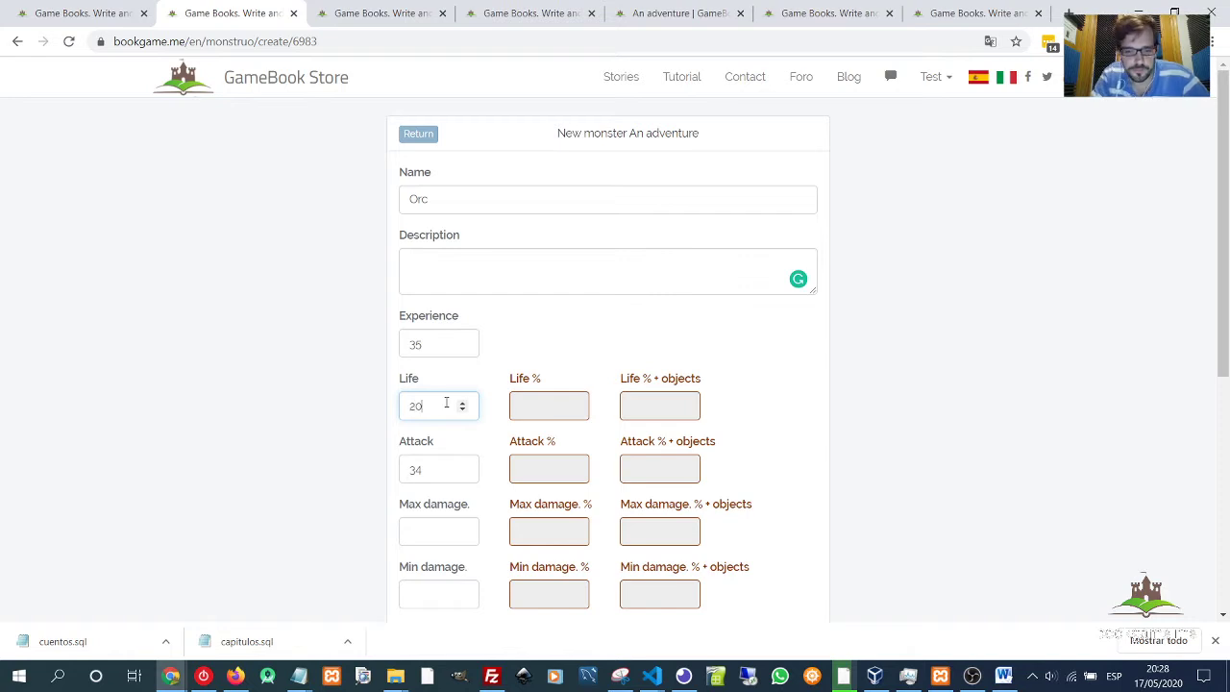
Set the orc's attack to 3, its maximum damage to 4 and its minimum damage to 2.
double_click(427, 469)
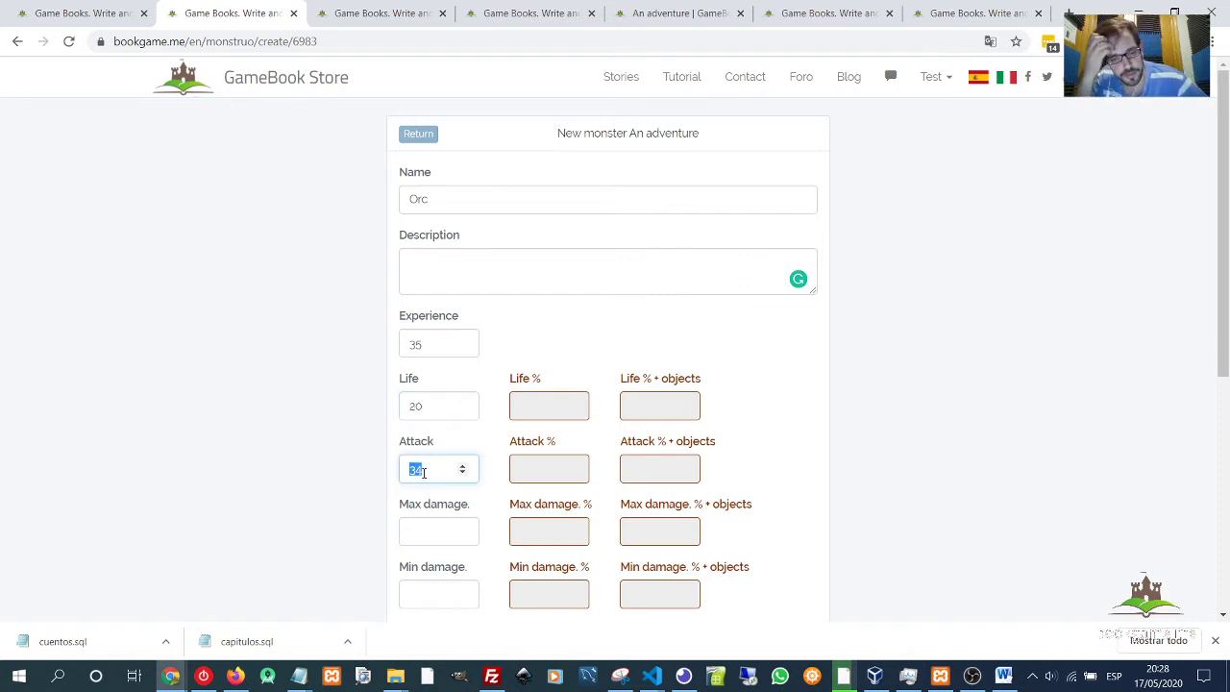
text(3)
key(Tab)
scroll(376, 483, down, 2)
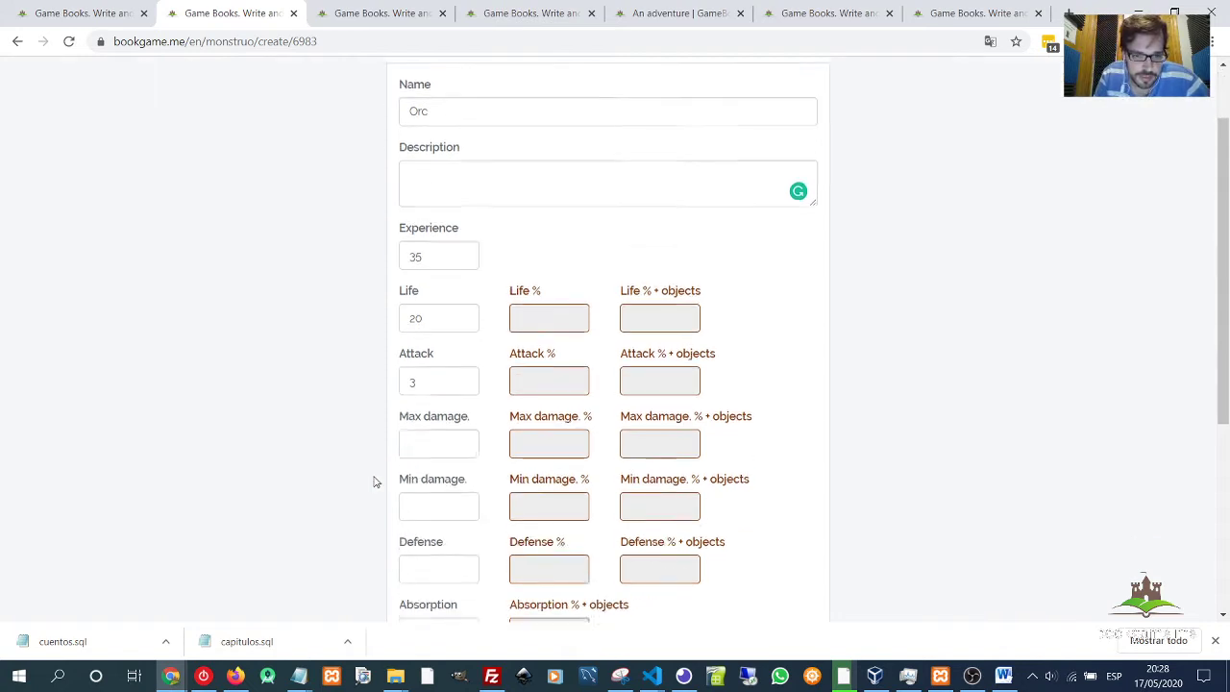
text(4)
click(426, 437)
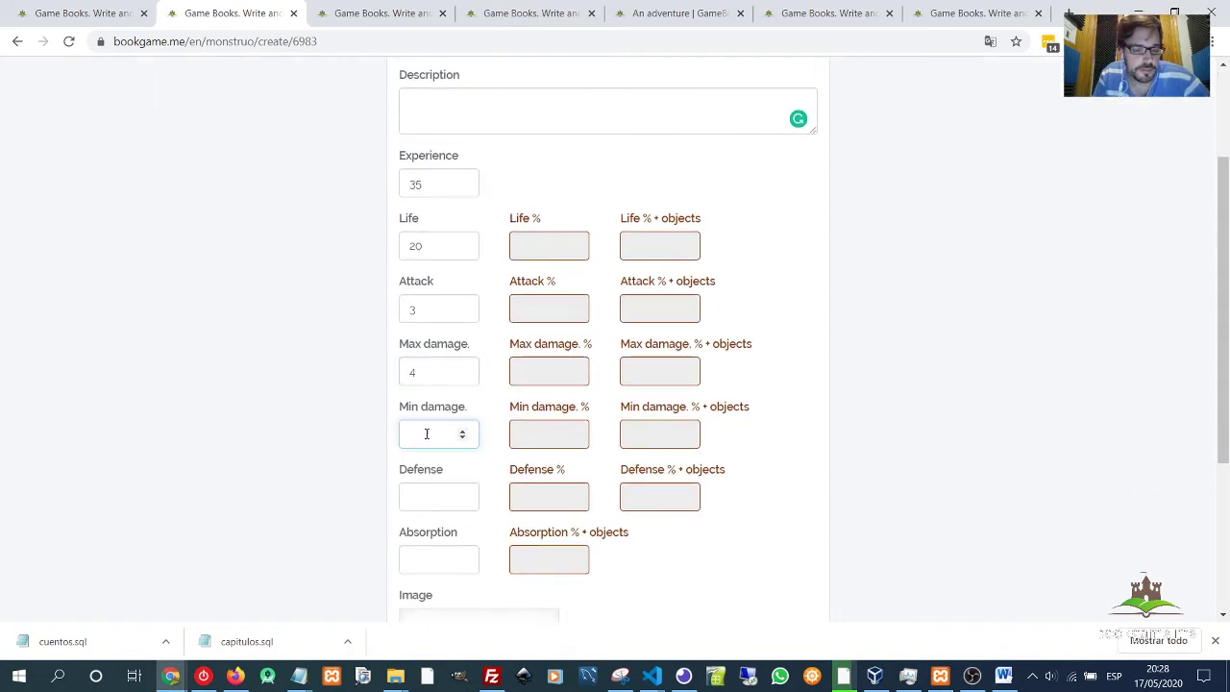
click(426, 367)
click(434, 433)
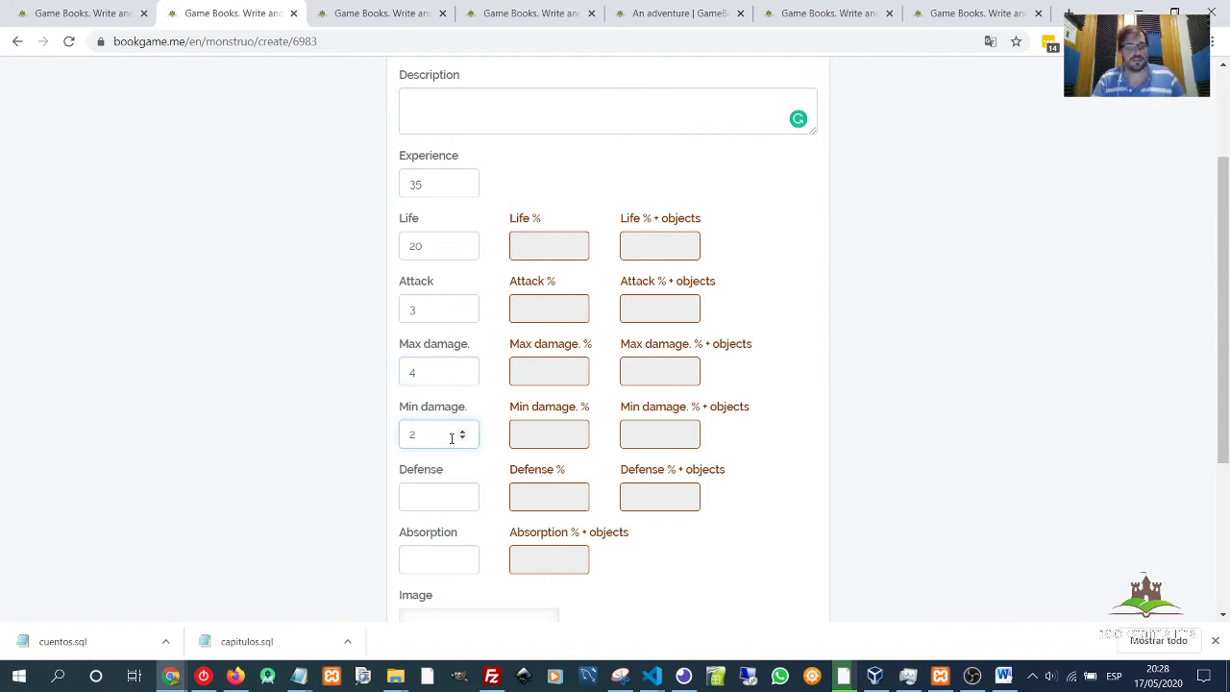
Set the orc's defense to 0 and its absorption to 1.
click(409, 502)
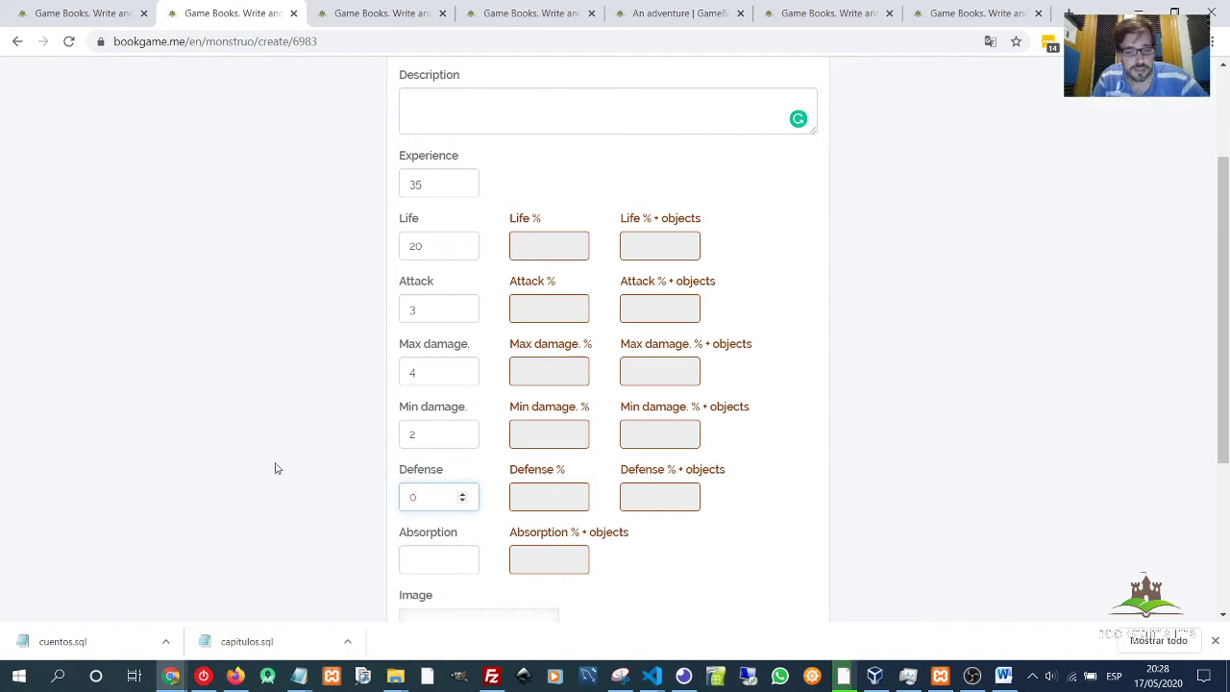
drag(426, 496, 378, 512)
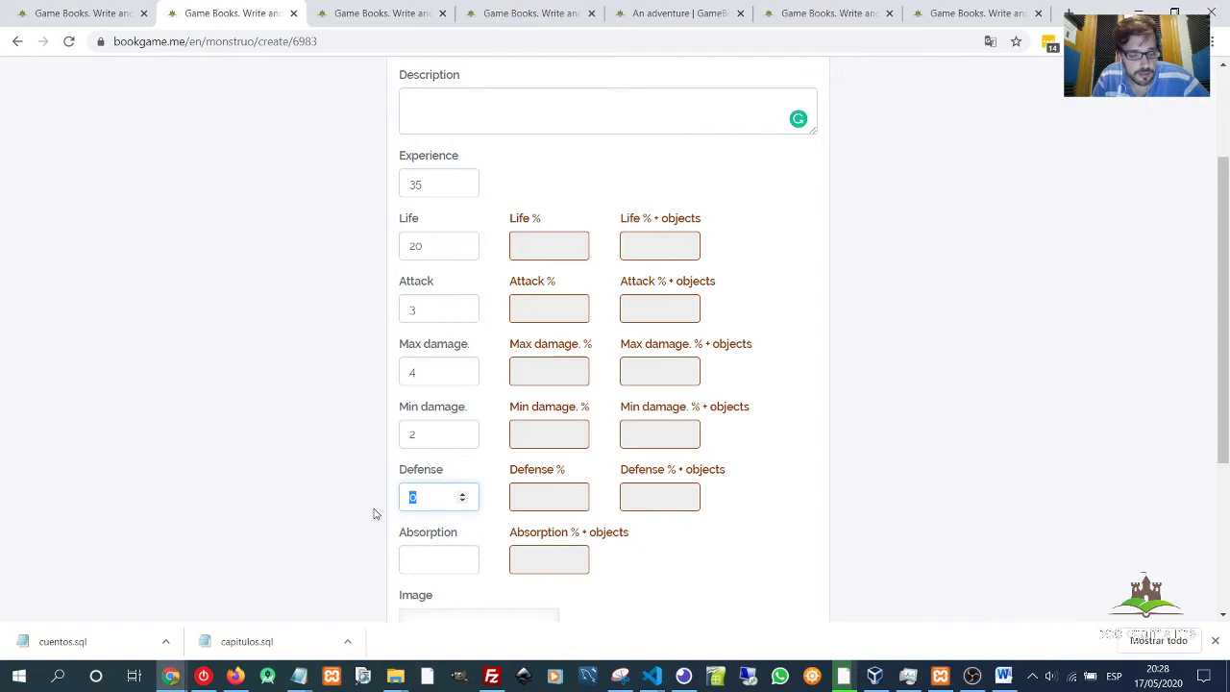
click(408, 560)
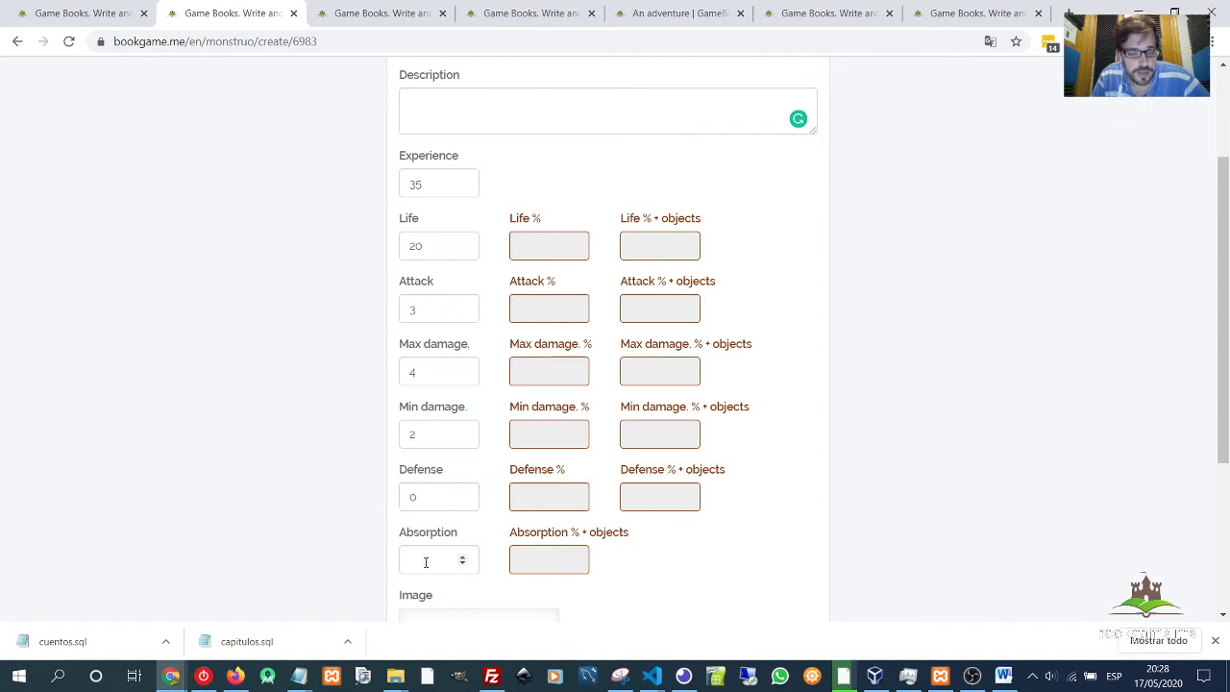
scroll(347, 532, down, 2)
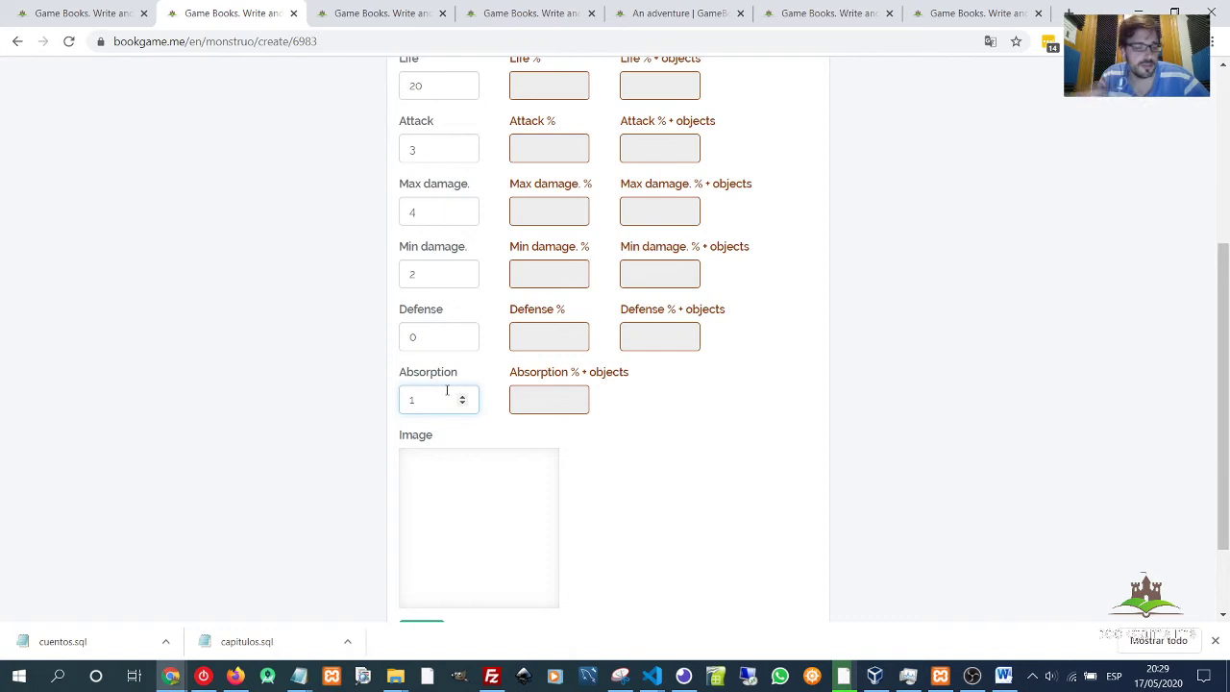
Upload guardia.jpg from the desktop to the file library while choosing the orc's image.
click(662, 464)
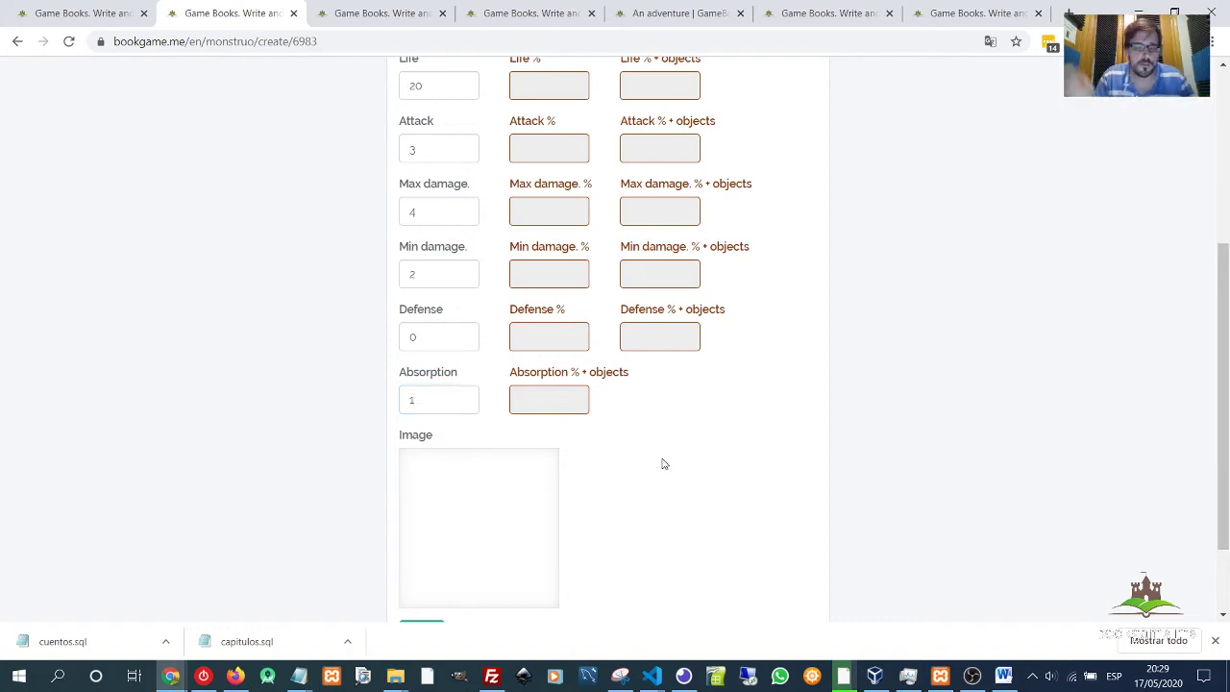
scroll(653, 461, up, 1)
scroll(527, 522, down, 2)
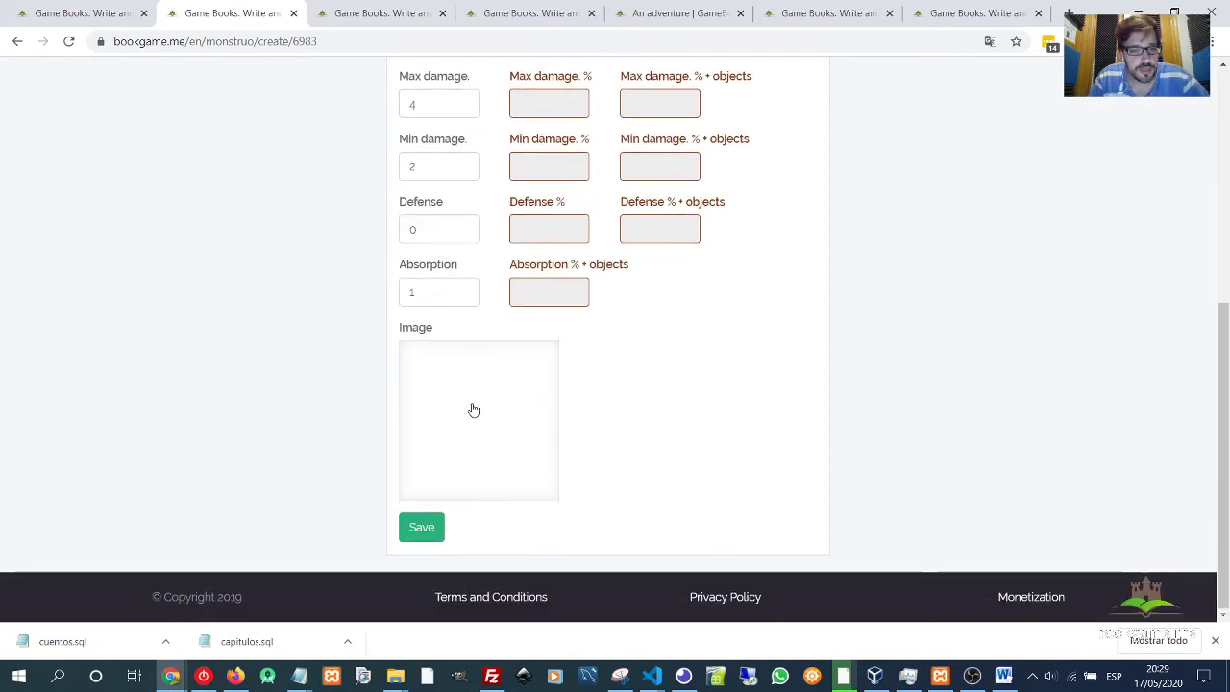
click(472, 410)
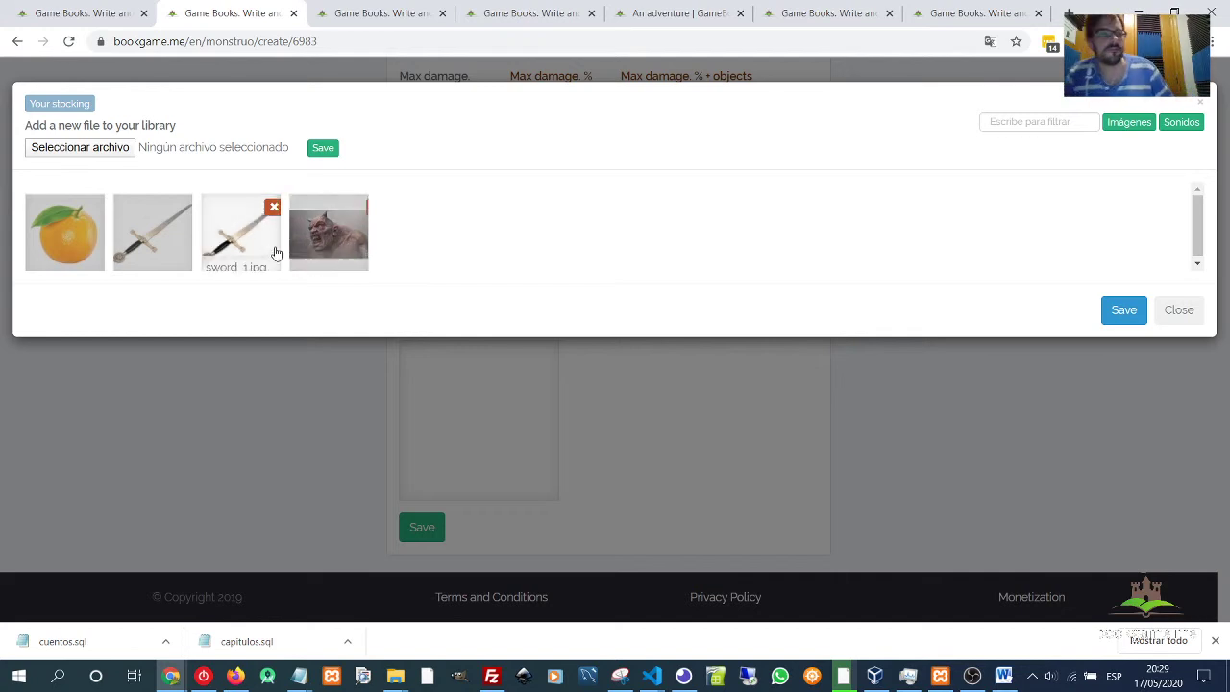
click(103, 154)
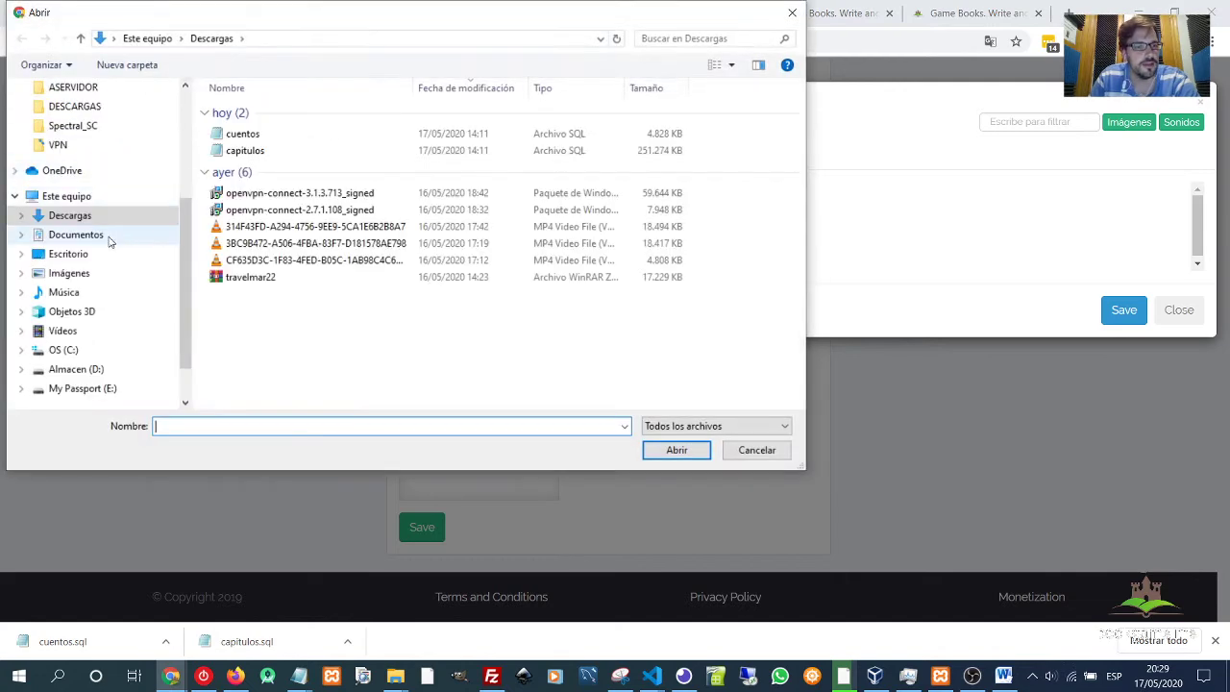
click(97, 241)
click(77, 256)
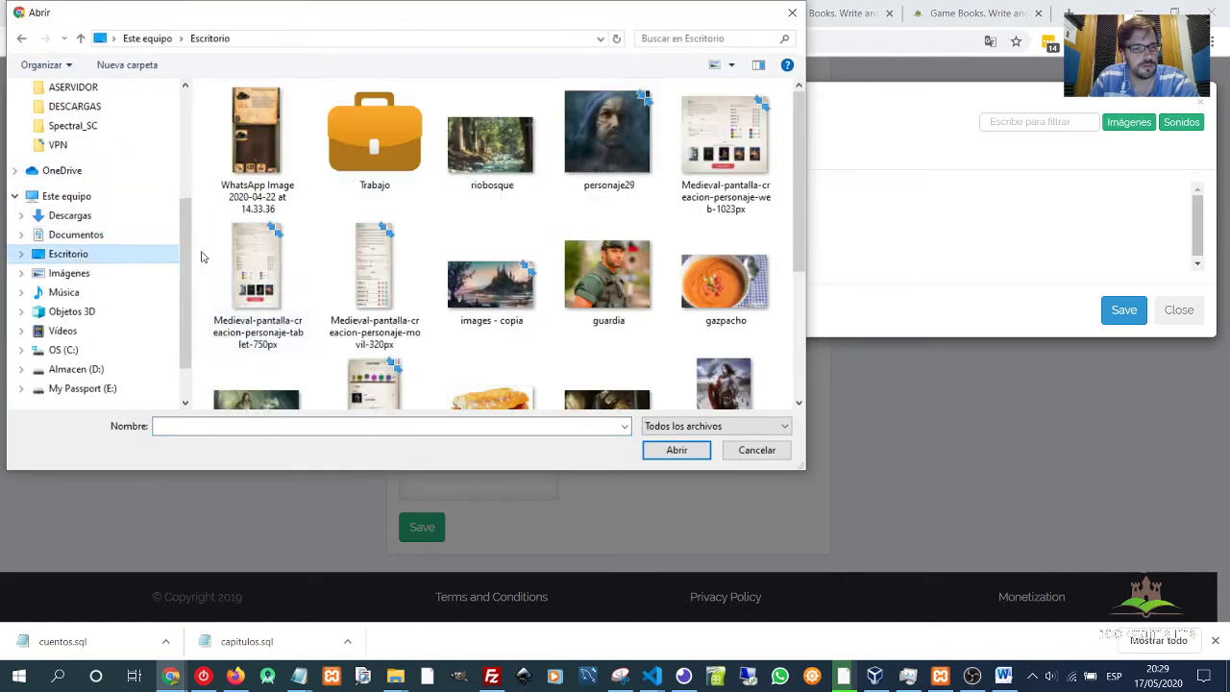
scroll(618, 202, down, 3)
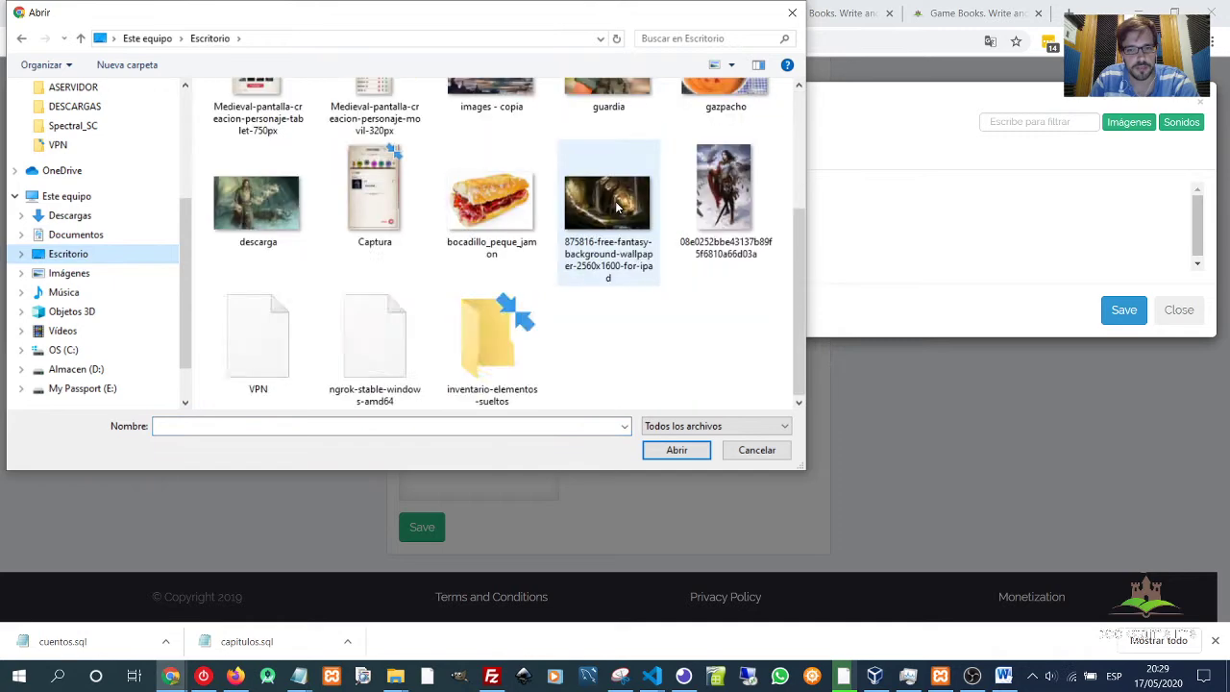
scroll(629, 250, up, 3)
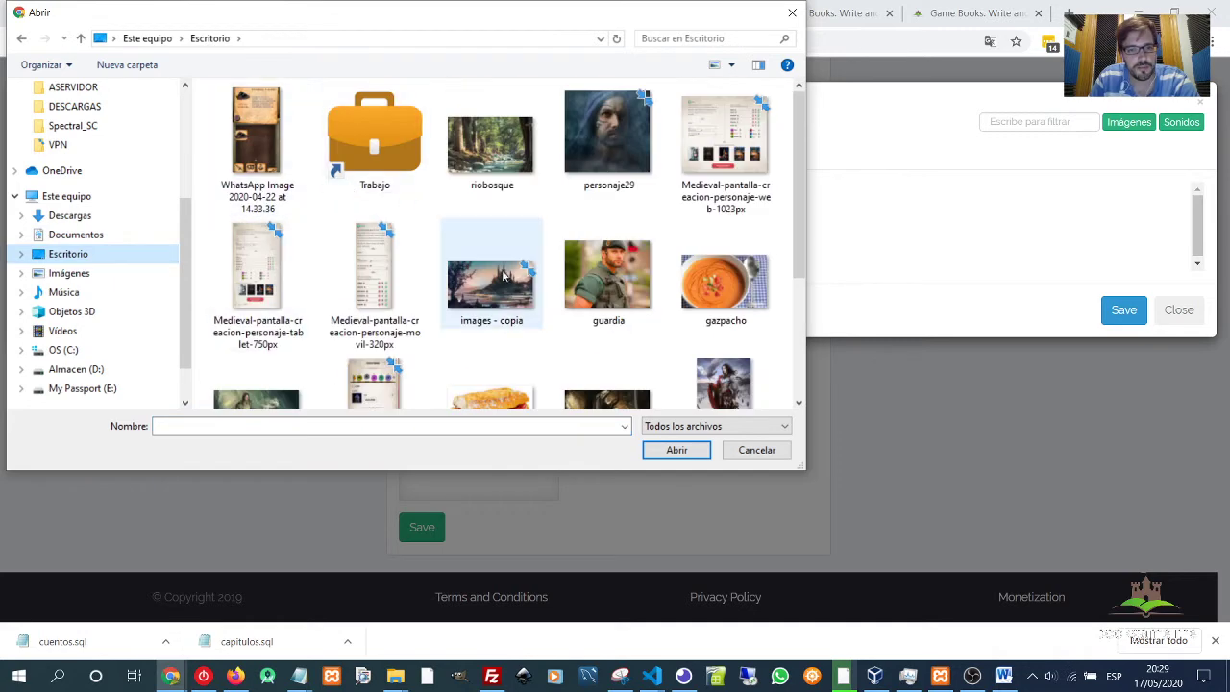
click(640, 282)
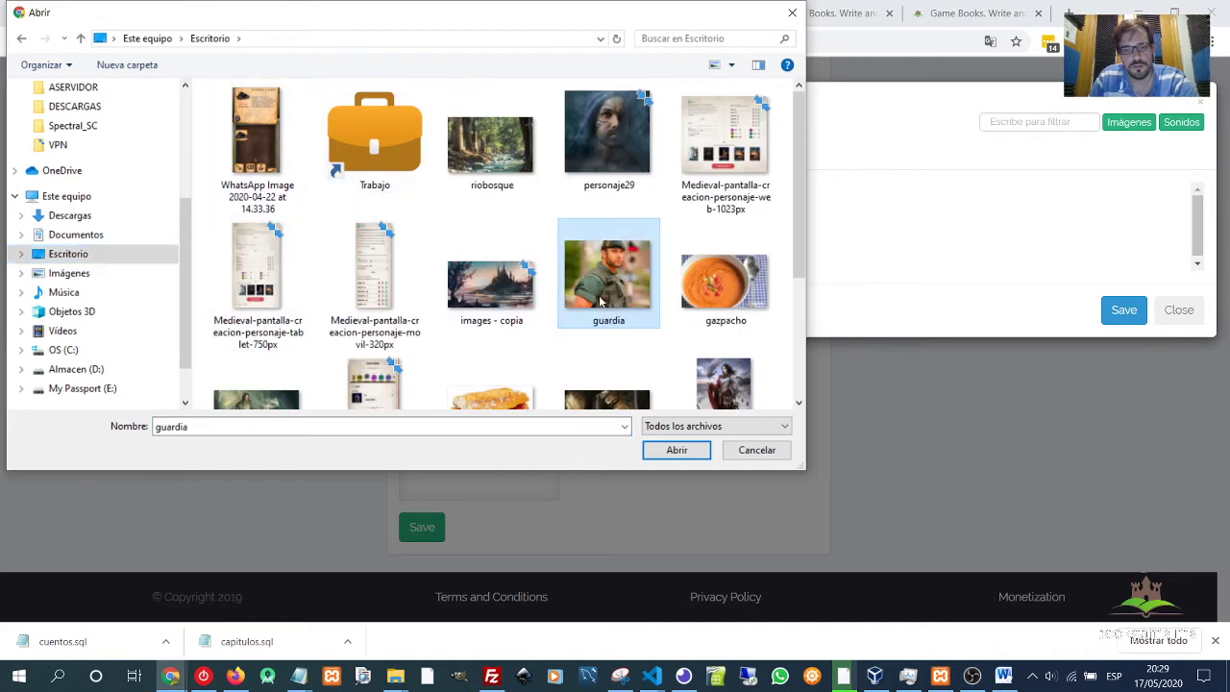
click(677, 452)
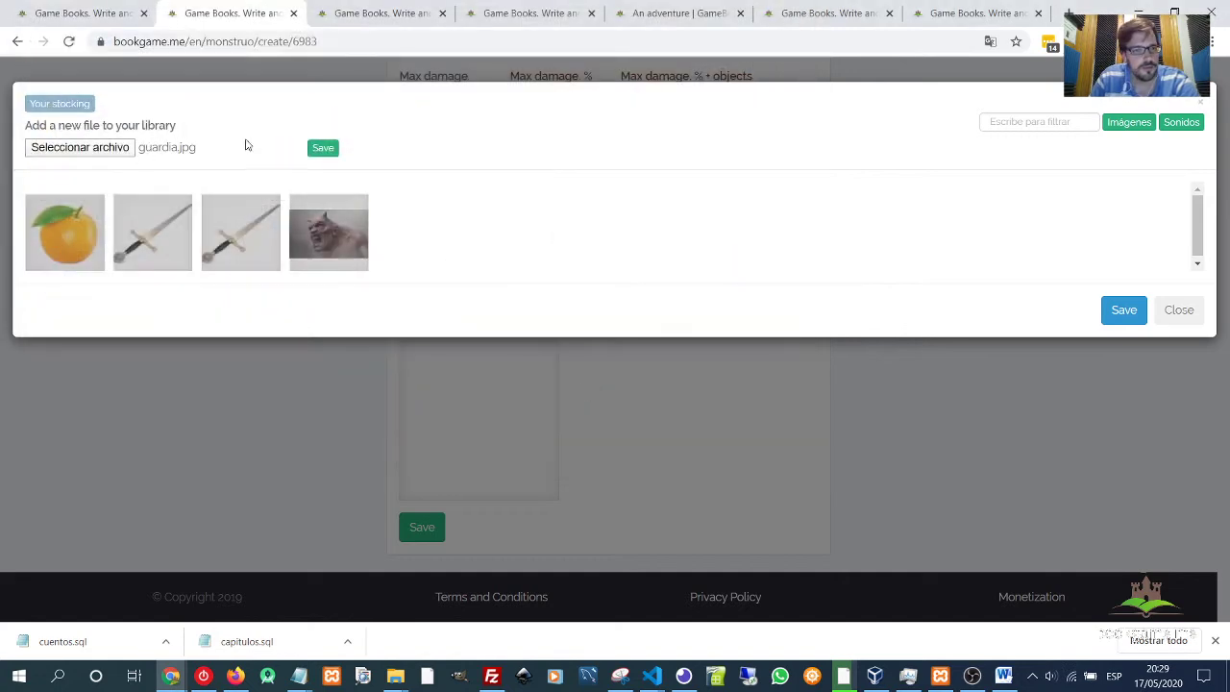
click(324, 149)
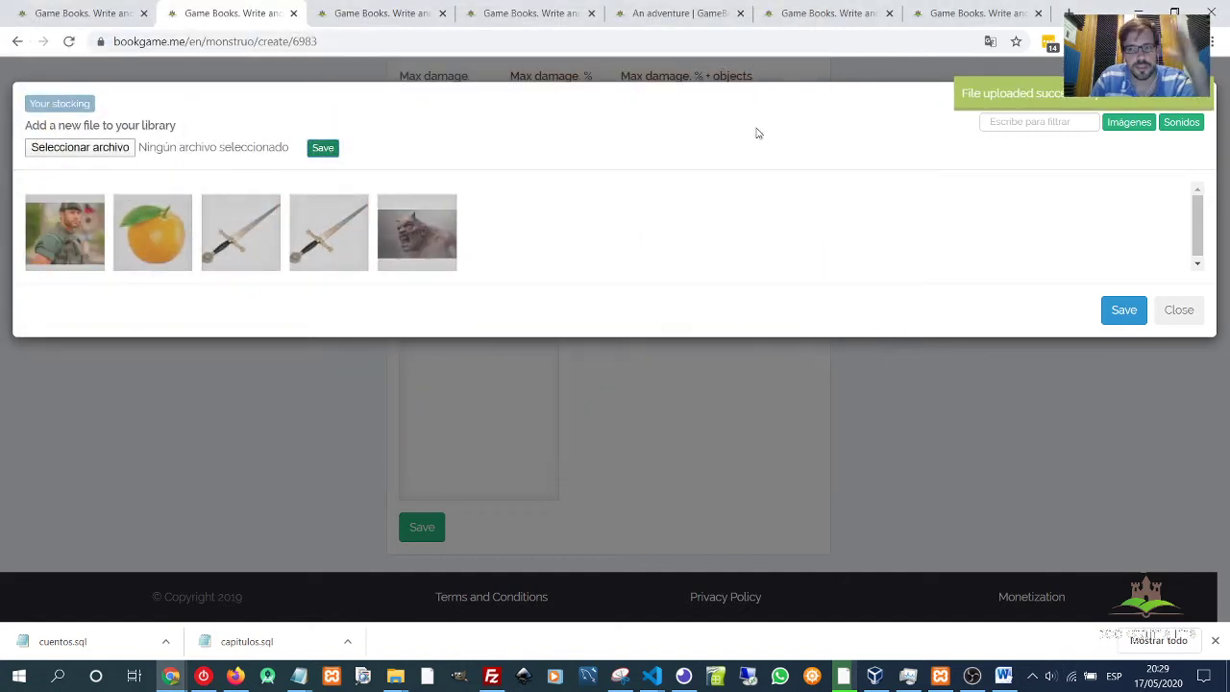
Assign the horned monster picture as the orc's image, save the monster and return to the "You scape from the town" chapter map.
click(419, 240)
click(1124, 315)
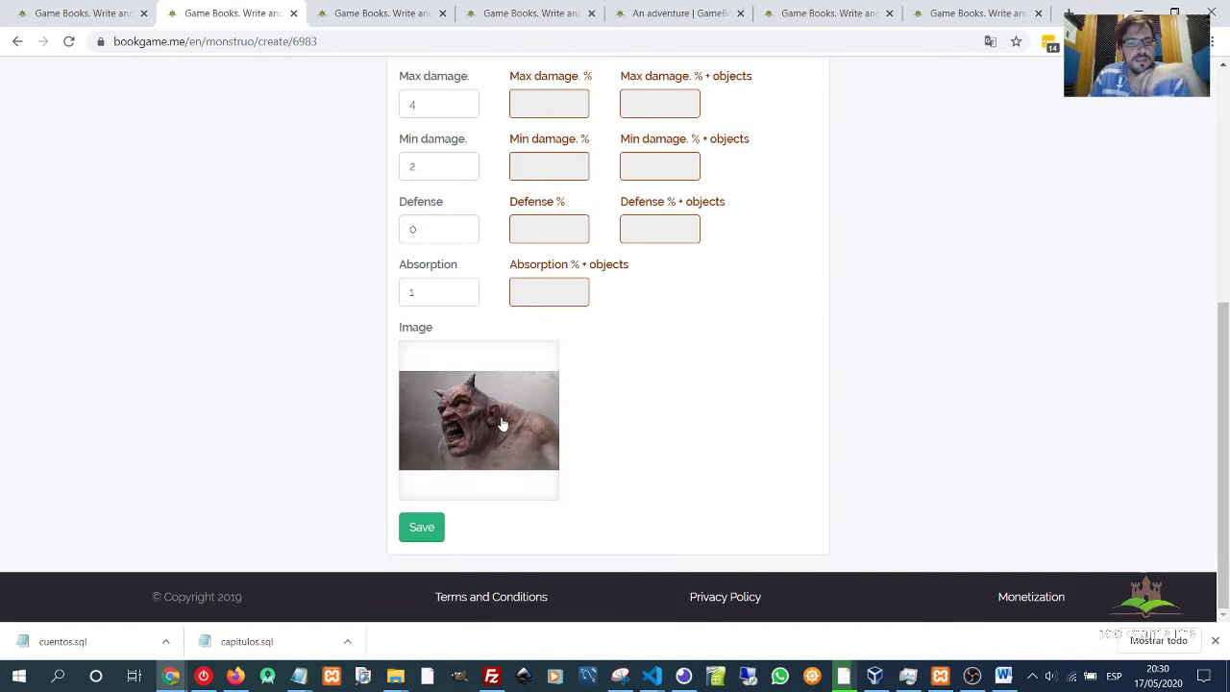
click(422, 526)
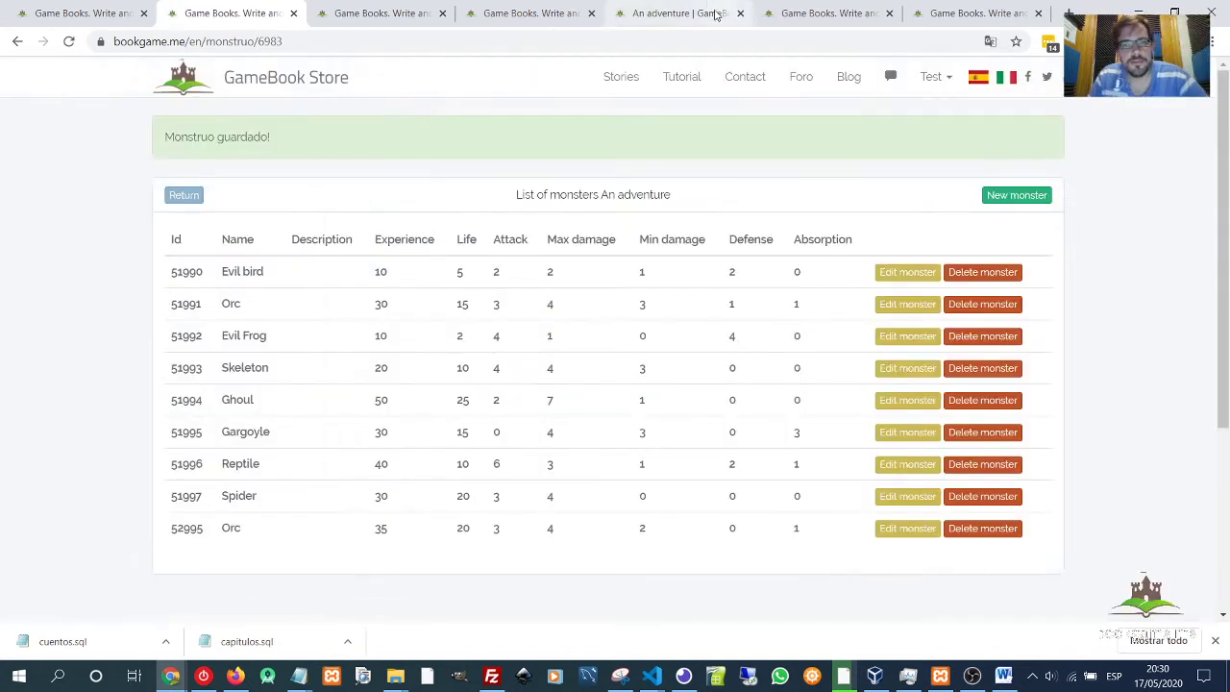
click(705, 14)
click(801, 14)
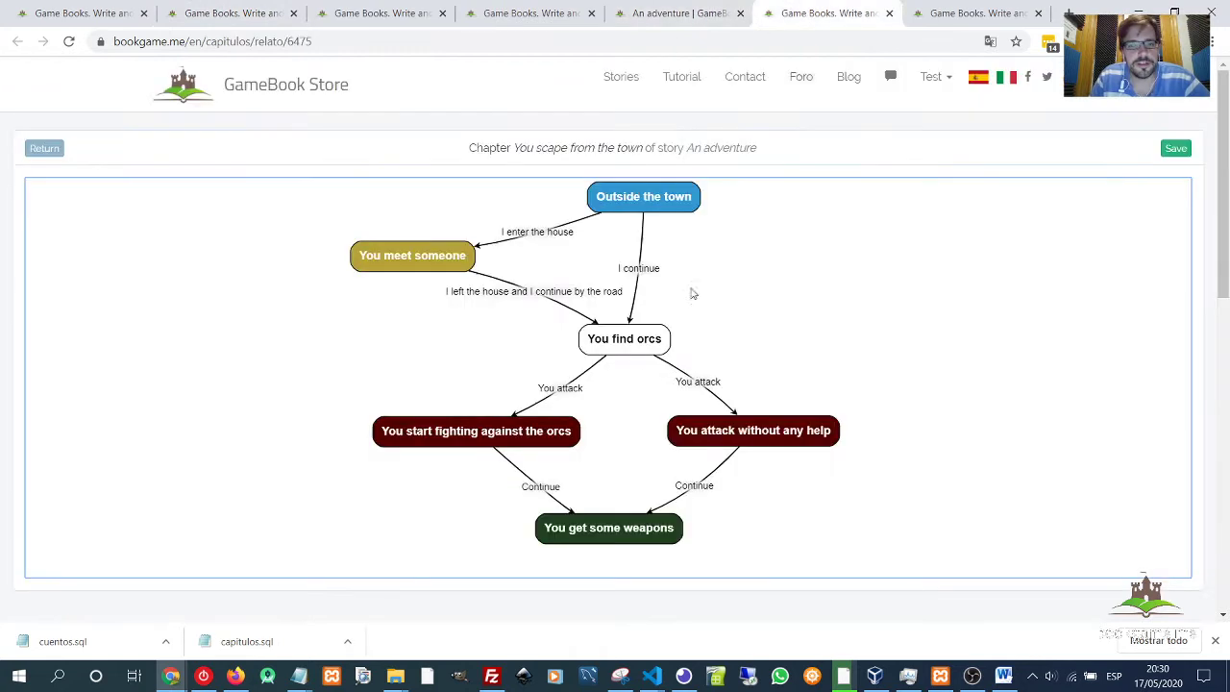
click(717, 428)
drag(716, 427, 727, 431)
double_click(727, 431)
scroll(488, 407, down, 3)
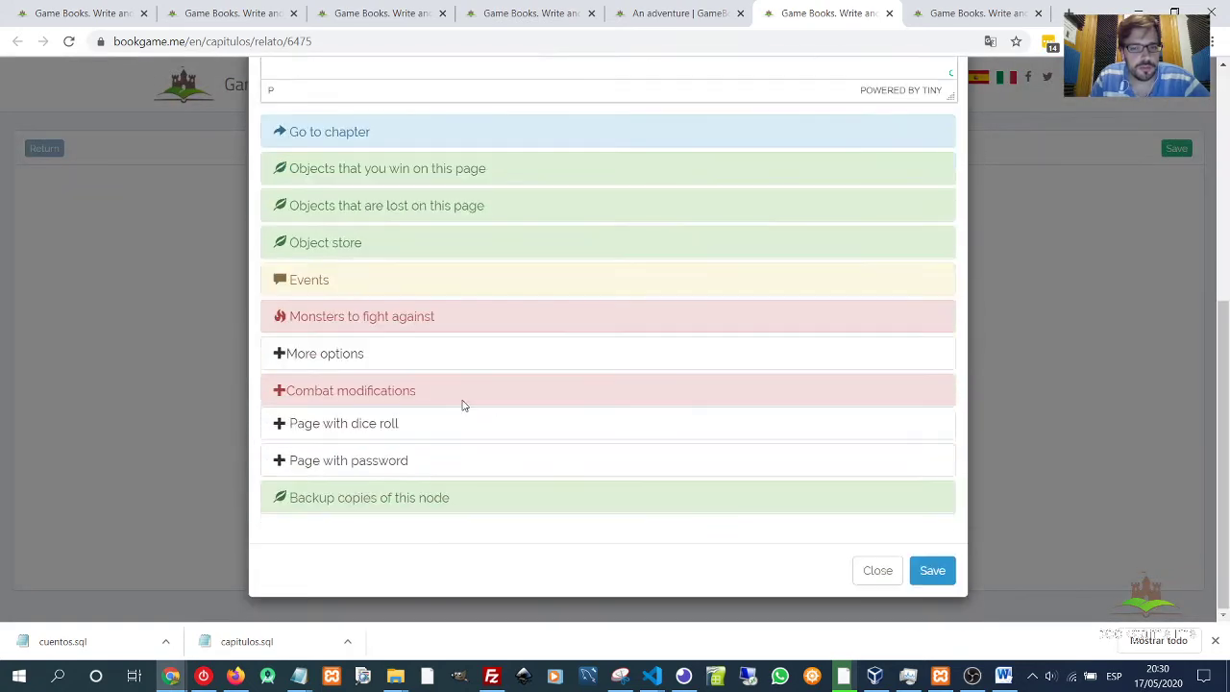
click(324, 316)
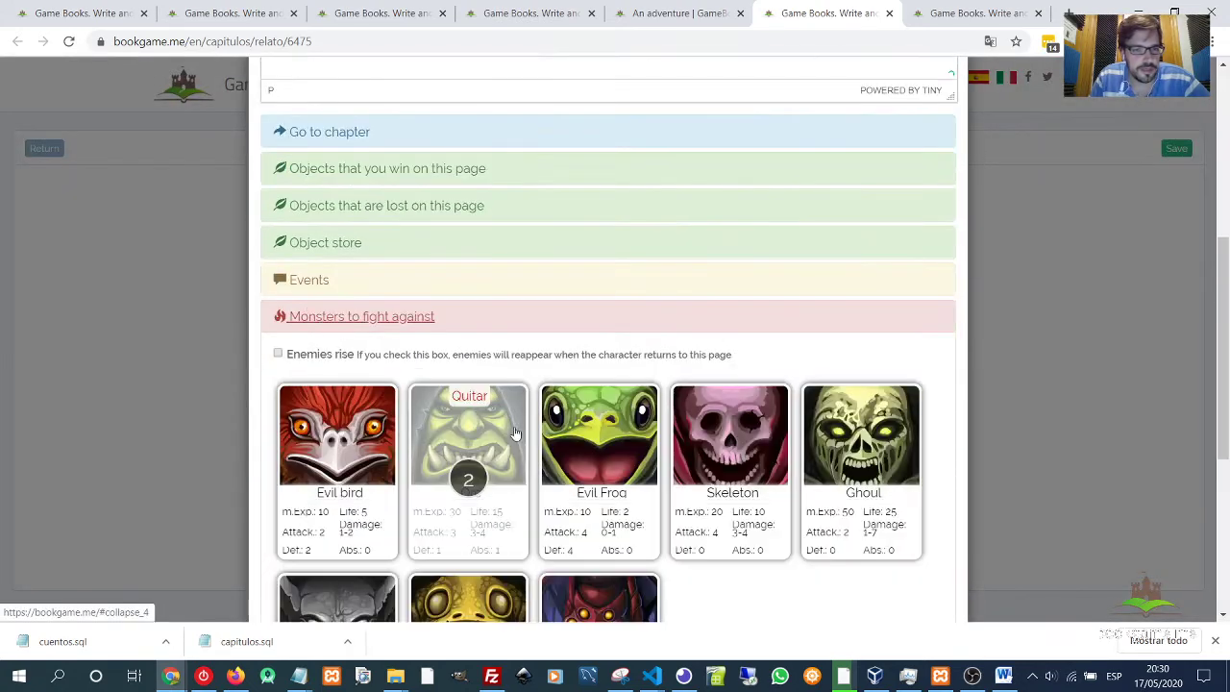
scroll(528, 434, down, 3)
click(476, 236)
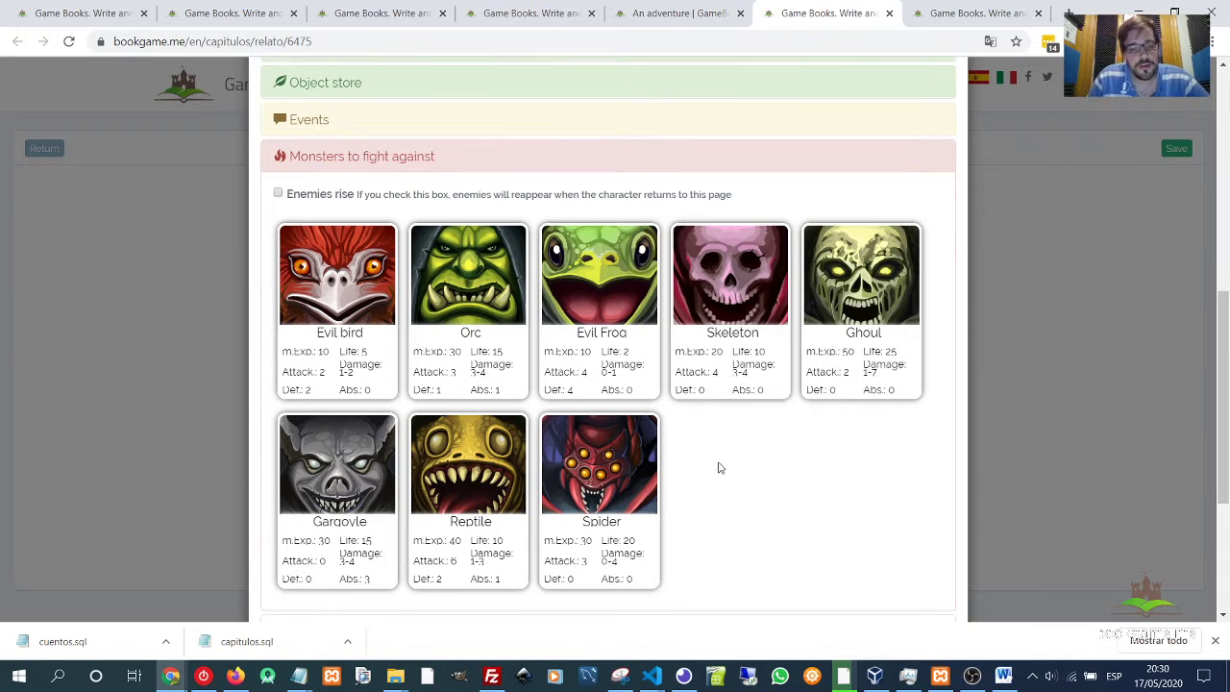
Reload the chapter, replace the green orcs on the "You attack without any help" page with two custom Orcs, and save the page.
key(F5)
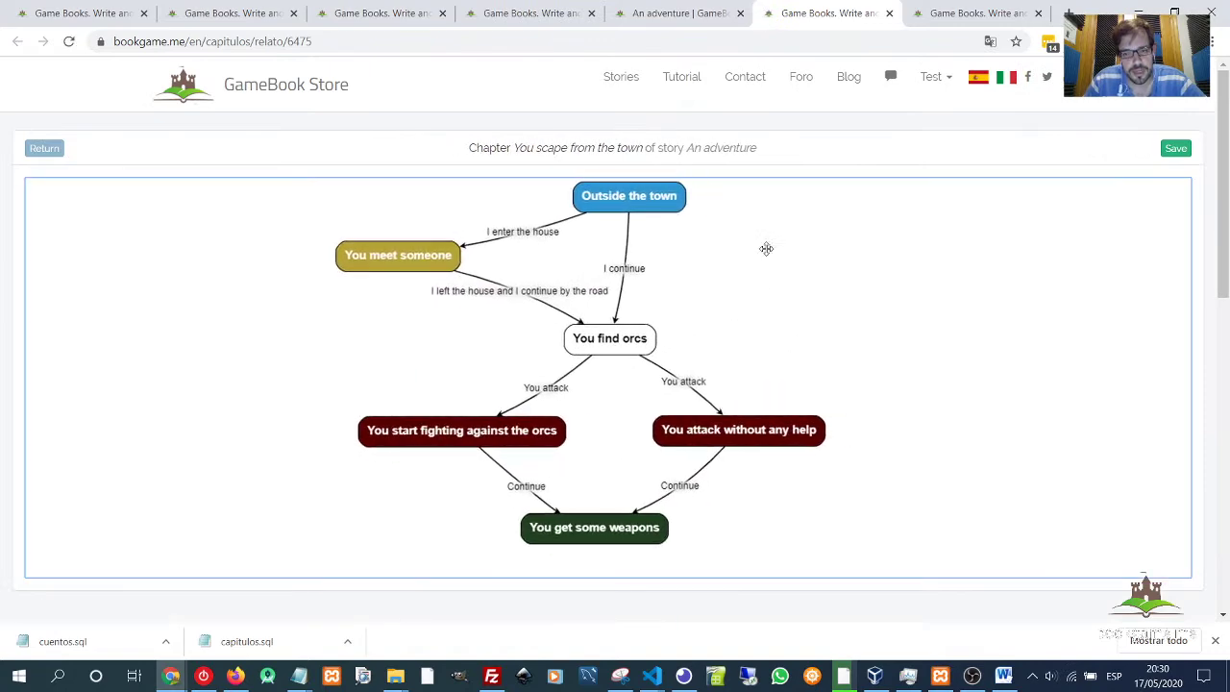
click(750, 433)
scroll(528, 434, down, 5)
click(296, 316)
scroll(481, 307, down, 4)
scroll(506, 285, up, 1)
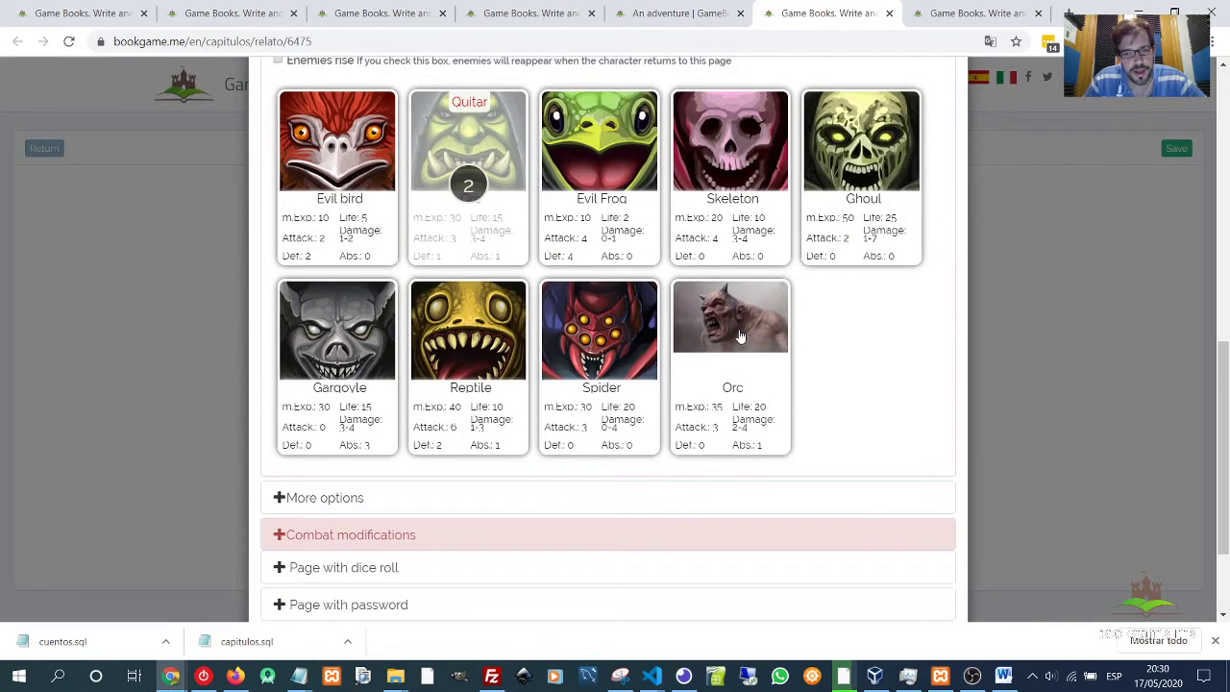
click(745, 331)
click(744, 331)
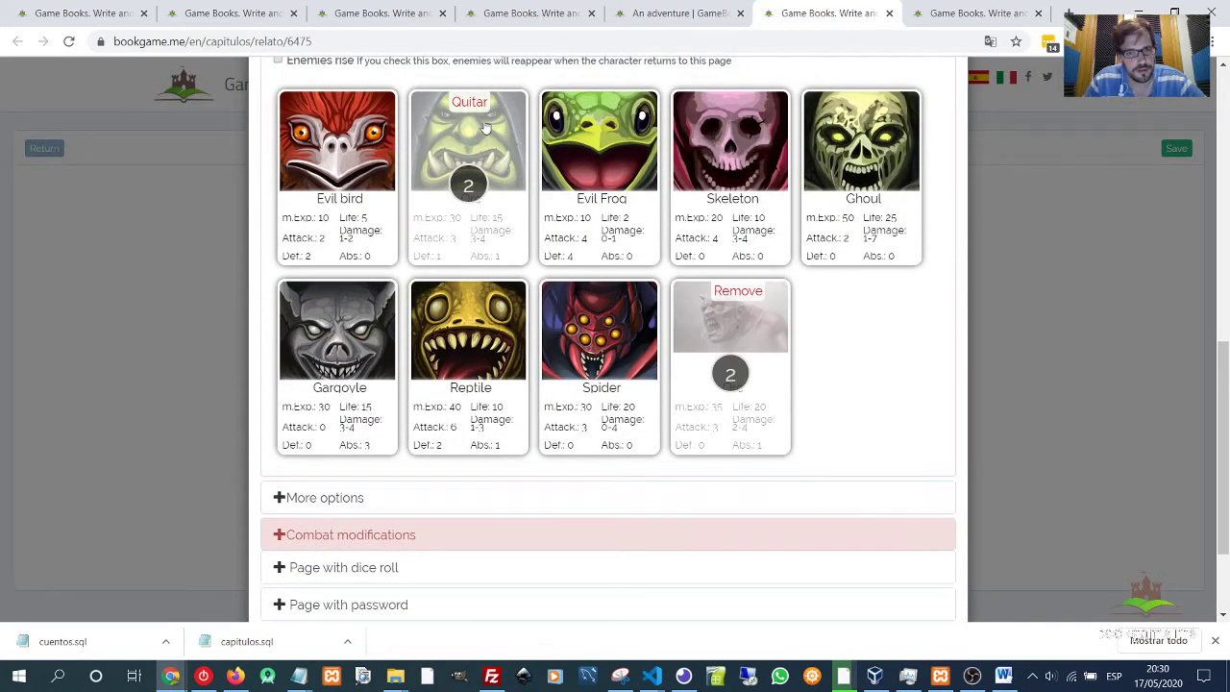
click(476, 112)
scroll(796, 406, down, 3)
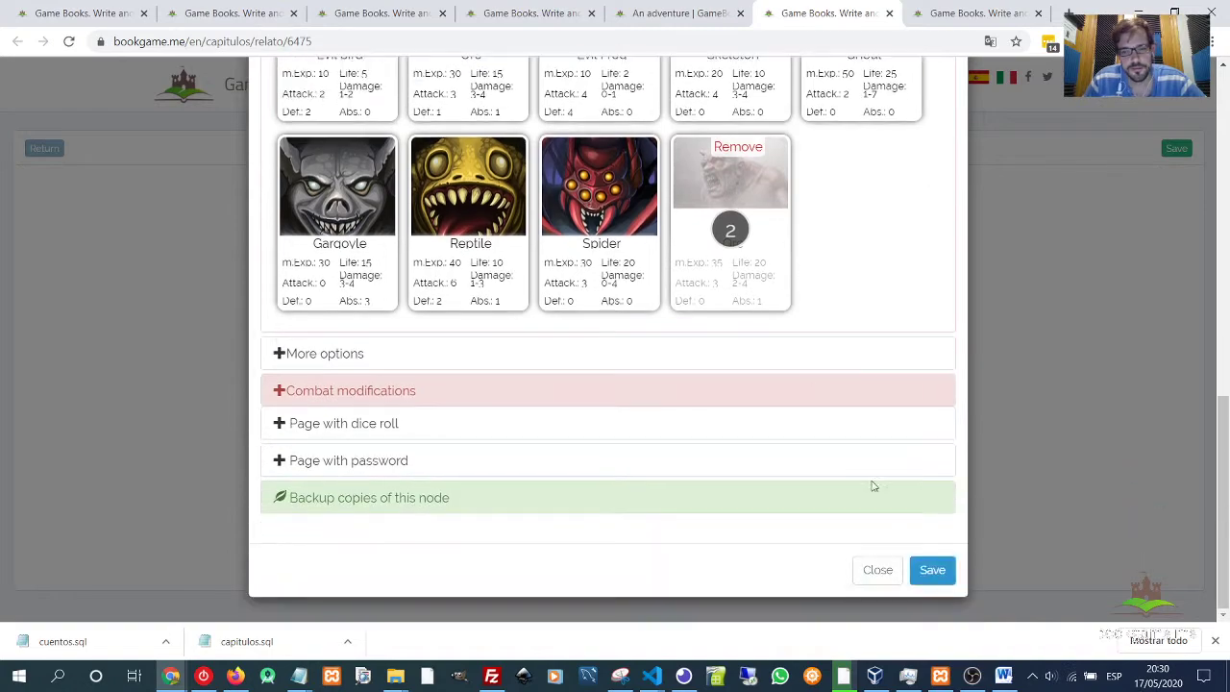
click(931, 572)
Replace the green orcs on the "You start fighting against the orcs" page with two custom Orcs and save the page.
double_click(464, 432)
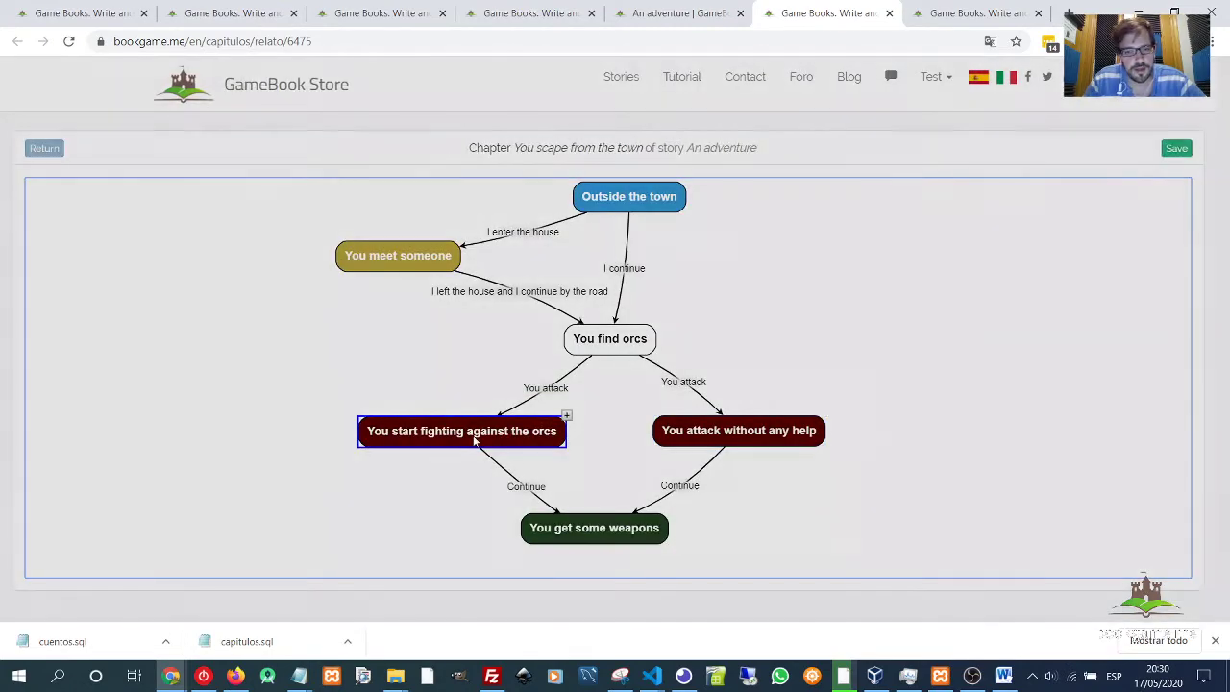
scroll(509, 445, down, 4)
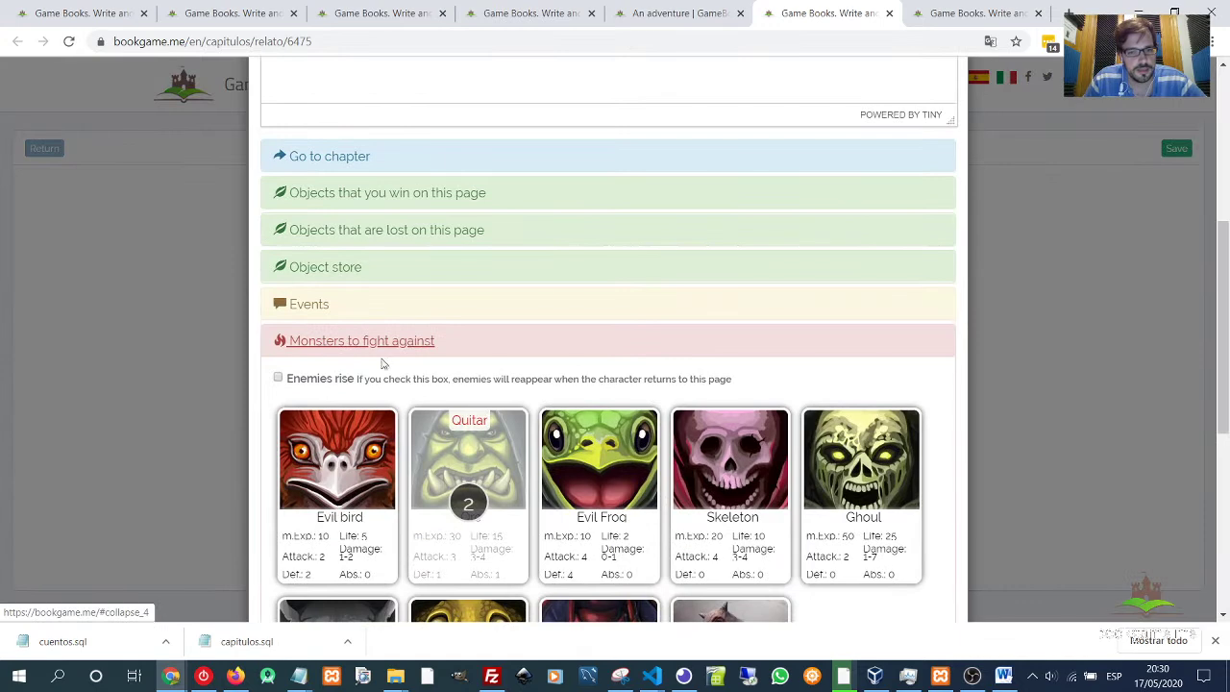
click(478, 430)
scroll(582, 394, down, 3)
click(725, 418)
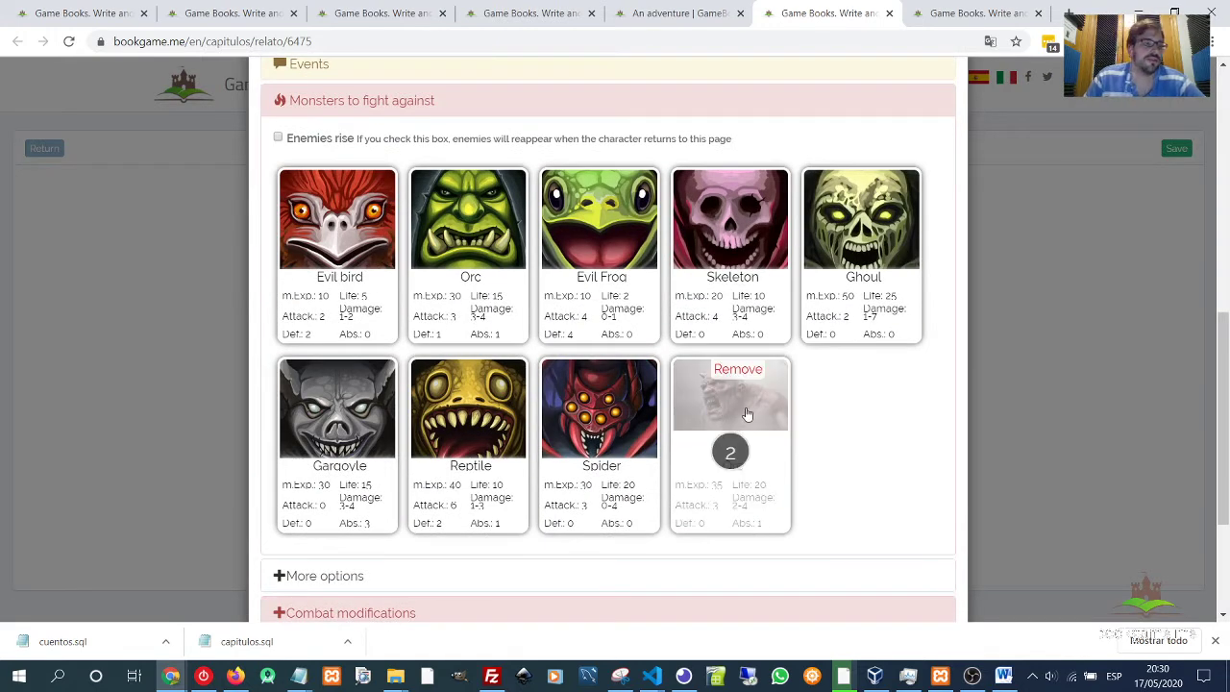
scroll(826, 462, down, 2)
click(932, 569)
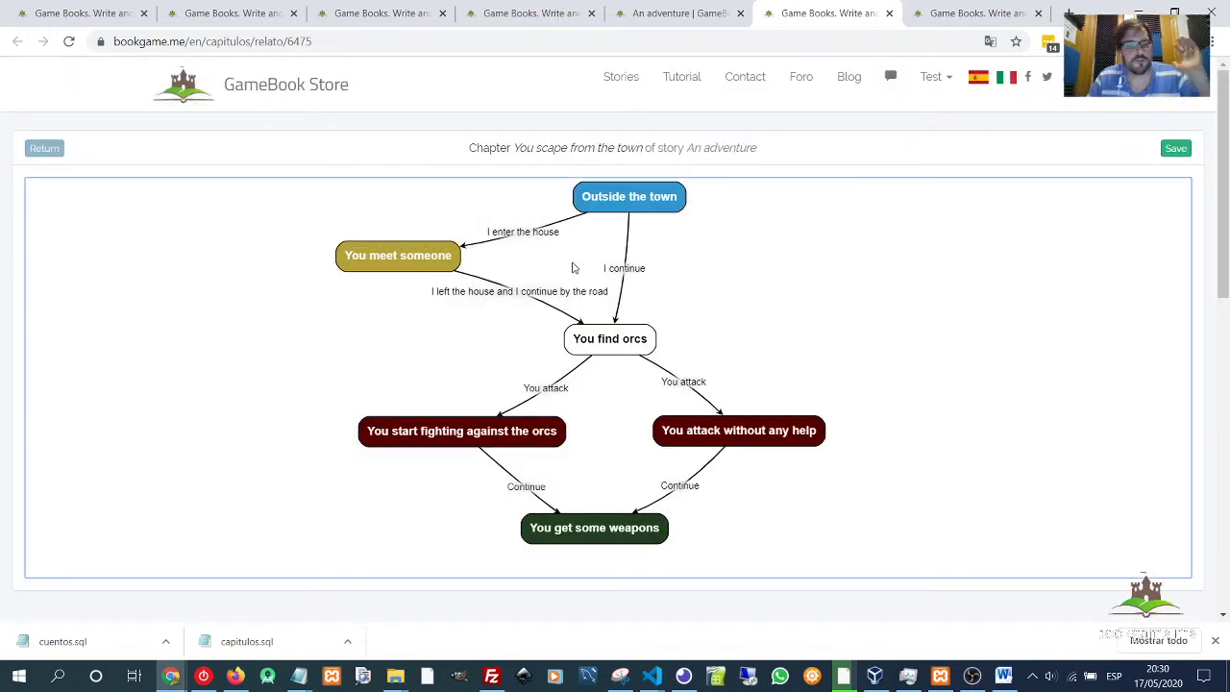
Save the "You scape from the town" chapter.
click(692, 25)
click(812, 19)
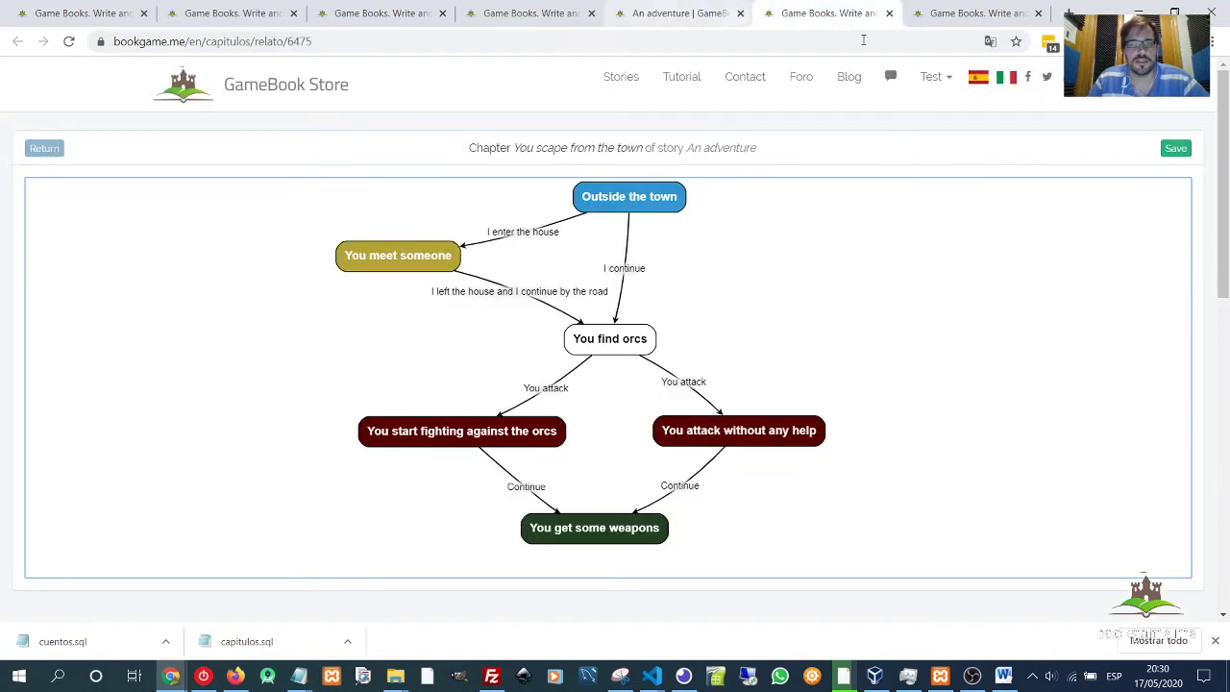
click(1168, 149)
click(991, 7)
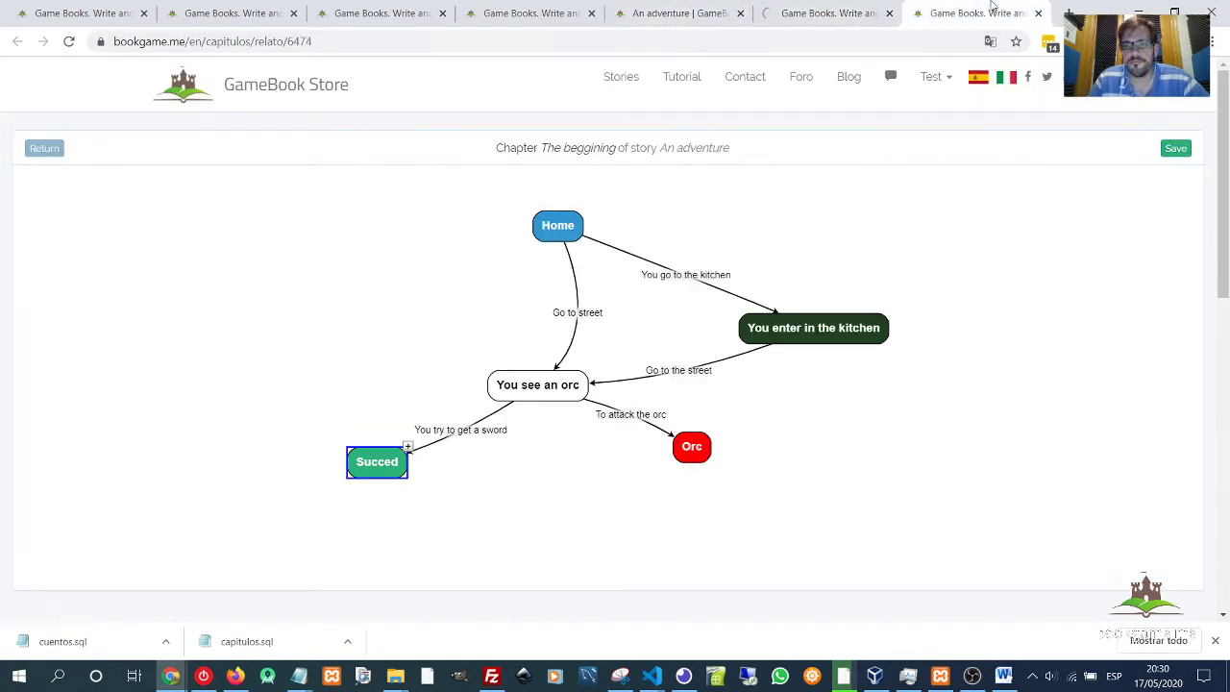
click(826, 13)
click(673, 13)
click(524, 13)
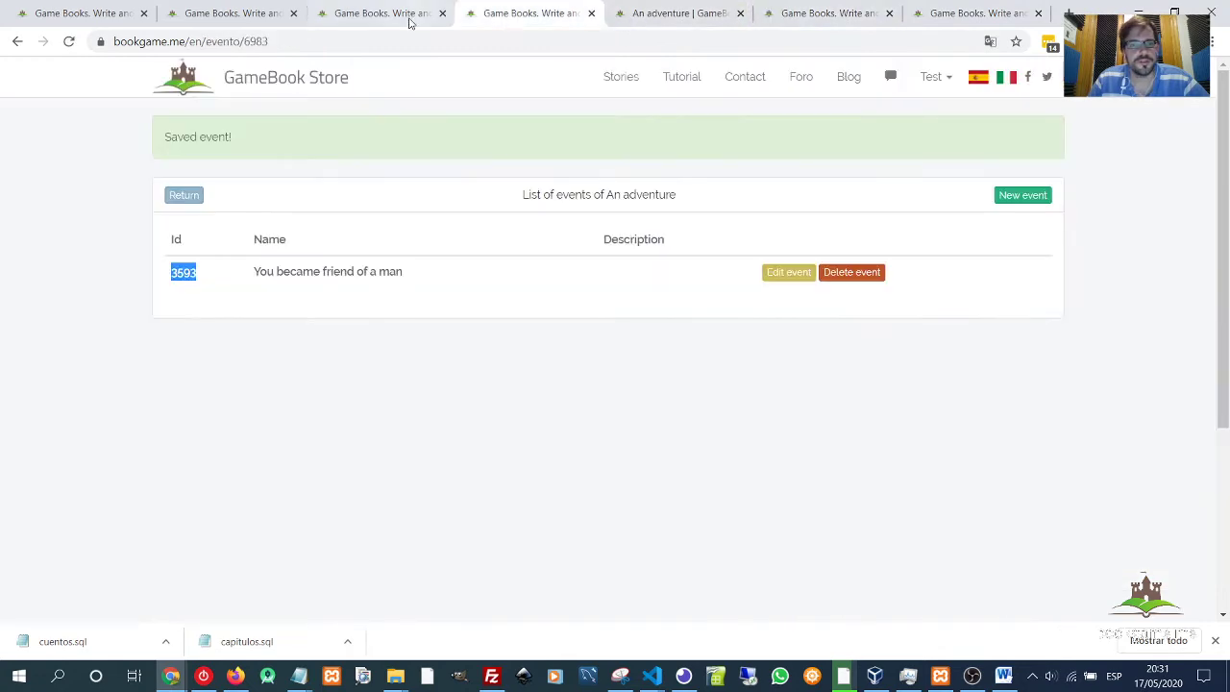
click(410, 21)
click(217, 23)
click(90, 23)
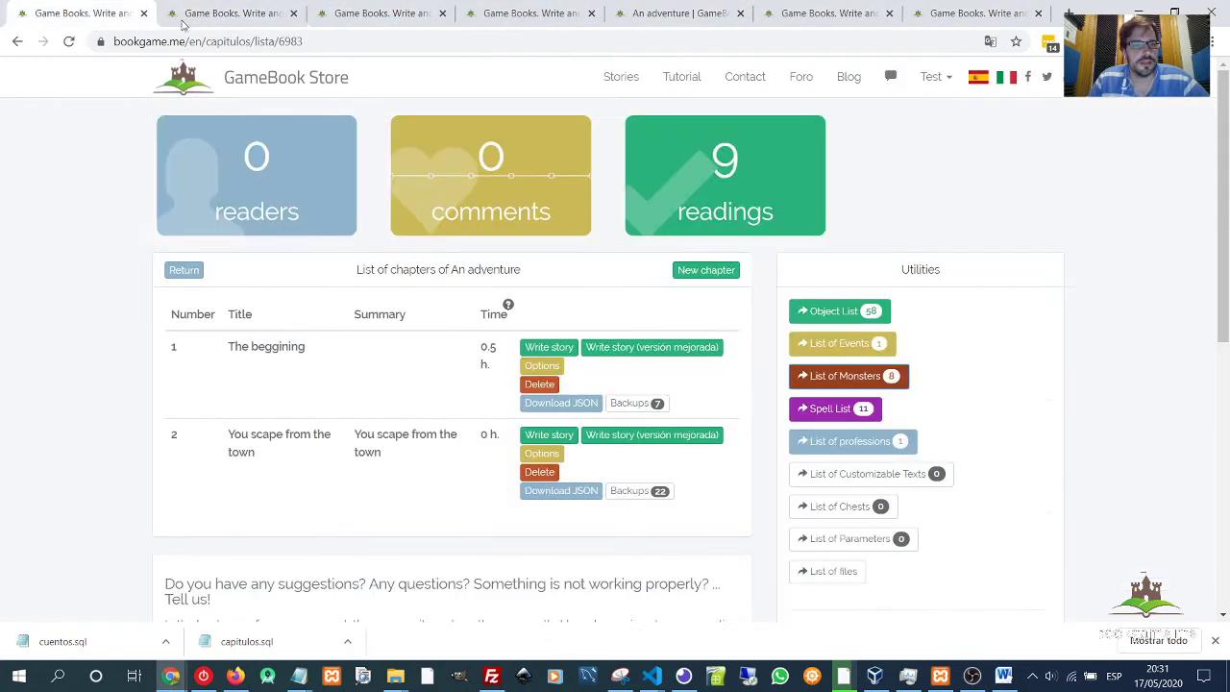
In the reading view of An adventure, start reading again from the character sheet and accept losing the current progress.
click(711, 13)
scroll(347, 389, down, 3)
scroll(189, 326, up, 3)
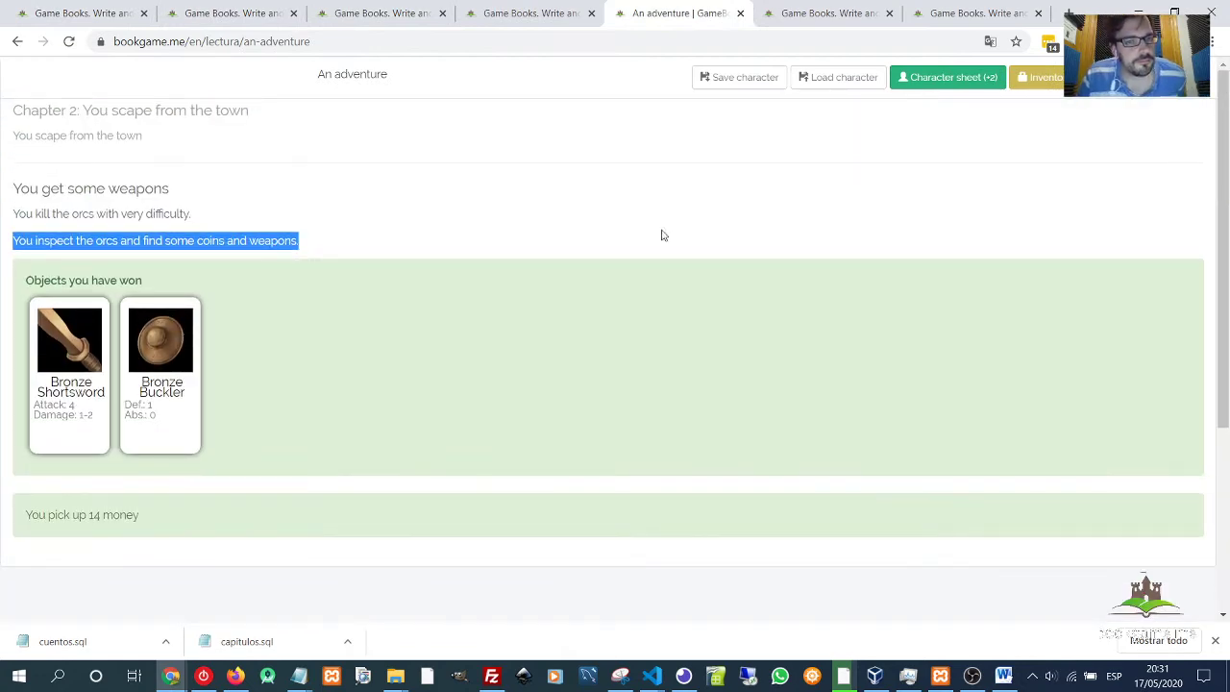
click(927, 79)
scroll(576, 288, down, 2)
scroll(479, 365, down, 2)
click(419, 327)
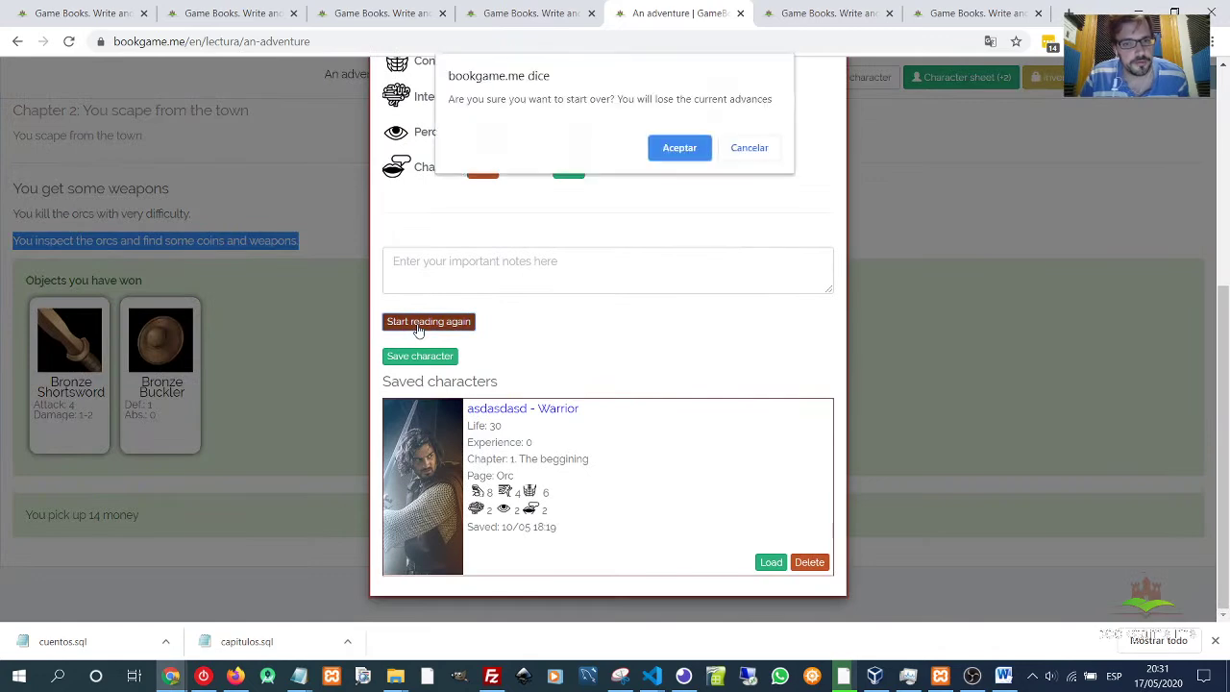
click(684, 146)
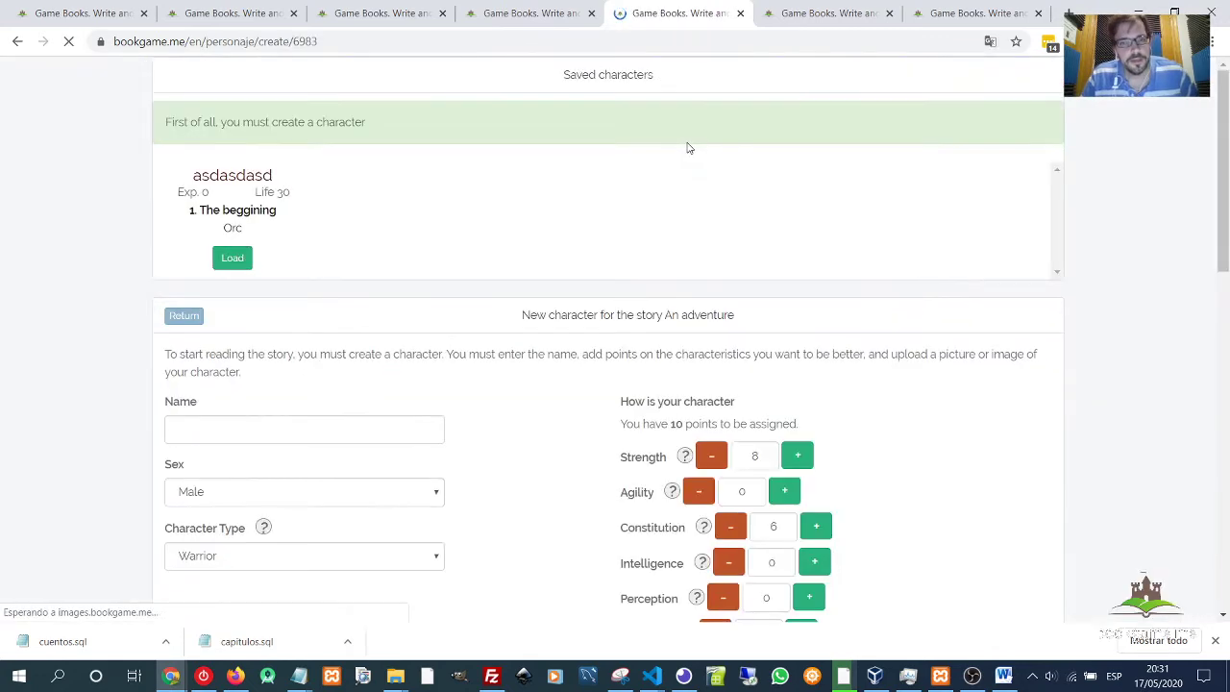
Enter the new character's name and raise the agility to 4.
scroll(324, 316, down, 3)
click(218, 197)
text(Lucas)
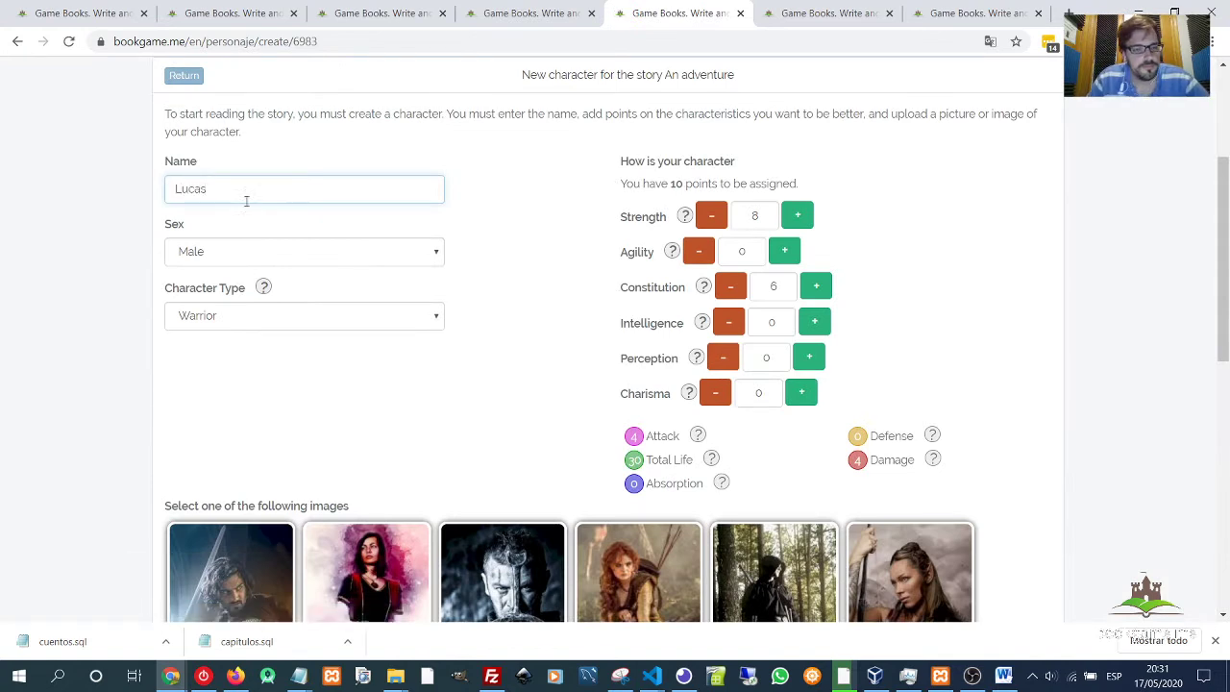
click(783, 253)
click(784, 254)
click(784, 254)
click(784, 254)
click(815, 322)
click(814, 322)
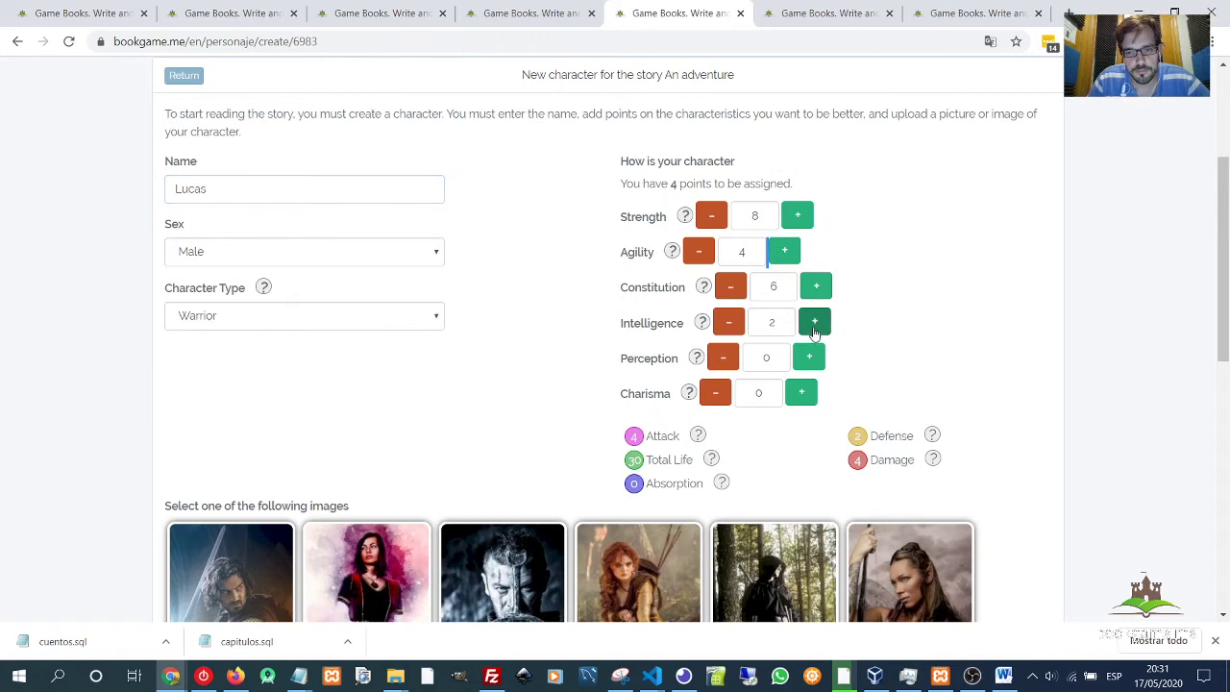
click(728, 327)
click(728, 326)
Raise the character's agility, strength and constitution by 2 points each.
click(784, 251)
click(784, 251)
click(796, 216)
click(796, 216)
click(815, 285)
click(816, 286)
Choose a portrait for the character and create it to start reading the story.
scroll(447, 349, down, 3)
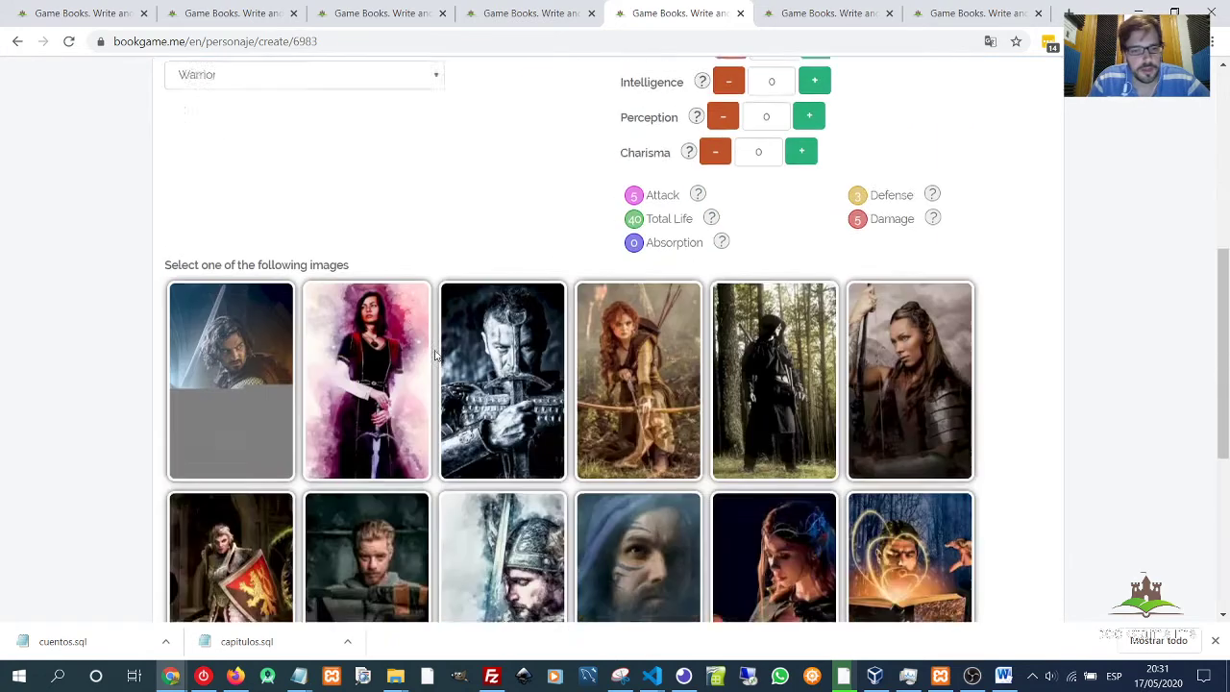
click(191, 233)
scroll(144, 433, down, 4)
click(178, 529)
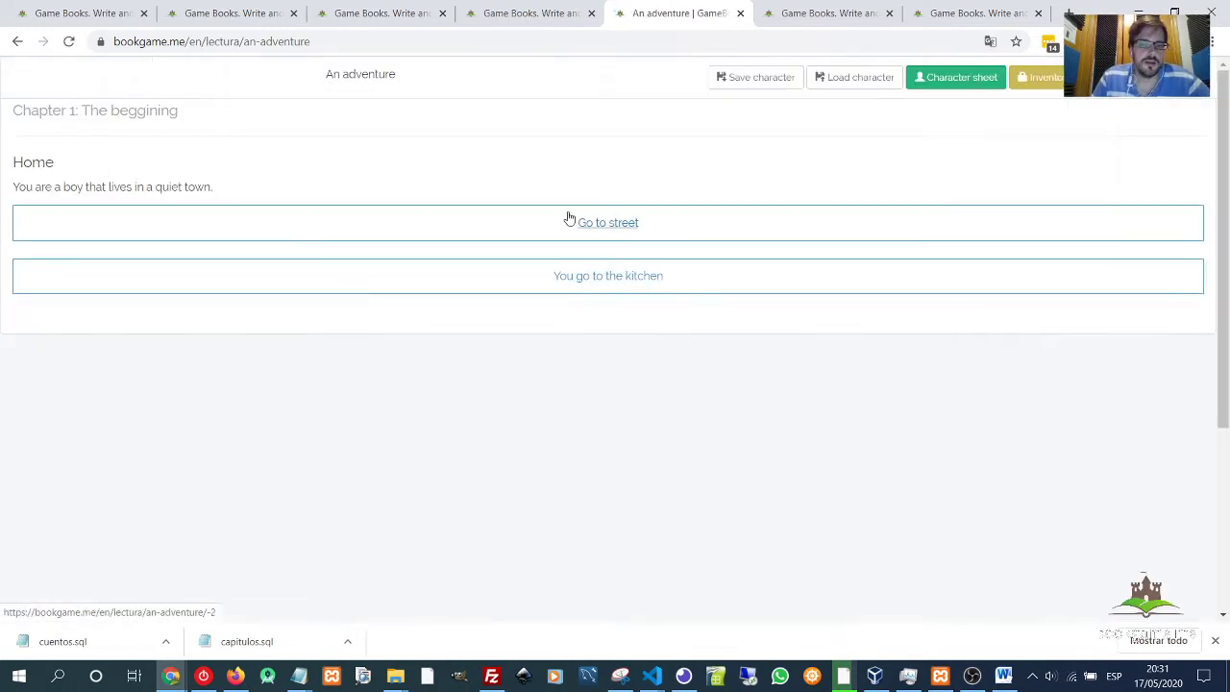
Read through Chapter 1 by choosing the kitchen, the street and the sword attempt, and continue to Chapter 2.
click(577, 279)
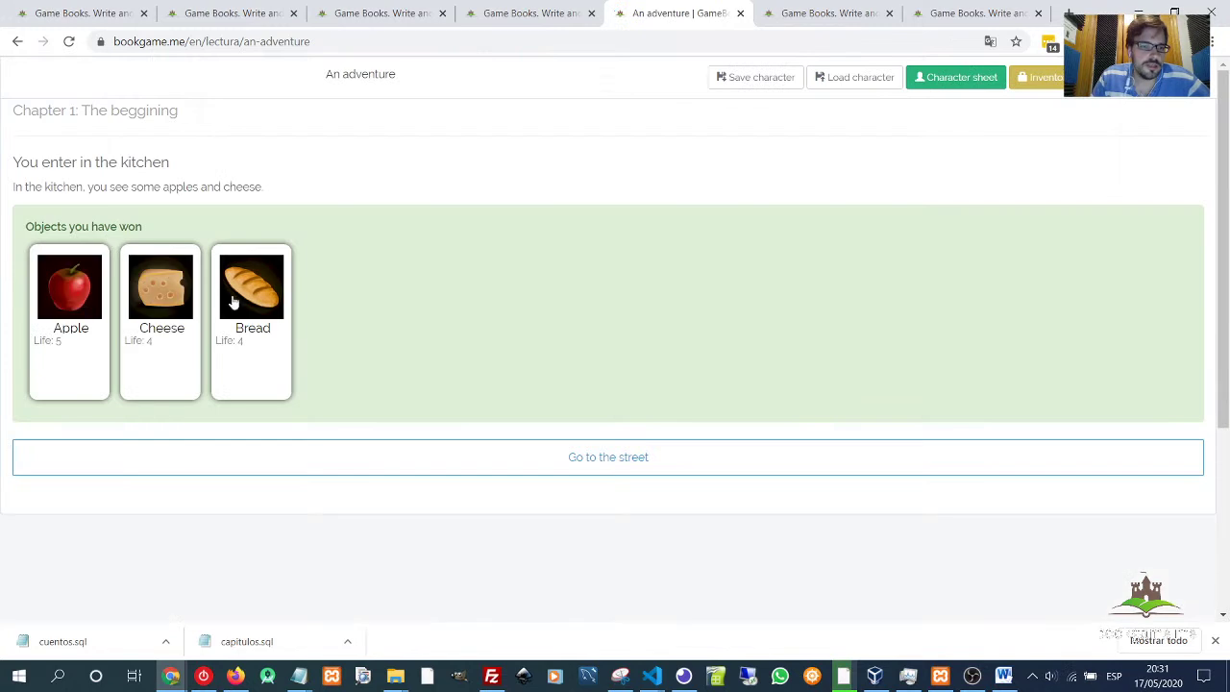
click(610, 456)
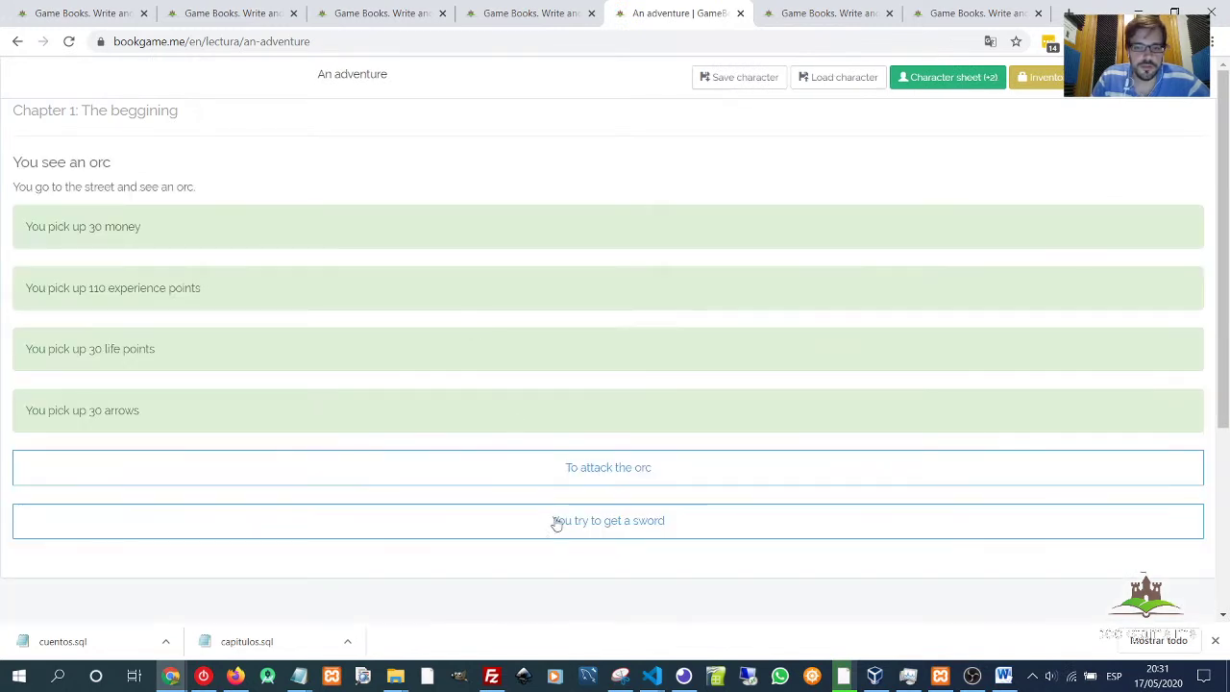
click(557, 531)
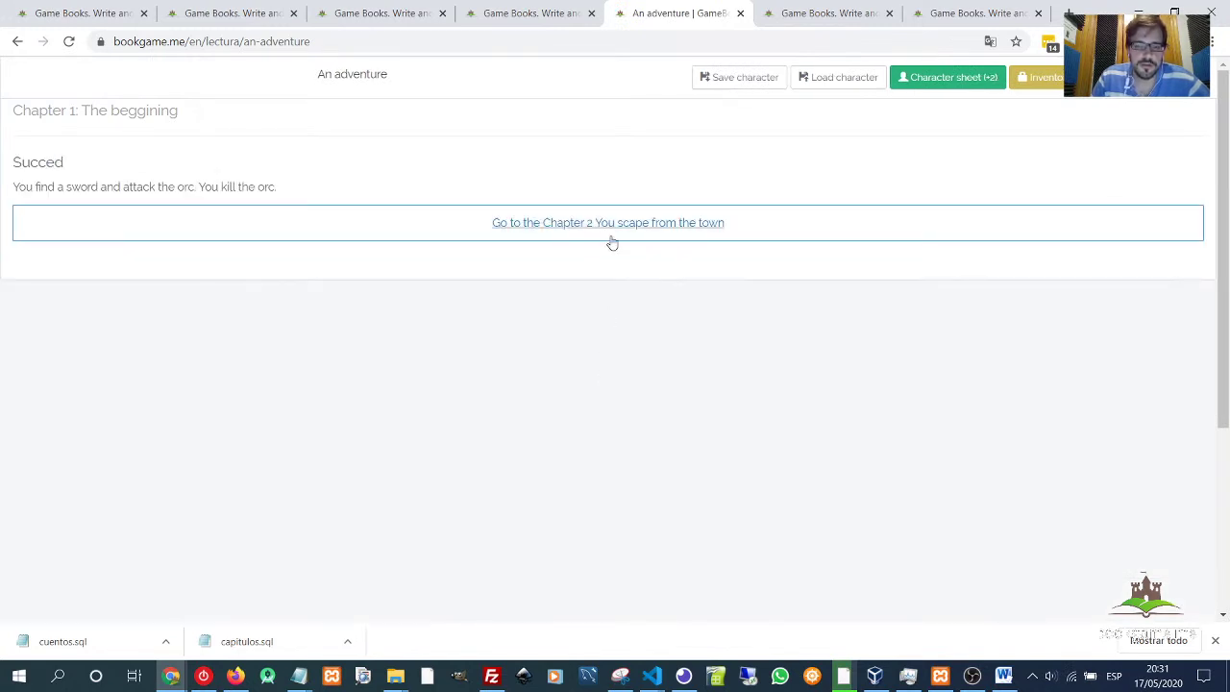
click(486, 224)
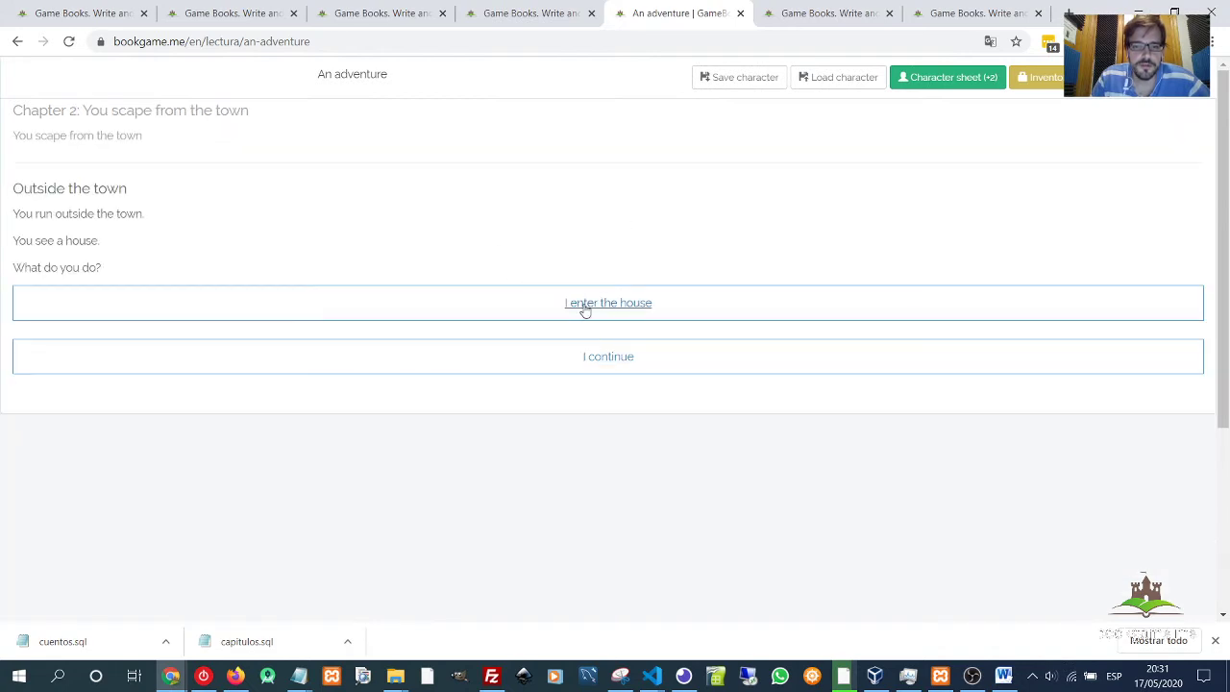
In Chapter 2, enter the house, leave it by the road and continue to the fight against the orcs.
click(584, 310)
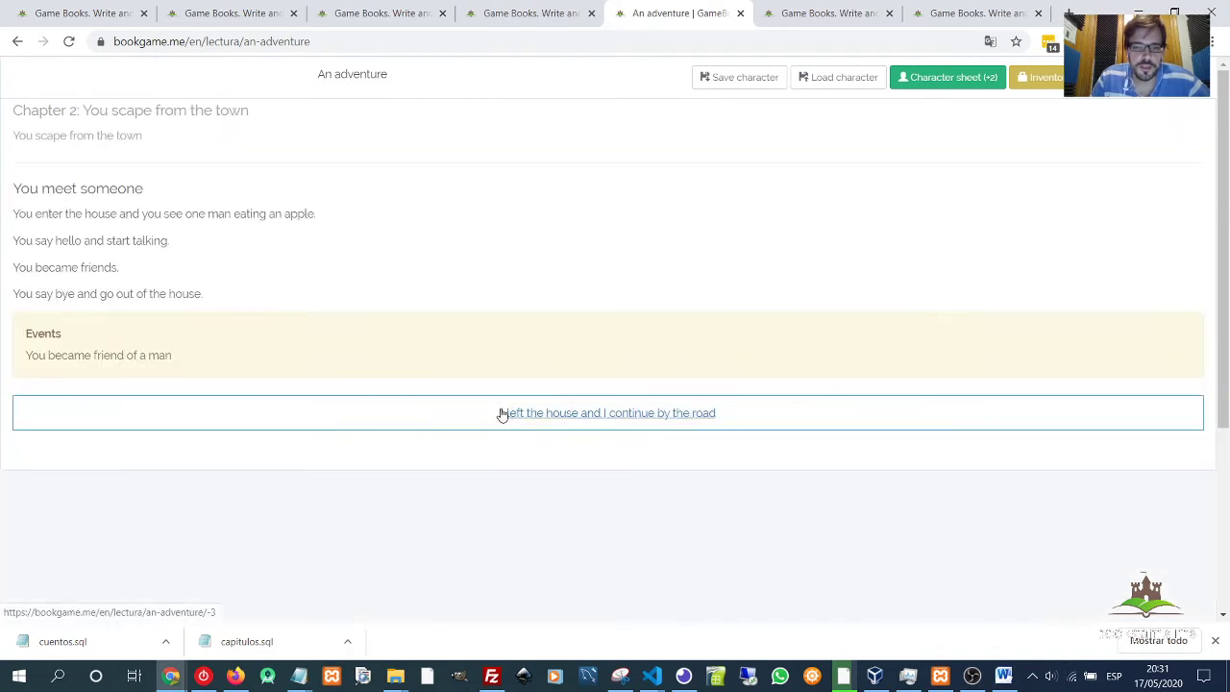
click(485, 414)
click(593, 254)
scroll(420, 393, down, 2)
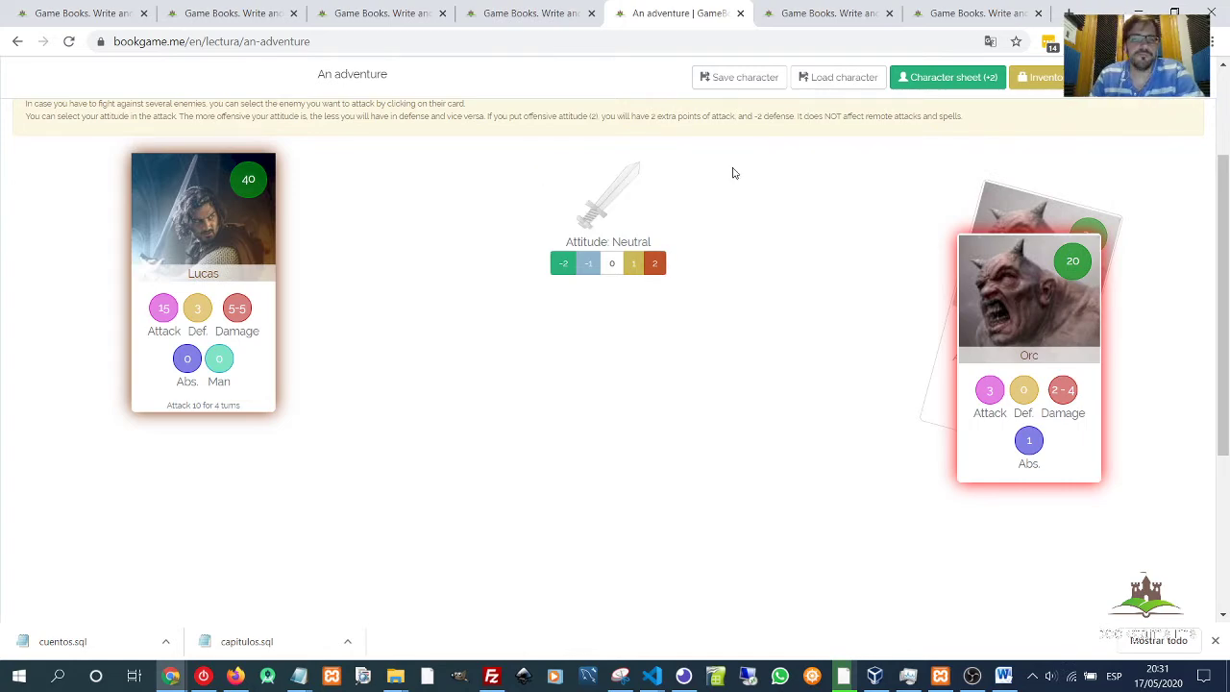
Switch to the Word outline and review the points on creating enemies and the combat system.
key(alt+Tab)
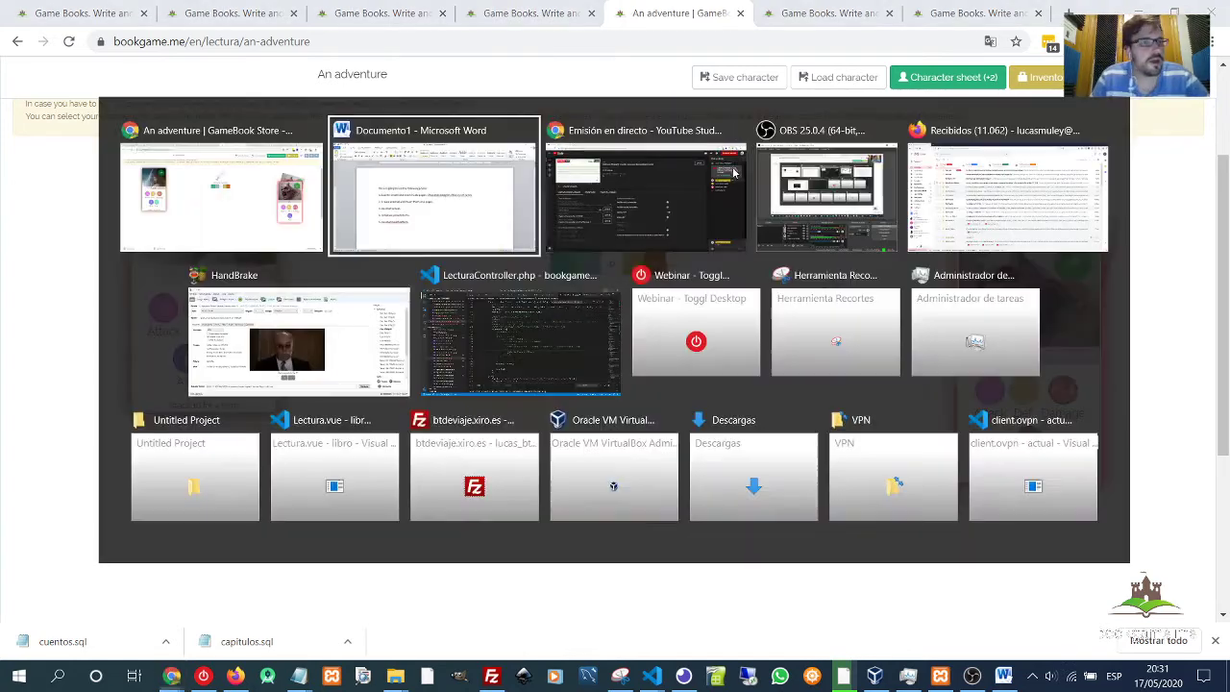
drag(295, 356, 628, 360)
click(632, 360)
drag(295, 397, 475, 398)
click(470, 401)
key(shift+Home)
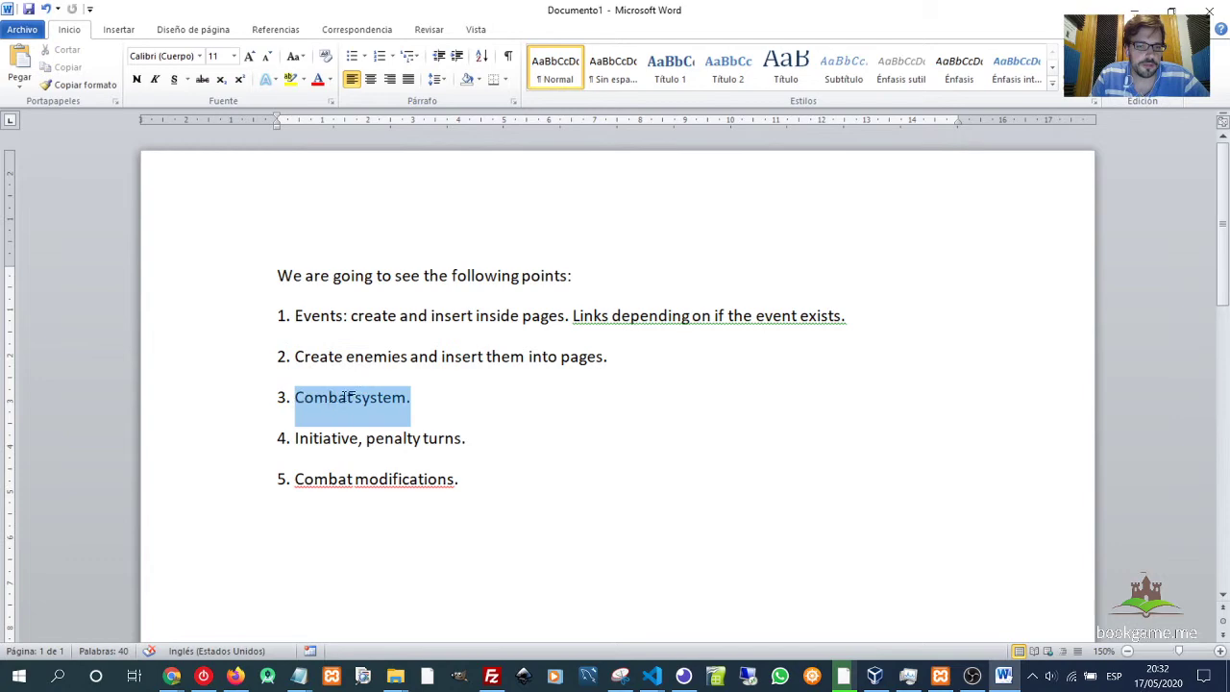
Return to the fight page in Chrome and check the base attack value on the character sheet.
key(alt+Tab)
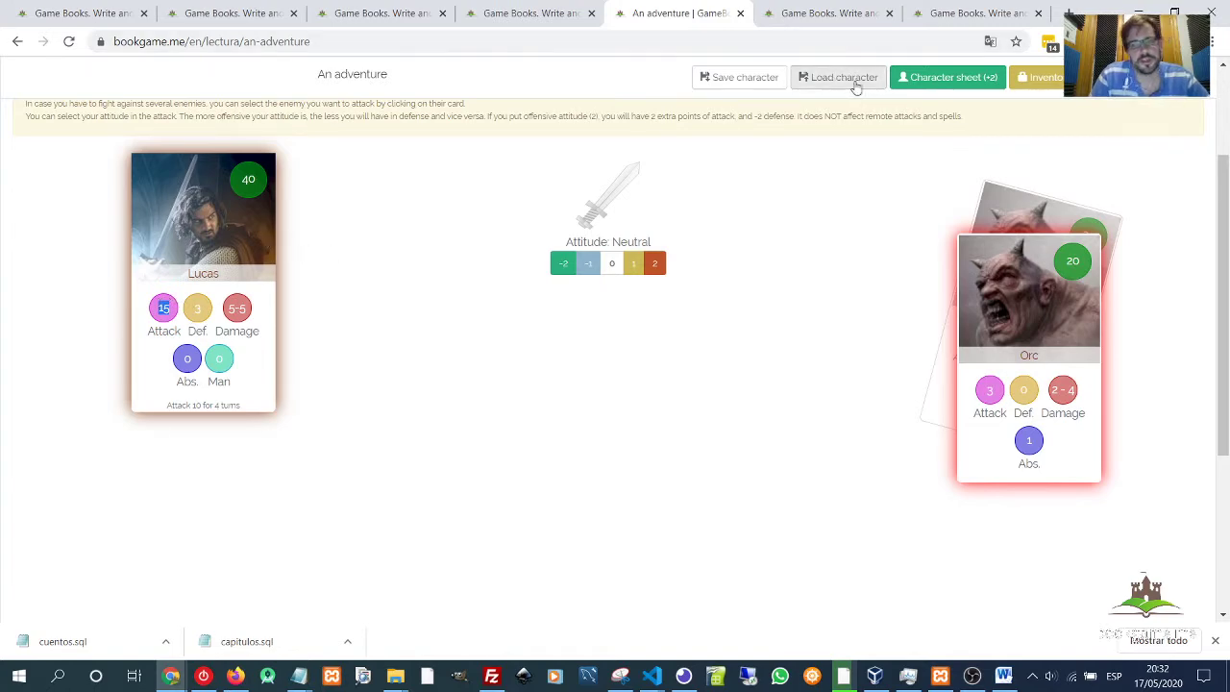
click(961, 85)
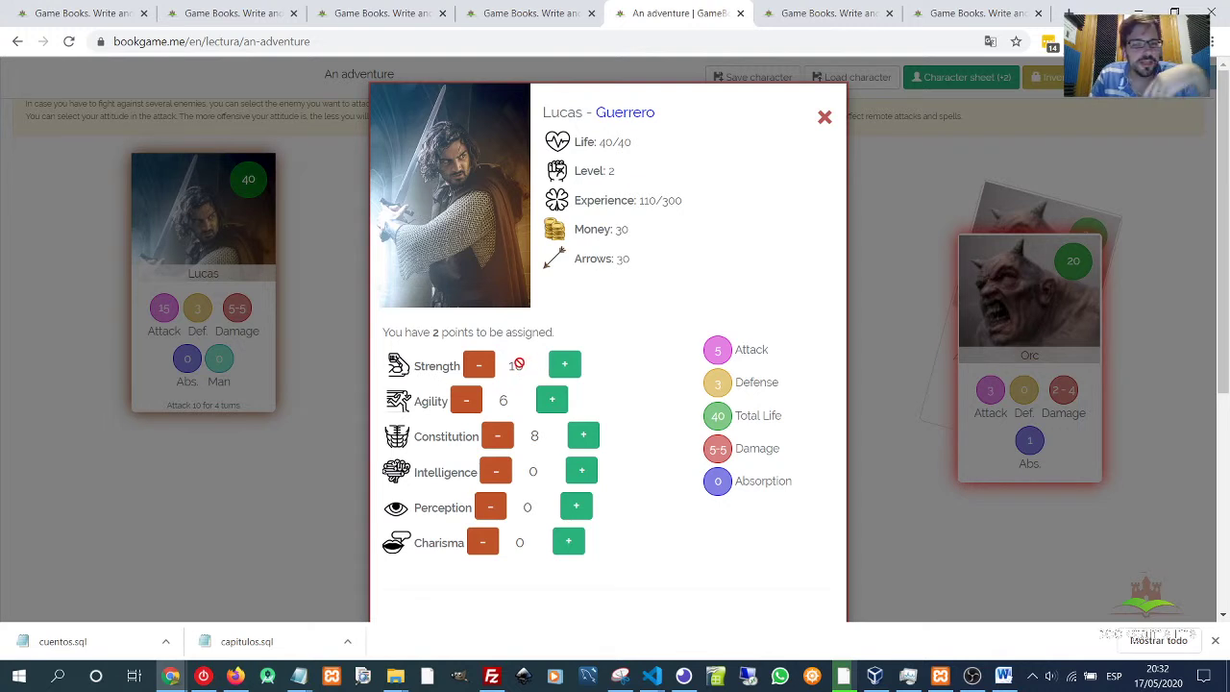
double_click(729, 351)
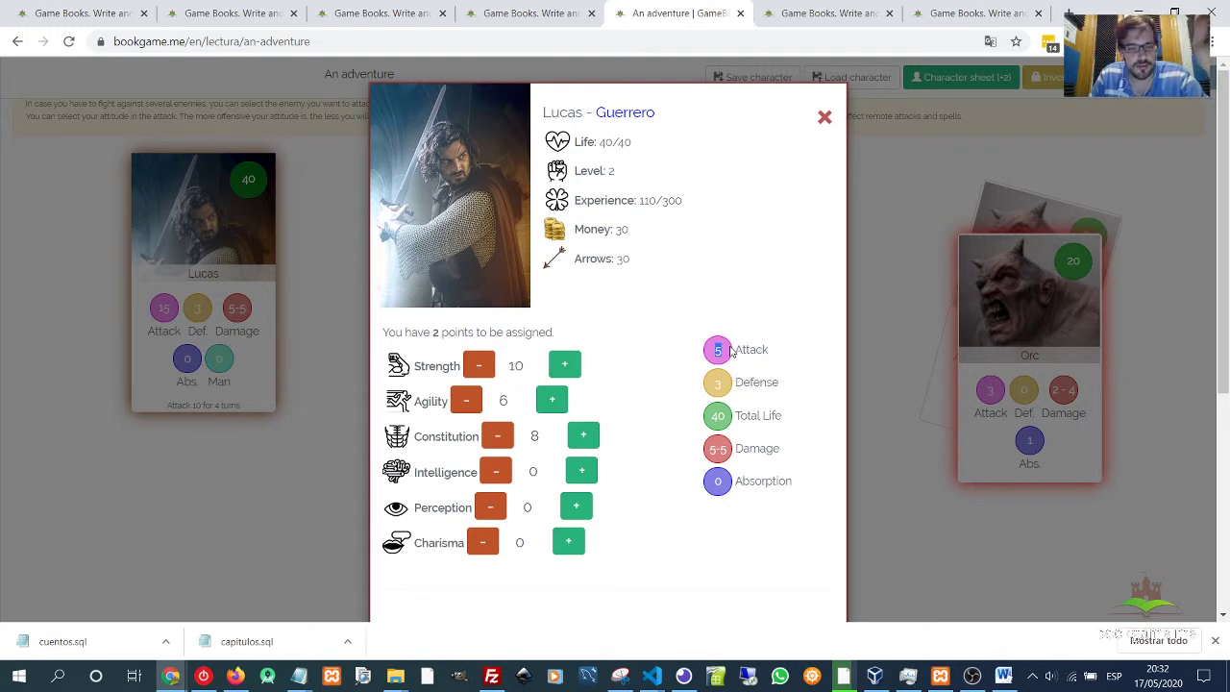
click(824, 116)
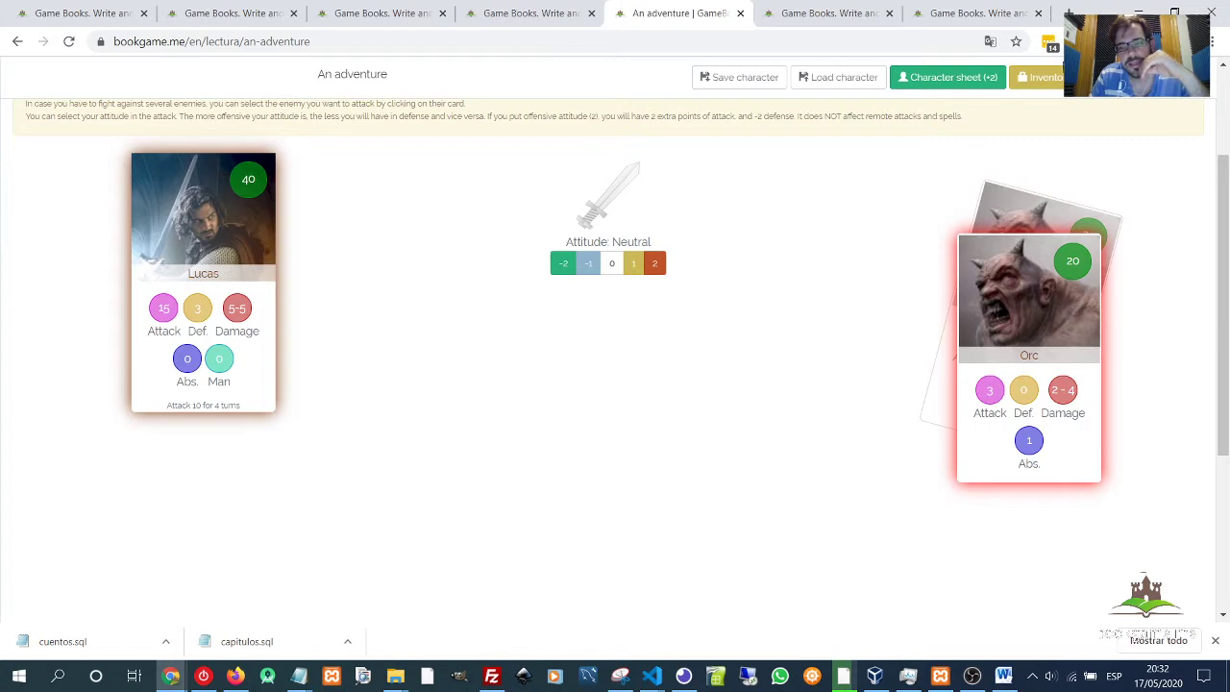
Review the weapon categories in the character's inventory and close it.
click(1036, 77)
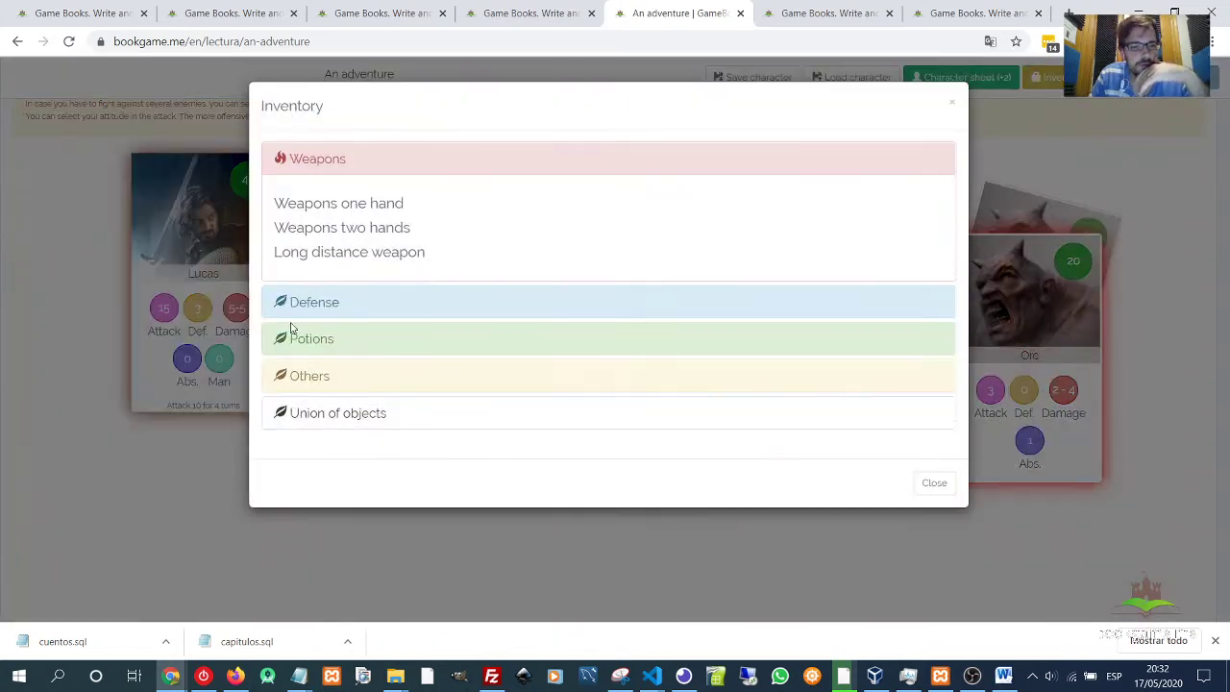
drag(286, 202, 425, 250)
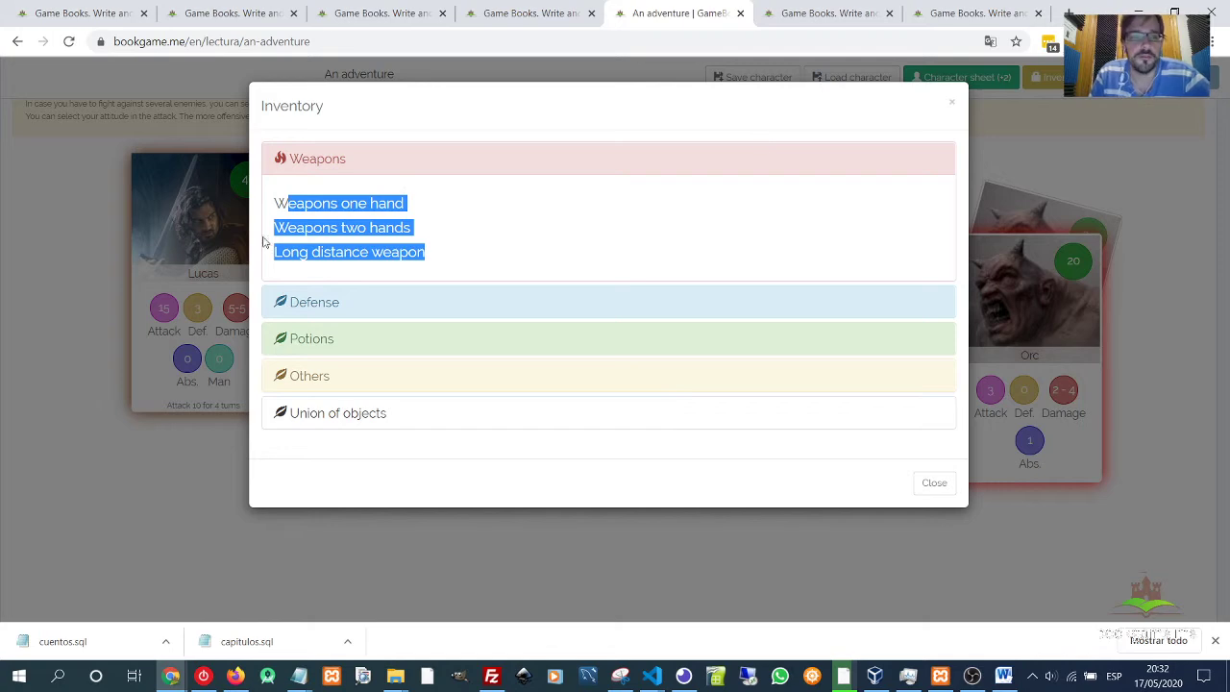
double_click(363, 203)
click(950, 102)
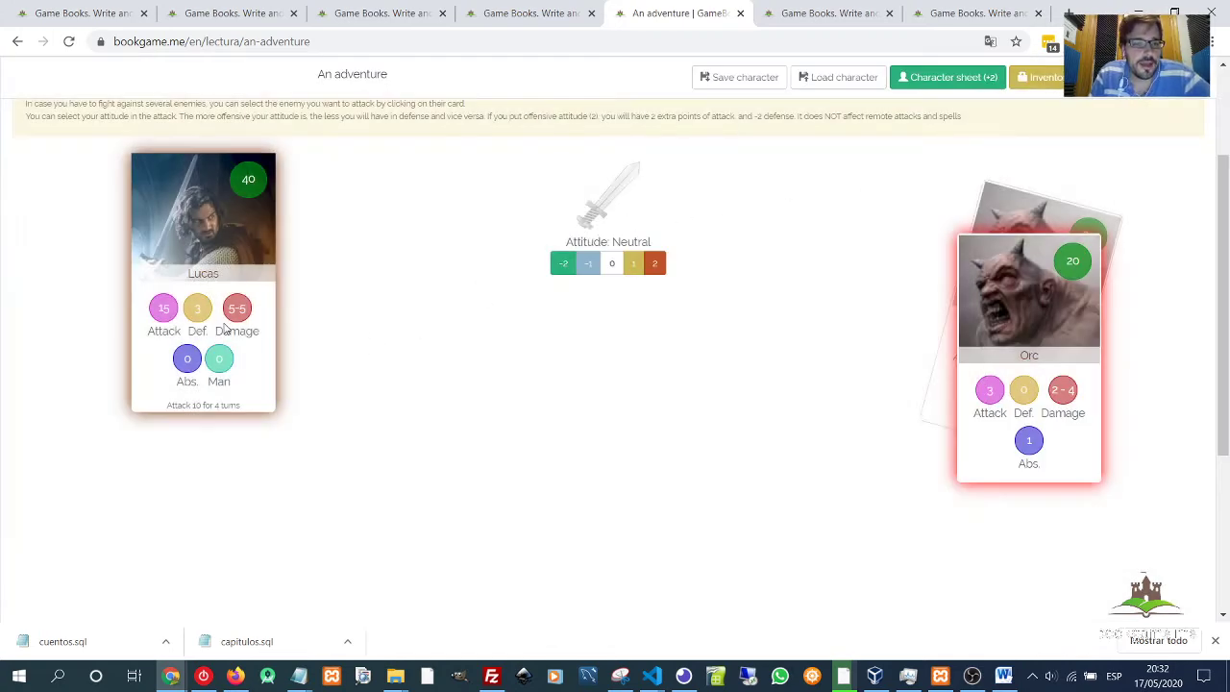
Examine the temporary attack bonus and its number of turns on the character's combat card.
drag(168, 405, 240, 405)
click(196, 406)
double_click(196, 406)
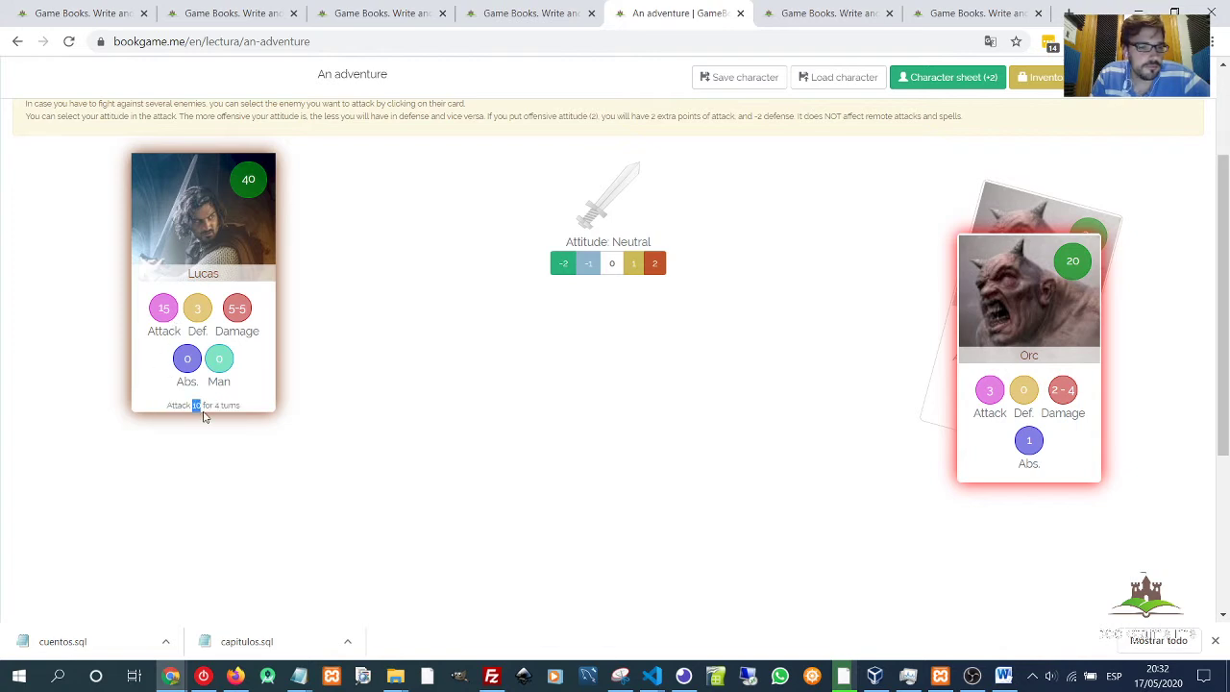
drag(213, 407, 244, 409)
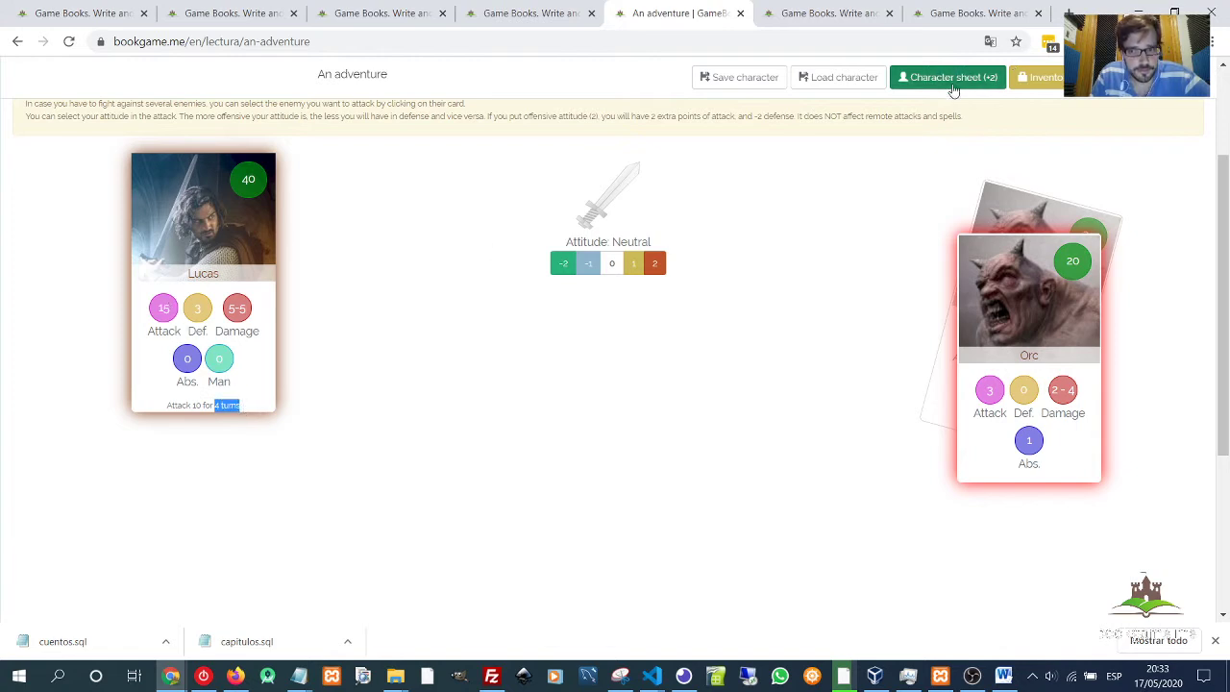
double_click(197, 405)
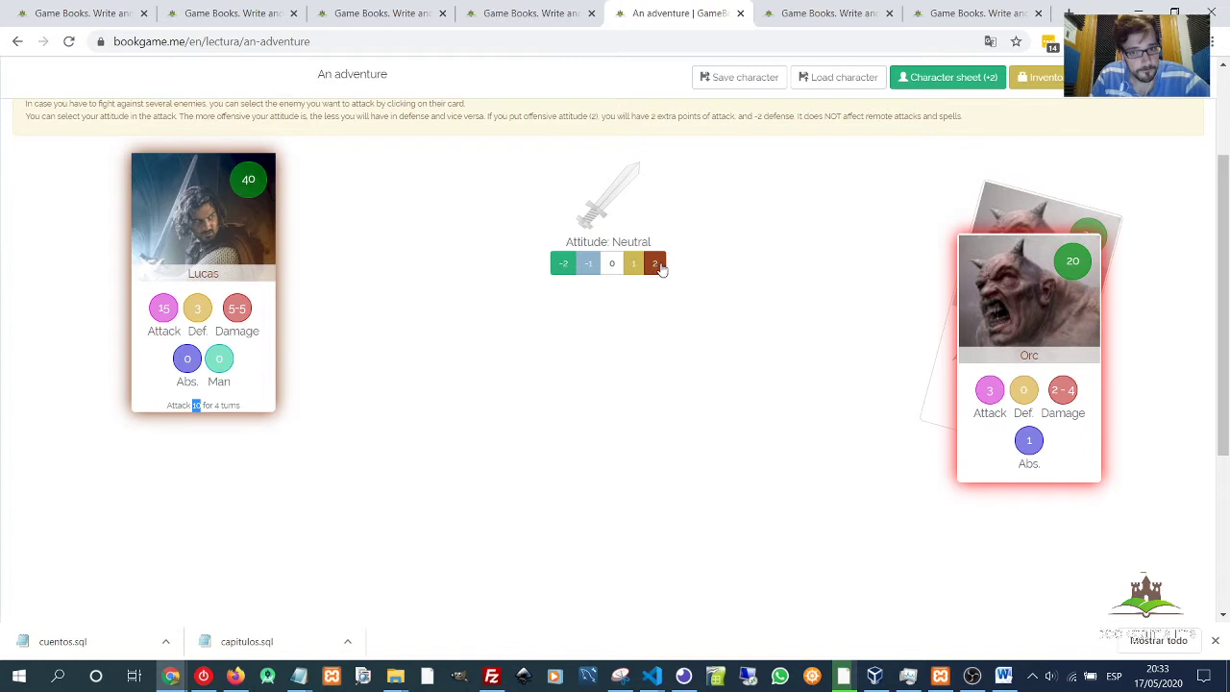
Set the character's combat attitude to offensive, level 2.
drag(566, 241, 609, 241)
click(654, 263)
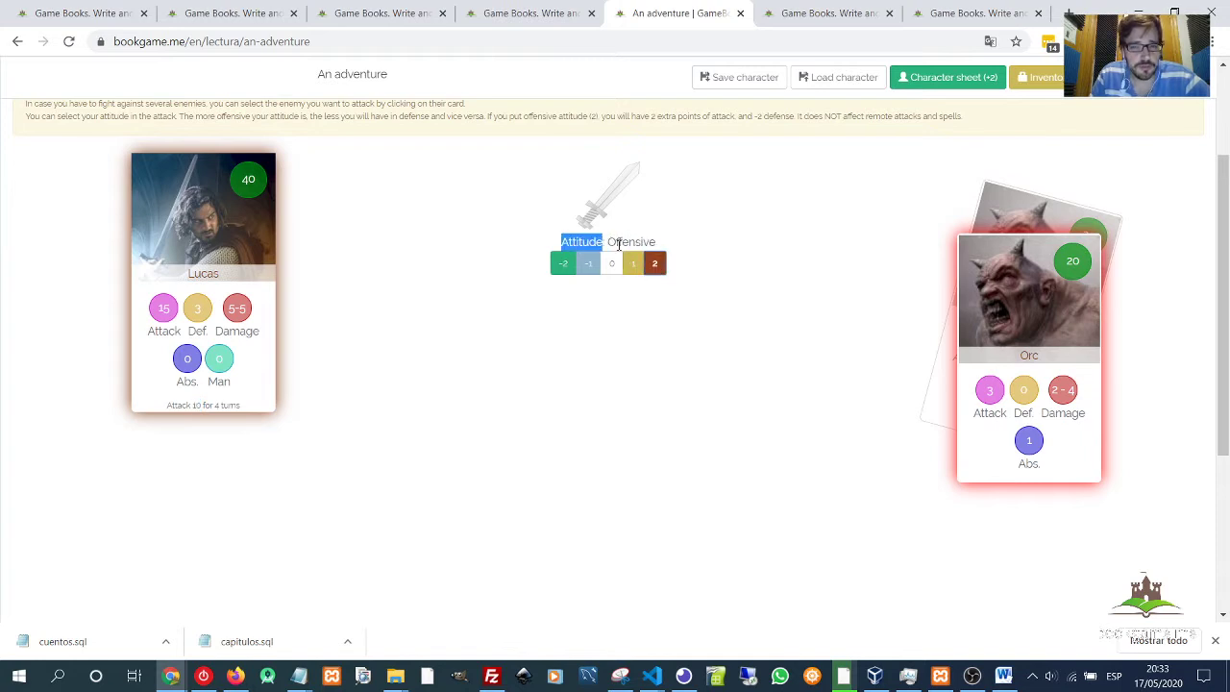
drag(609, 241, 663, 243)
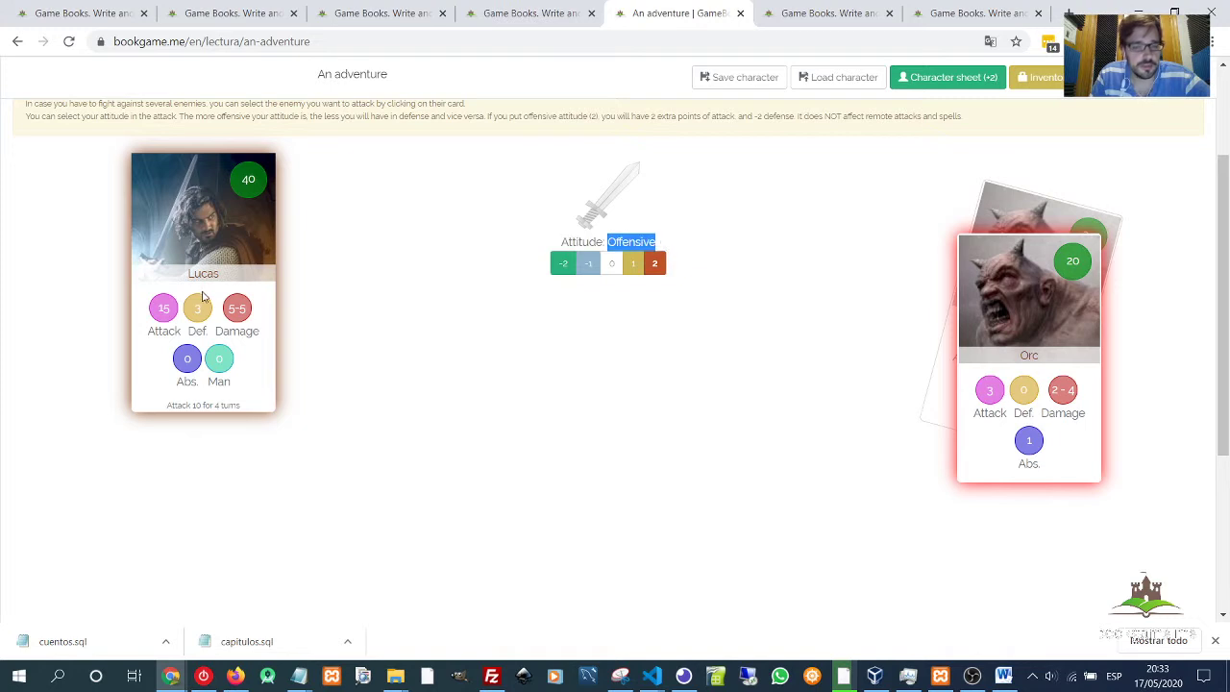
Examine the character's attack and defense values, the attitude rules and the combat log headings on the fight page.
drag(158, 309, 177, 310)
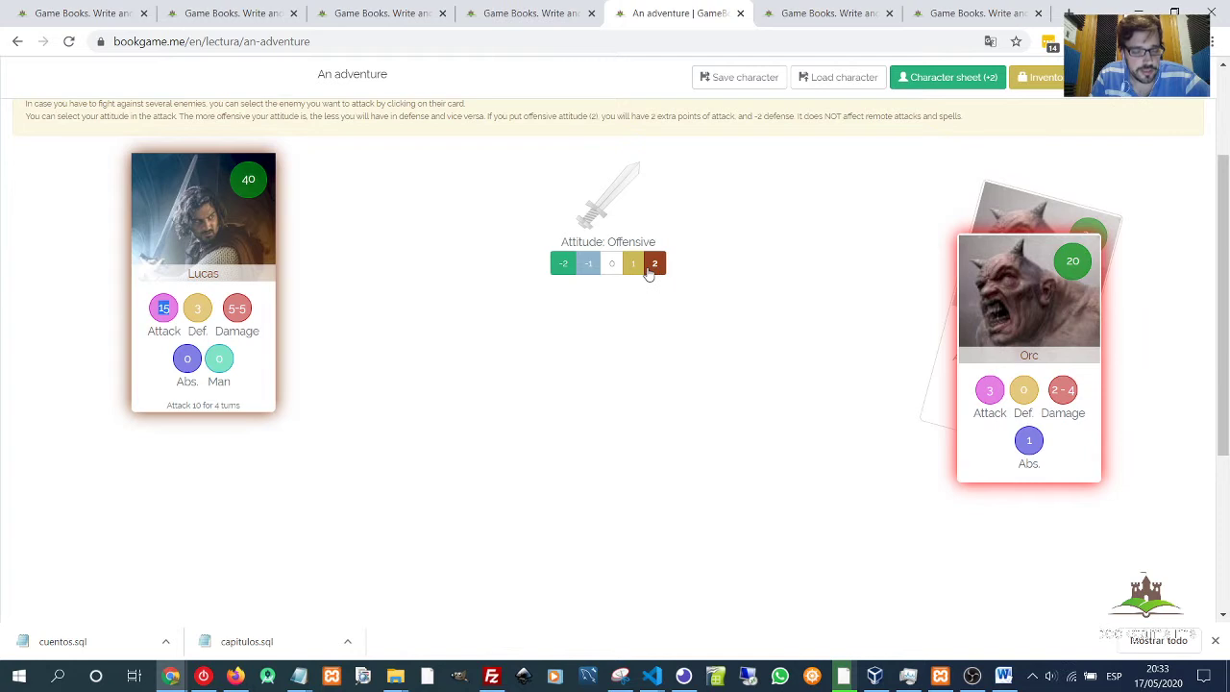
scroll(655, 270, down, 1)
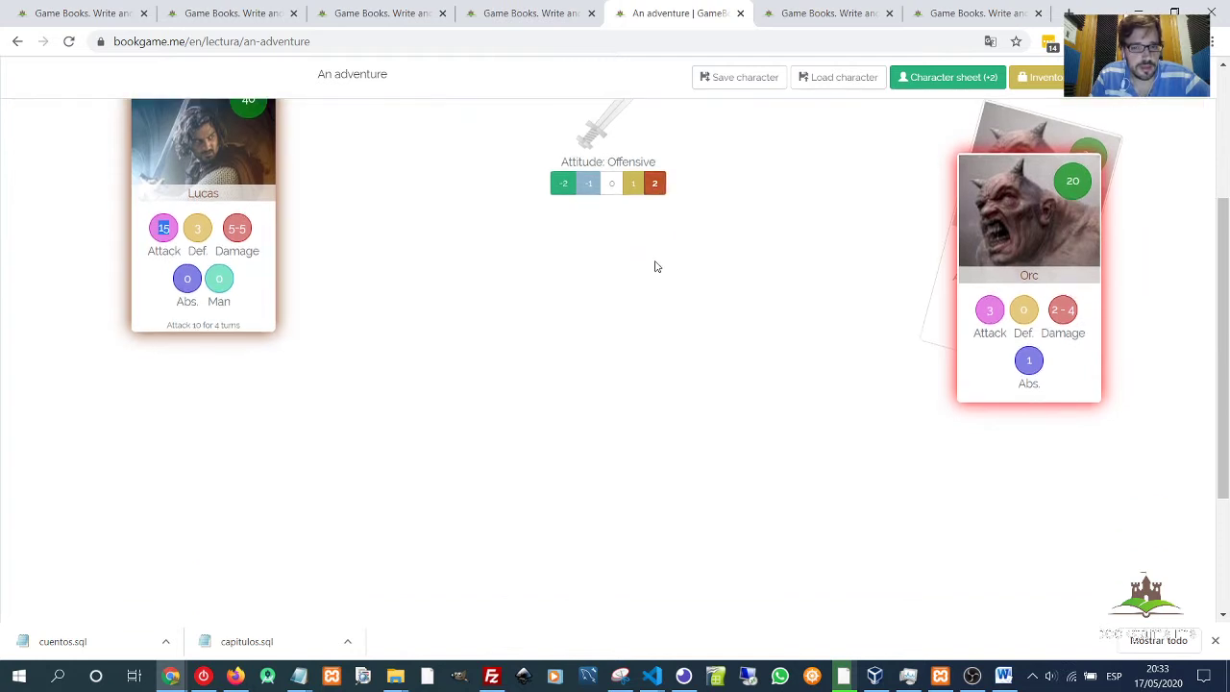
scroll(417, 244, up, 1)
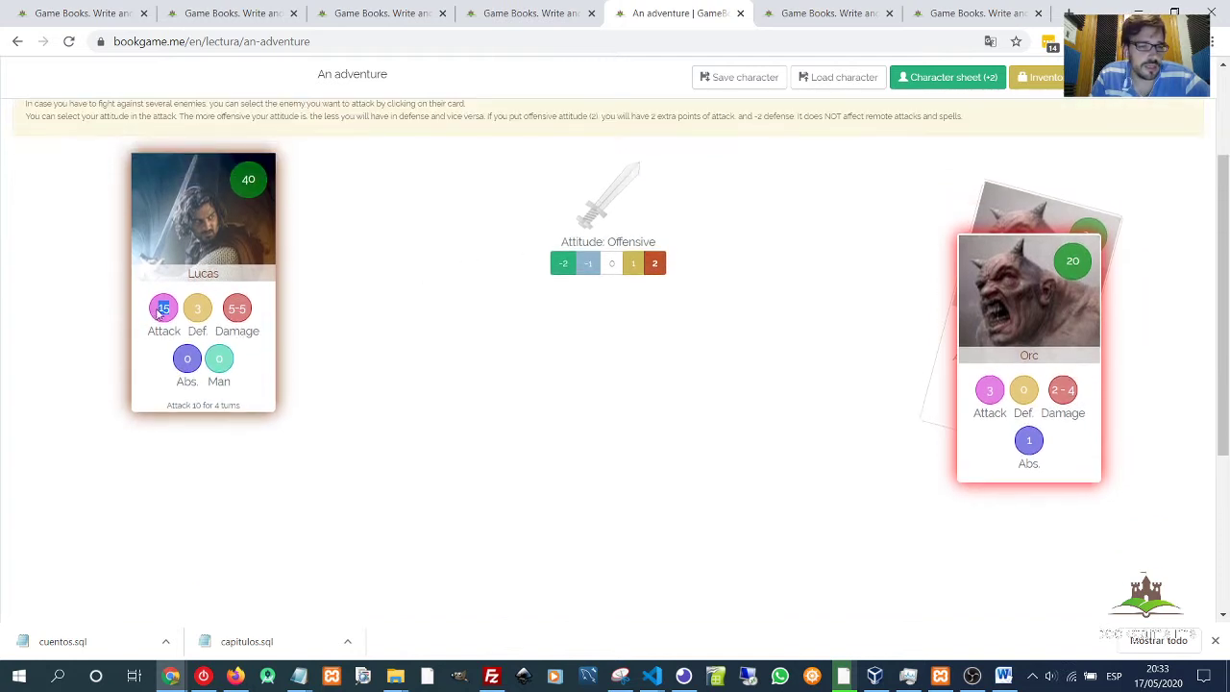
scroll(192, 384, down, 3)
scroll(596, 169, up, 2)
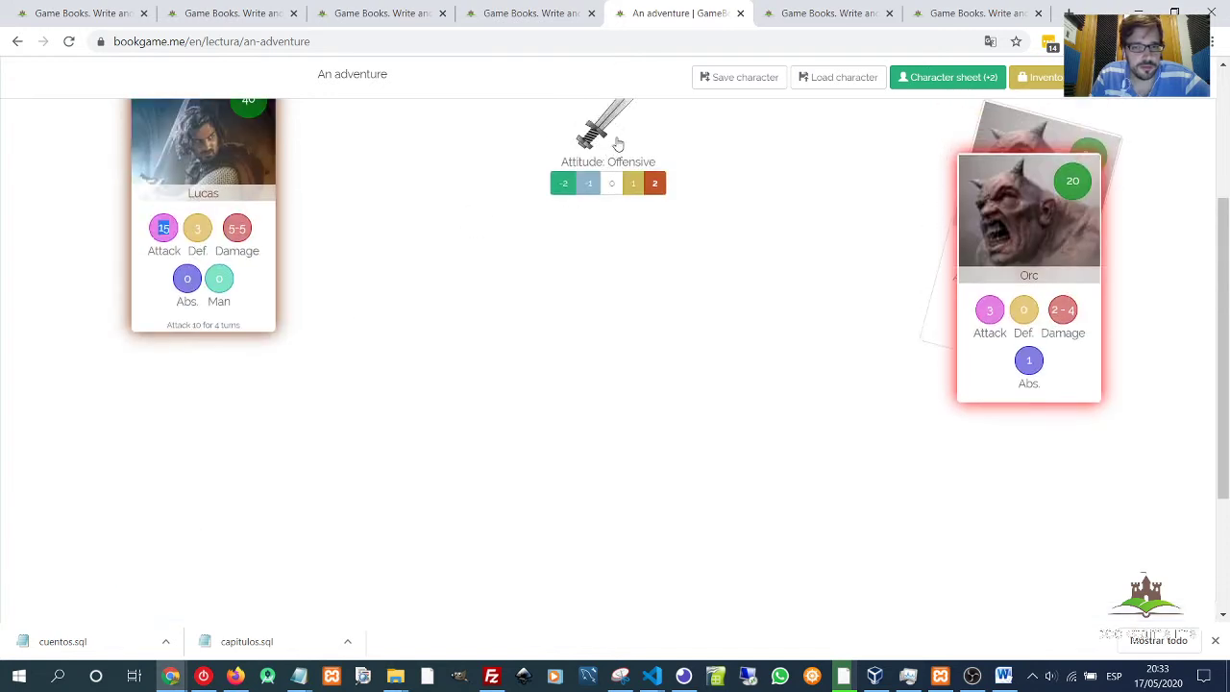
scroll(310, 362, up, 2)
scroll(147, 499, down, 4)
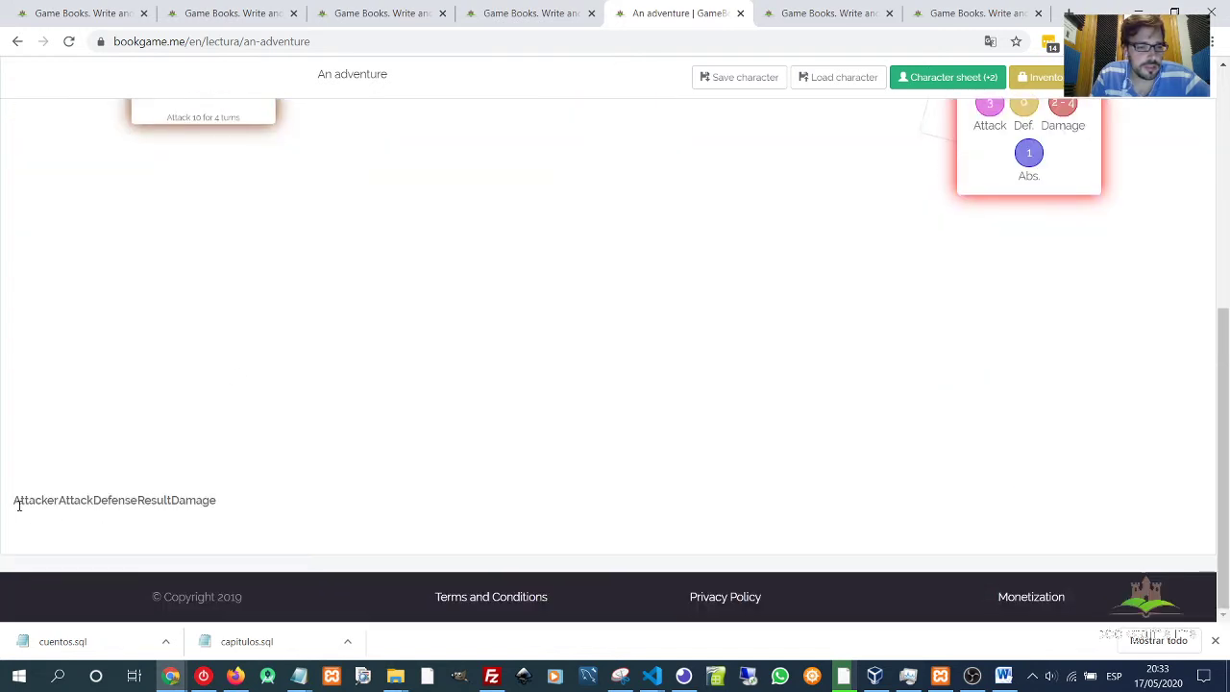
scroll(619, 183, up, 4)
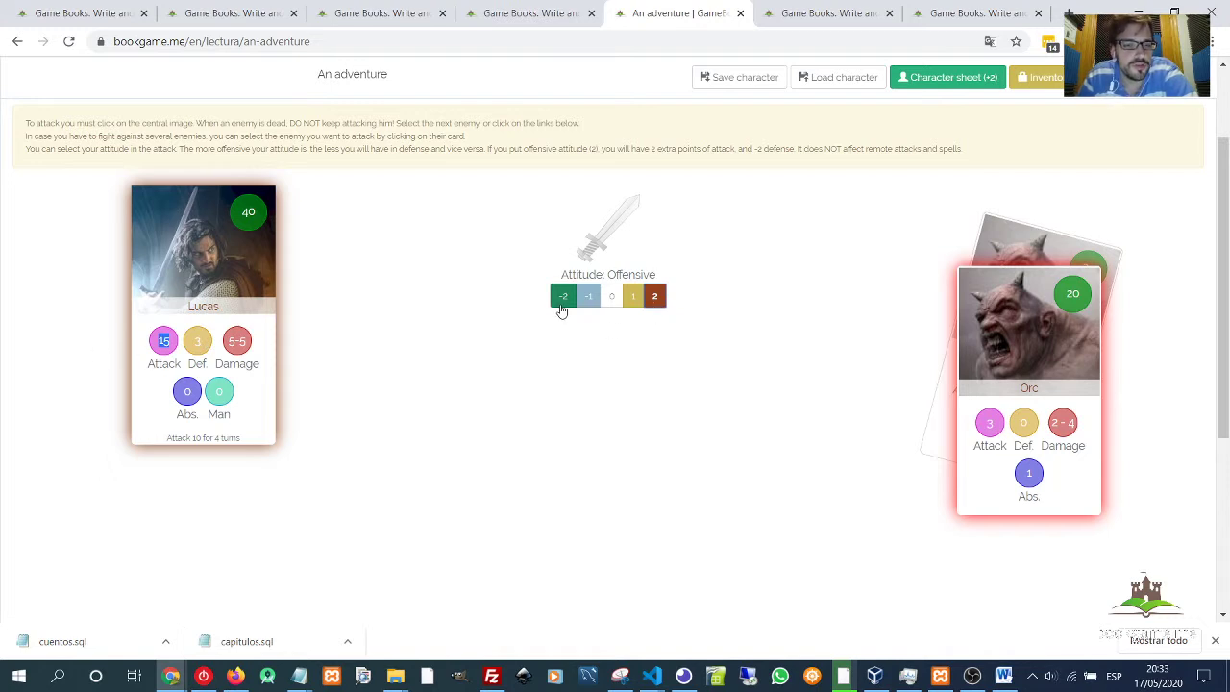
double_click(197, 341)
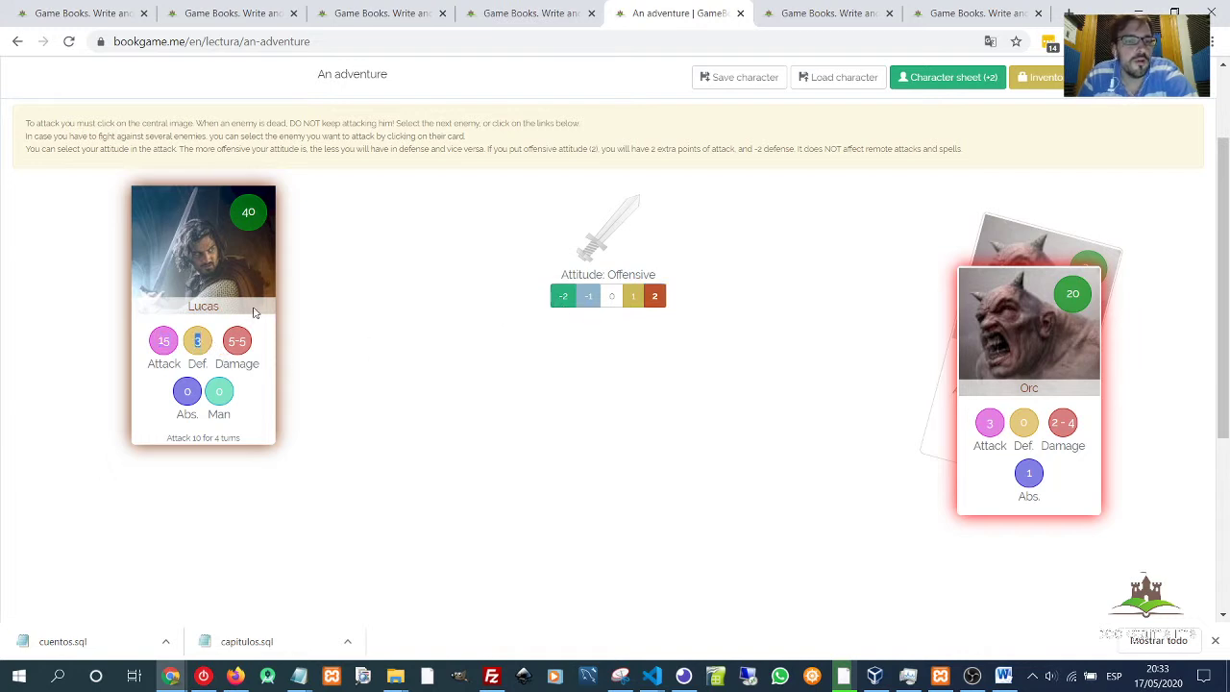
click(198, 341)
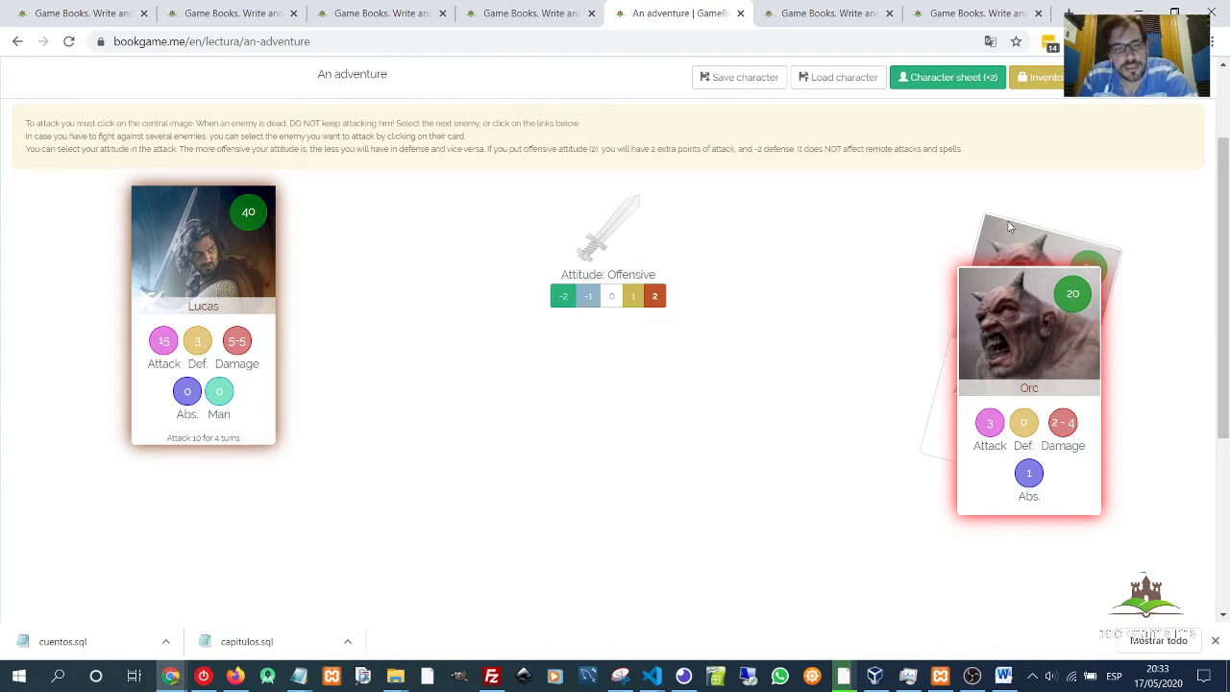
Attack the selected orc with the offensive attitude 2.
click(650, 295)
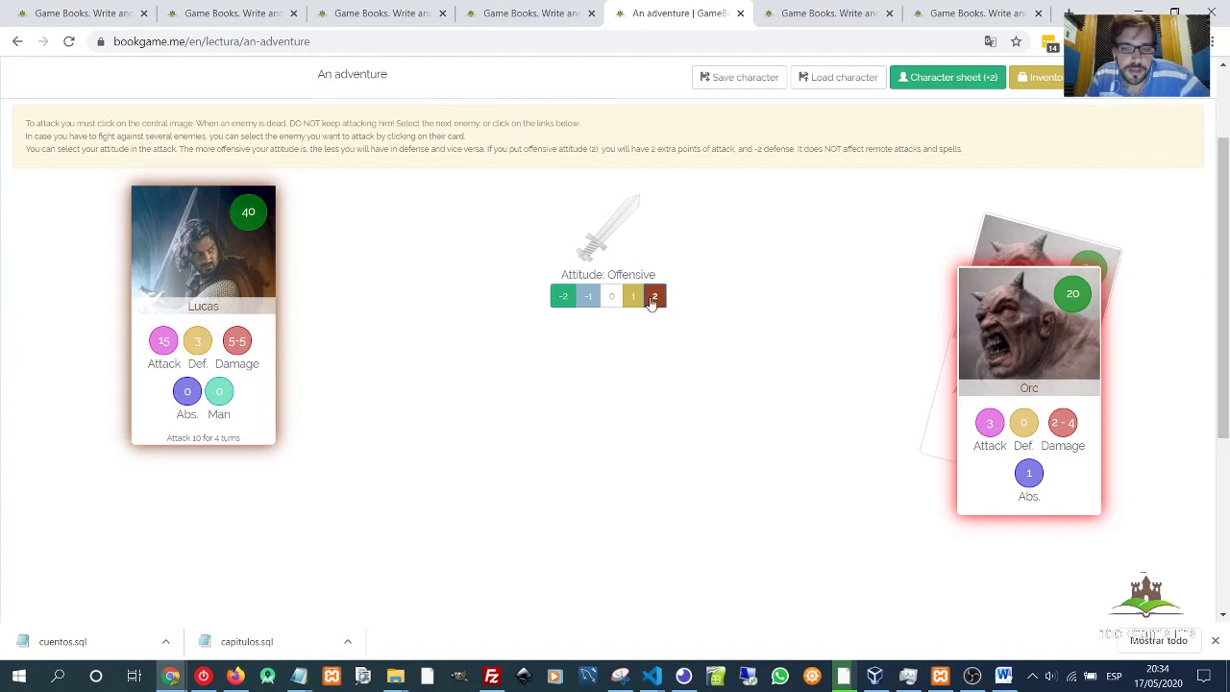
click(615, 223)
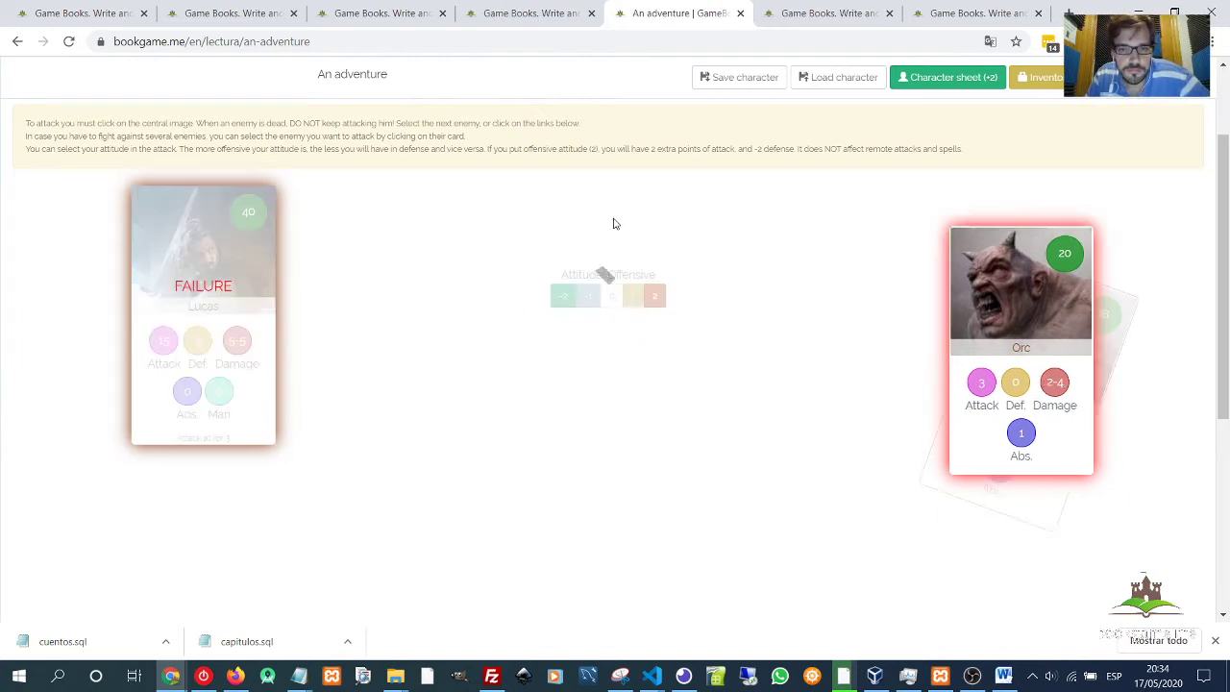
Examine the combat log, checking how the character's attack total in the first row is made up.
scroll(325, 269, down, 4)
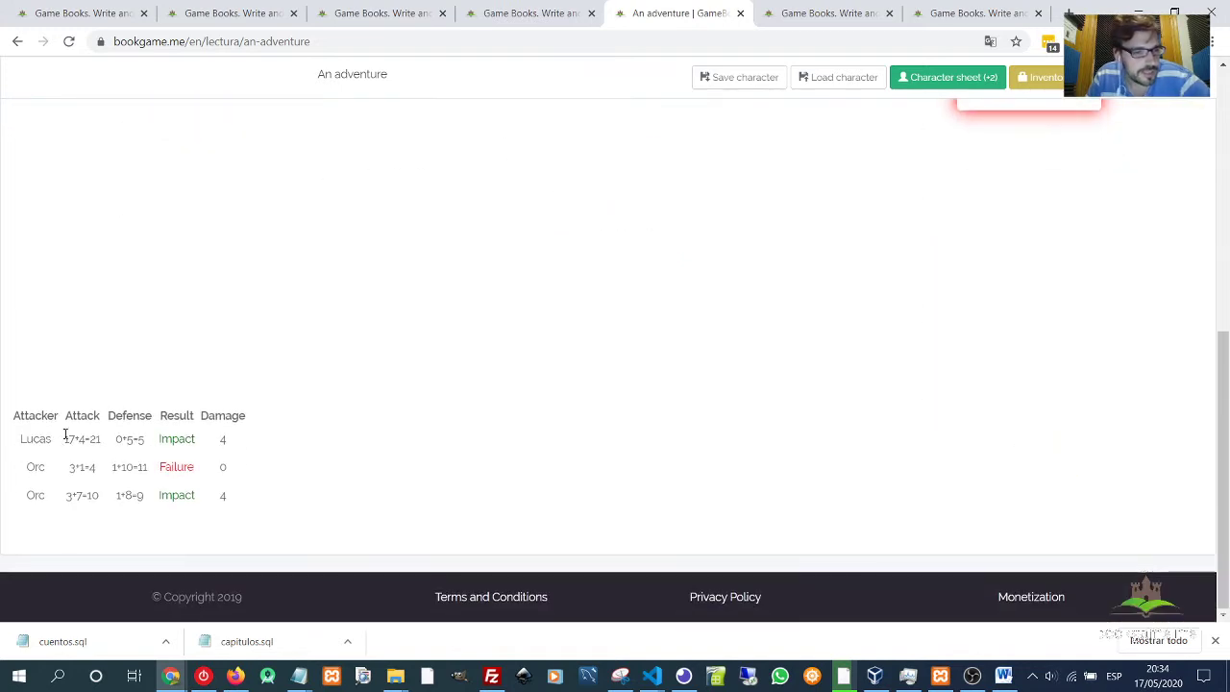
double_click(70, 415)
drag(89, 438, 101, 439)
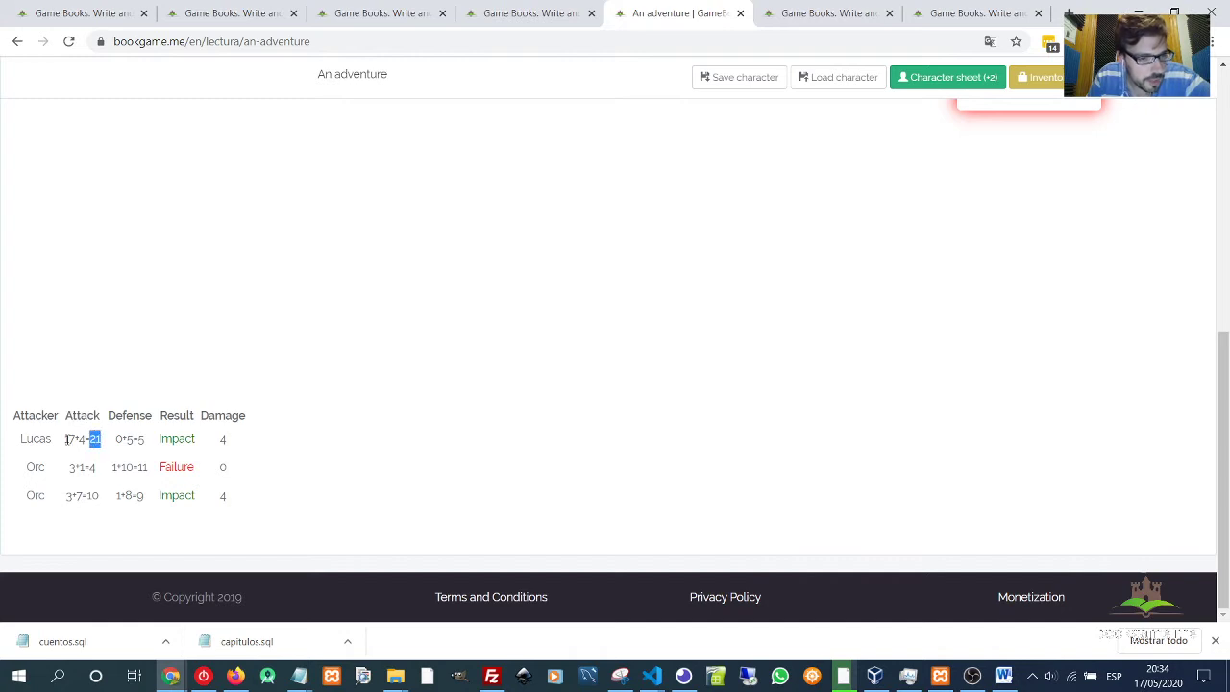
double_click(82, 438)
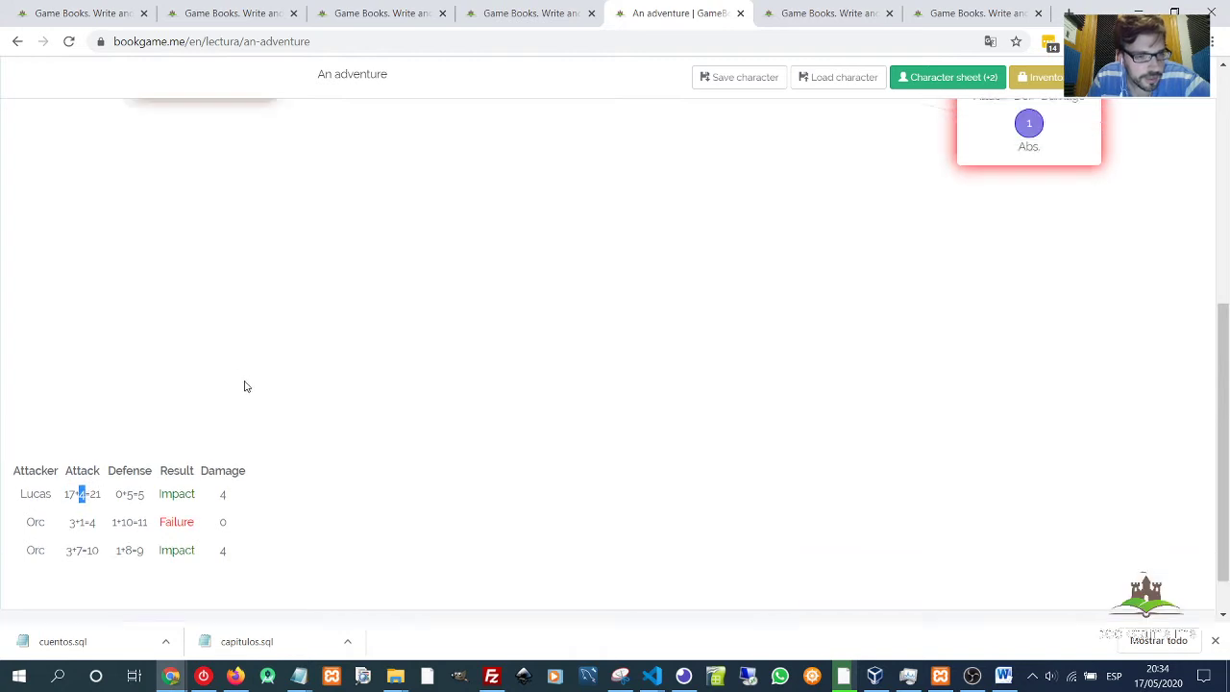
click(82, 438)
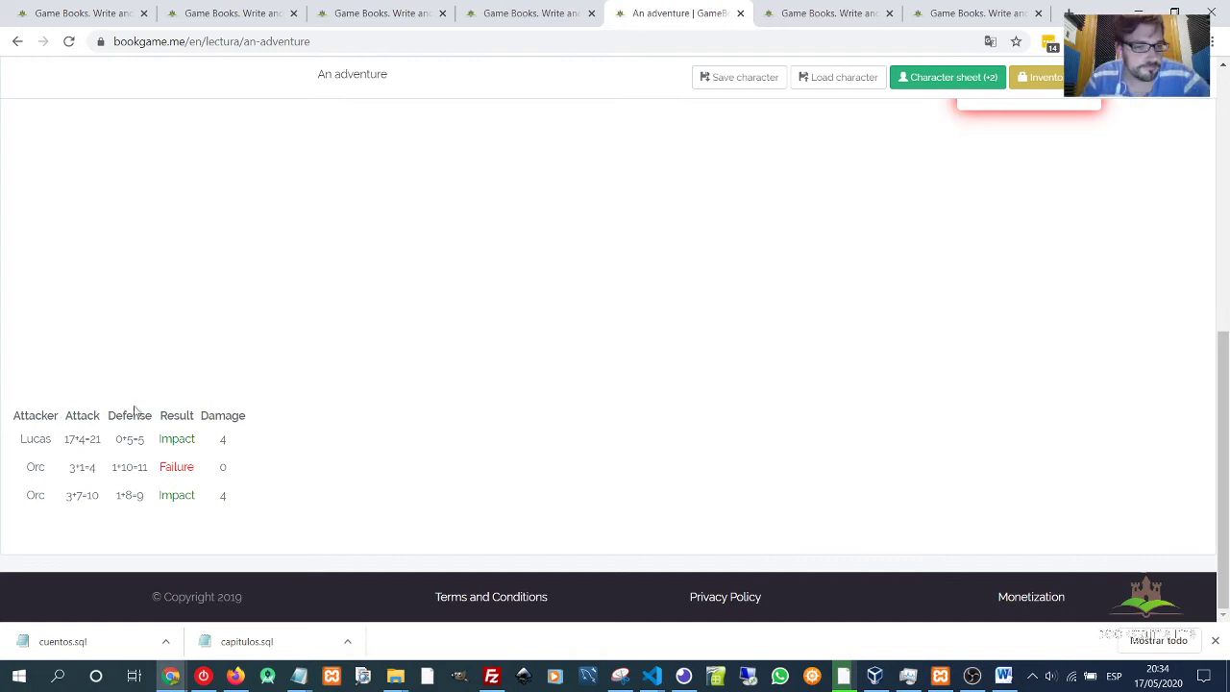
scroll(316, 352, up, 3)
scroll(661, 358, down, 1)
scroll(661, 358, down, 2)
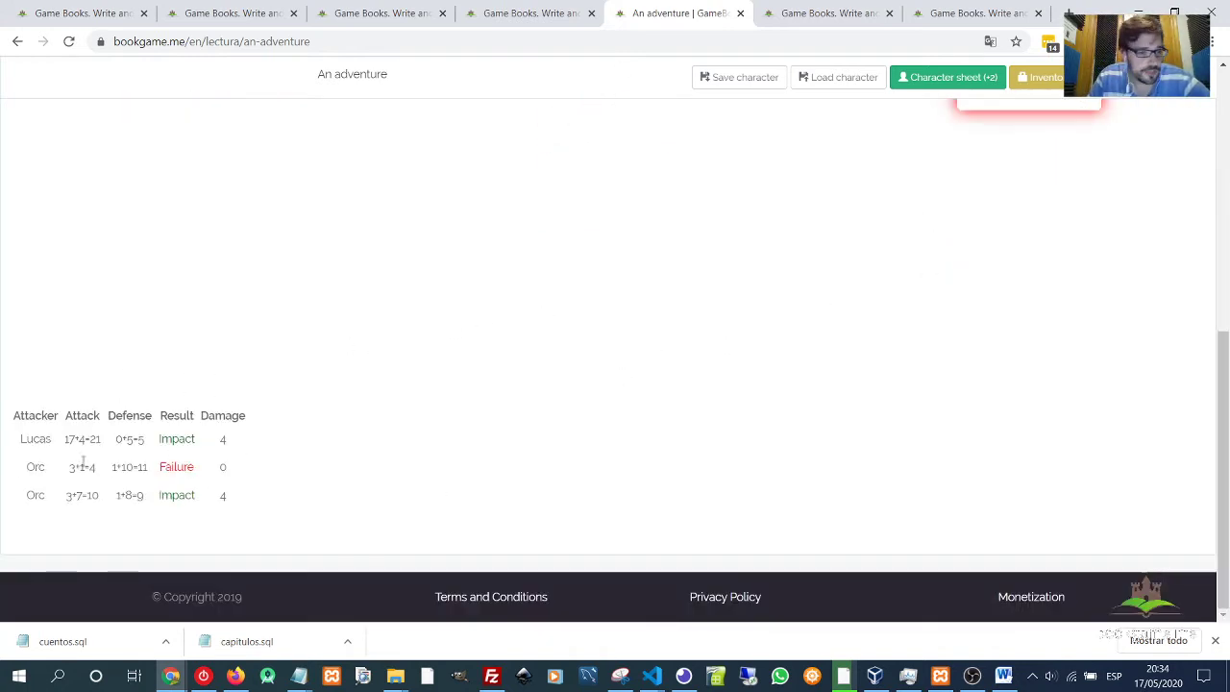
Examine the character's attack value in the first combat log row, and bring each orc's card forward to identify the attacked one.
drag(67, 438, 85, 438)
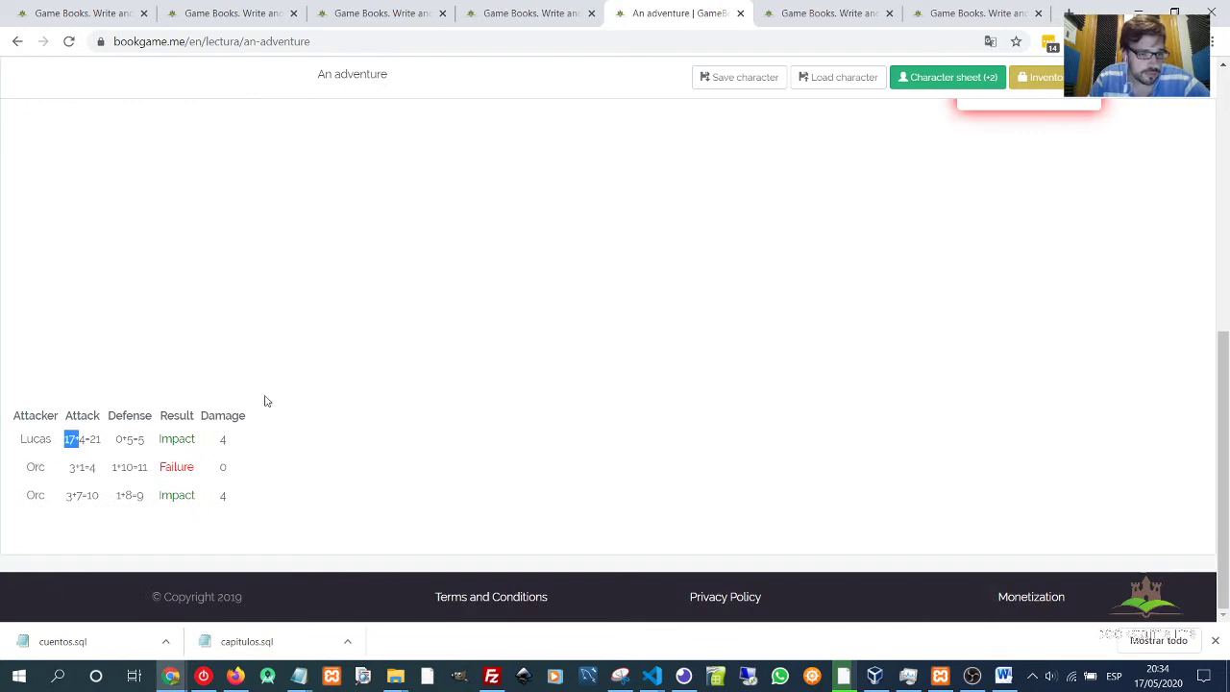
scroll(918, 319, up, 5)
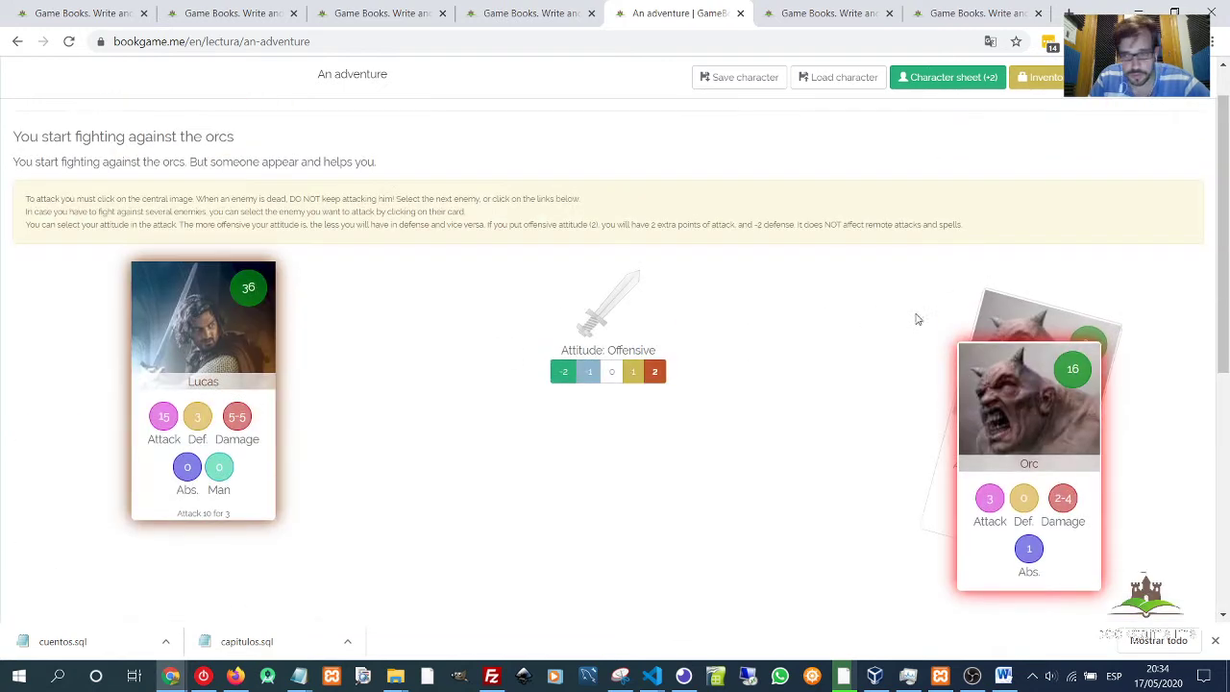
click(1014, 317)
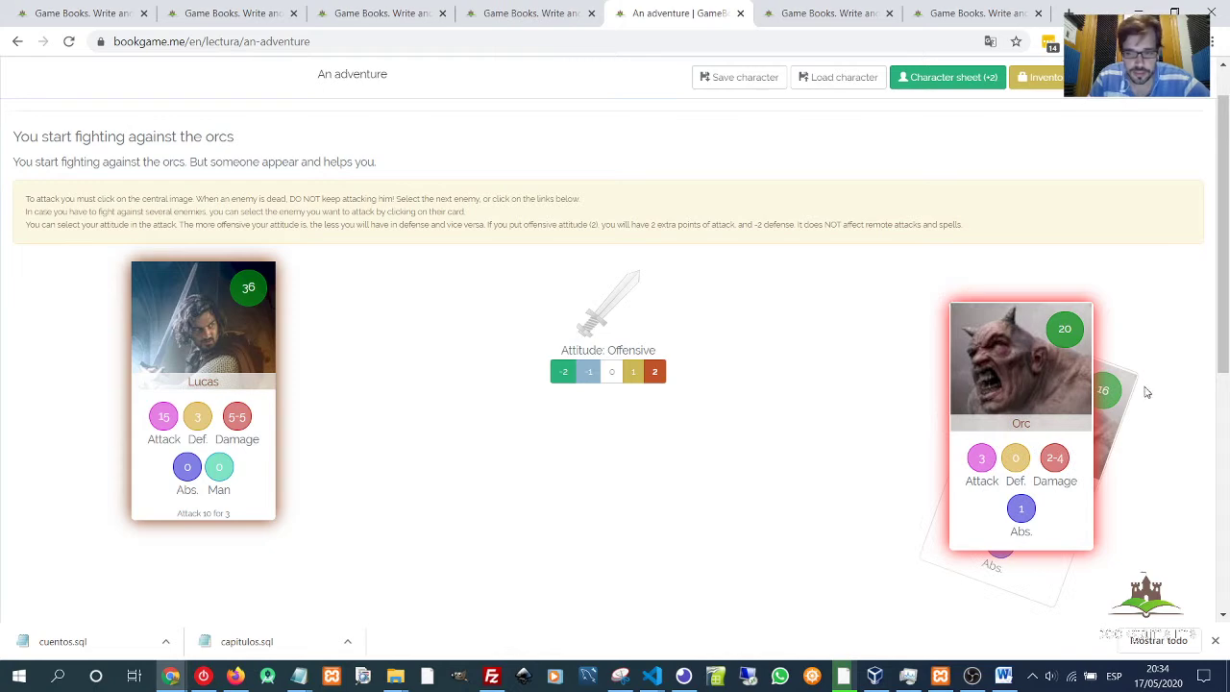
click(1115, 376)
scroll(341, 457, down, 3)
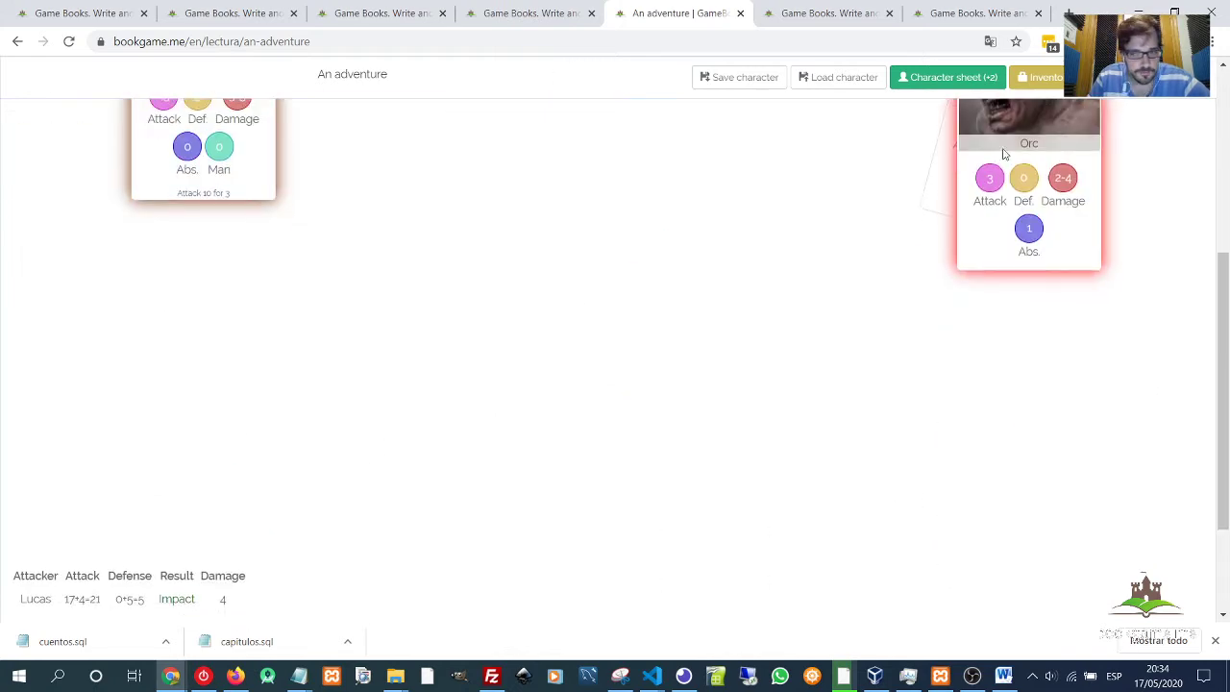
scroll(343, 422, down, 2)
scroll(1061, 276, up, 3)
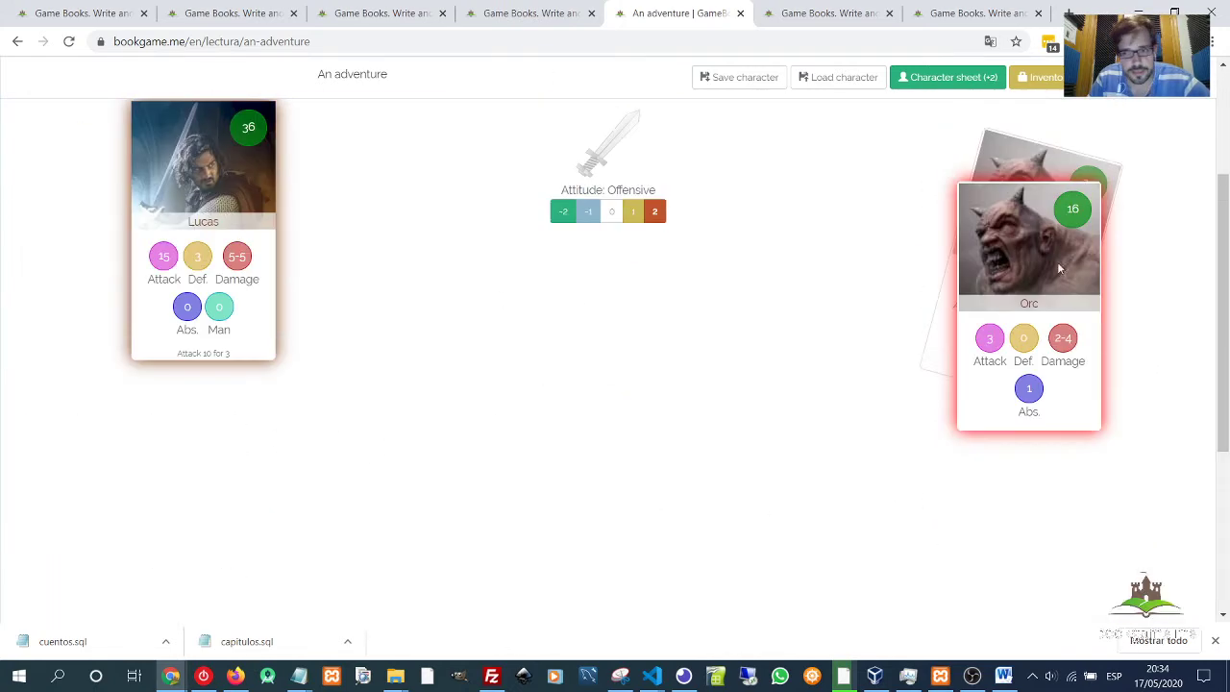
Compare the attacked orc's defense value with the first log row, checking how its defense total is made up and measures against the attack total.
scroll(1037, 259, down, 3)
double_click(118, 439)
scroll(535, 385, up, 3)
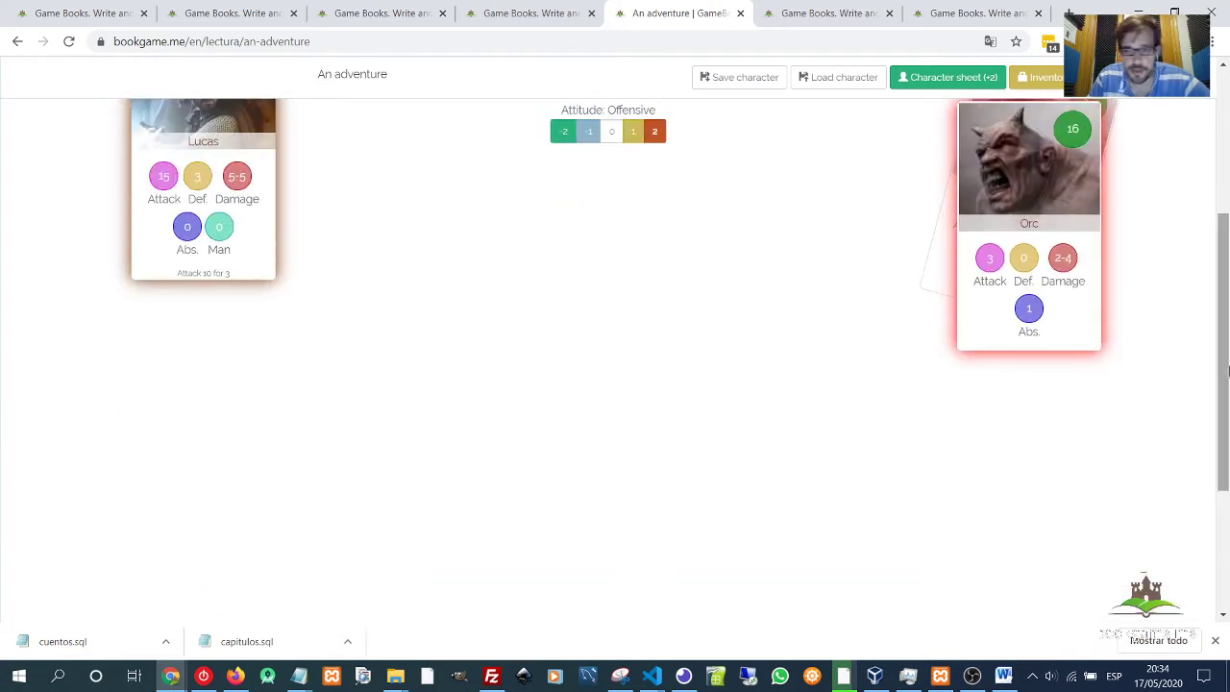
double_click(1024, 258)
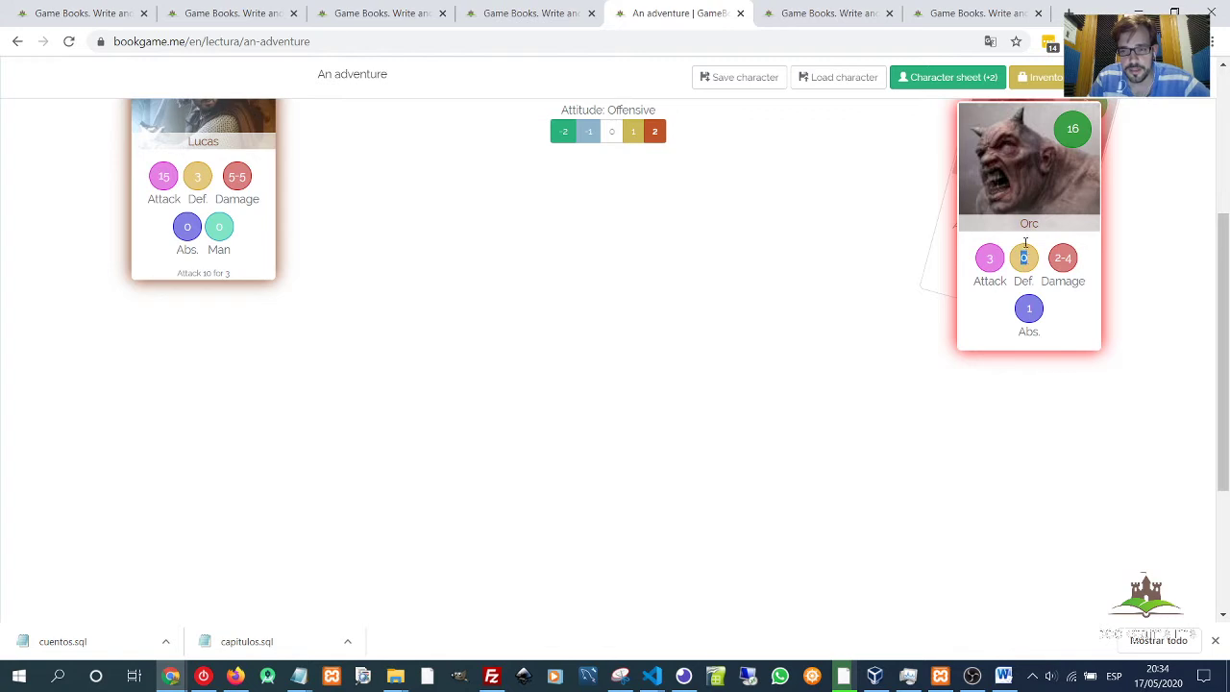
scroll(462, 430, down, 3)
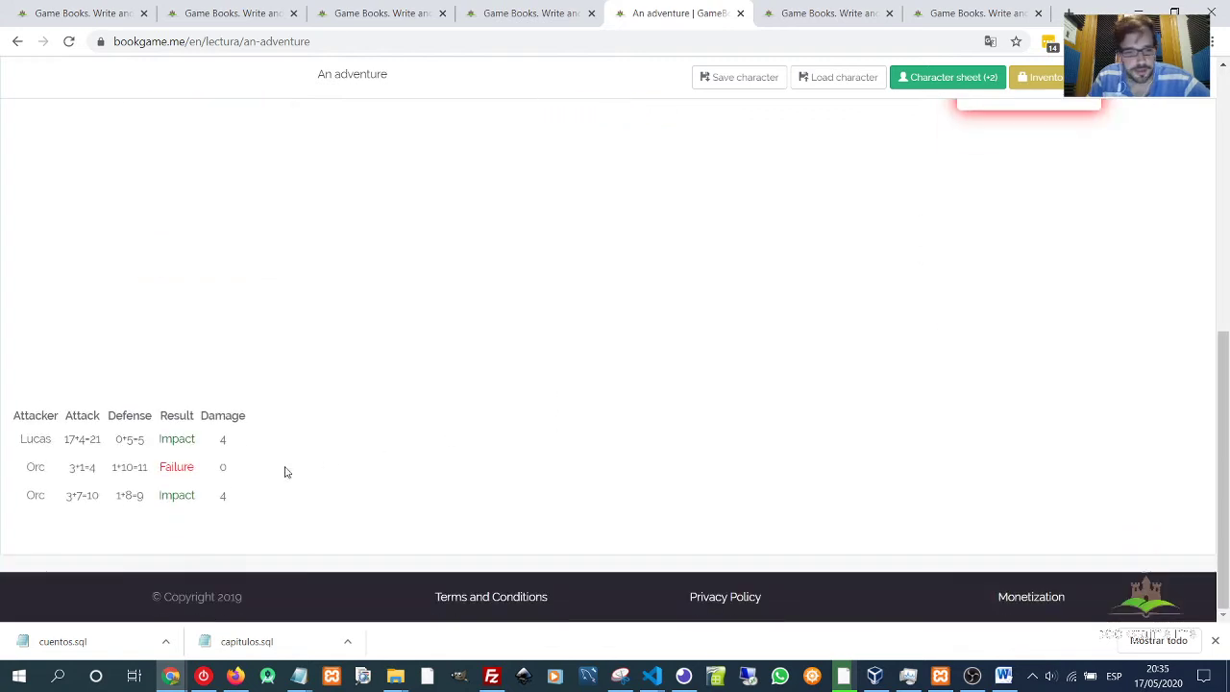
double_click(130, 438)
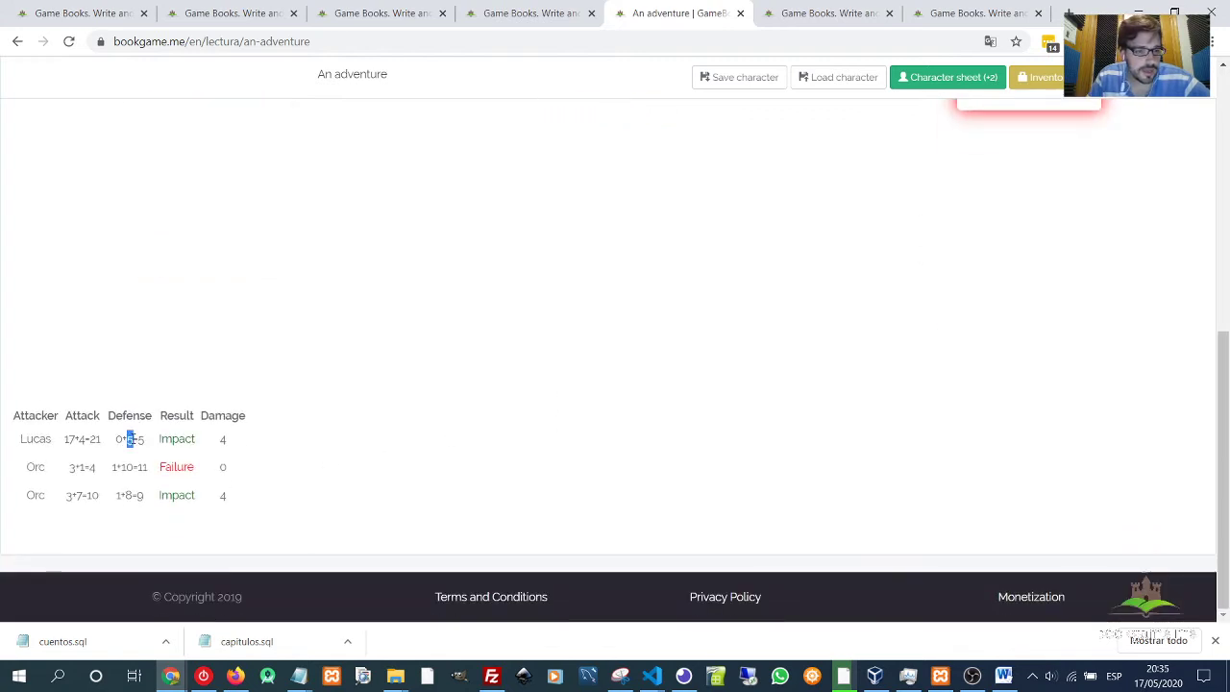
double_click(140, 438)
double_click(93, 438)
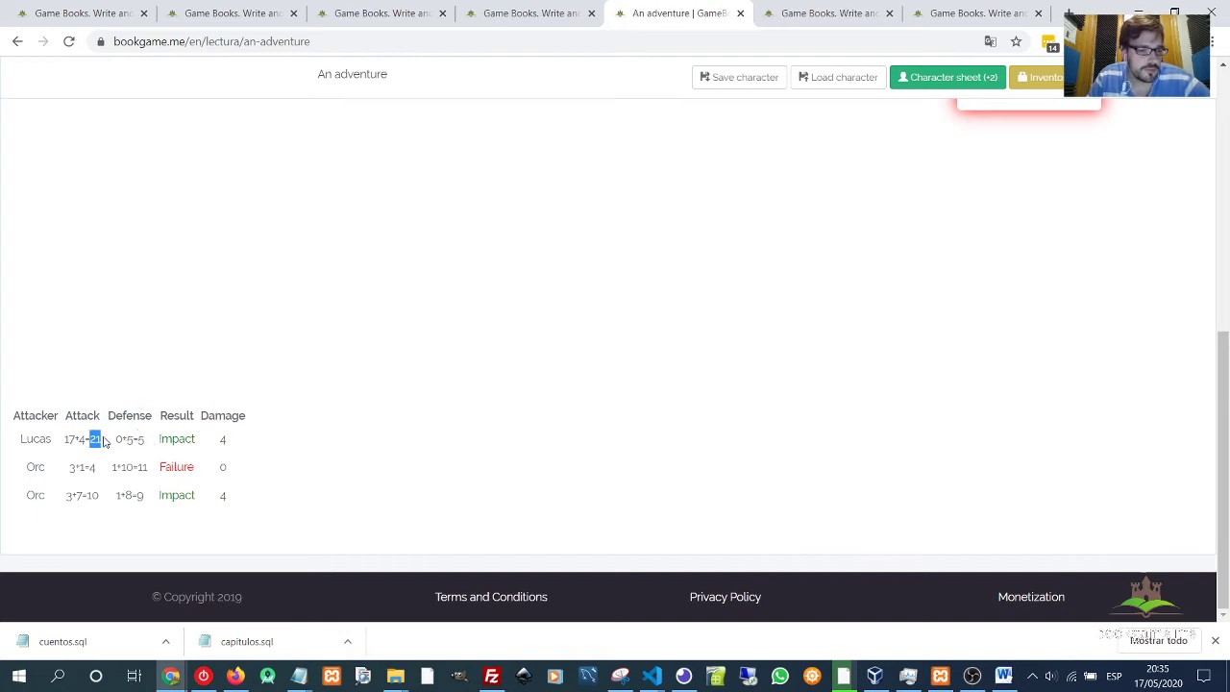
double_click(141, 438)
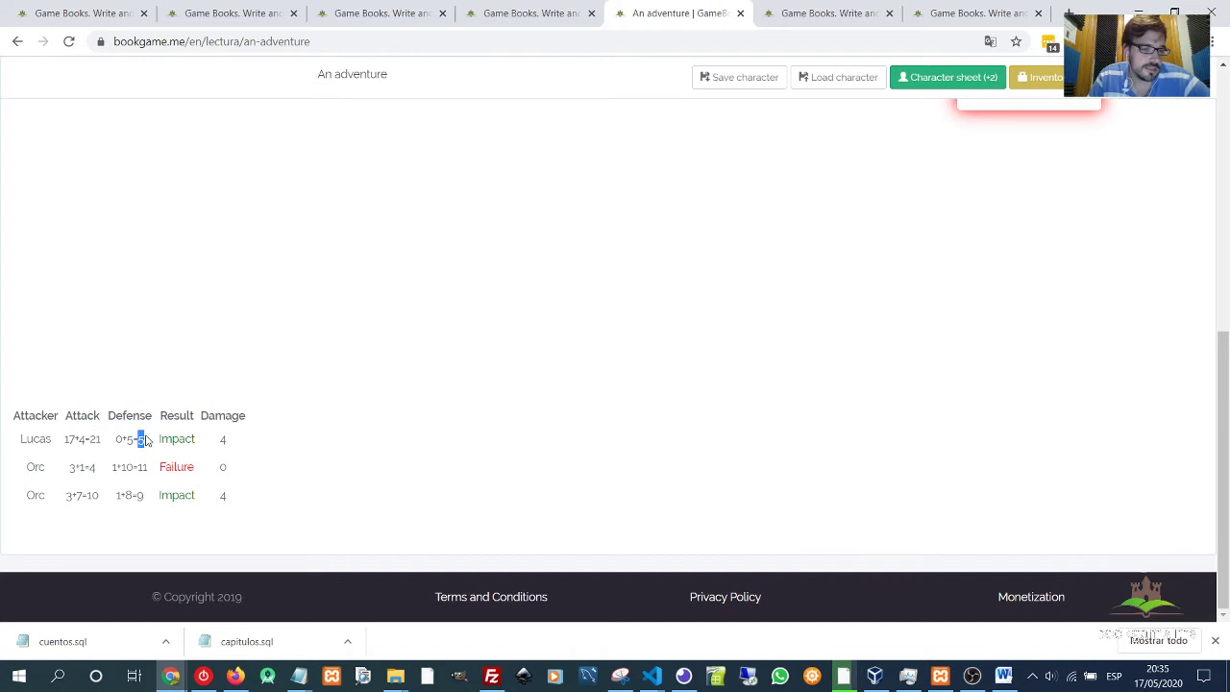
Examine how the first log row's damage follows from the character's damage range and the attacked orc's absorption.
scroll(456, 384, up, 5)
scroll(443, 396, down, 2)
scroll(439, 393, up, 1)
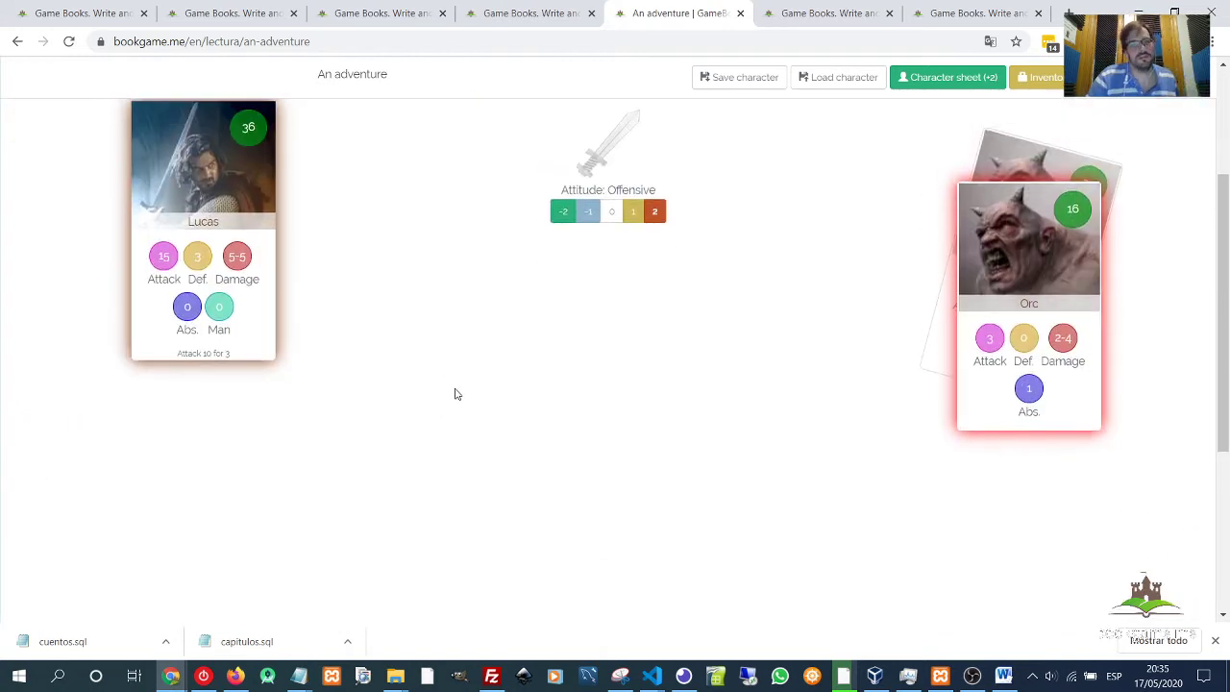
scroll(456, 392, down, 5)
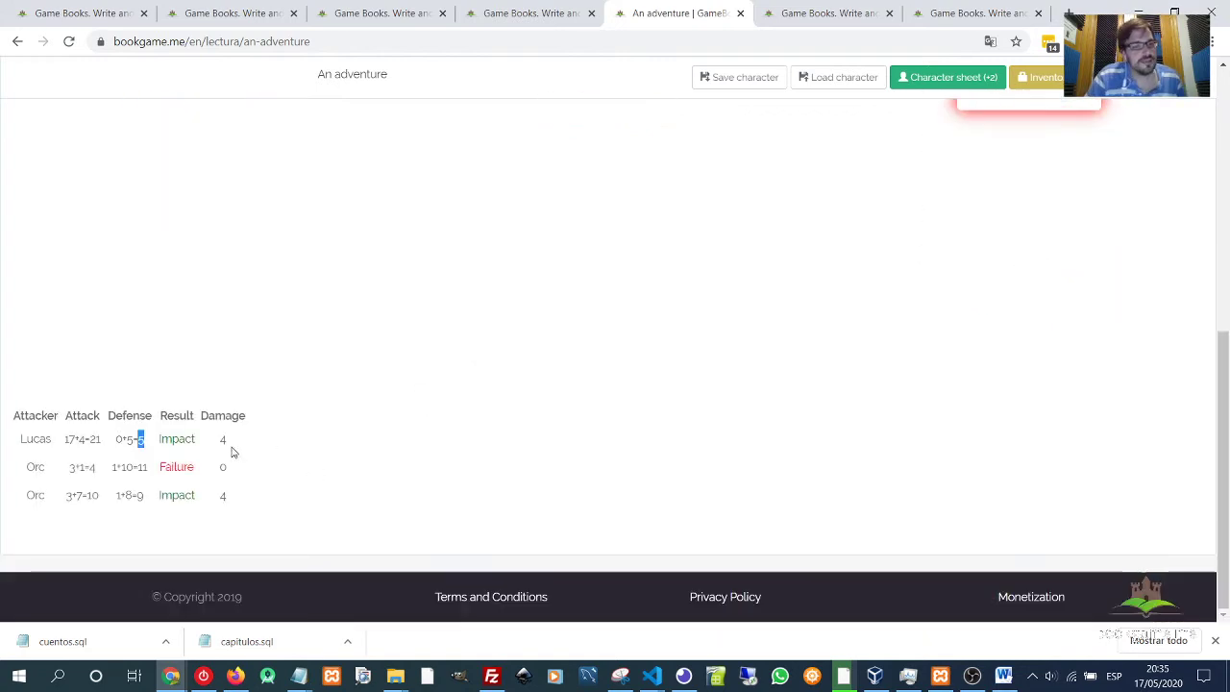
scroll(242, 437, up, 5)
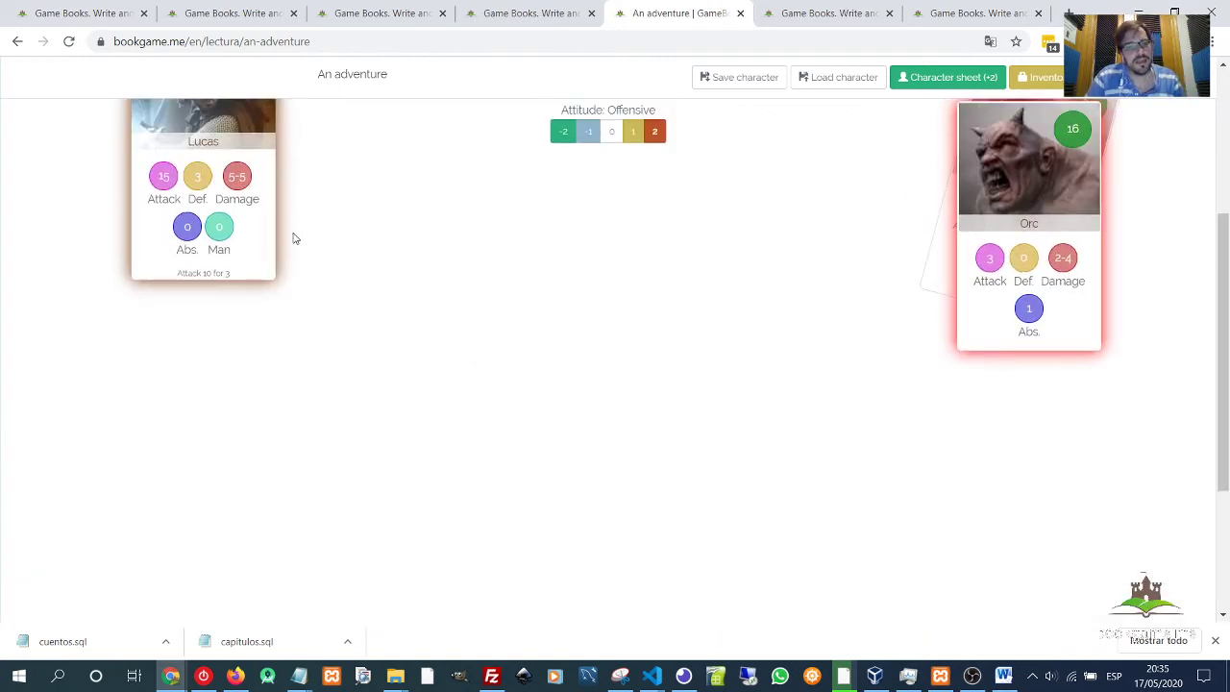
scroll(311, 213, up, 3)
drag(231, 414, 247, 415)
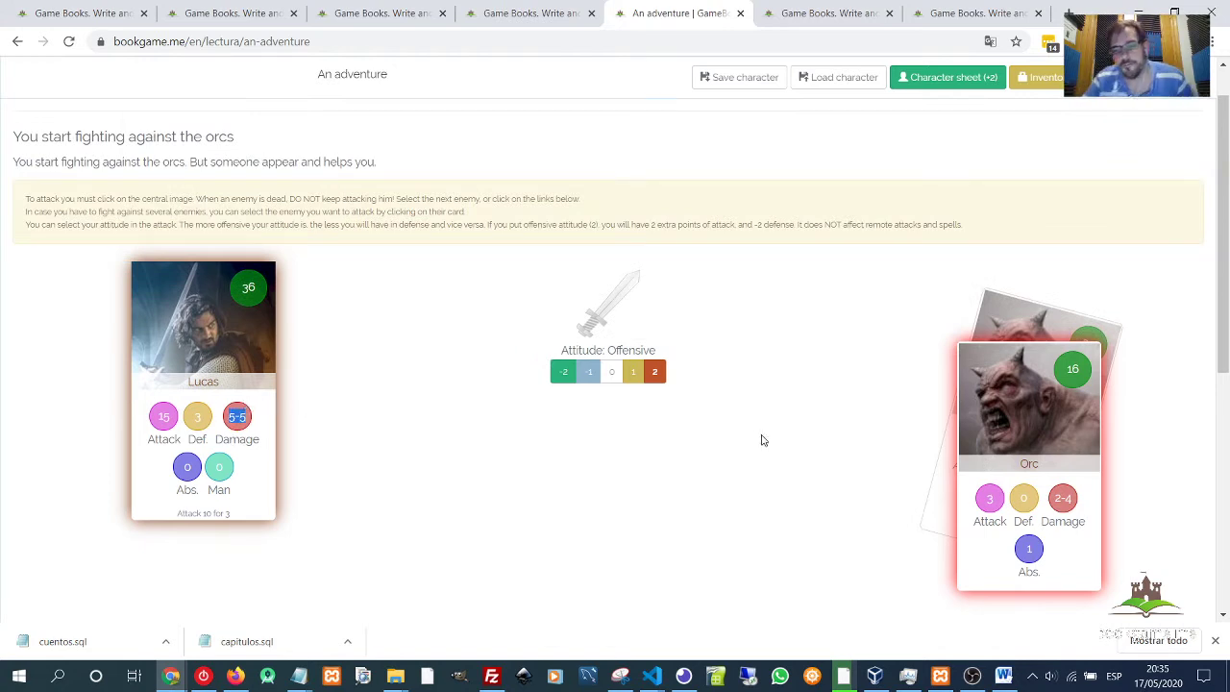
click(1029, 559)
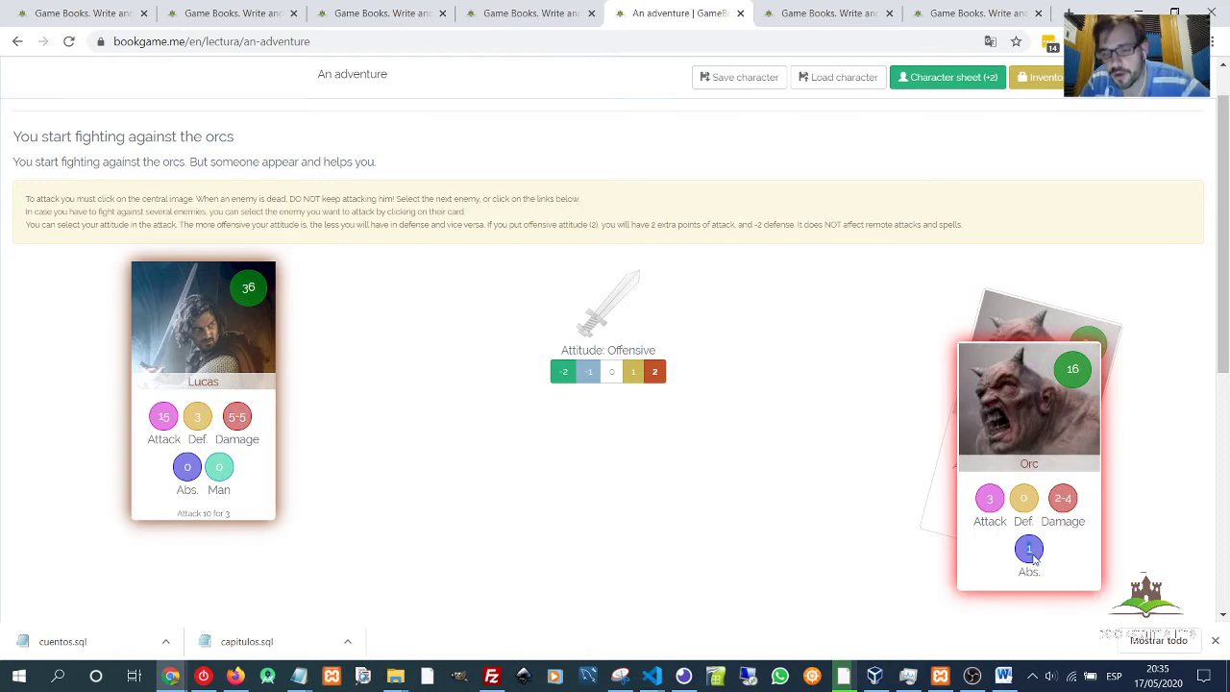
scroll(595, 491, down, 5)
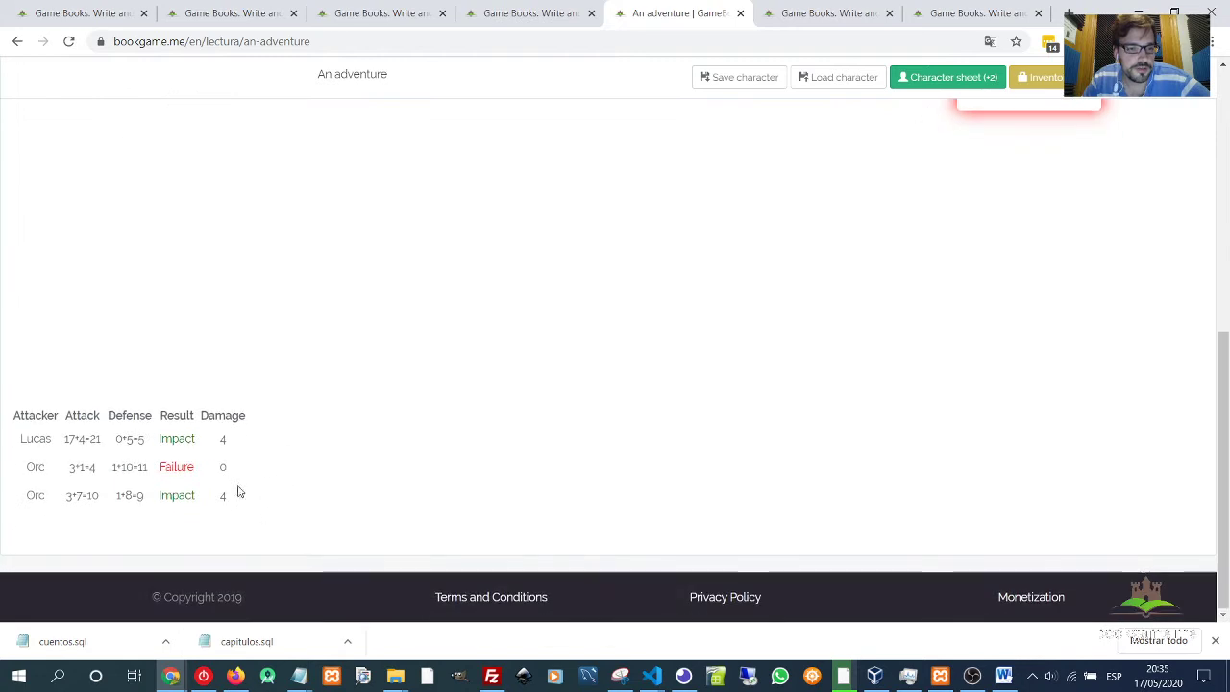
drag(220, 439, 231, 442)
Compare the life points of the two orcs by bringing each card forward, and review them against the combat log.
scroll(881, 362, up, 5)
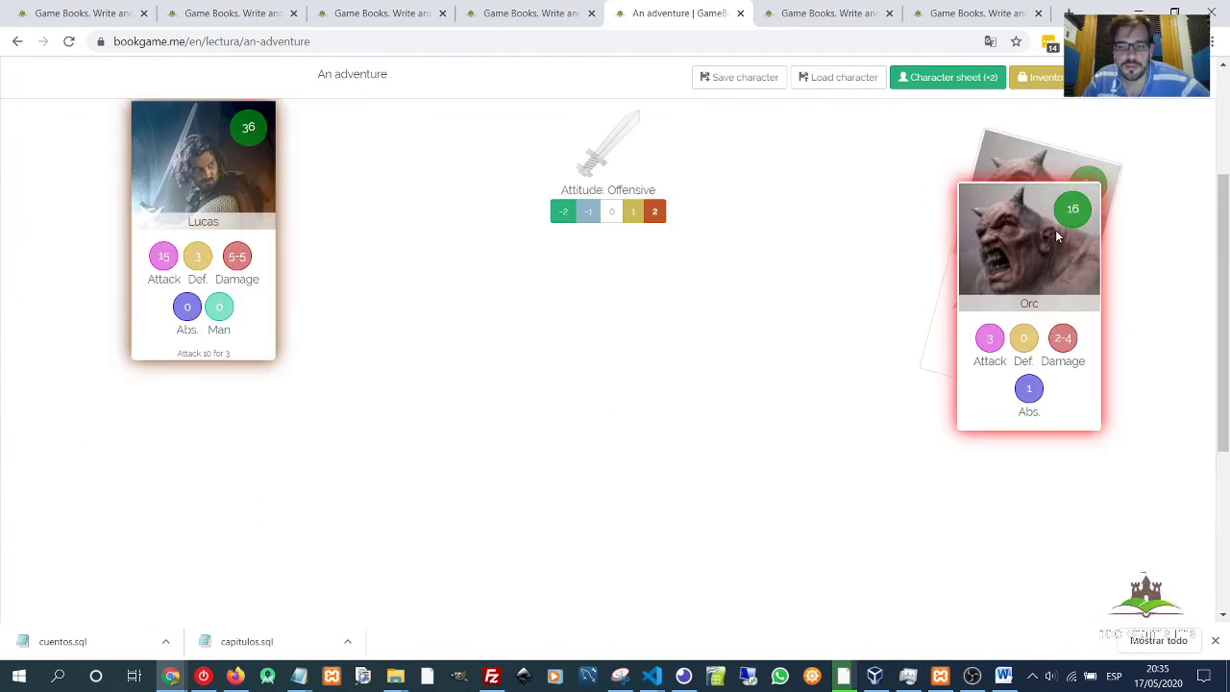
click(1062, 249)
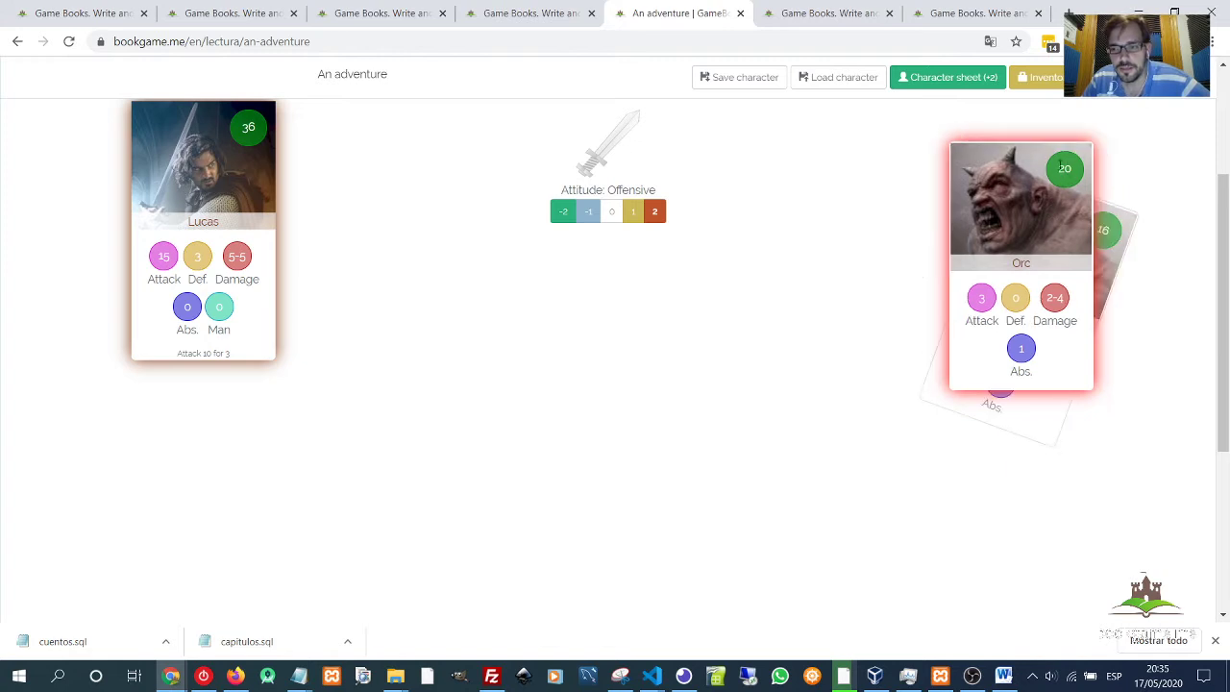
click(1115, 235)
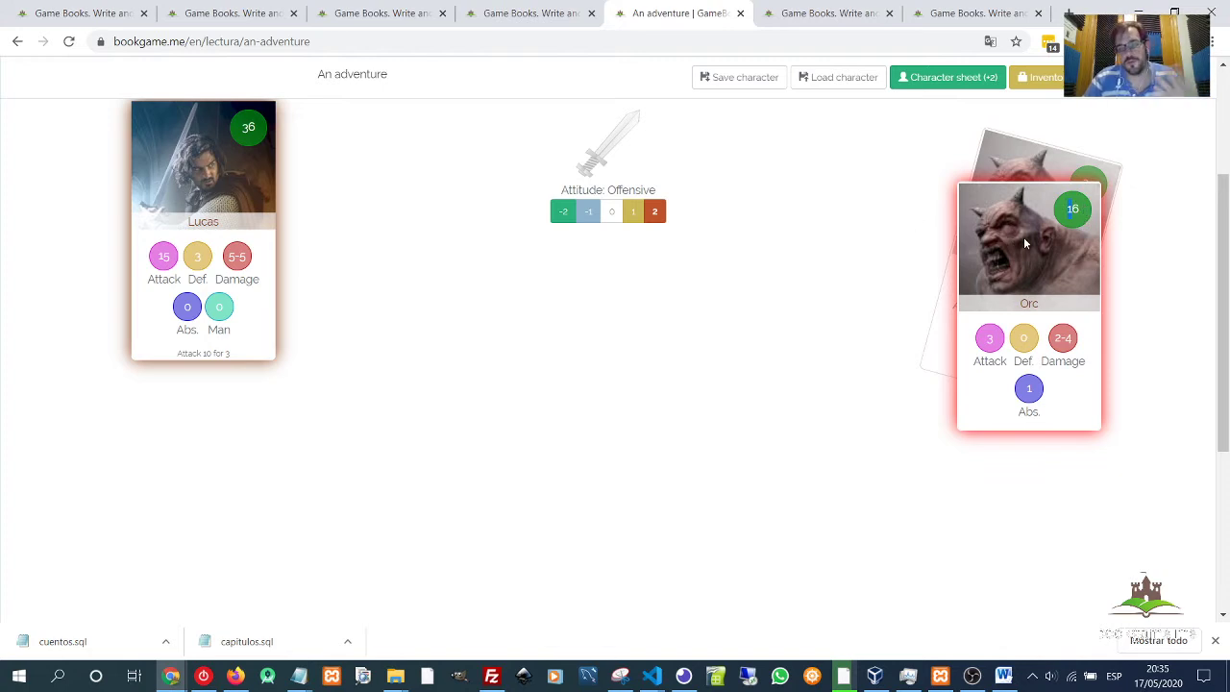
scroll(743, 236, down, 4)
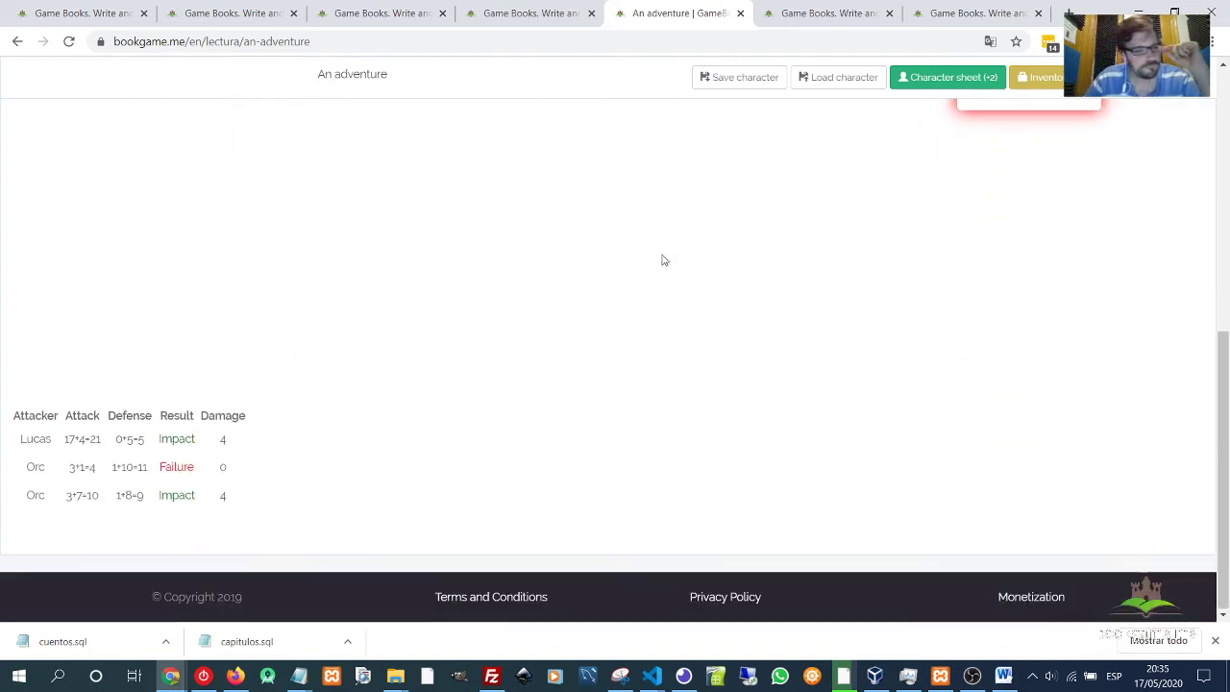
scroll(340, 374, up, 4)
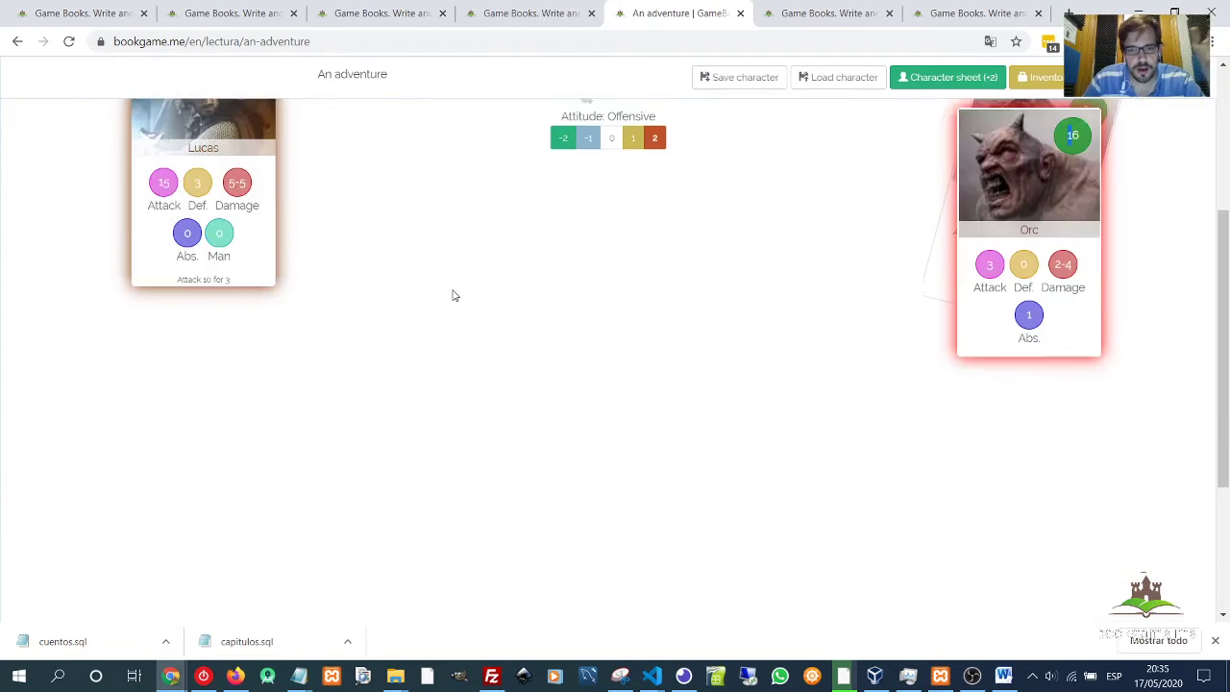
scroll(307, 308, up, 2)
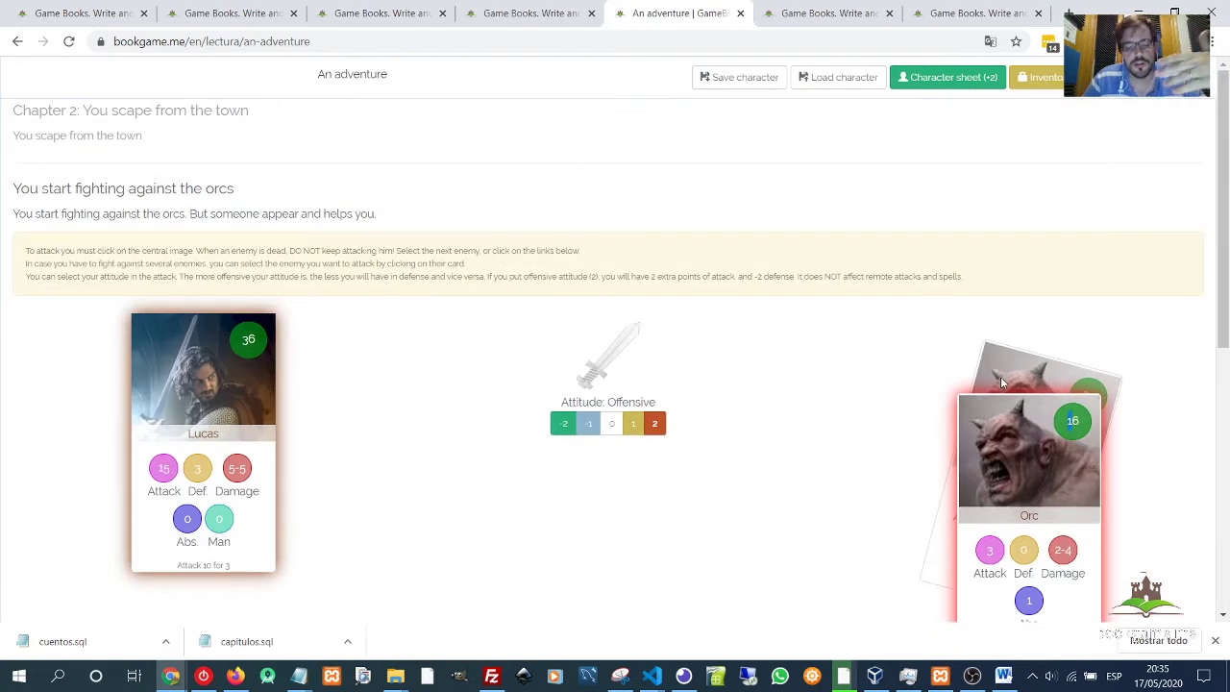
scroll(730, 445, down, 4)
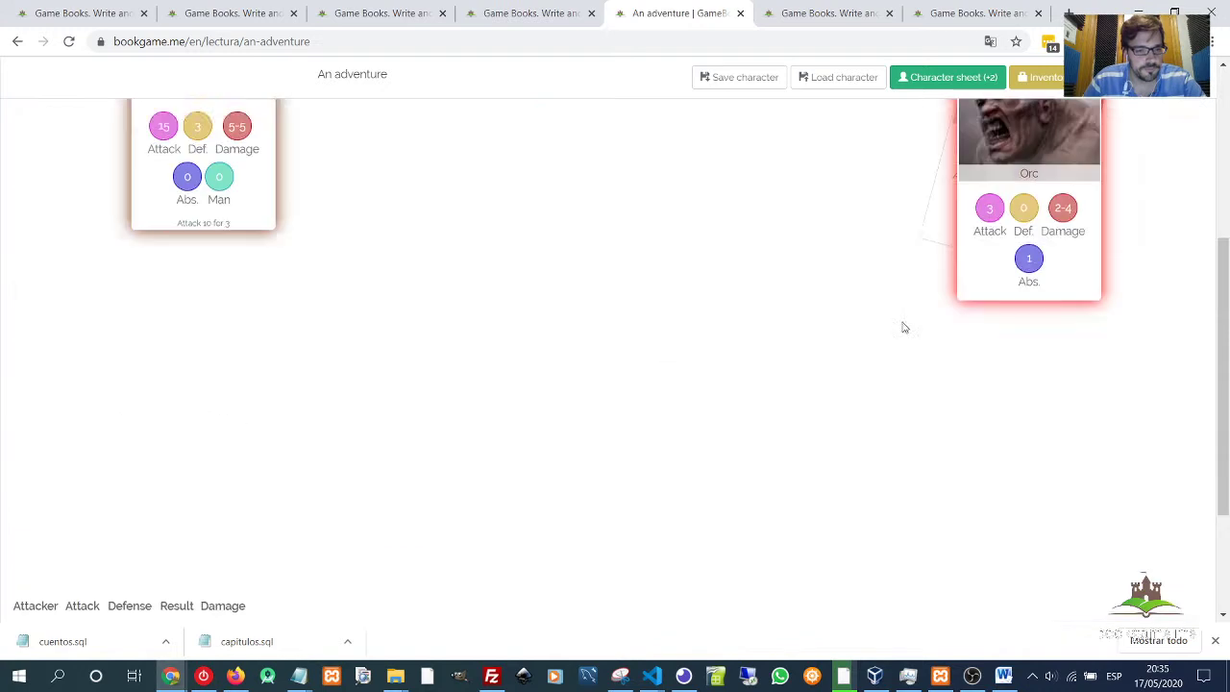
scroll(961, 344, up, 4)
scroll(809, 390, down, 5)
scroll(925, 256, up, 3)
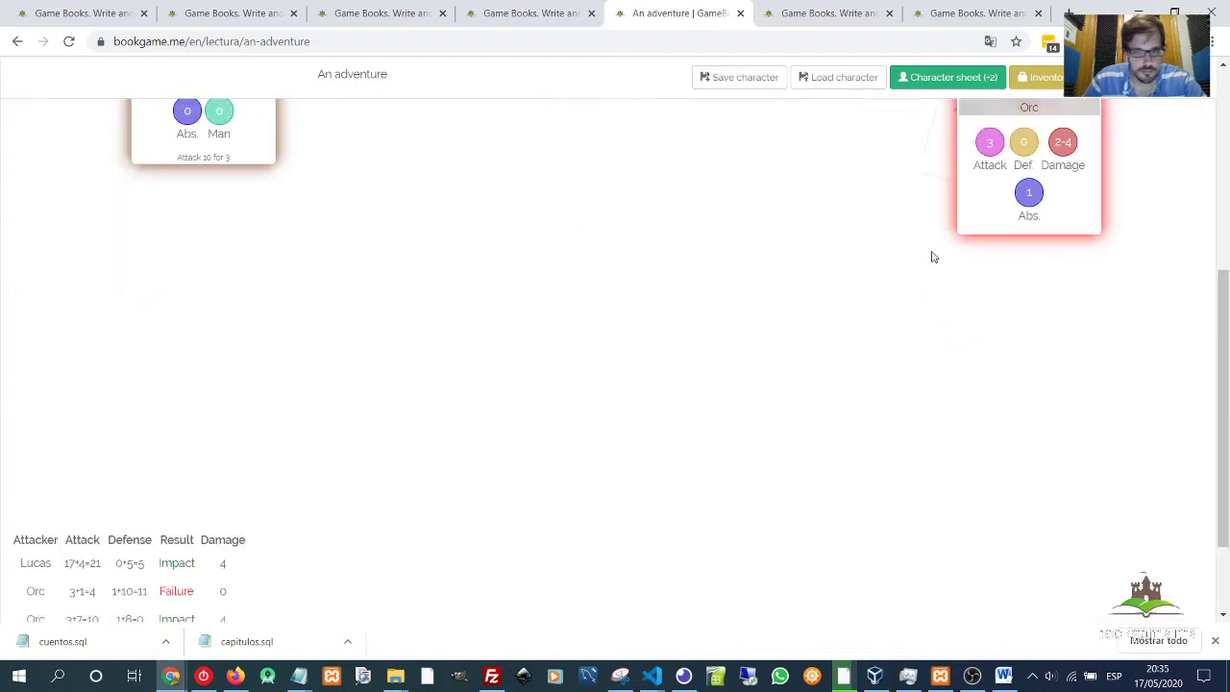
Examine how the orc's attack total in the second log row is made up, checking it against the attack value on its card.
scroll(911, 243, down, 5)
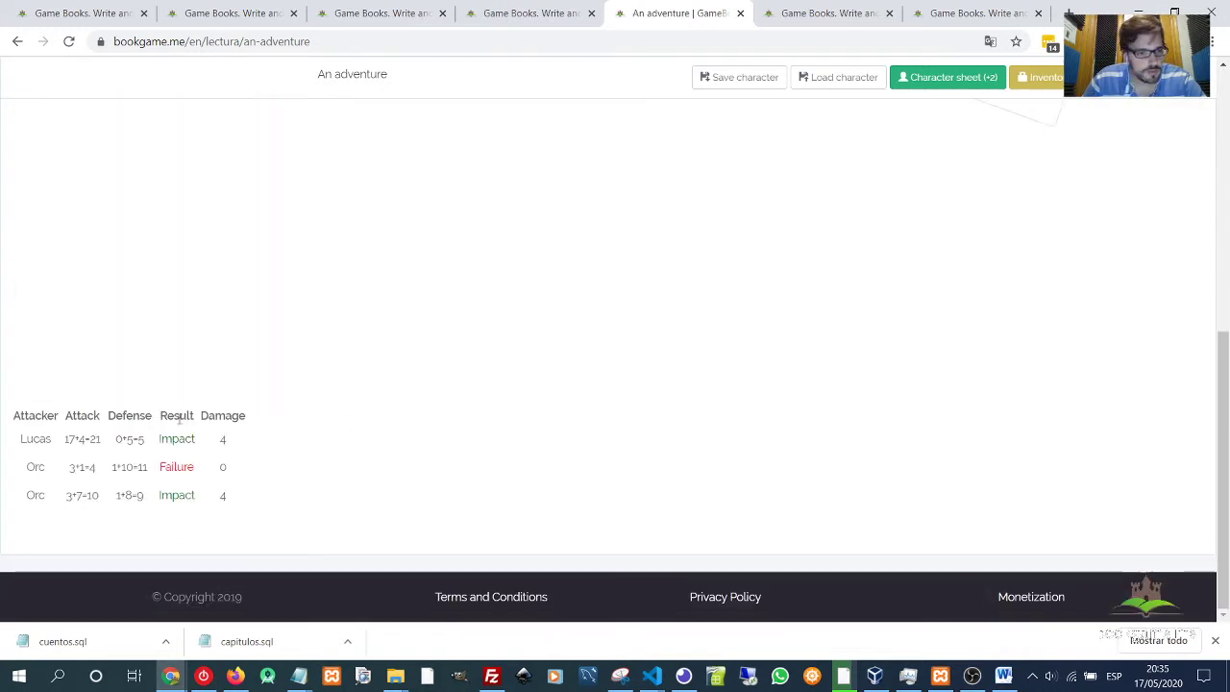
drag(68, 466, 75, 467)
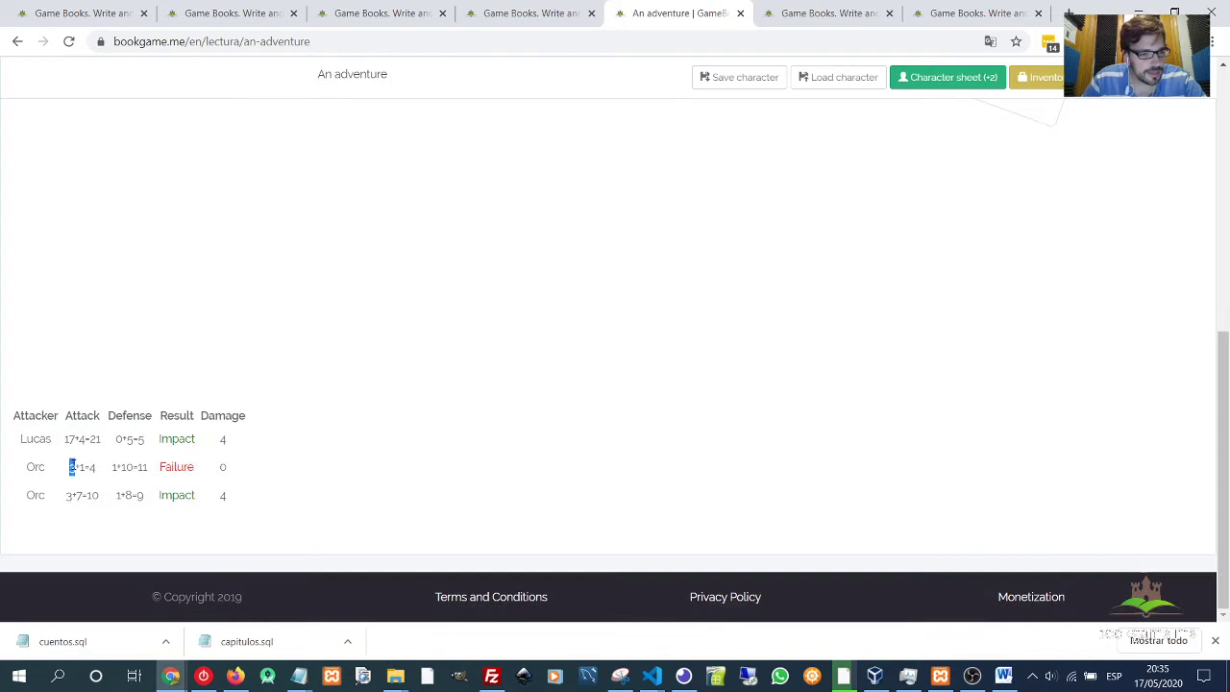
scroll(797, 278, up, 5)
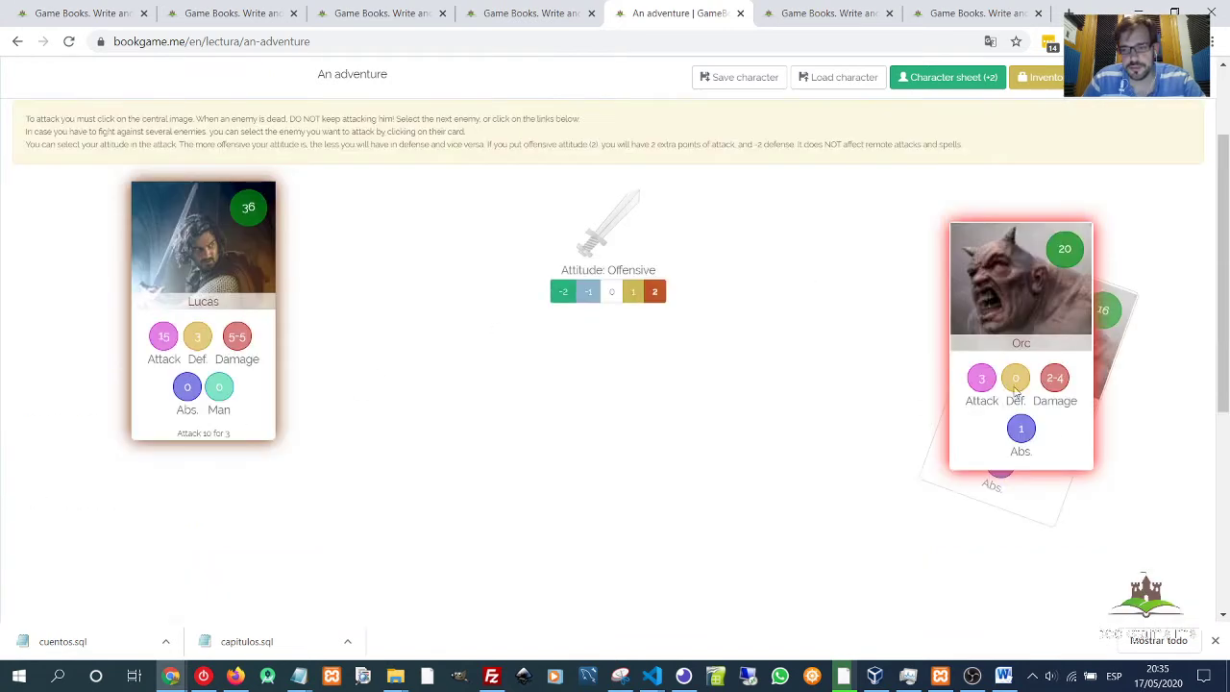
scroll(356, 384, down, 5)
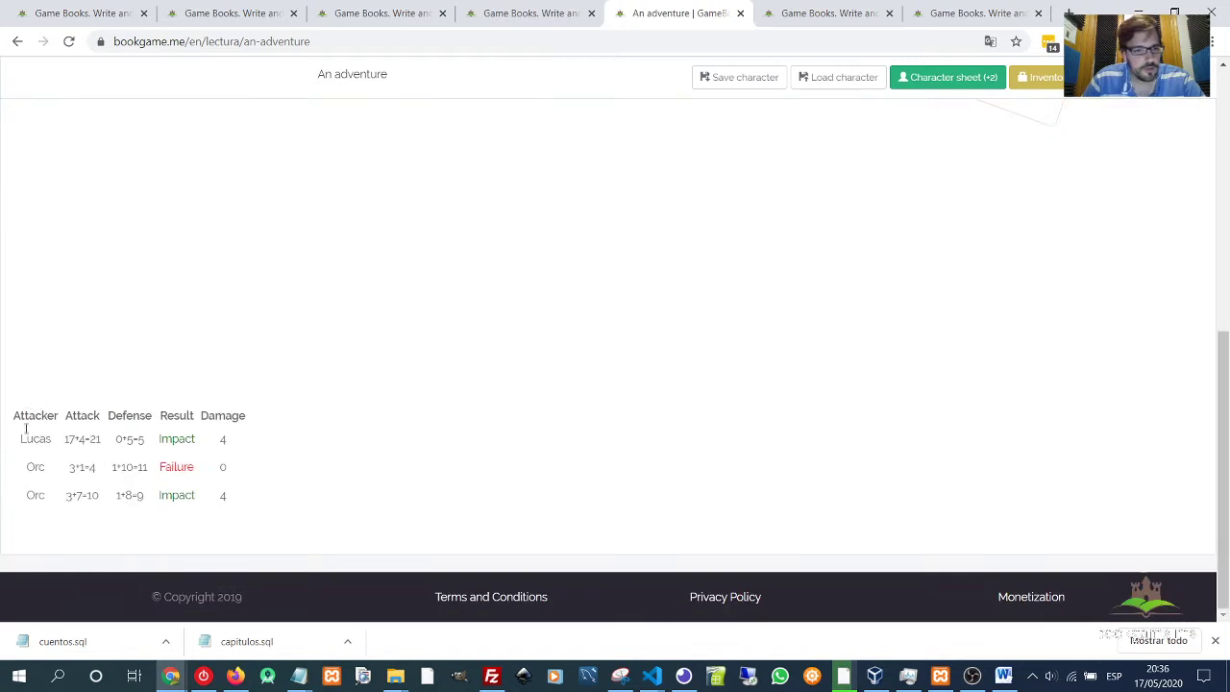
double_click(82, 466)
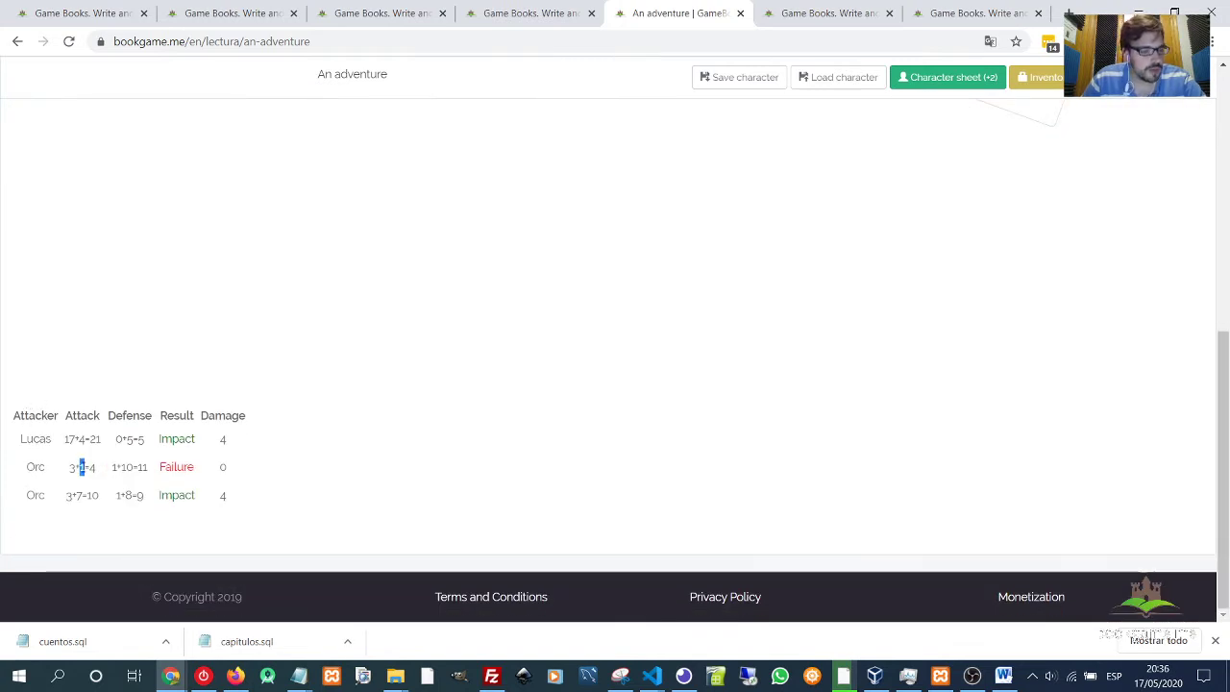
double_click(92, 467)
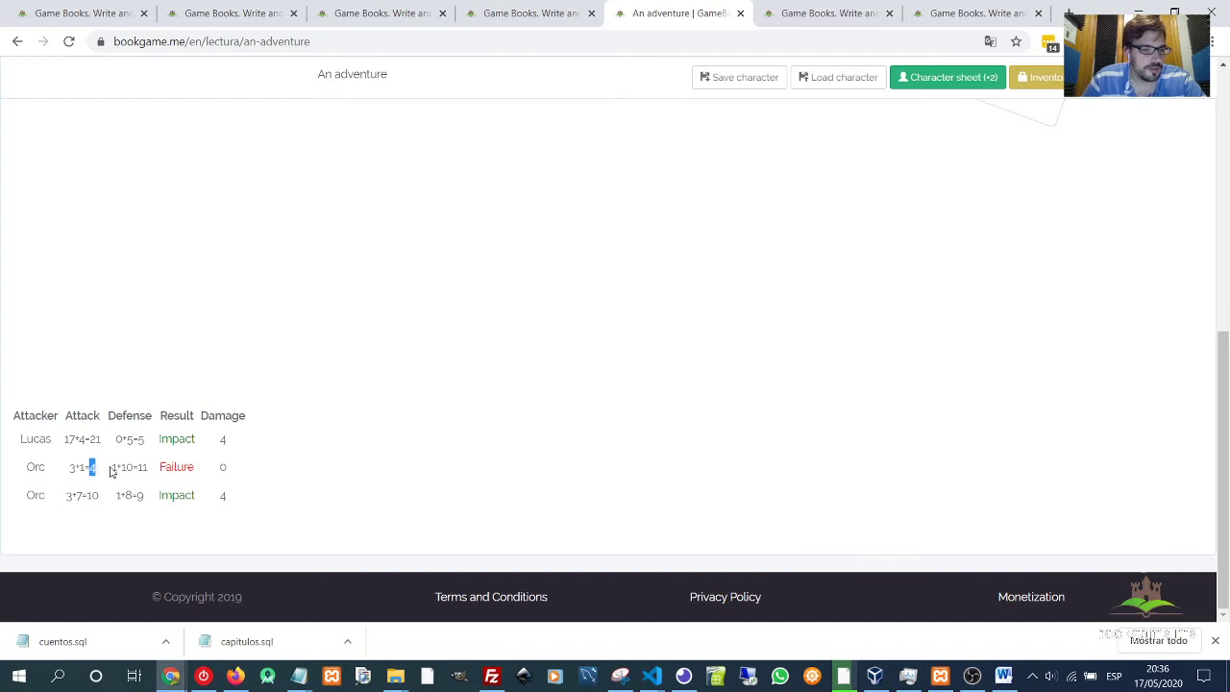
Examine how the character's defense value and offensive attitude make up the defense total in the second log row.
scroll(115, 467, up, 5)
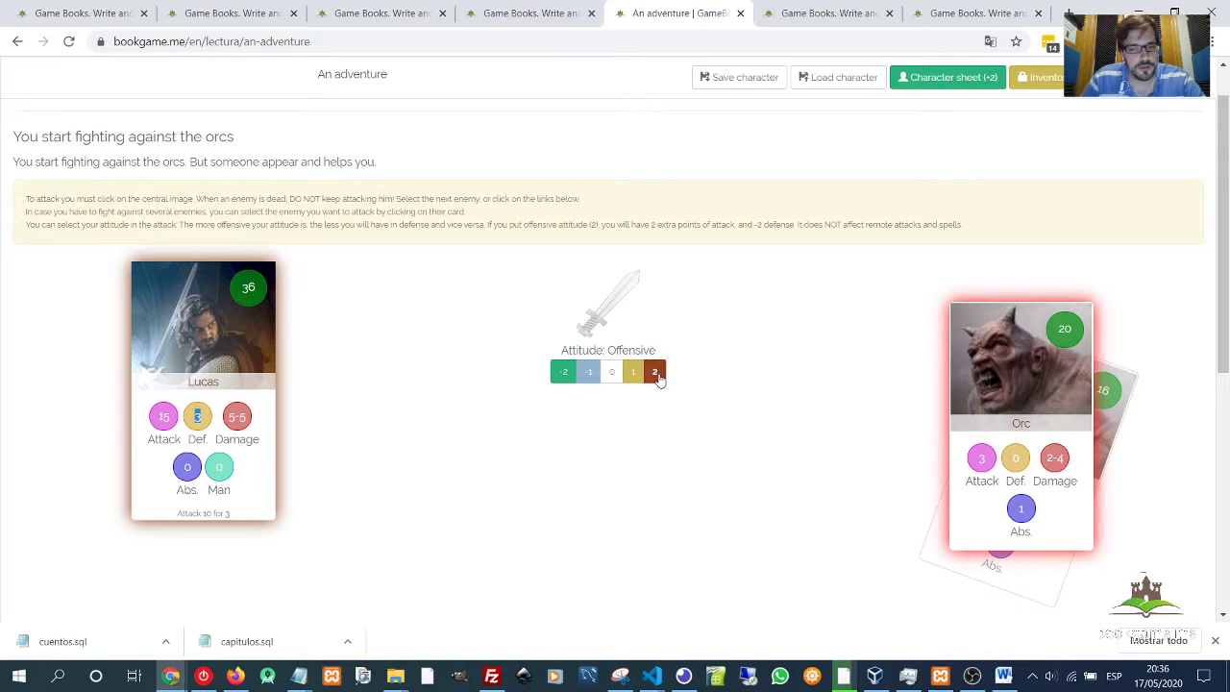
drag(607, 351, 653, 352)
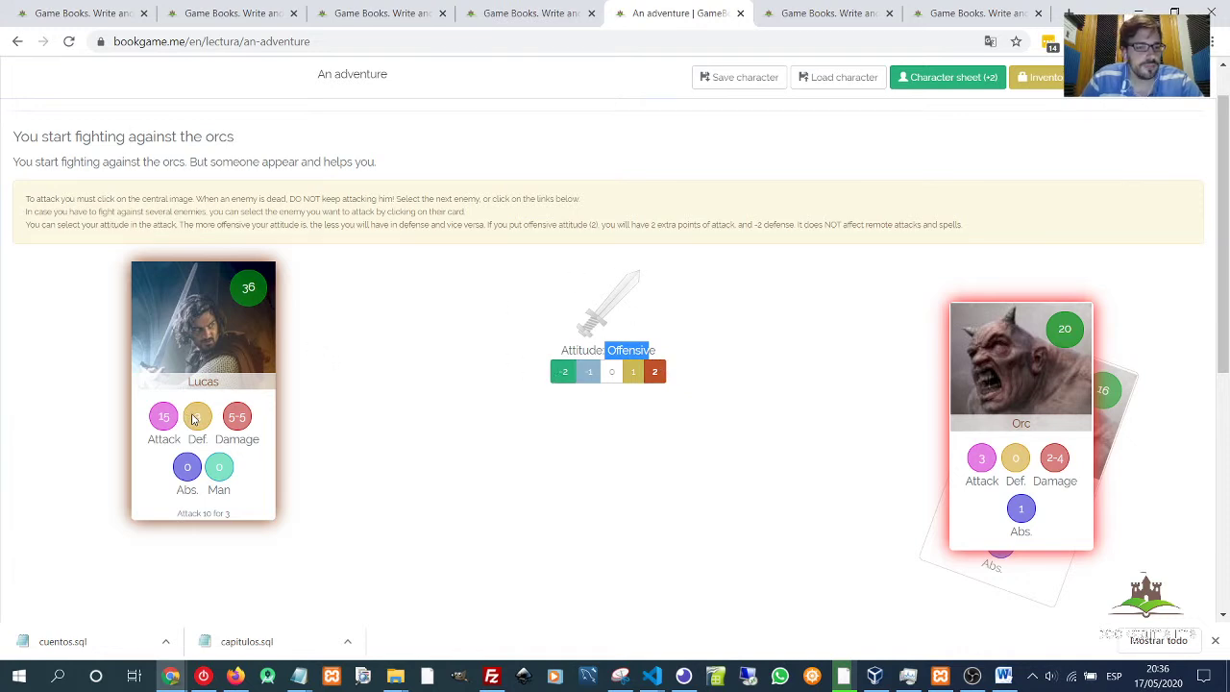
scroll(190, 431, down, 5)
scroll(189, 431, down, 2)
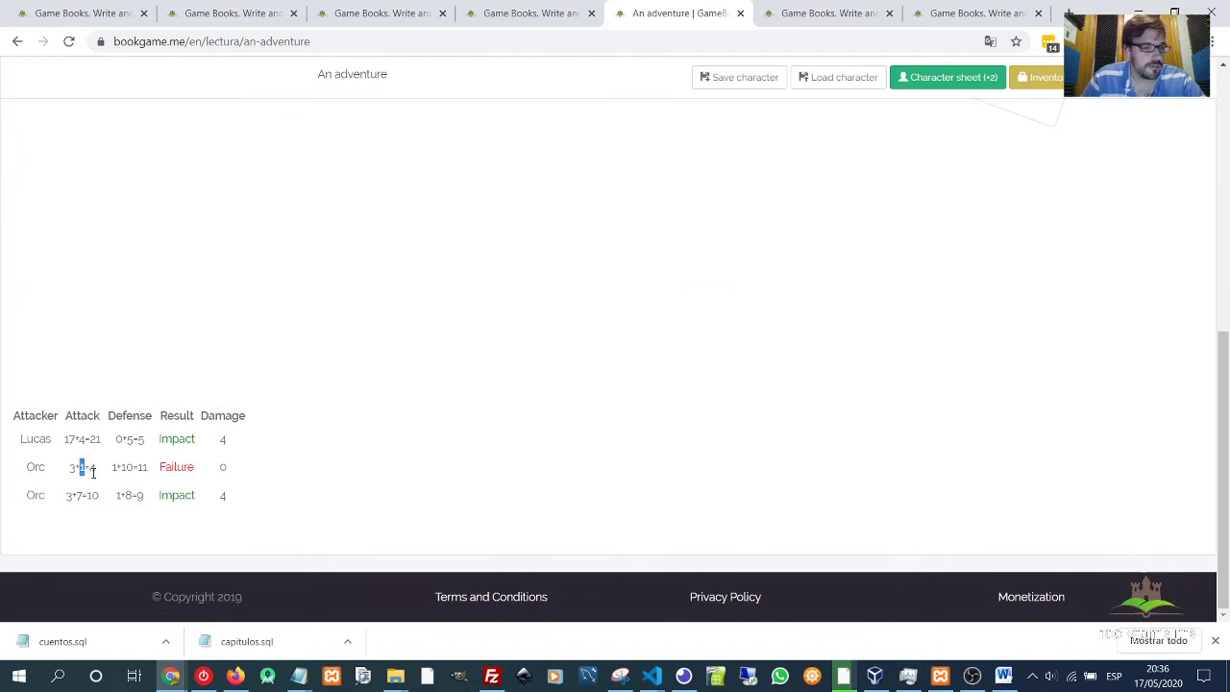
double_click(130, 467)
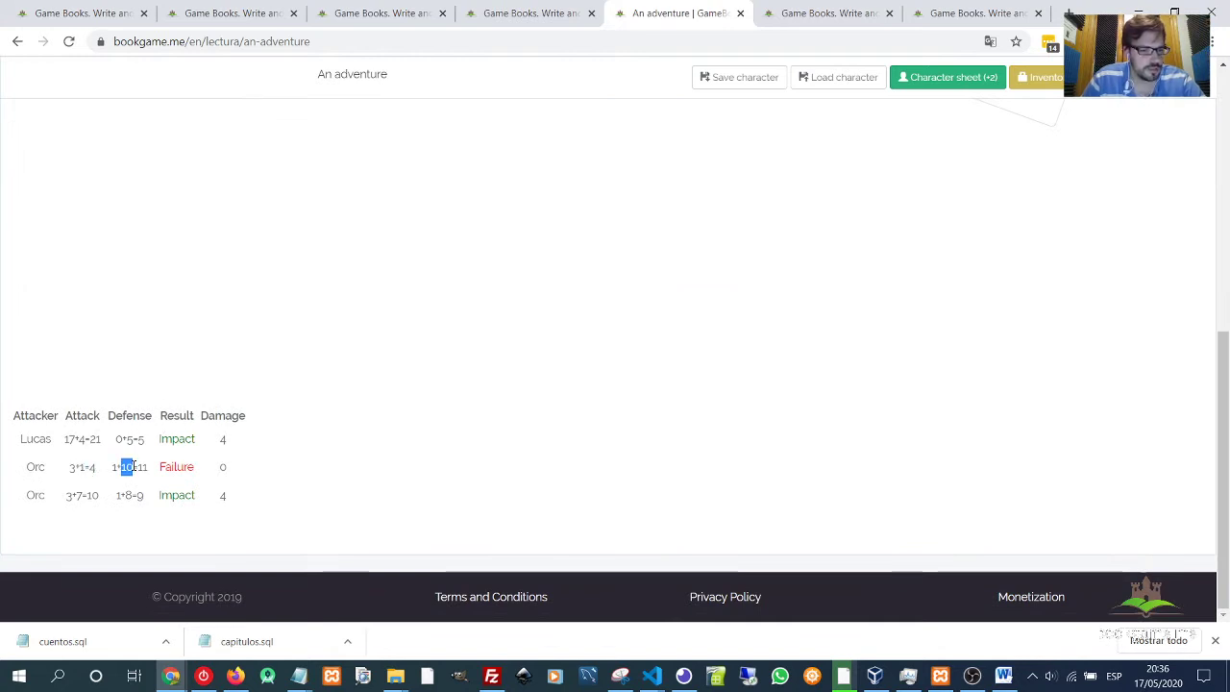
Examine the second log row by comparing the orc's attack total with the character's defense total and the row's result.
double_click(84, 467)
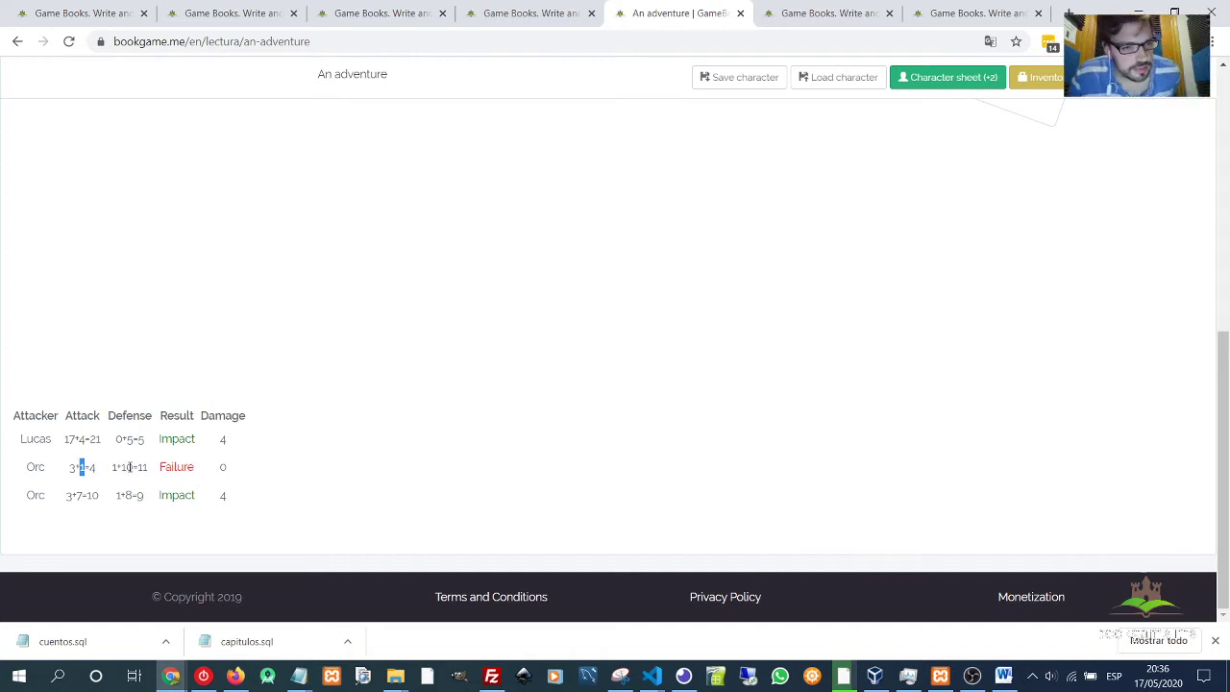
double_click(115, 467)
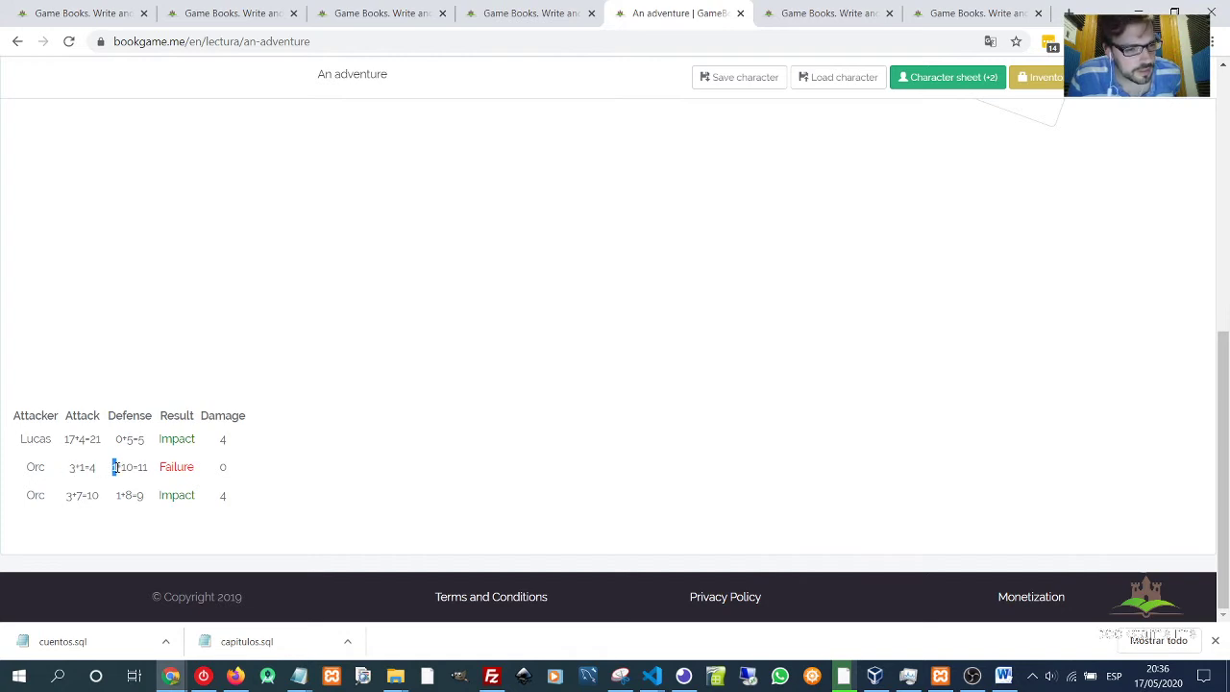
triple_click(115, 467)
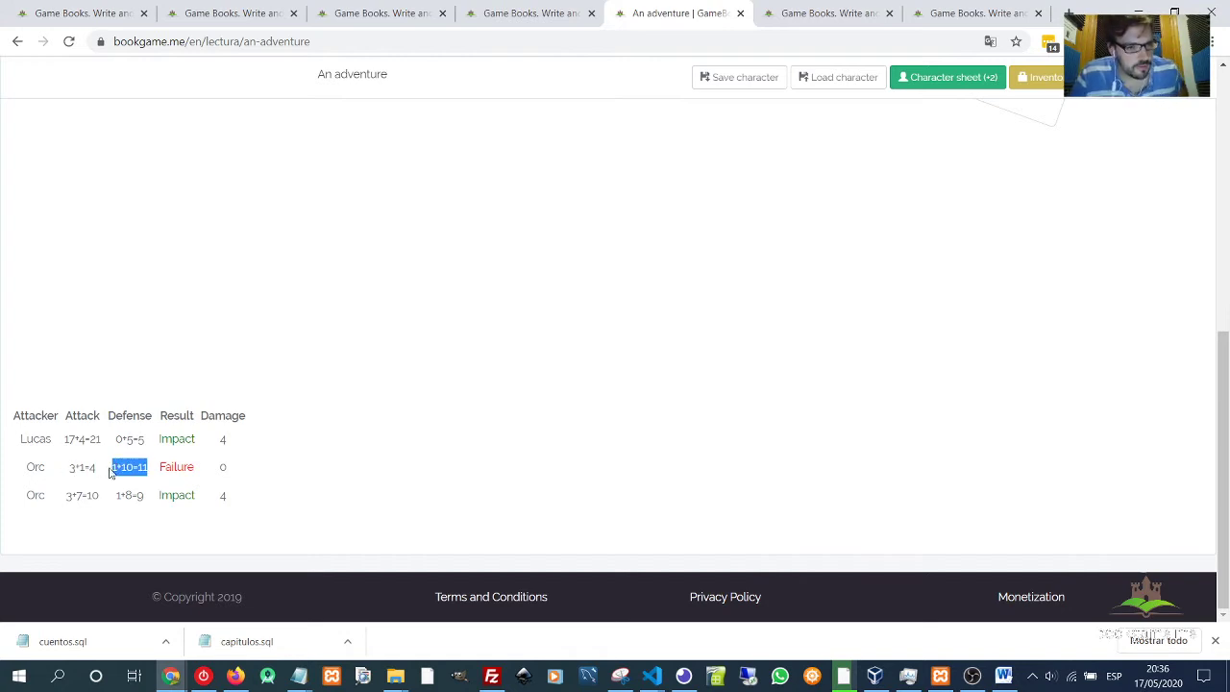
click(71, 466)
double_click(74, 466)
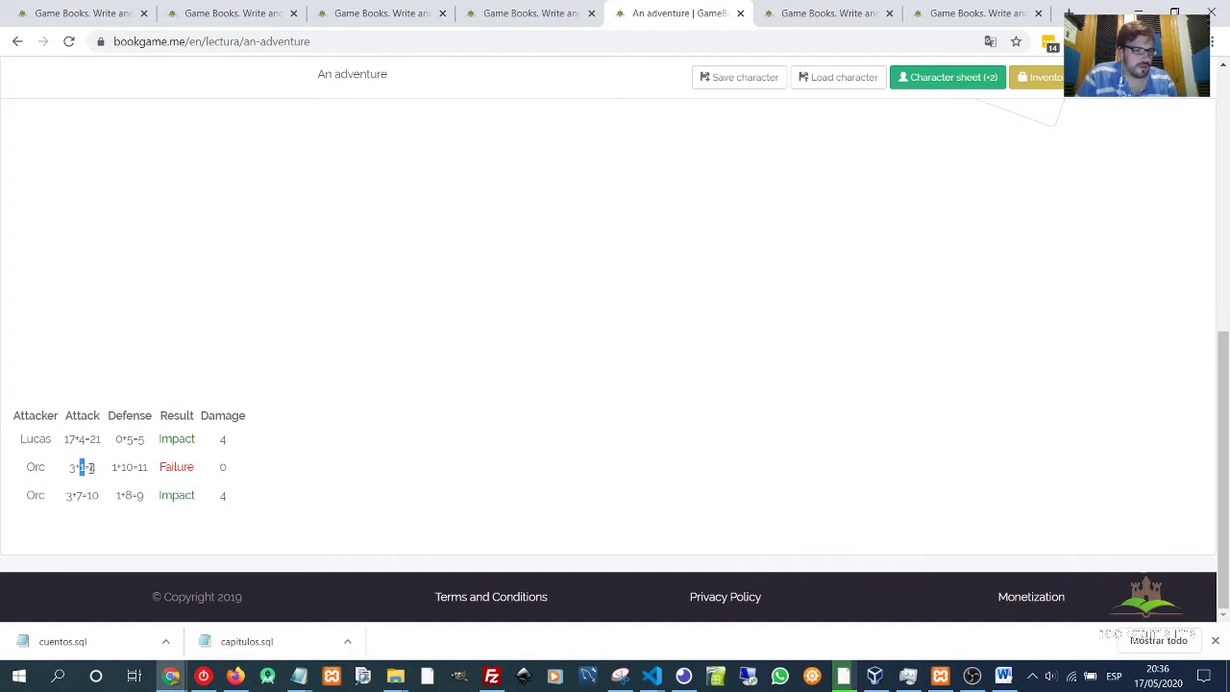
double_click(93, 468)
double_click(114, 467)
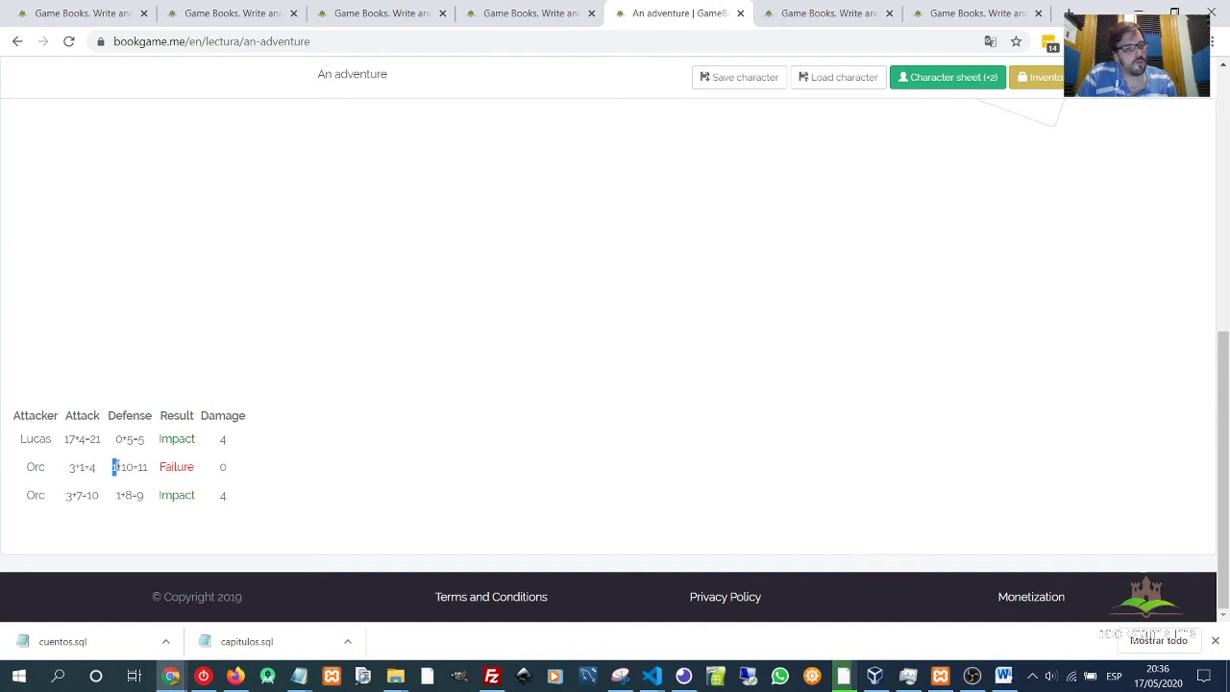
double_click(126, 467)
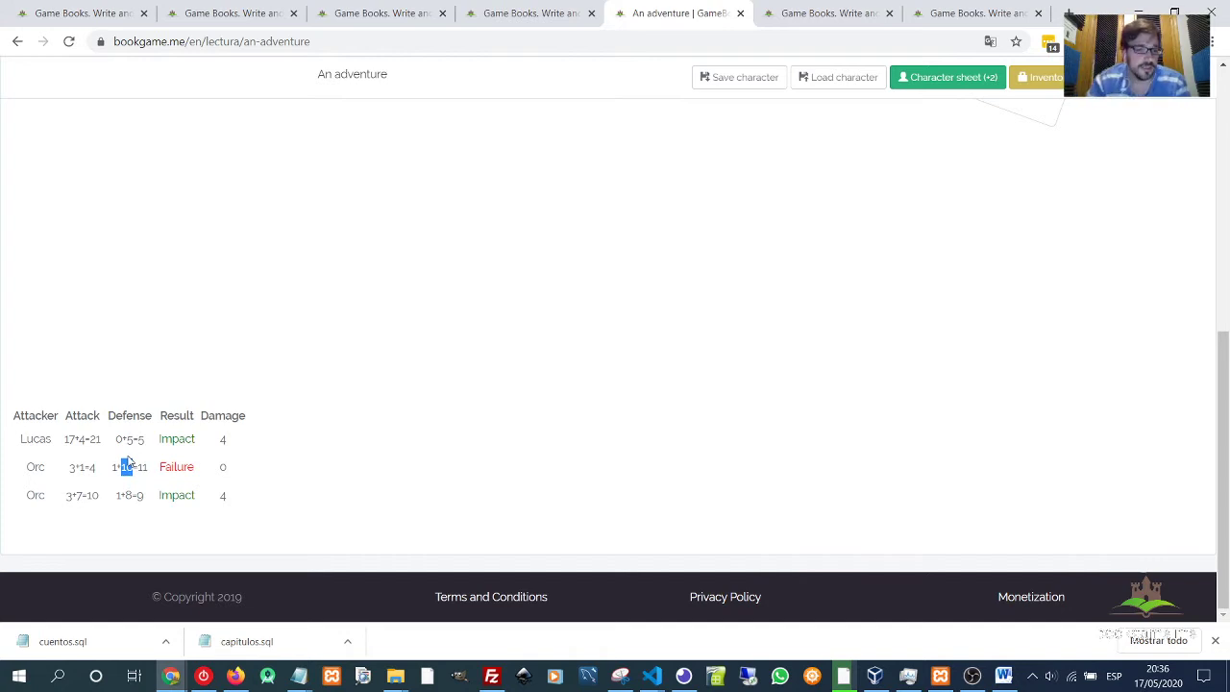
double_click(143, 467)
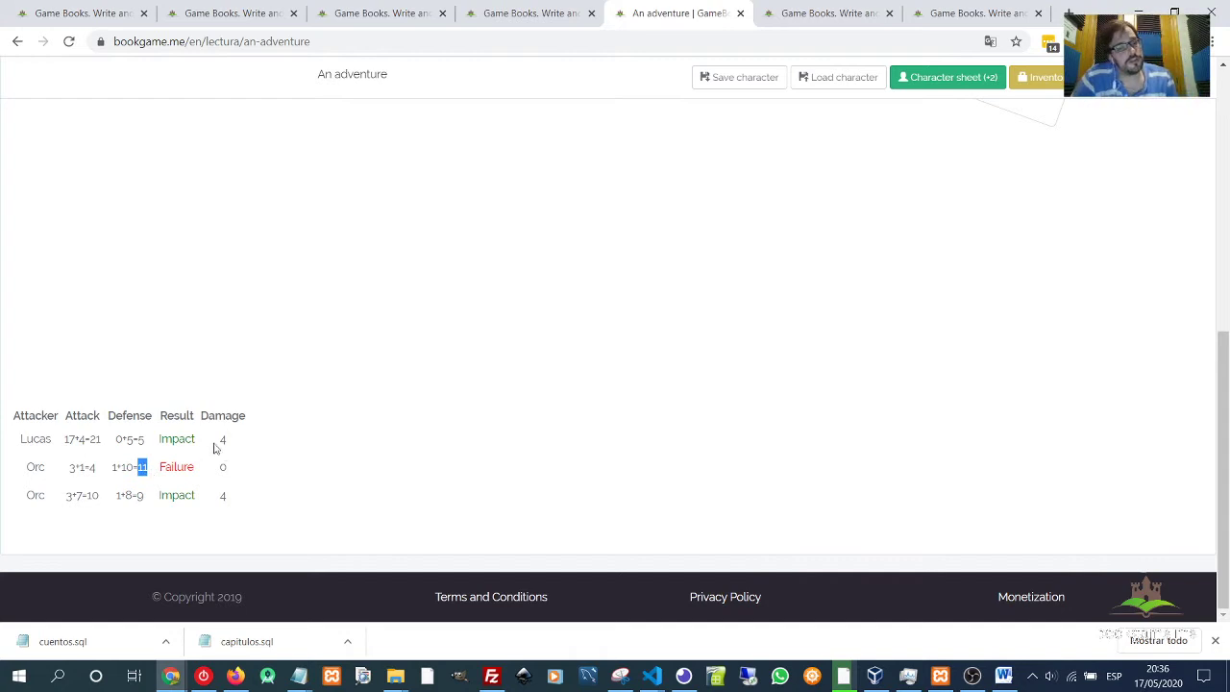
double_click(177, 467)
double_click(142, 467)
double_click(92, 467)
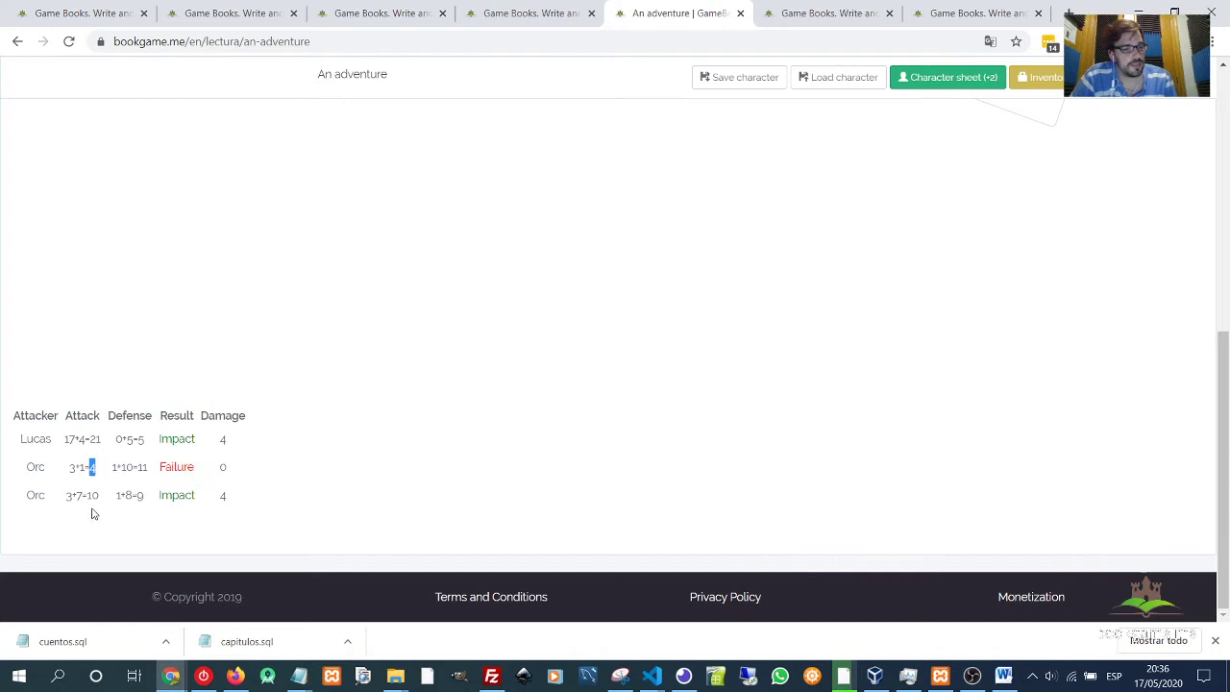
Examine how the attack and defense totals in the third log row lead to its result.
double_click(78, 496)
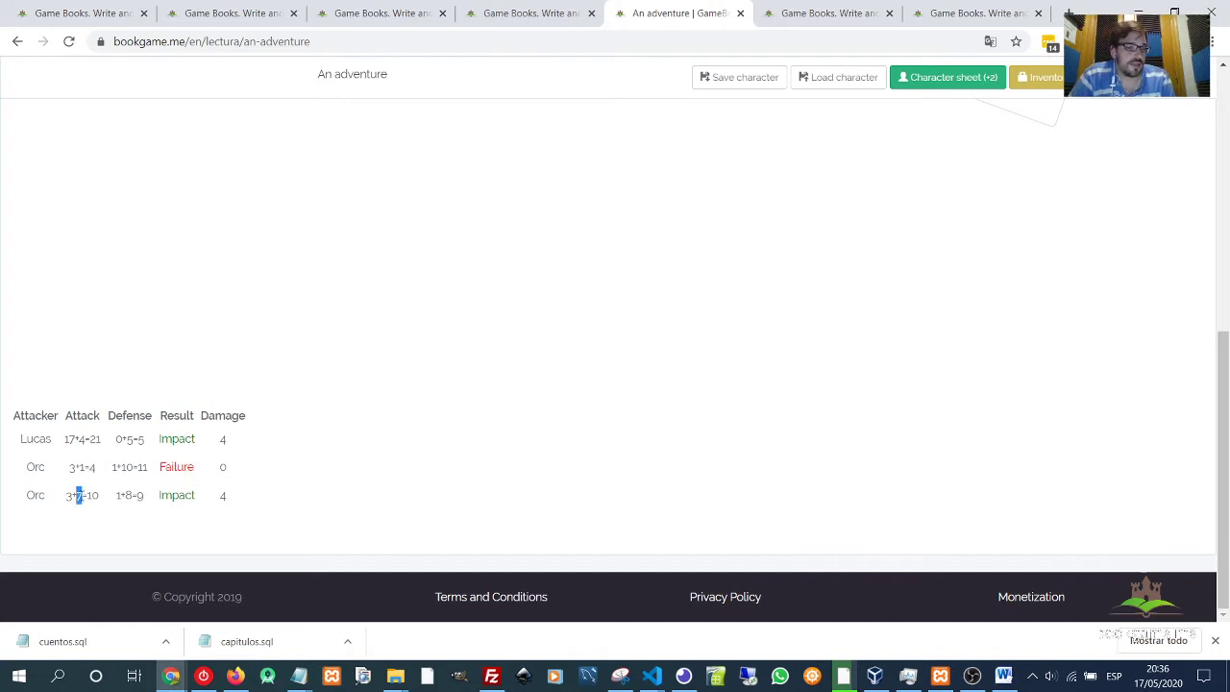
double_click(94, 495)
double_click(128, 494)
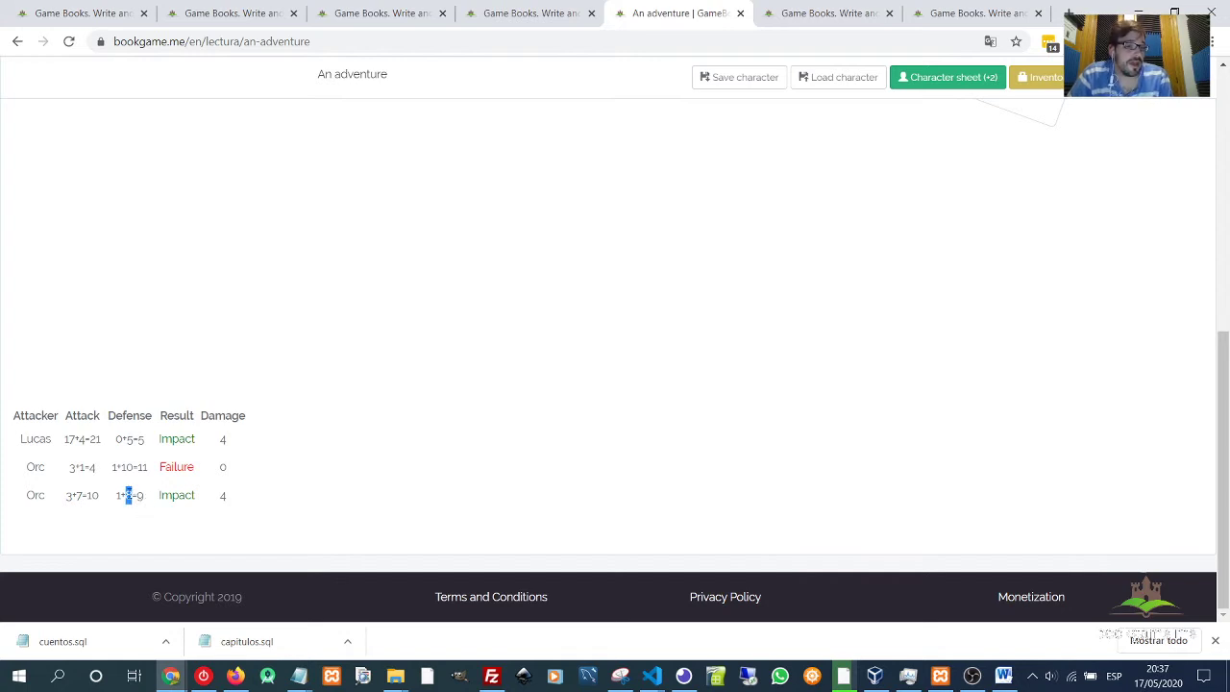
double_click(139, 495)
double_click(92, 495)
click(177, 496)
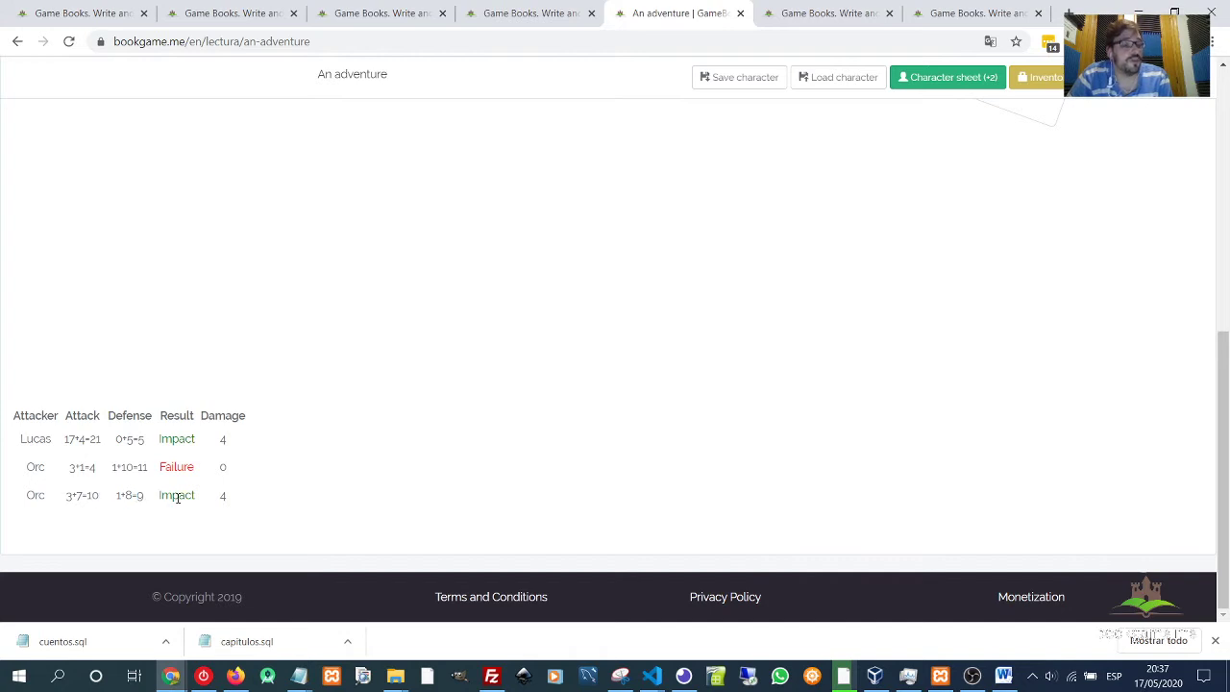
double_click(177, 496)
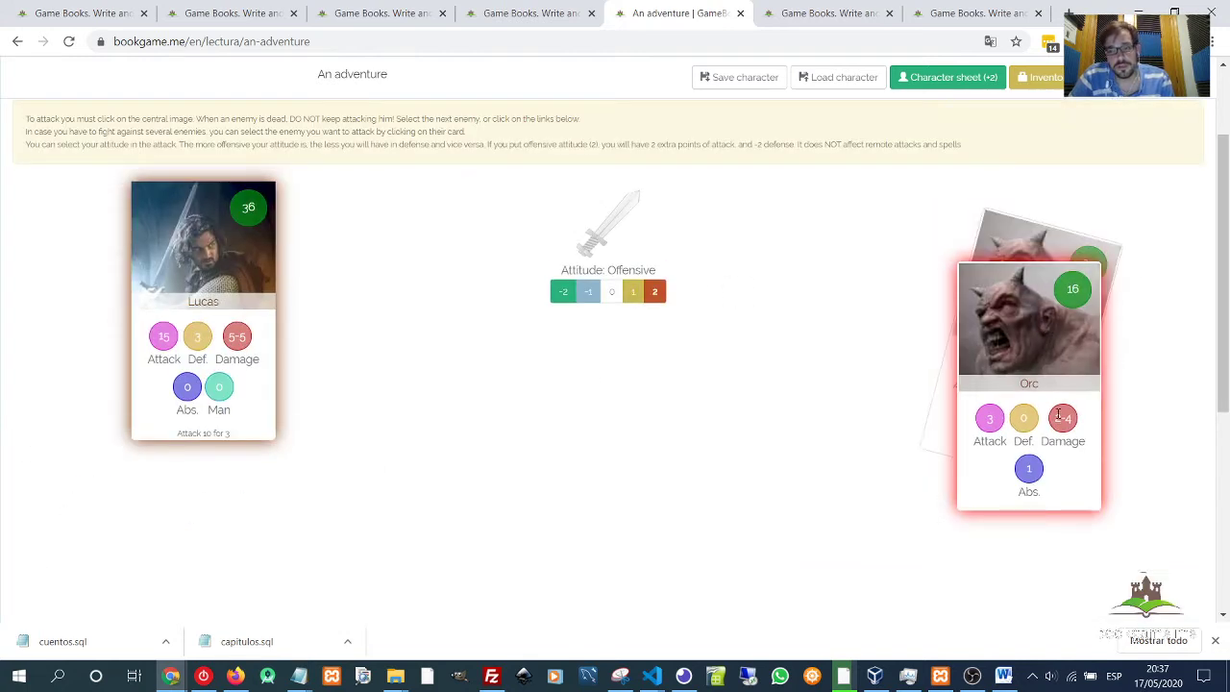
Compare the third log row's damage with the orc card's damage range and the character's remaining life points.
double_click(1069, 418)
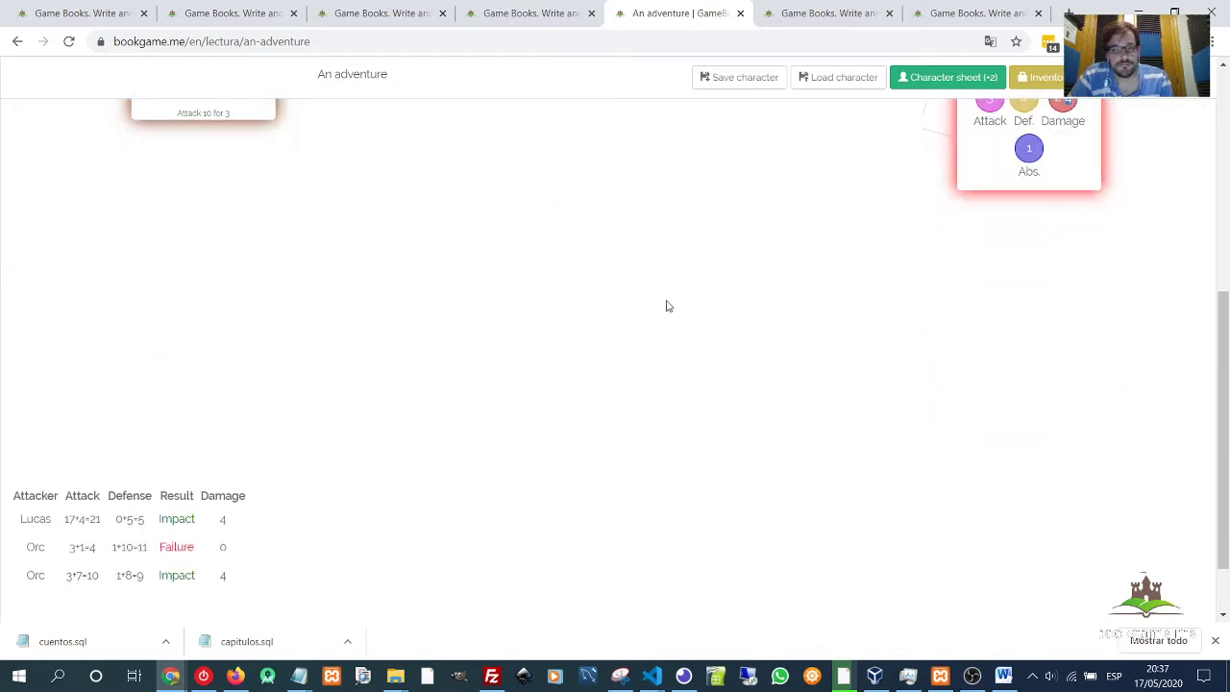
double_click(222, 497)
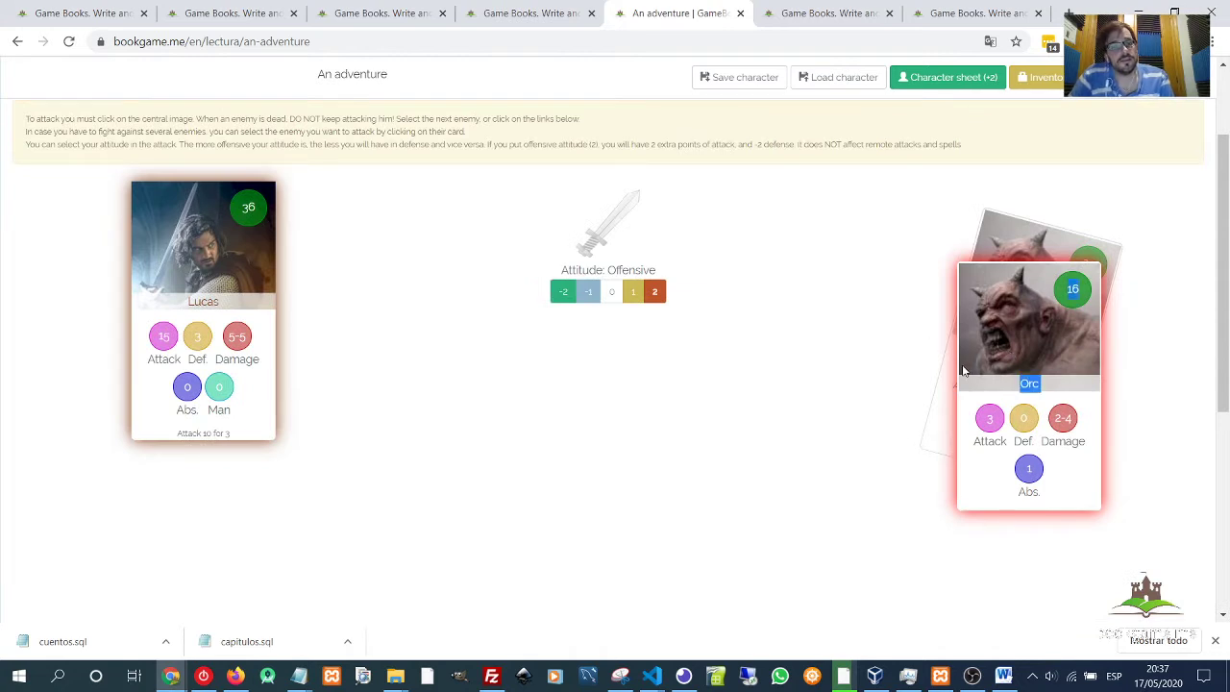
double_click(246, 207)
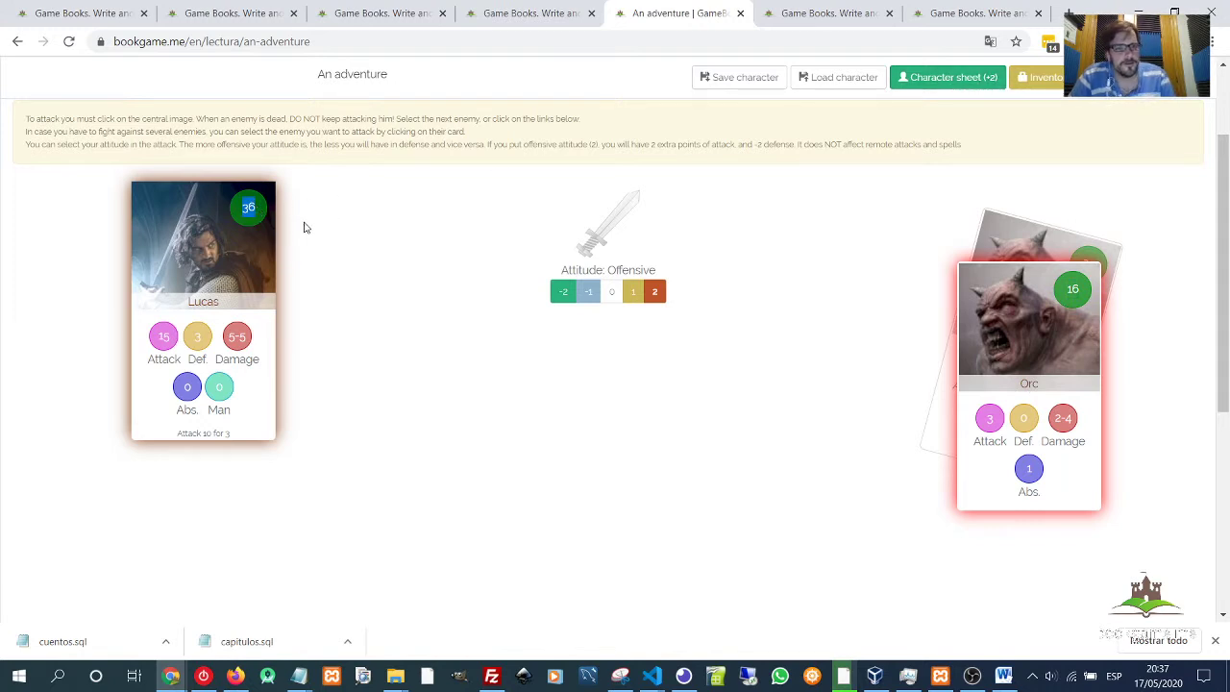
click(247, 227)
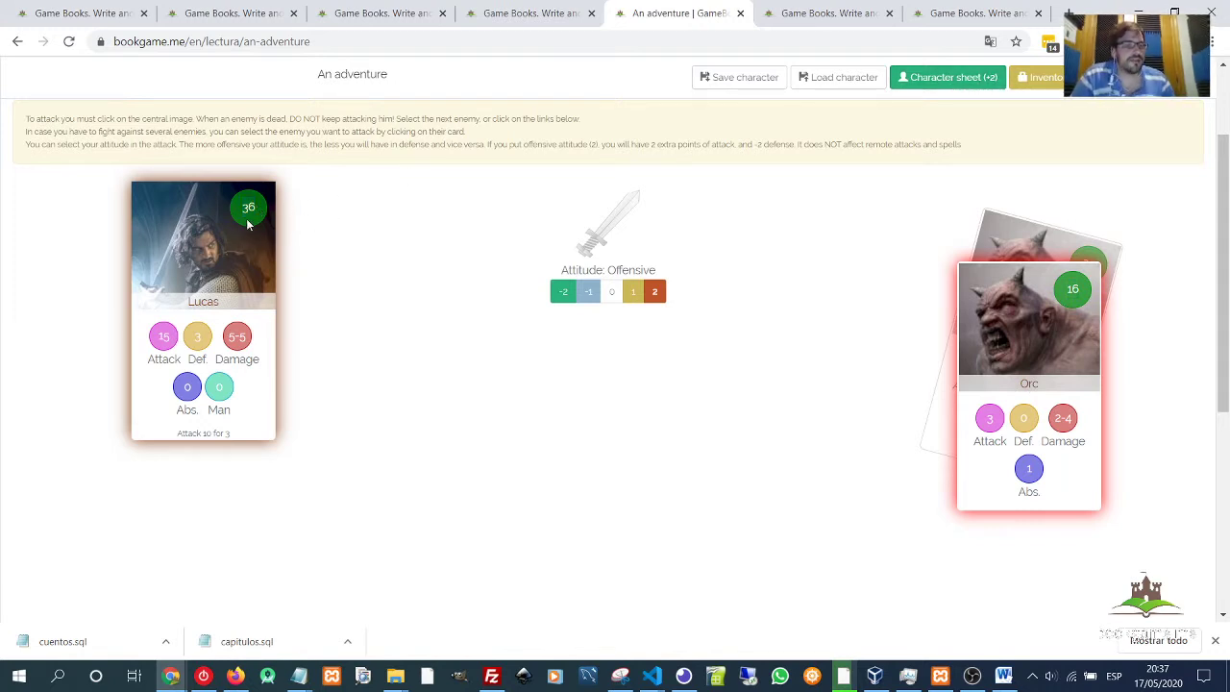
Check the character's current and maximum life on the character sheet, close it, and return to the top of the fight page.
click(917, 83)
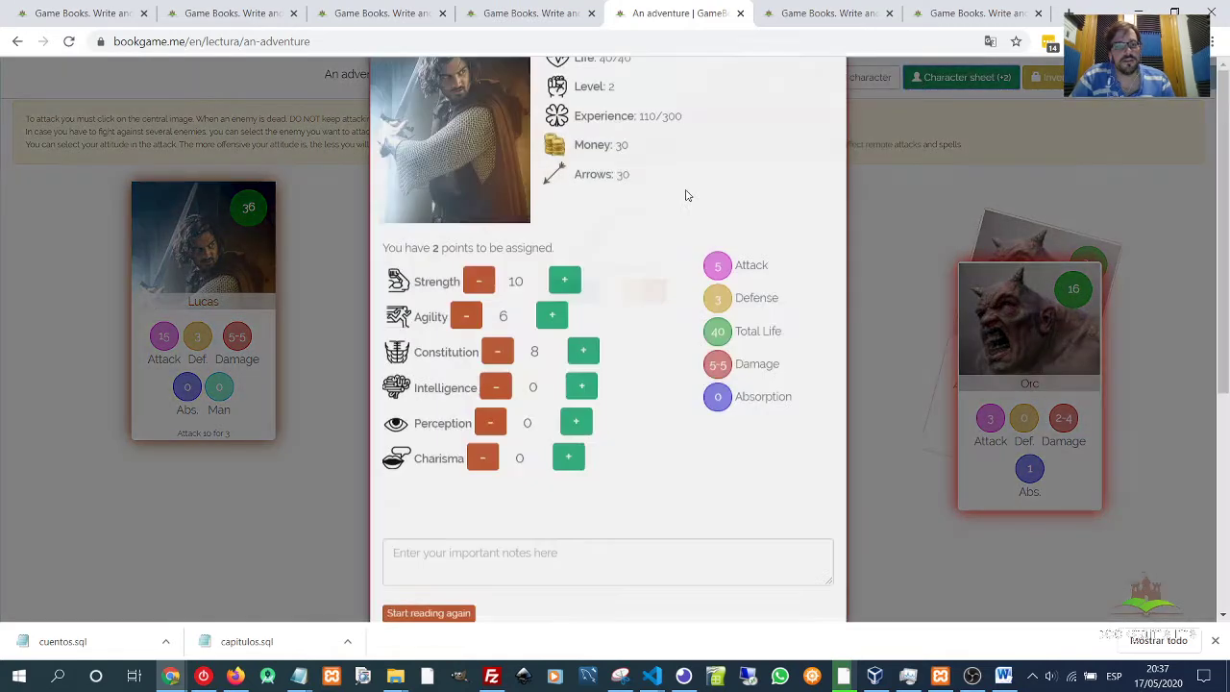
double_click(623, 142)
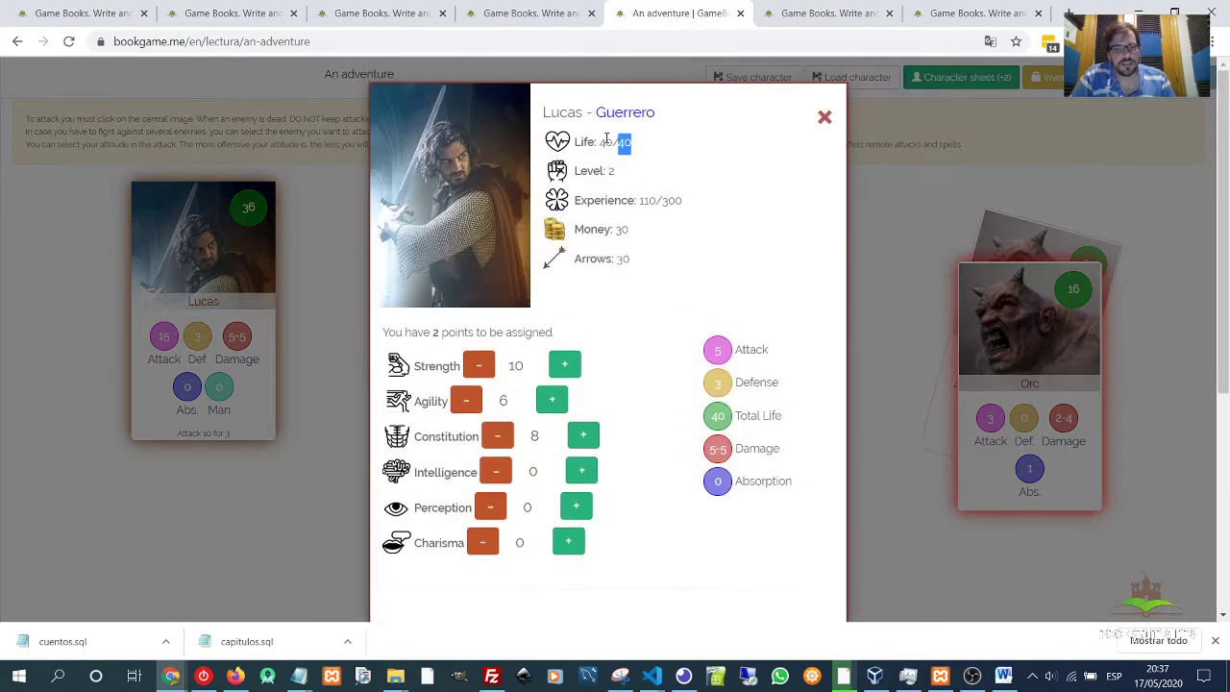
drag(600, 141, 613, 142)
double_click(625, 142)
click(825, 116)
scroll(659, 247, down, 3)
scroll(477, 313, up, 1)
scroll(423, 307, down, 2)
scroll(247, 426, up, 6)
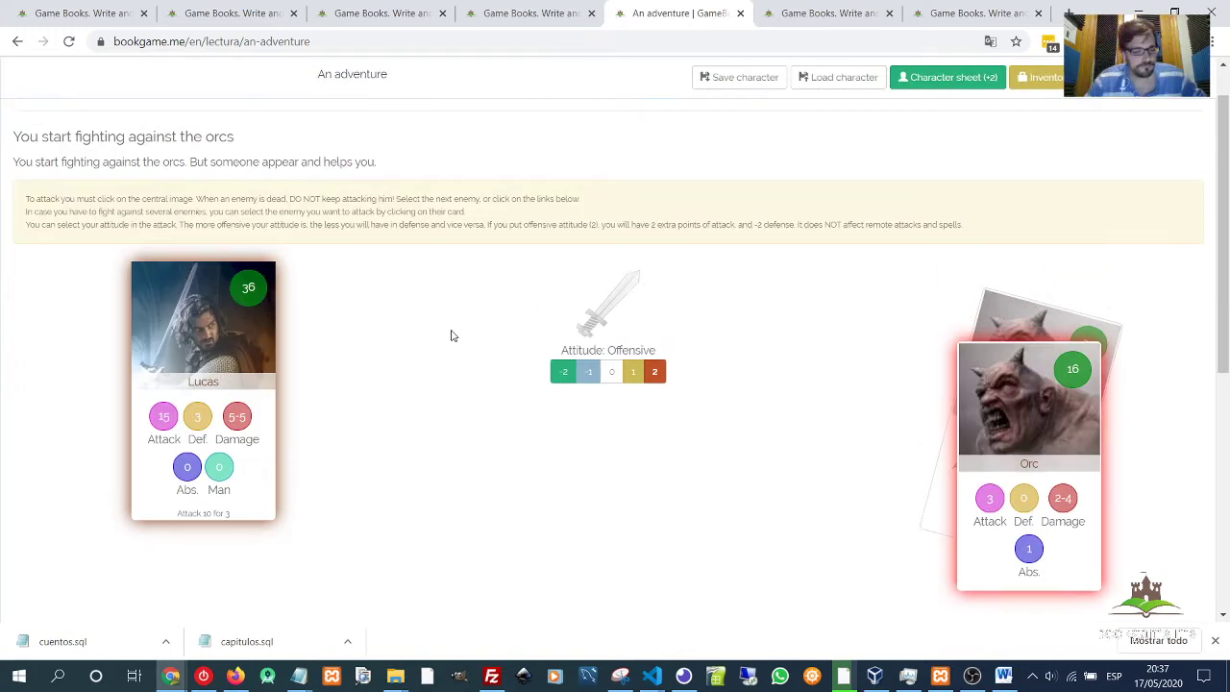
Switch to the Word outline, highlight the point "Initiative, penalty turns", and return to the browser.
key(alt+Tab)
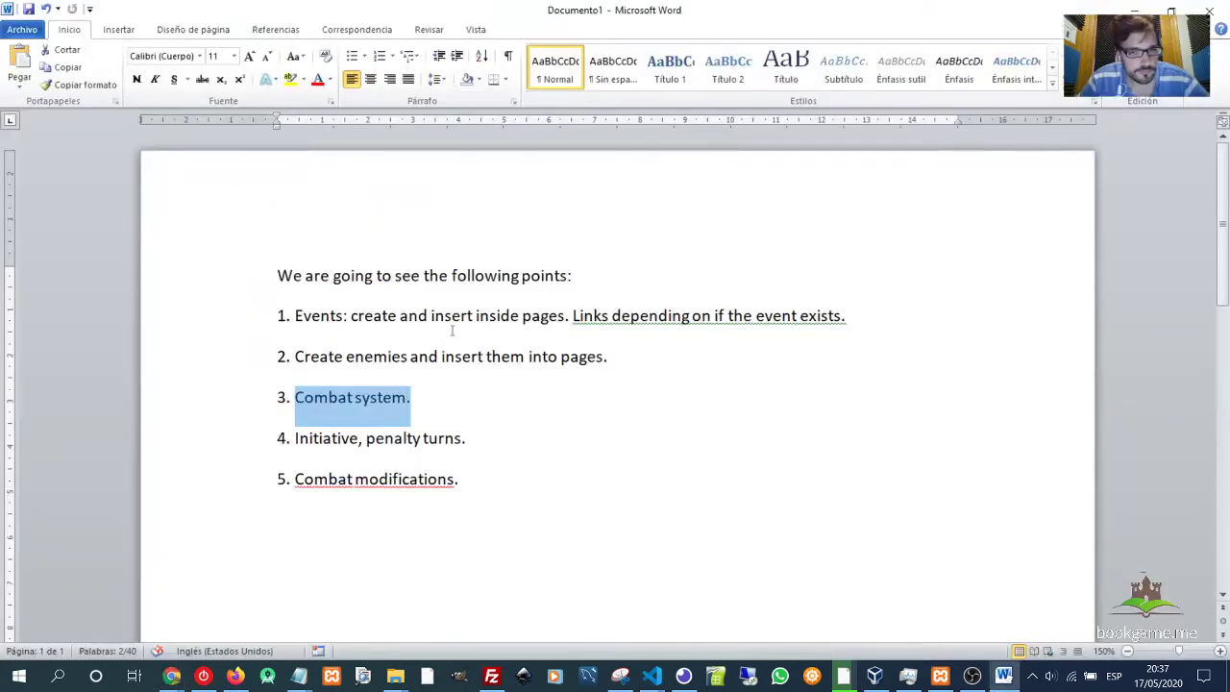
click(390, 438)
drag(309, 438, 453, 438)
key(alt+Tab)
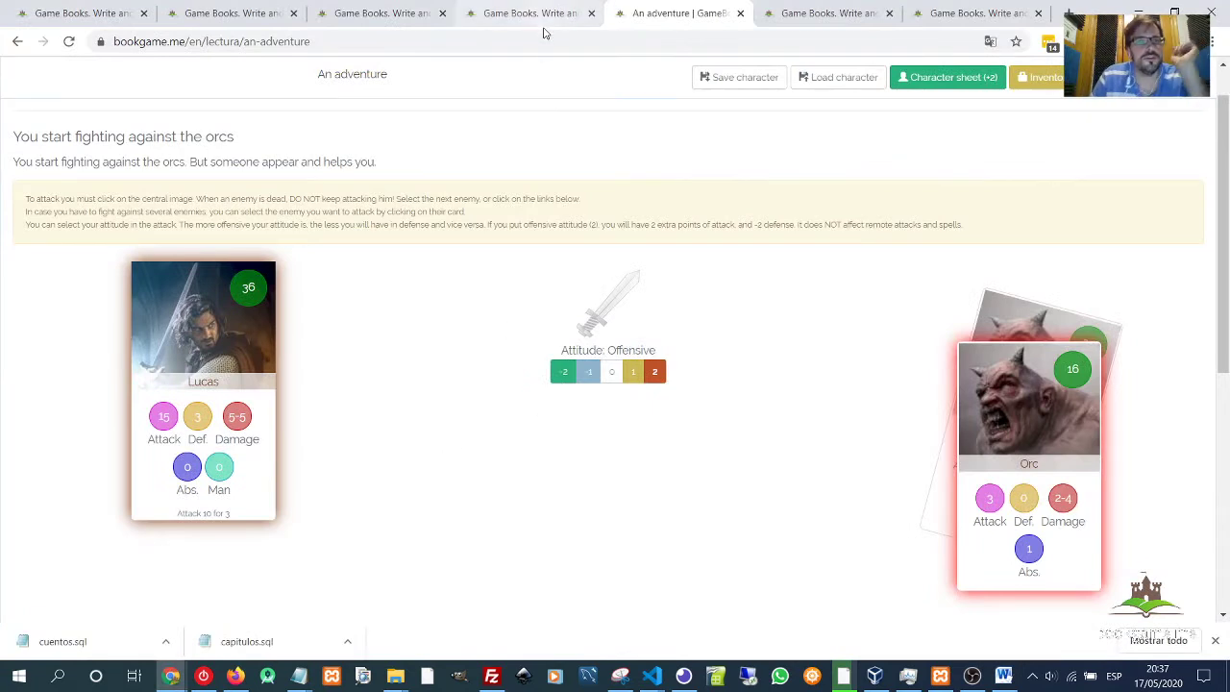
Look through the open GameBook tabs for the editor of the chapter that contains the orc fight.
click(818, 23)
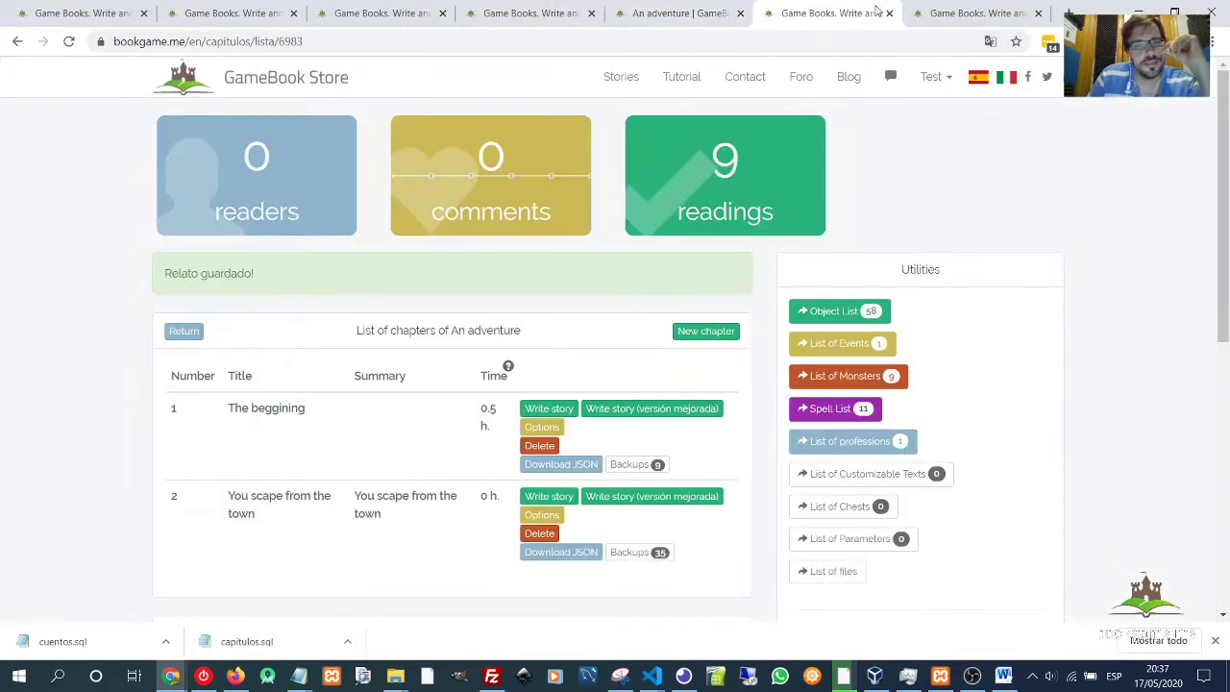
click(918, 14)
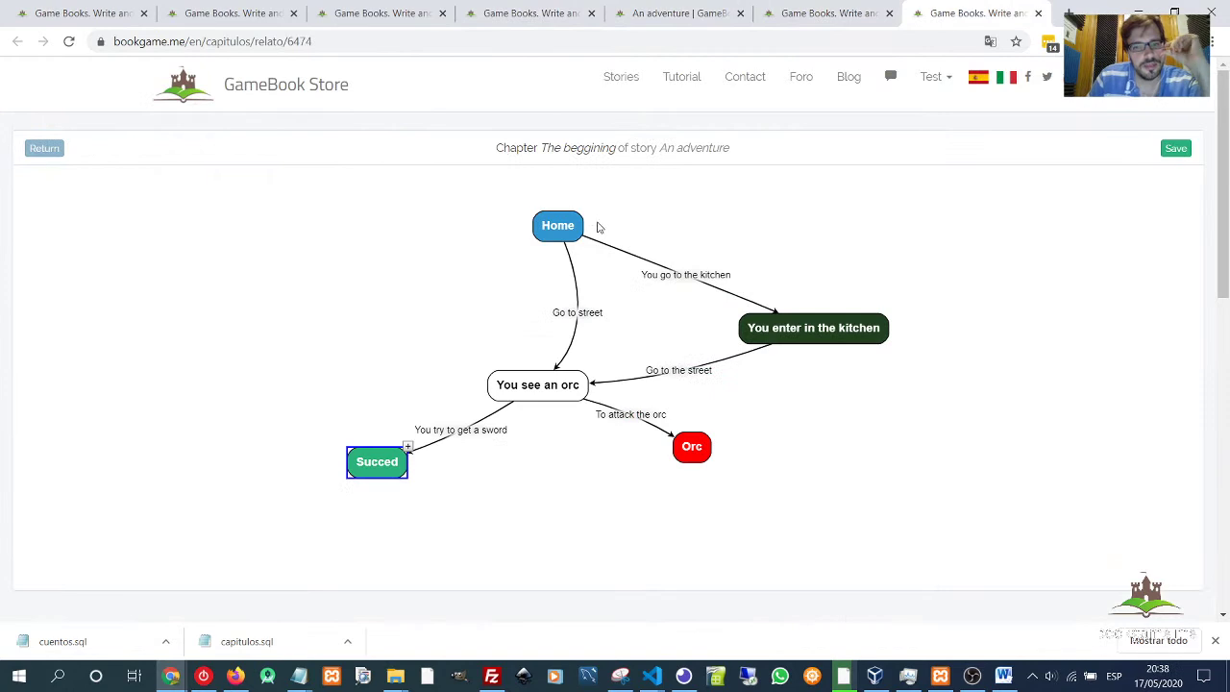
click(502, 14)
click(361, 17)
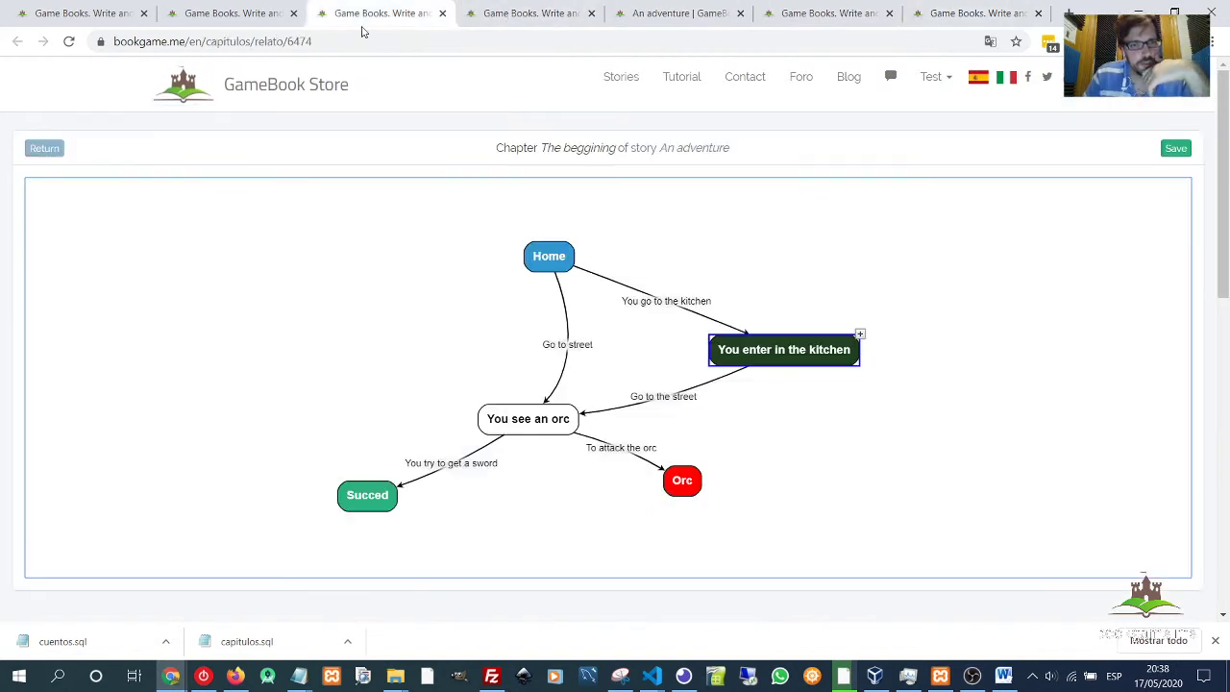
click(228, 16)
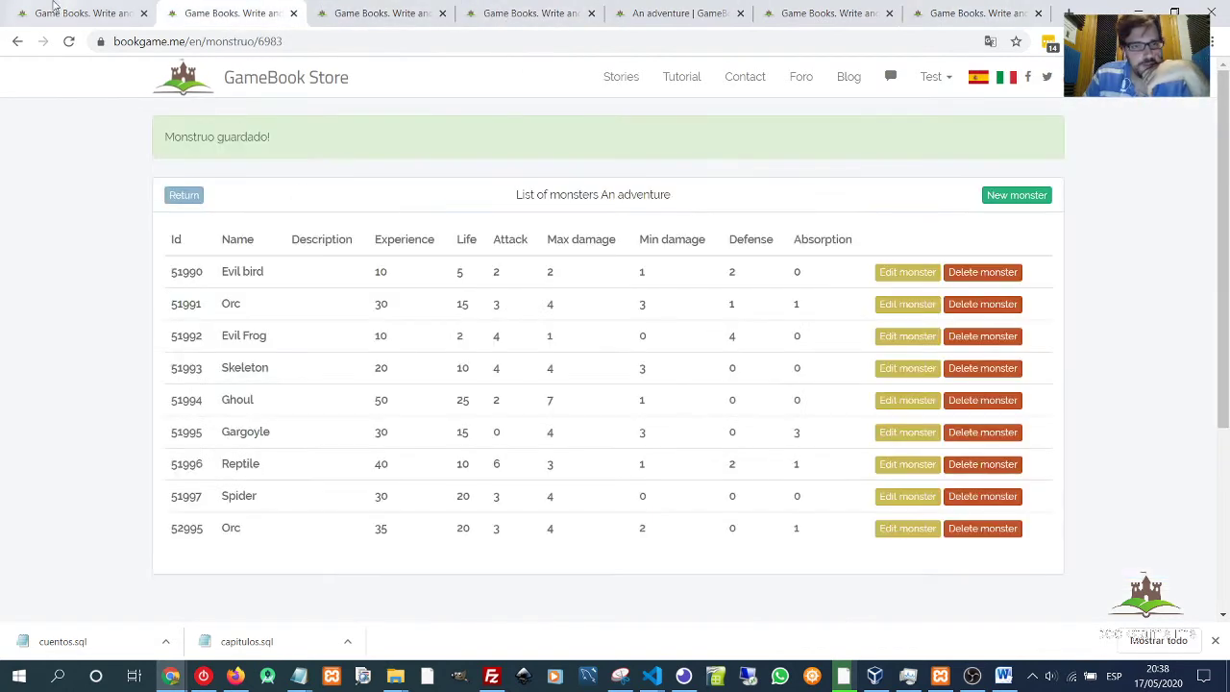
click(49, 16)
click(974, 12)
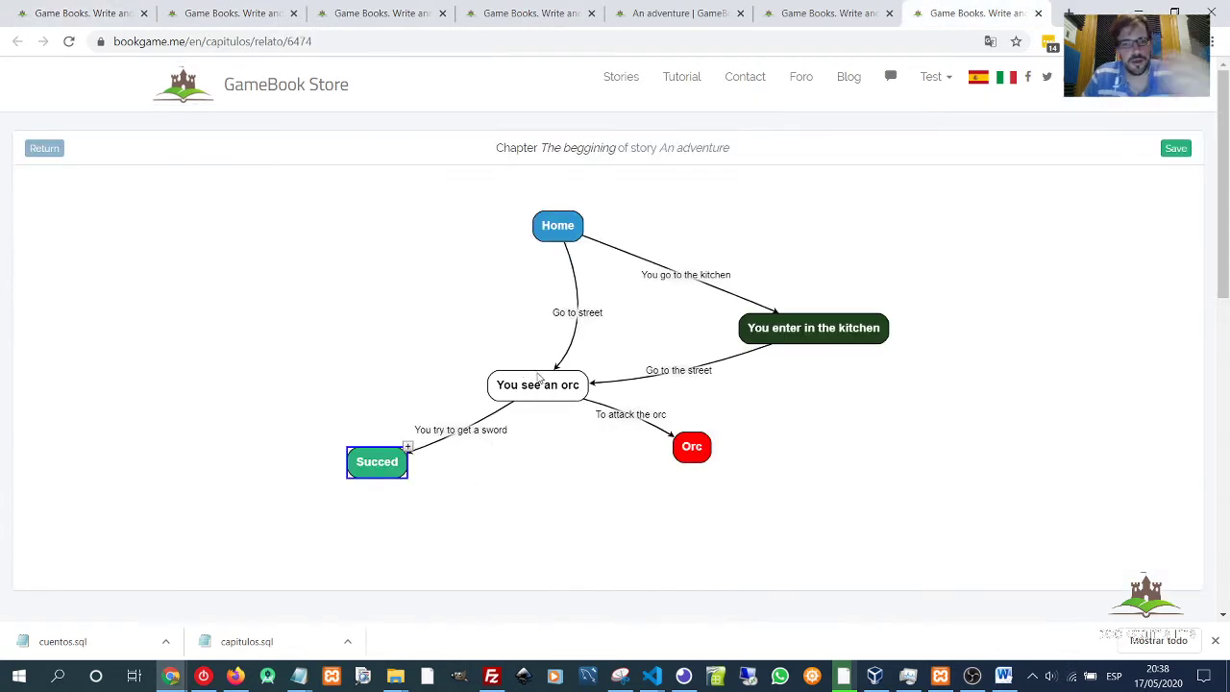
Open the chapter "You scape from the town" in the standard story editor from the chapter list of "An adventure".
click(821, 19)
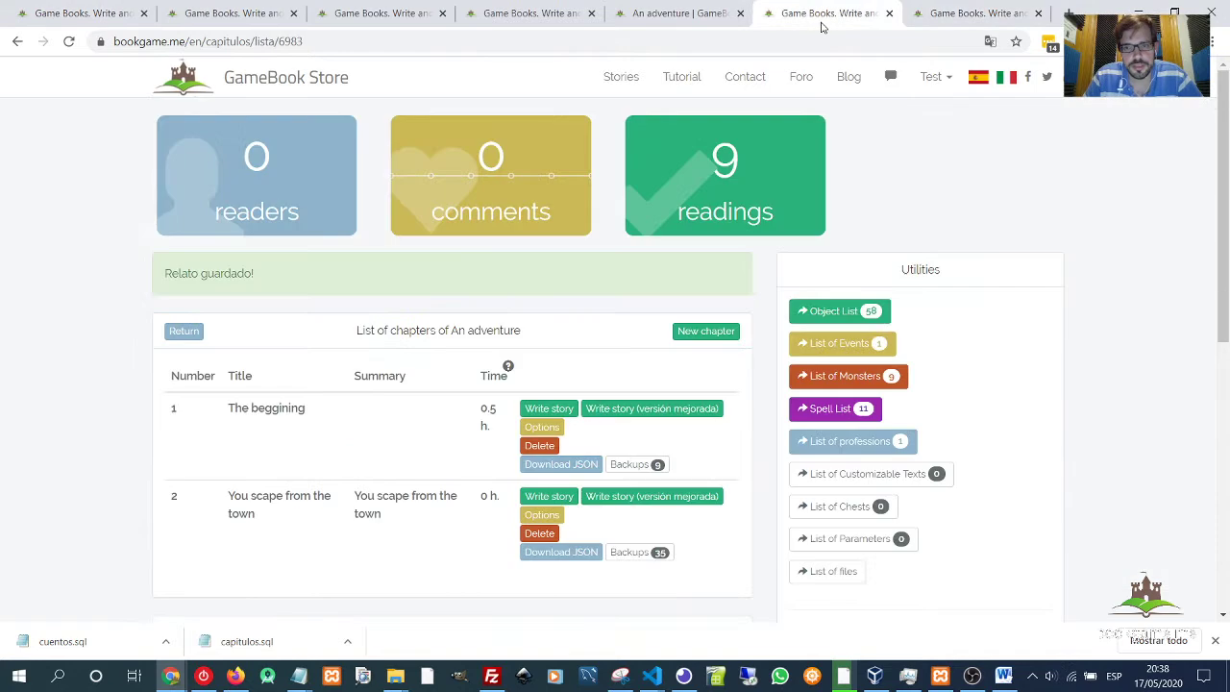
click(687, 23)
click(797, 22)
right_click(540, 488)
click(524, 498)
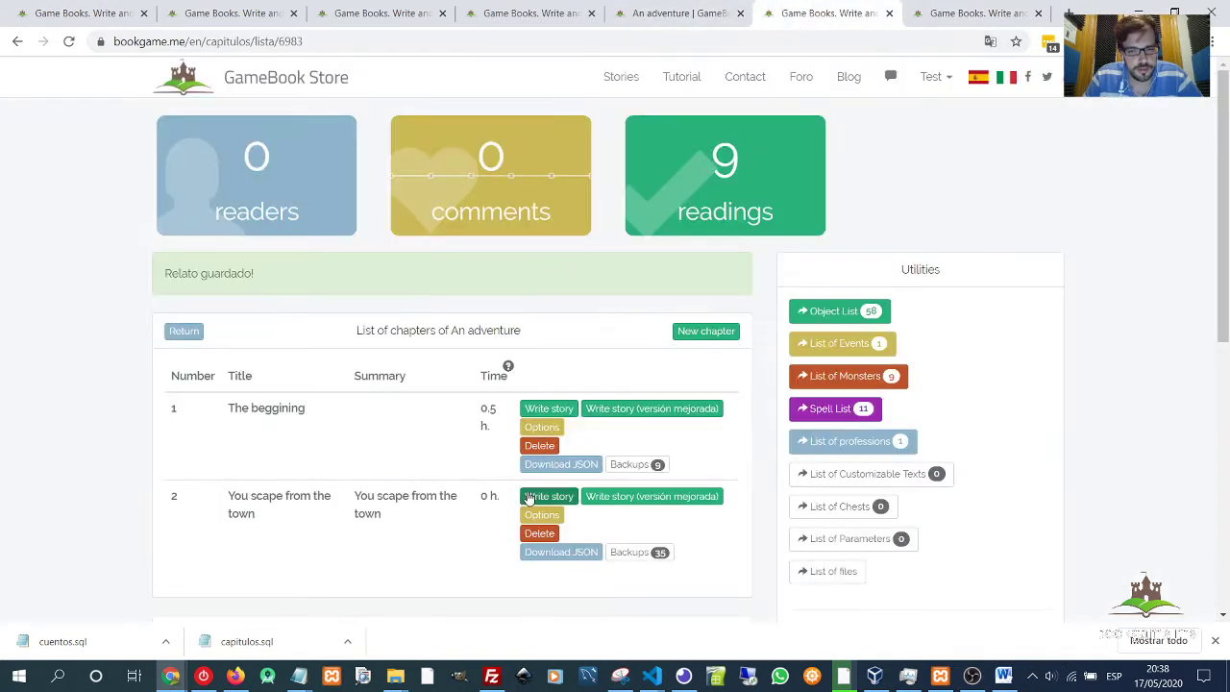
click(523, 498)
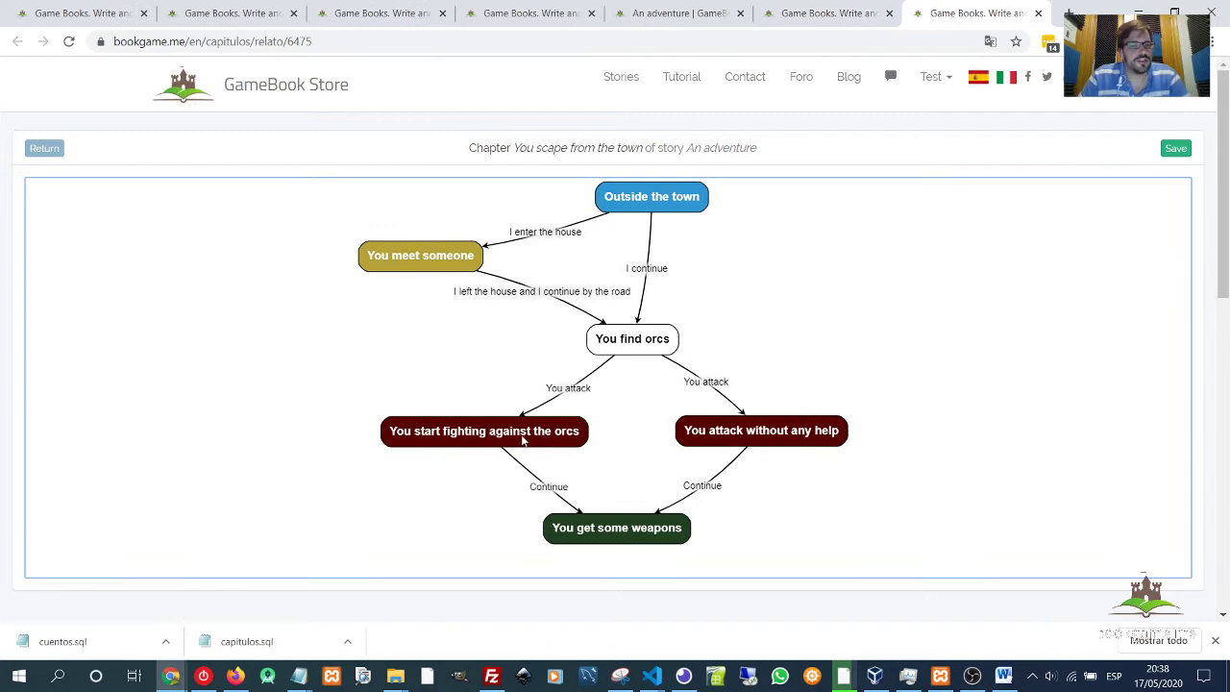
Examine the combat modifications of the page "You start fighting against the orcs", including enemies initiative and penalty turns, and collapse the section.
double_click(514, 434)
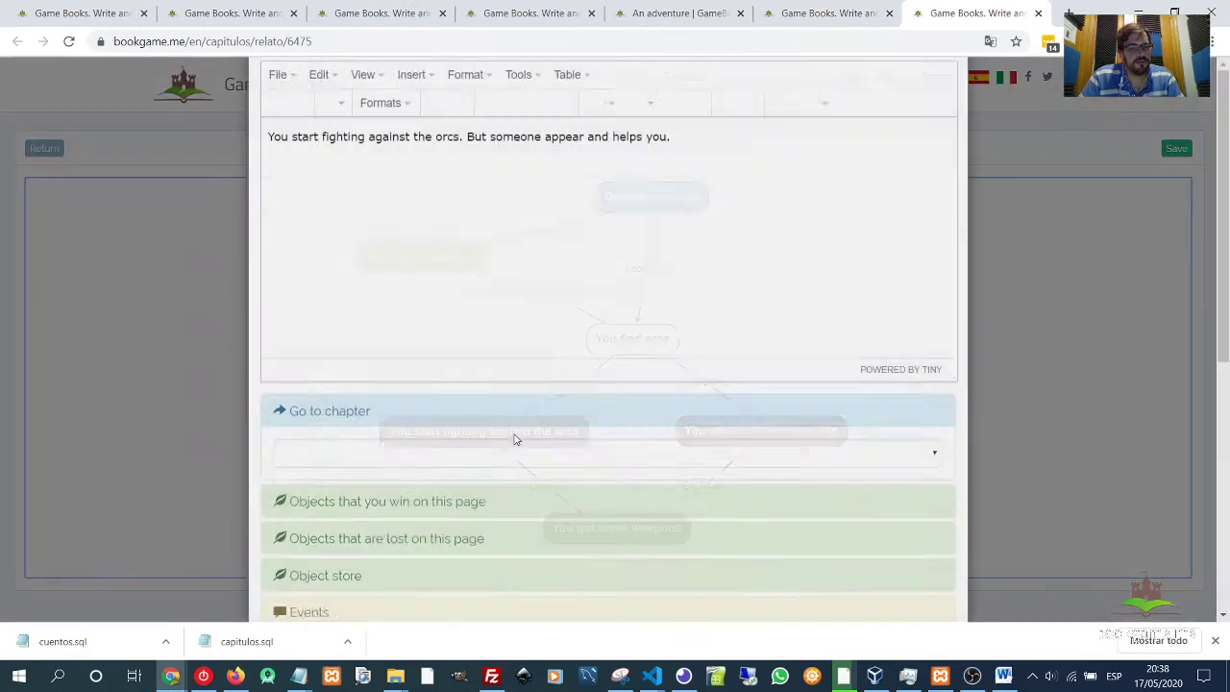
scroll(514, 439, down, 4)
scroll(514, 439, down, 1)
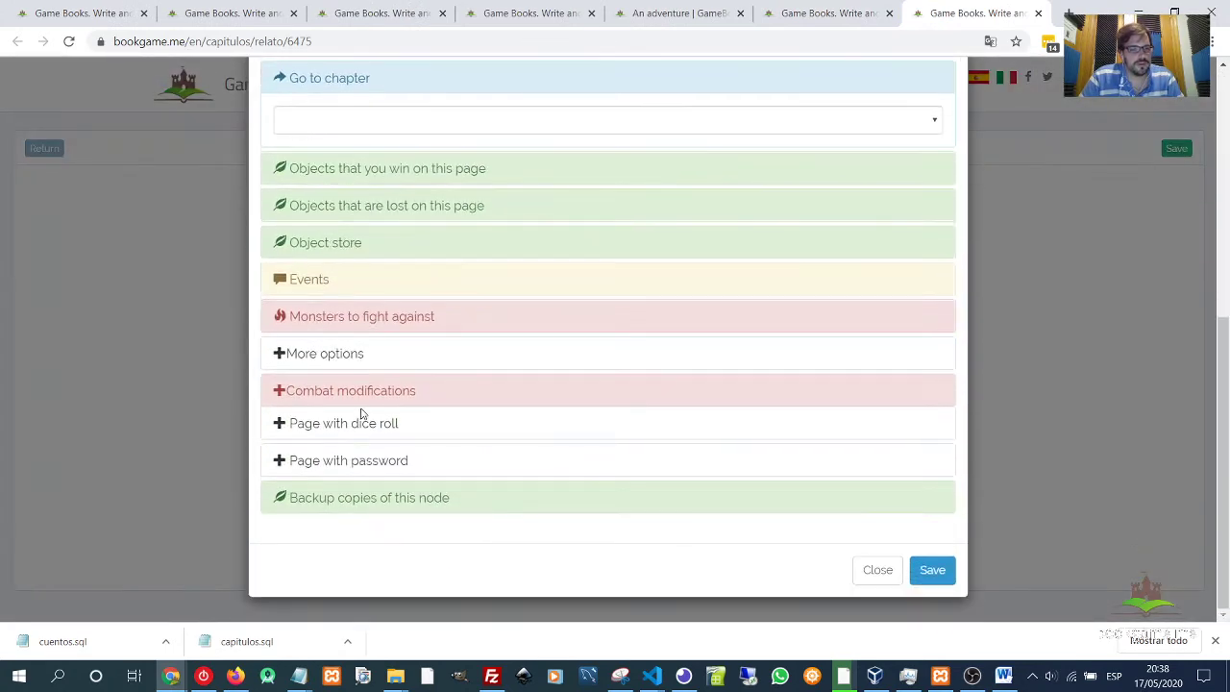
click(302, 397)
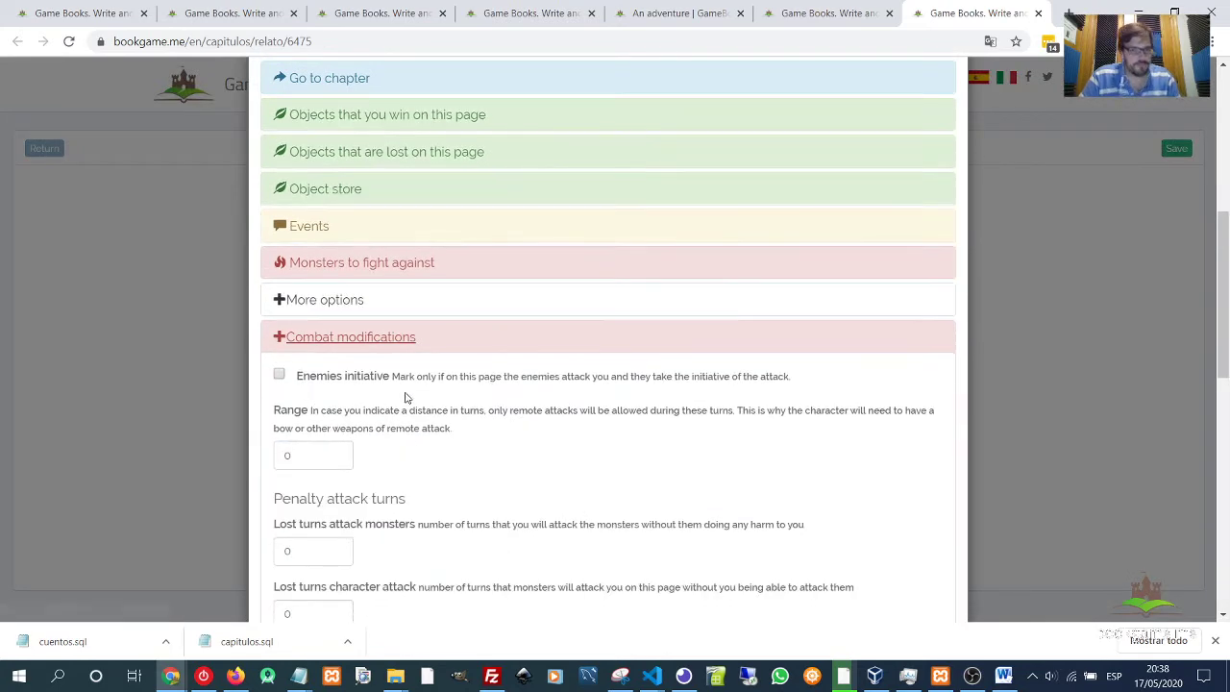
scroll(426, 393, down, 2)
scroll(467, 357, down, 3)
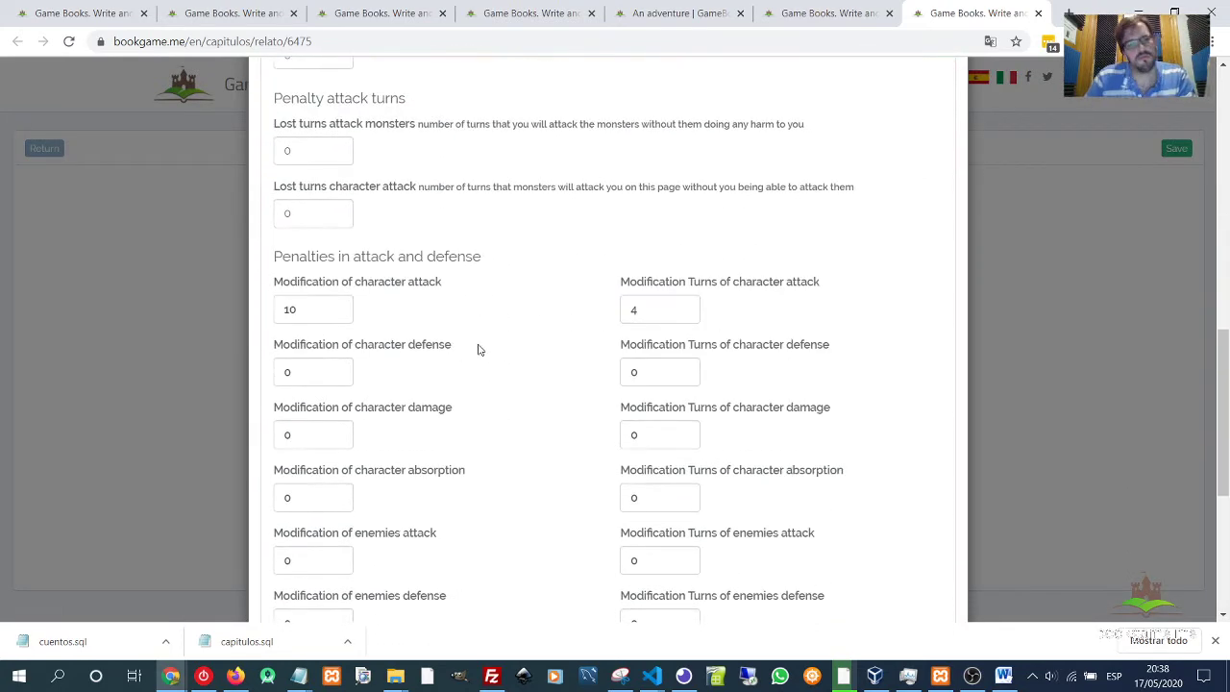
scroll(478, 346, up, 3)
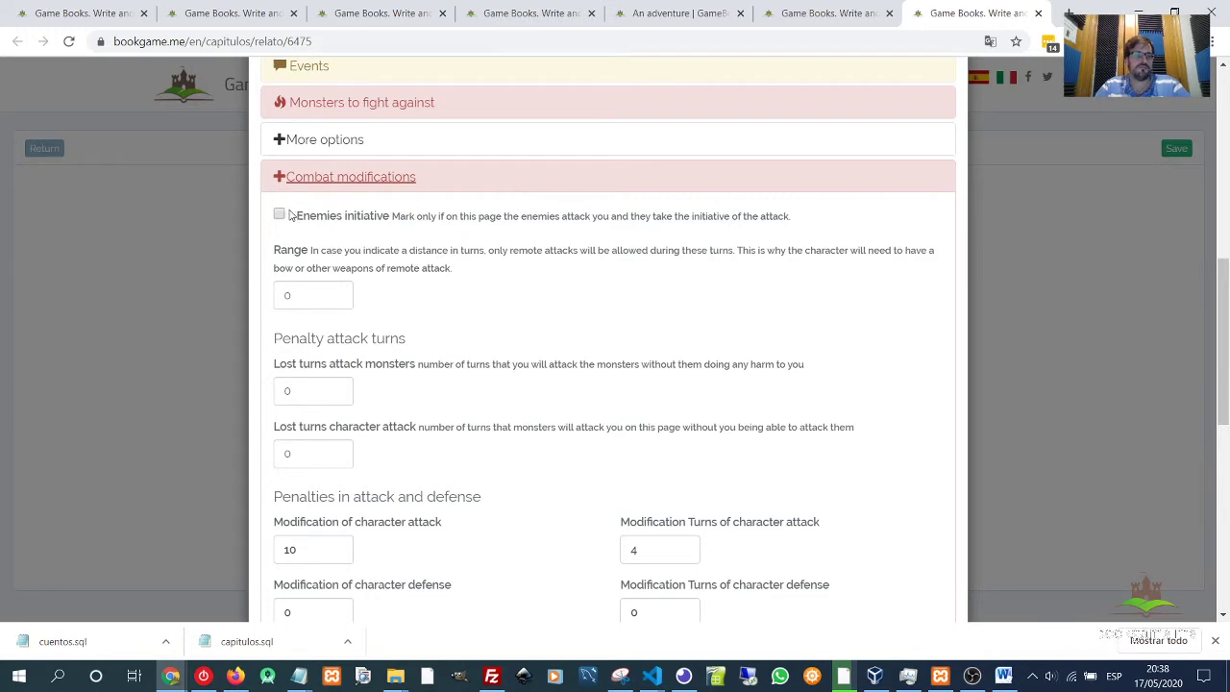
click(310, 179)
scroll(401, 289, up, 5)
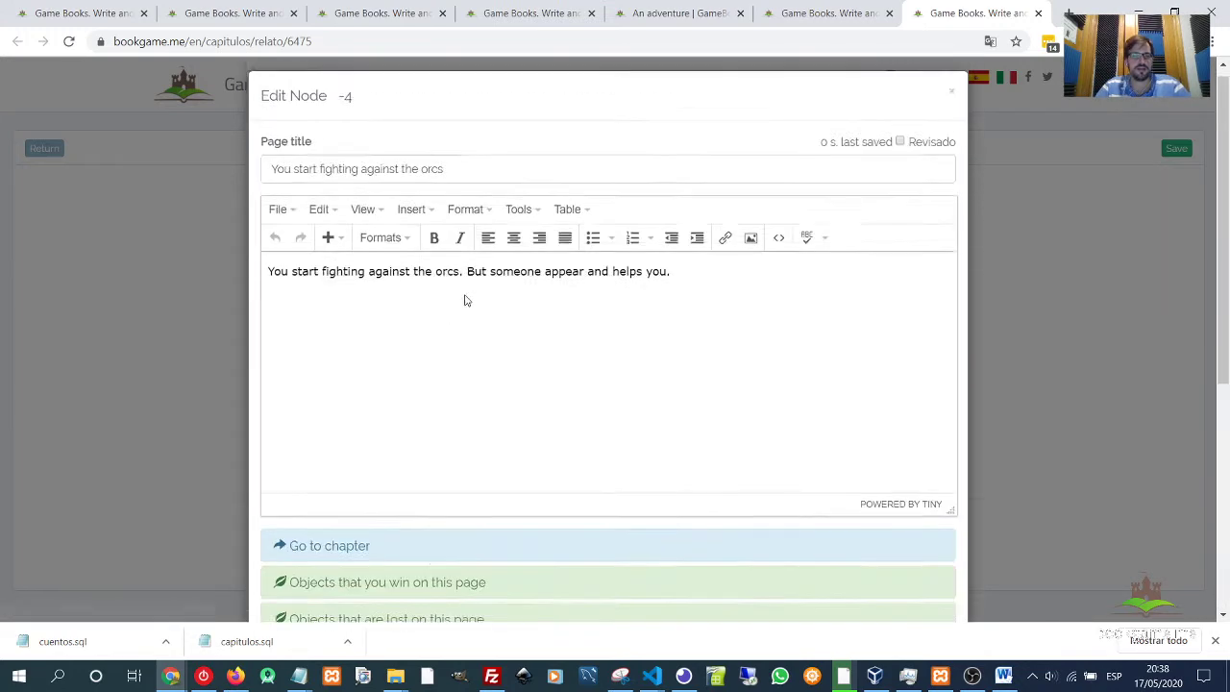
Try to correct the verb "appear" to "appears" in the text of the page "You start fighting against the orcs", and close the page.
drag(343, 282, 630, 282)
click(564, 283)
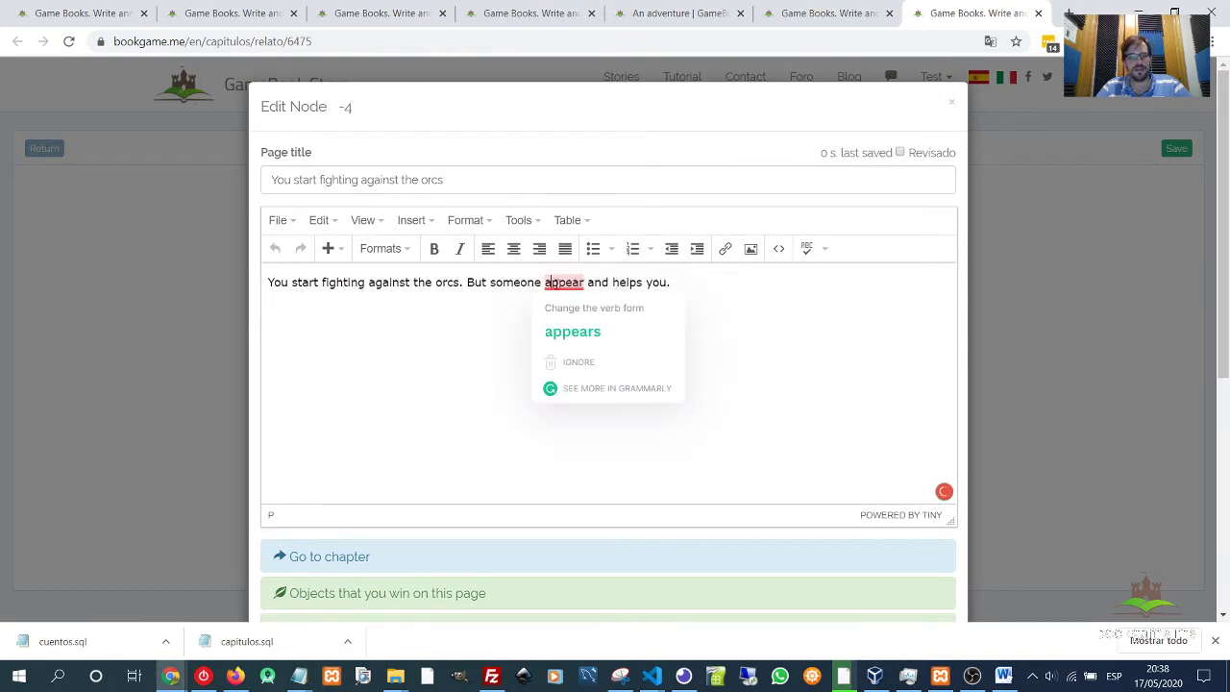
click(587, 329)
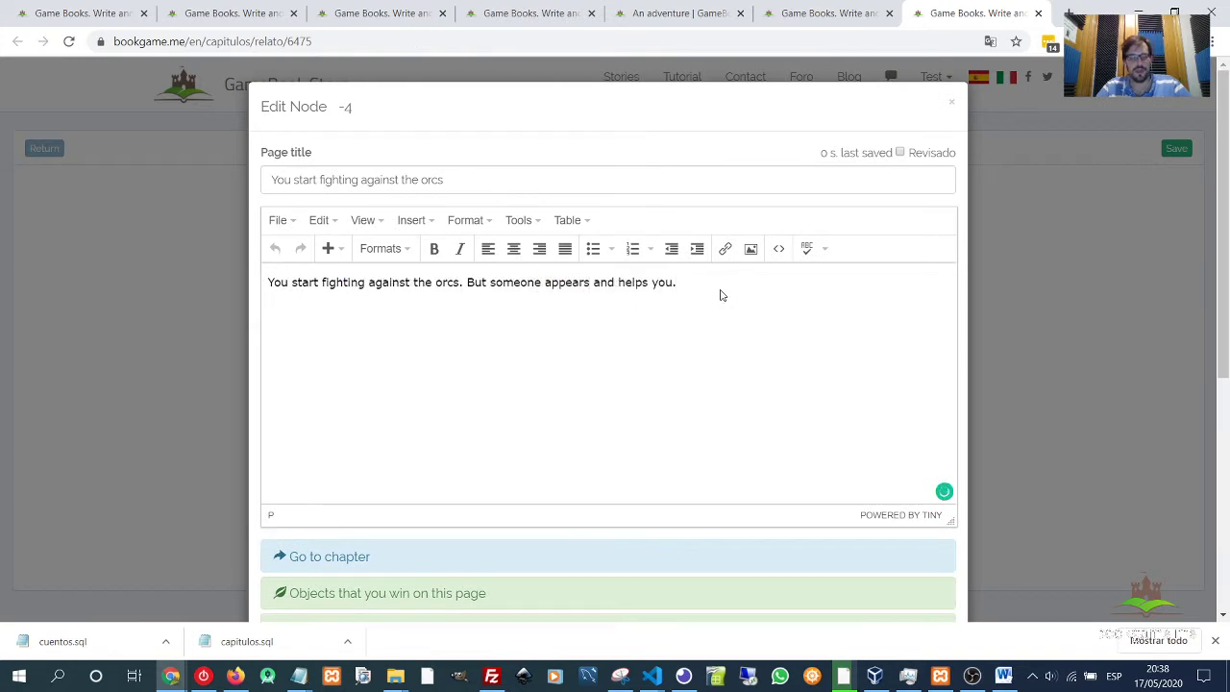
scroll(724, 335, down, 3)
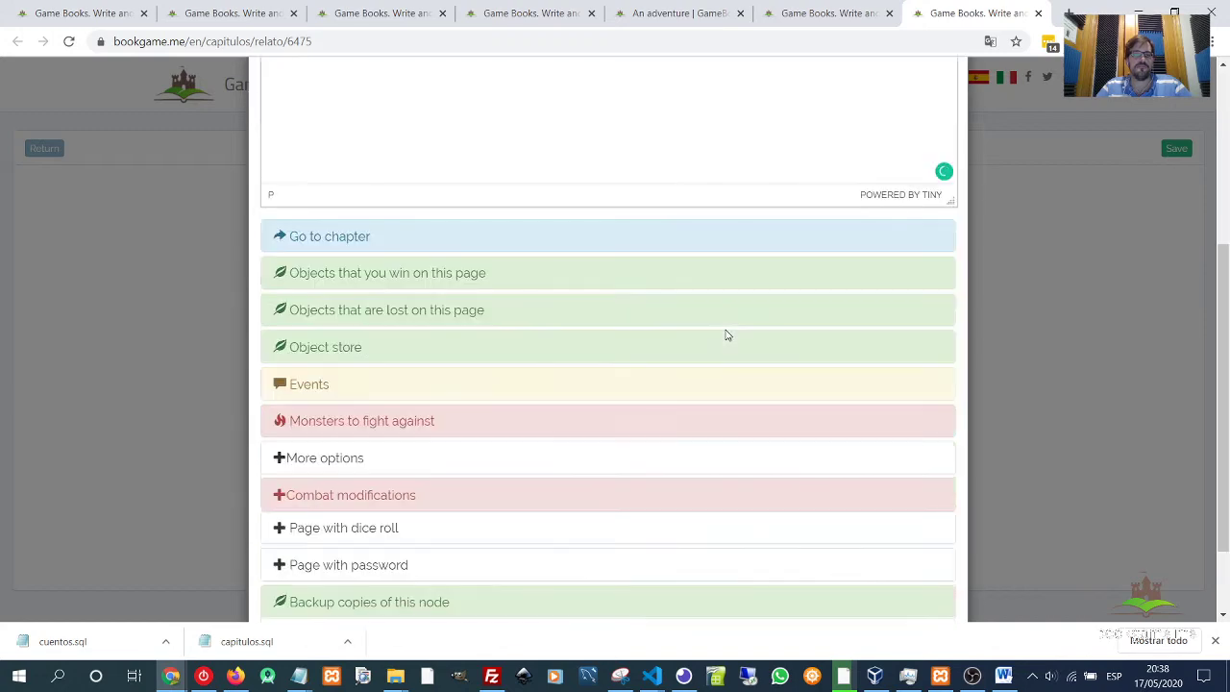
scroll(728, 338, up, 2)
scroll(726, 323, up, 1)
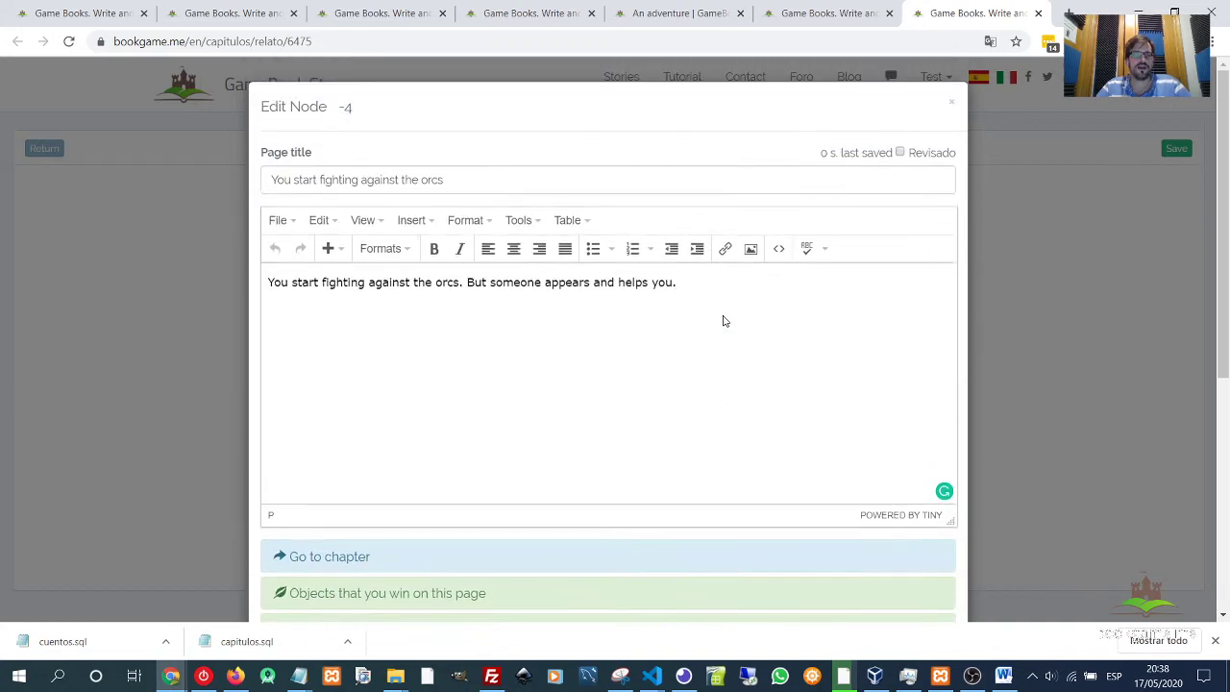
click(951, 102)
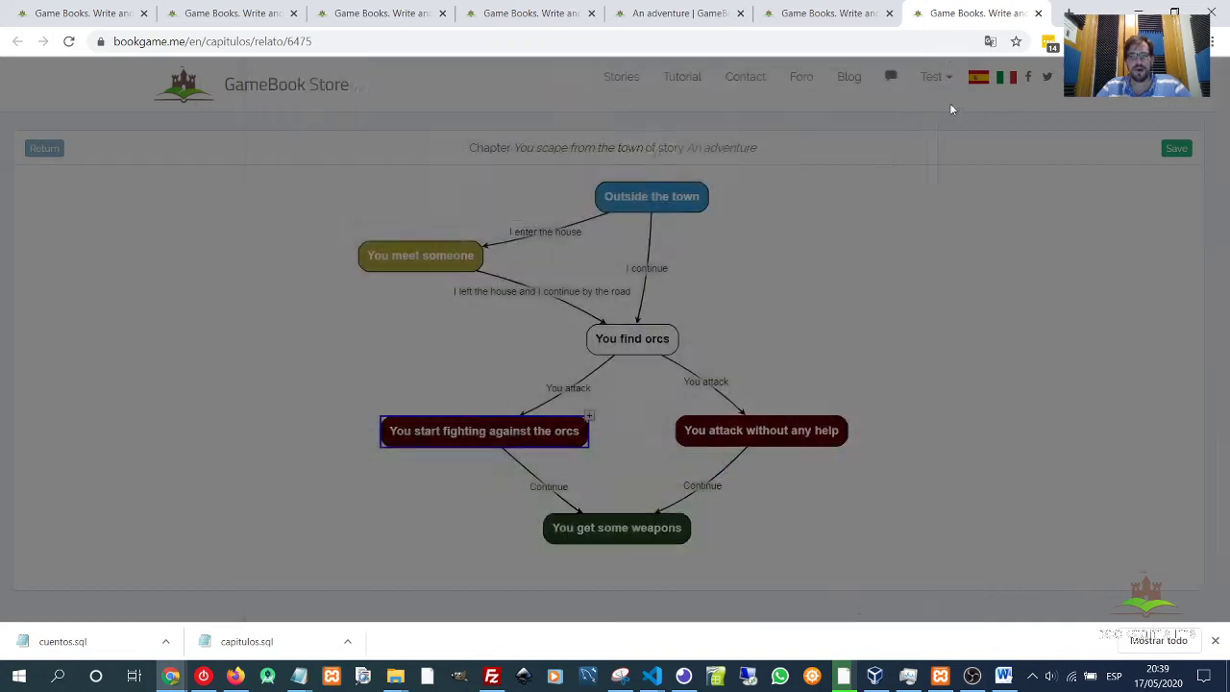
Reopen the page "You start fighting against the orcs", correct "appear" to "appears" in its text, and save the page.
double_click(558, 435)
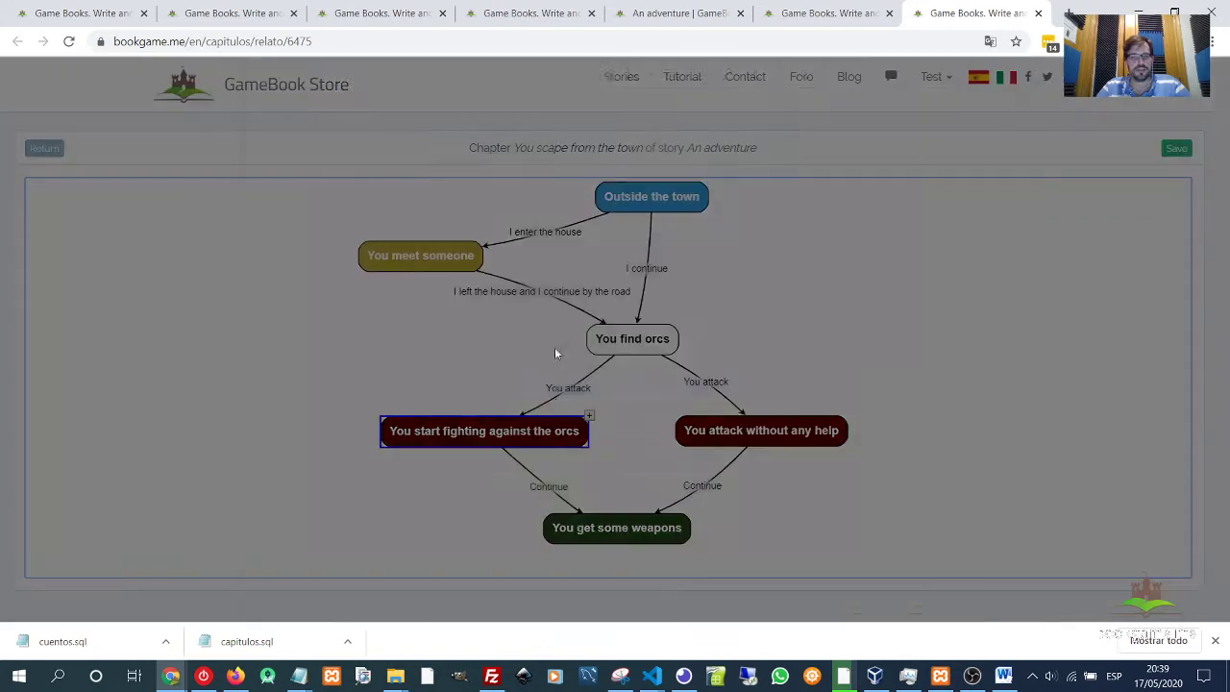
mouse_move(564, 286)
click(576, 329)
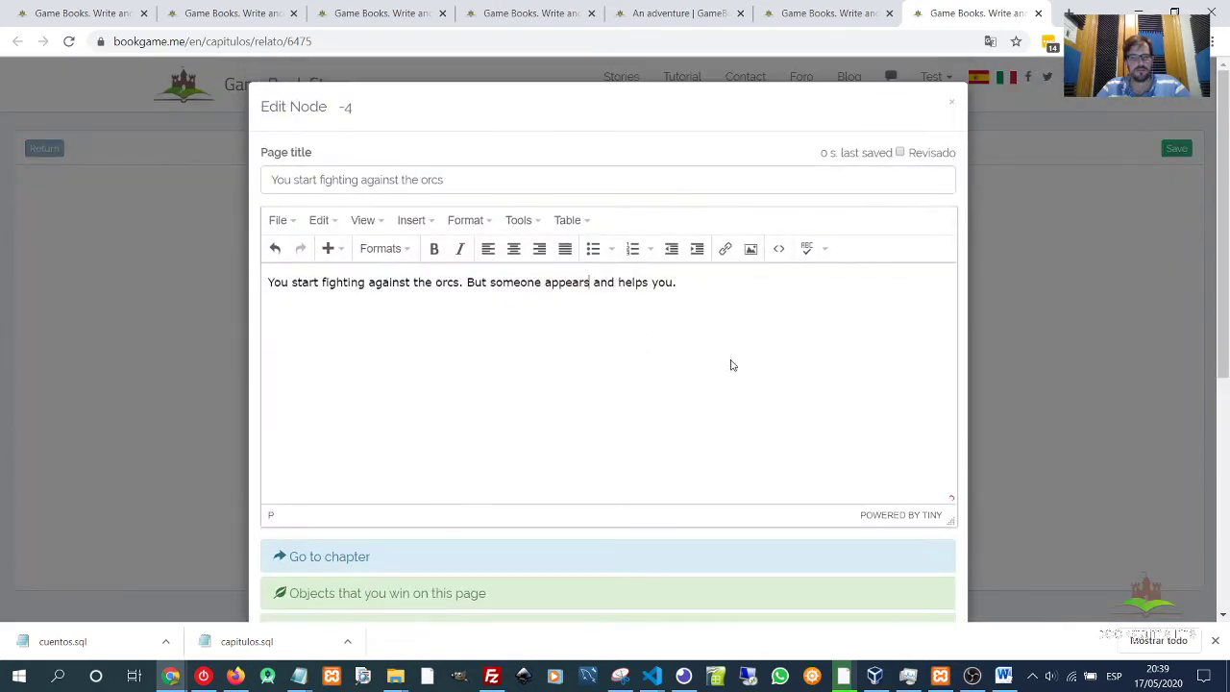
scroll(849, 442, down, 5)
click(934, 571)
Open the page "You attack without any help" and enable enemies initiative in its combat modifications.
click(793, 433)
double_click(793, 432)
scroll(746, 420, down, 5)
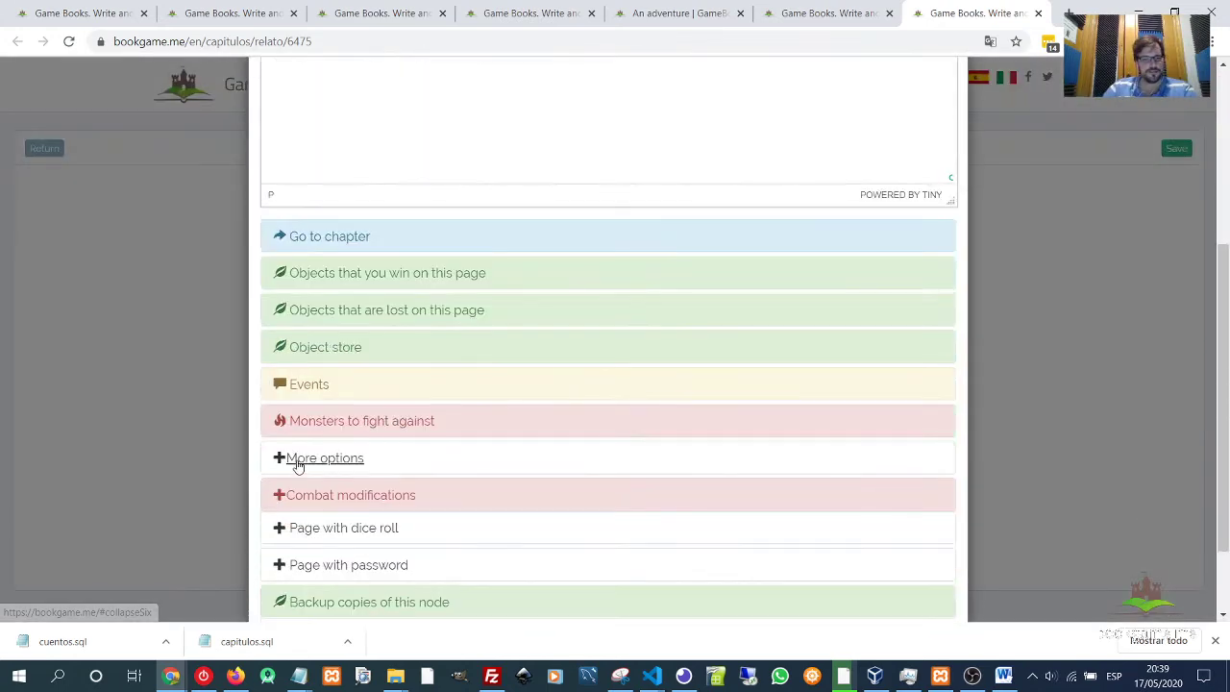
click(311, 466)
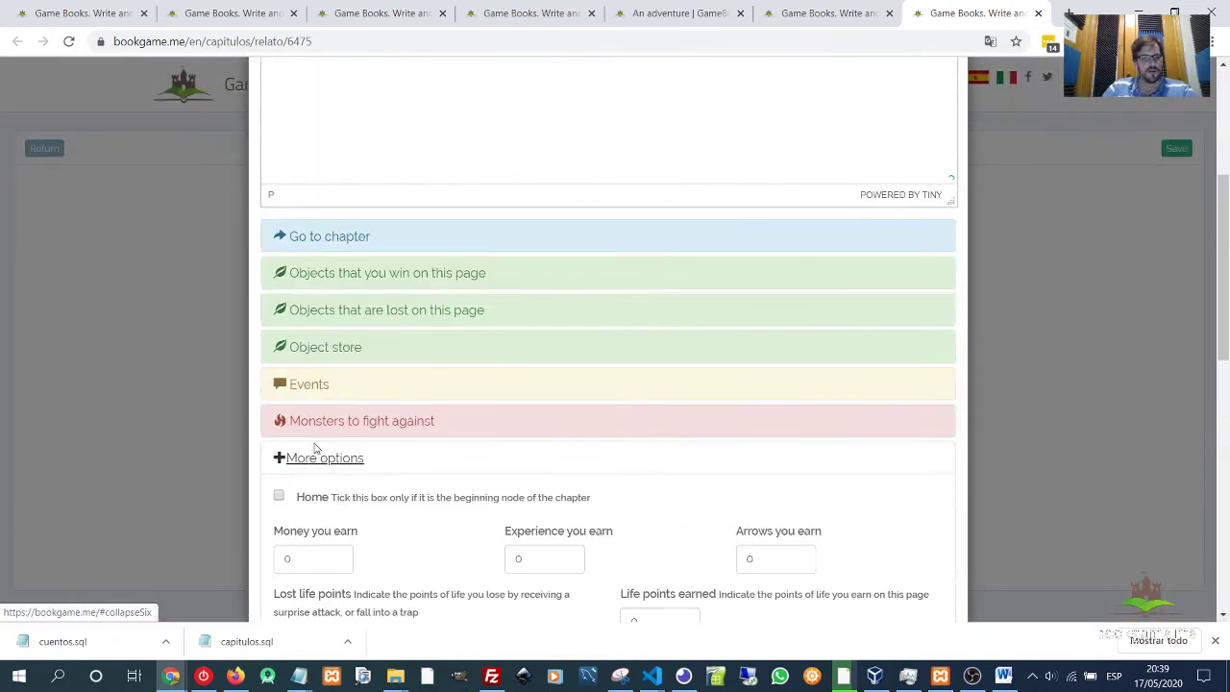
click(315, 458)
scroll(327, 476, down, 1)
click(330, 391)
scroll(341, 408, down, 1)
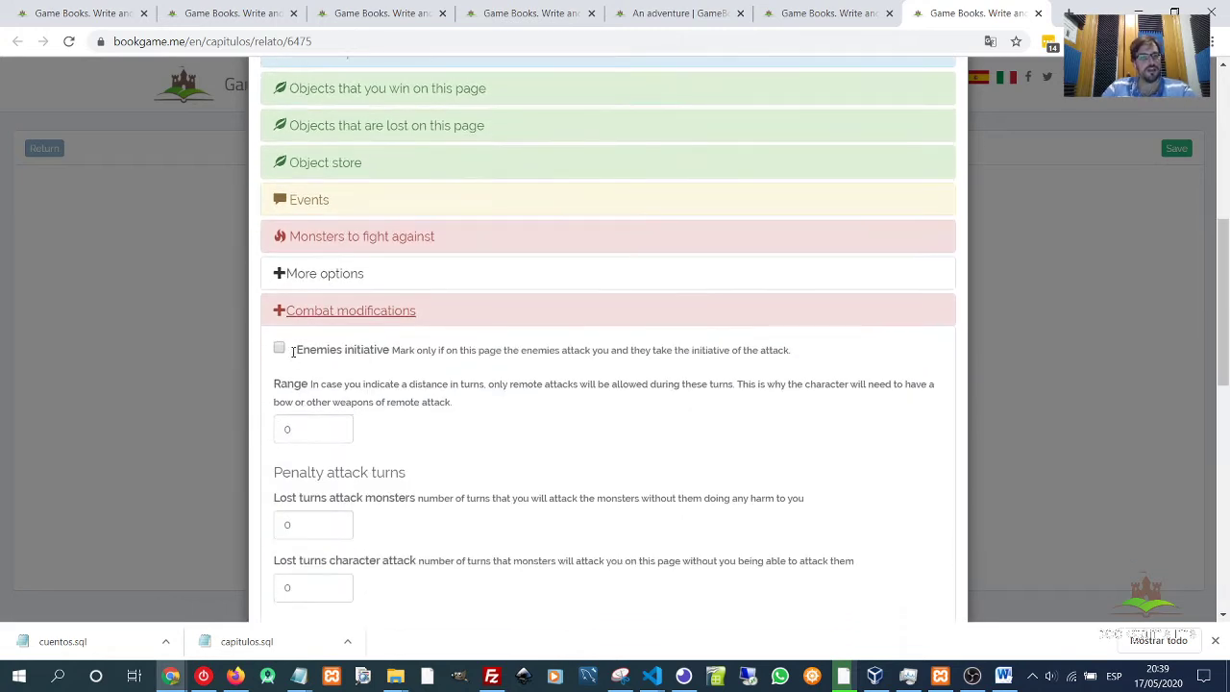
click(278, 349)
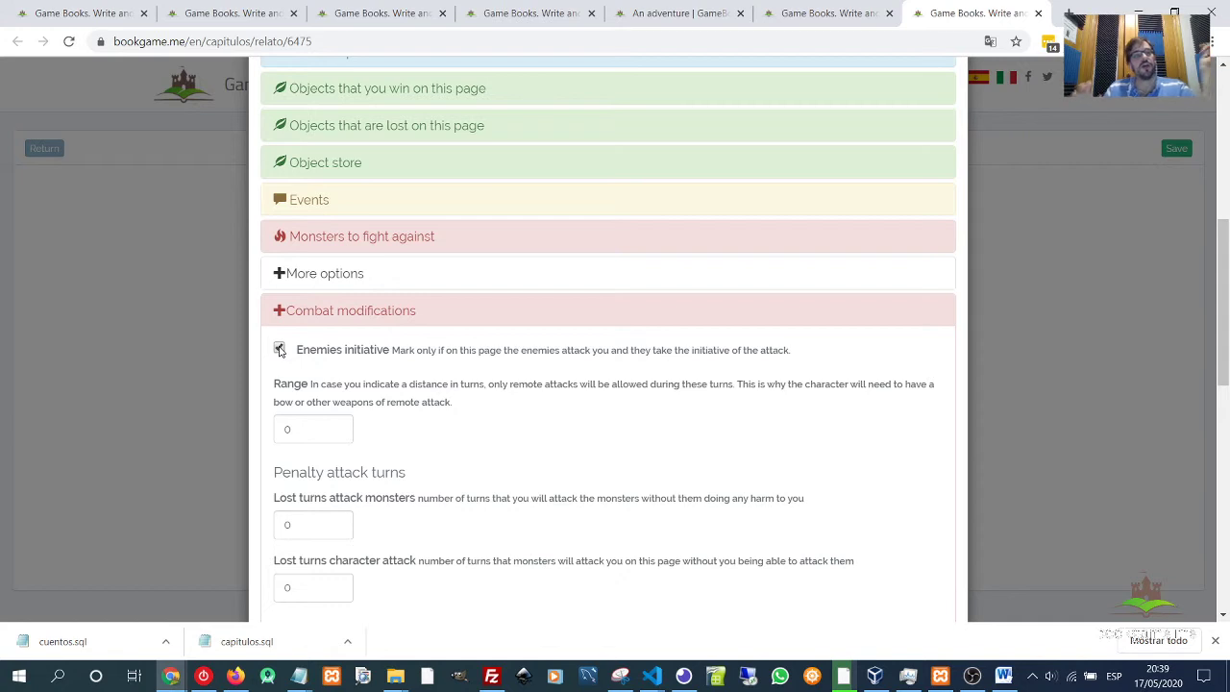
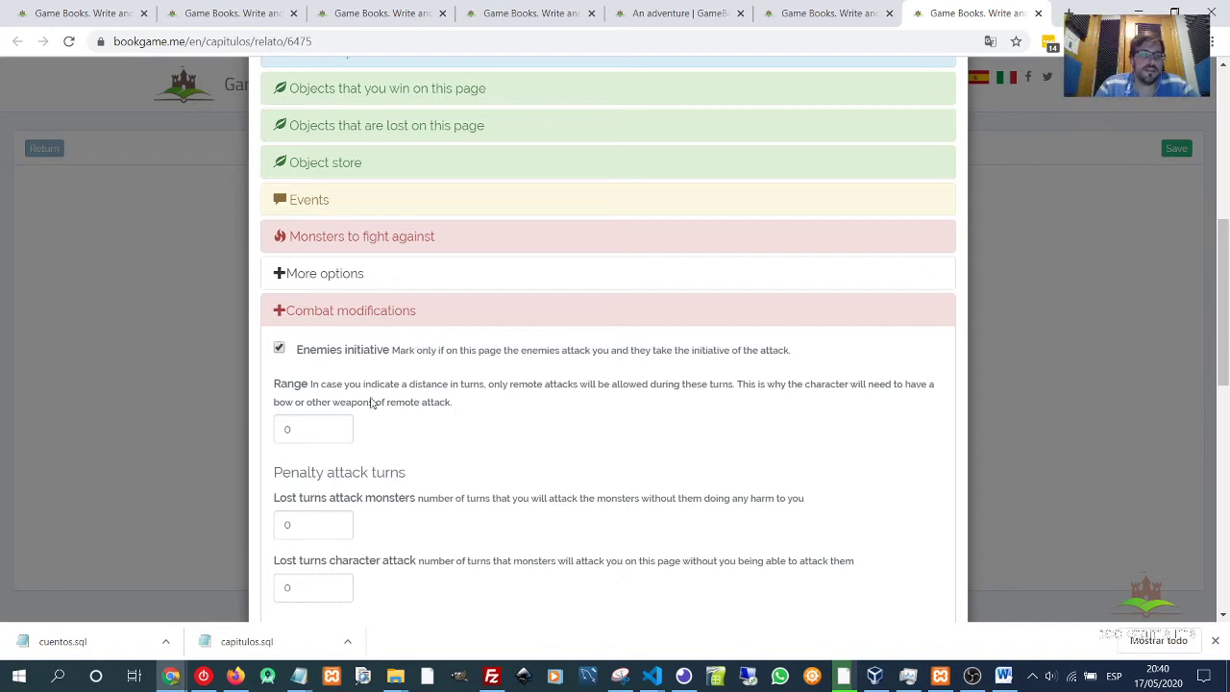
Set the combat range of the page to 3 turns, and clear the range value again.
scroll(355, 363, down, 2)
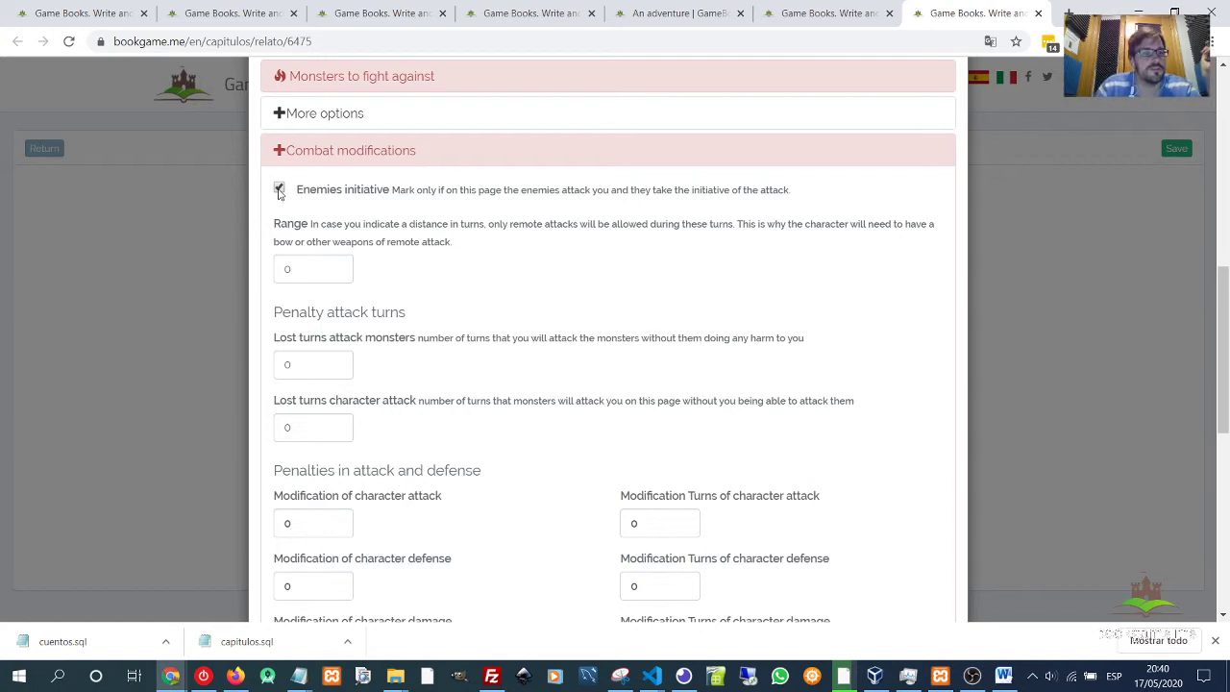
click(300, 273)
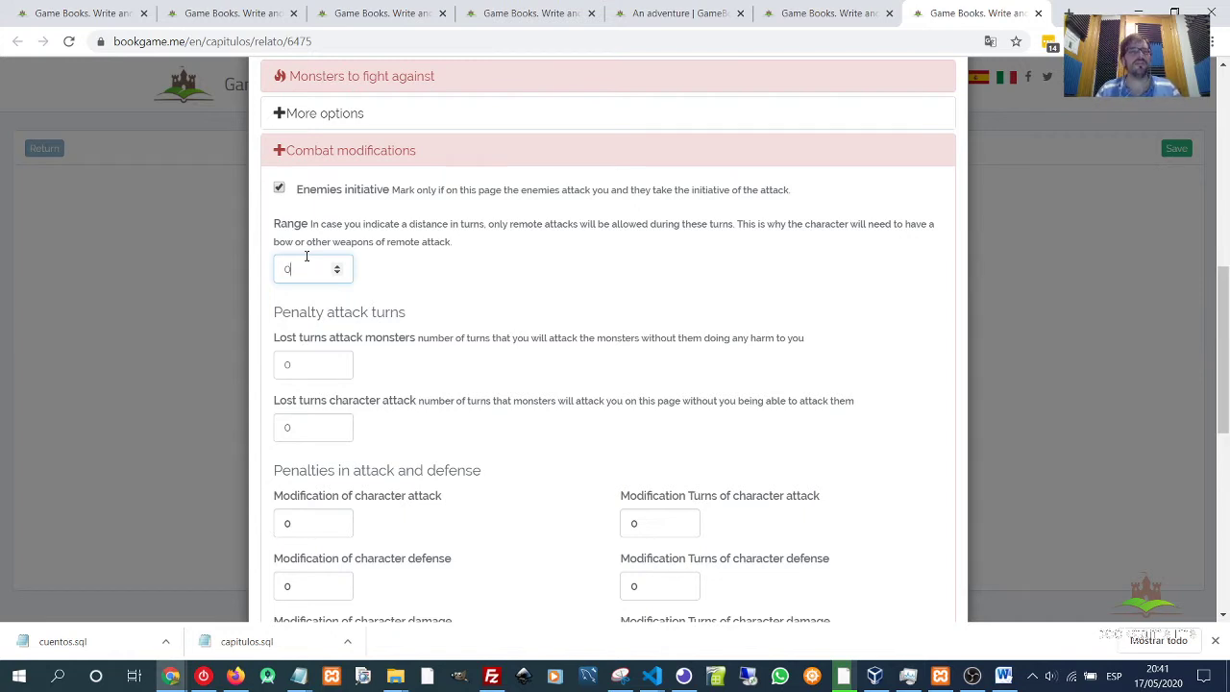
key(BackSpace)
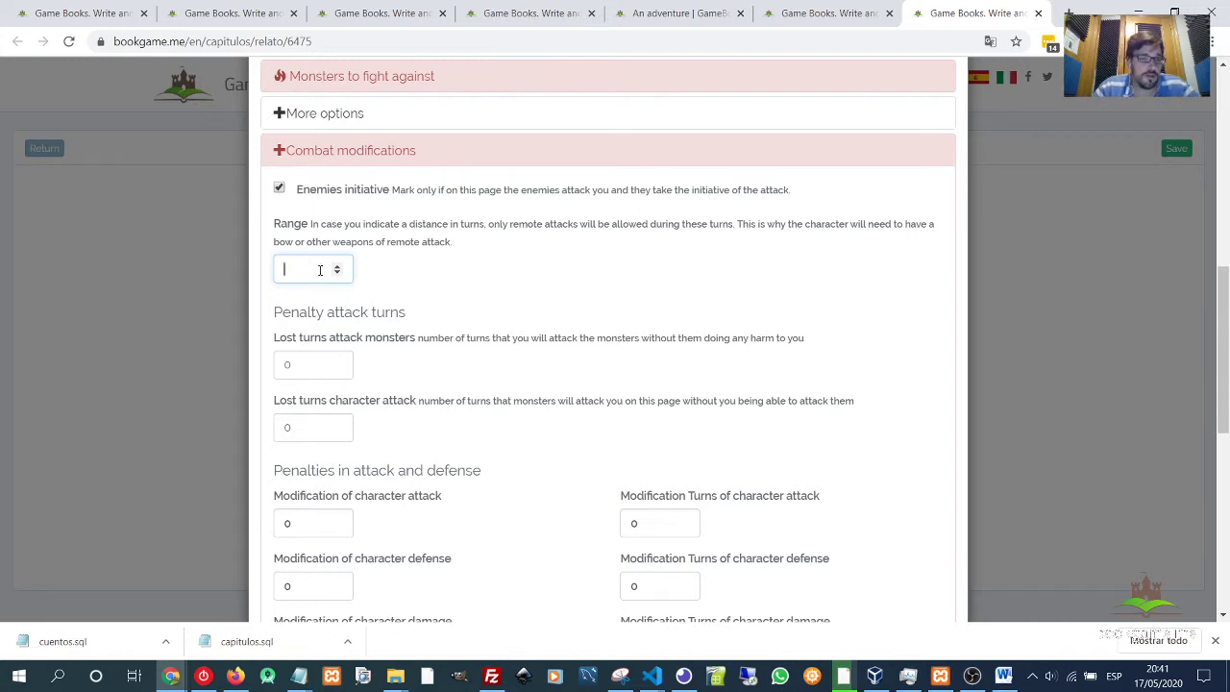
click(385, 311)
click(301, 268)
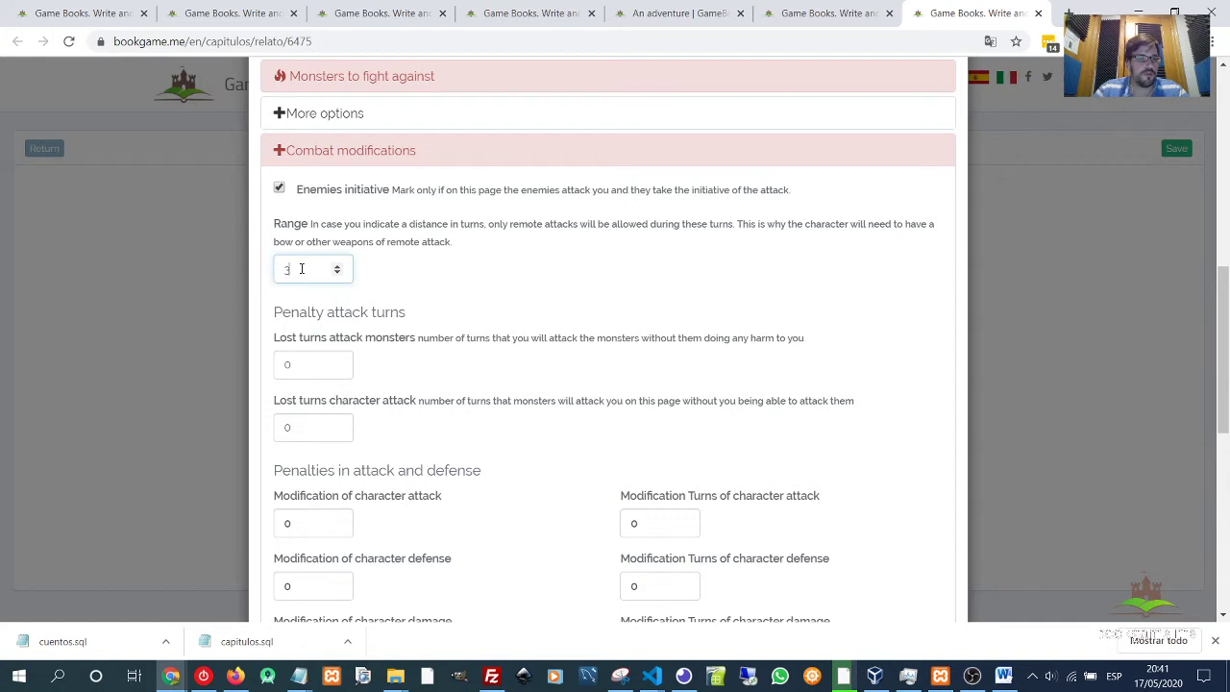
click(381, 304)
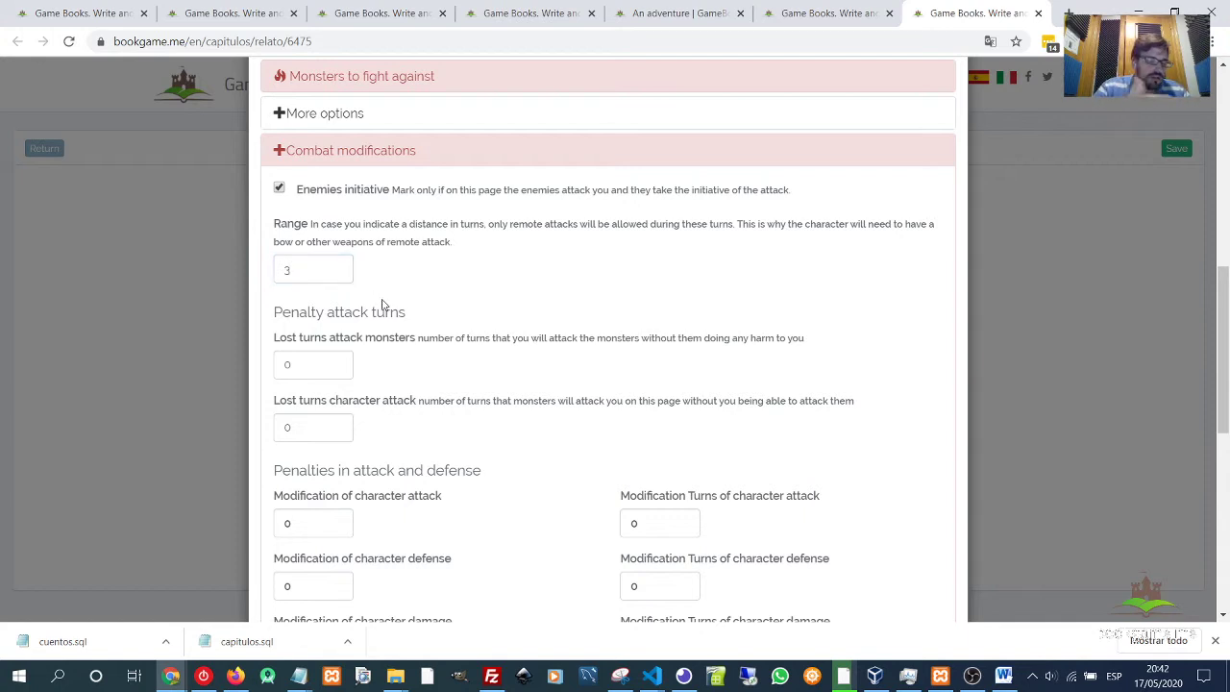
click(305, 272)
key(BackSpace)
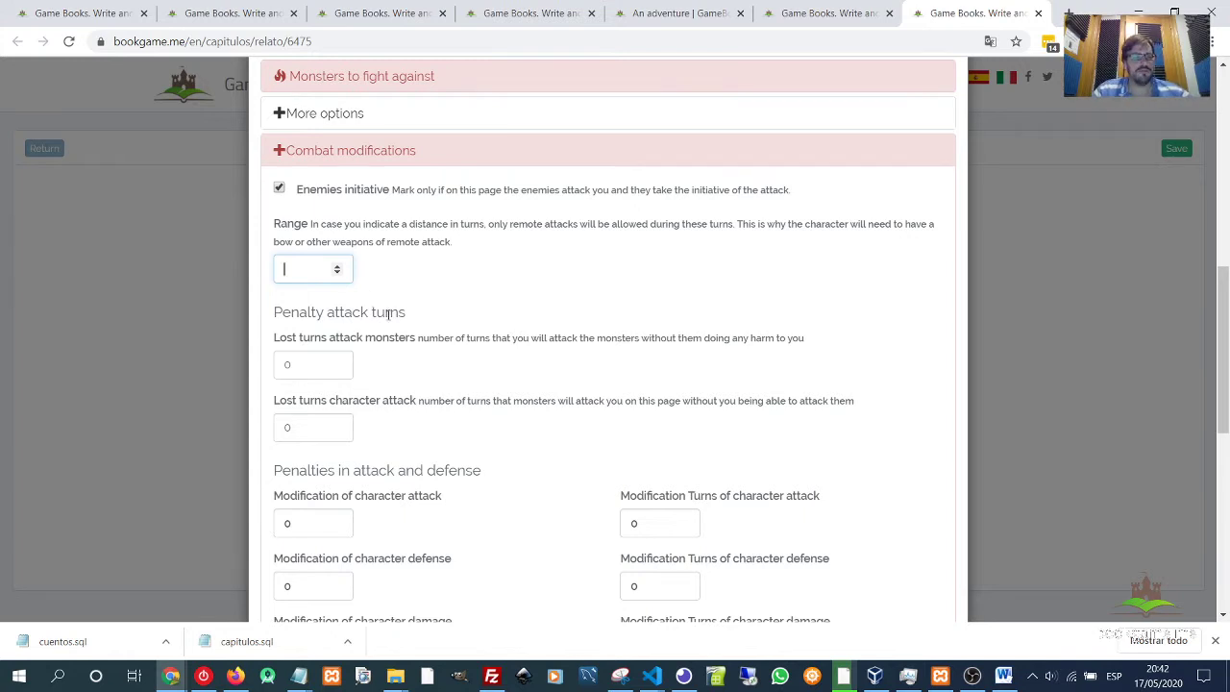
Examine the penalty attack turns, covering the lost attack turns of the monsters and of the character.
scroll(419, 374, up, 2)
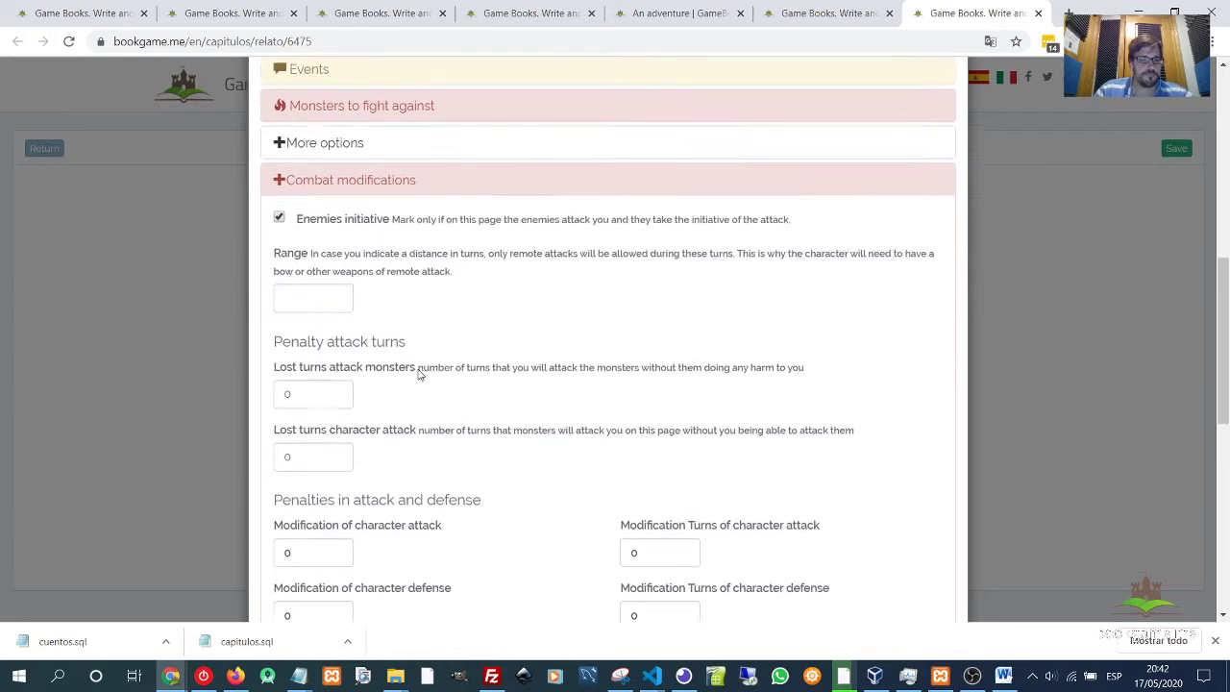
scroll(419, 375, down, 3)
scroll(419, 375, down, 2)
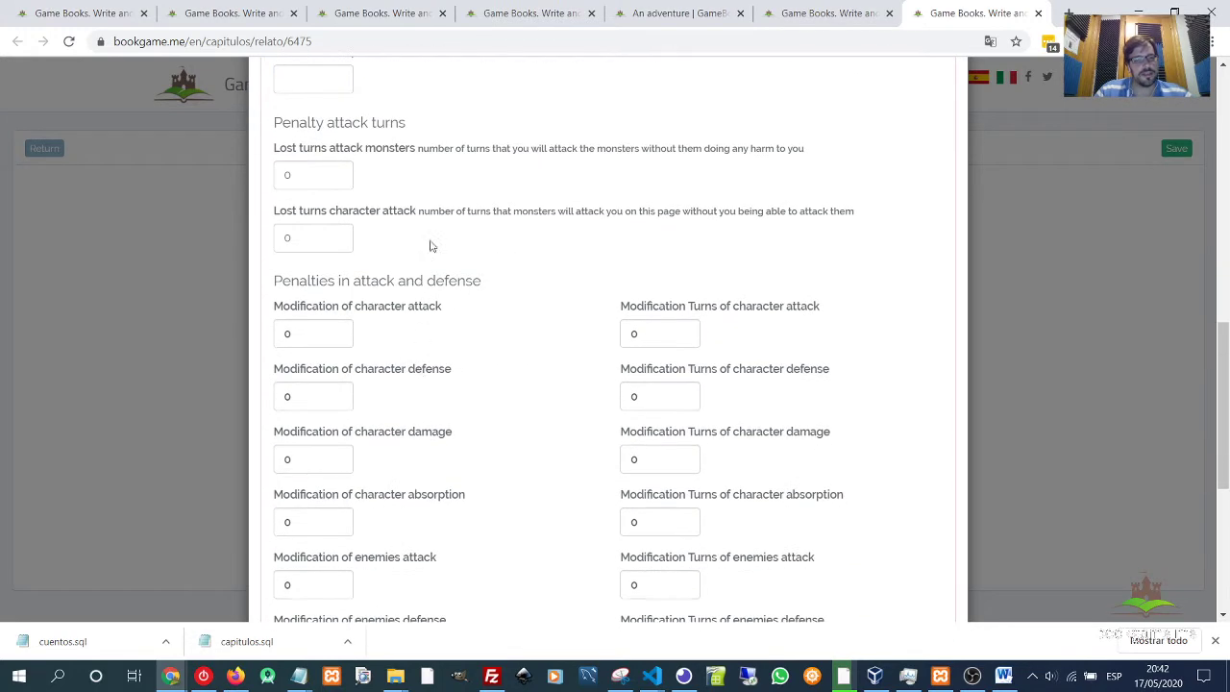
click(297, 176)
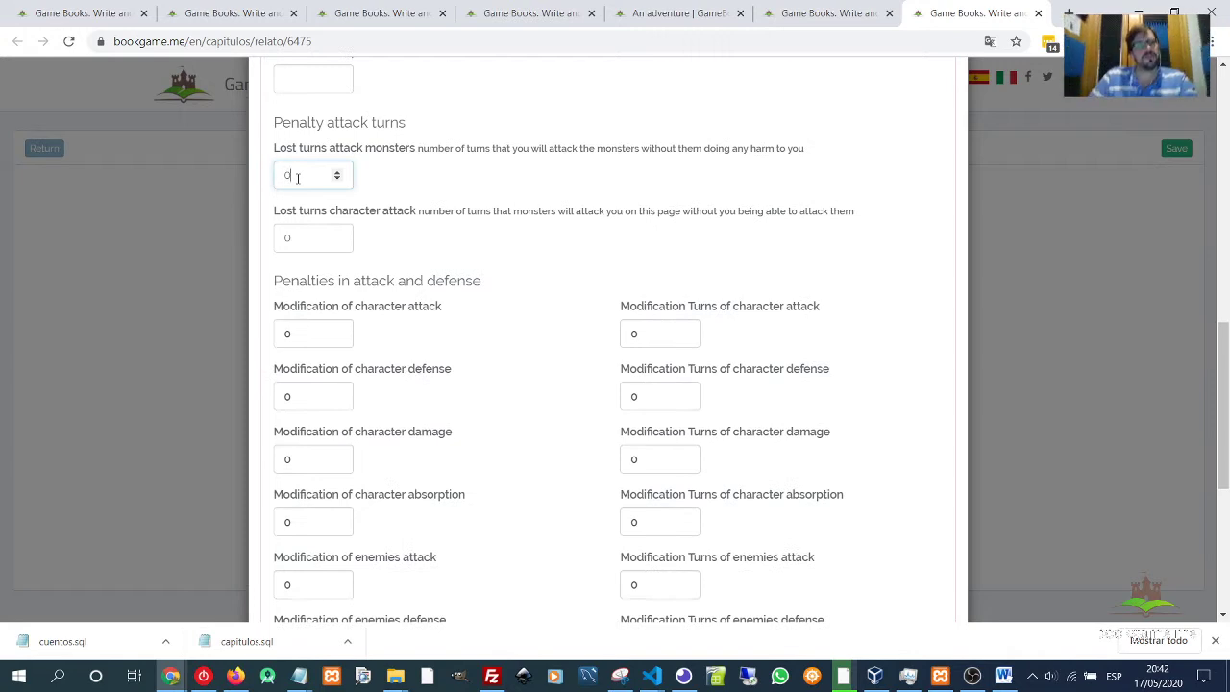
click(305, 236)
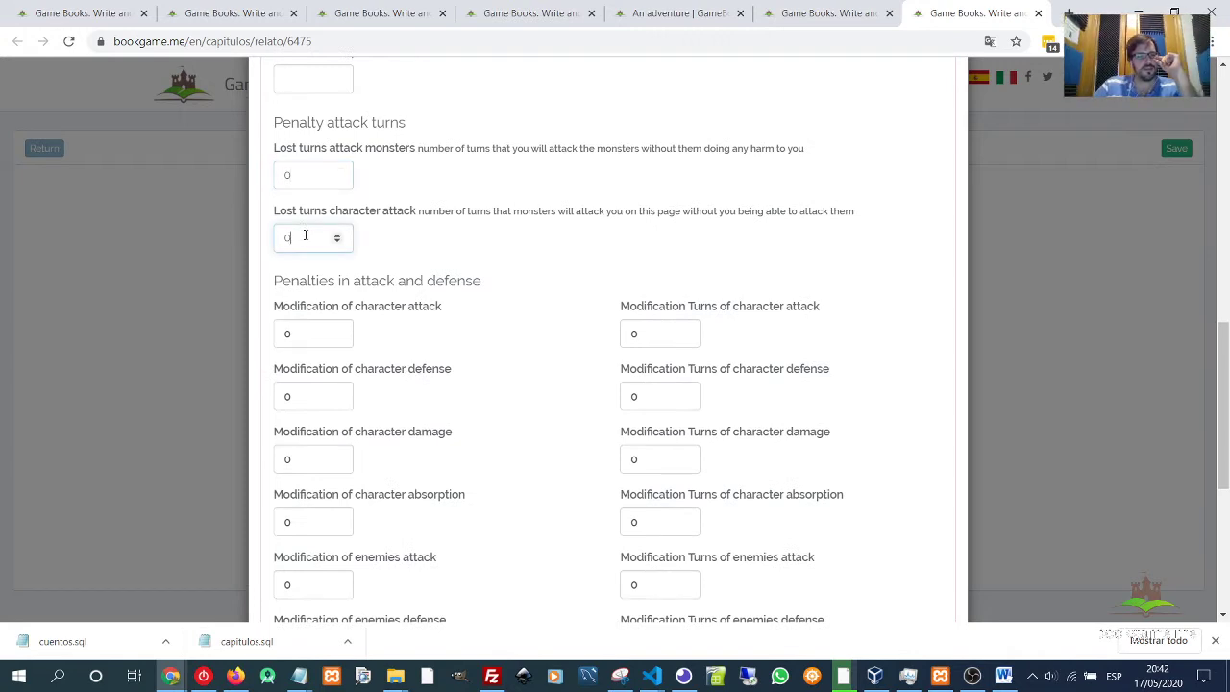
click(304, 173)
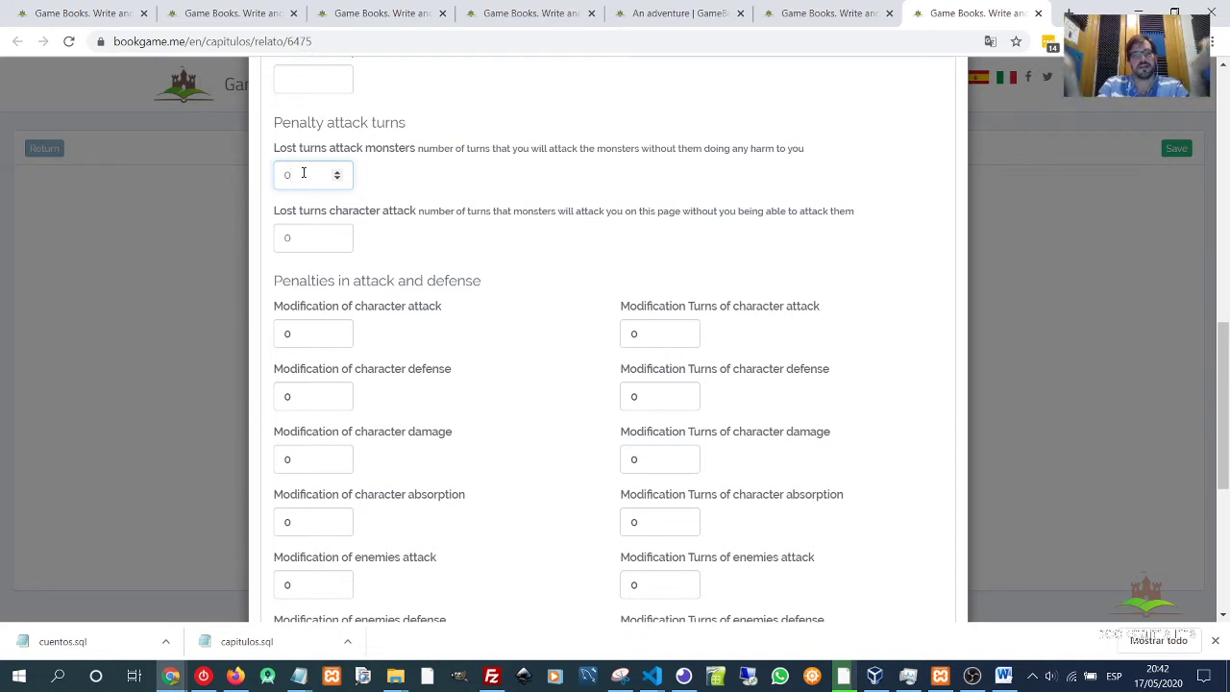
drag(308, 174, 414, 147)
click(296, 239)
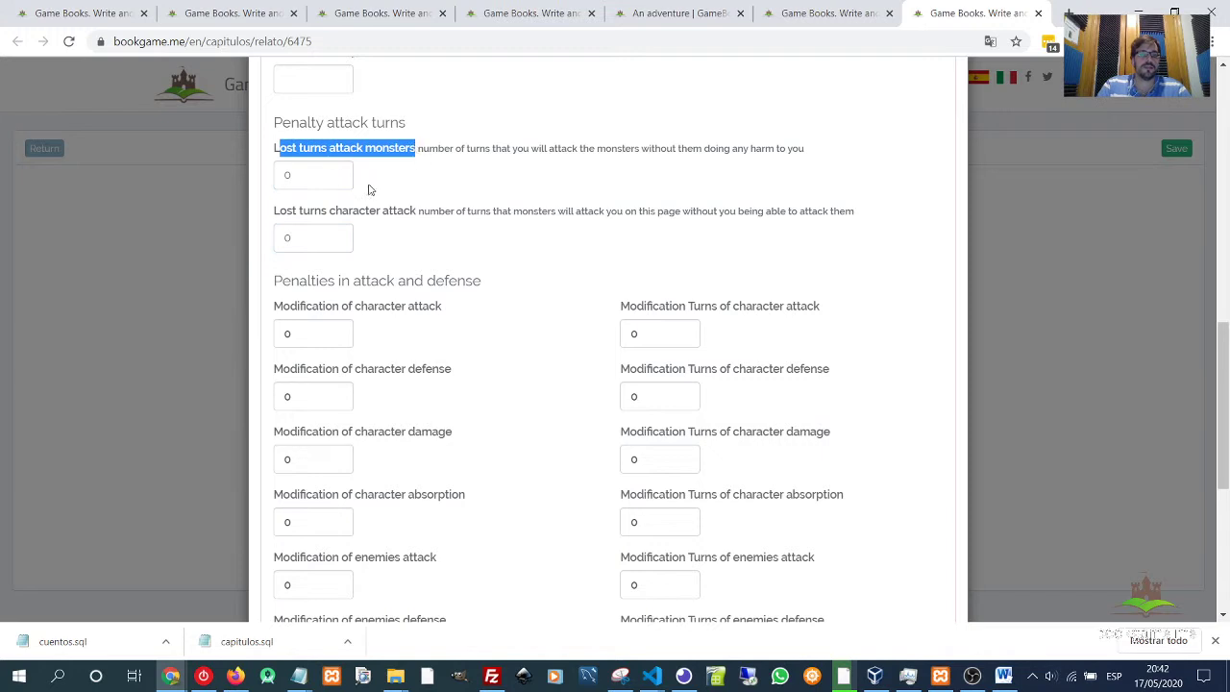
Set the lost attack turns of the monsters to 2, and clear the value again.
drag(300, 182, 266, 176)
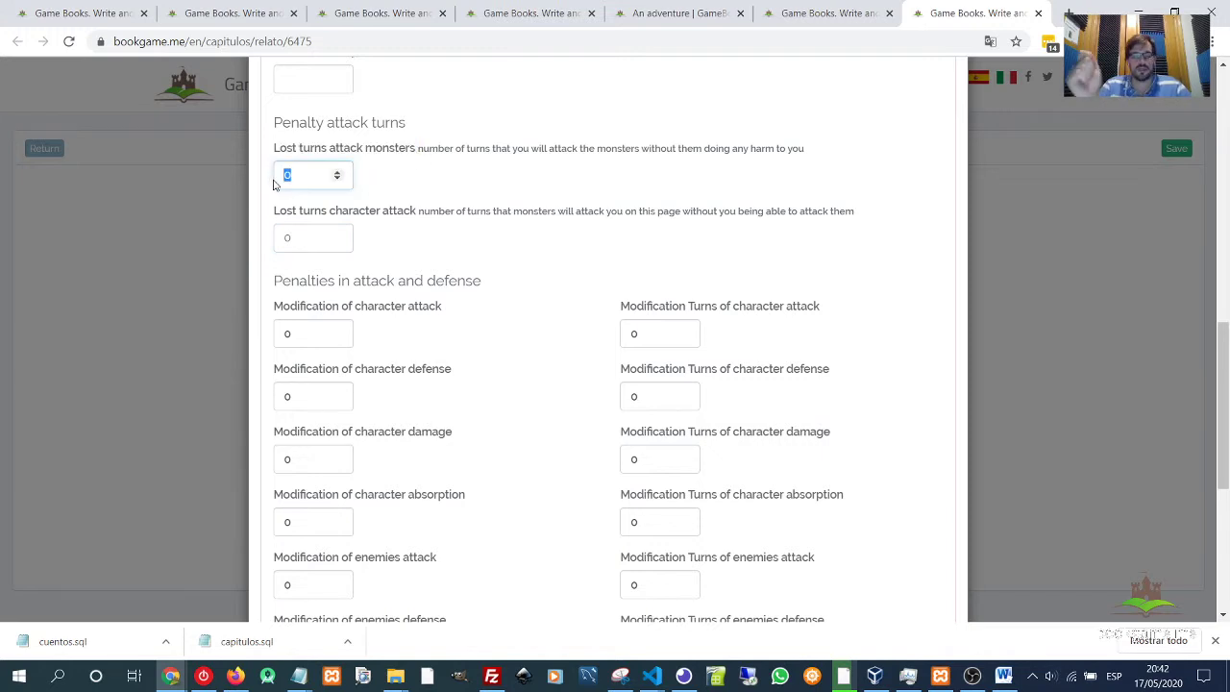
text(2)
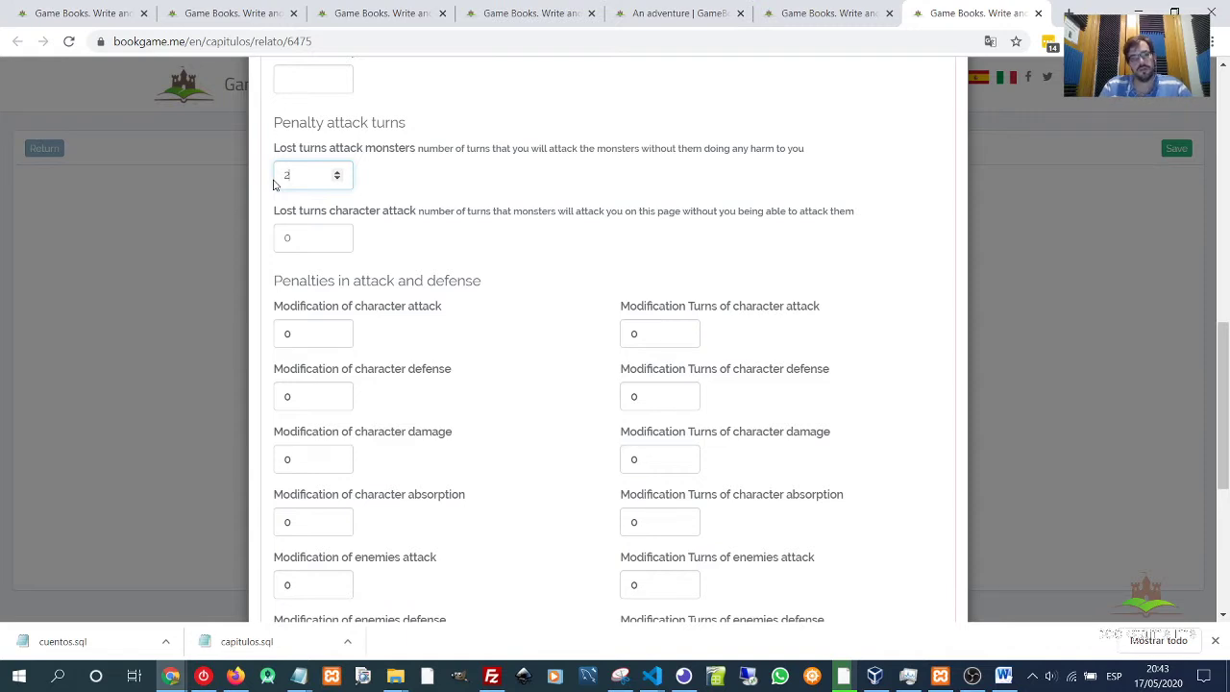
click(316, 238)
drag(301, 237, 267, 238)
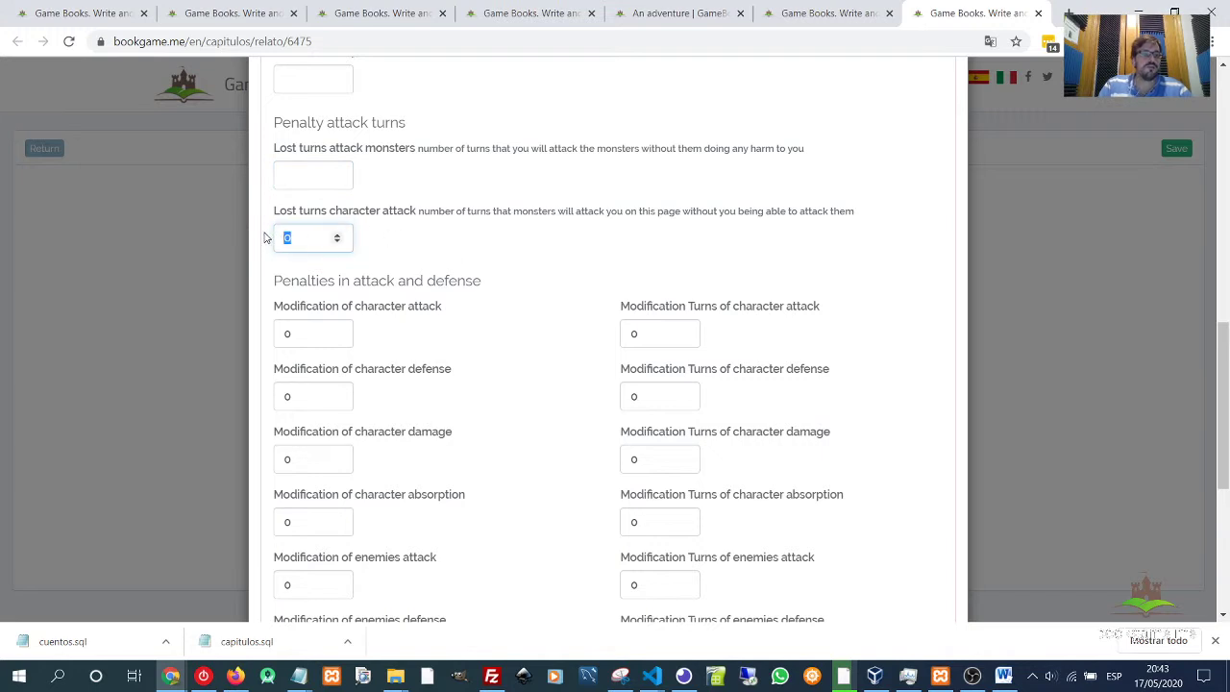
click(435, 255)
Examine the penalties in attack and defense for the character and the enemies, highlighting the section heading.
scroll(452, 250, down, 2)
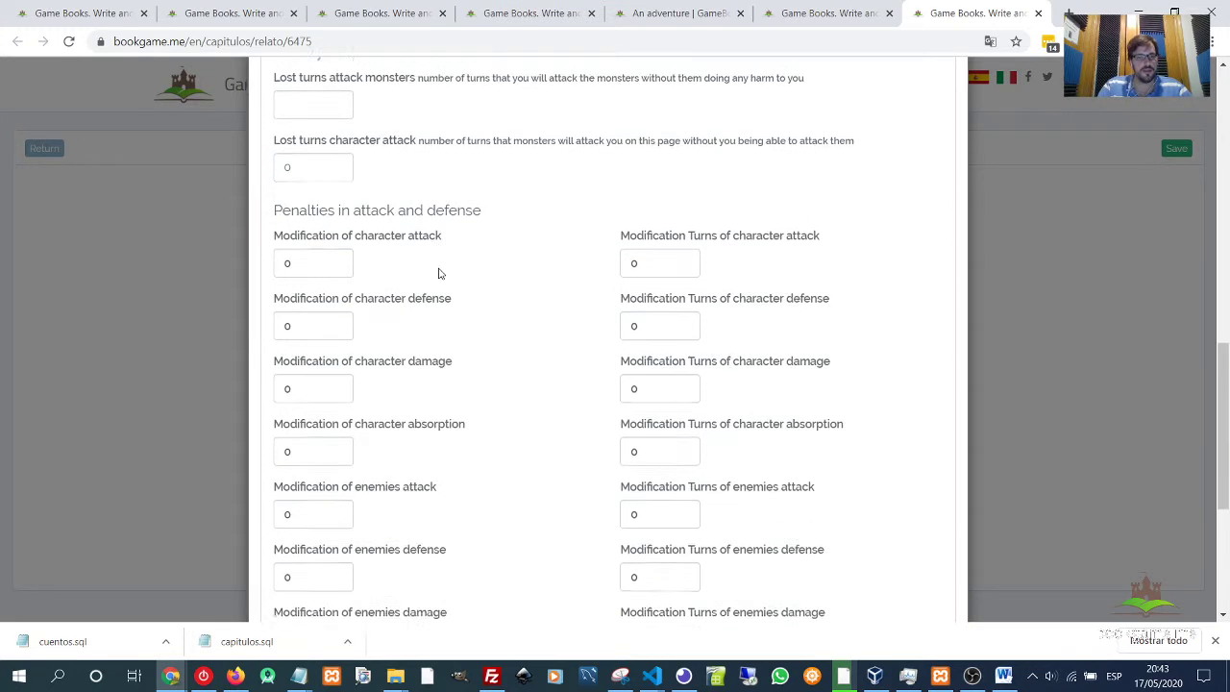
drag(275, 123, 516, 125)
click(525, 129)
scroll(470, 212, down, 1)
scroll(470, 213, up, 1)
scroll(431, 258, down, 1)
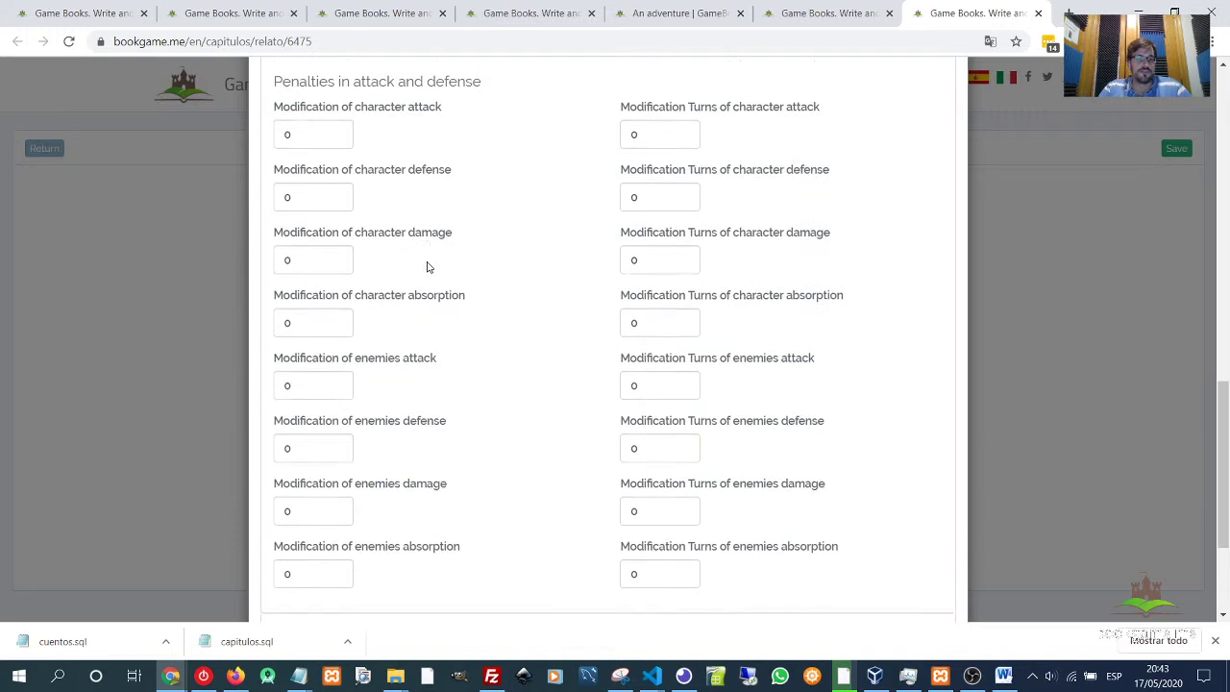
scroll(433, 282, up, 1)
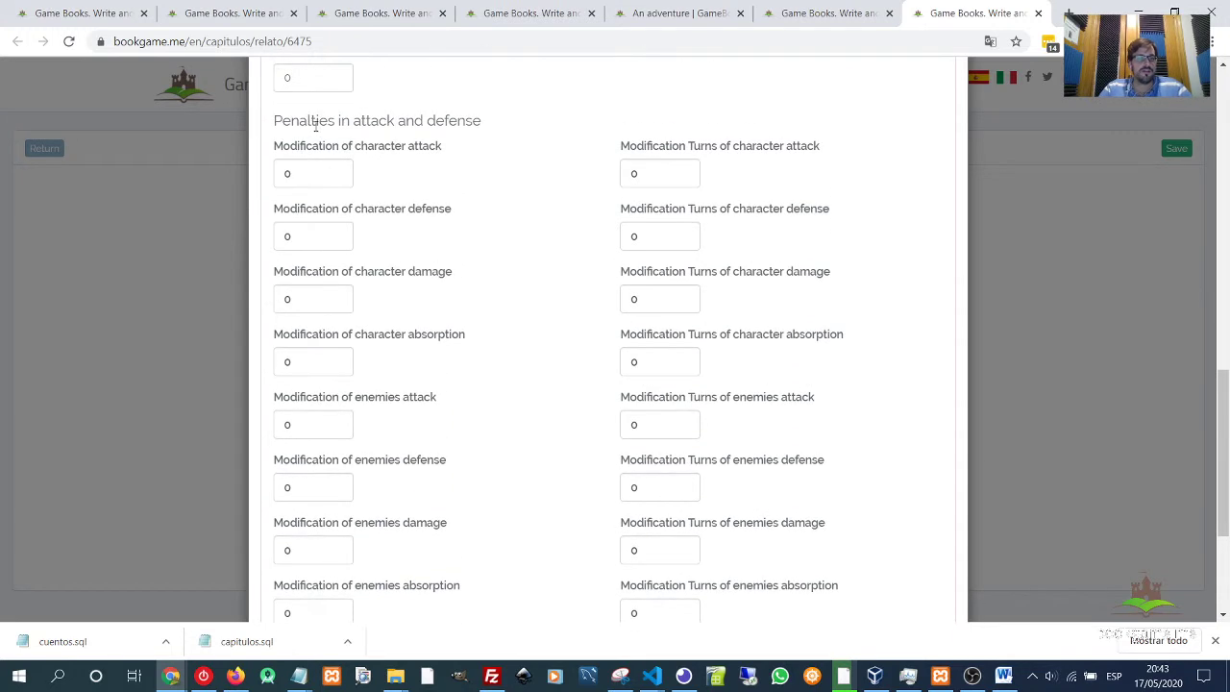
drag(300, 120, 467, 121)
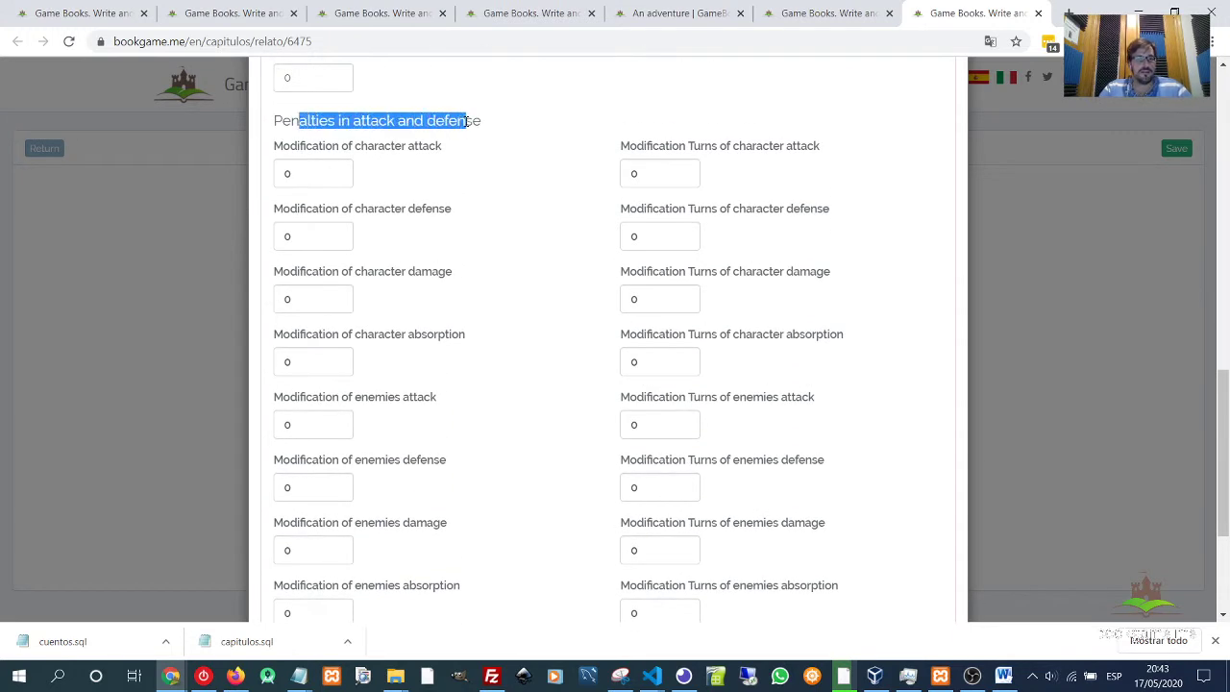
click(287, 121)
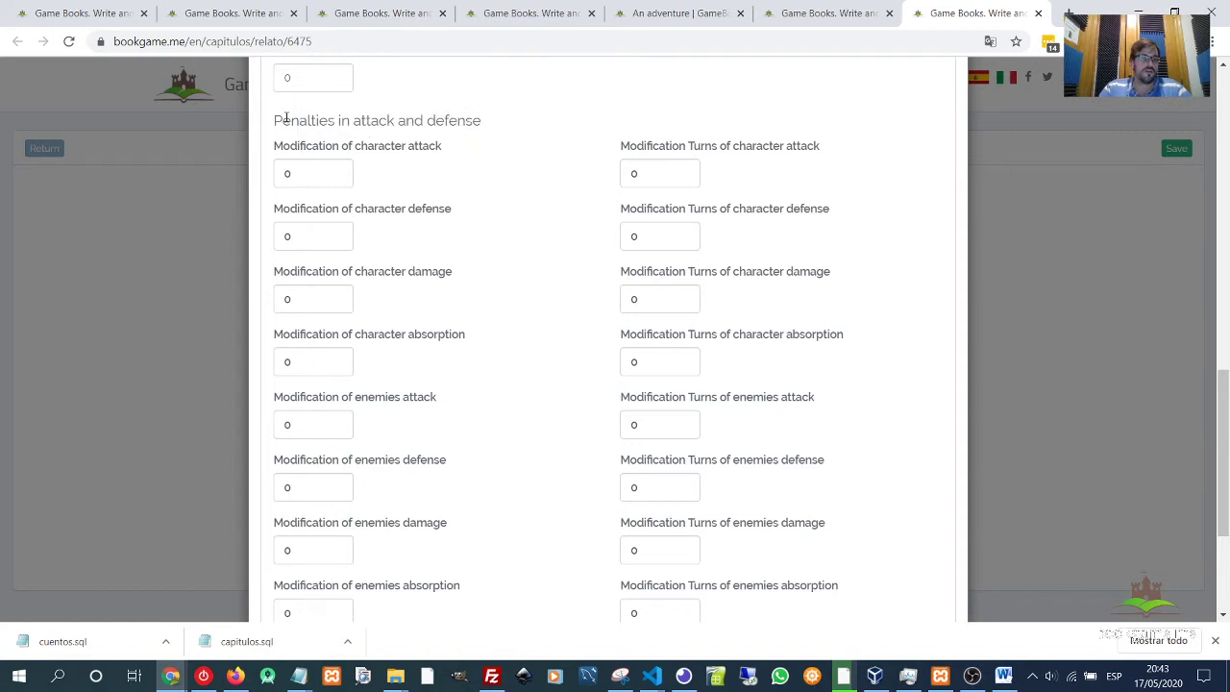
Set the modification turns of the character attack to 10, and reset the value to 0.
click(313, 173)
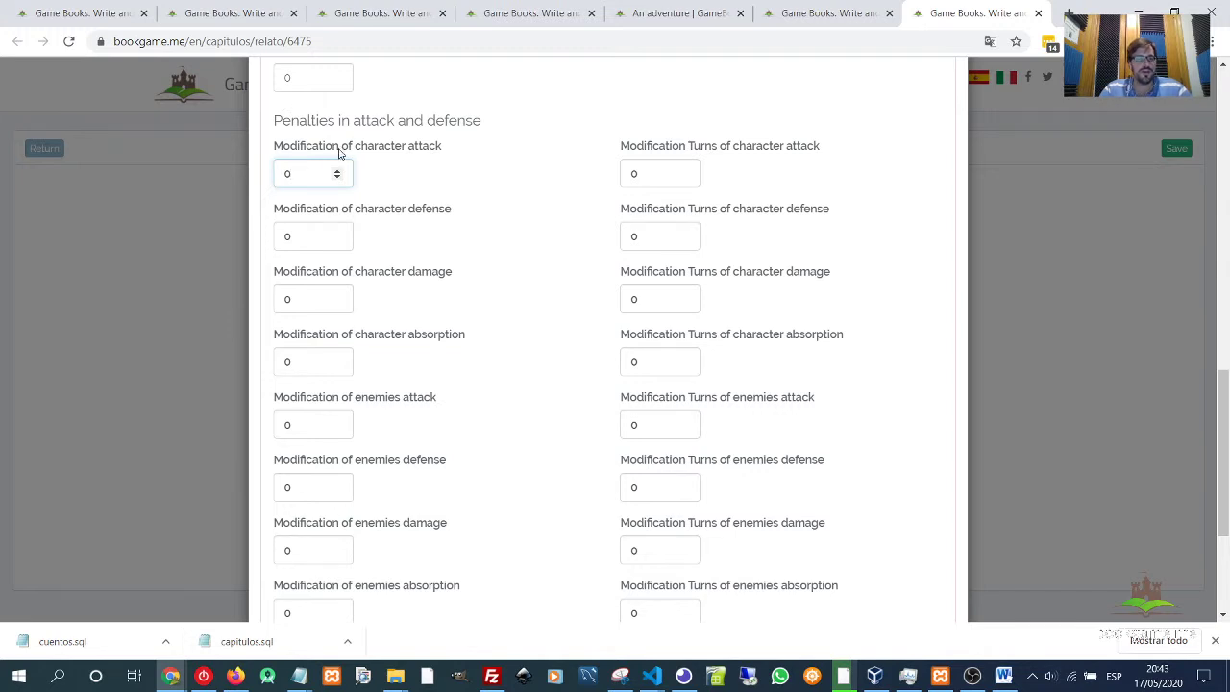
drag(442, 150, 405, 150)
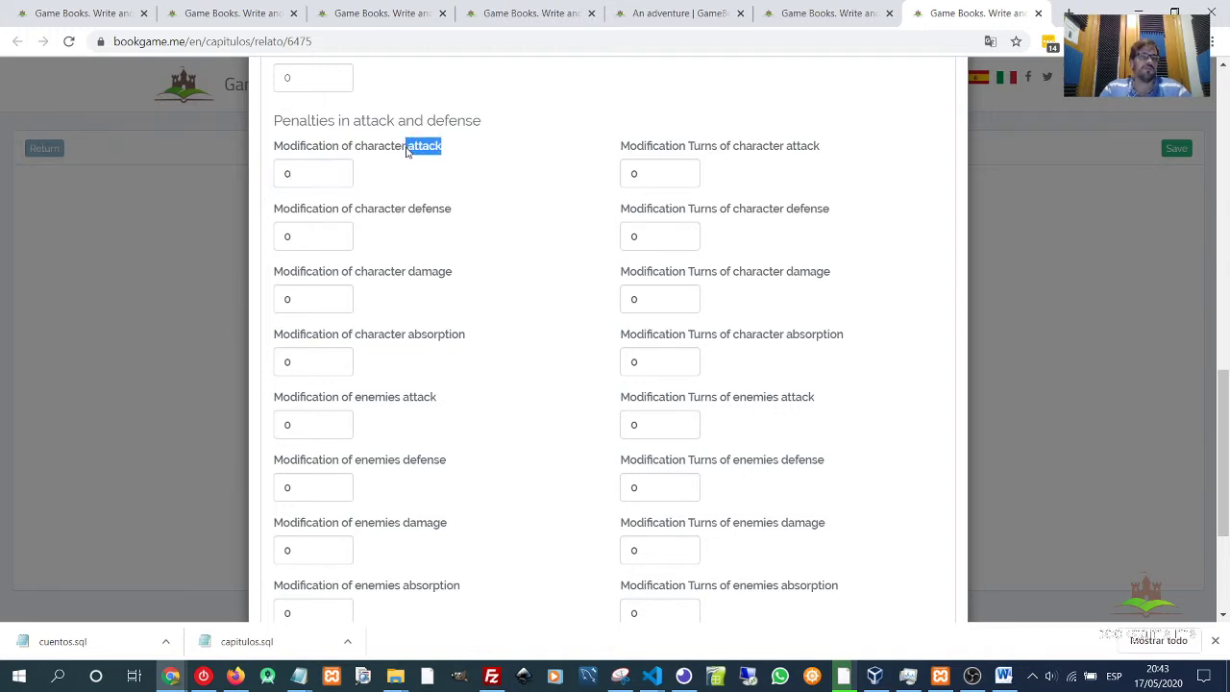
drag(294, 173, 264, 180)
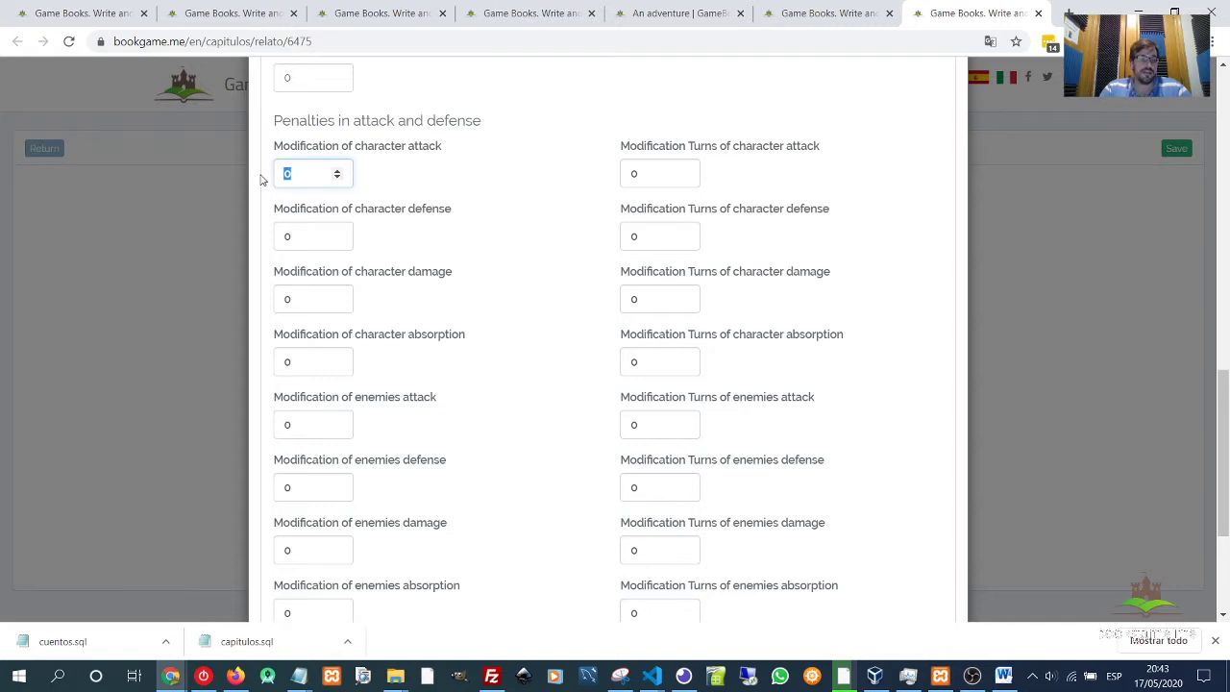
key(Tab)
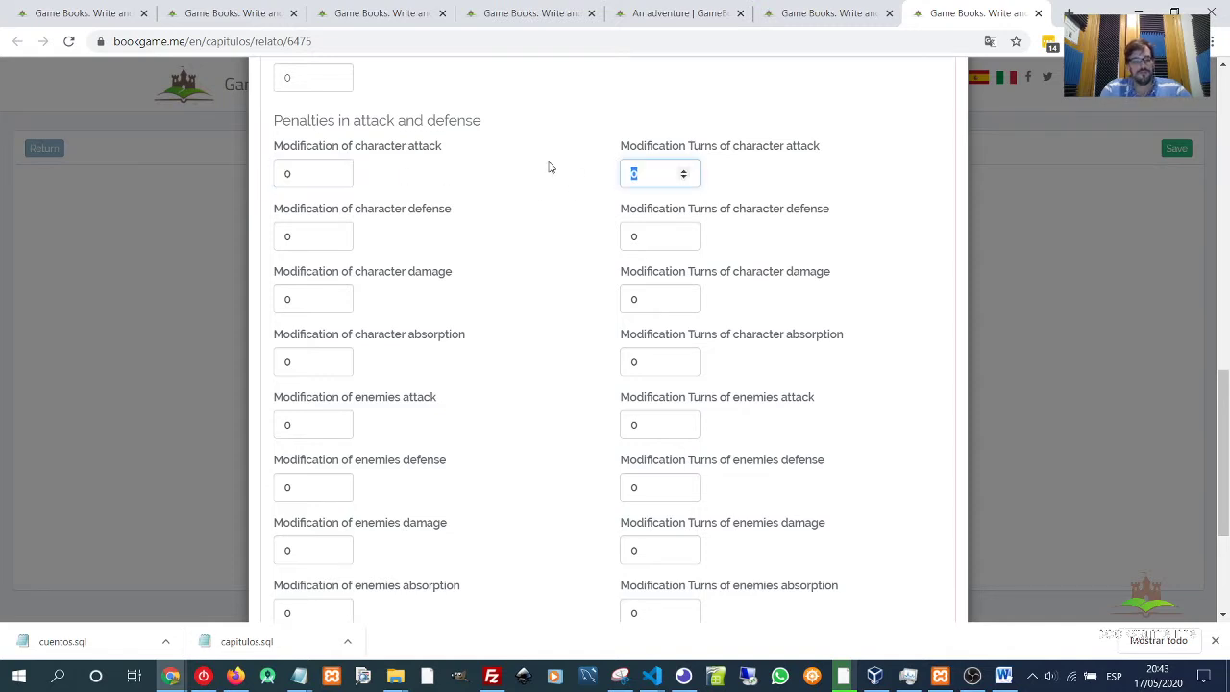
text(10)
key(BackSpace)
key(BackSpace)
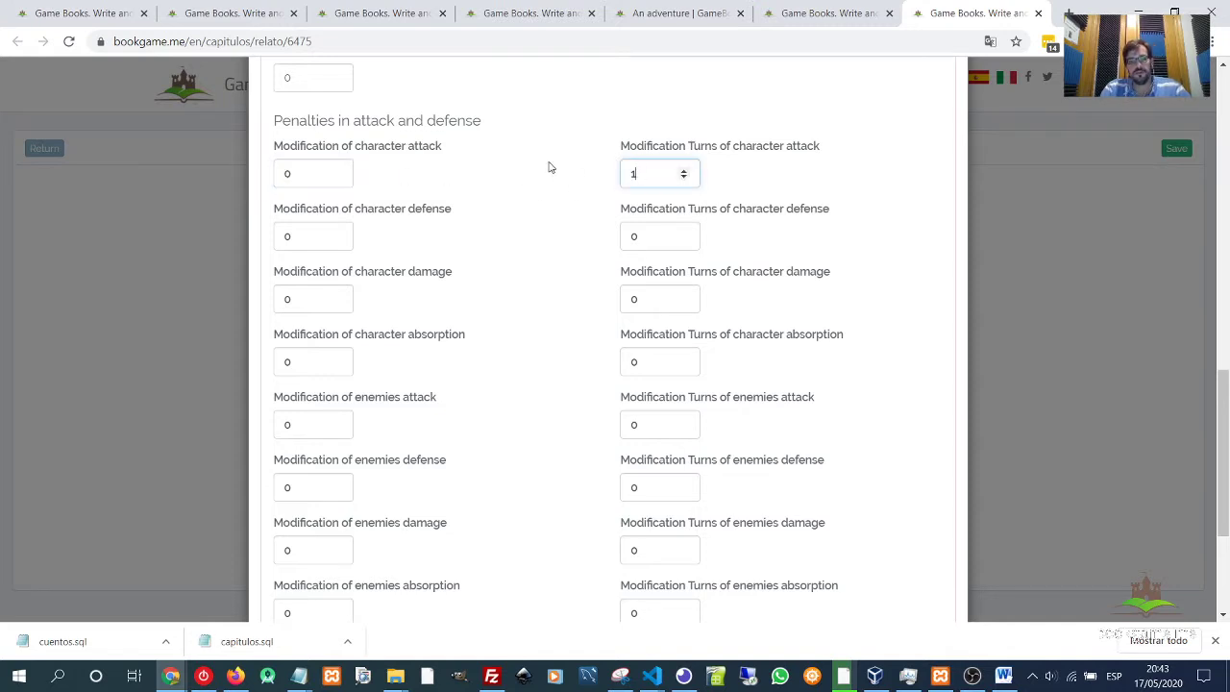
text(0)
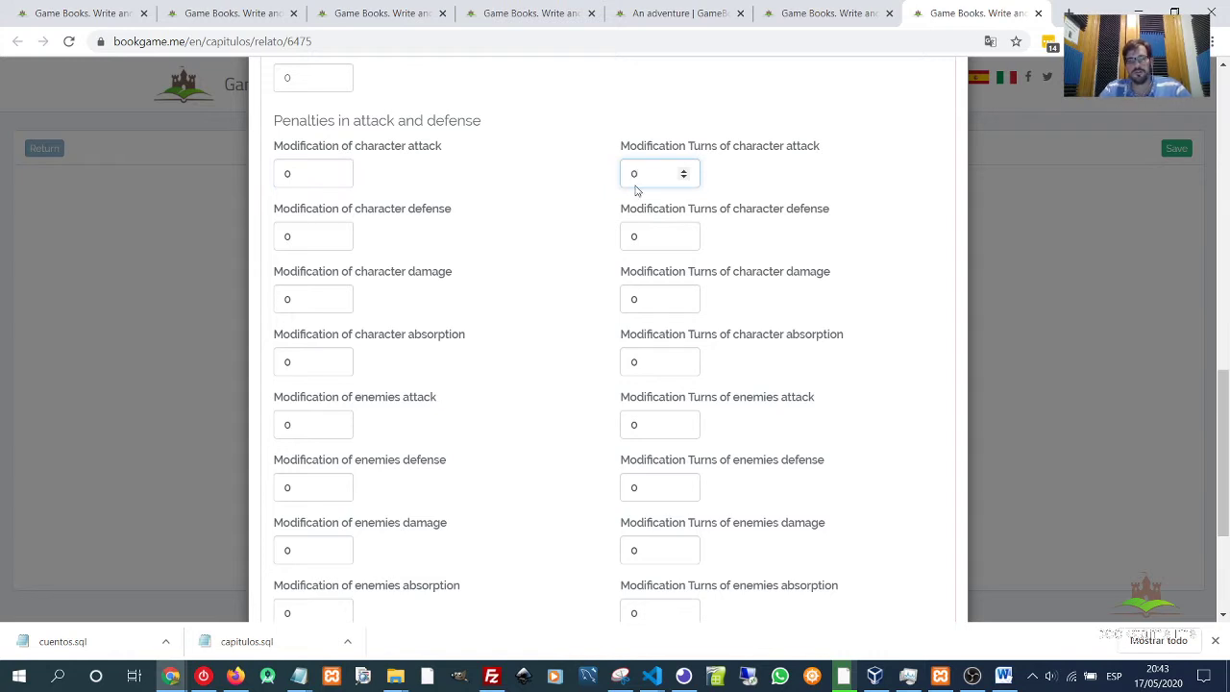
Set the modification of the character attack to 5.
click(496, 200)
click(309, 174)
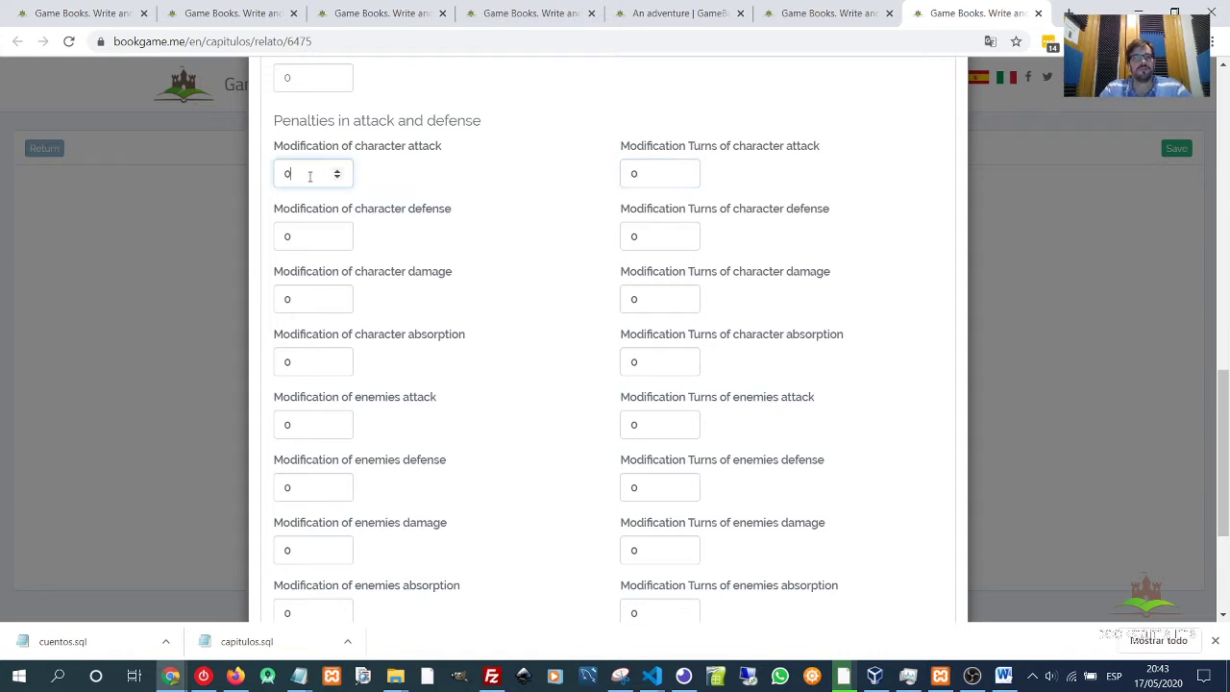
click(641, 175)
click(332, 174)
click(650, 170)
click(336, 177)
drag(307, 174, 281, 144)
key(BackSpace)
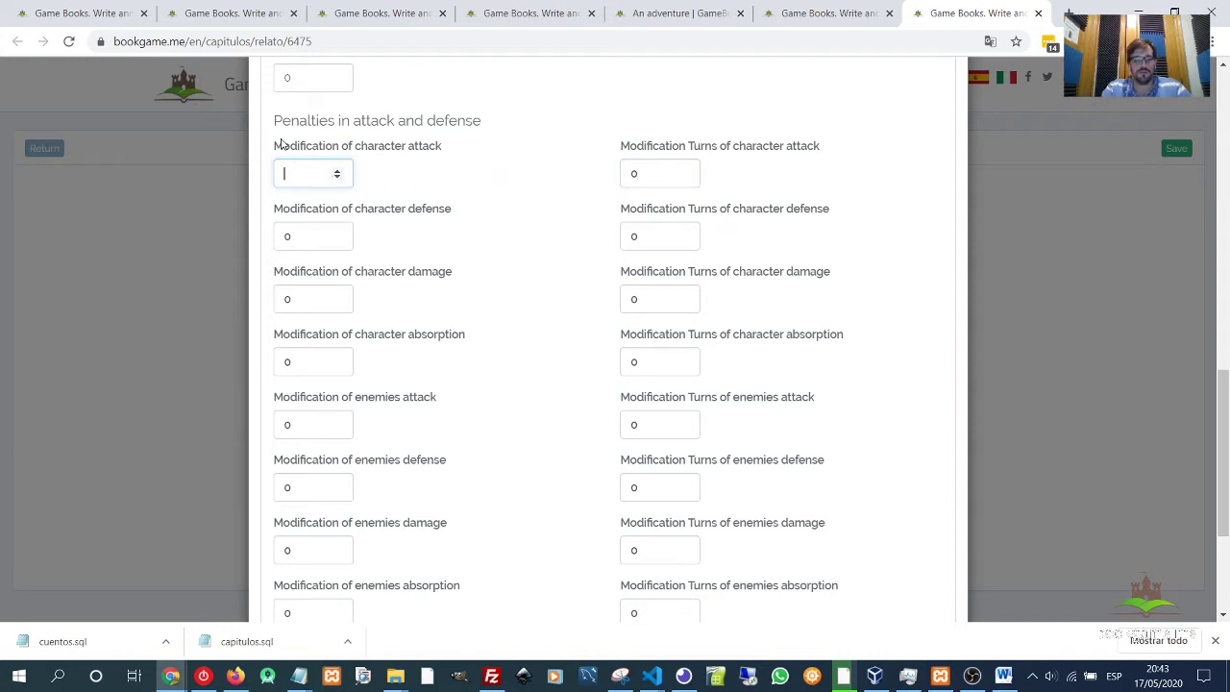
text(5)
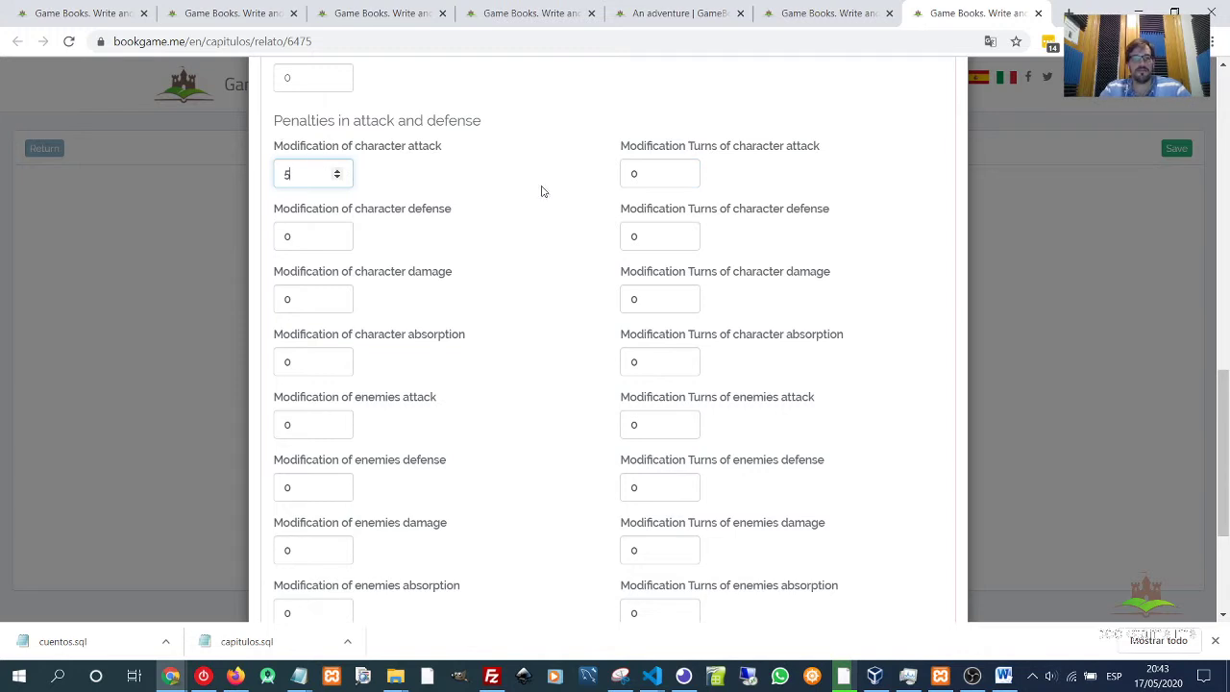
Compare the character attack modification with its modification turns, and reset the modification to 0.
click(663, 173)
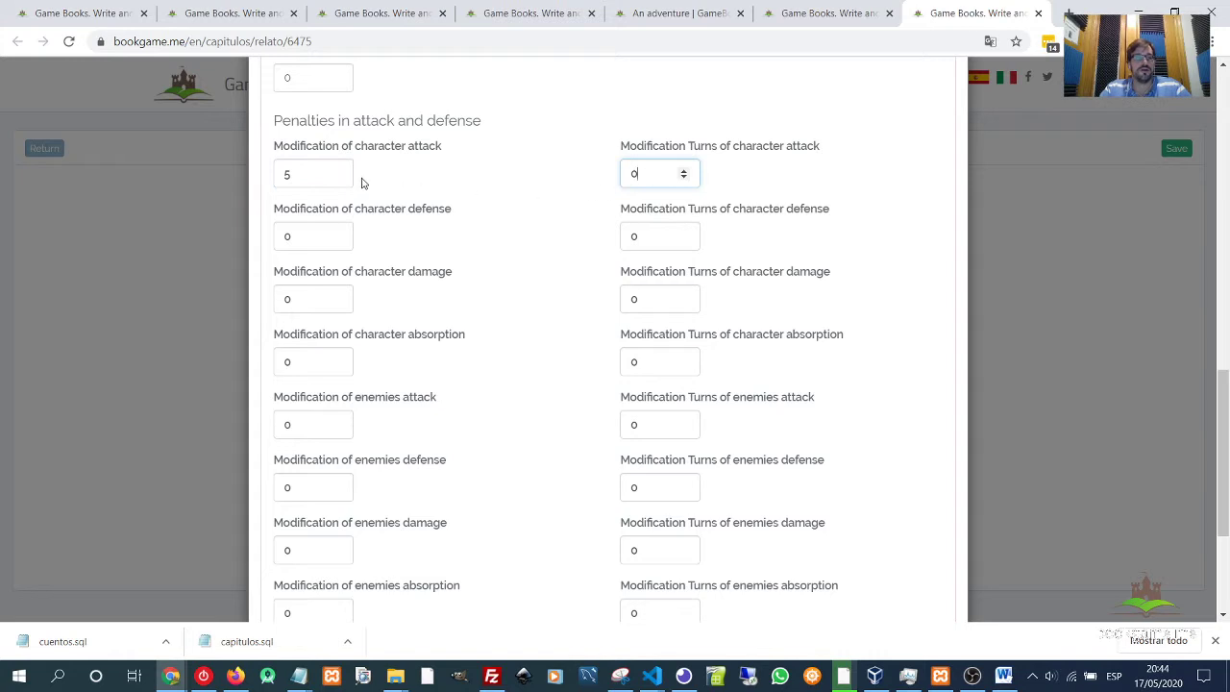
drag(318, 181, 258, 184)
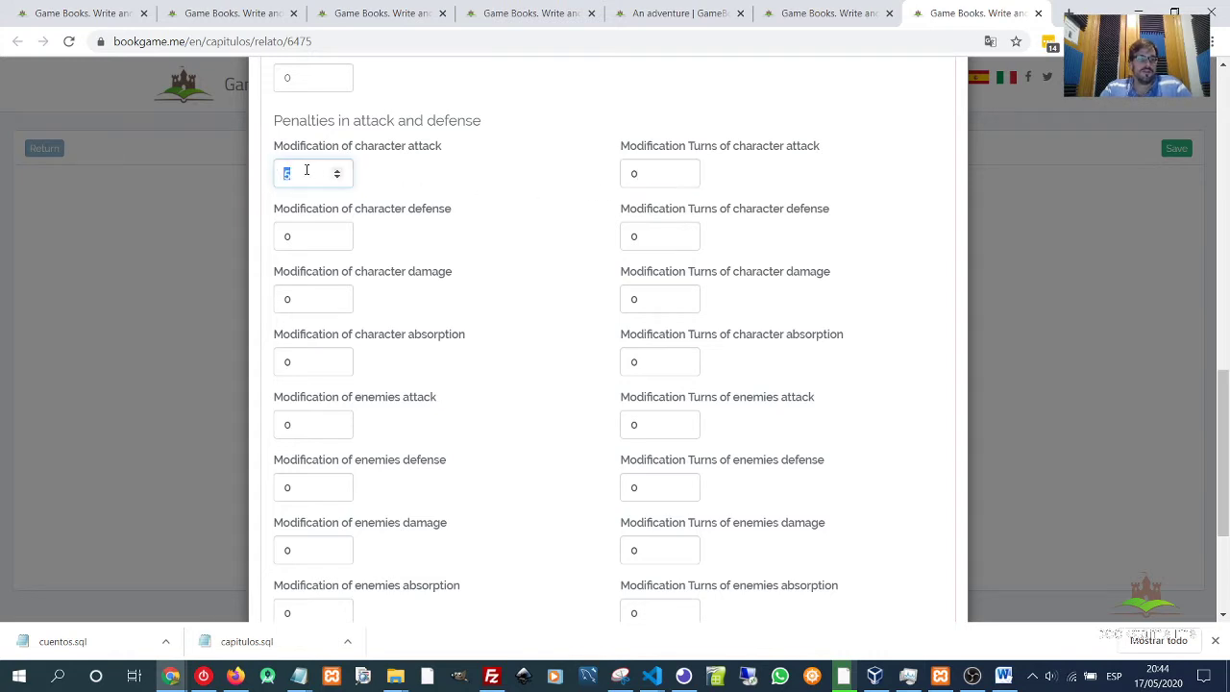
drag(648, 173, 611, 173)
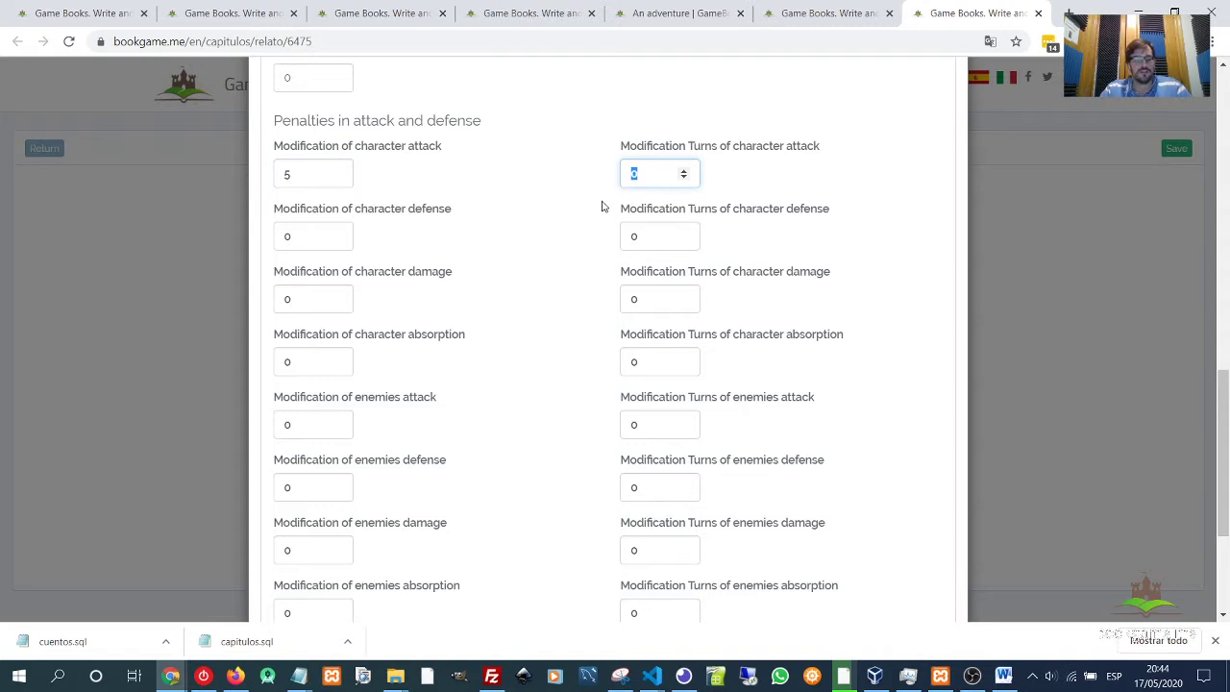
click(338, 192)
click(306, 173)
double_click(634, 173)
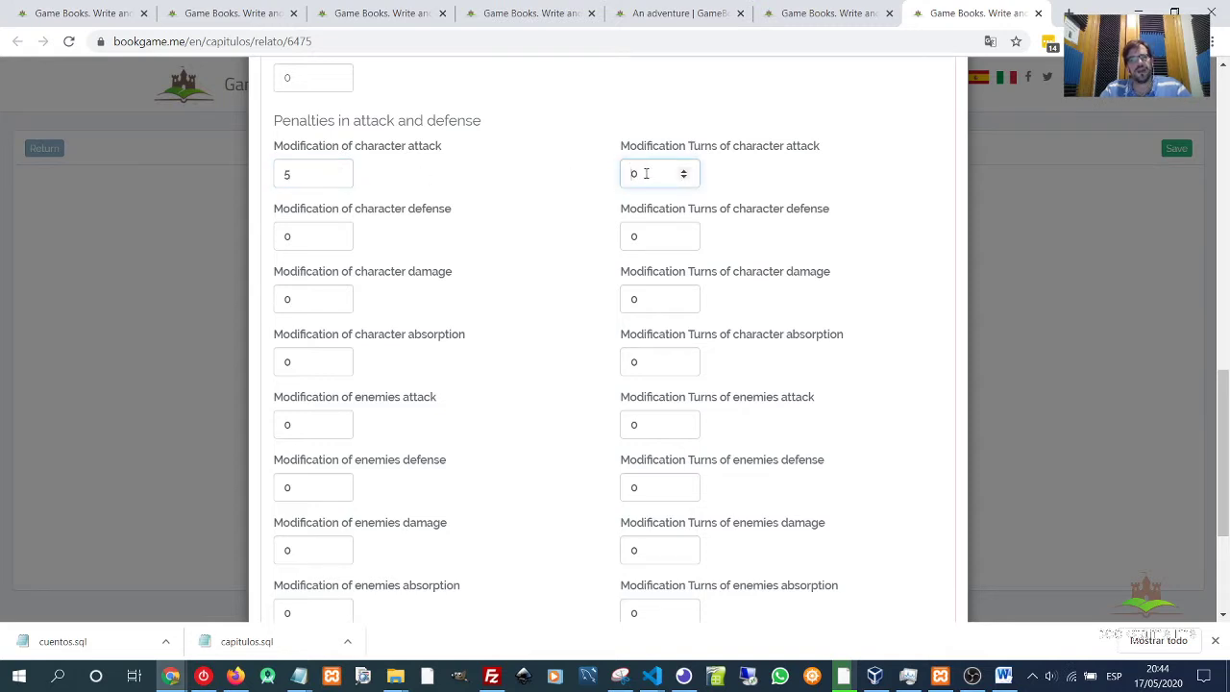
double_click(309, 176)
double_click(634, 173)
click(468, 226)
double_click(323, 172)
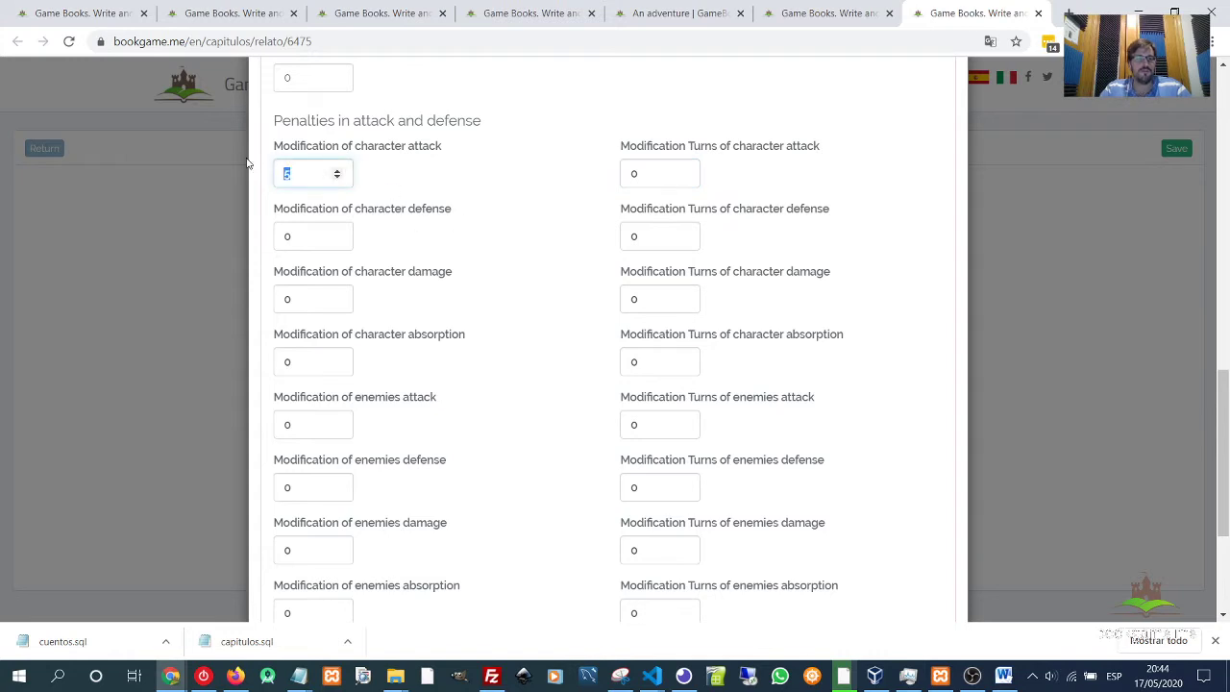
text(0)
Point out the character defense and damage modifications, and try a character damage modification of -4 before resetting it to 0.
double_click(442, 211)
double_click(439, 273)
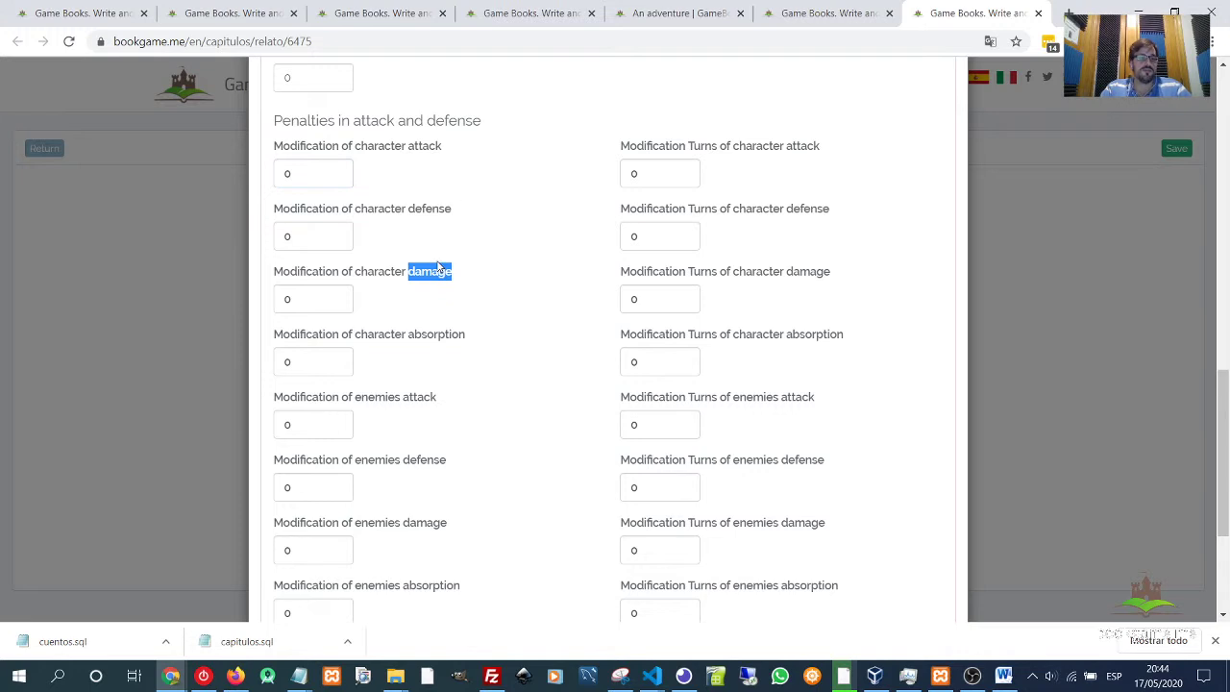
click(288, 301)
double_click(288, 301)
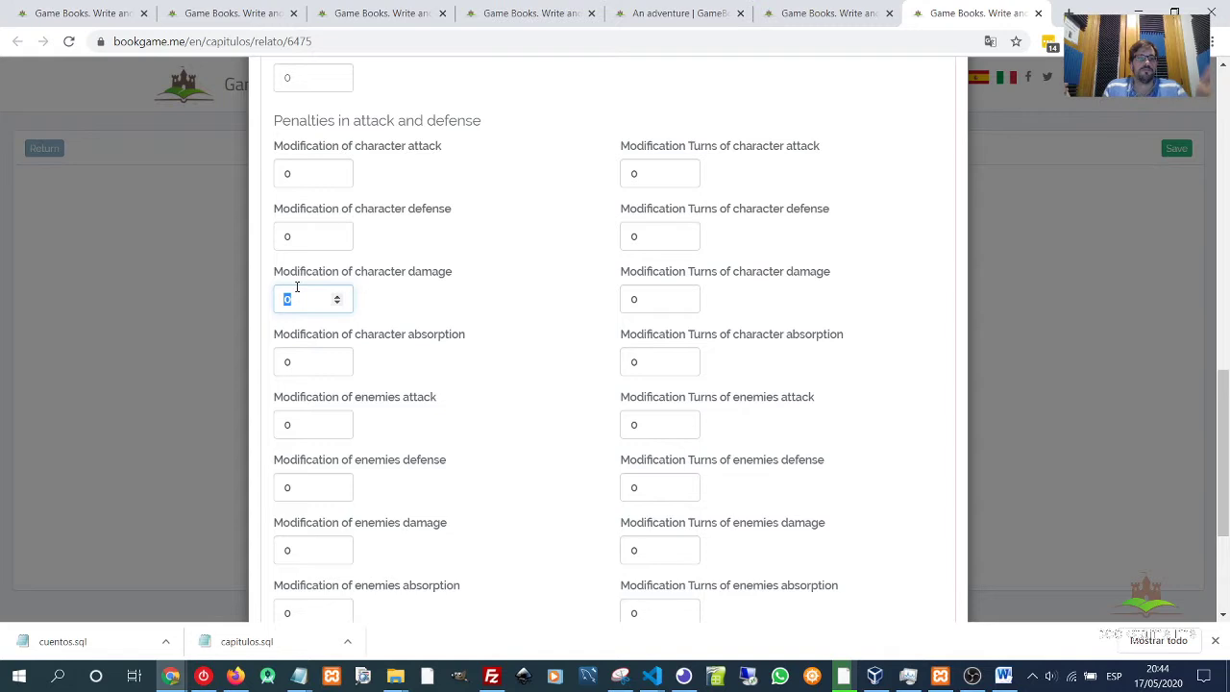
text(-)
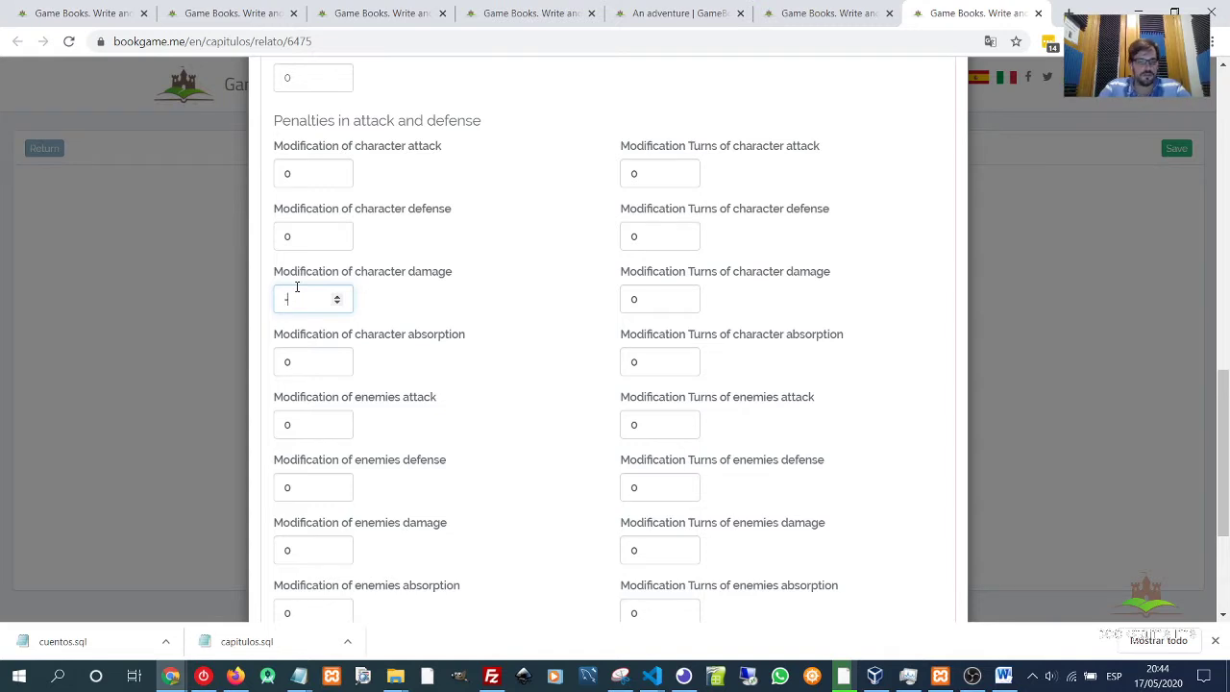
text(4)
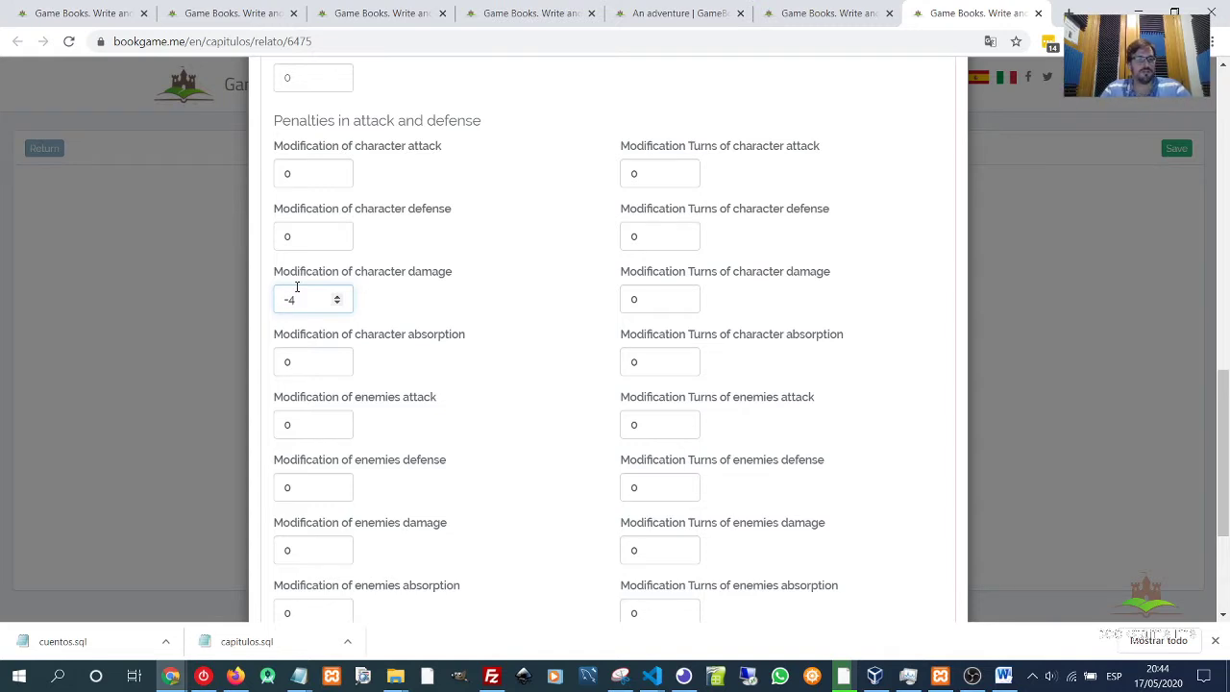
key(BackSpace)
key(BackSpace)
text(0)
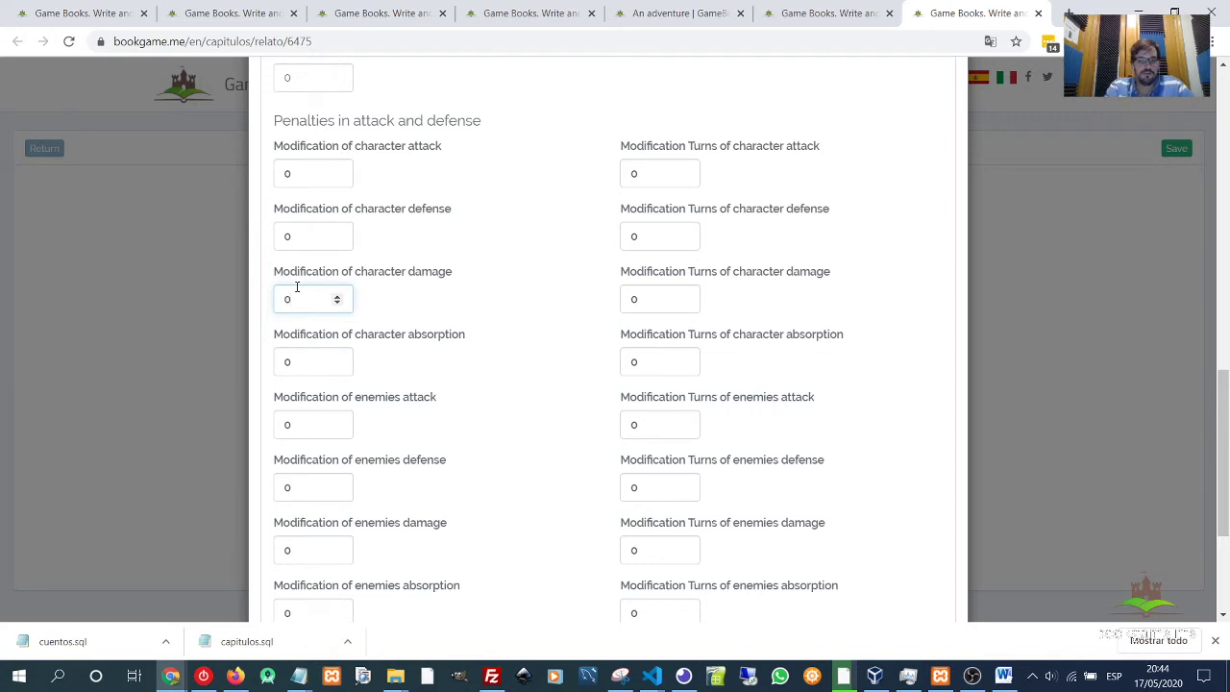
Set the character damage modification to -4 with 3 modification turns, and reset both values to 0.
key(BackSpace)
text(-4)
double_click(663, 299)
text(3)
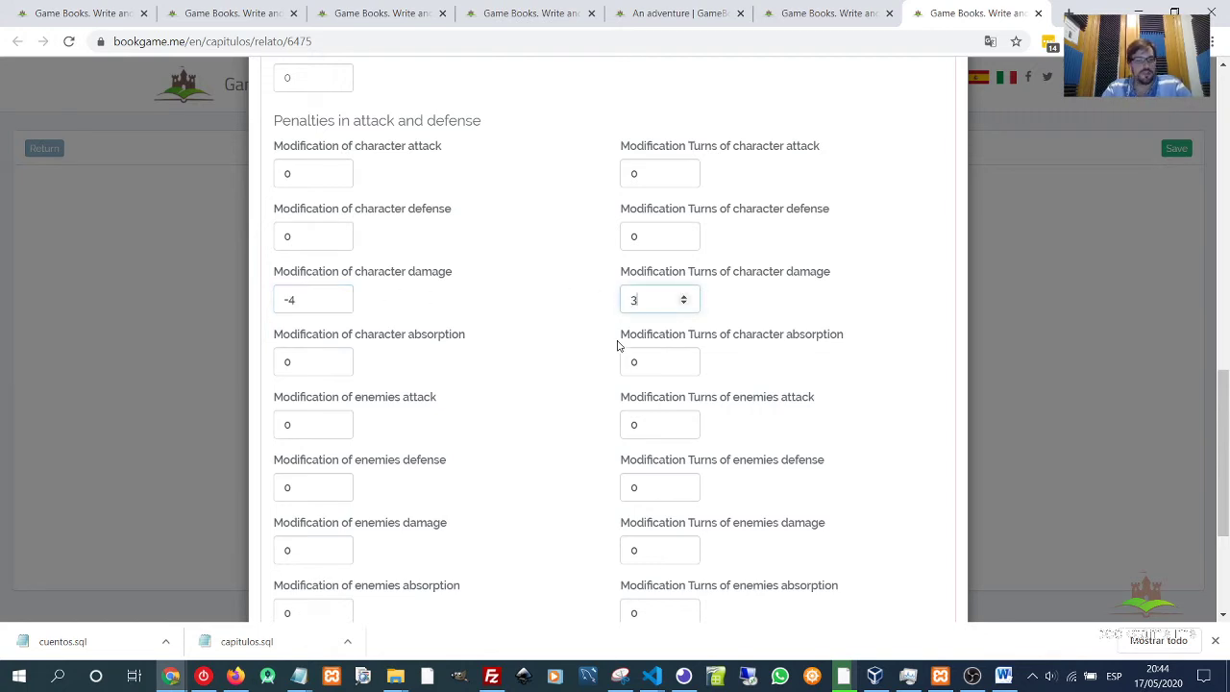
key(BackSpace)
text(0)
drag(356, 303, 193, 285)
text(0)
Examine the character absorption modification and the enemies attack, defense, damage and absorption modifications, highlighting their labels.
double_click(348, 334)
click(433, 341)
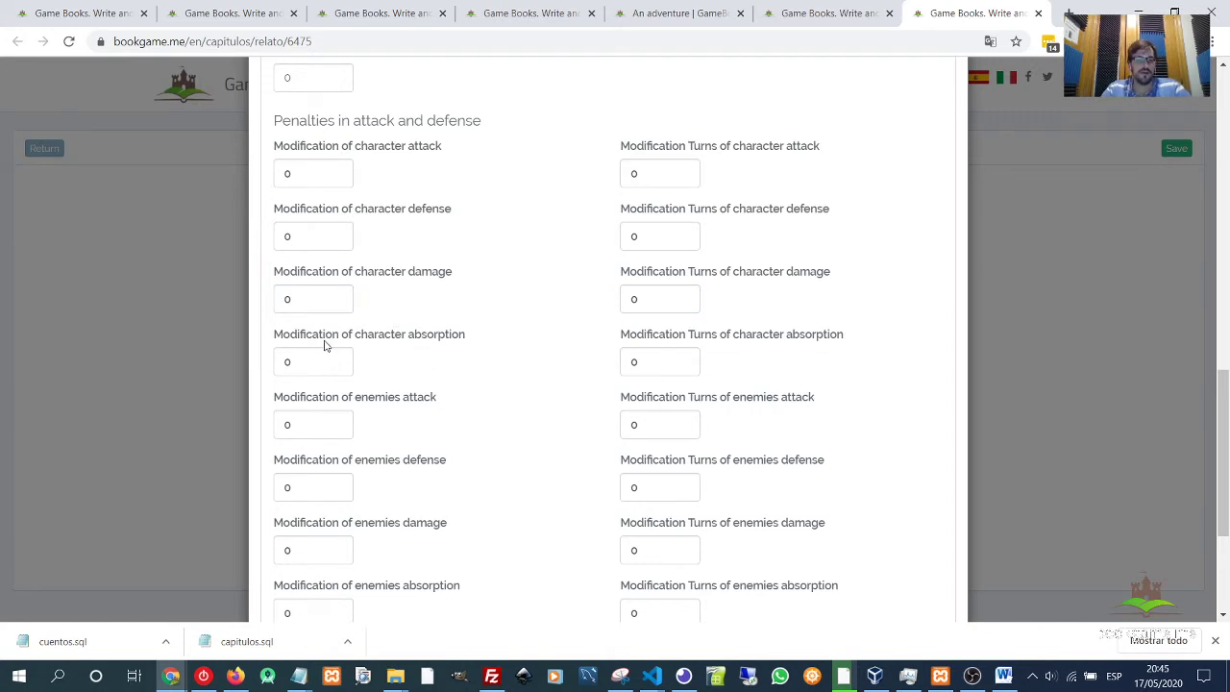
drag(325, 345, 481, 343)
scroll(461, 384, down, 1)
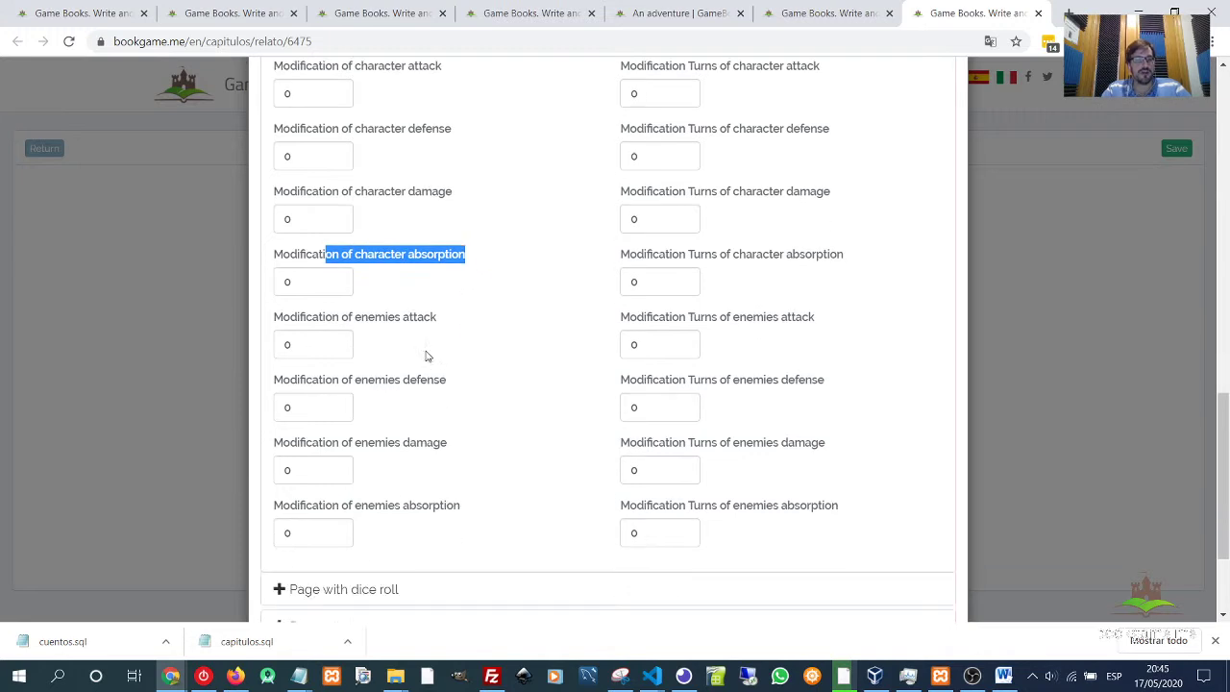
drag(362, 318, 467, 318)
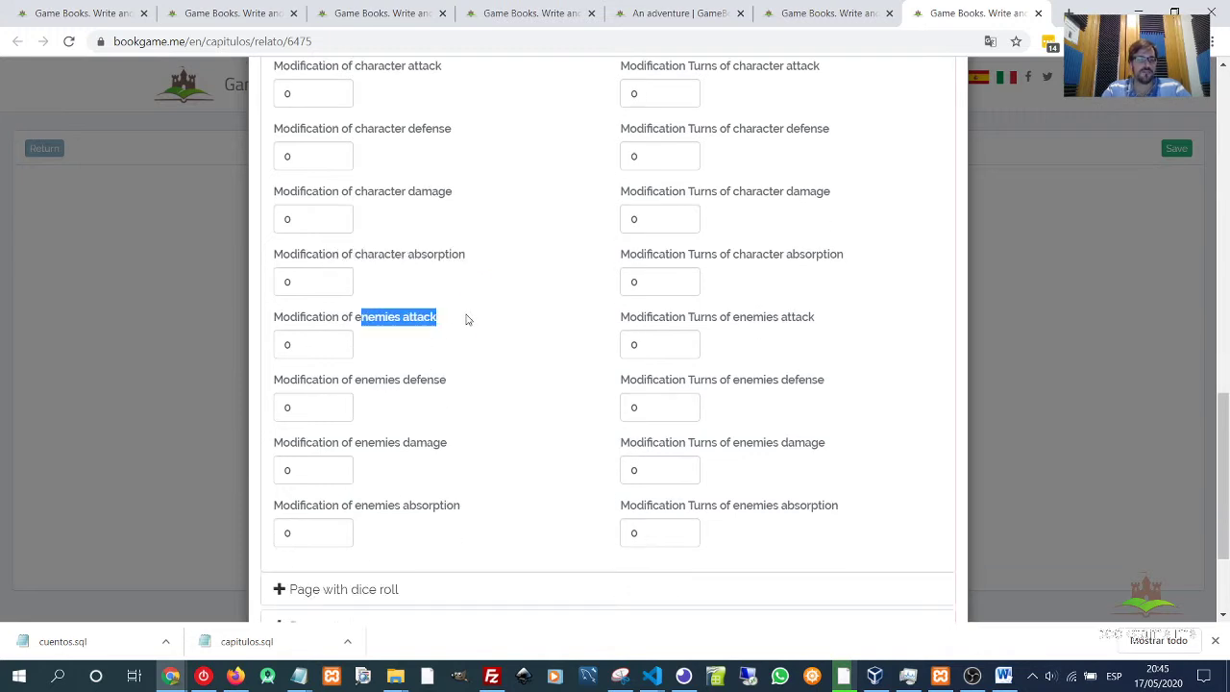
double_click(377, 320)
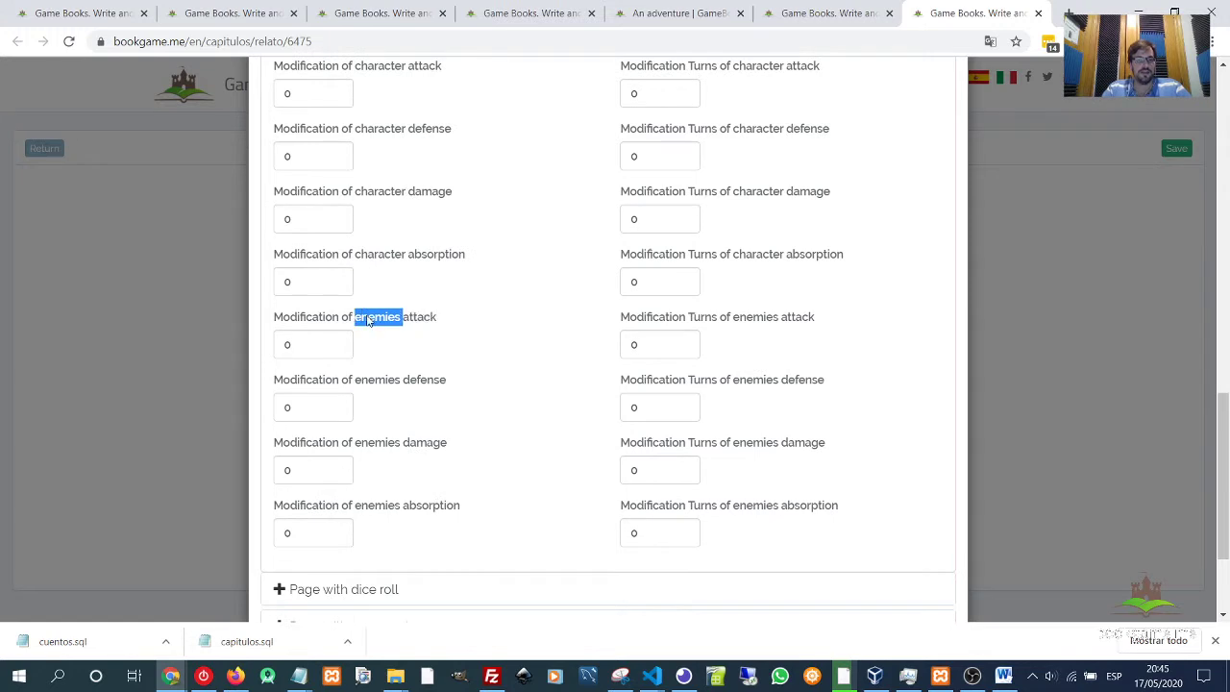
double_click(378, 380)
double_click(380, 443)
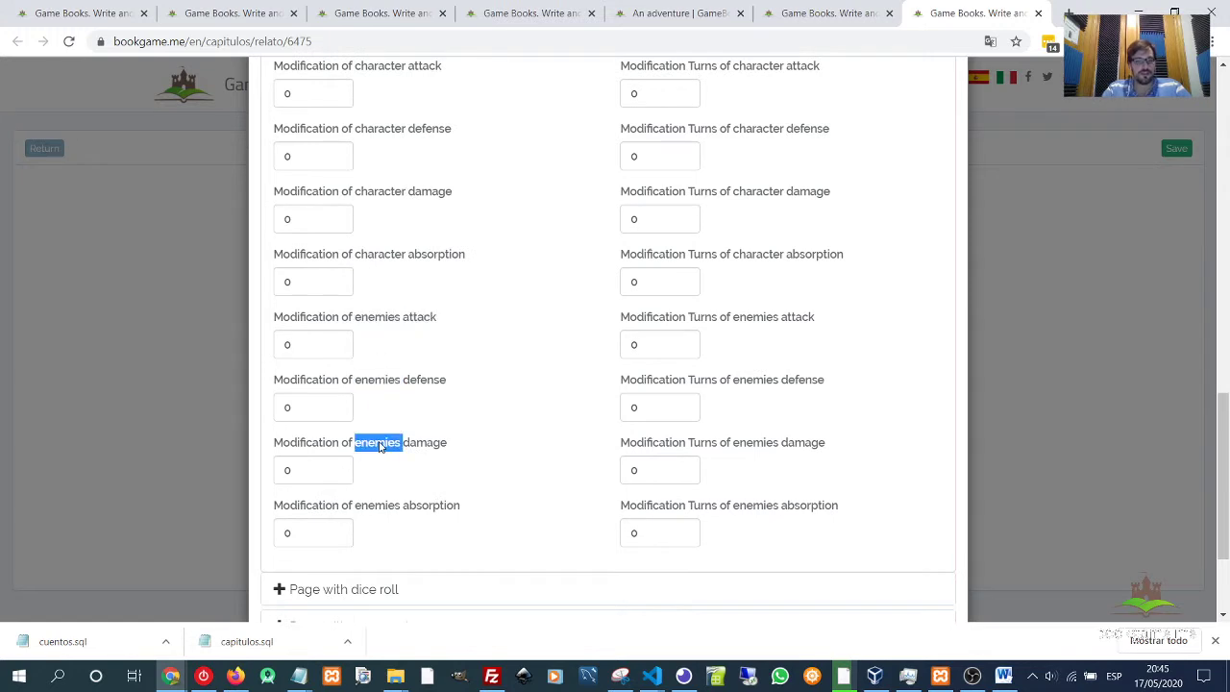
double_click(381, 505)
scroll(426, 452, down, 2)
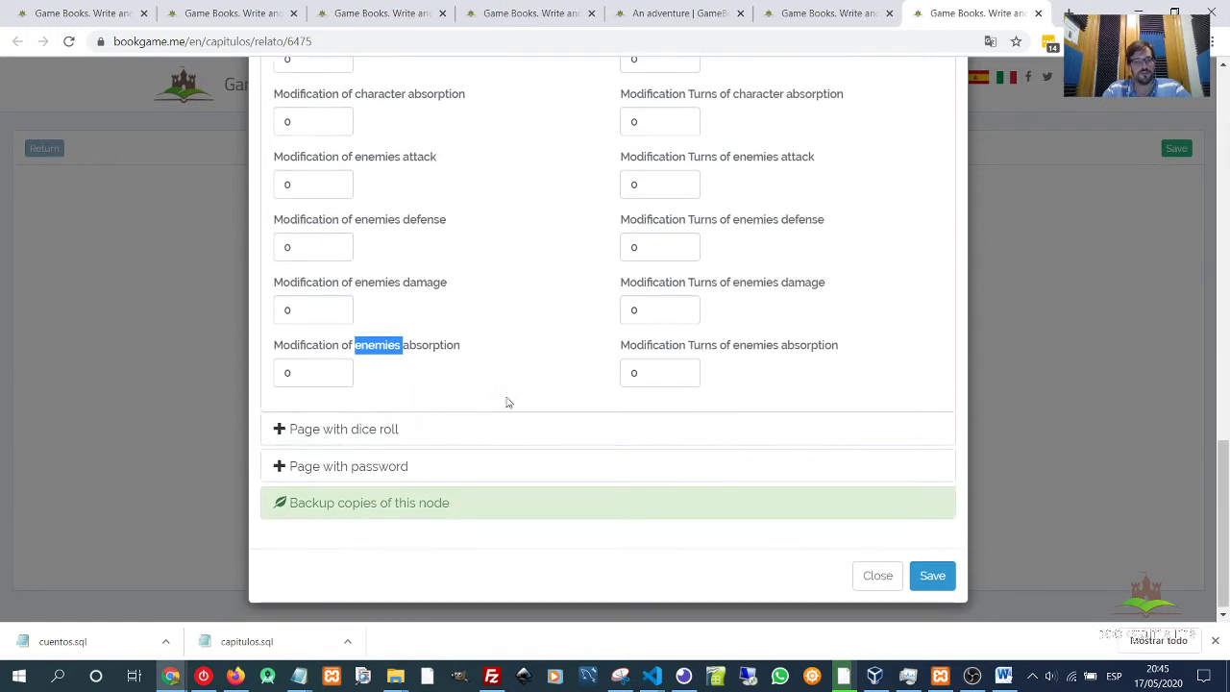
scroll(511, 400, up, 5)
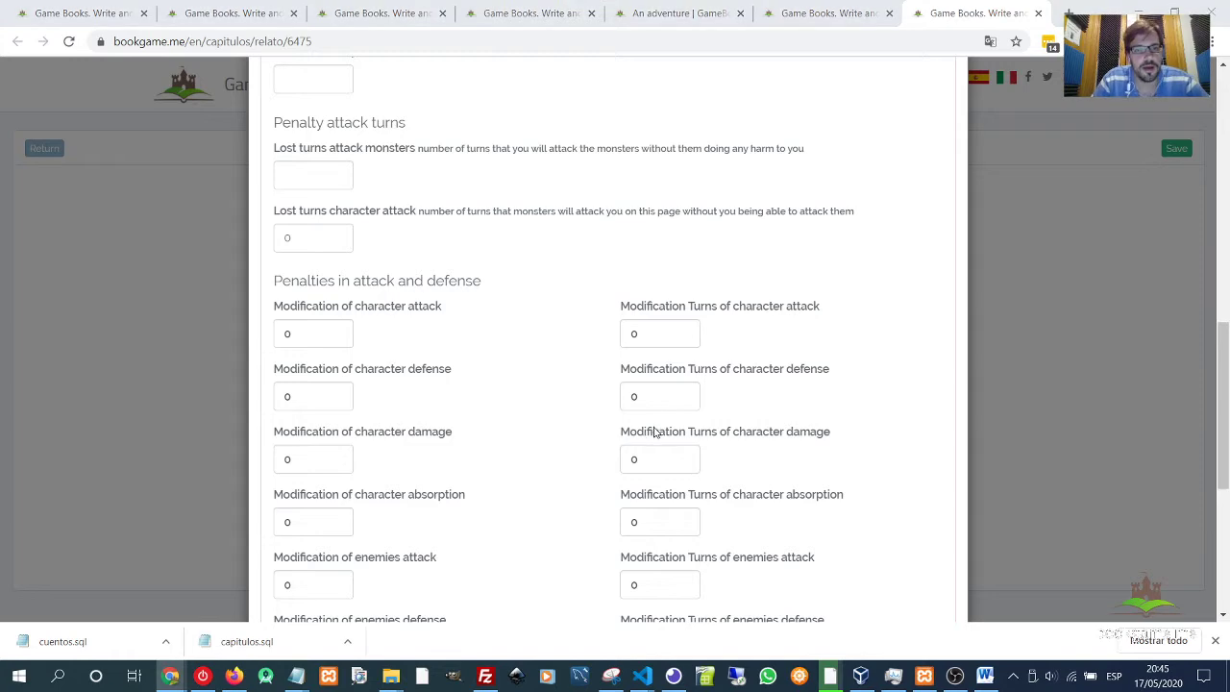
Switch to the Word document to check the list of session points, closing the My Passport (E:) folder window in front of it.
key(alt+Tab)
key(Tab)
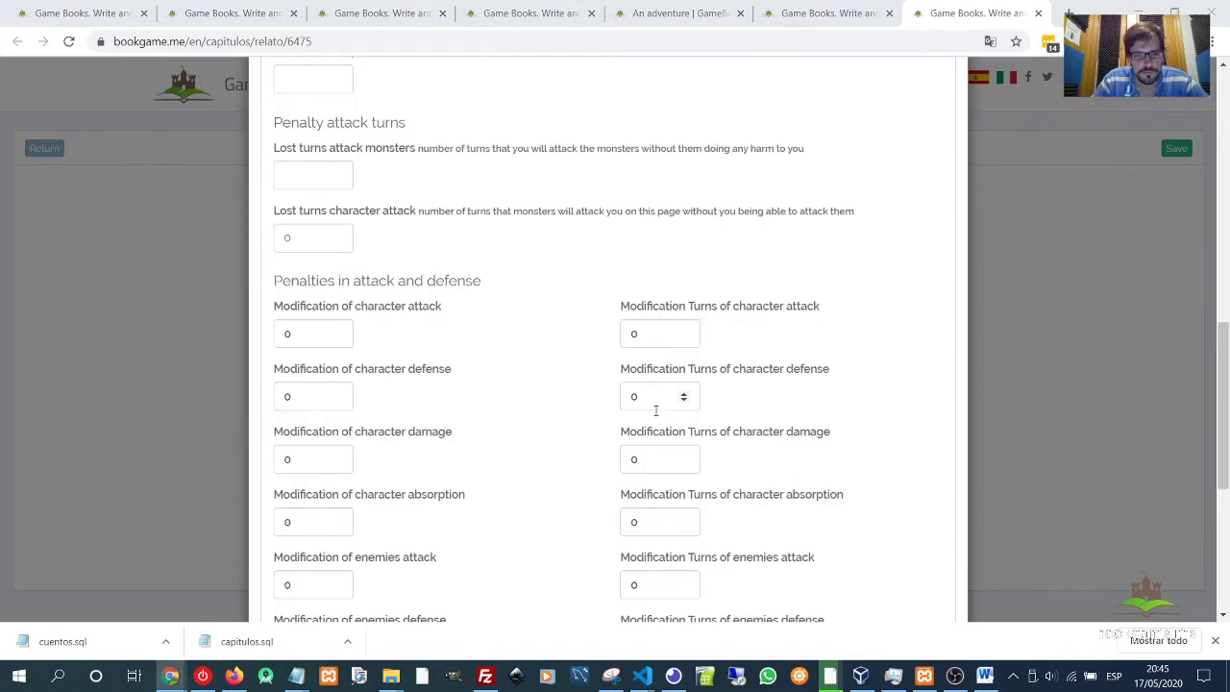
key(alt+Tab)
key(Tab)
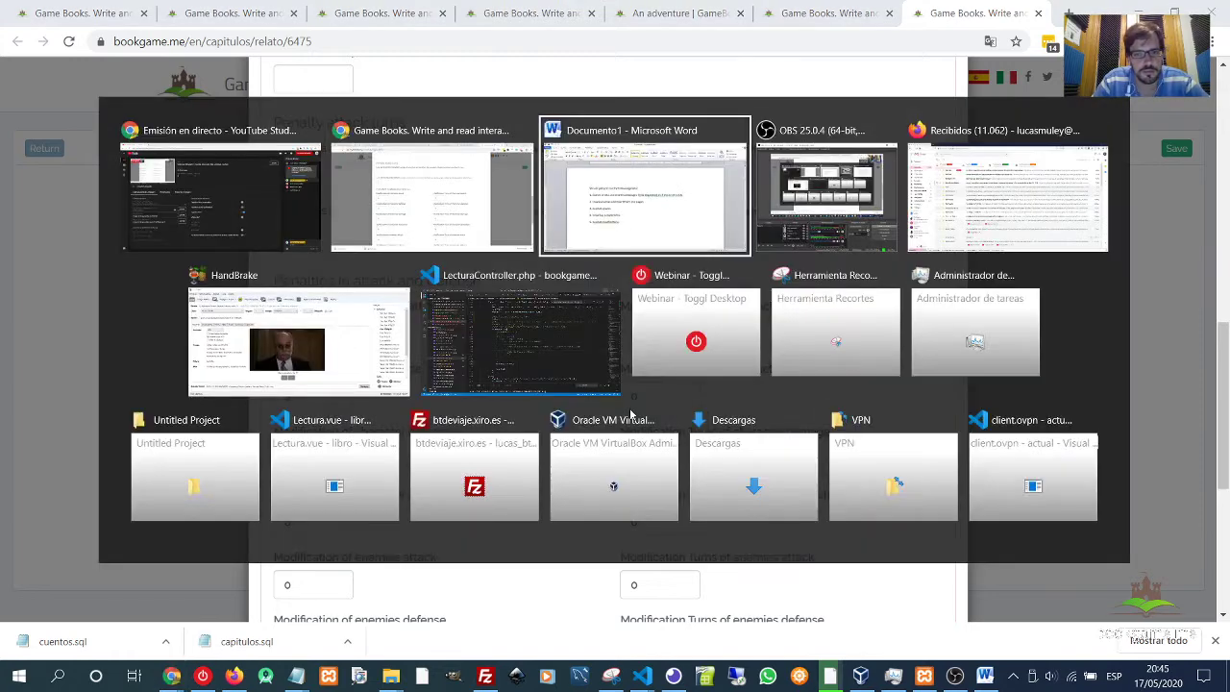
click(508, 423)
drag(506, 394, 346, 356)
click(346, 356)
key(alt+Tab)
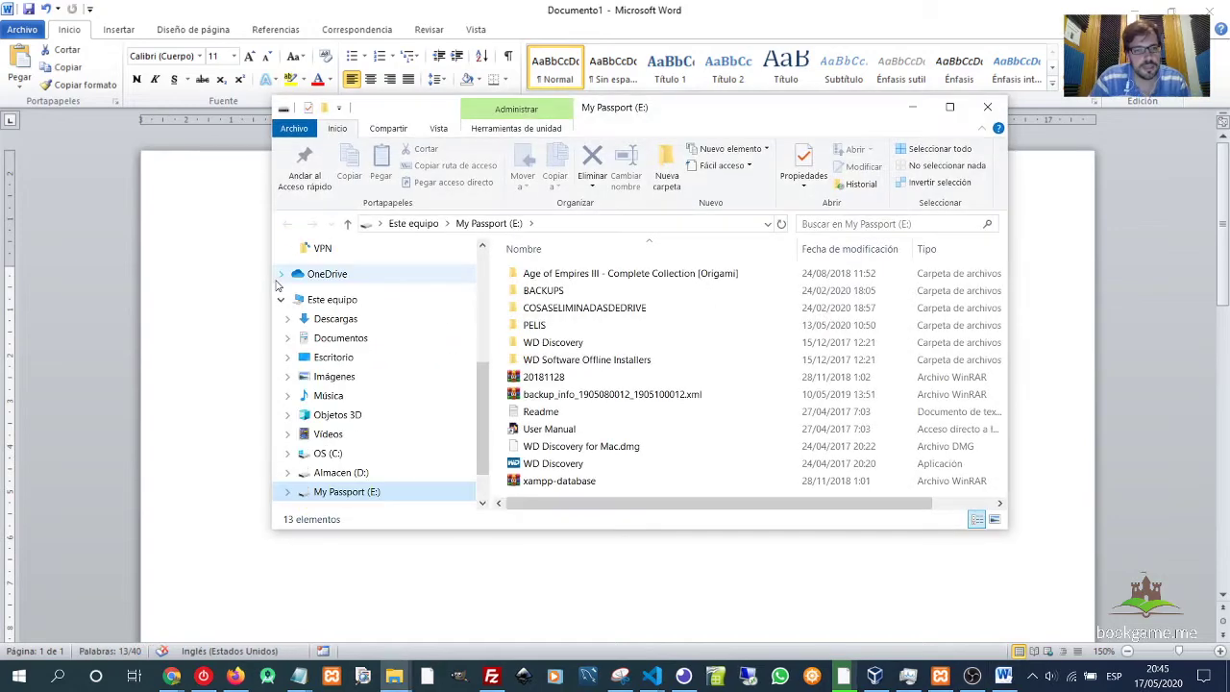
click(987, 107)
click(573, 408)
Return to the chapter in Chrome, close the "You attack without any help" page, and open the "You get some weapons" page for editing.
key(alt+Tab)
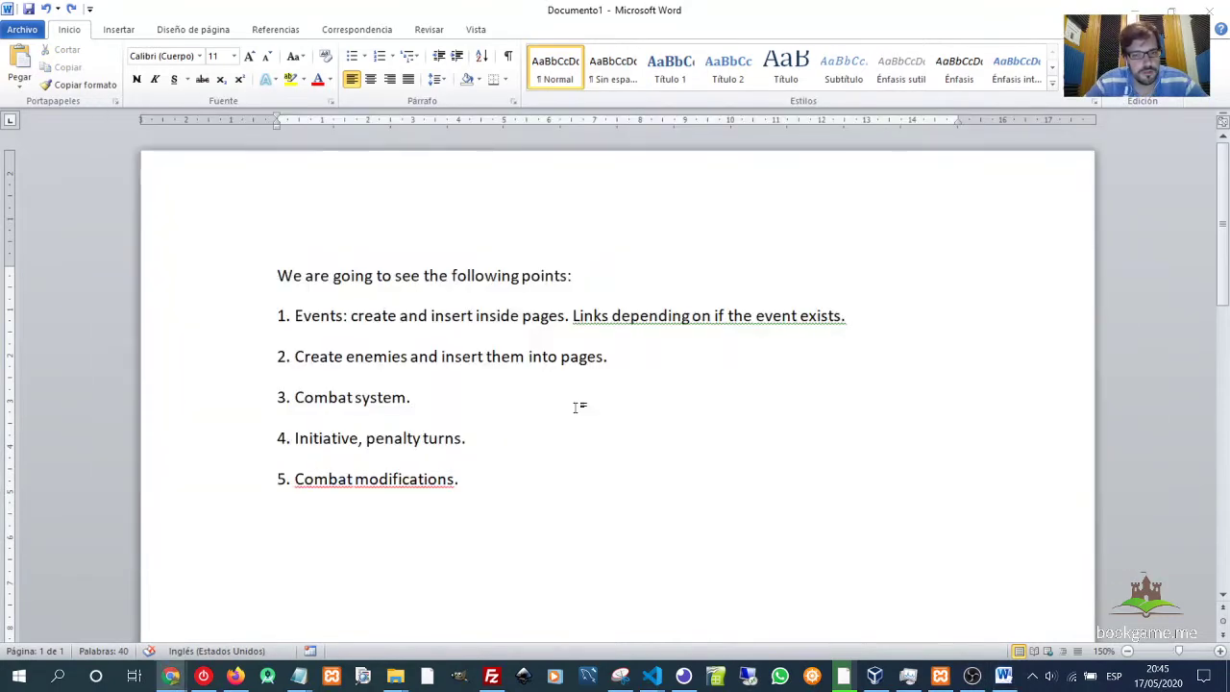
key(alt+Tab)
key(alt+Tab)
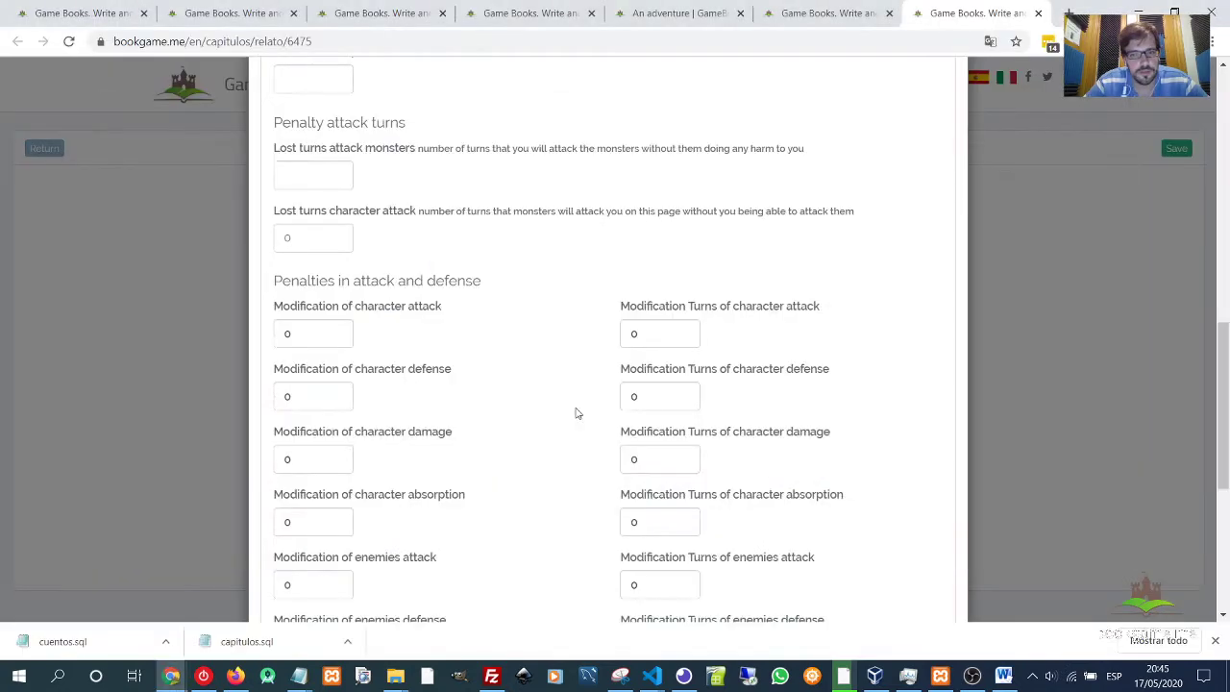
scroll(577, 429, up, 10)
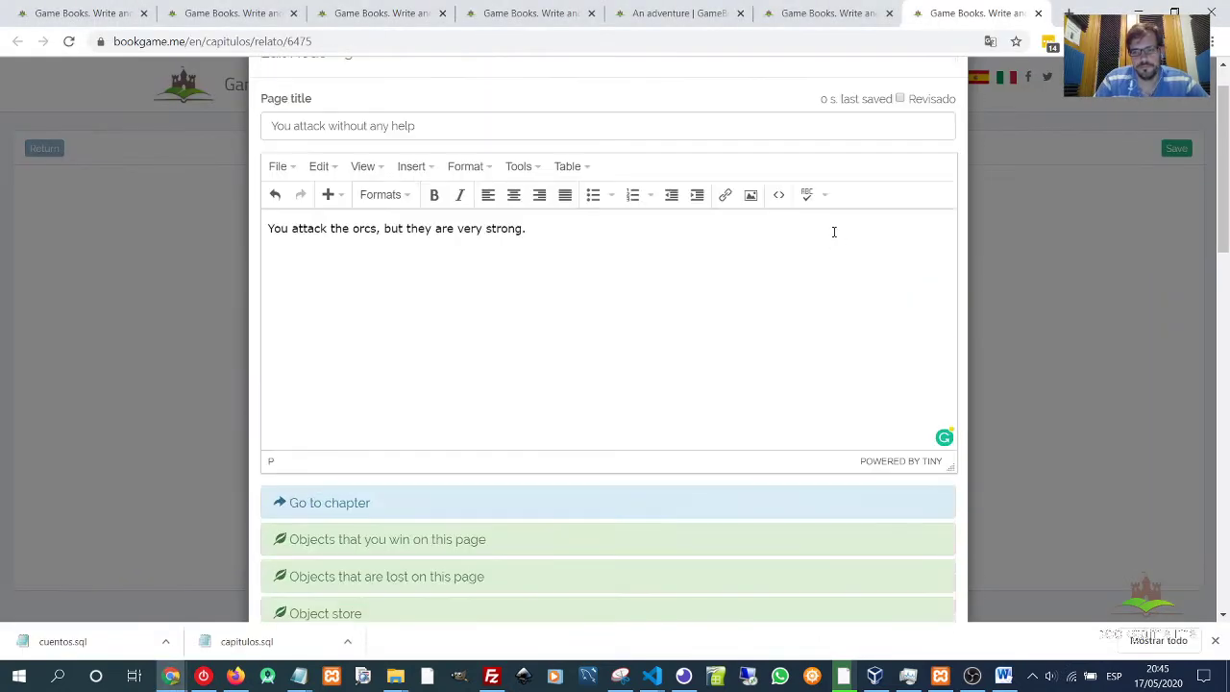
click(952, 107)
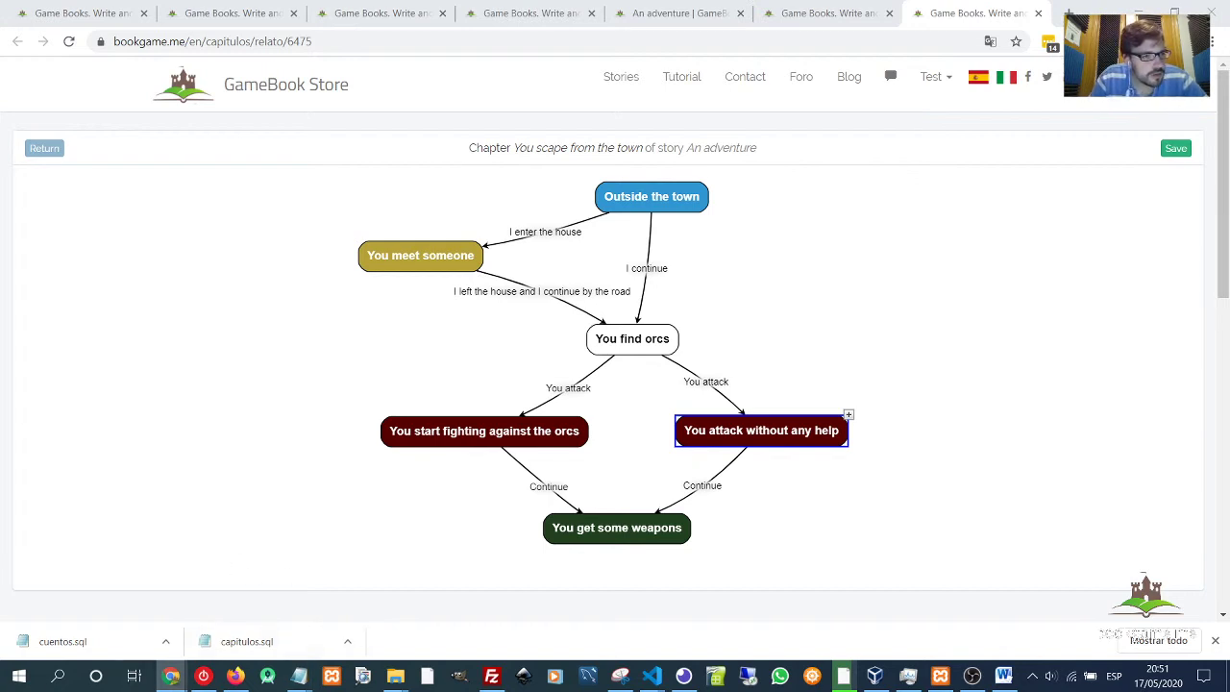
double_click(634, 528)
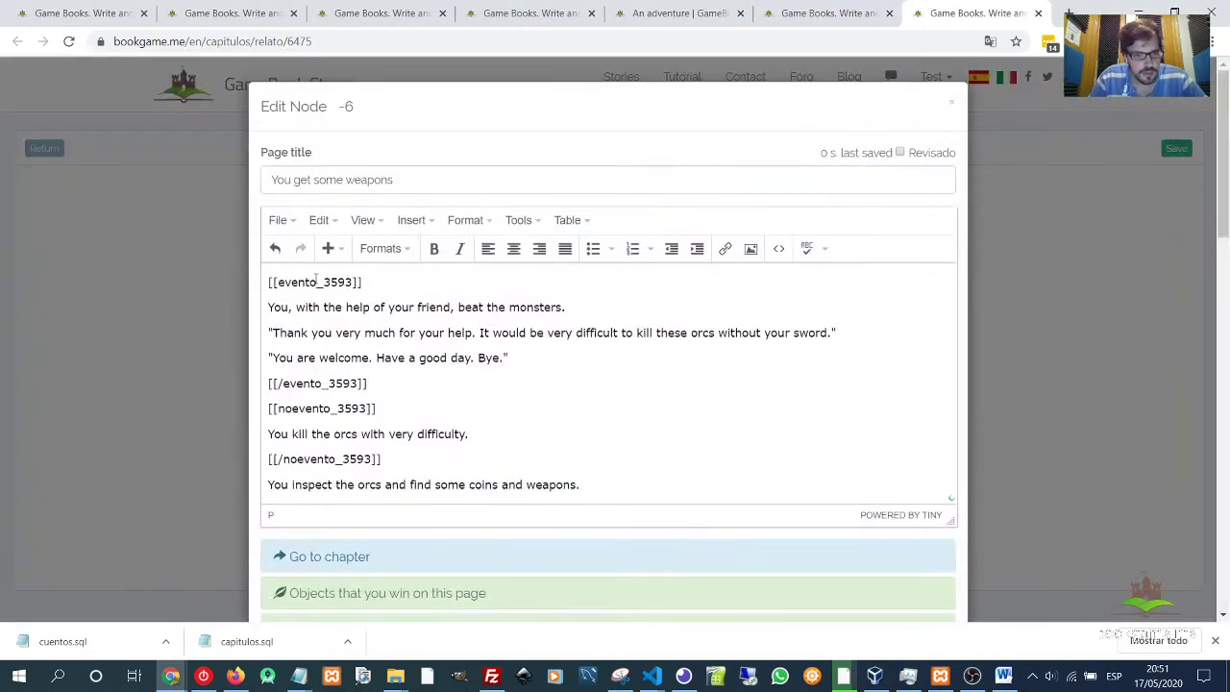
Add the line "[[ event 3525 ]]" above the opening [[evento_3593]] tag in the page text.
key(Return)
key(Up)
text([[ event 3525 ]])
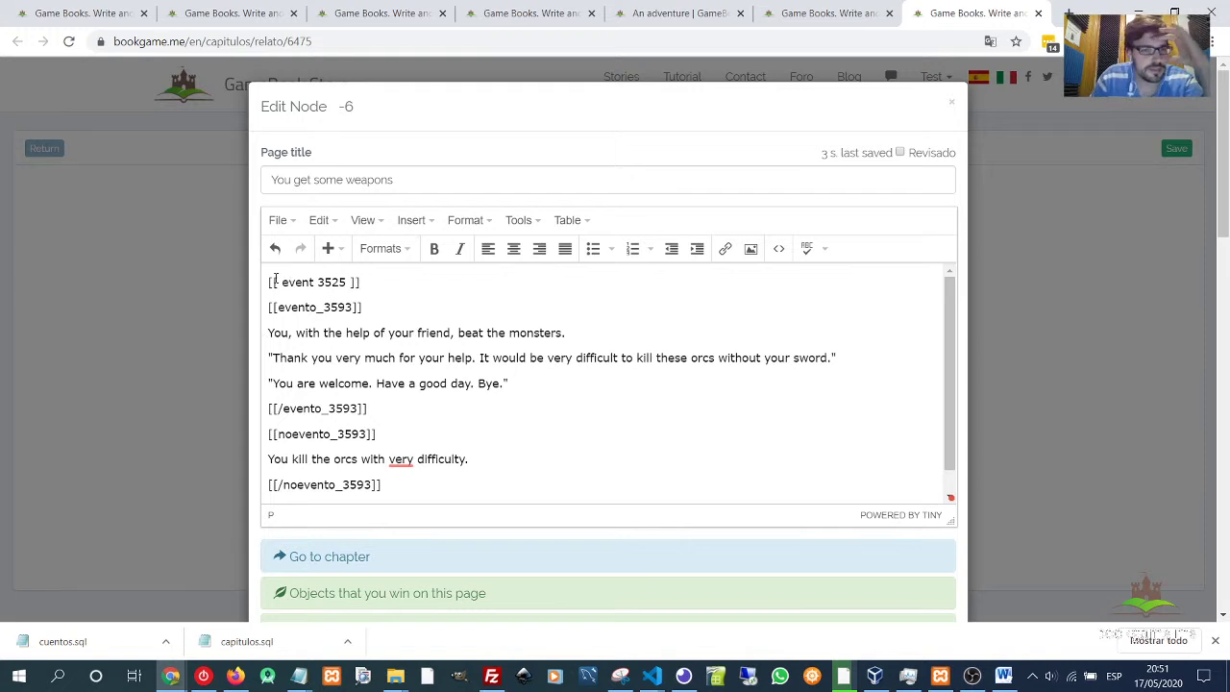
Correct the new tag to [[event_3525]], removing the inner spaces and joining the word and number with an underscore.
click(281, 281)
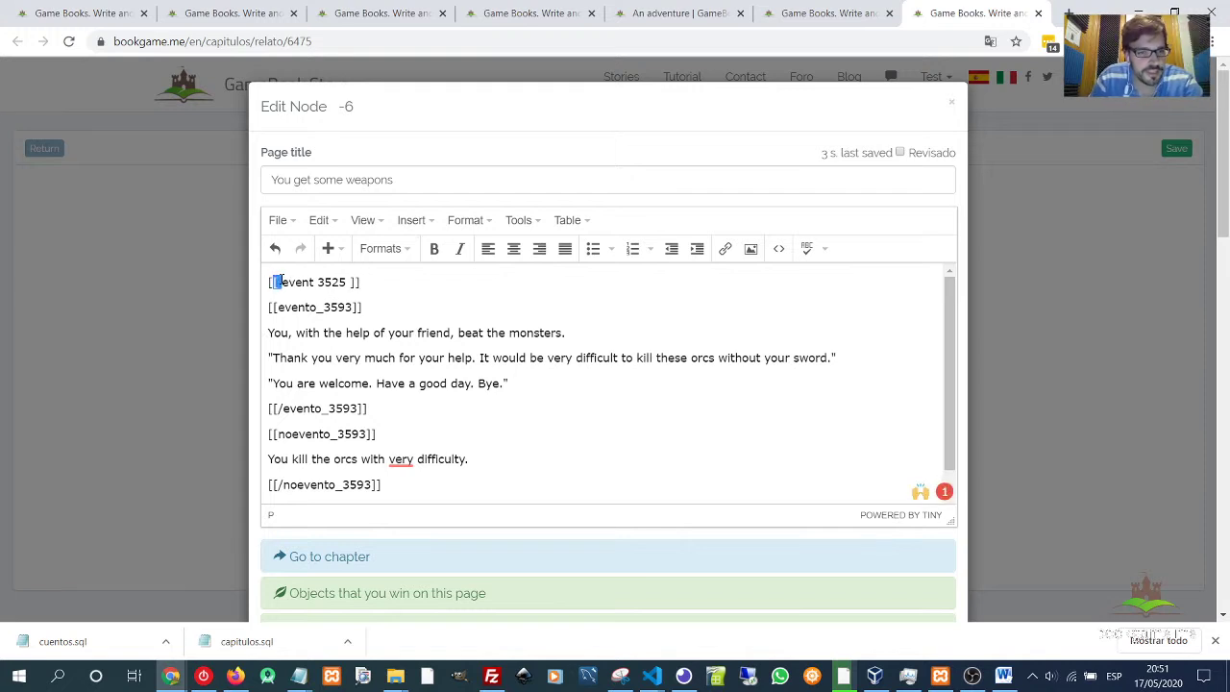
key(BackSpace)
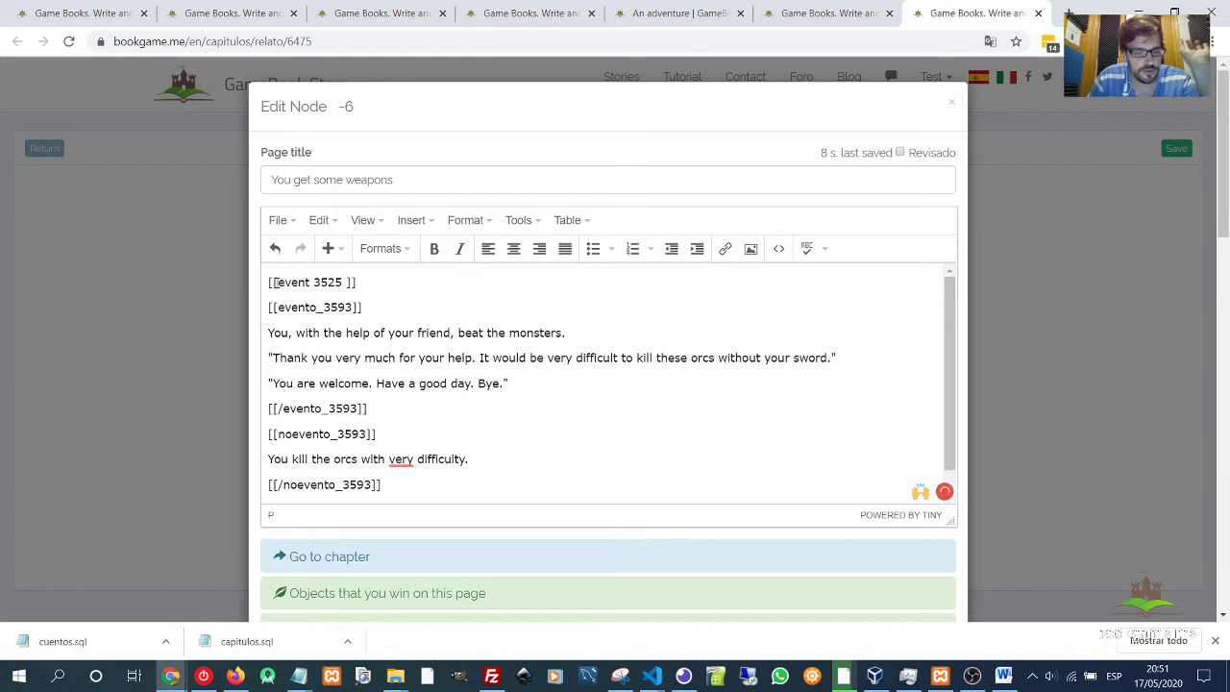
key(ctrl+Right)
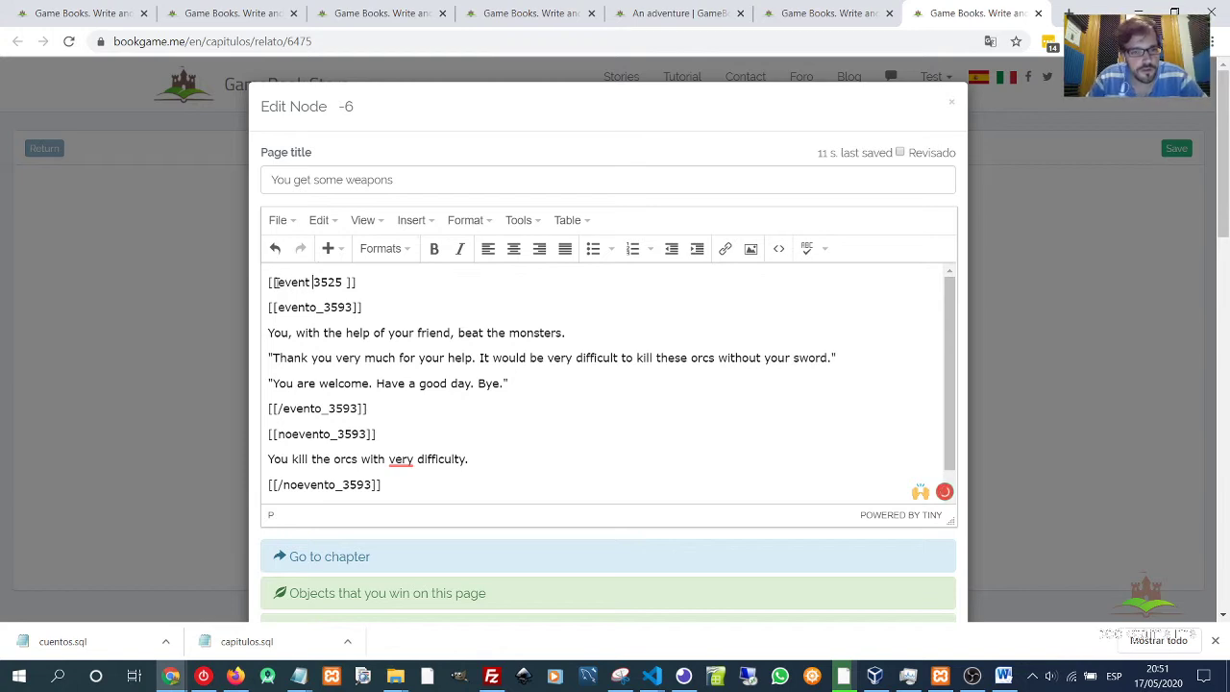
key(Delete)
text(_)
key(Right)
key(Right)
key(Right)
key(Right)
key(Delete)
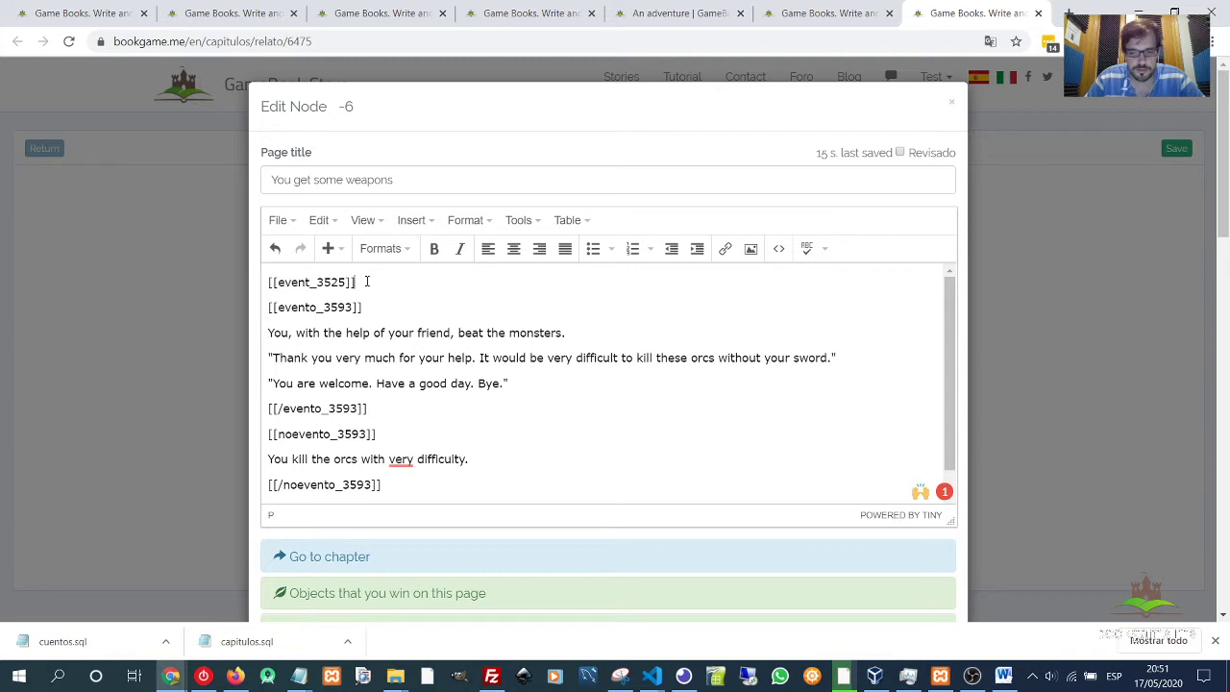
Highlight the [[event_3525]] tag and try a space before its closing brackets, restoring the tag without spaces.
key(ctrl+shift+Left)
key(ctrl+shift+Left)
key(ctrl+shift+Left)
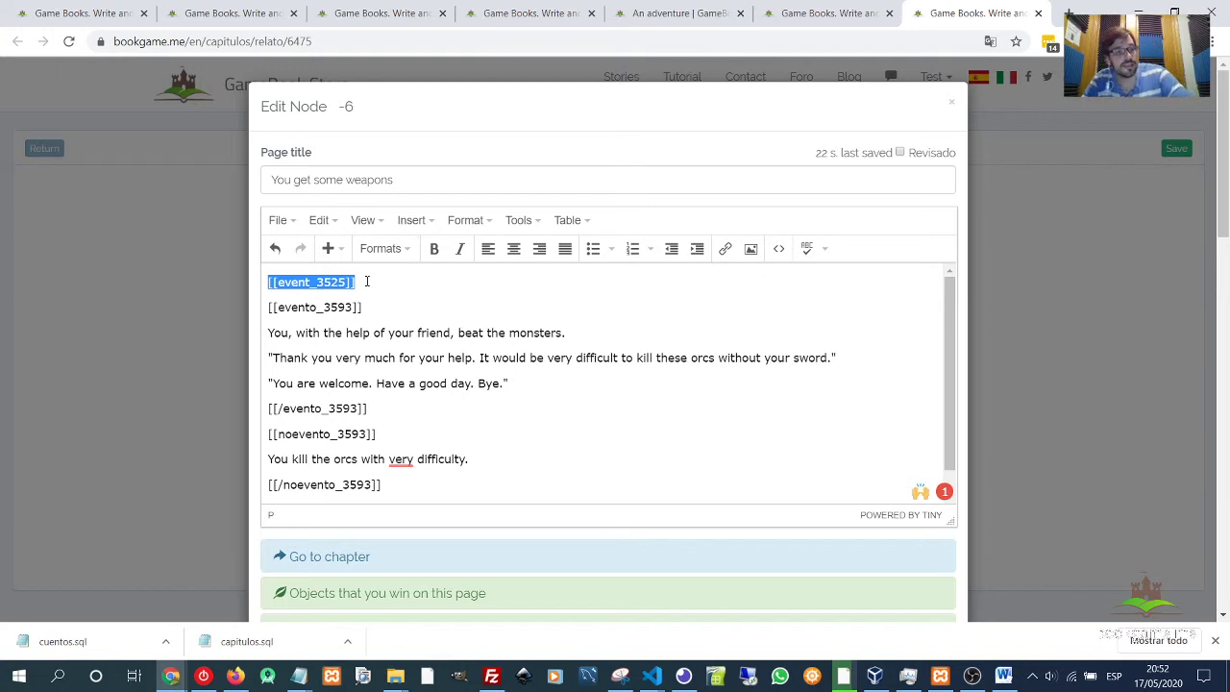
click(366, 280)
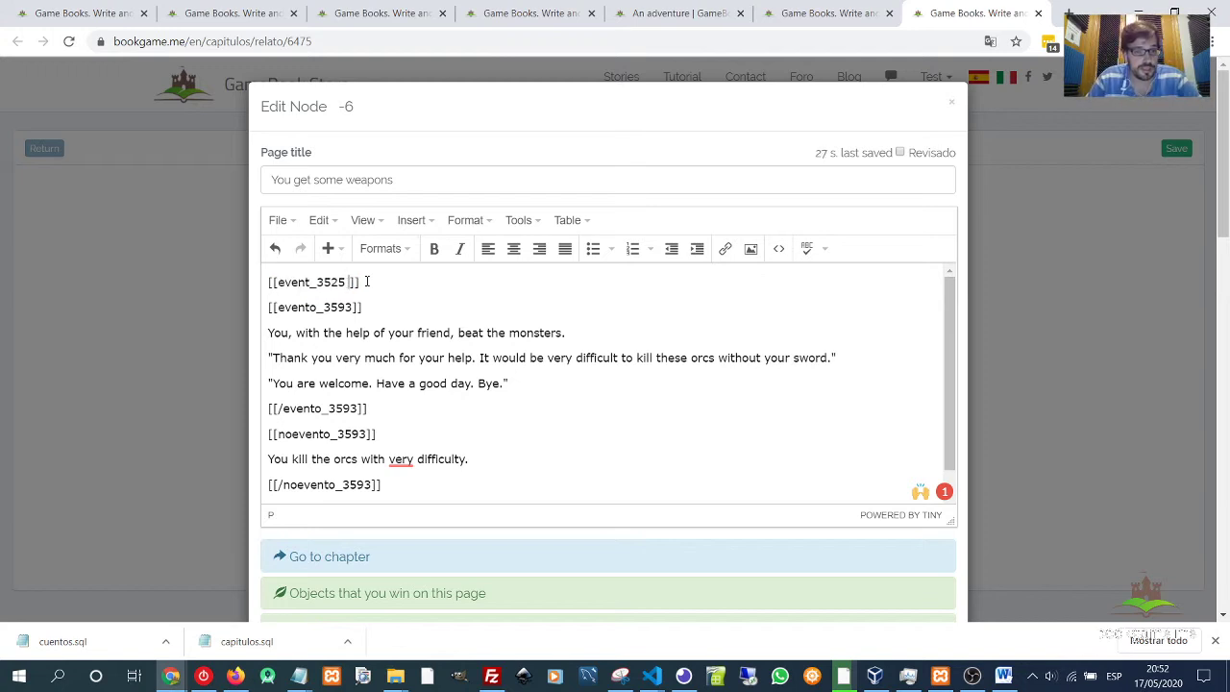
key(Left)
key(Left)
key(Left)
key(Left)
key(Left)
key(BackSpace)
text(_)
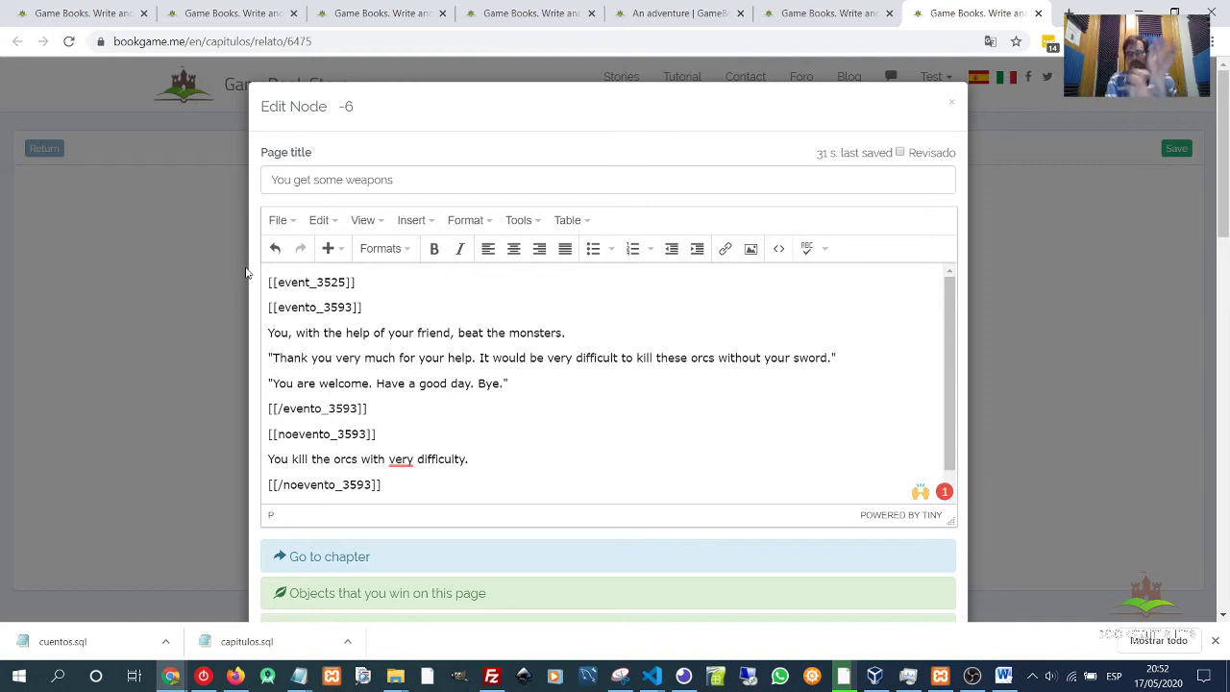
drag(356, 282, 259, 288)
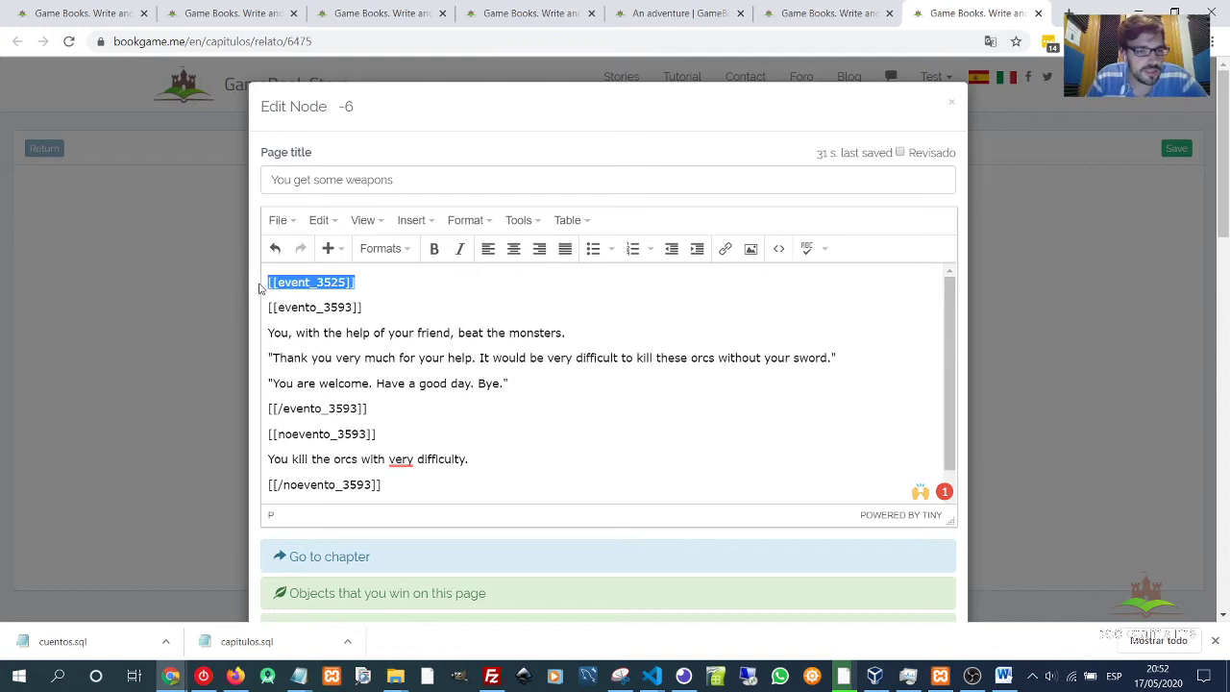
key(Right)
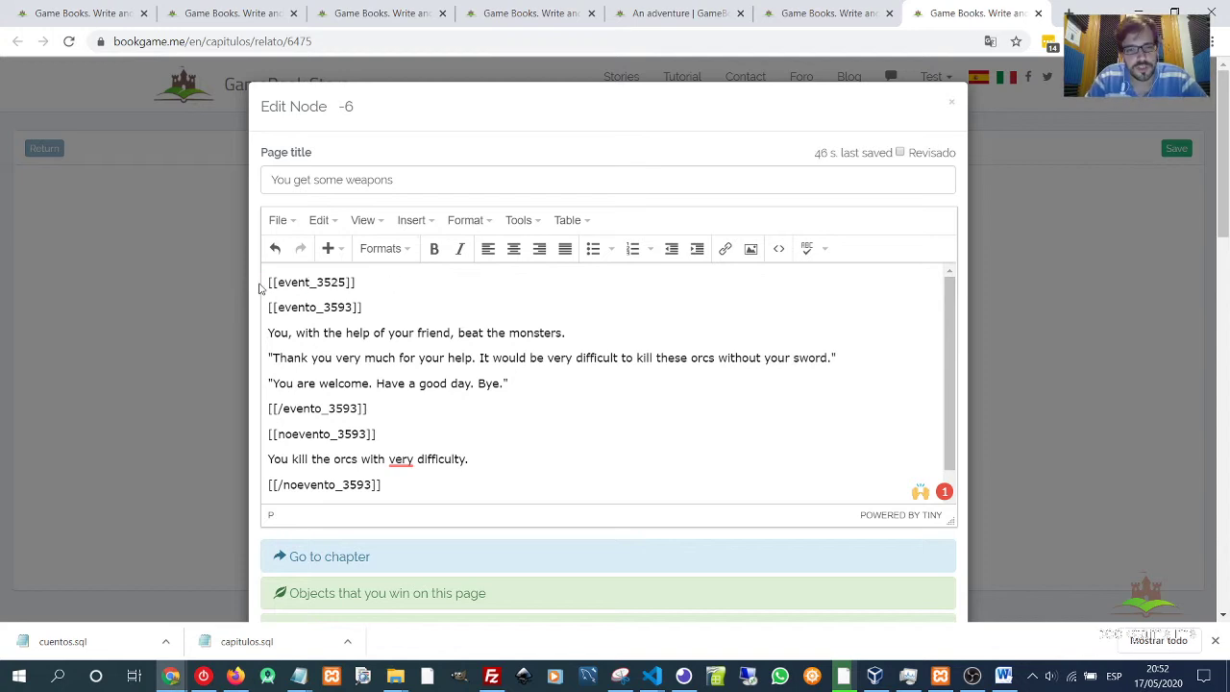
Add the line "You are a boy girl." below the sentence about inspecting the orcs, leaving a blank line between them.
click(392, 478)
key(Return)
text(You inspect the orcs and find some coins and weapons.)
key(Delete)
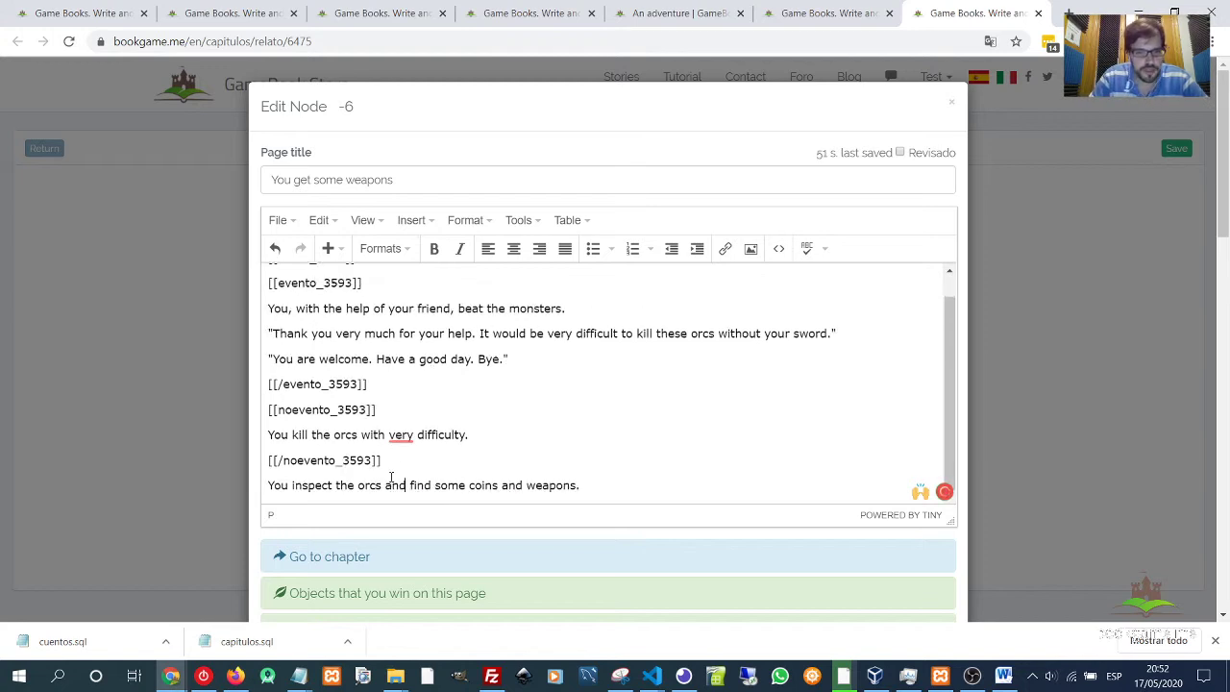
click(615, 481)
key(Return)
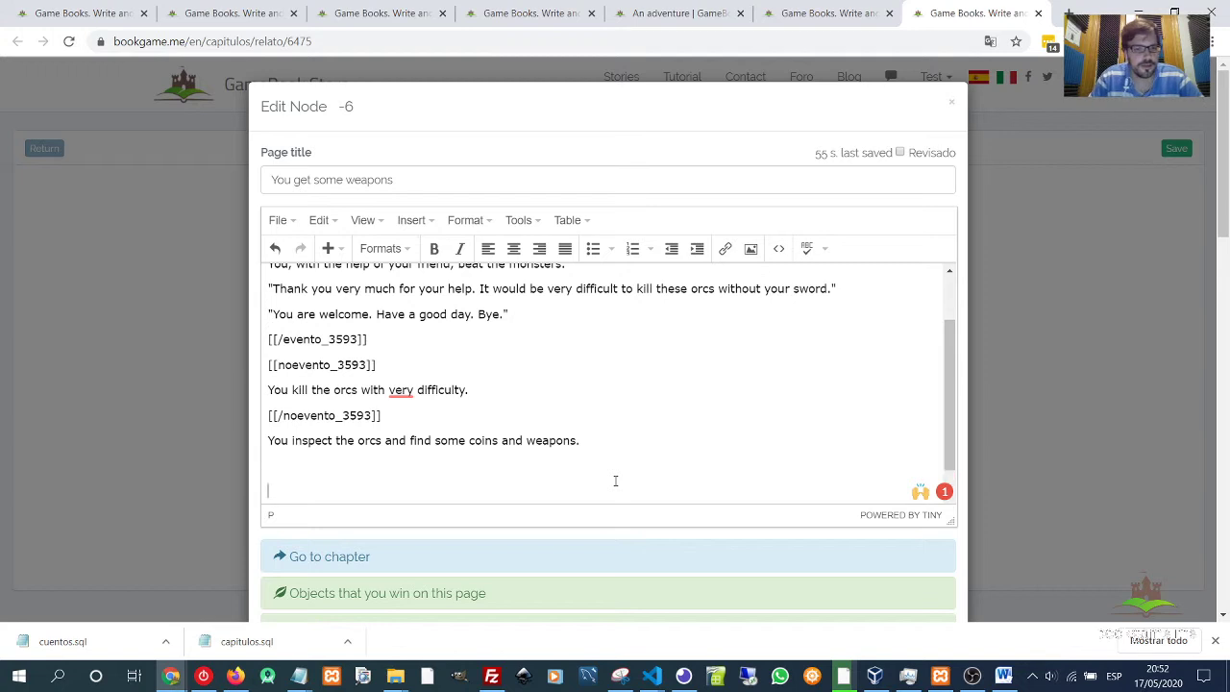
key(Return)
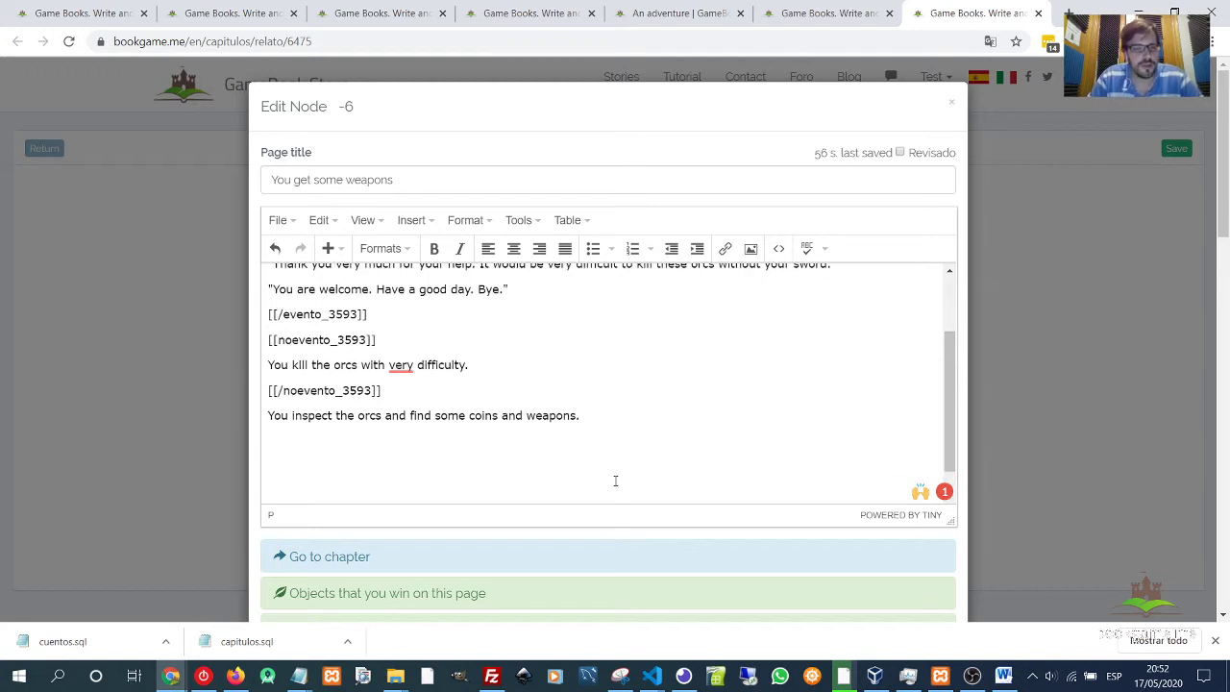
key(Return)
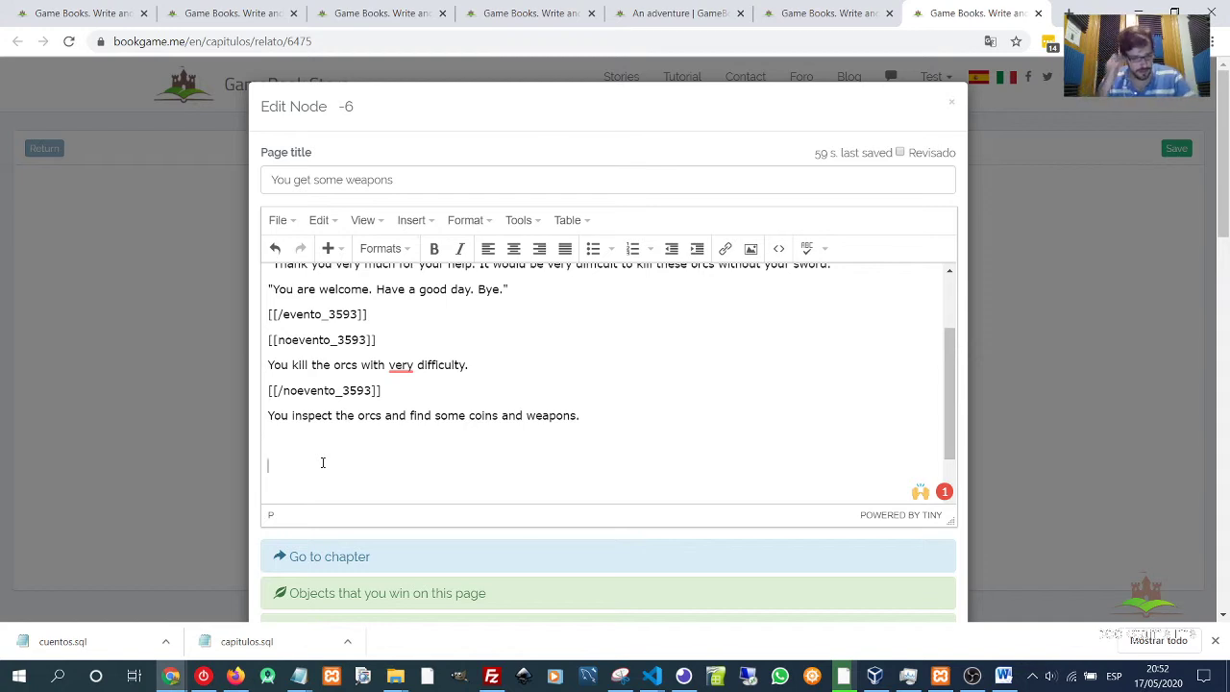
text(You ar)
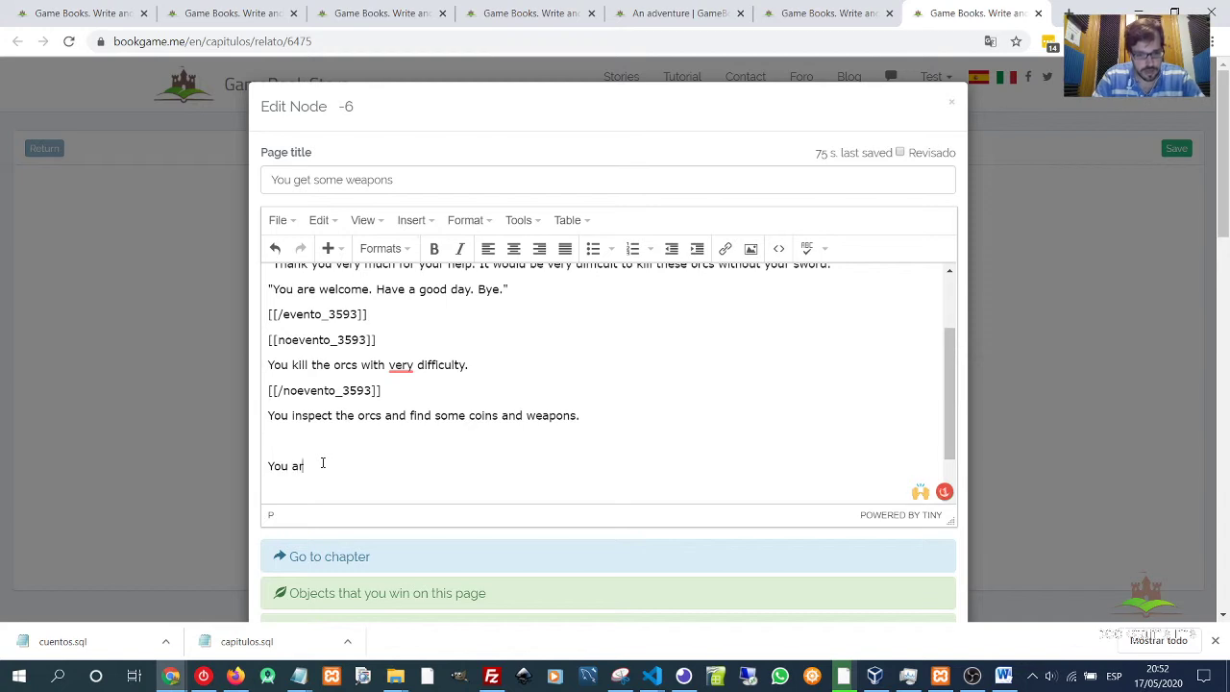
text(e a boy)
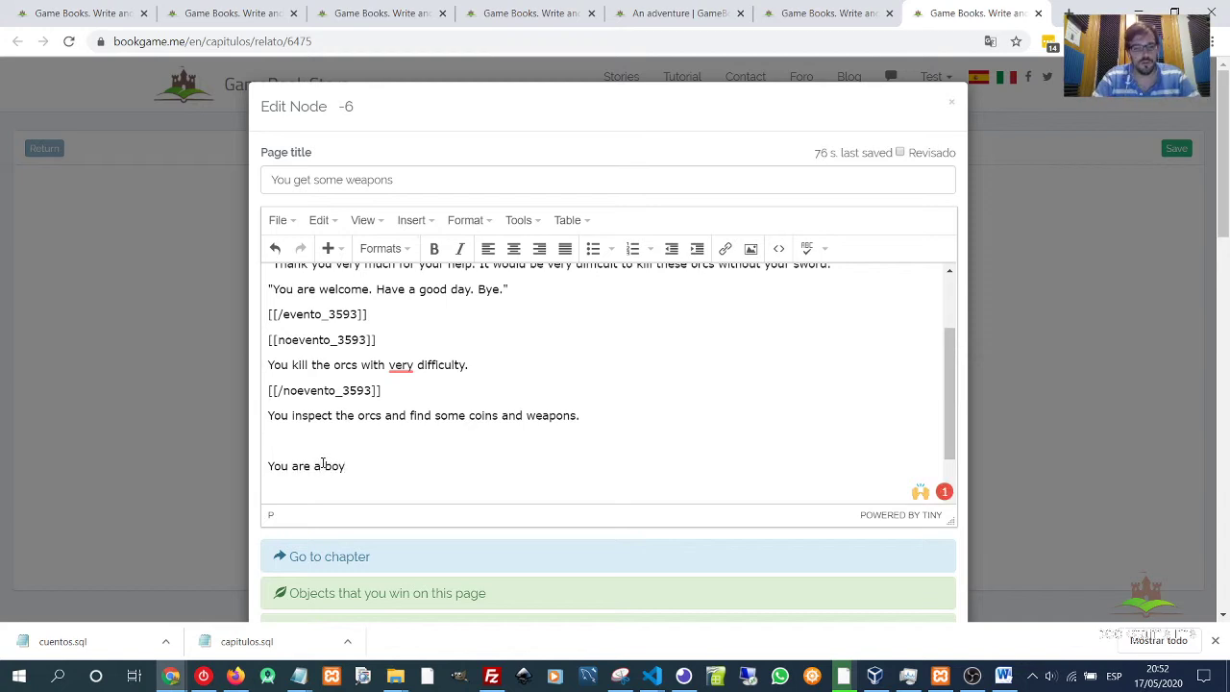
text( girl)
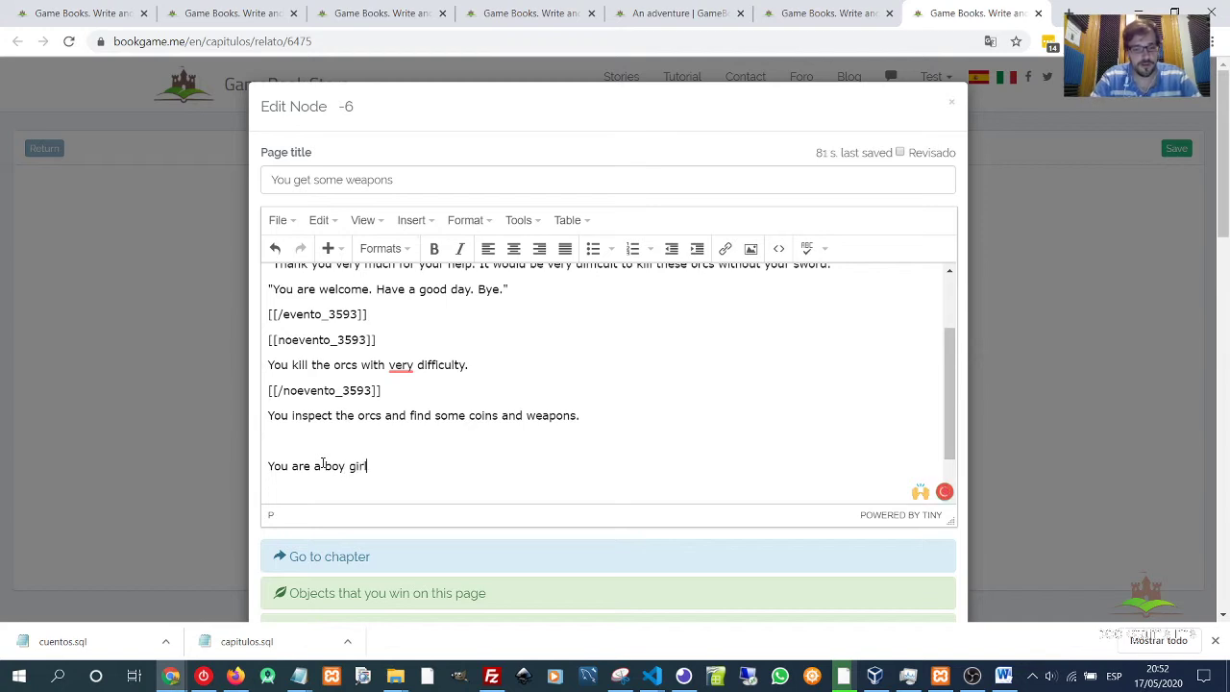
text(.)
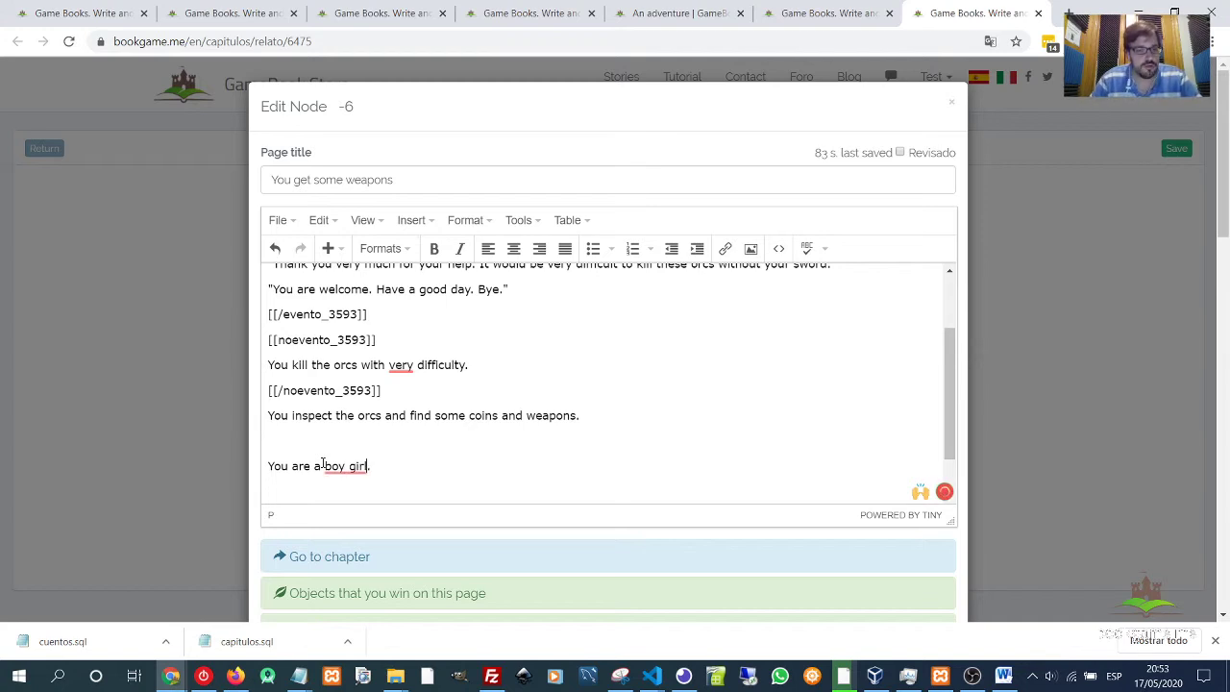
Apply the Boy format to the word "boy" and the Girl format to the word "girl".
click(324, 466)
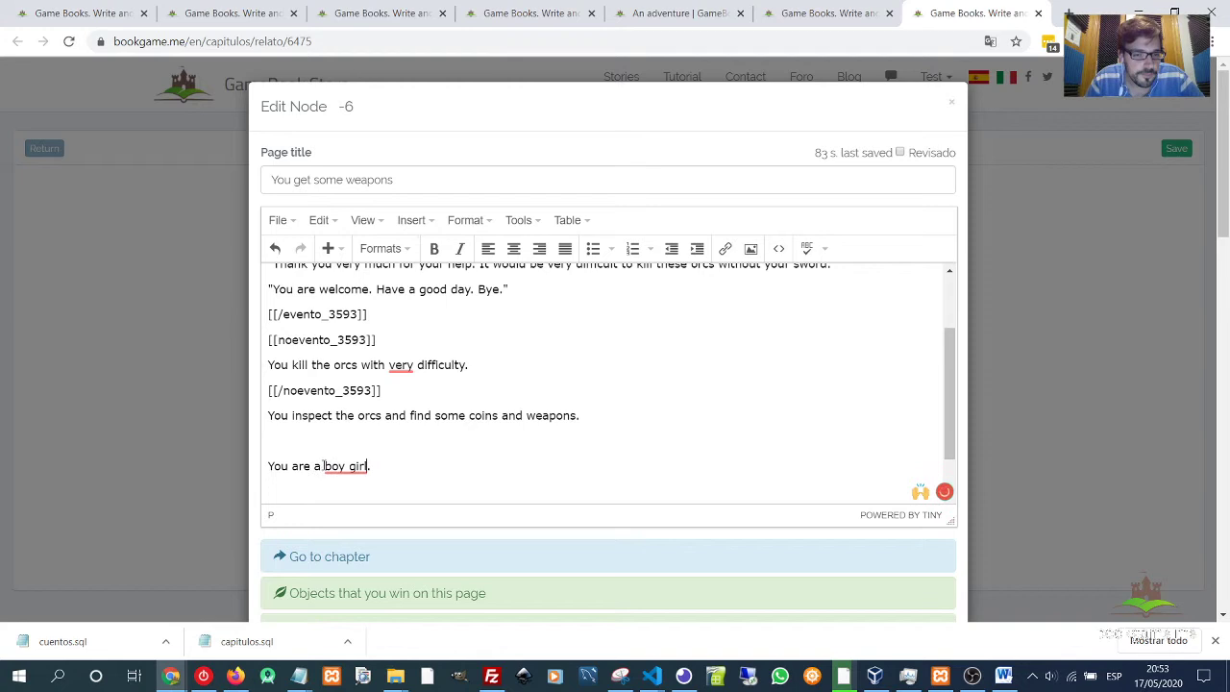
double_click(333, 466)
click(381, 248)
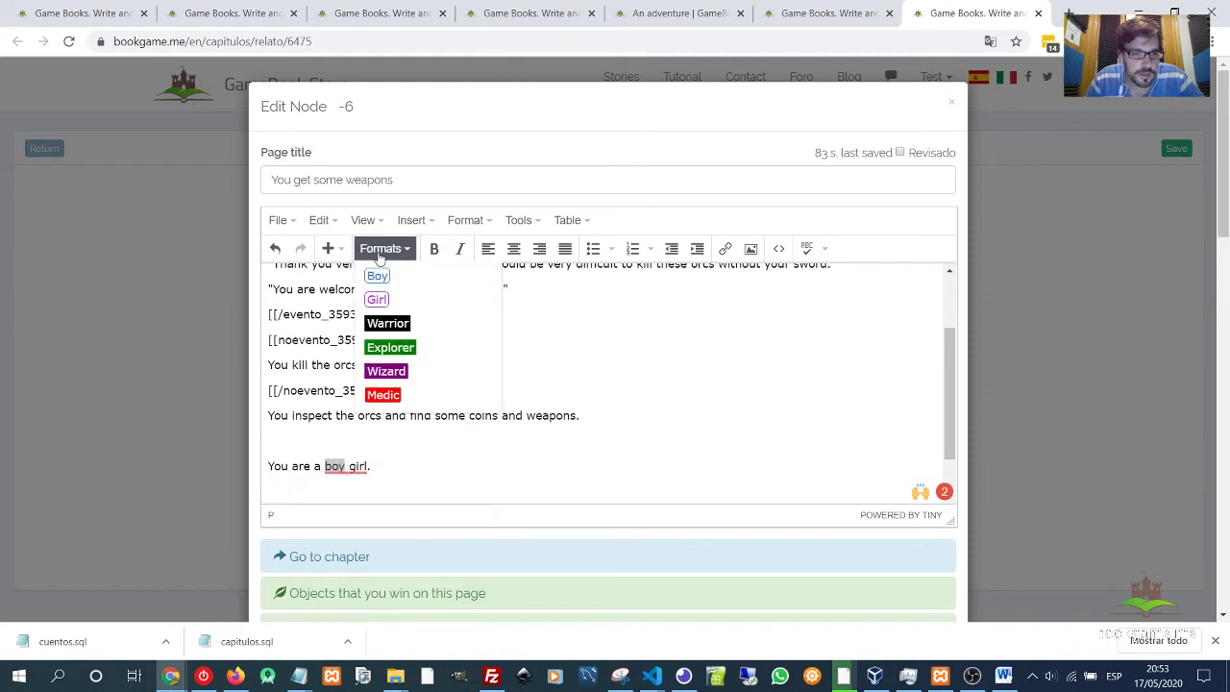
click(377, 276)
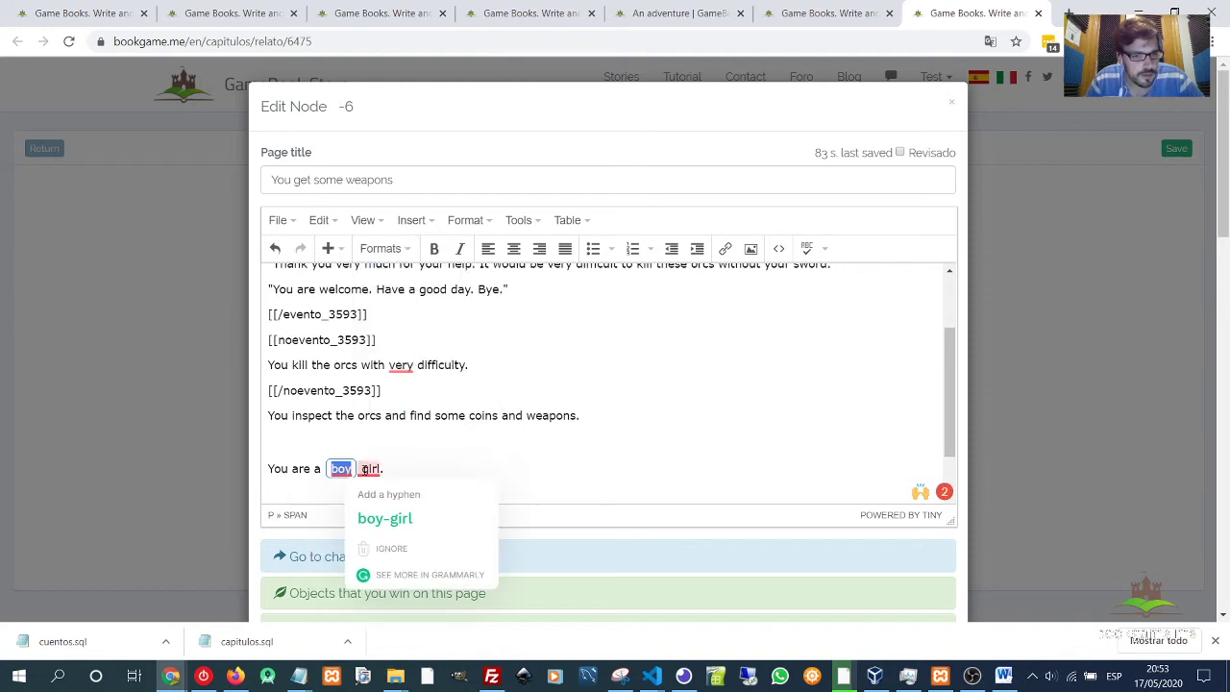
double_click(369, 467)
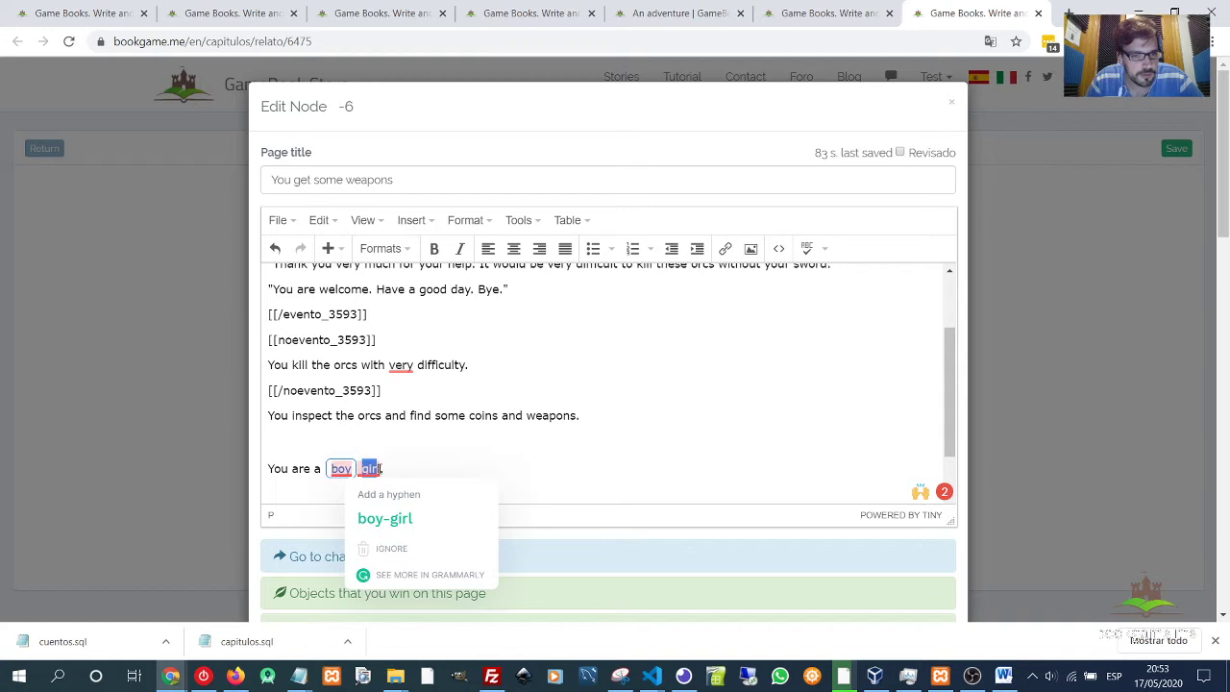
click(396, 249)
click(380, 300)
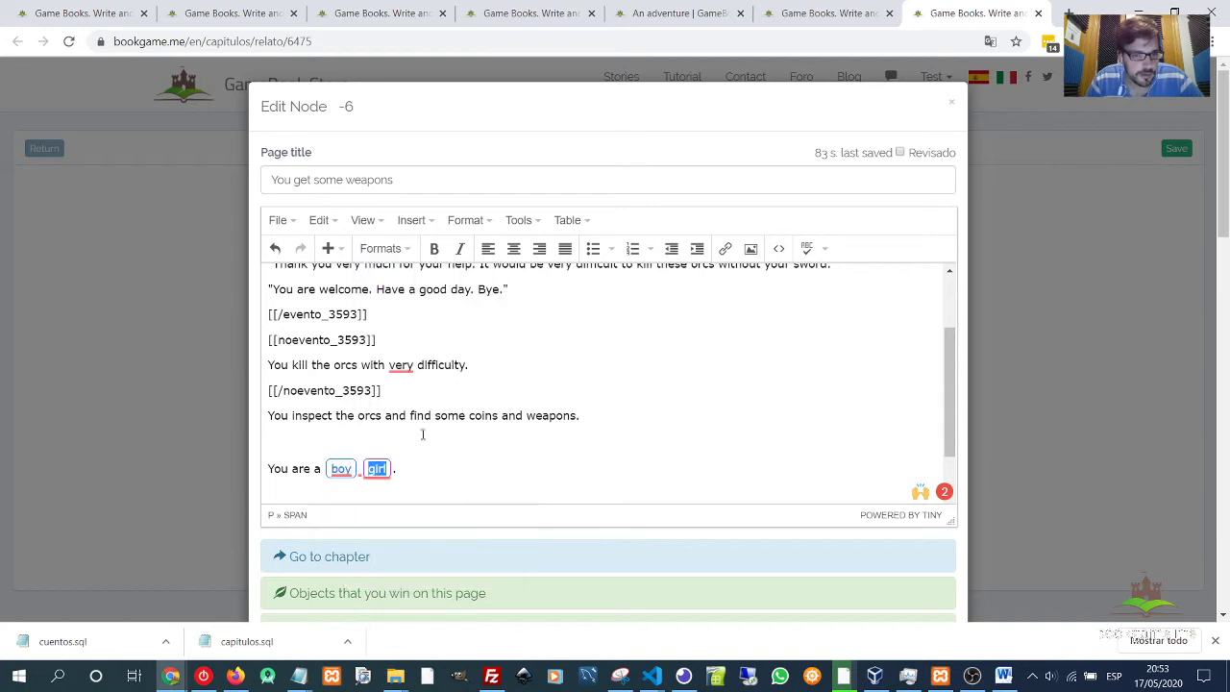
Add the line "You are a warrior." below the boy/girl sentence and apply the Warrior format to the whole sentence.
scroll(451, 457, down, 1)
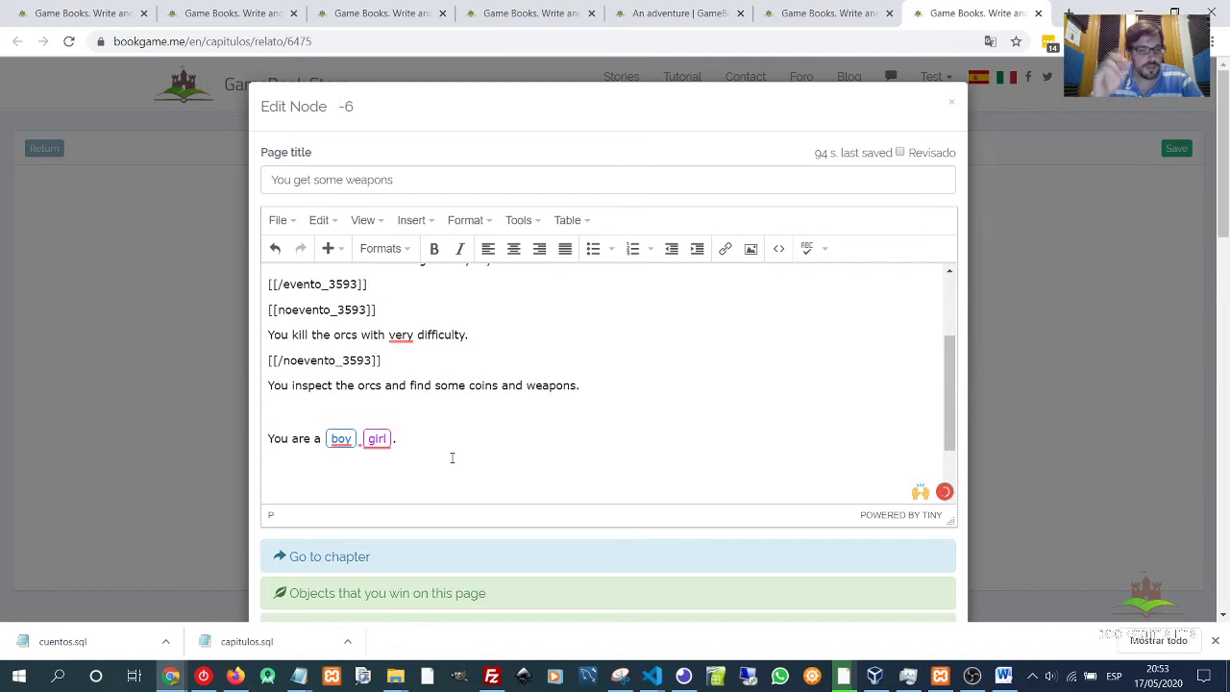
click(451, 457)
text(You are a warrior.)
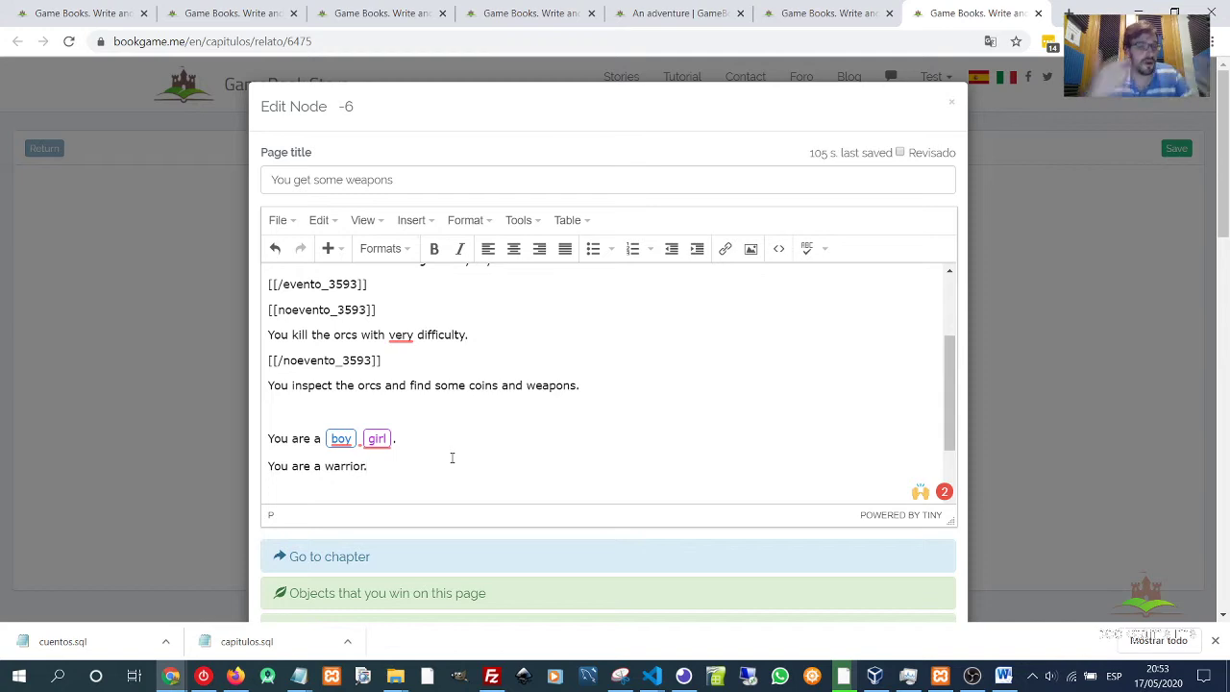
drag(379, 465, 236, 462)
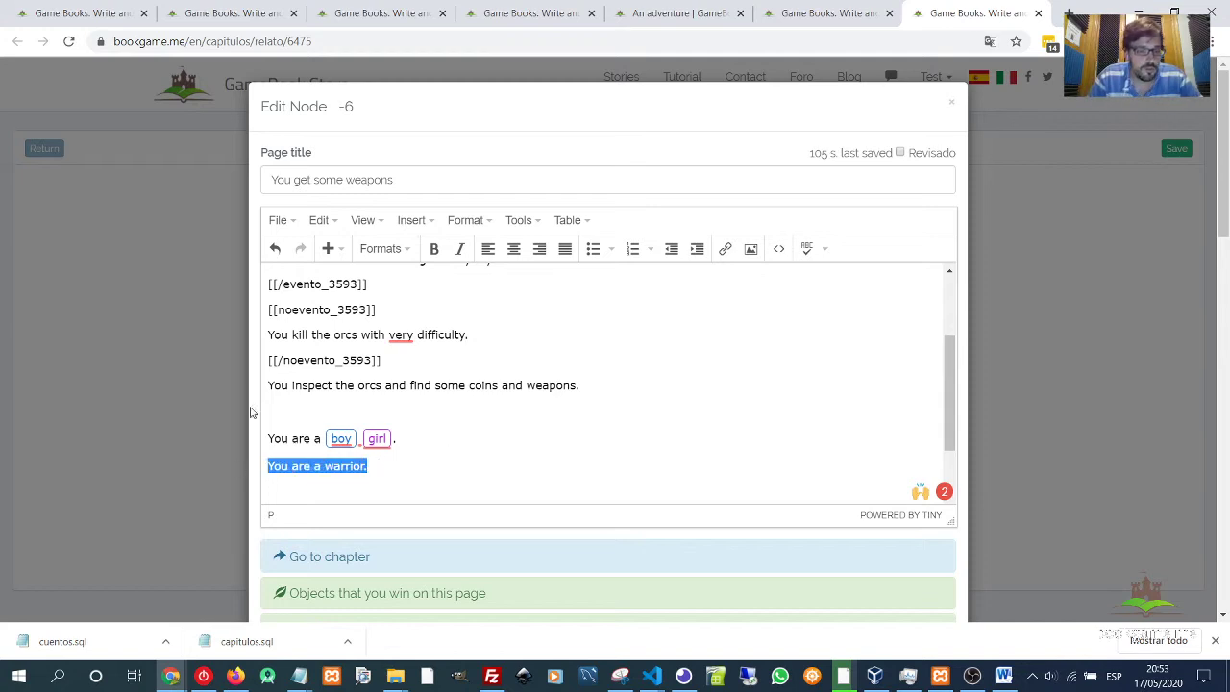
click(377, 247)
click(384, 323)
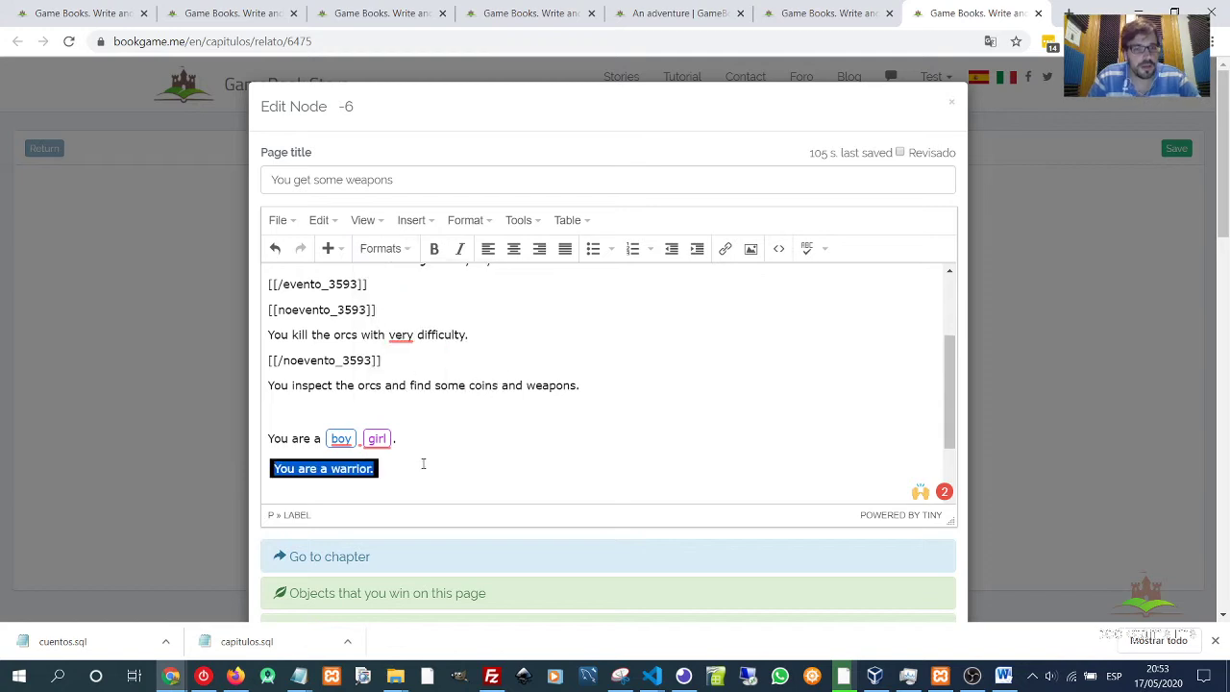
click(410, 439)
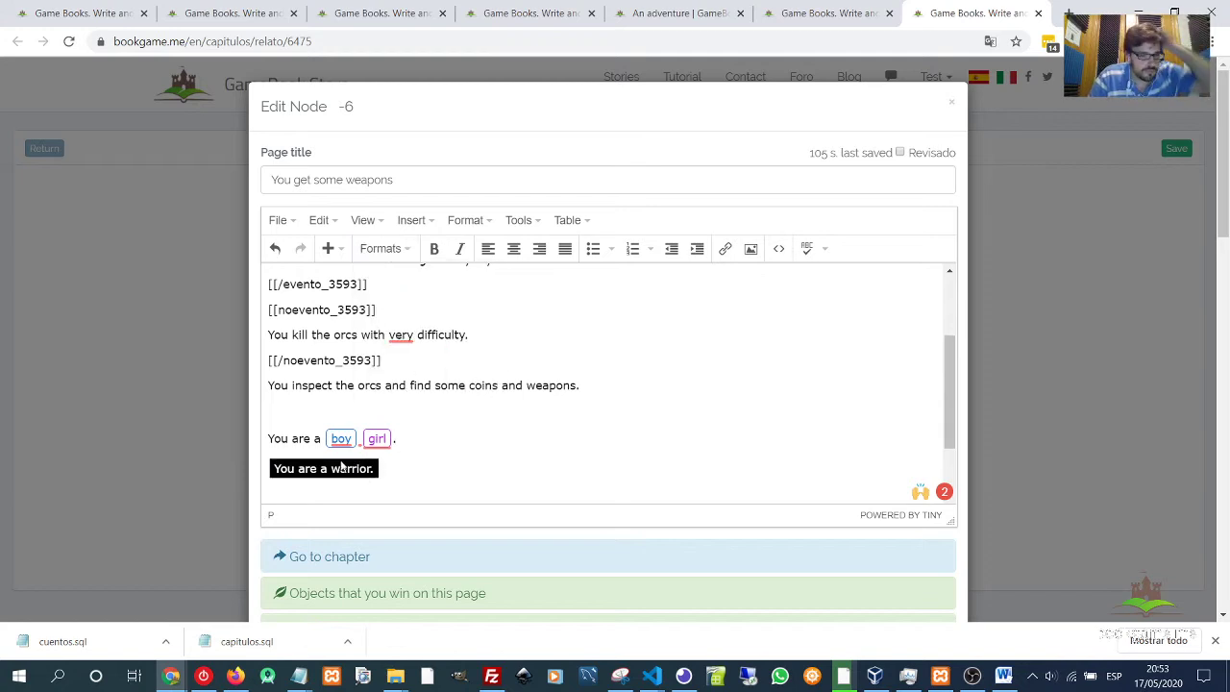
Compare the noevento_3593 block with the warrior sentence by highlighting them, and review the available gender and class formats.
drag(400, 360, 256, 313)
click(417, 353)
drag(382, 469, 257, 471)
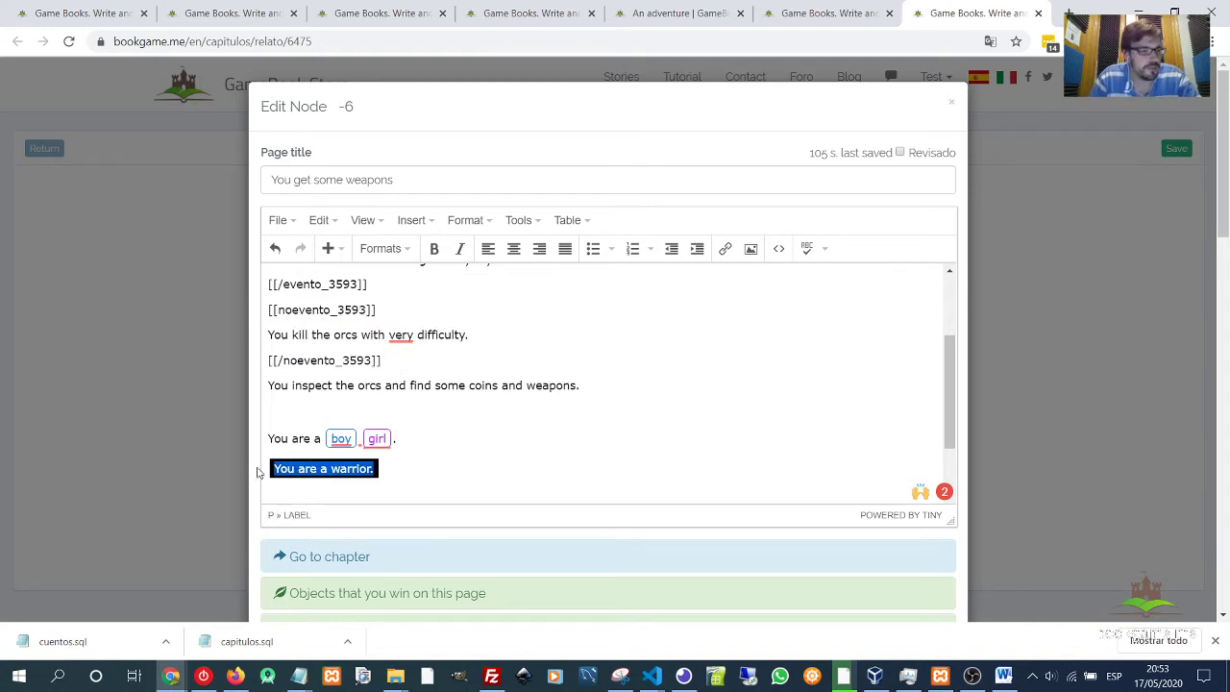
click(383, 360)
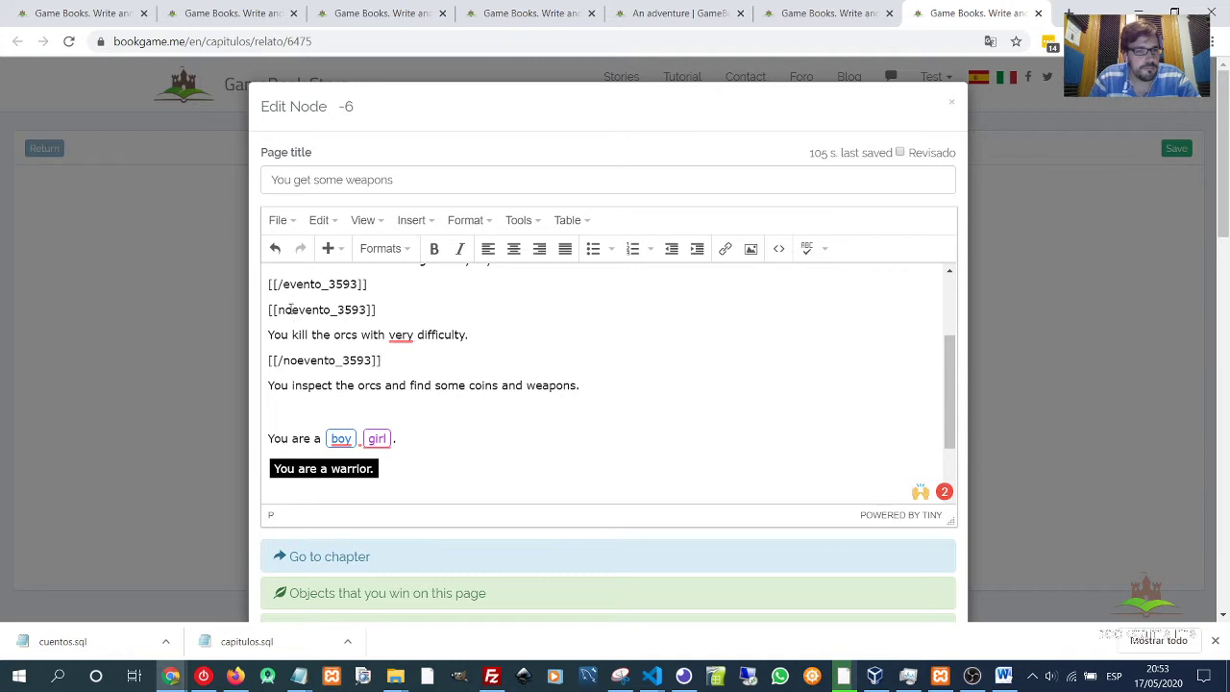
drag(372, 309, 275, 309)
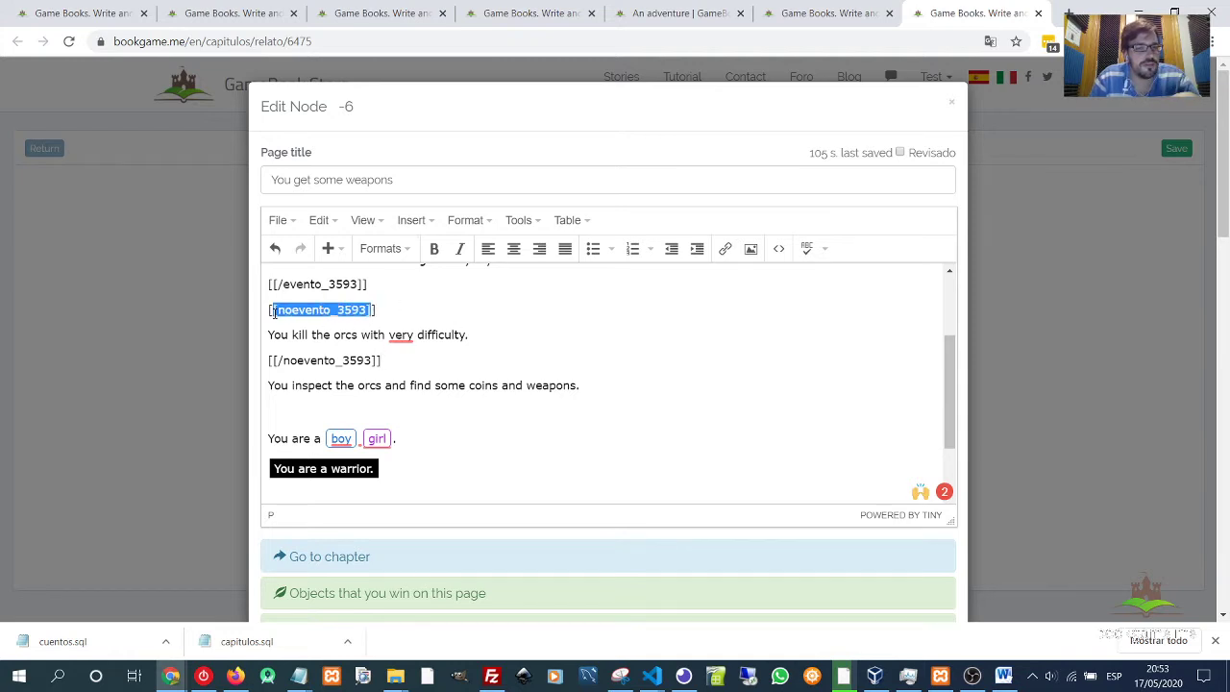
click(379, 251)
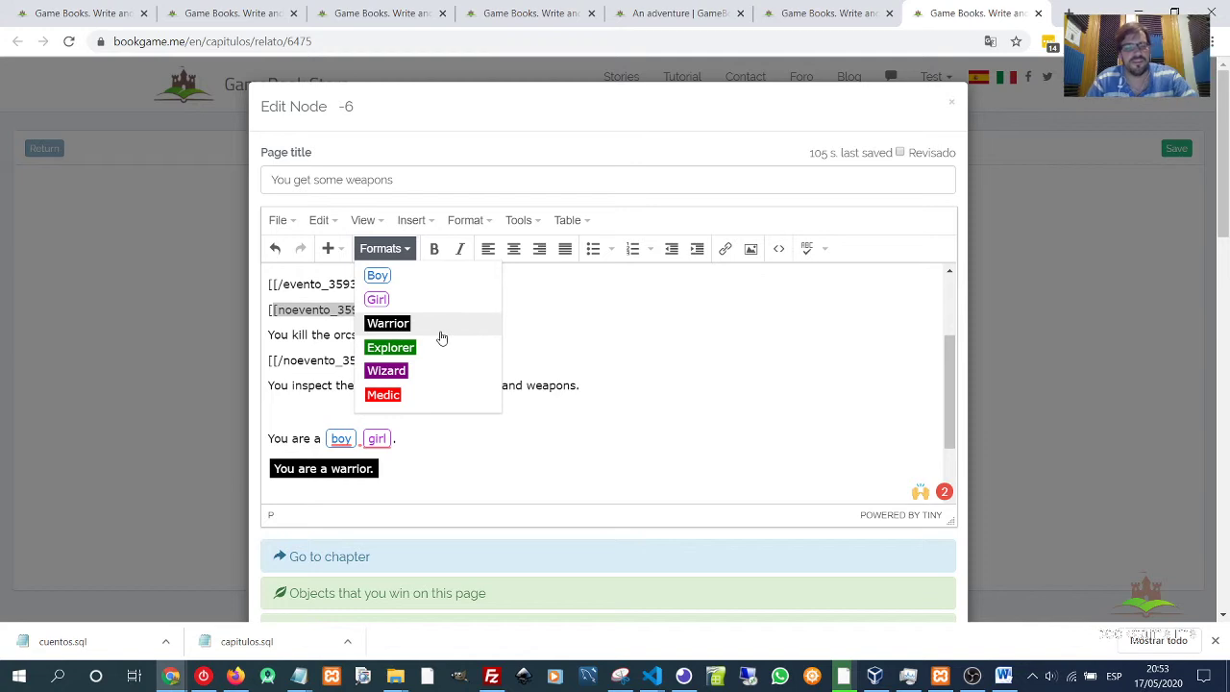
click(570, 353)
Return to the start of the page text and highlight the [[event_3525]] tag.
drag(392, 310, 384, 280)
click(381, 368)
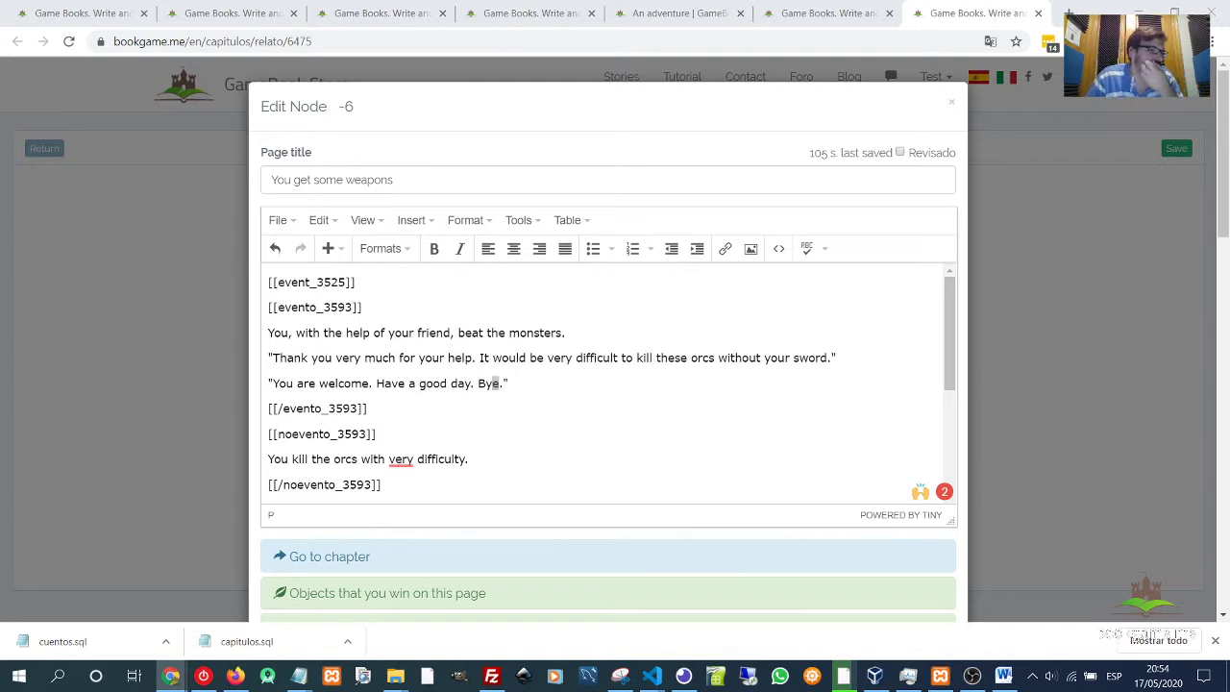
click(544, 357)
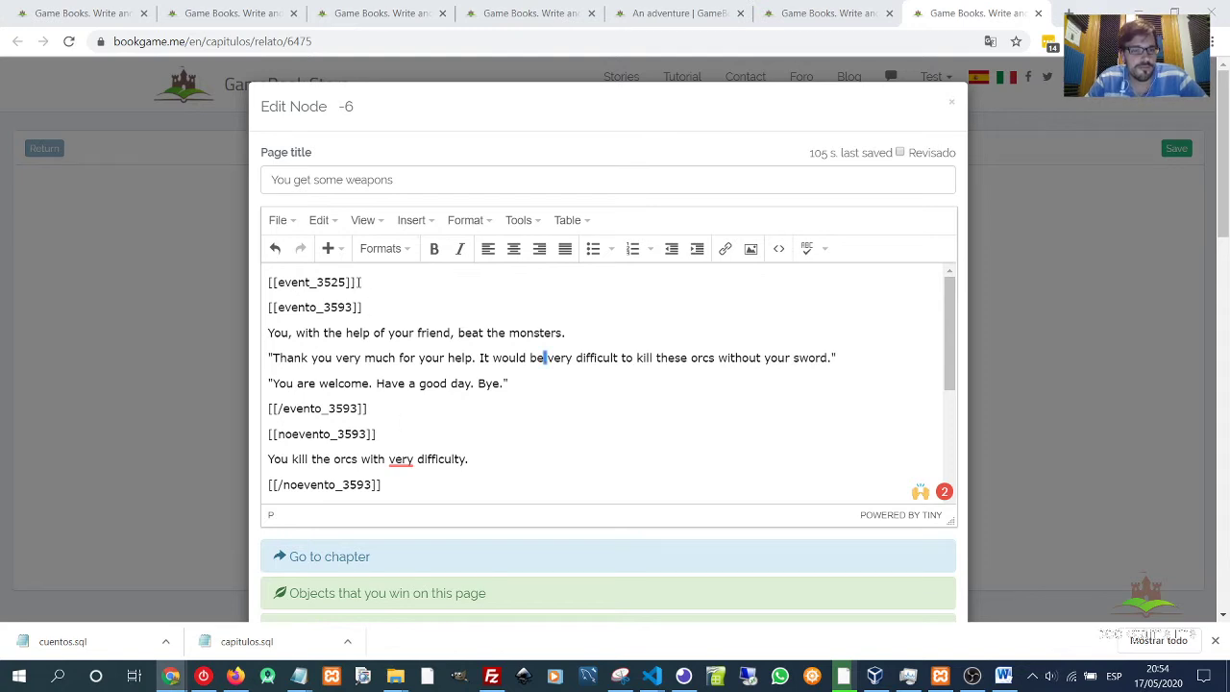
drag(357, 282, 238, 276)
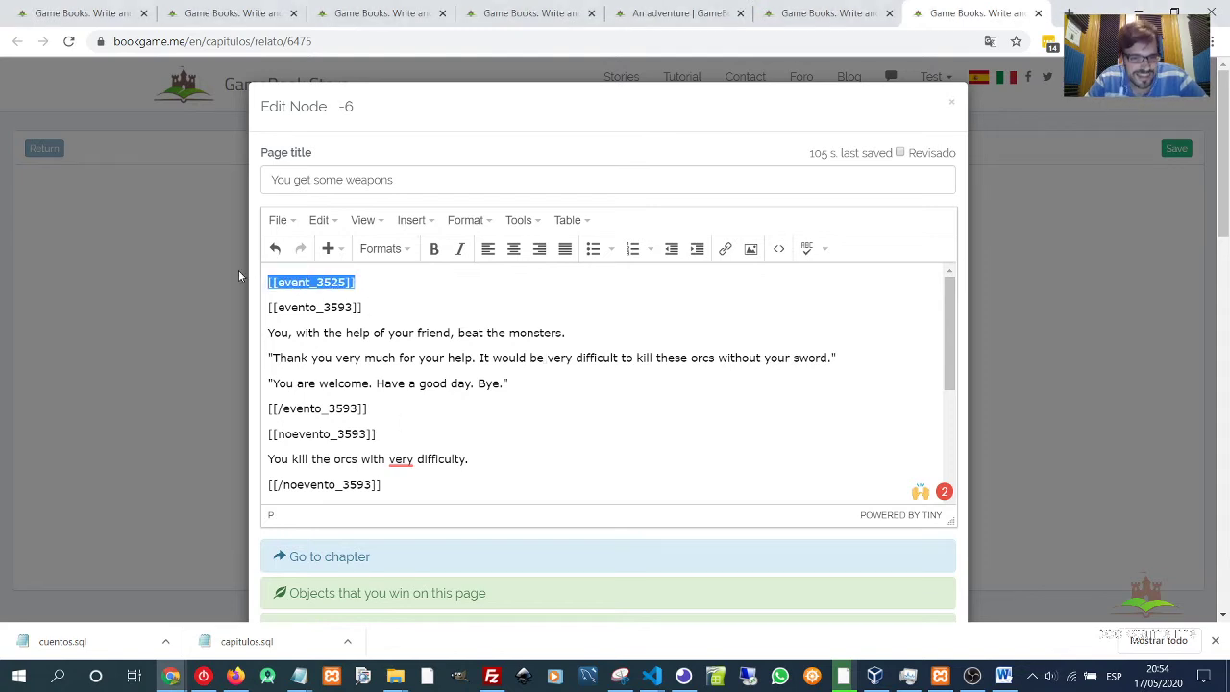
Correct the opening tag of the page text to [[evento_3525]] and highlight its word "evento".
click(328, 283)
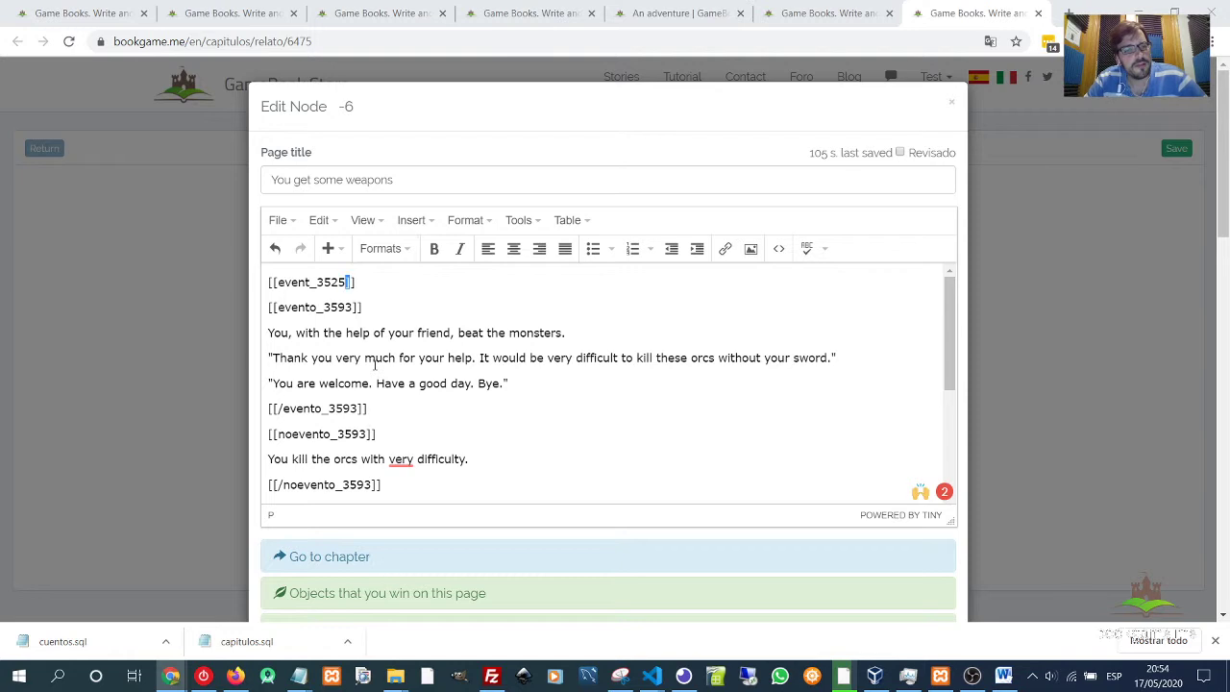
scroll(375, 366, down, 2)
scroll(374, 366, up, 2)
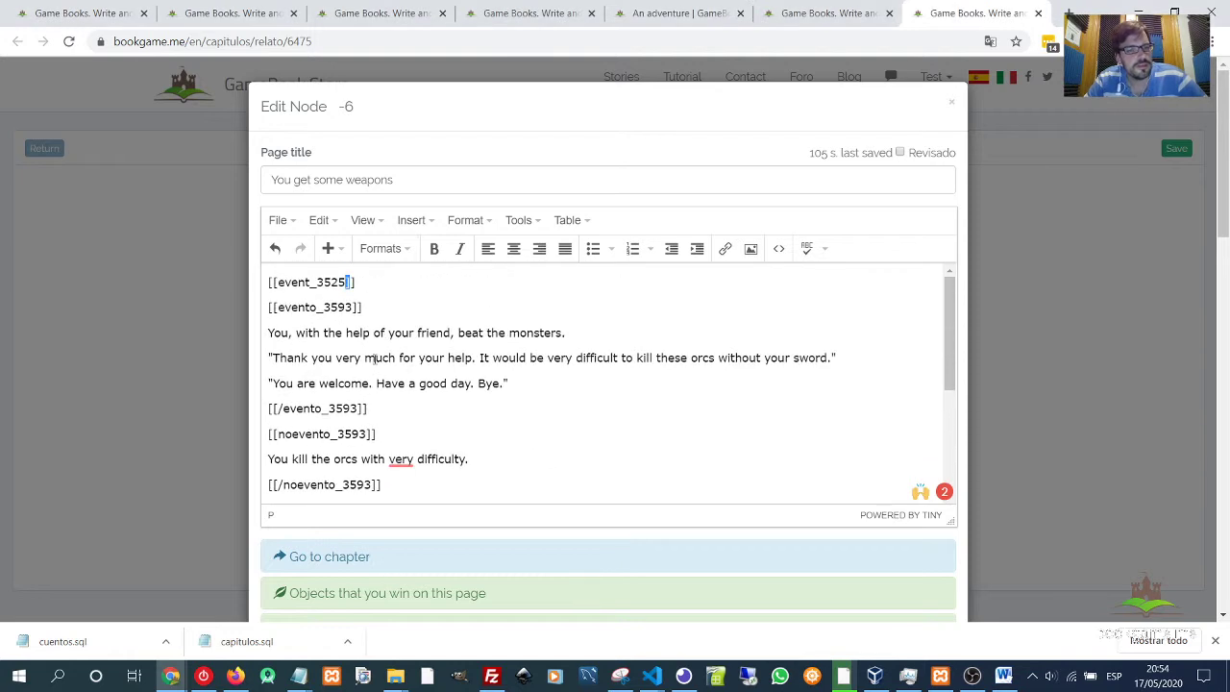
drag(317, 282, 310, 282)
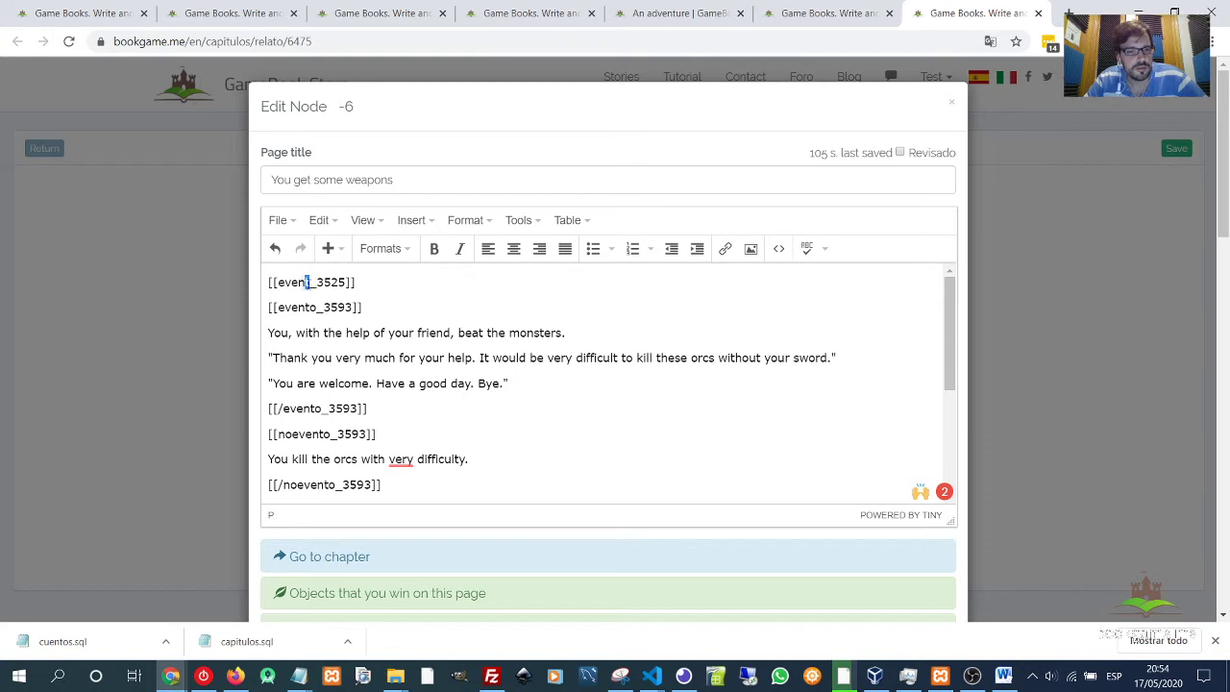
text(o)
drag(324, 281, 315, 282)
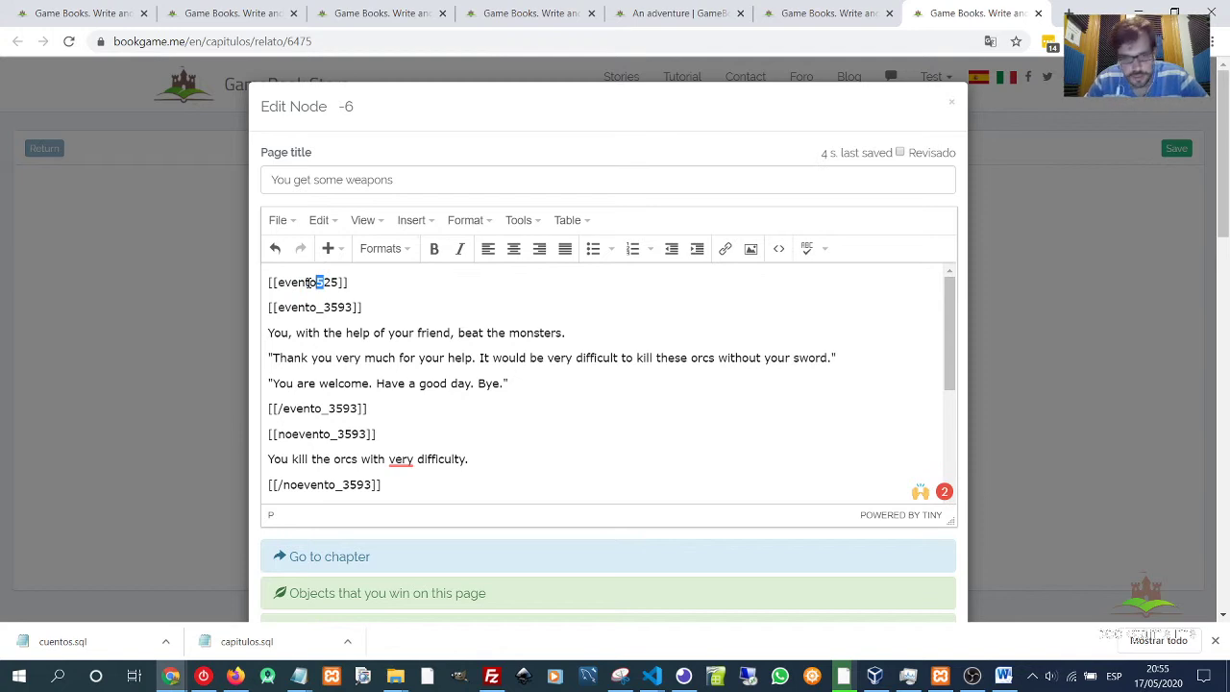
text(_3)
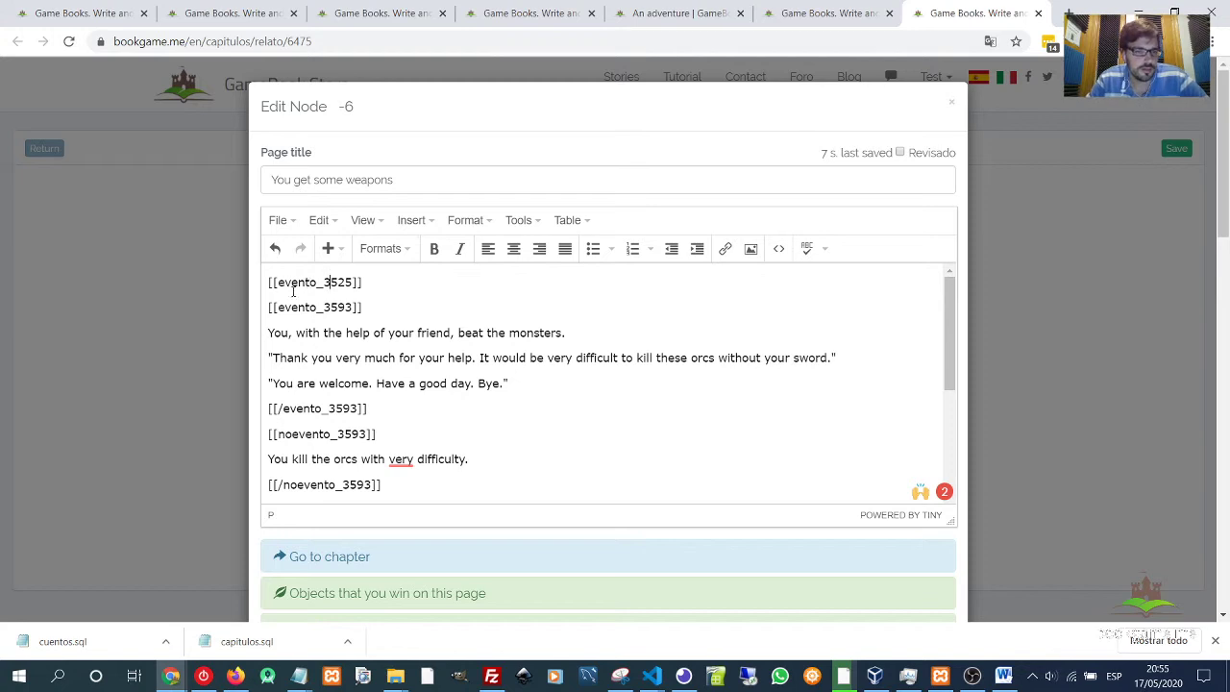
drag(316, 282, 279, 281)
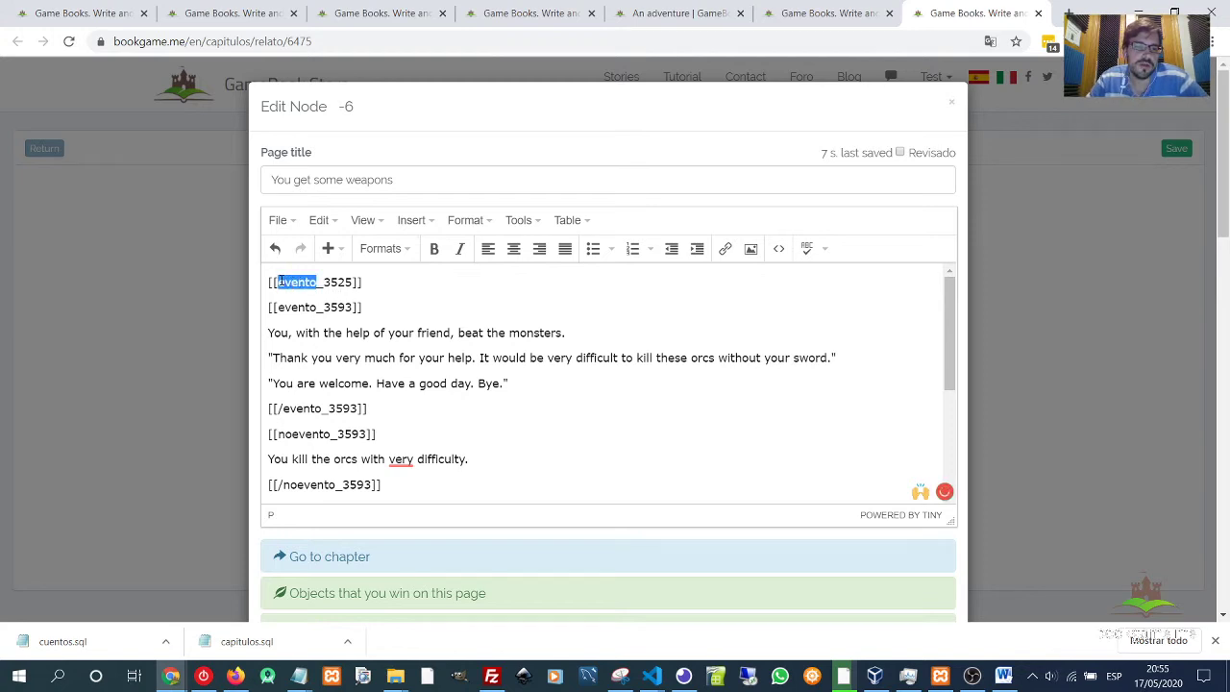
Add the player-name tag [[nombre]] on its own line below the warrior sentence.
scroll(412, 450, down, 5)
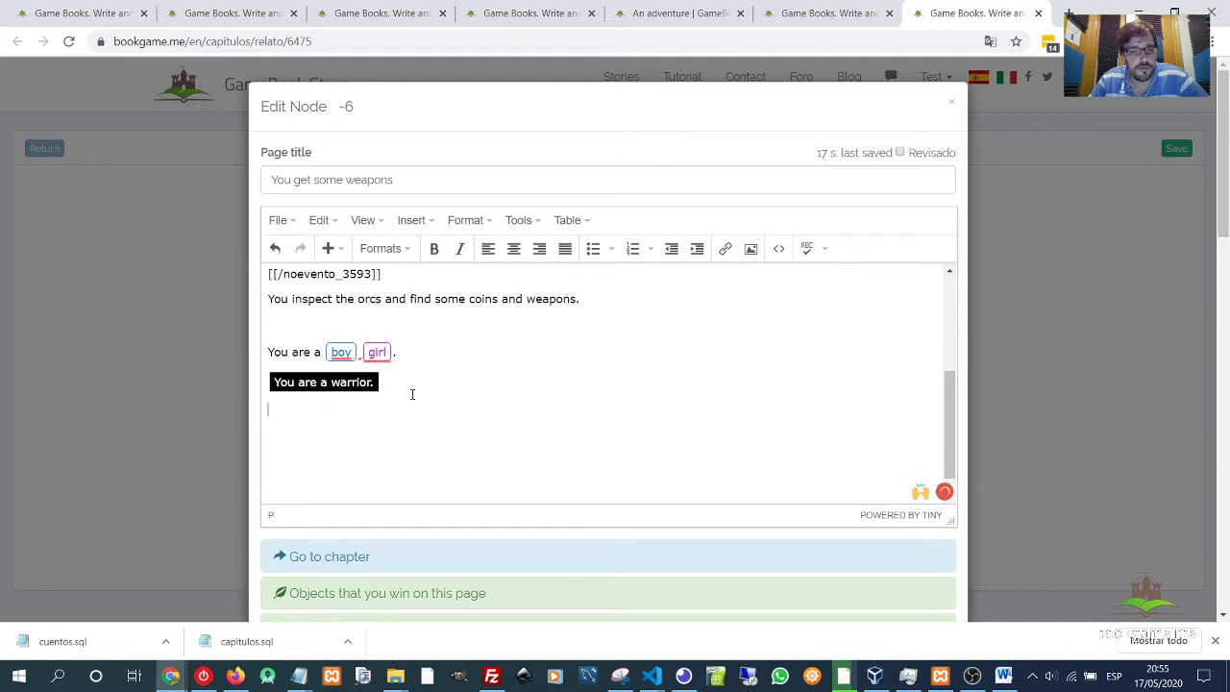
text([[]])
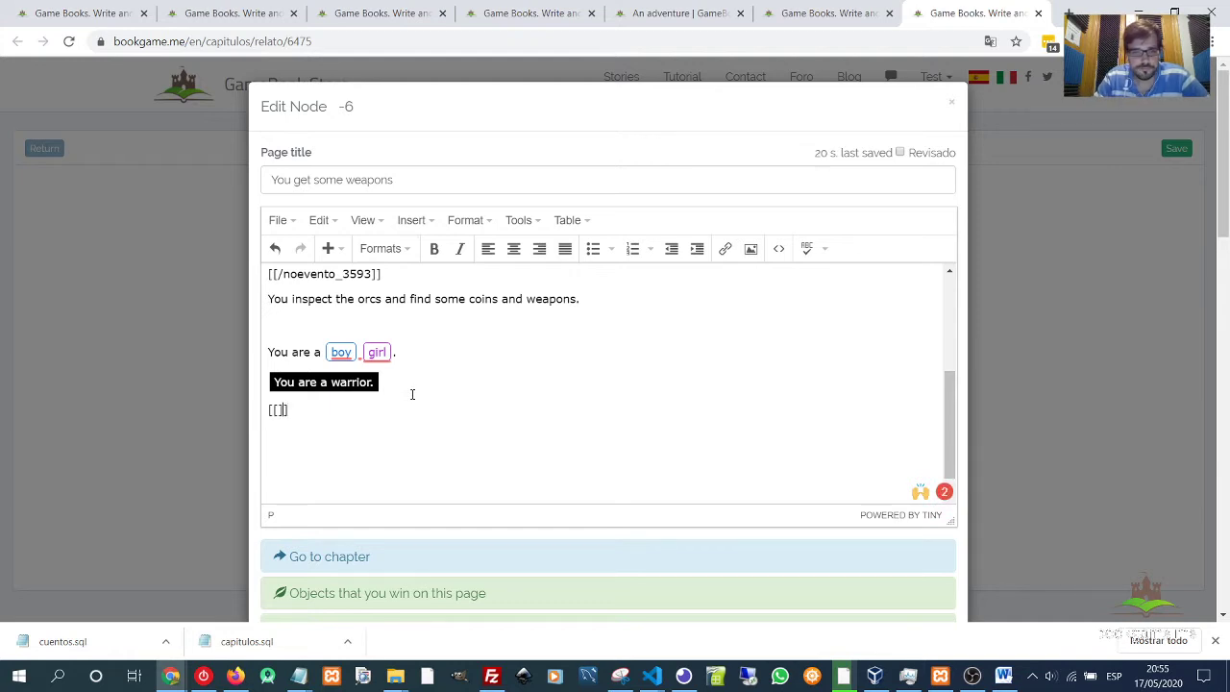
text(nombre)
key(End)
key(Return)
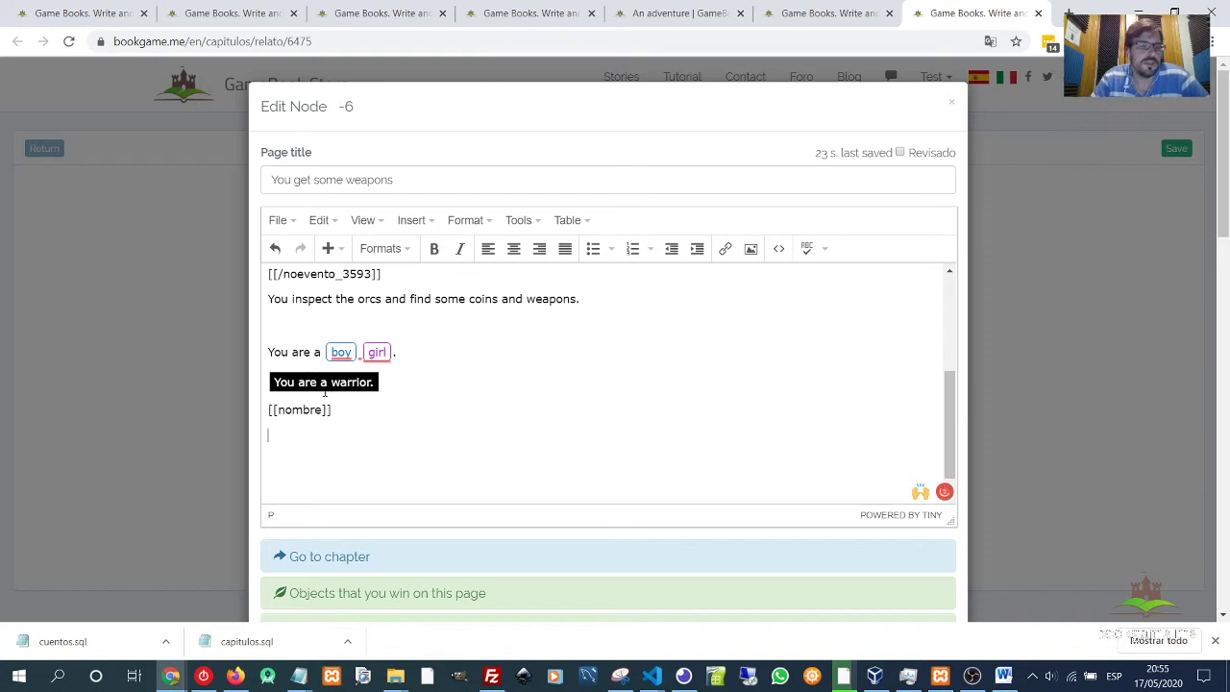
Complete the name tag's line so it reads "Your name is [[nombre]]." and start a new line below it.
drag(344, 412, 238, 408)
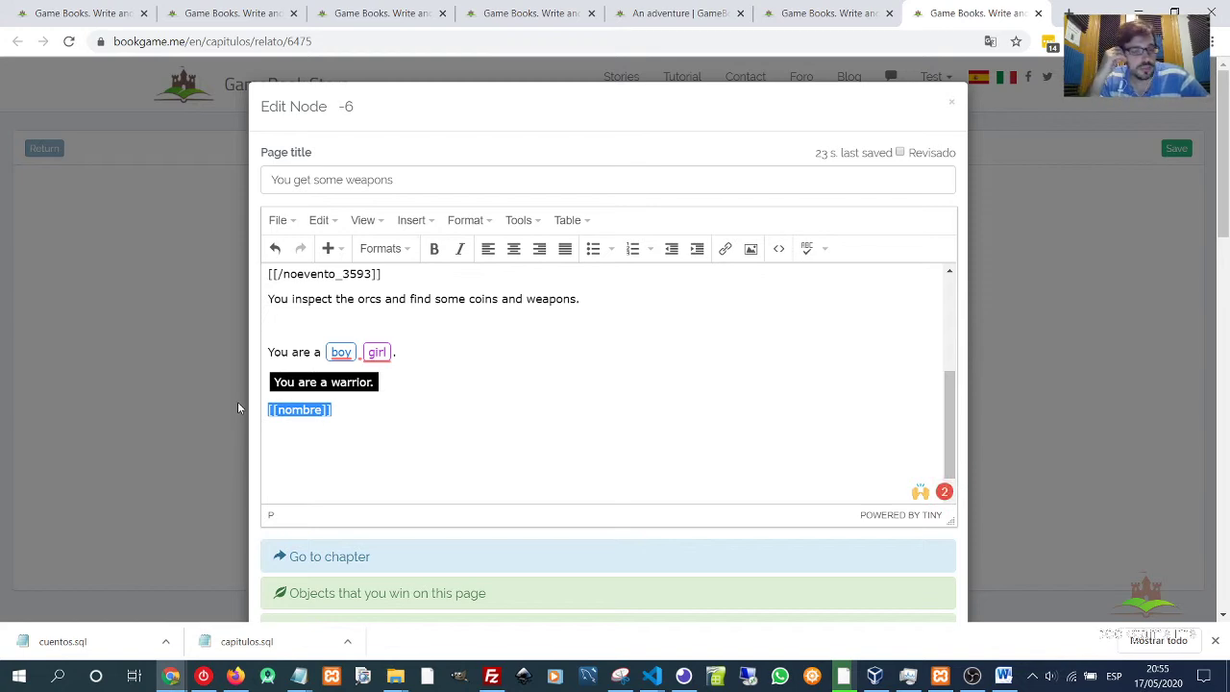
key(Left)
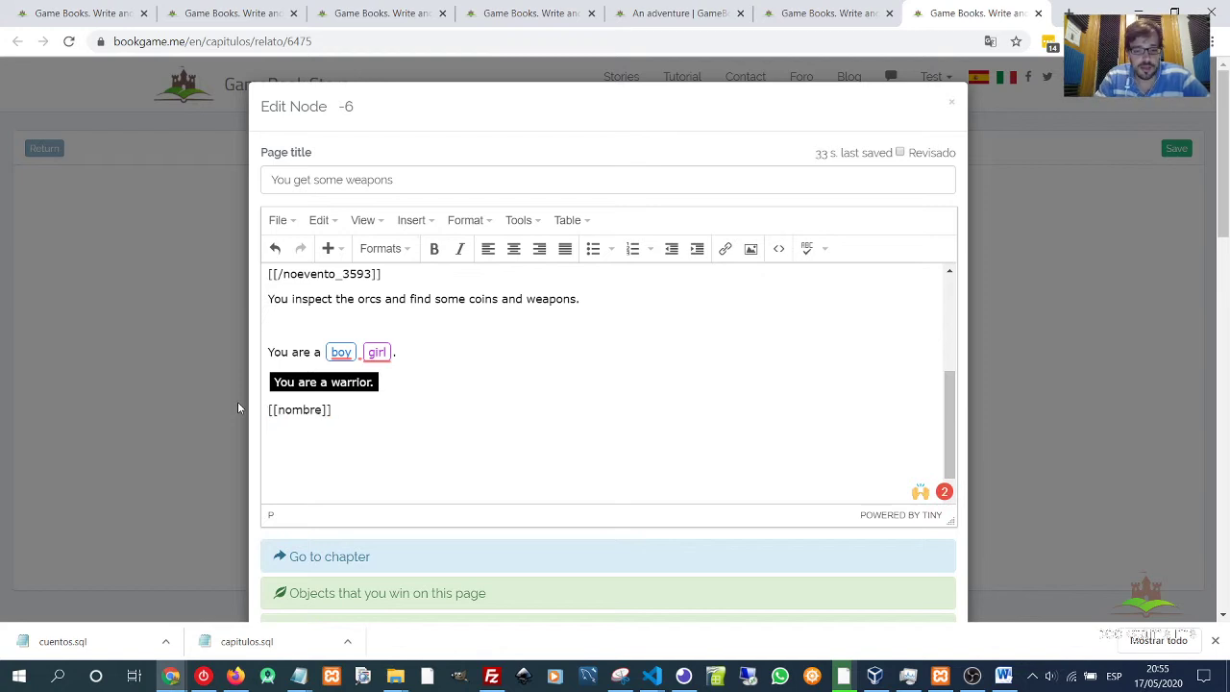
text(Your name is)
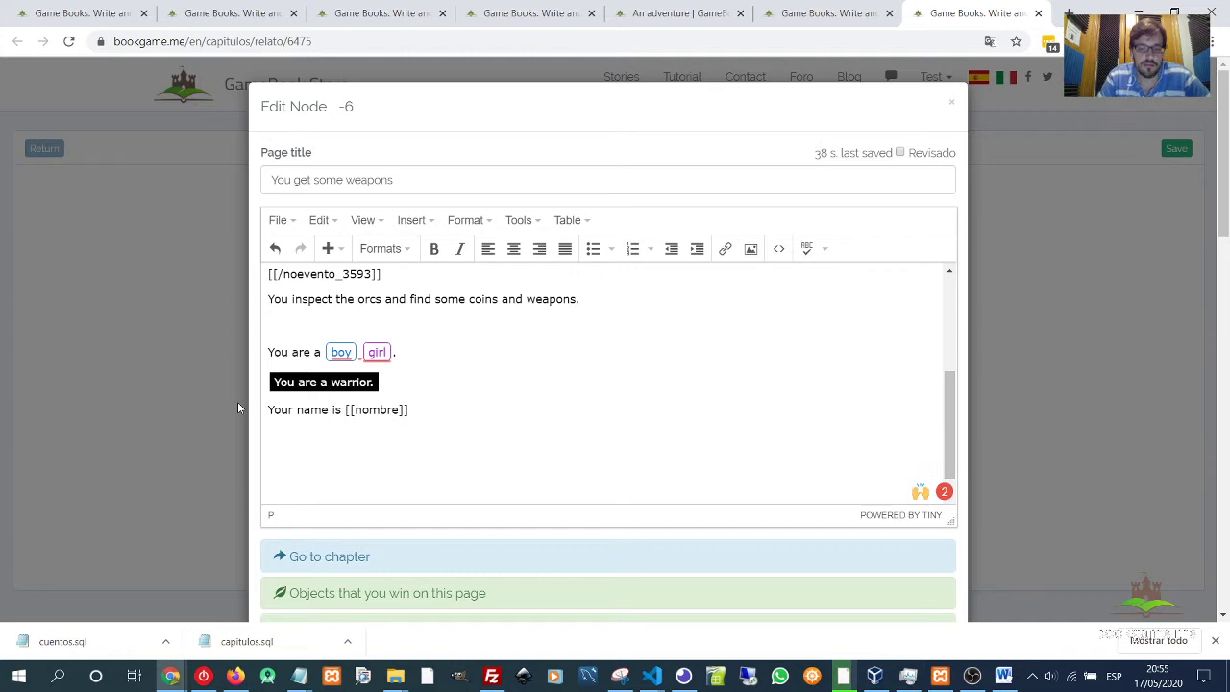
key(Right)
key(Right)
key(Right)
key(Right)
key(Right)
key(Right)
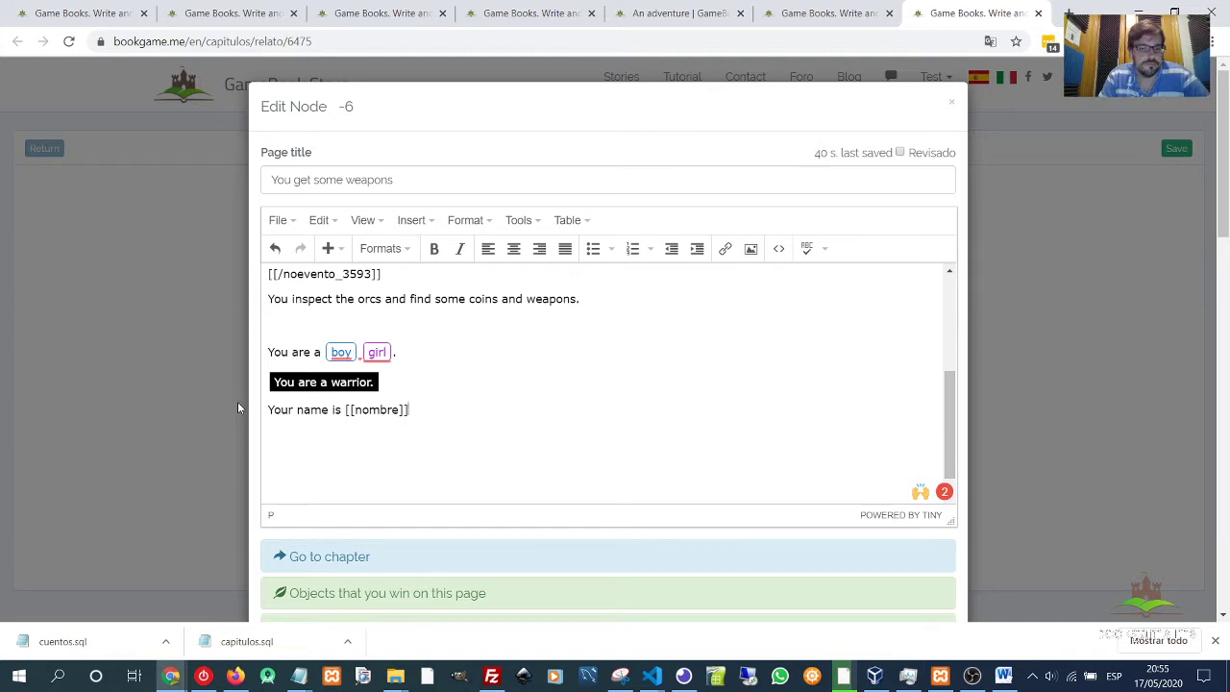
text(.)
key(Return)
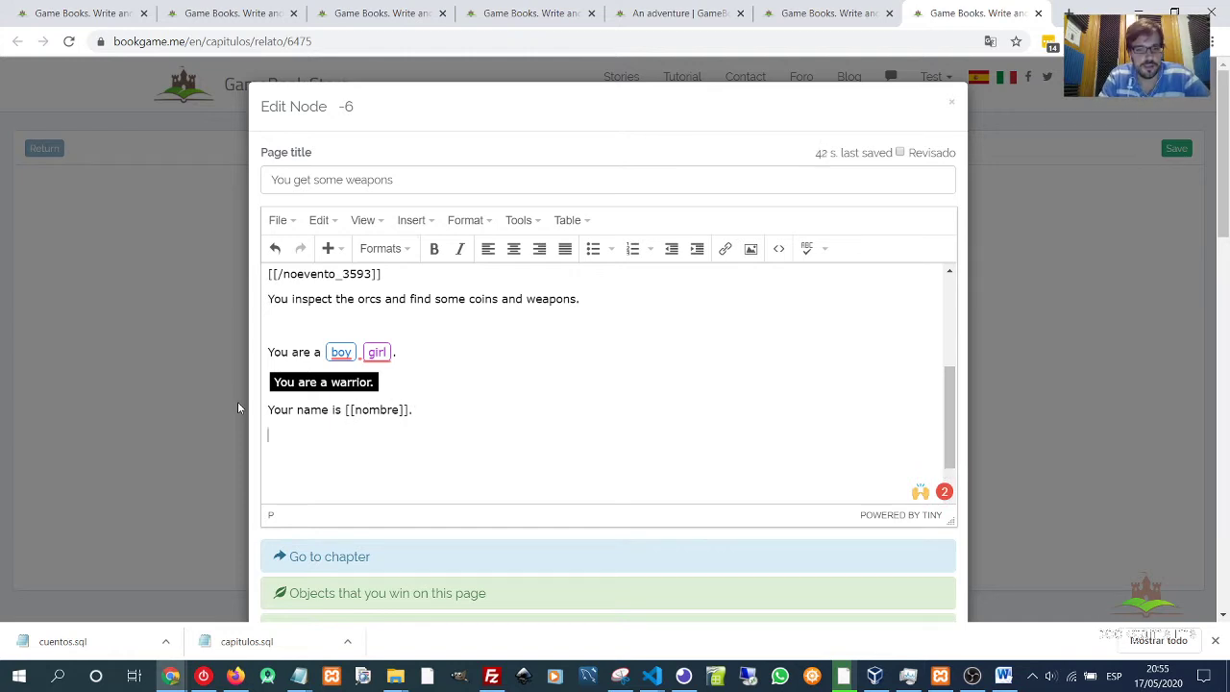
Write the dialogue line "- Hi [[nombre]]." below the name sentence and start a new line after it.
text(-)
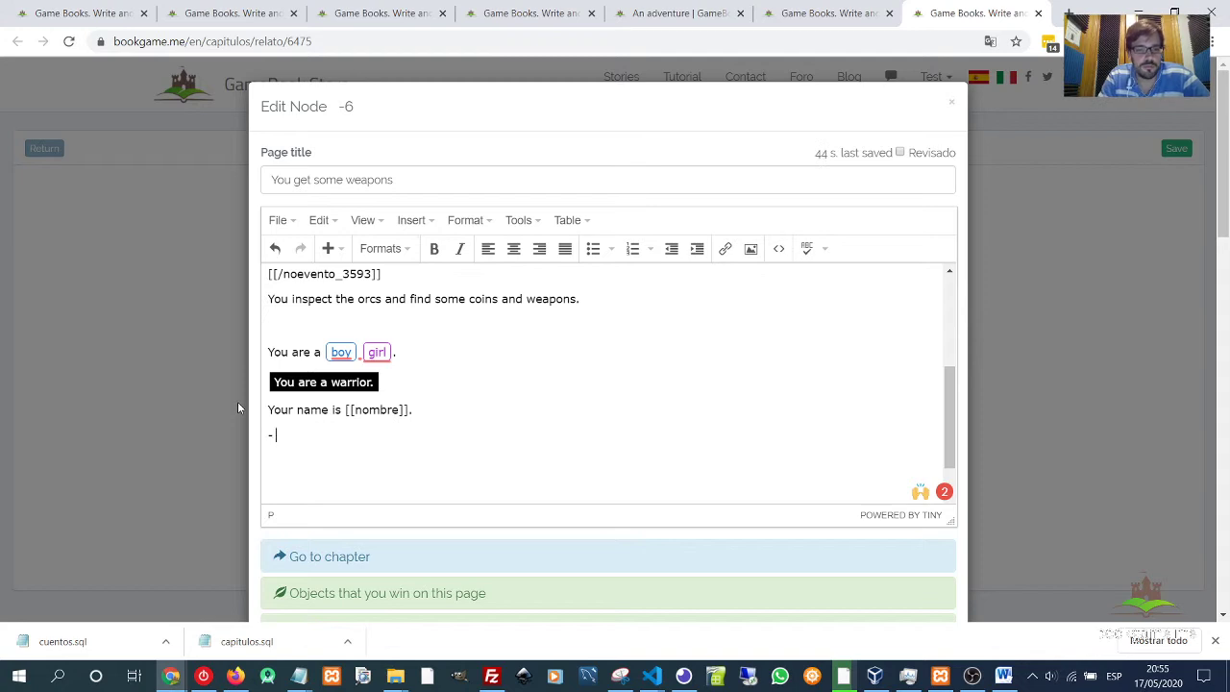
text( Hi )
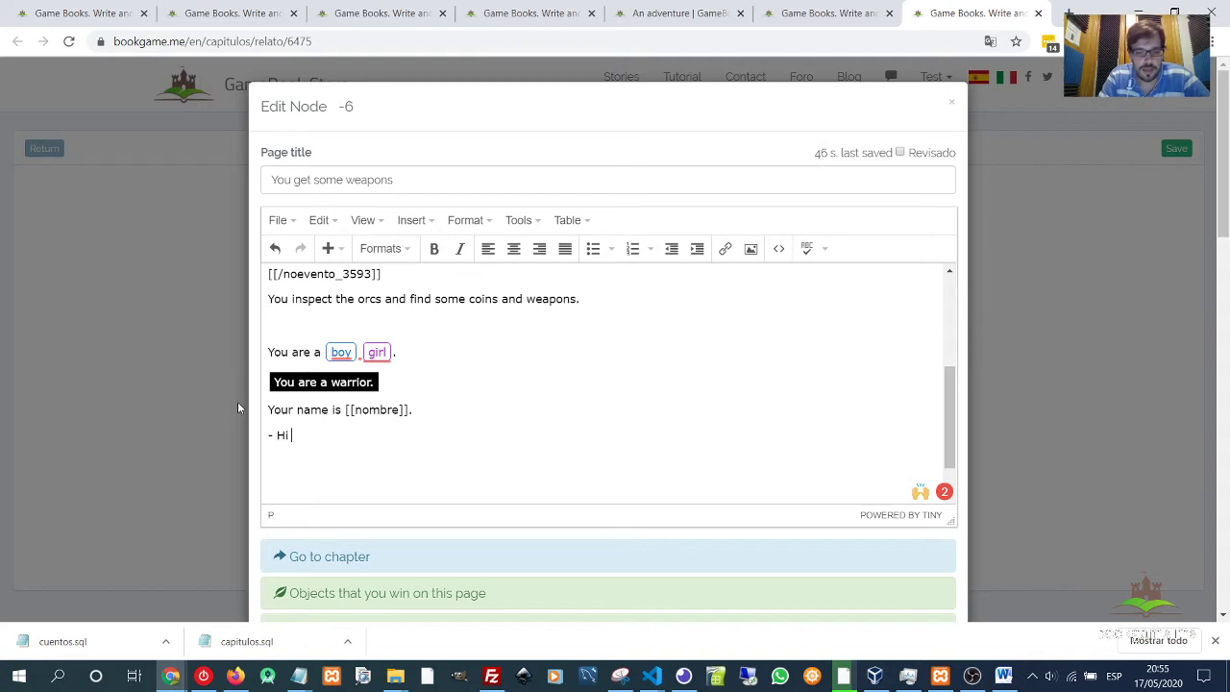
text([[name]])
key(Left)
key(Left)
text(name)
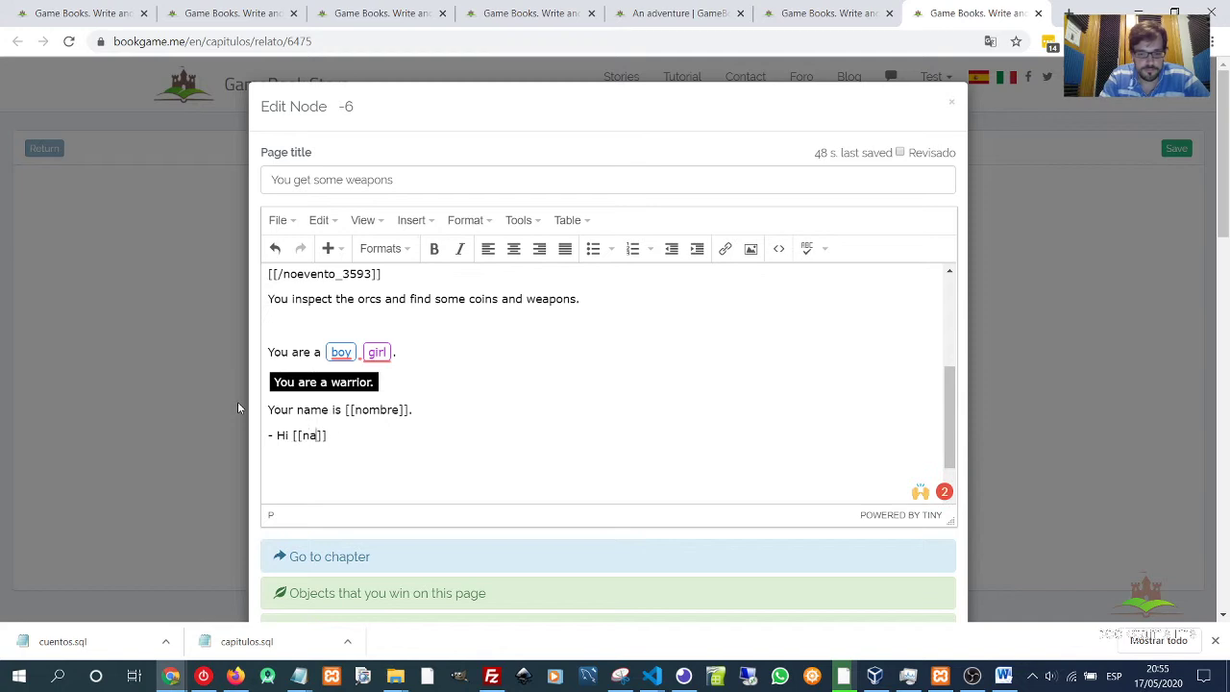
key(shift+Left)
key(shift+Left)
key(shift+Left)
key(shift+Left)
text(nombre]])
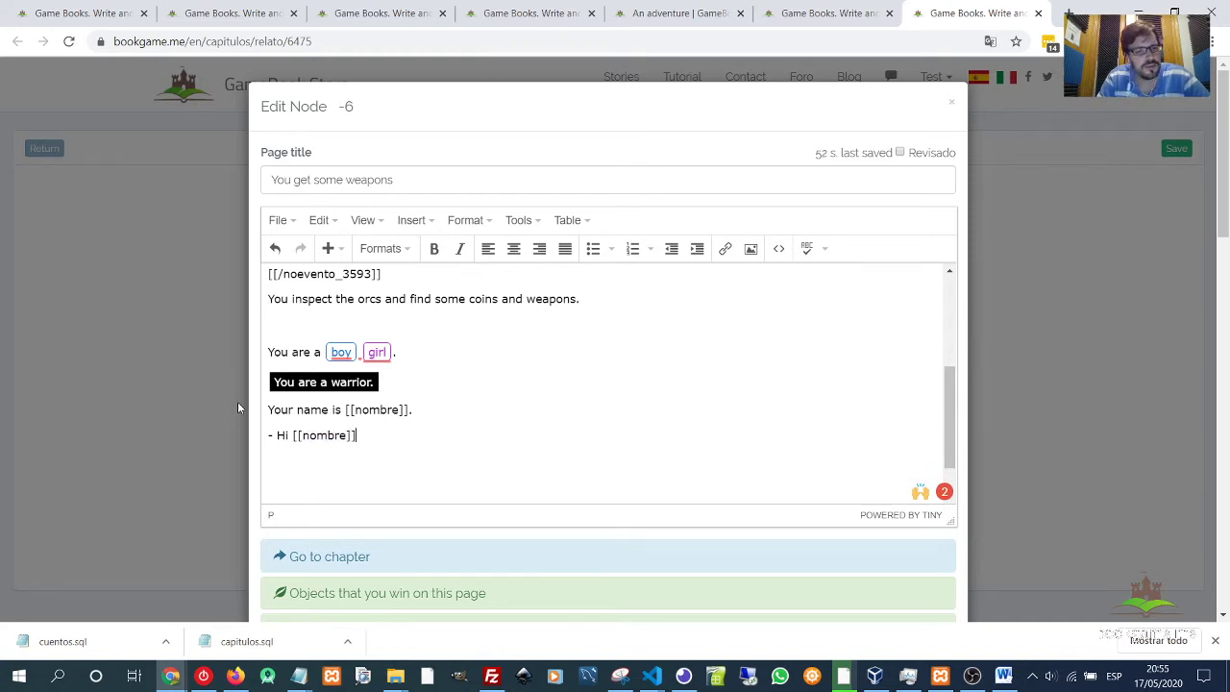
text(.)
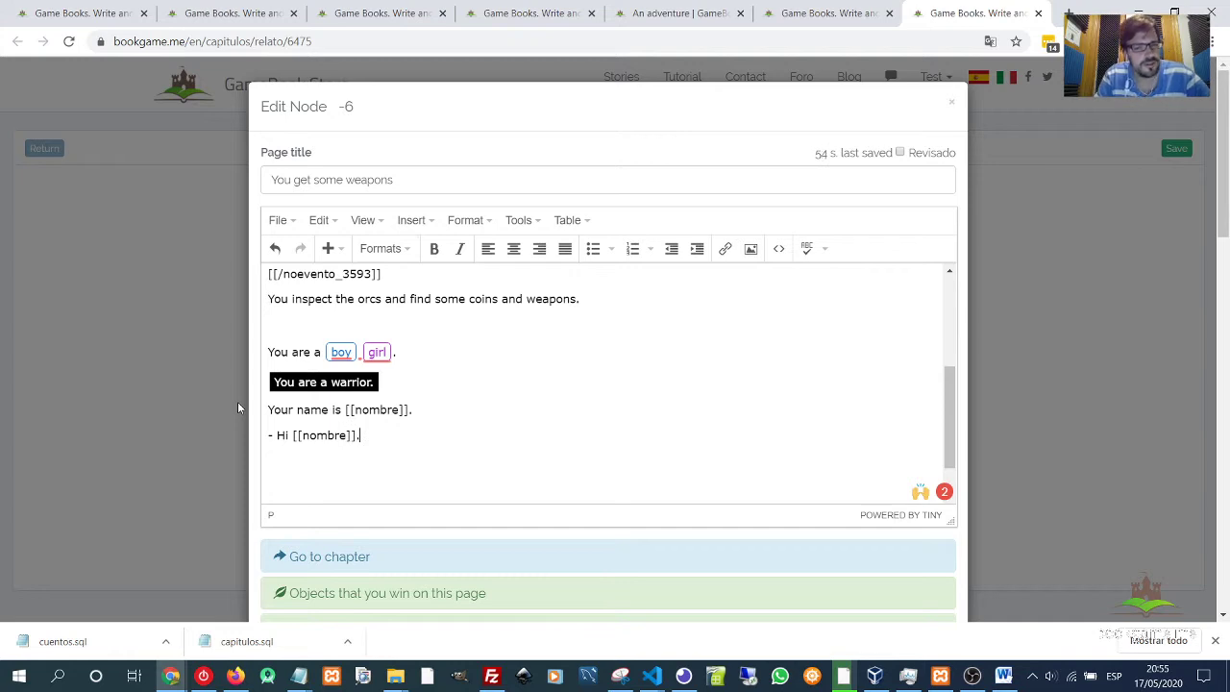
drag(366, 429, 292, 431)
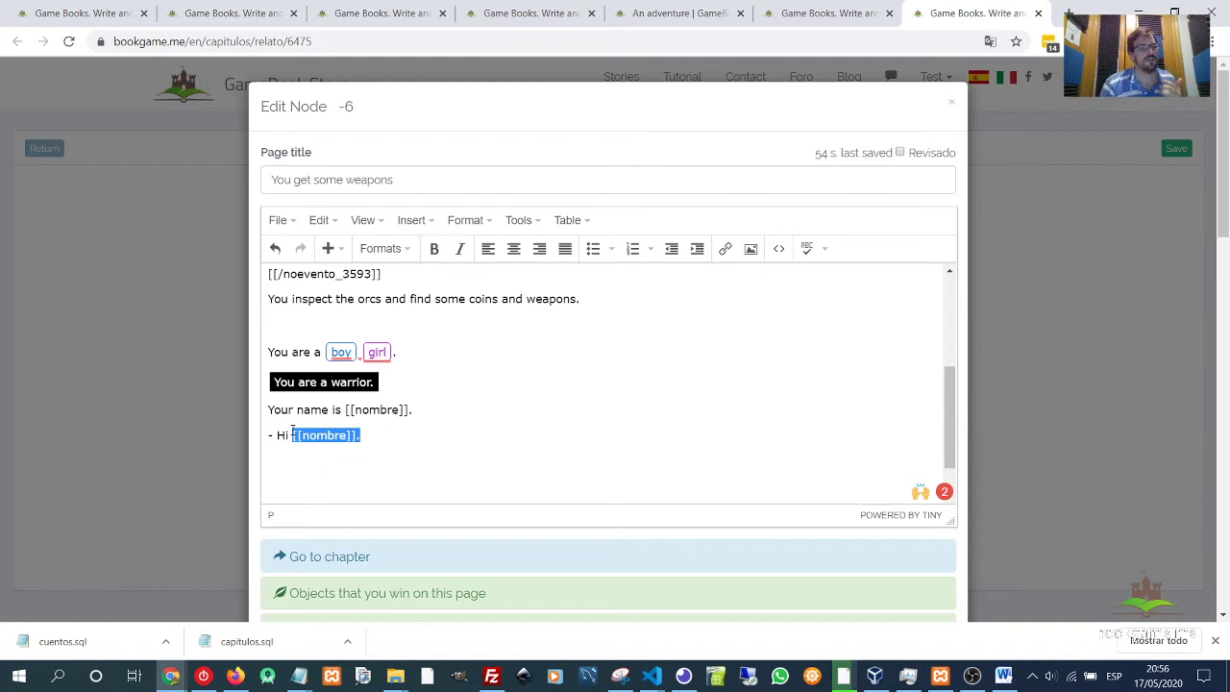
key(Right)
key(Return)
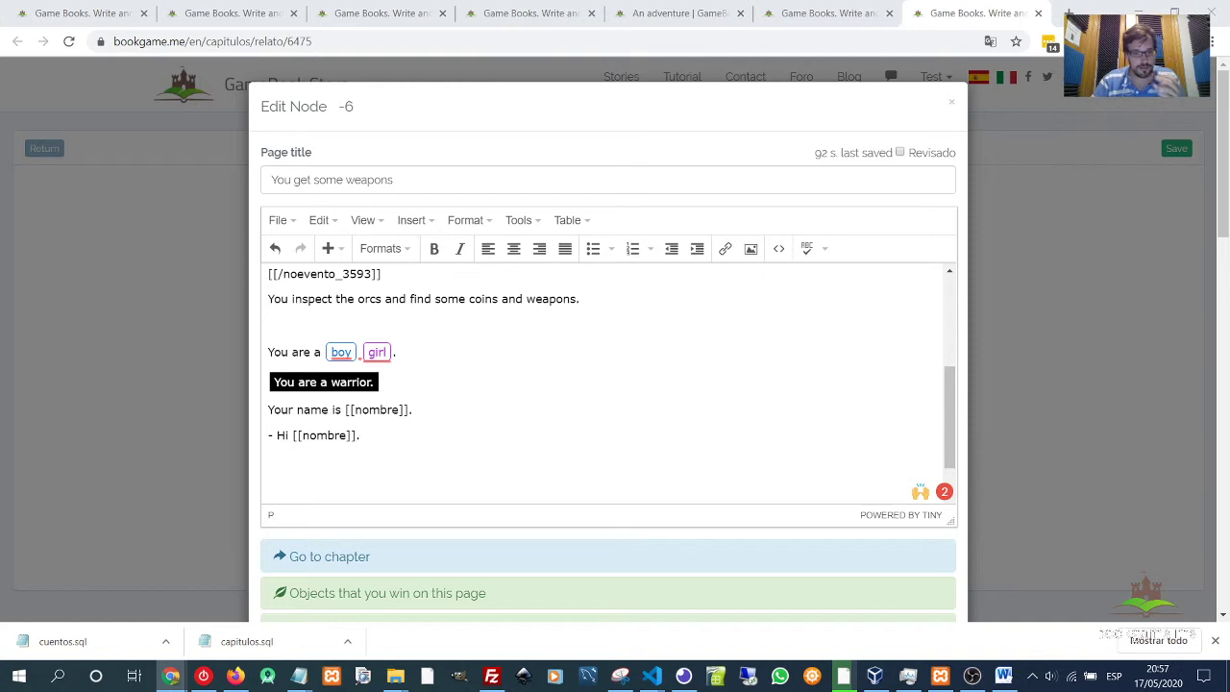
Highlight the text from [[evento_3525]] through [[/noevento_3593]], and return to an empty line at the end of the page text.
scroll(480, 376, up, 2)
drag(377, 498, 248, 272)
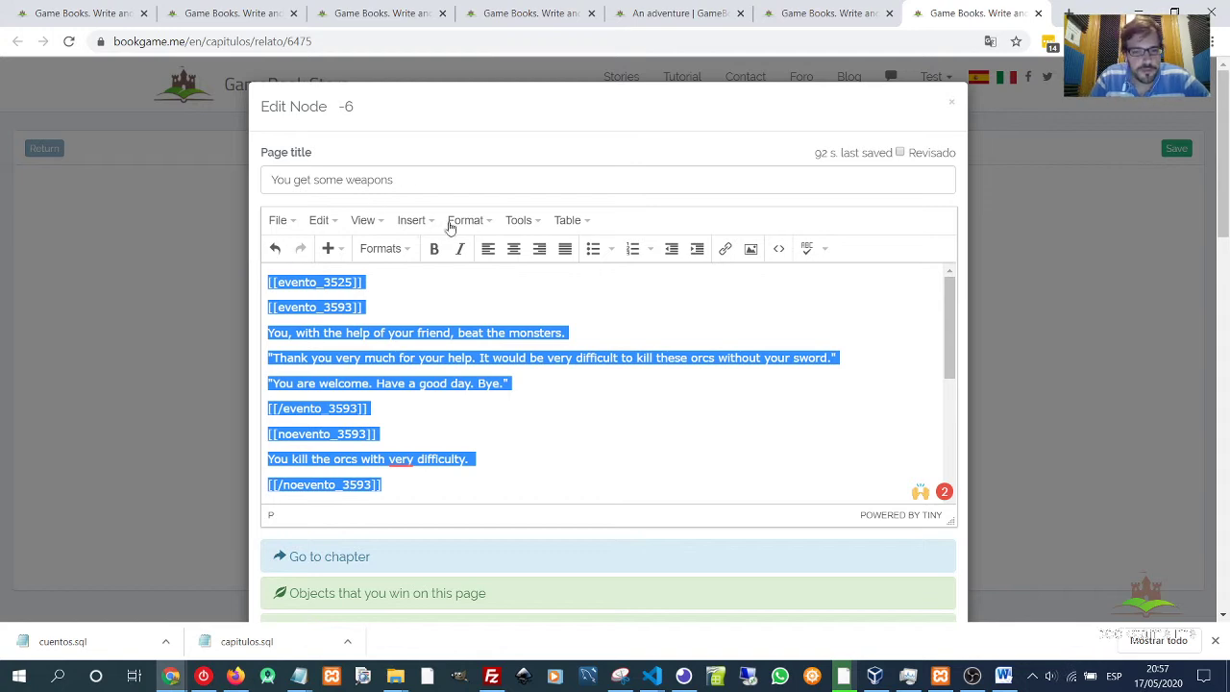
click(620, 378)
scroll(621, 379, down, 5)
key(Return)
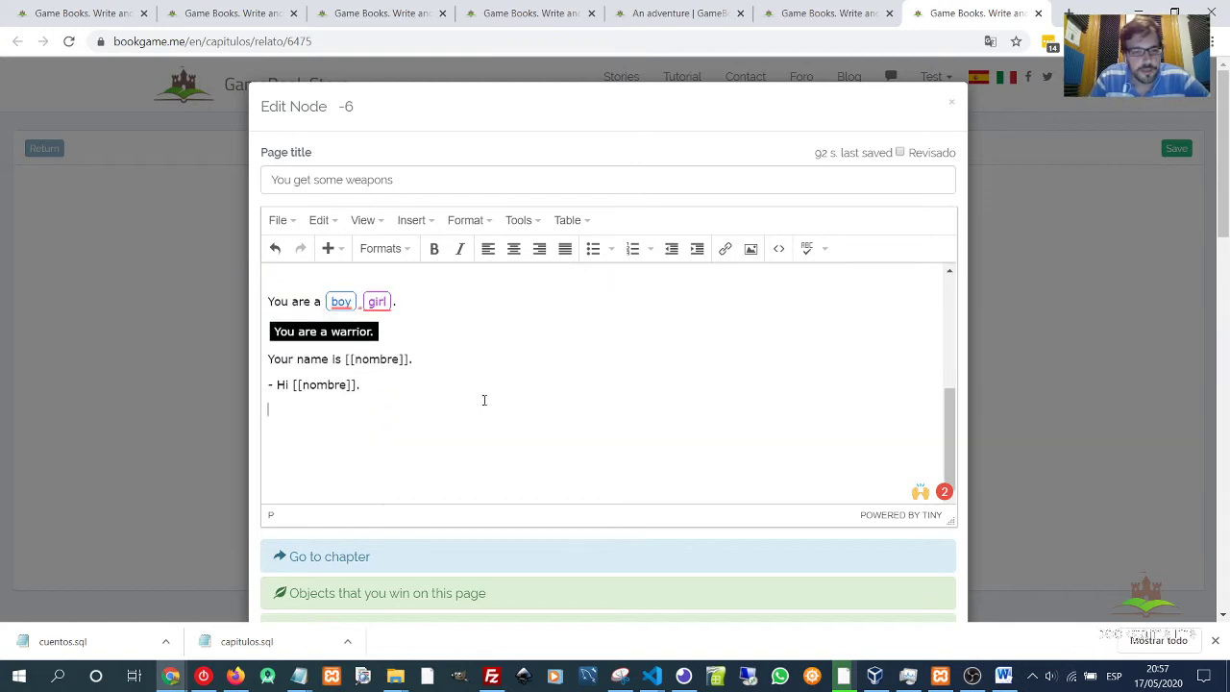